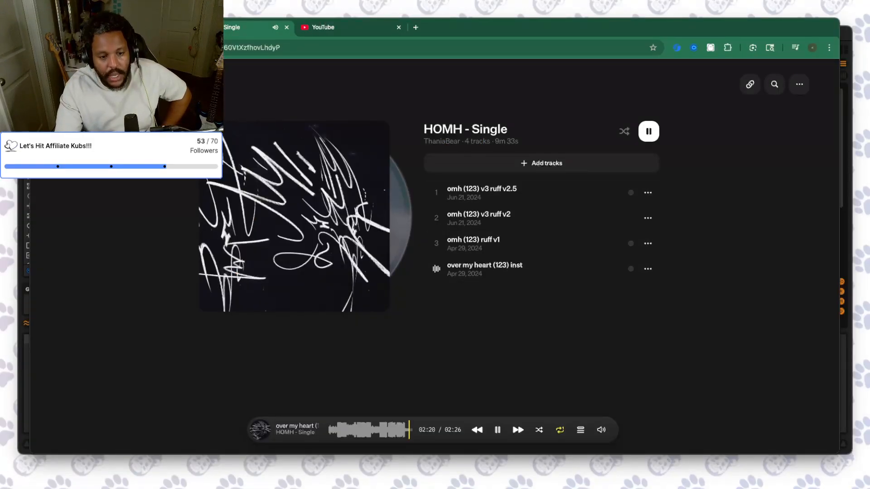
- Pause the "over my heart (123) inst" track and open the video "The Making of Solara" on YouTube
key("space")
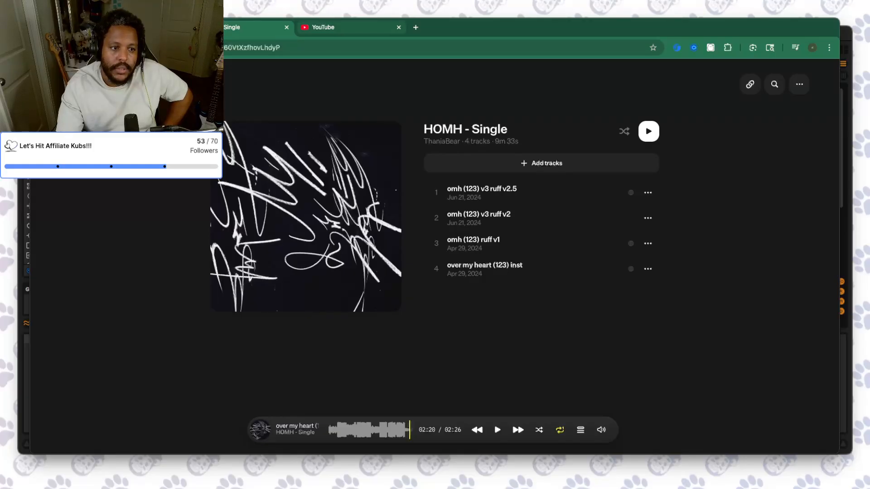
left_click(344, 27)
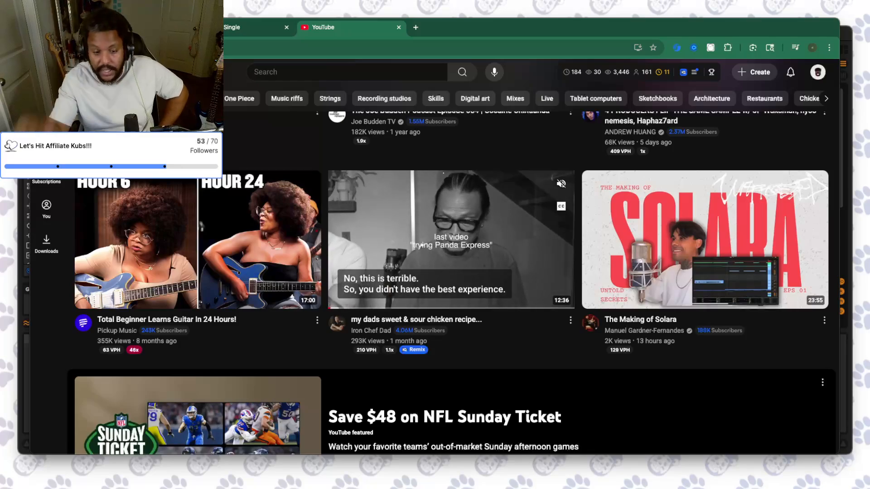
mouse_move(705, 239)
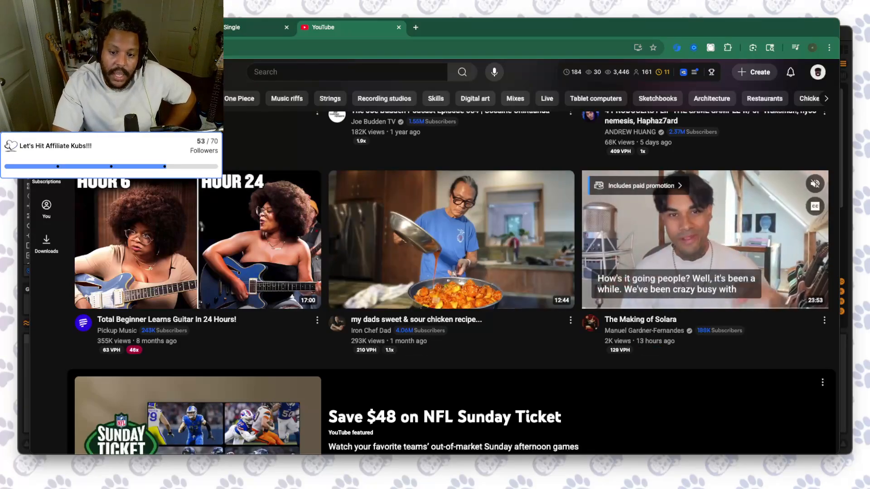
left_click(705, 239)
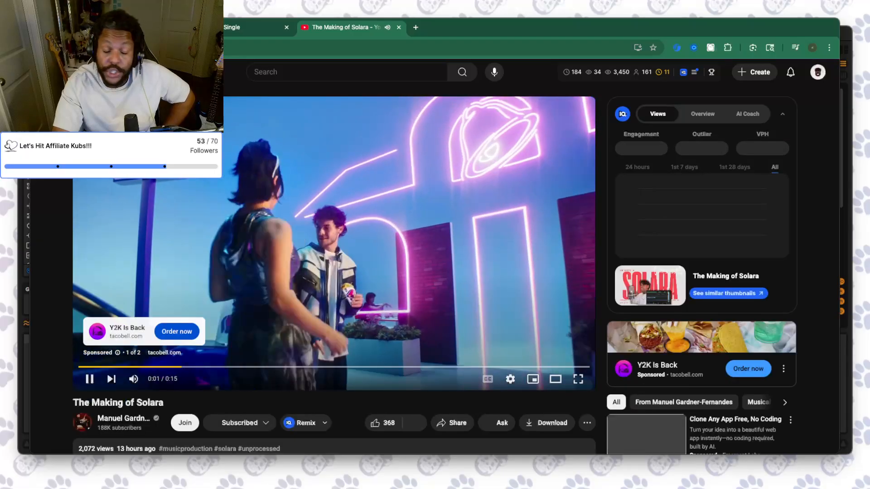
- Skip the ad in theater mode and like the video "The Making of Solara"
scroll(435, 267, "down", 1)
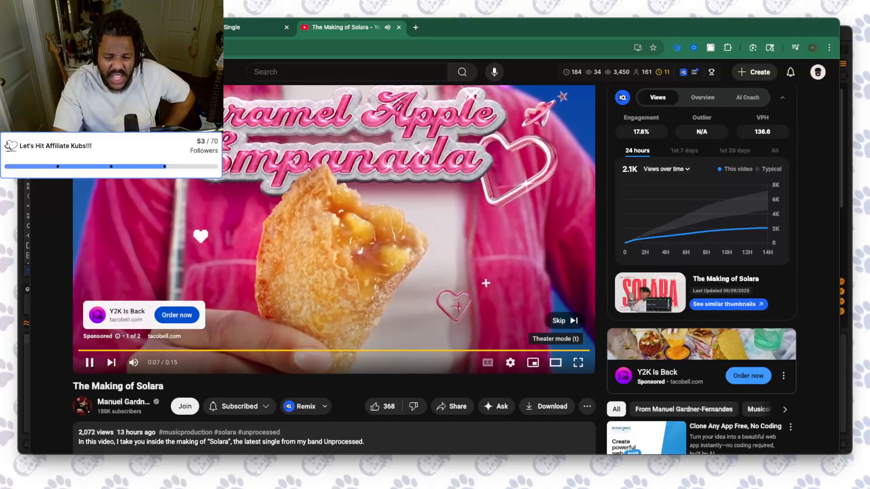
key("t")
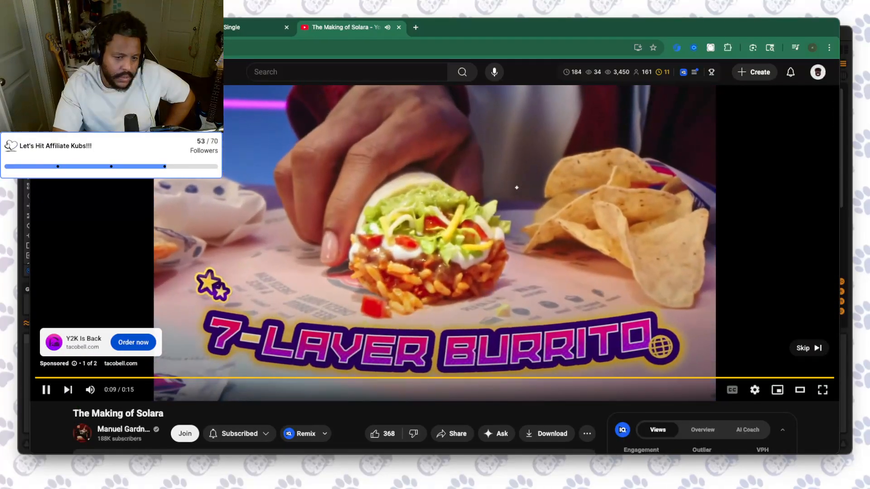
left_click(808, 348)
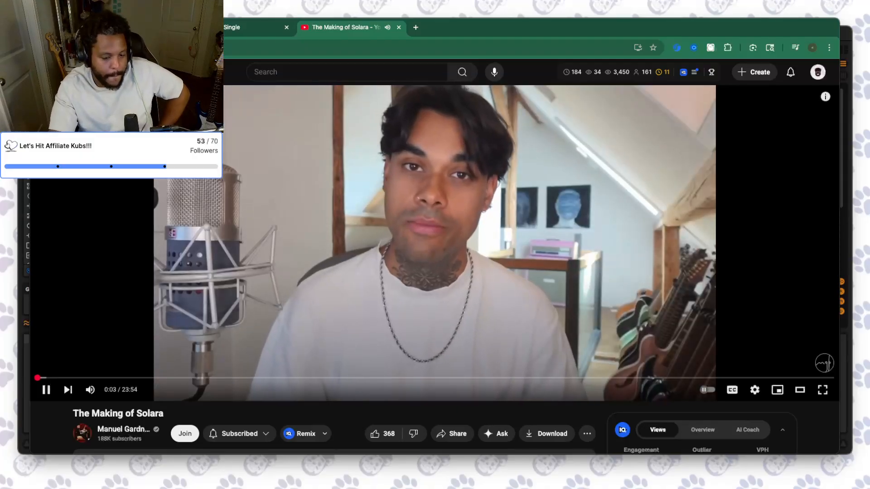
left_click(375, 434)
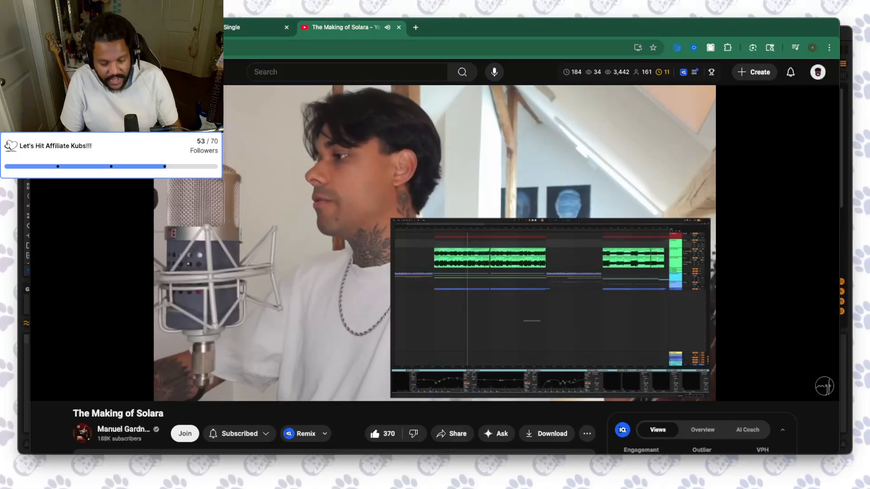
- Watch the video with a pause at 4:58, skip the ad break, and pause again at 6:29
left_click(43, 386)
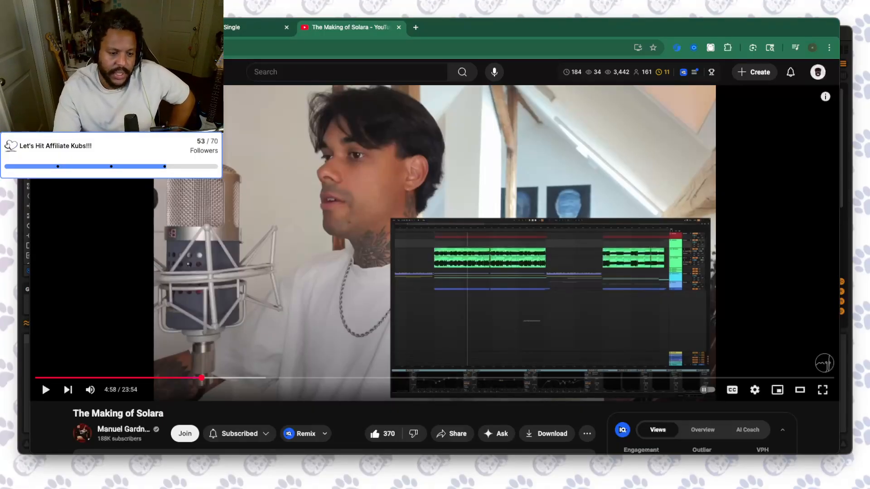
key("space")
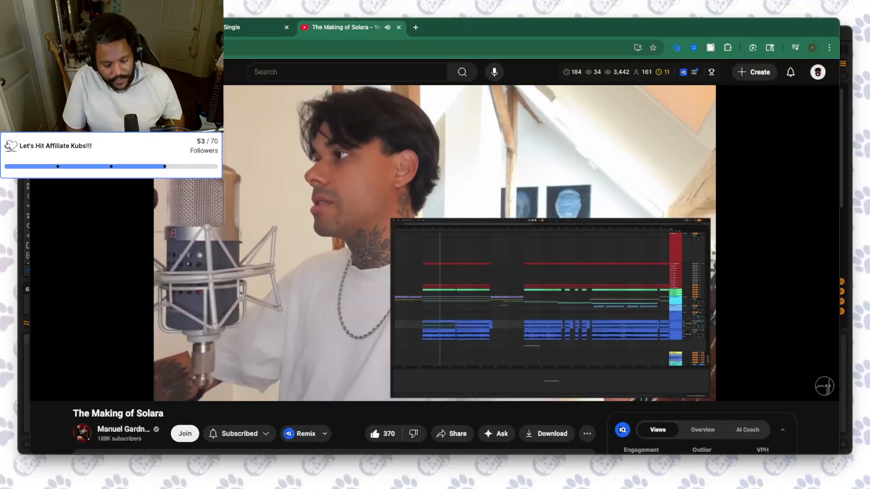
key("space")
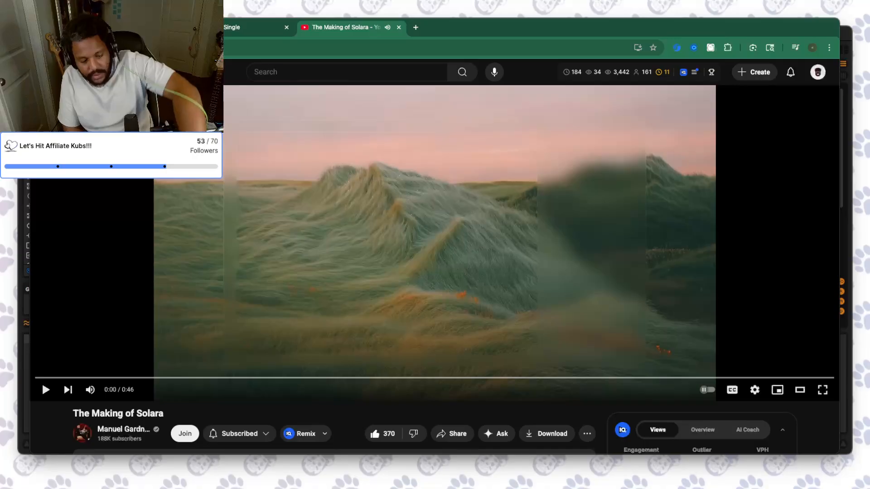
left_click(41, 382)
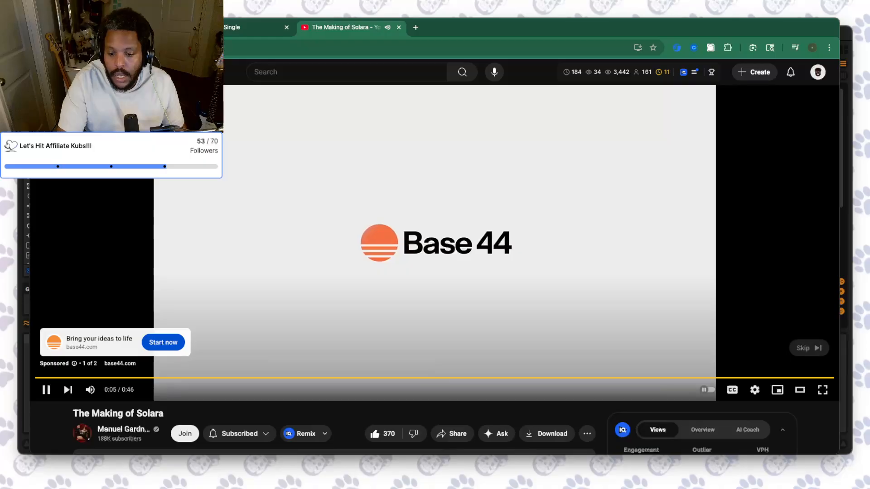
left_click(809, 348)
key("space")
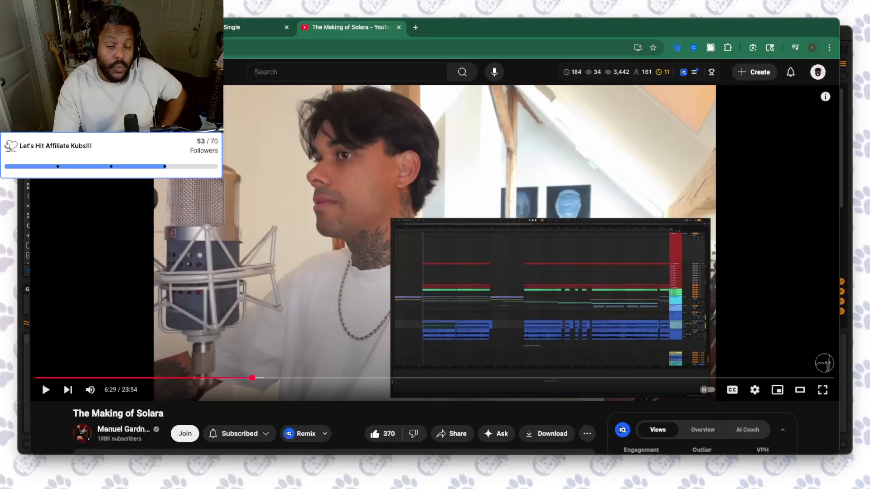
- Resume "The Making of Solara" and pause it at 9:16
left_click(42, 381)
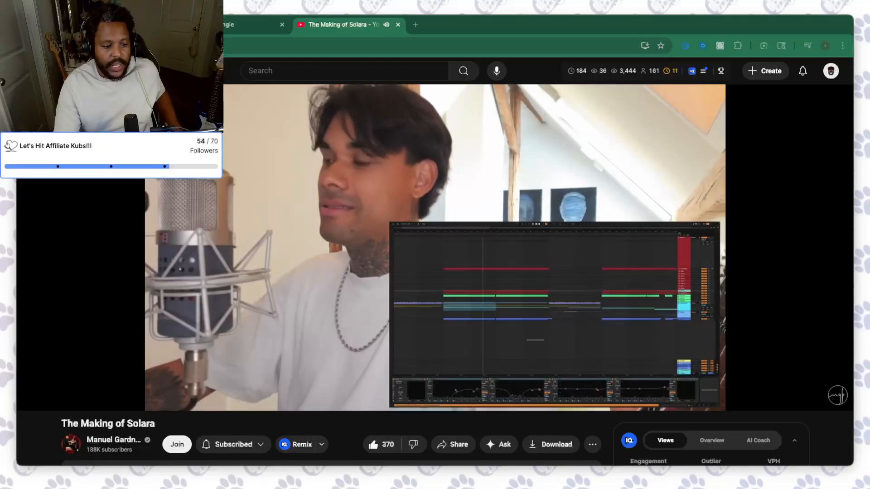
key("super+Tab")
left_click(41, 382)
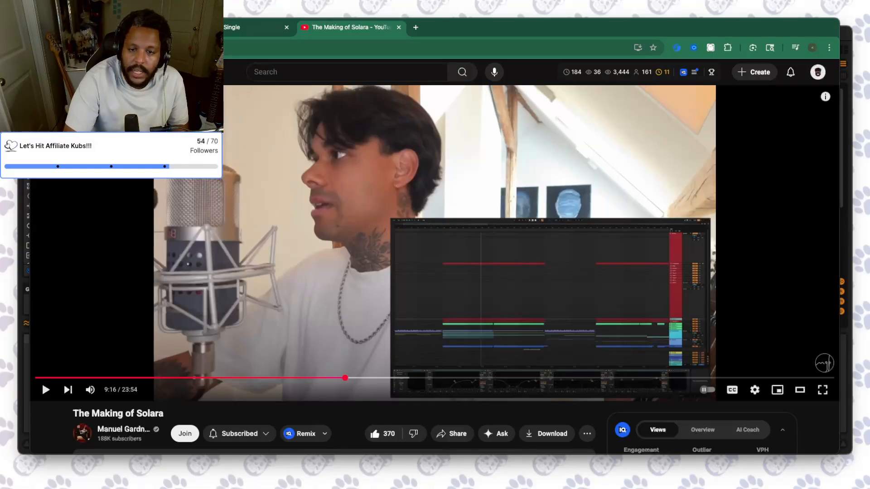
mouse_move(593, 72)
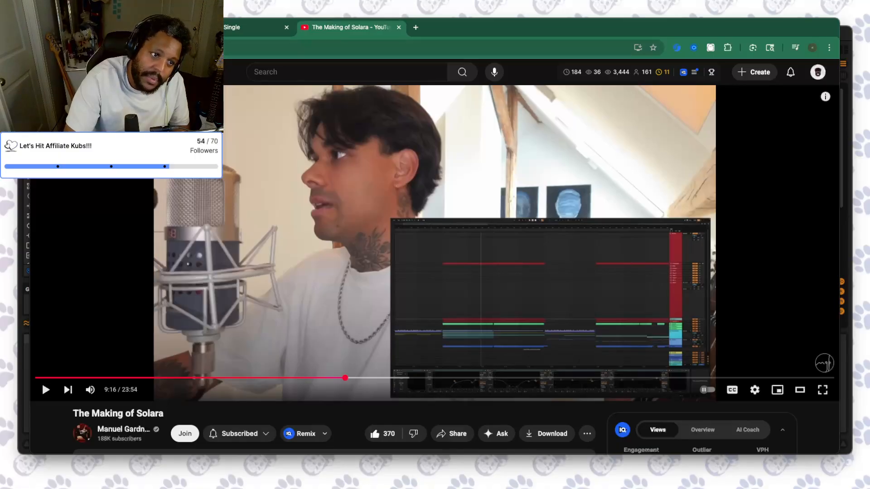
left_click(347, 72)
key("Escape")
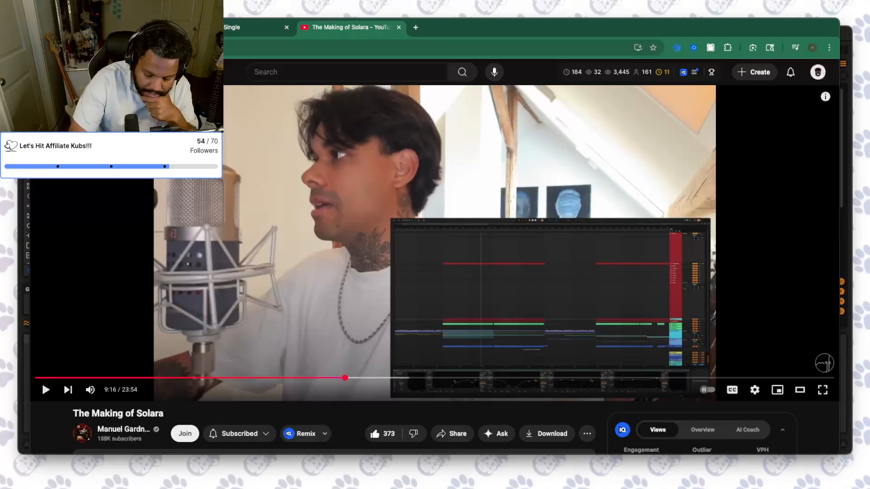
- Switch to the Twitch stream manager and send the chatter who asked how to DM a whisper reading "send link here"
key("ctrl+Tab")
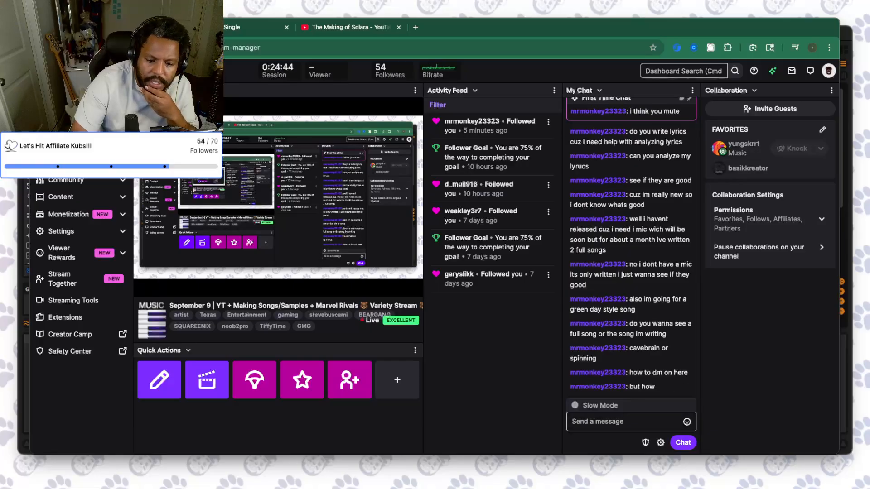
right_click(598, 387)
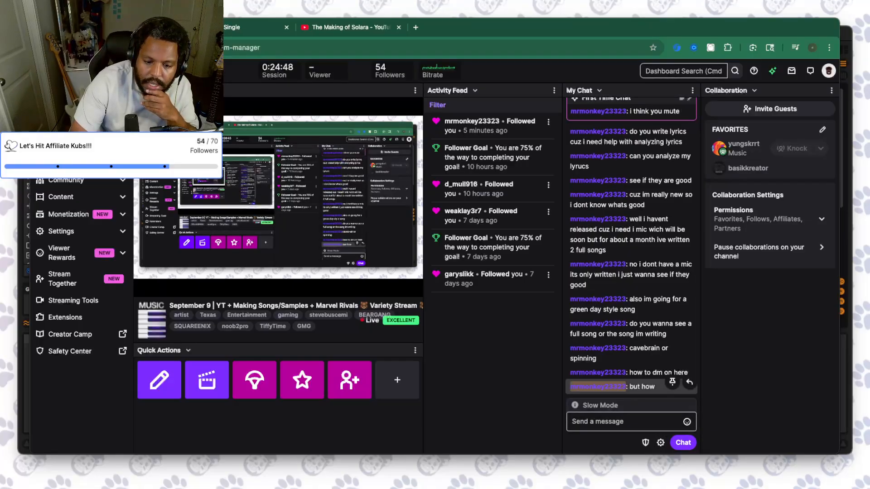
left_click(598, 387)
left_click(619, 396)
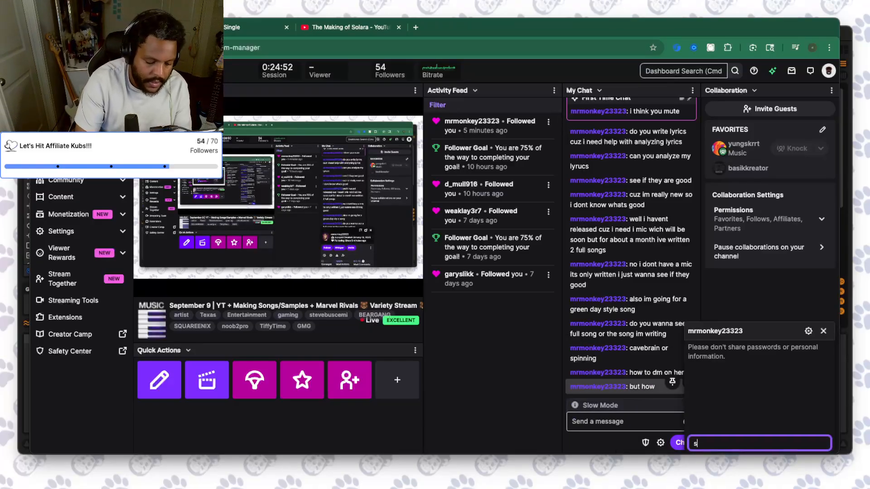
type("send link h")
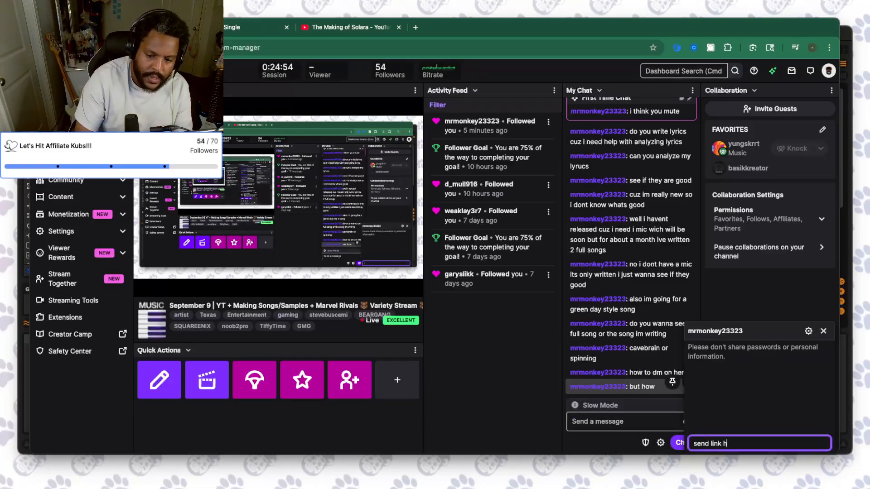
type("ere")
key("Return")
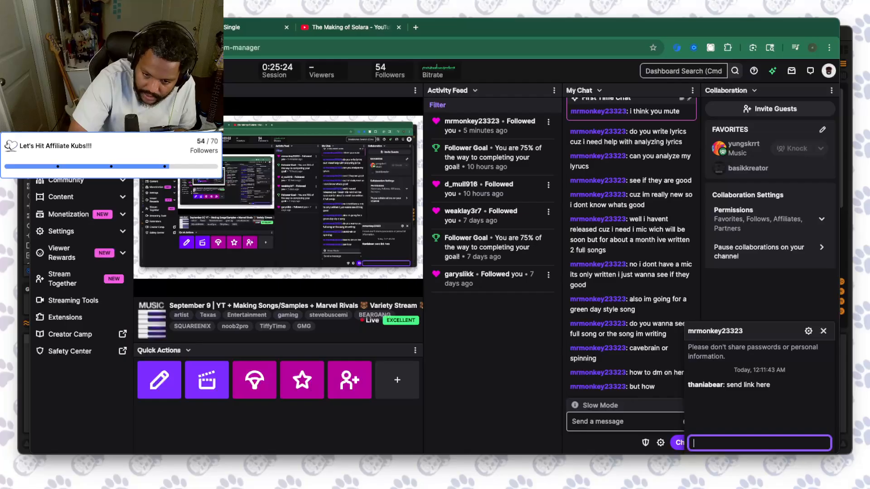
left_click(743, 331)
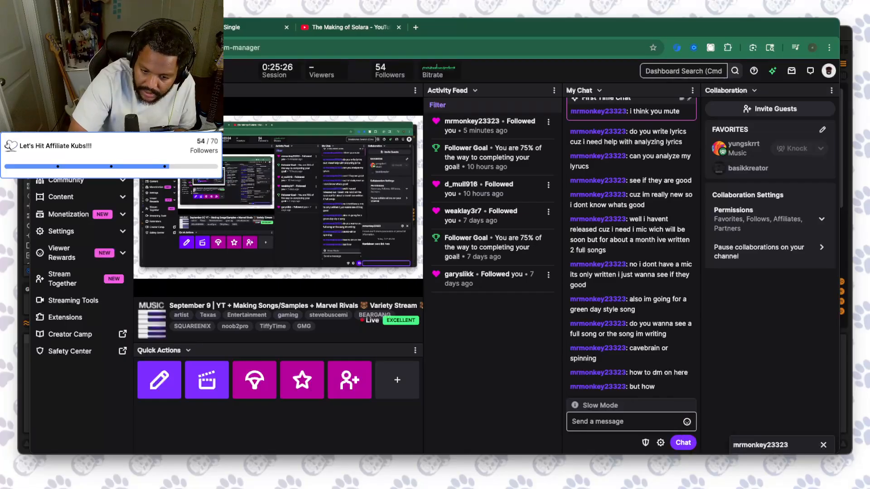
left_click(759, 446)
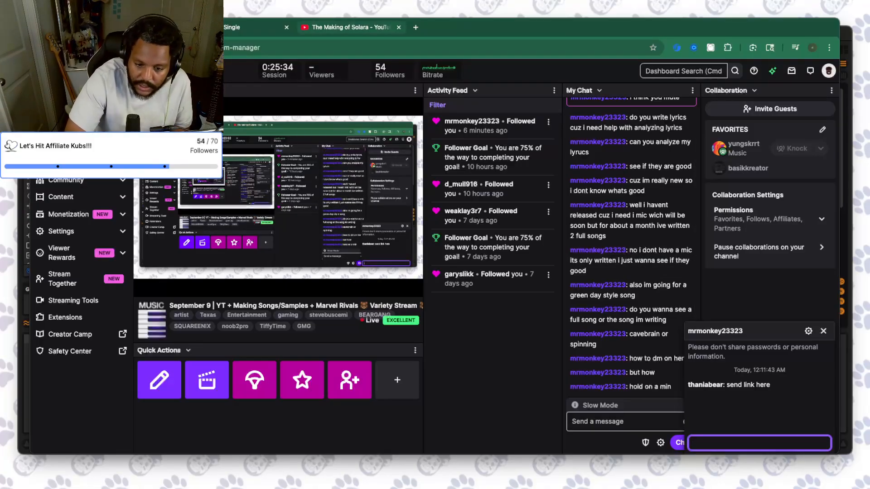
- Return to "The Making of Solara" on YouTube, play it on and pause it at 11:18
key("ctrl+Tab")
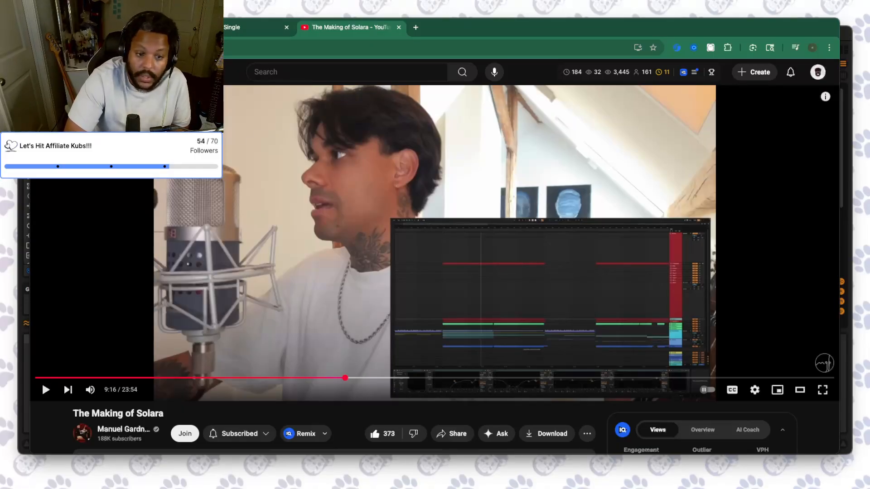
left_click(42, 381)
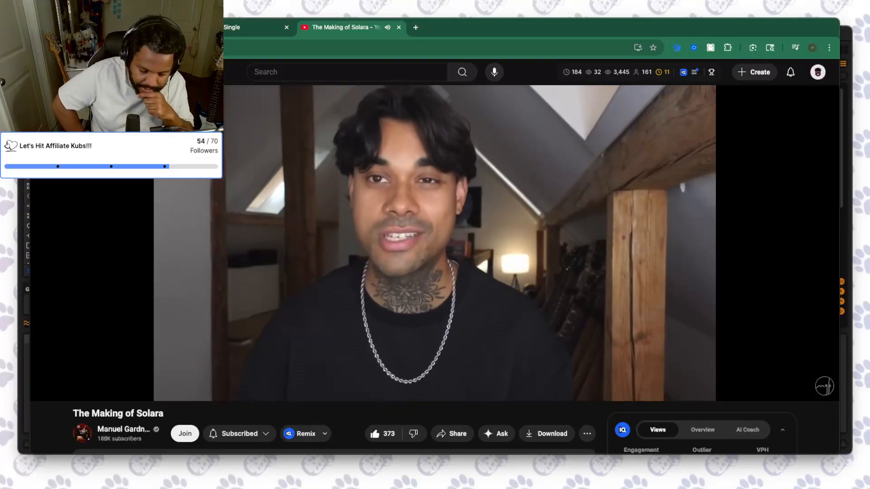
left_click(42, 381)
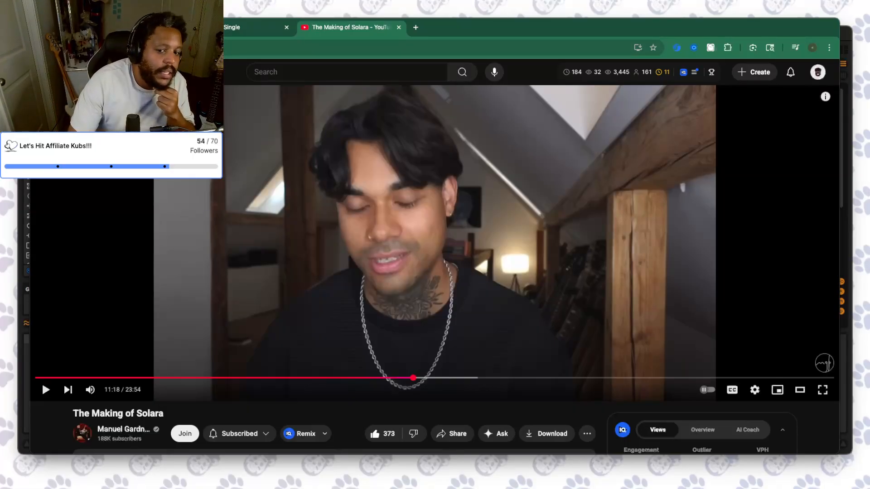
- Go back to the Twitch stream manager, close the whisper conversation and read the lyrics and messages in the chat
key("ctrl+Tab")
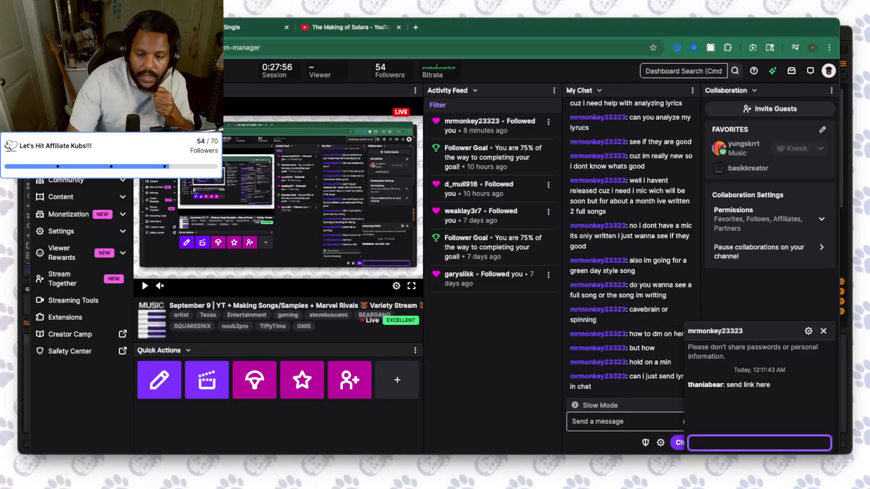
left_click(823, 331)
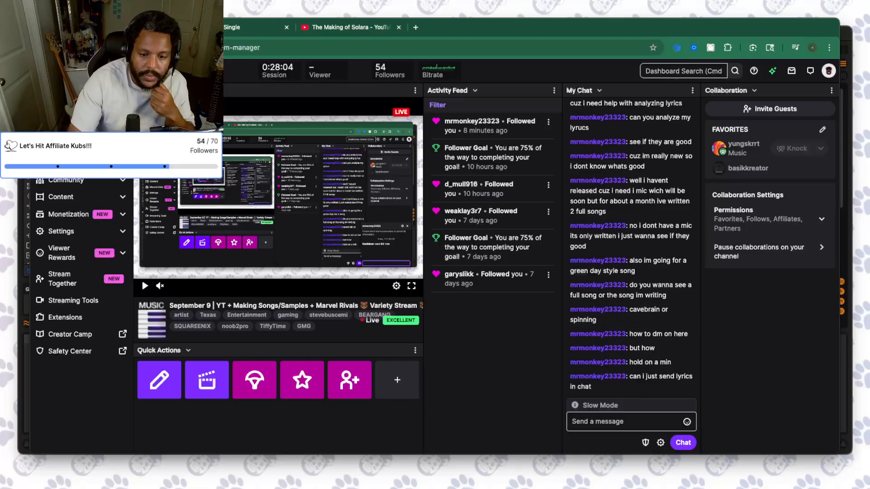
scroll(634, 335, "up", 3)
scroll(635, 347, "down", 4)
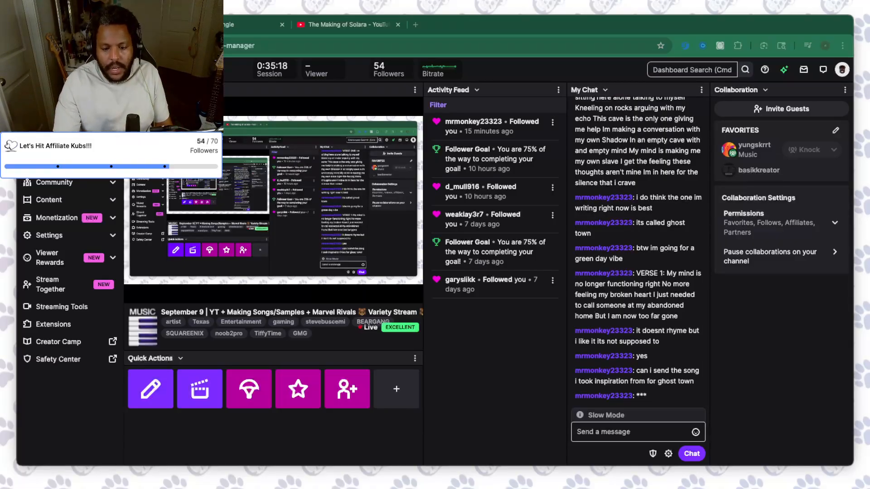
key("super+Tab")
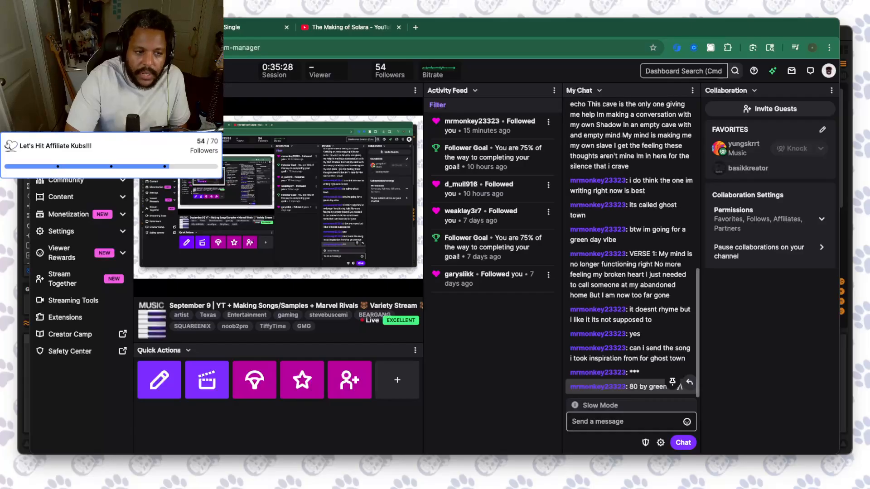
- Search YouTube in a new browser tab for "80 by green day" and play the song "80" by Green Day
left_click(350, 28)
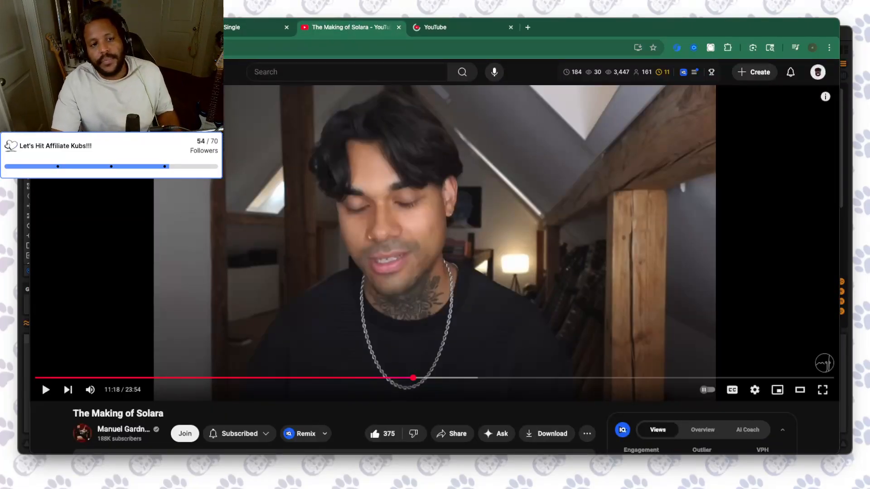
key("ctrl+Tab")
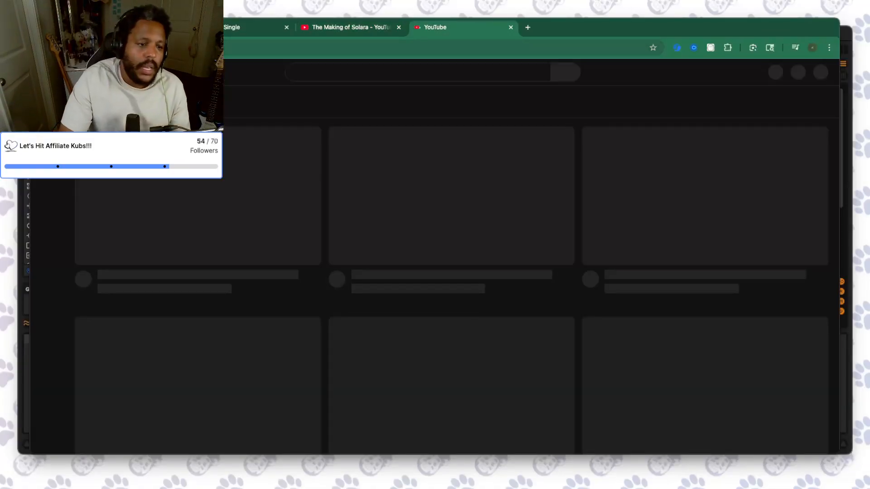
type("/8")
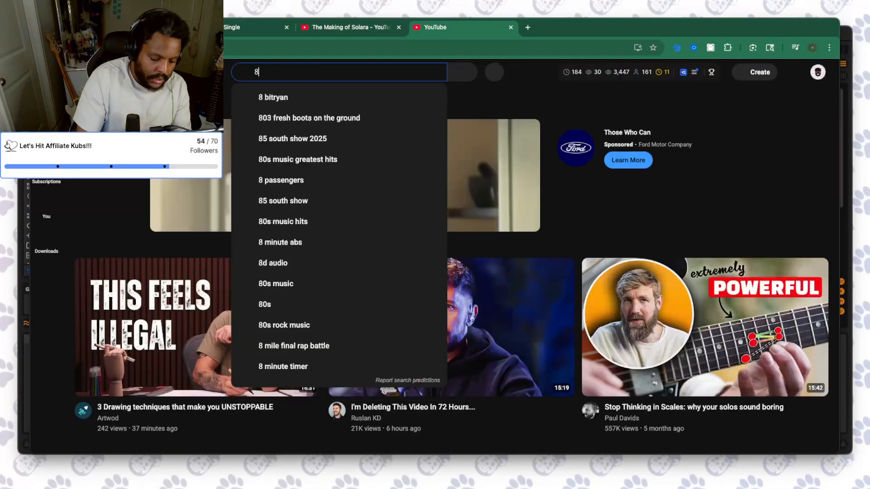
type("0 by")
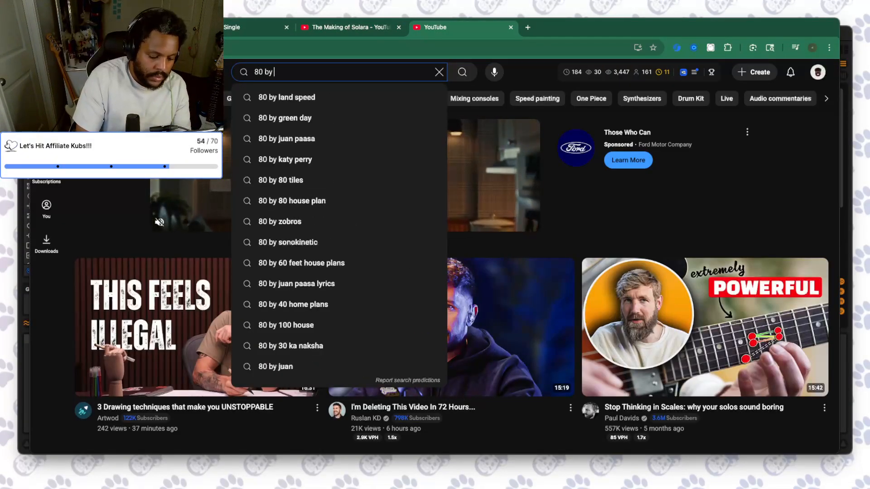
type(" green")
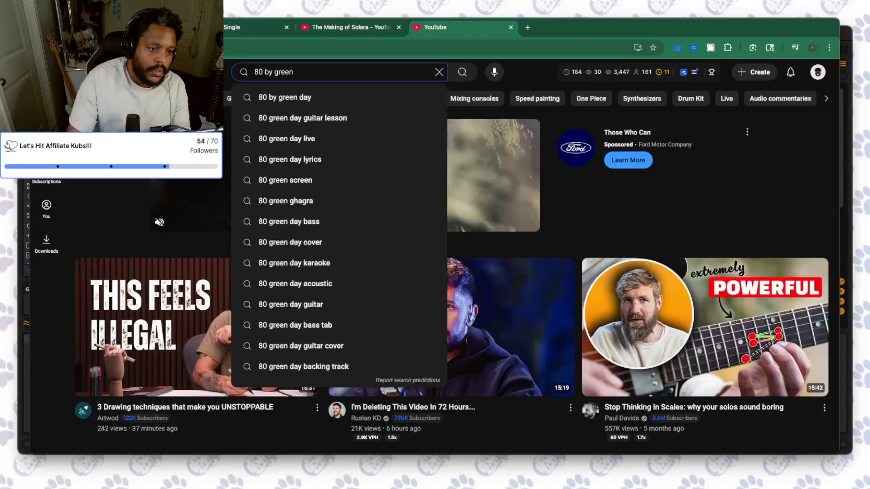
type(" day")
key("Return")
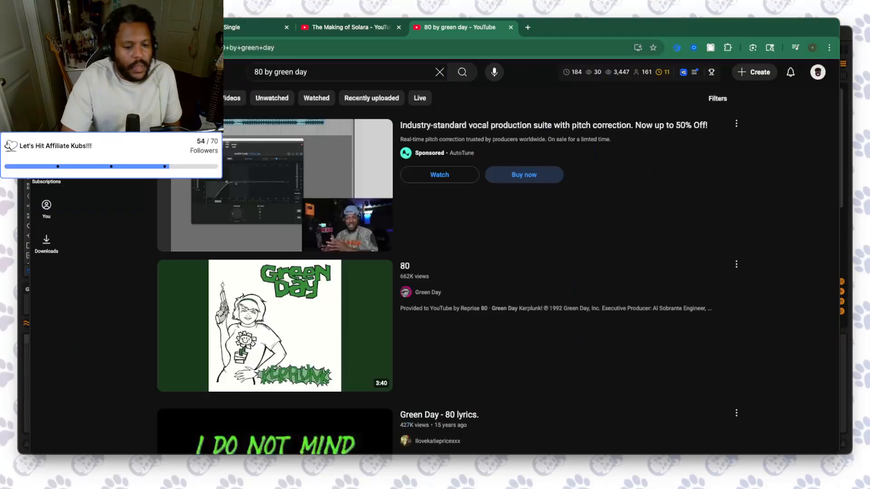
left_click(275, 325)
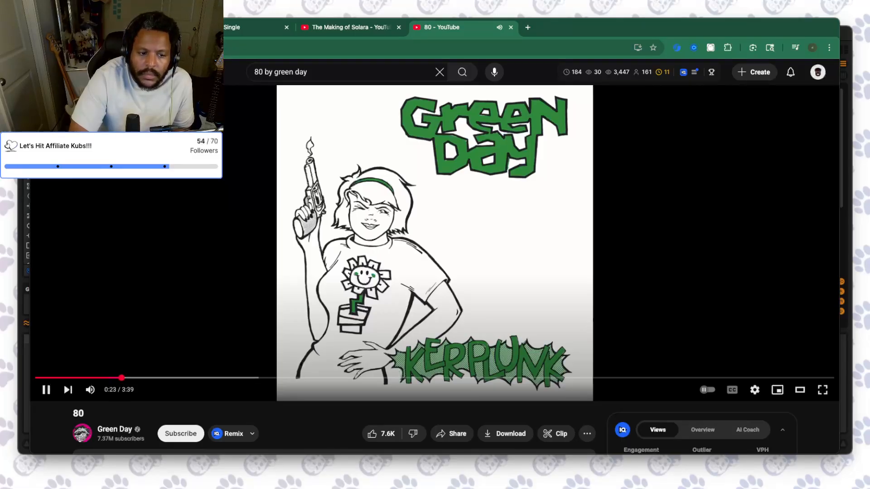
- Listen to "80" while looking over the video's description and comments, and pause it at 1:08
scroll(434, 258, "down", 1)
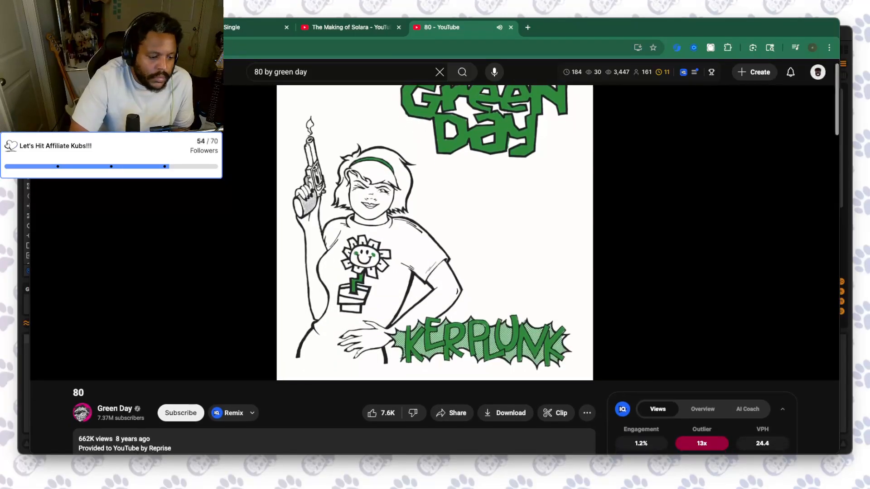
scroll(435, 257, "down", 1)
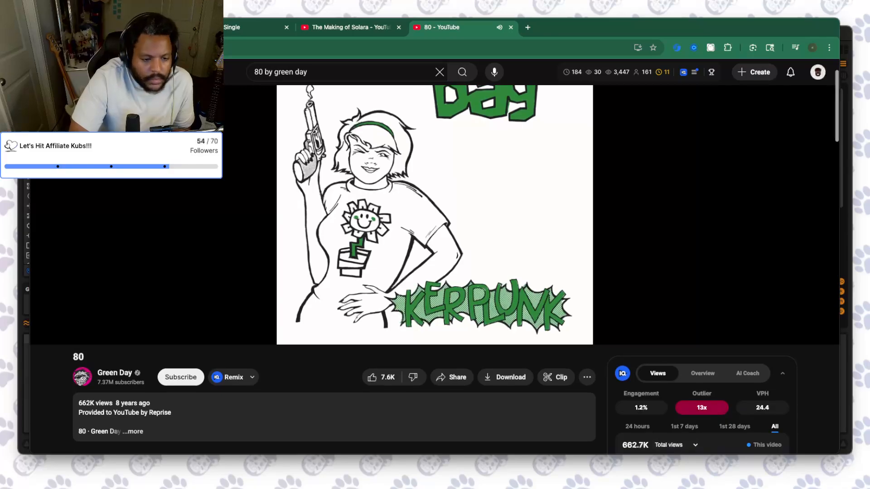
scroll(435, 257, "up", 2)
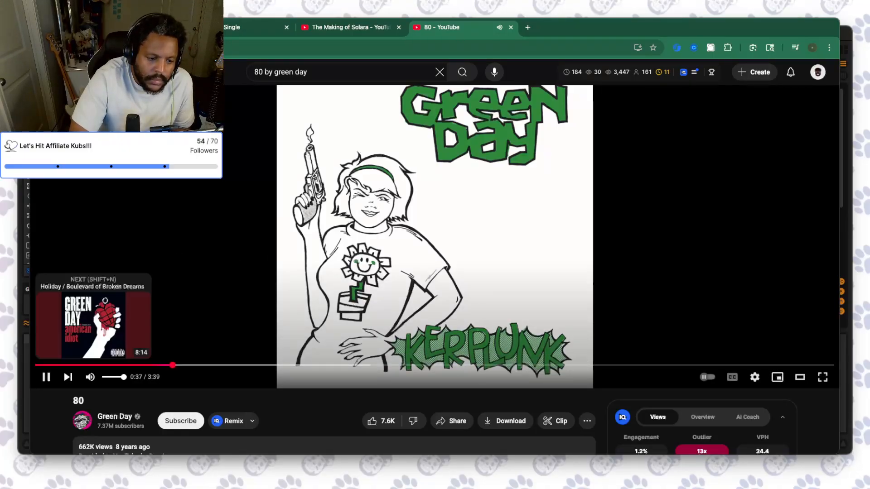
scroll(435, 254, "down", 1)
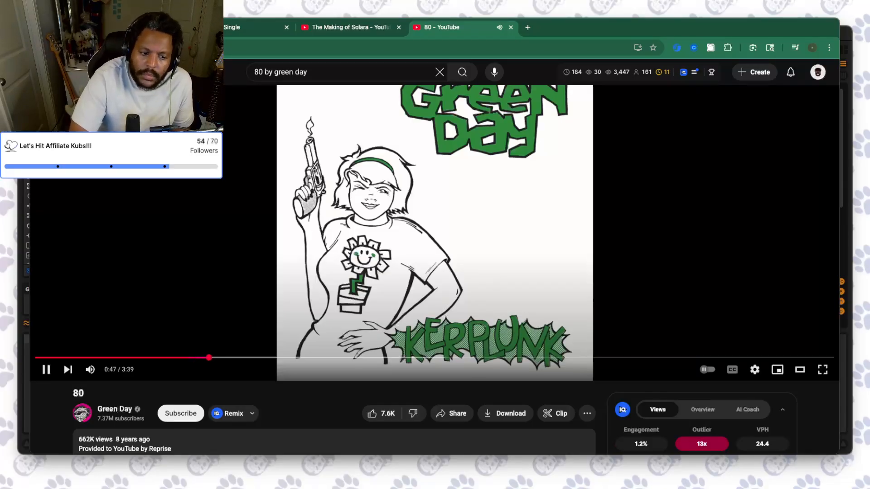
scroll(435, 236, "up", 1)
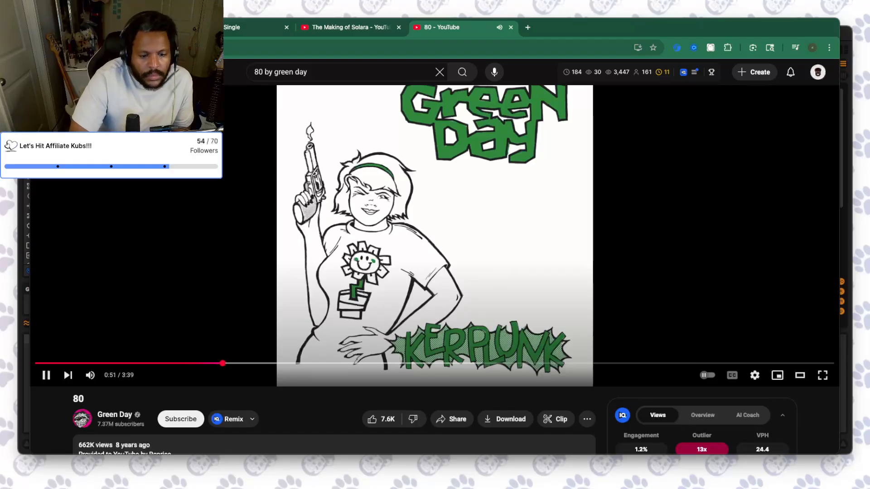
scroll(435, 236, "down", 2)
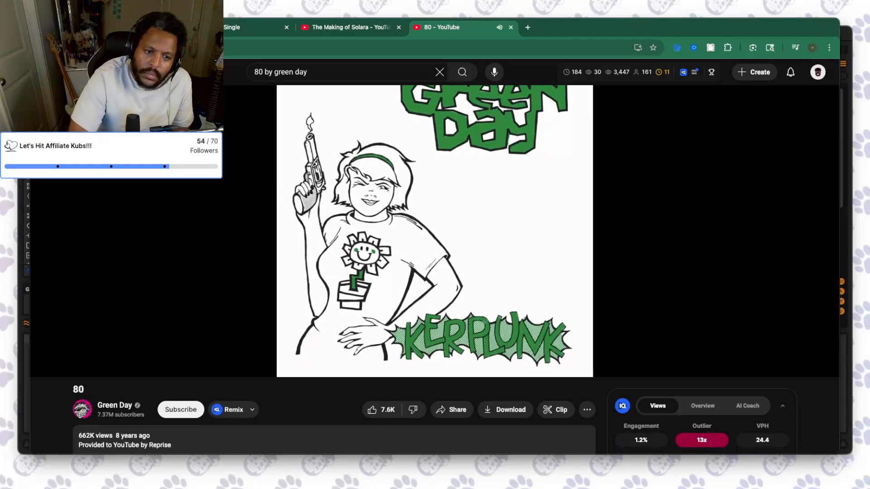
scroll(435, 271, "up", 2)
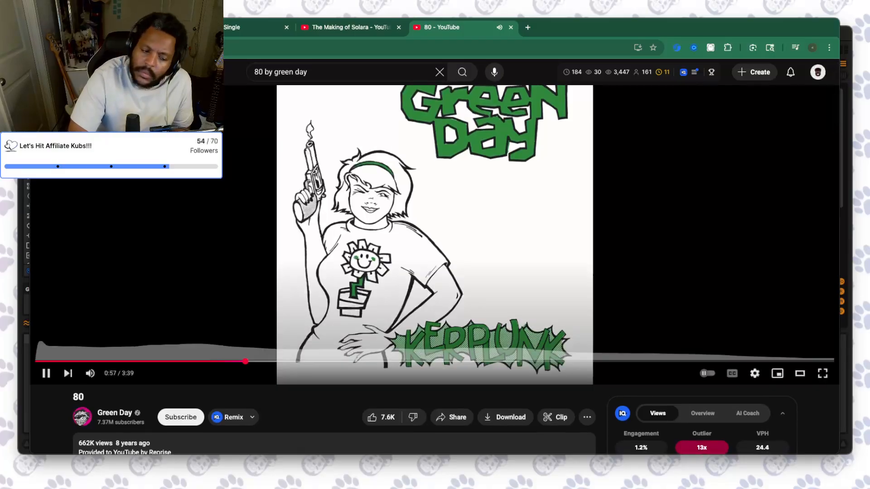
scroll(435, 268, "down", 10)
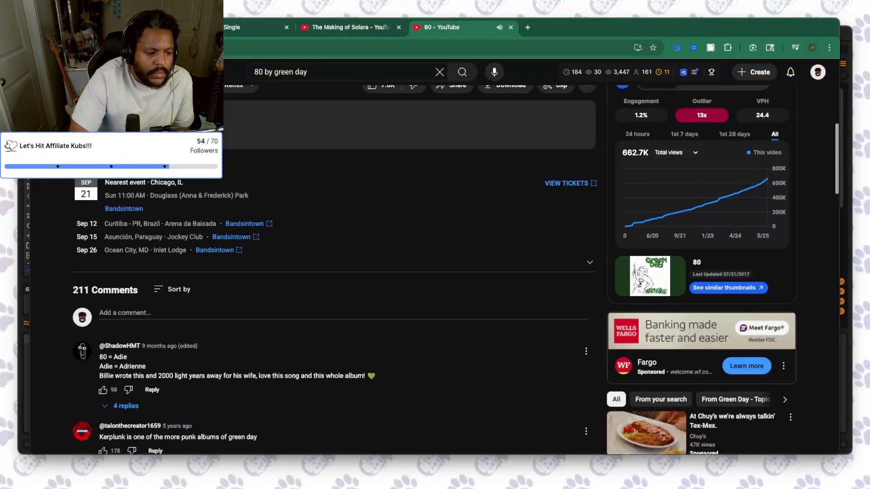
scroll(435, 267, "up", 2)
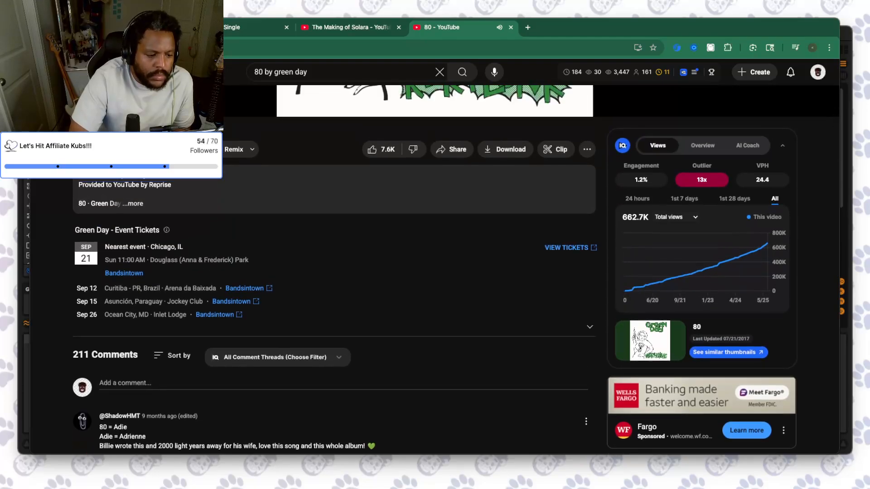
scroll(435, 267, "up", 6)
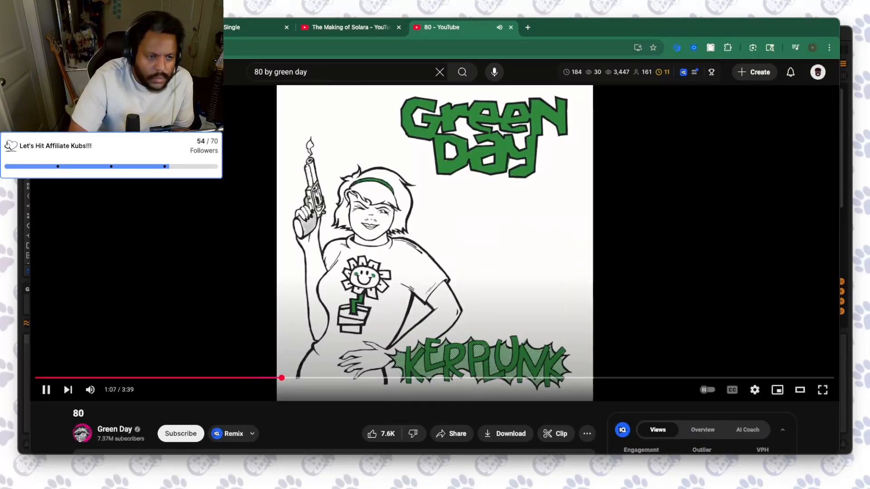
left_click(41, 382)
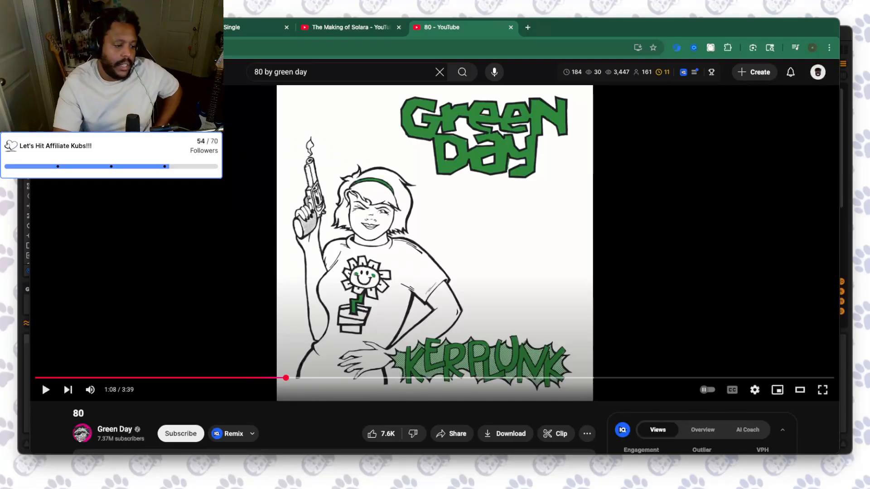
- Replay "80" from the beginning and pause it at 0:34
left_click(42, 380)
left_click(46, 390)
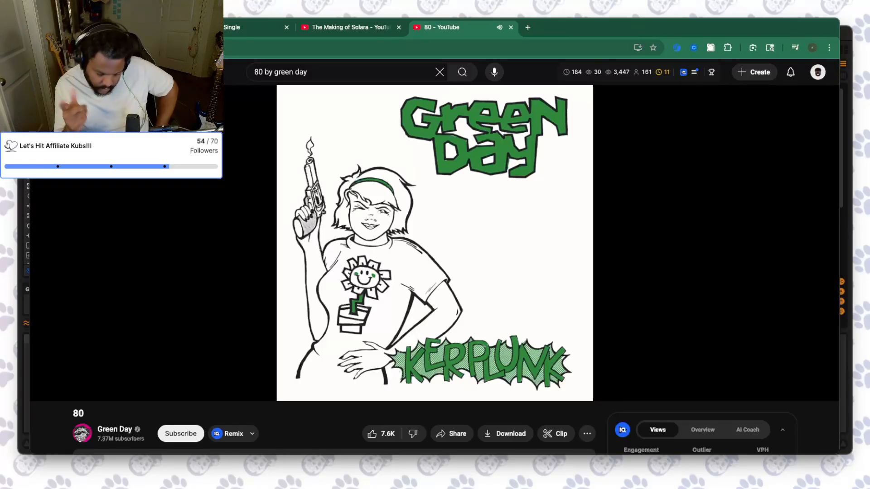
key("space")
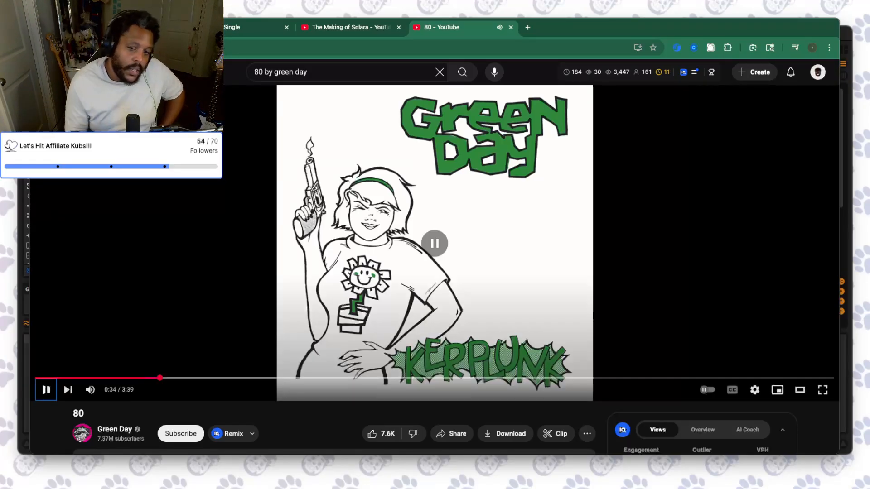
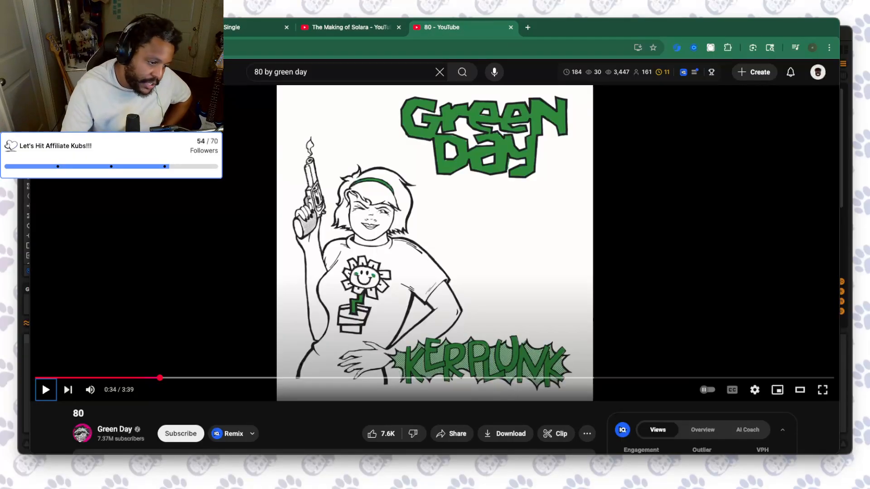
- Replay earlier passages of "80", going back to 0:11 for the last one, and pause the song at 0:22
left_click(133, 377)
left_click(45, 390)
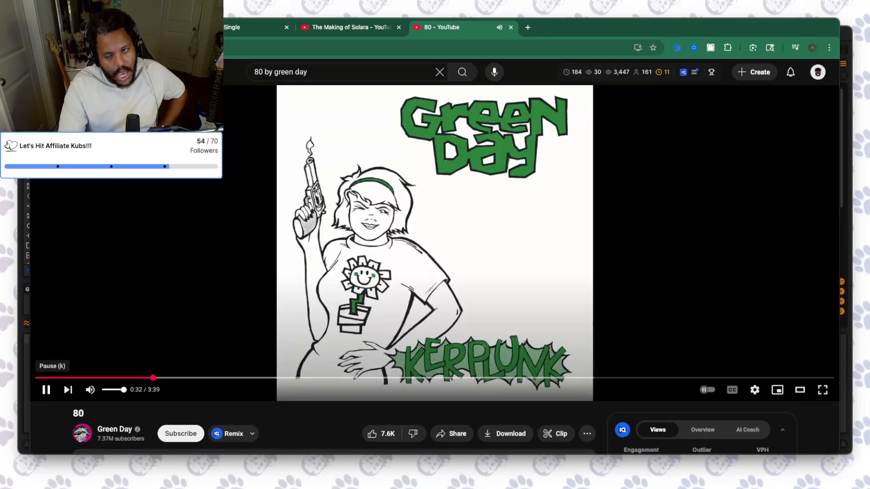
left_click_drag(76, 378, 42, 381)
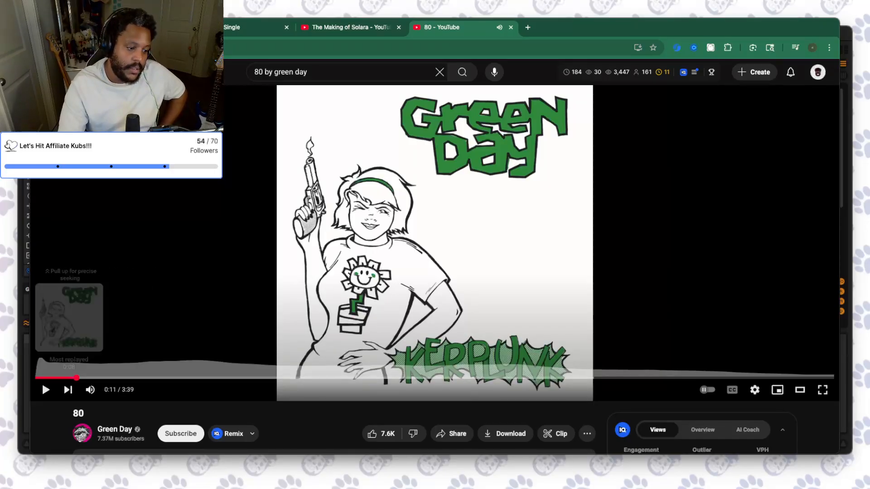
left_click(45, 389)
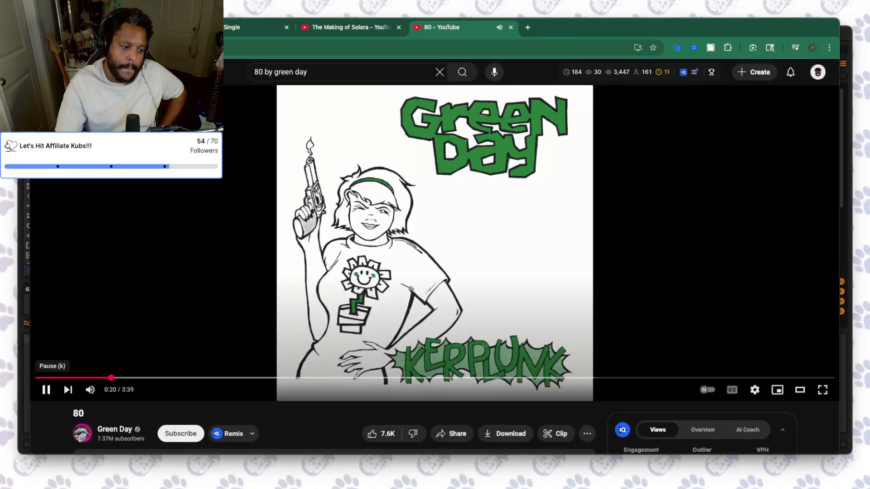
left_click(46, 389)
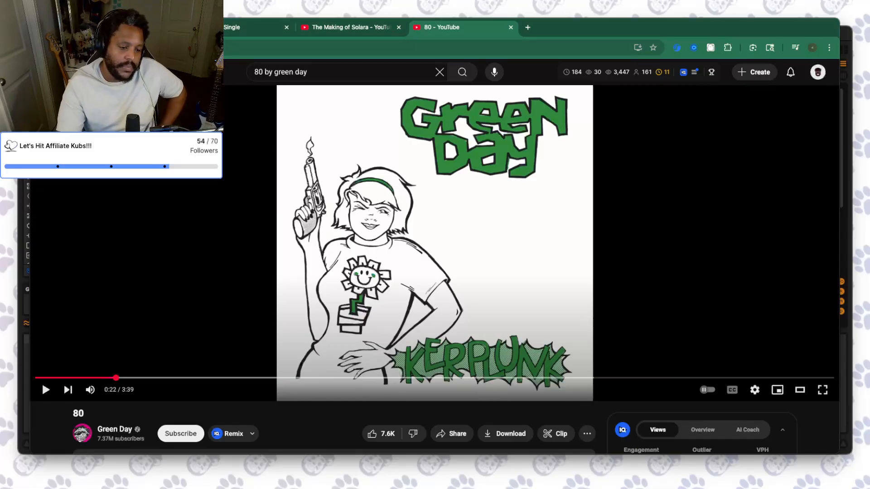
- Switch to the Twitch stream manager and reread the chatter's two verses and the newest messages in the chat
key("ctrl+Tab")
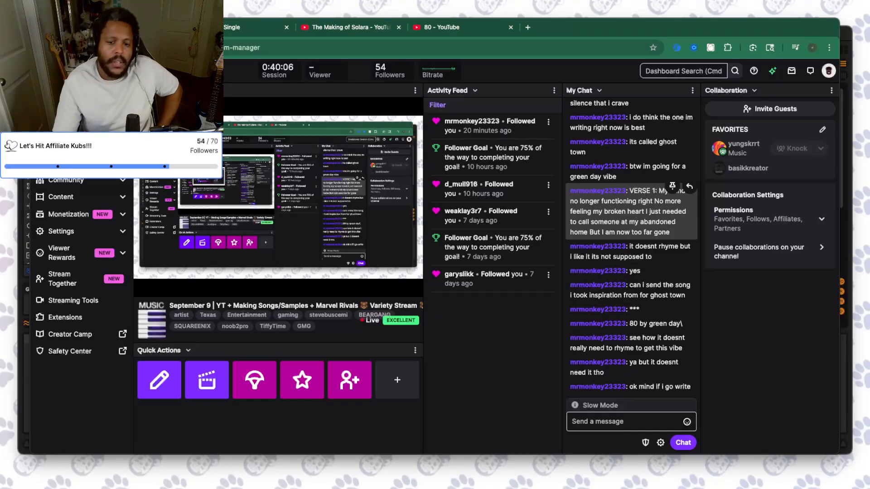
scroll(634, 236, "up", 3)
scroll(634, 240, "up", 1)
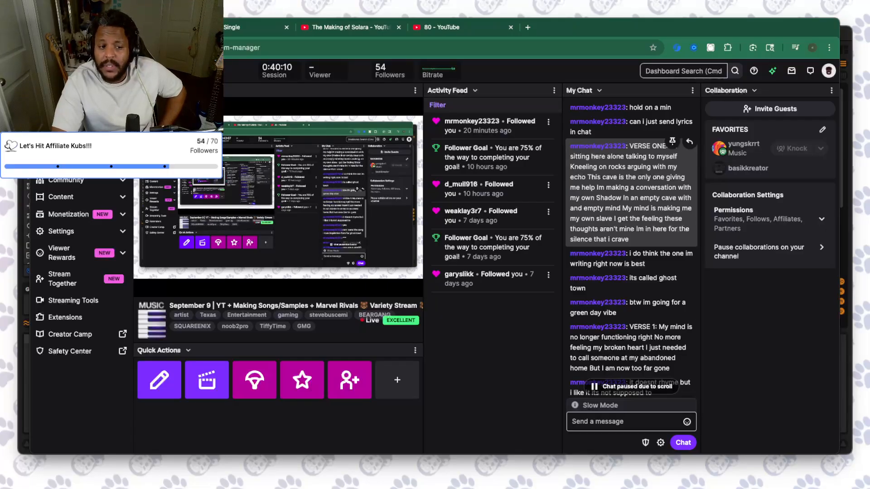
scroll(631, 191, "down", 1)
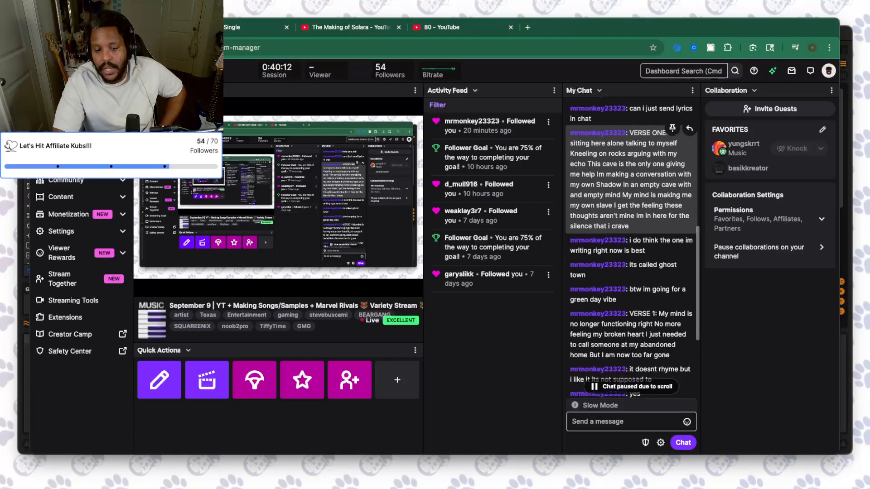
scroll(632, 249, "down", 4)
scroll(632, 289, "down", 1)
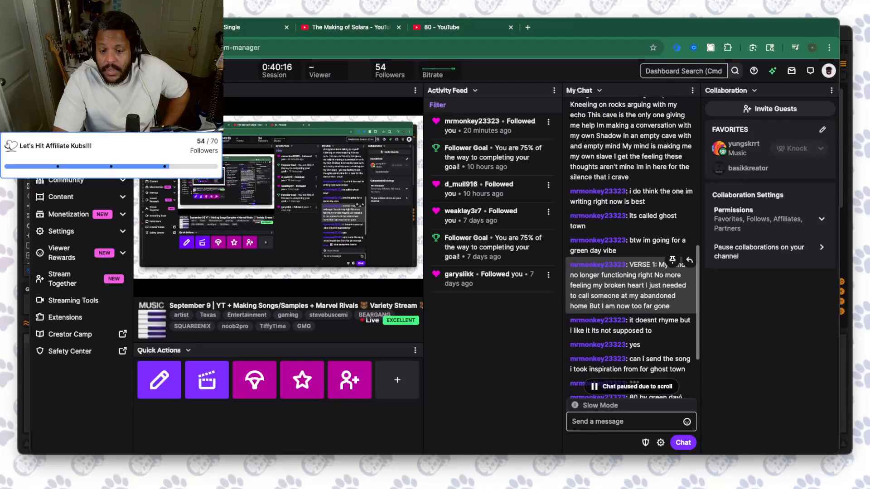
scroll(632, 280, "down", 1)
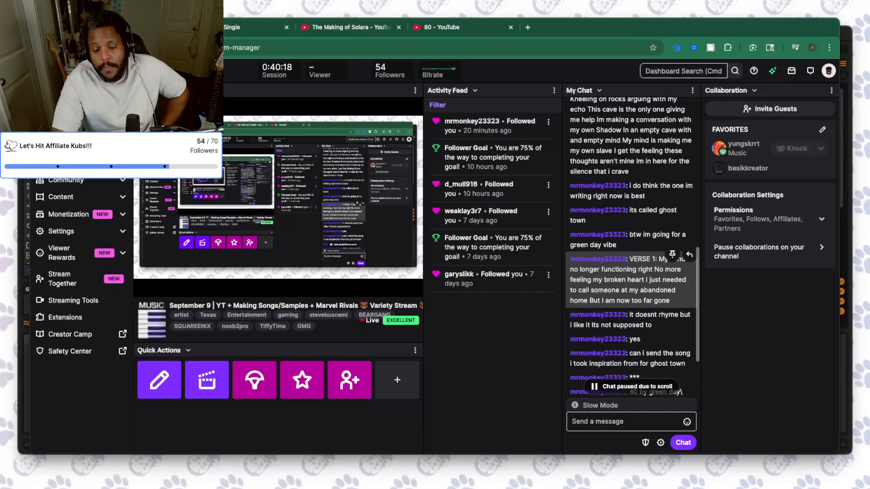
scroll(632, 290, "down", 6)
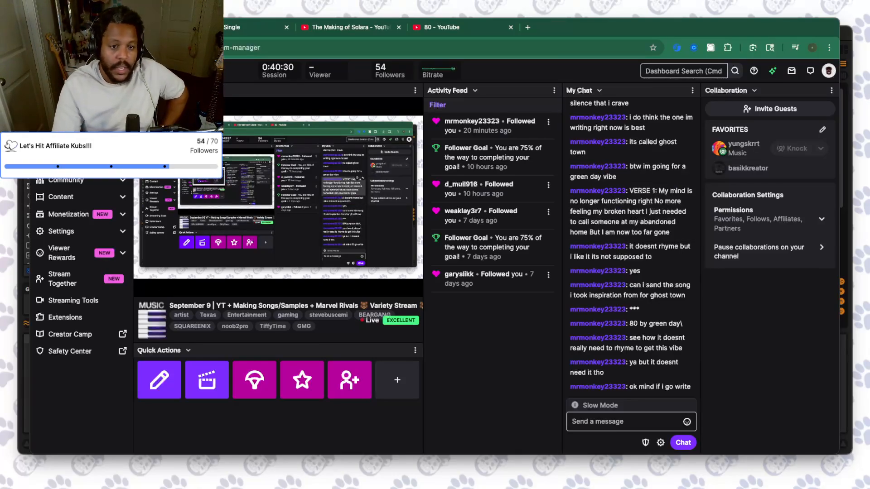
- Close the Green Day video's tab, then resume "The Making of Solara" and pause it at 12:24
left_click(442, 27)
left_click(510, 27)
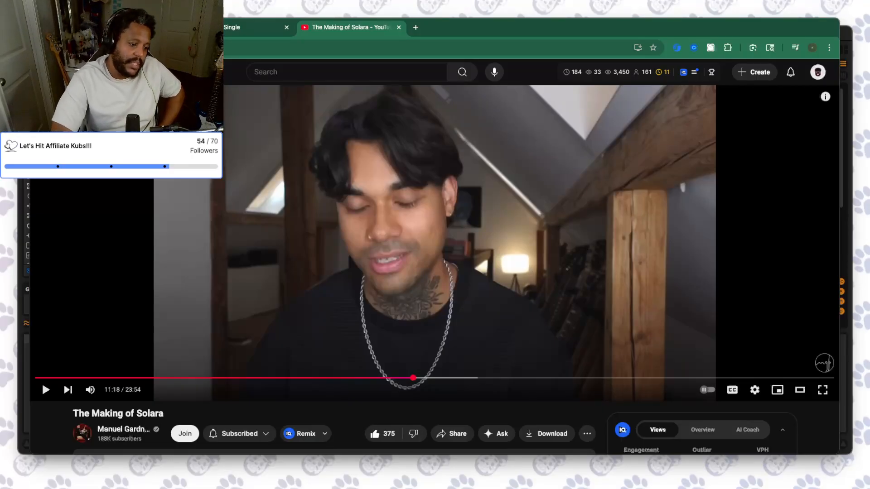
key("space")
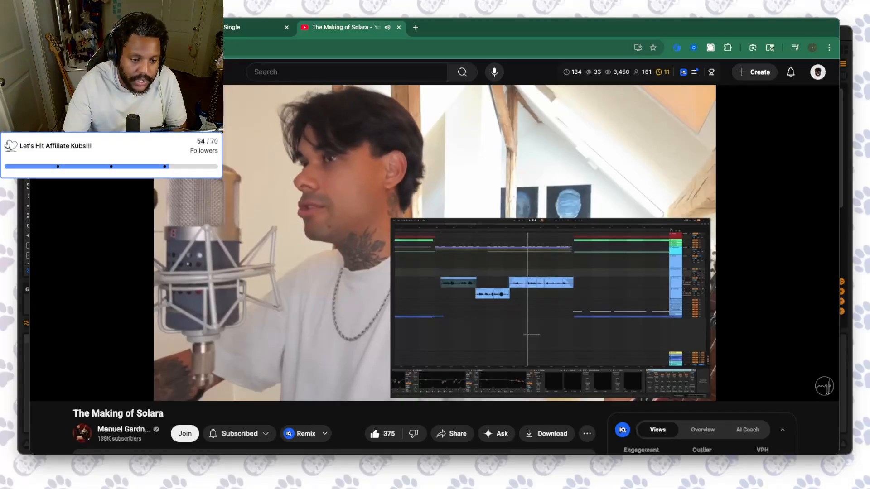
left_click(42, 381)
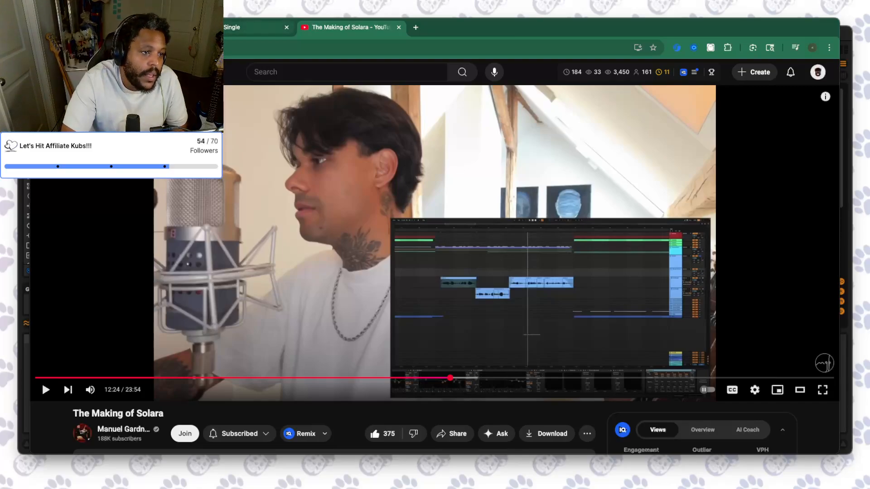
- Switch to the Twitch stream manager and reread the chatter's Verse 1 and the question about ending on "too far gone"
left_click(132, 28)
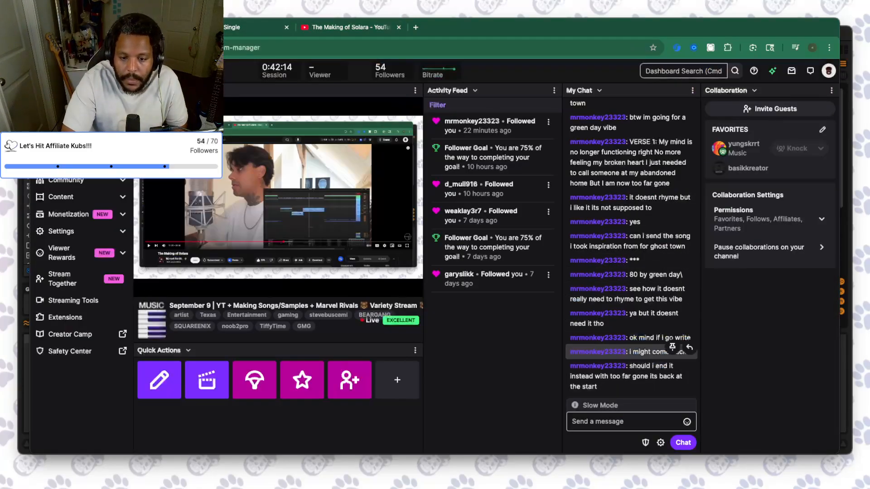
scroll(630, 317, "up", 1)
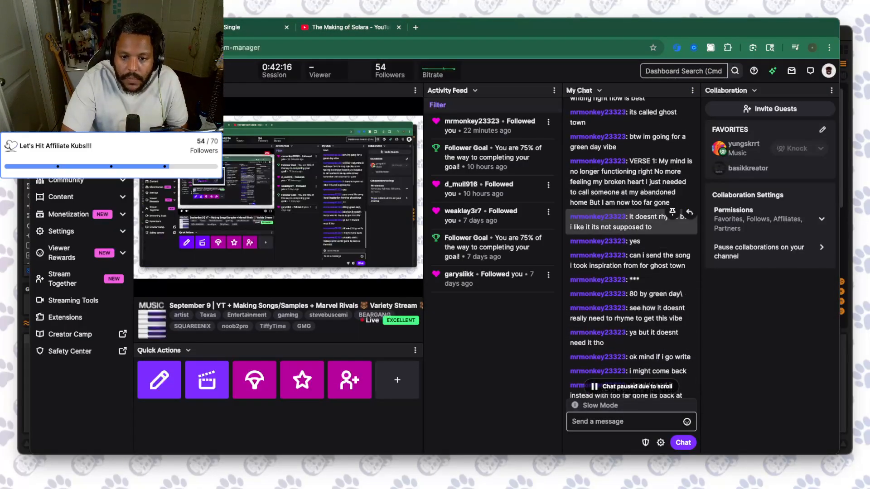
scroll(630, 222, "down", 2)
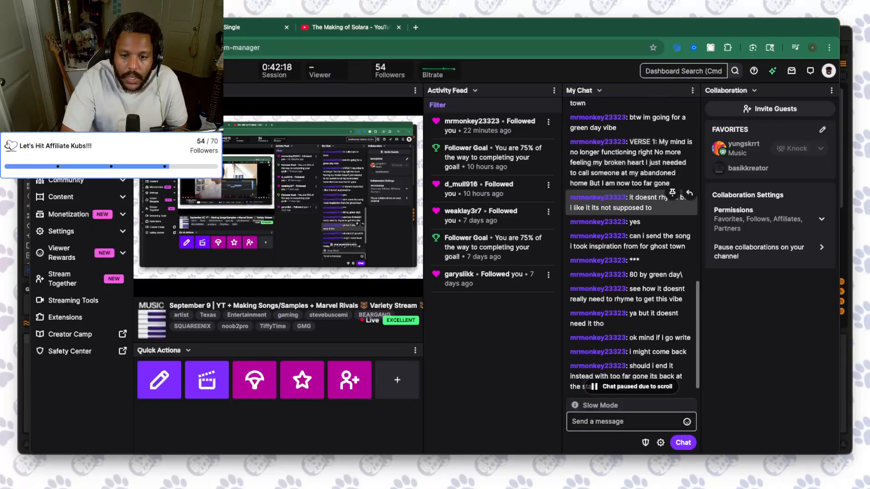
scroll(675, 199, "down", 1)
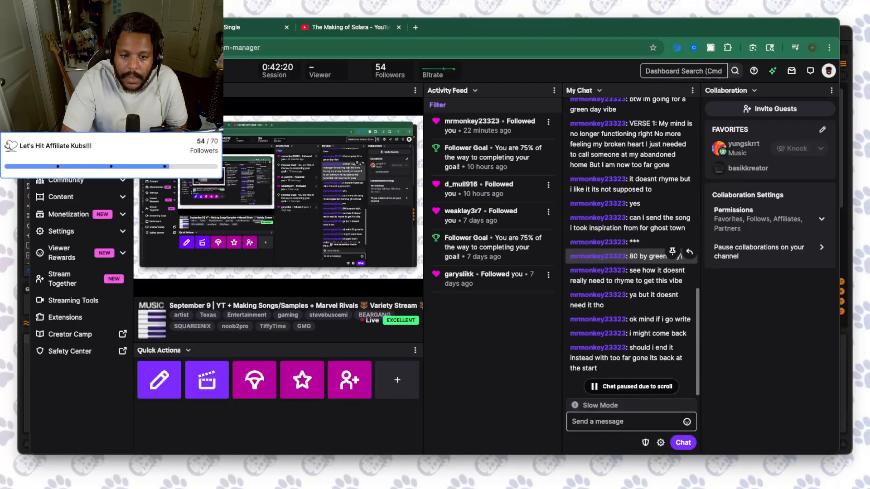
scroll(675, 256, "up", 1)
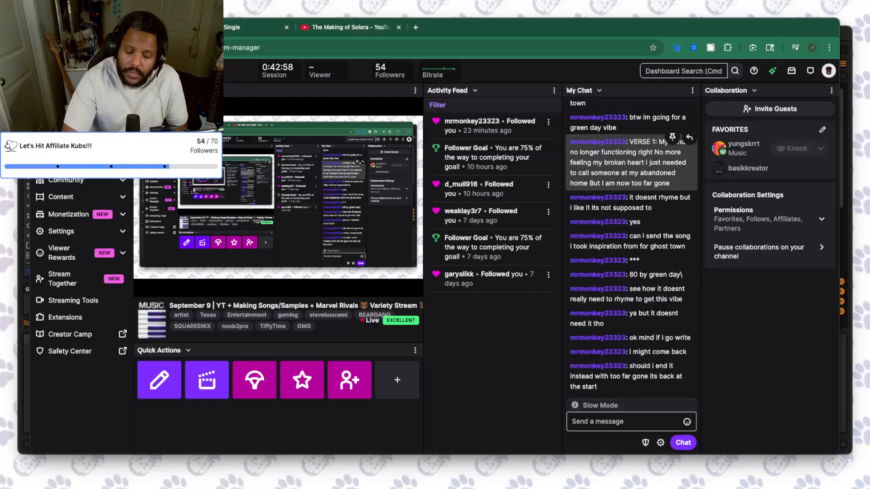
scroll(631, 199, "up", 1)
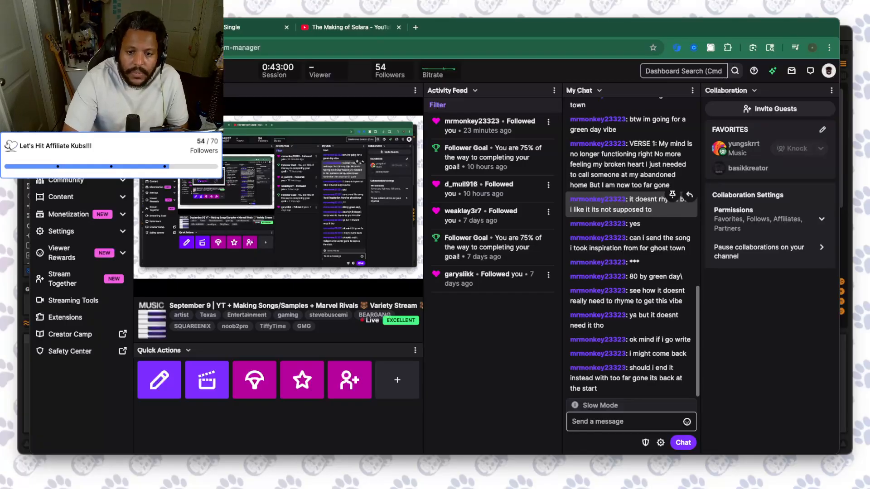
scroll(631, 204, "down", 1)
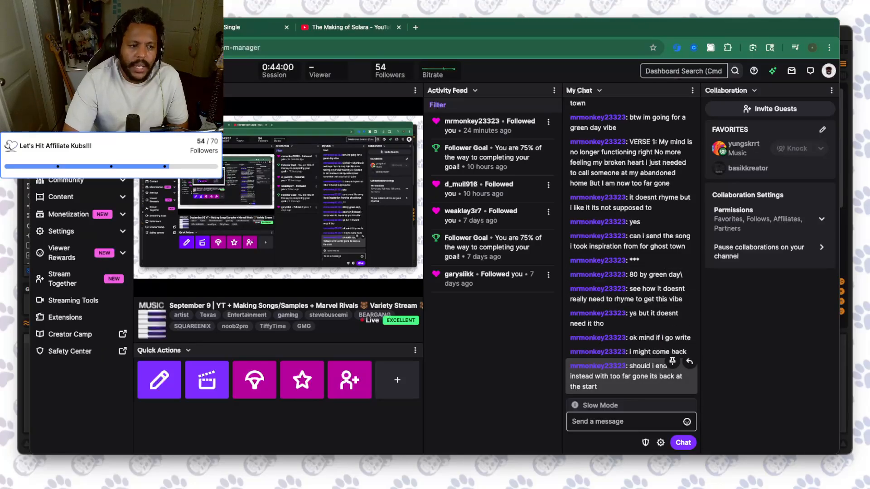
scroll(632, 249, "up", 1)
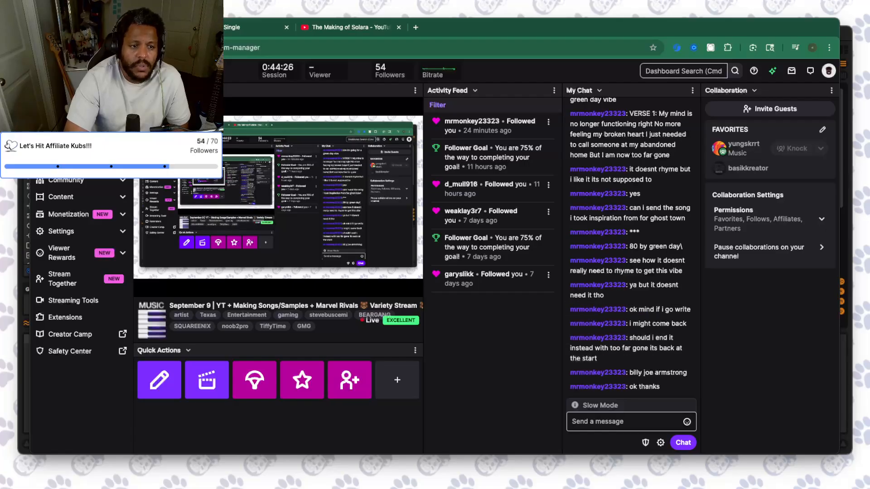
- Return to "The Making of Solara", resume it, skip the ad and pause the video at 19:29
left_click(350, 27)
left_click(44, 388)
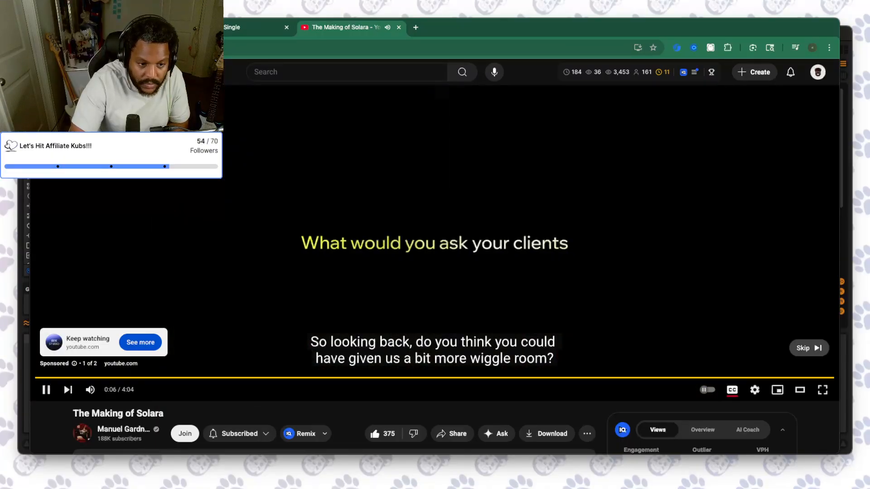
left_click(809, 348)
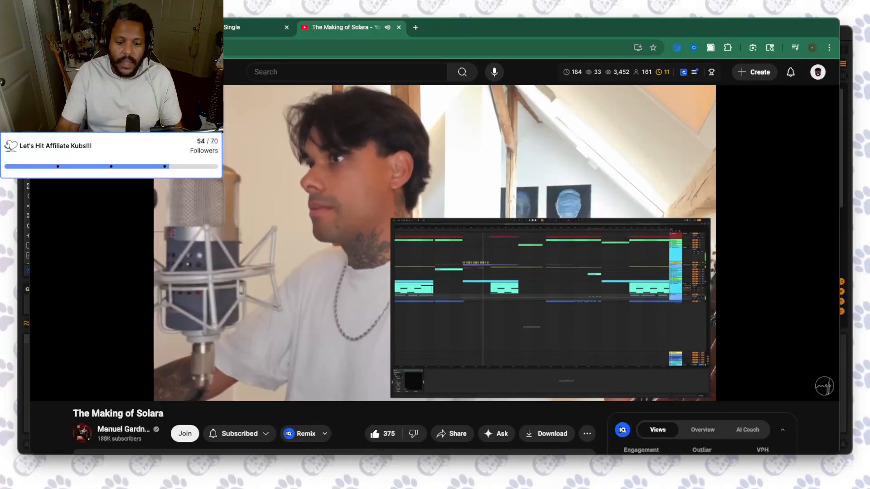
key("space")
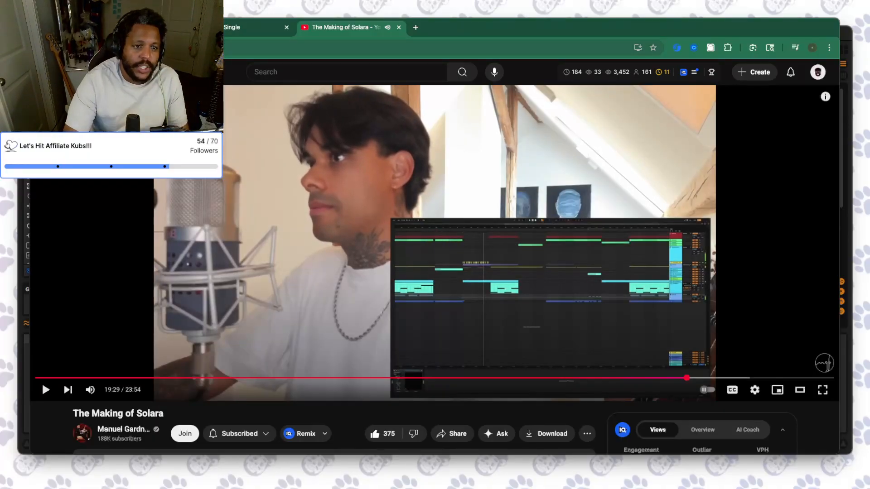
- Open the Universal Production Music site in a new tab and search its catalogue for "alt rock"
key("super+t")
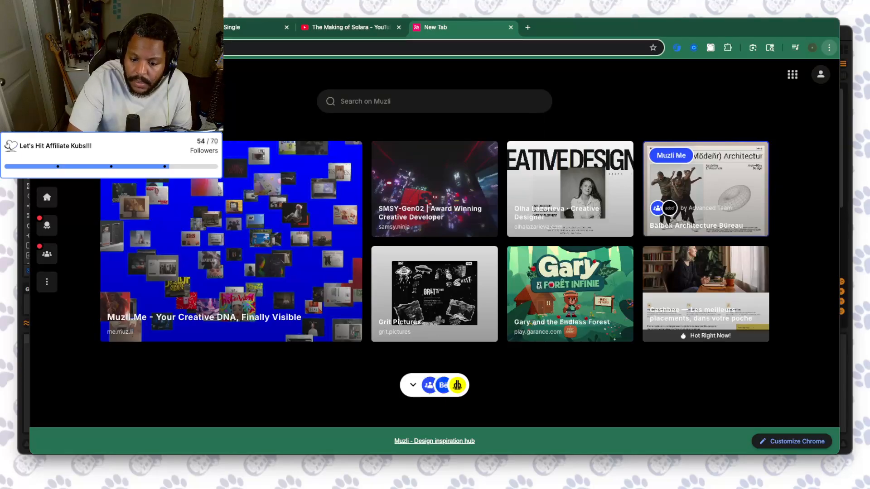
left_click(435, 190)
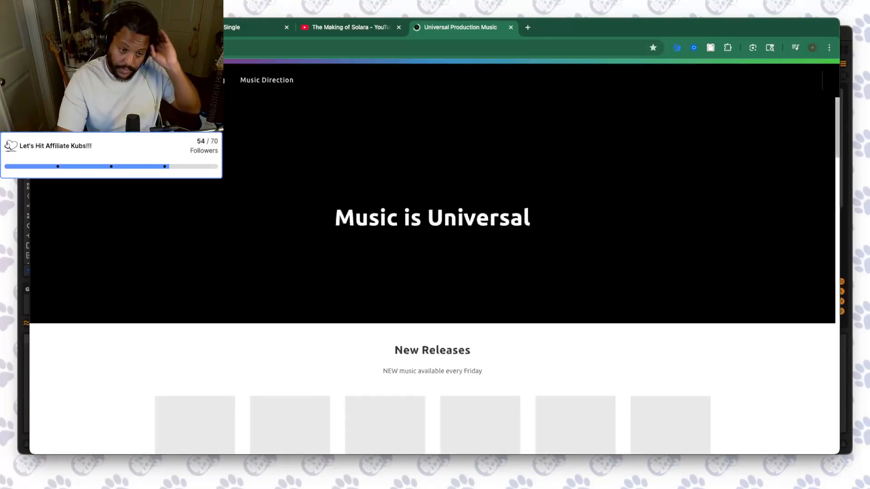
scroll(435, 271, "down", 3)
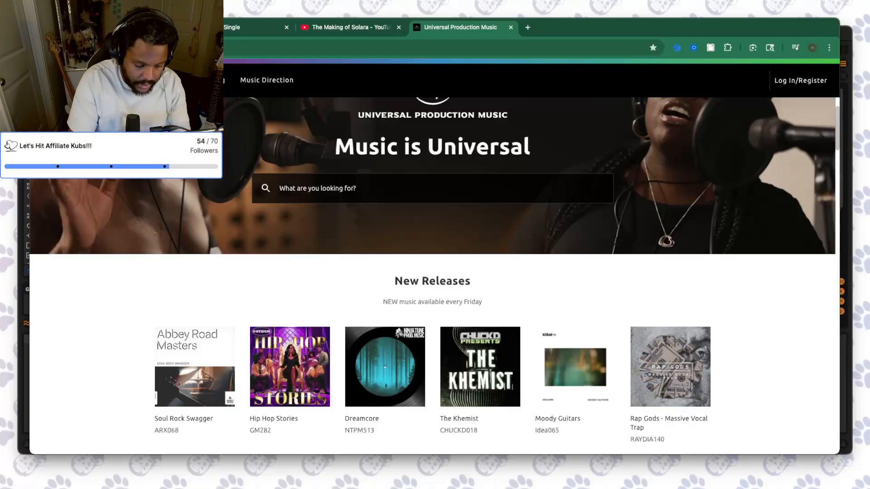
type("alt rock")
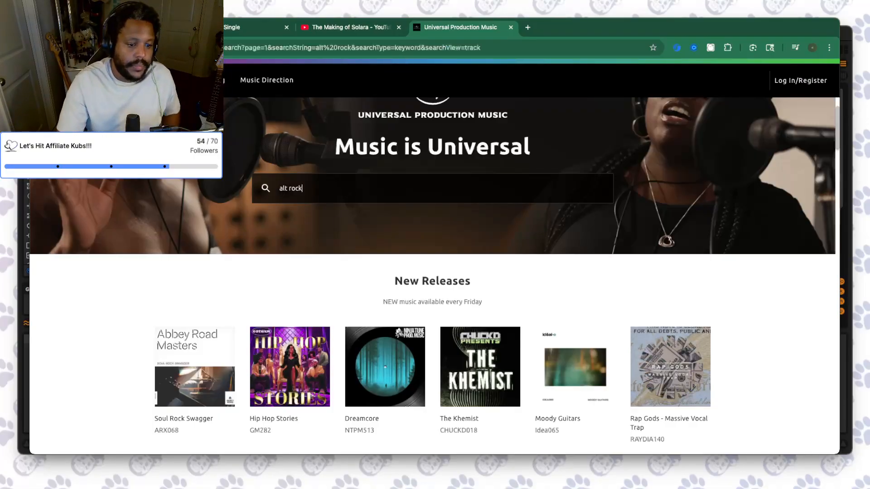
key("Return")
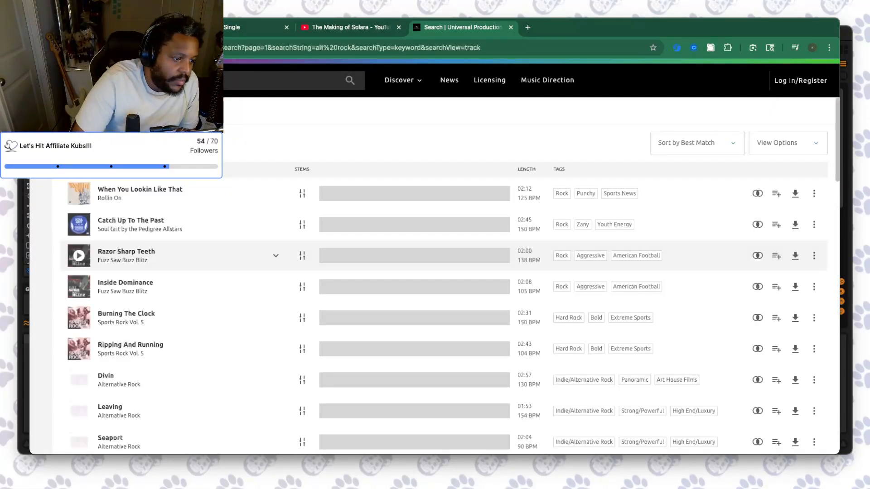
- Play "Catch Up To The Past" and look through the first search results for other alternative rock tracks
left_click(78, 224)
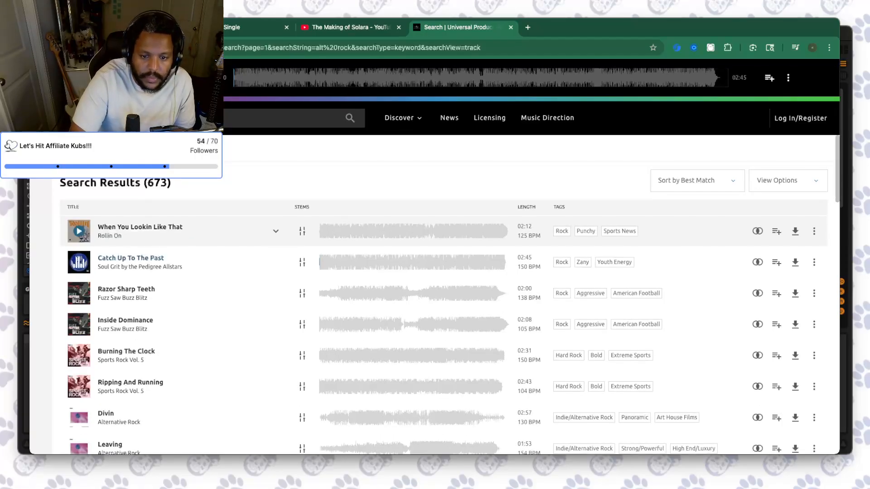
scroll(78, 294, "down", 2)
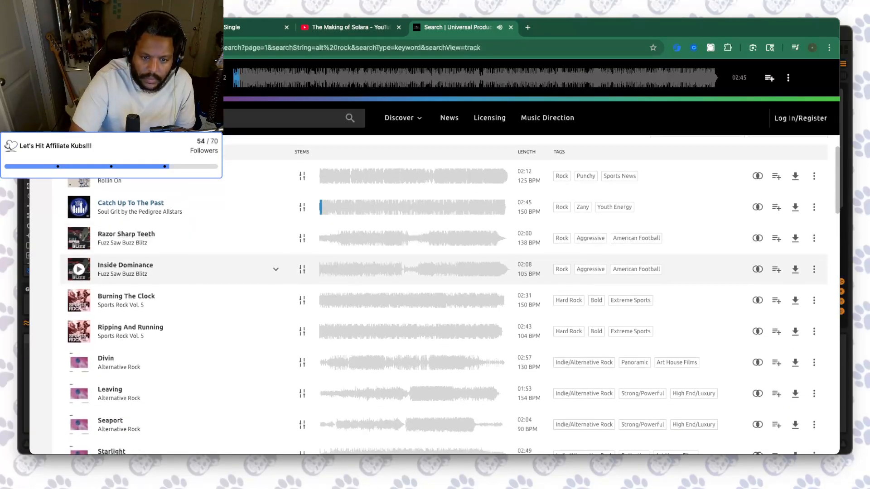
scroll(78, 270, "down", 1)
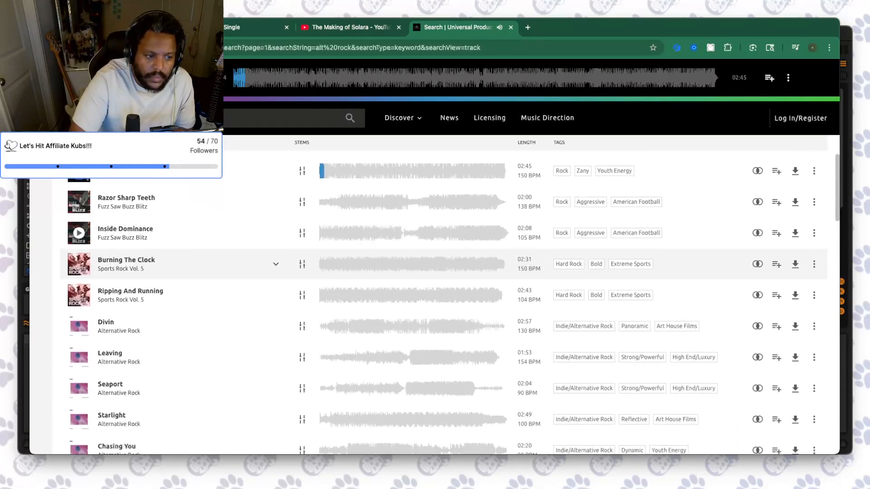
scroll(79, 267, "up", 2)
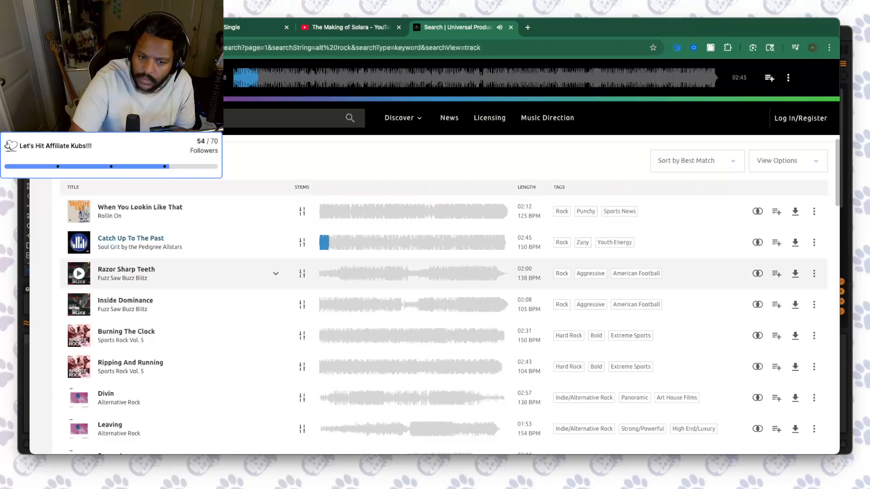
scroll(435, 303, "down", 1)
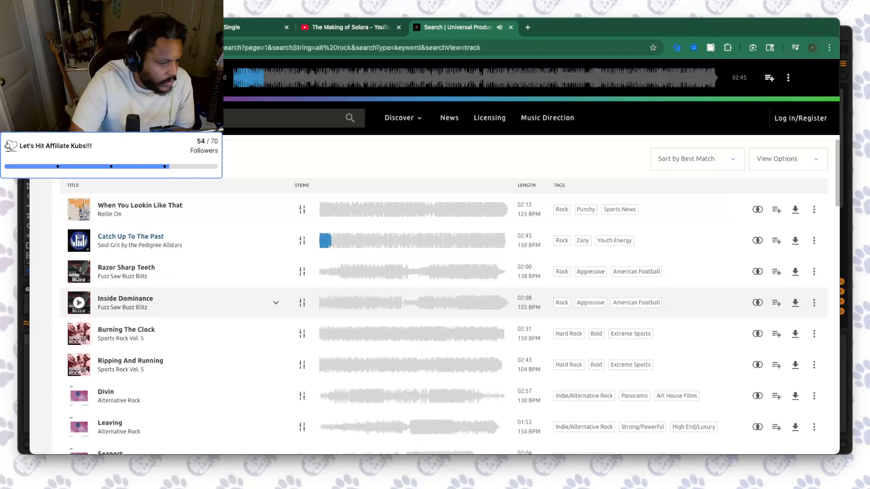
scroll(435, 316, "down", 2)
scroll(435, 316, "up", 1)
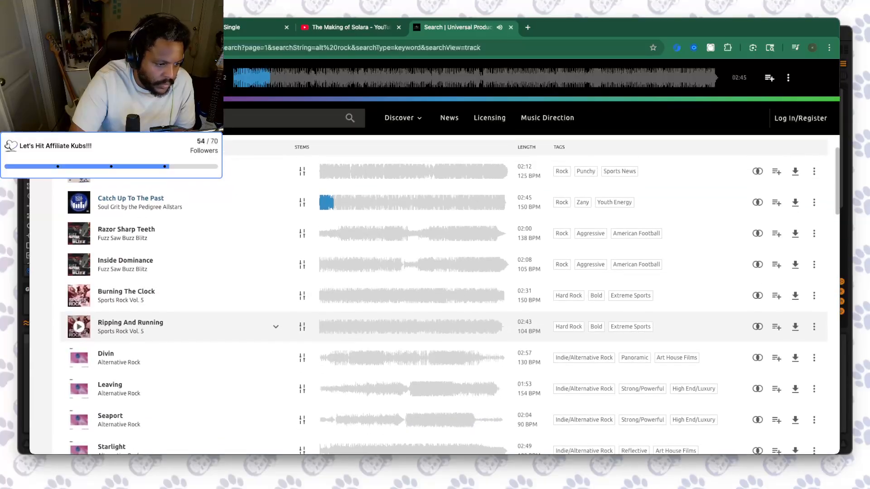
- Preview "Divin" and then "Leaving" from the Alternative Rock album, browsing the tracks below while "Leaving" plays
scroll(79, 320, "up", 1)
left_click(78, 374)
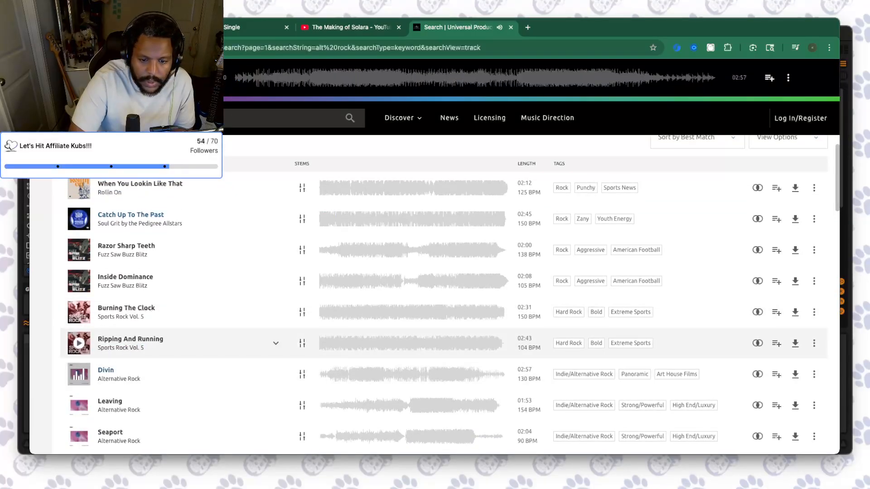
scroll(78, 343, "down", 3)
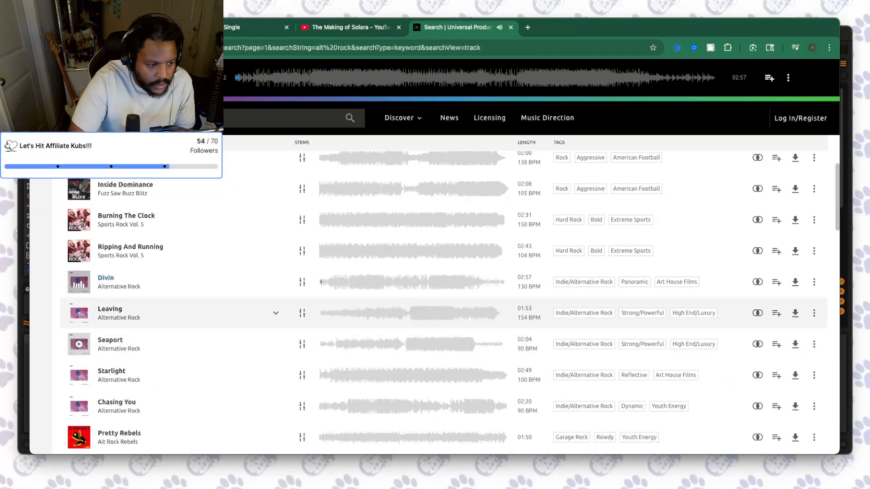
left_click(79, 313)
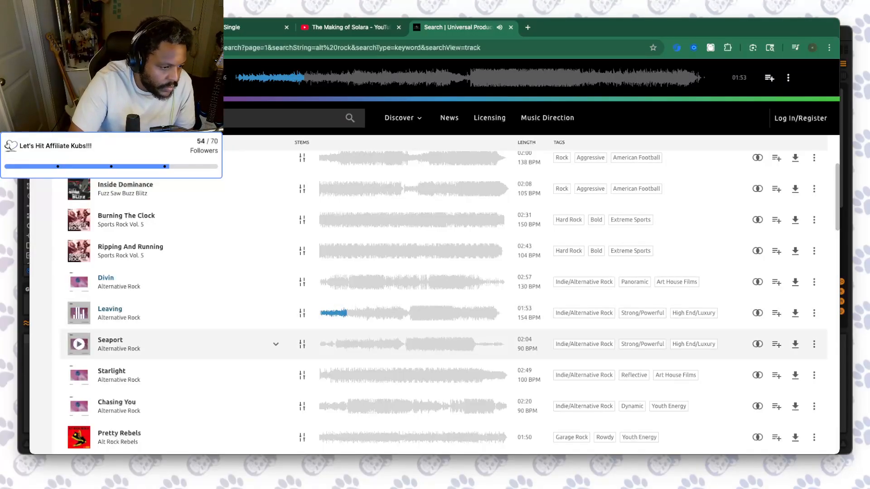
scroll(435, 299, "down", 1)
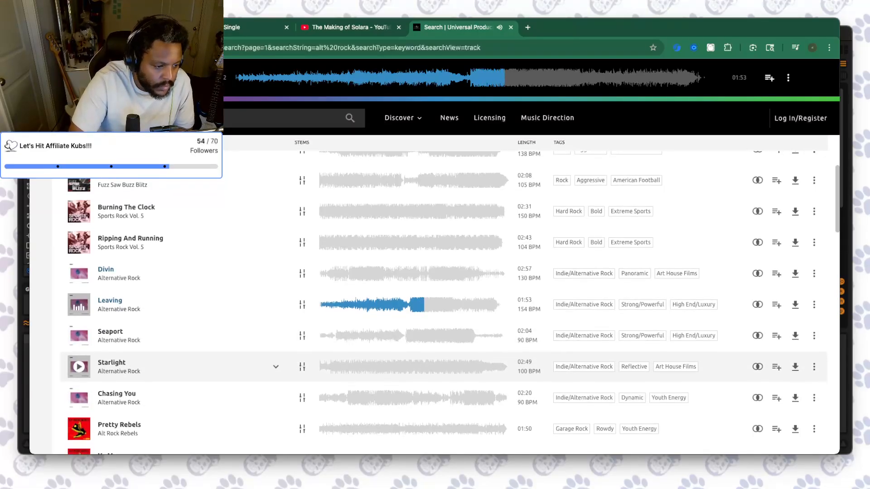
scroll(272, 383, "down", 1)
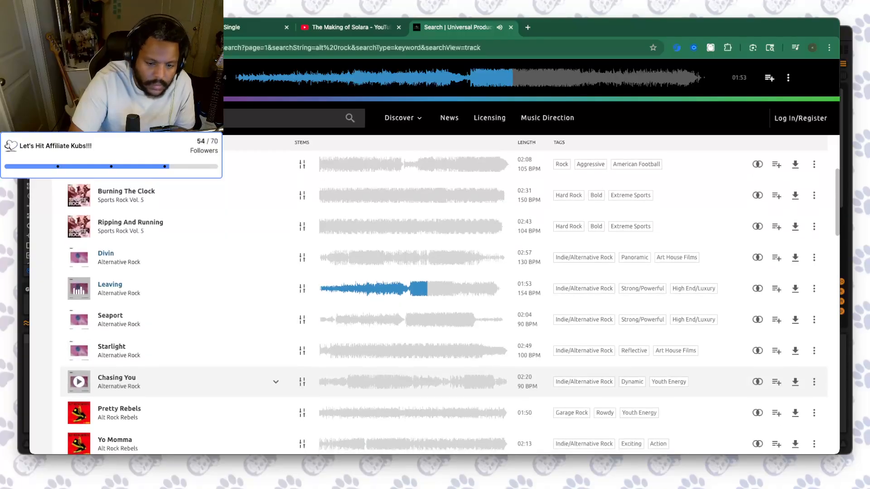
scroll(272, 381, "down", 1)
scroll(272, 378, "down", 1)
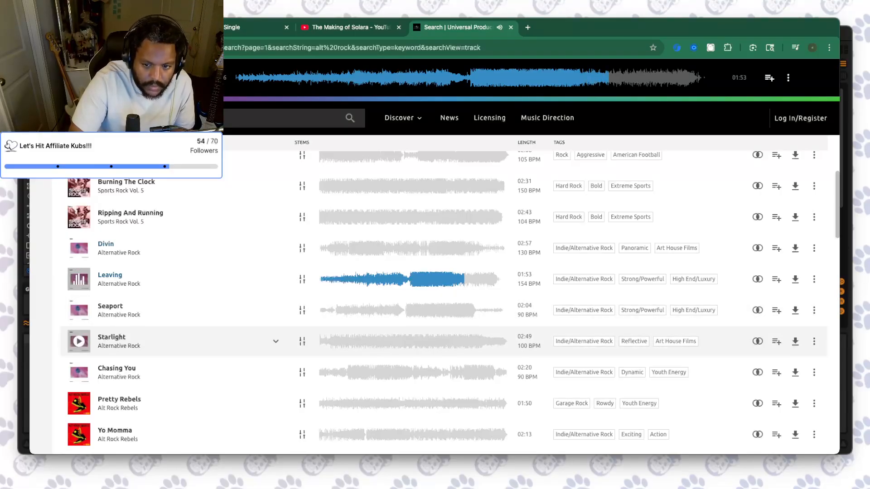
- Play "Starlight" from the Alternative Rock album and browse the neighbouring tracks while it plays
scroll(435, 347, "down", 2)
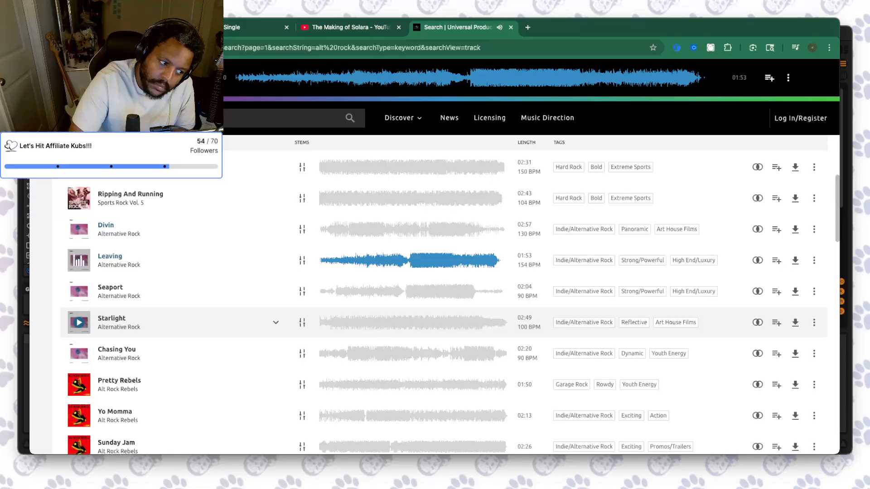
left_click(79, 322)
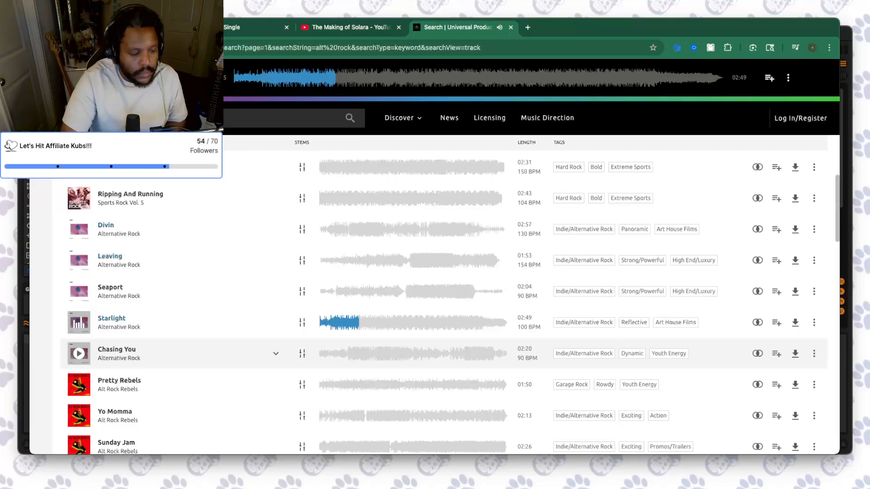
scroll(79, 353, "down", 1)
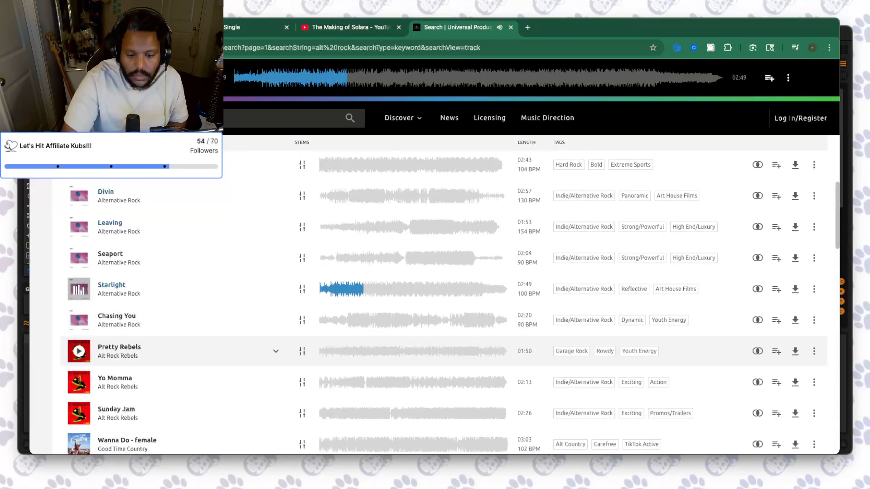
scroll(79, 352, "down", 1)
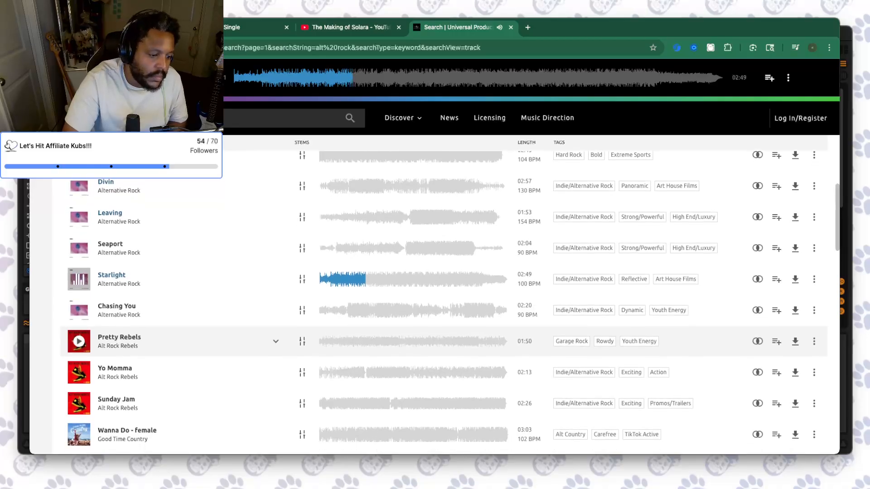
scroll(79, 351, "up", 2)
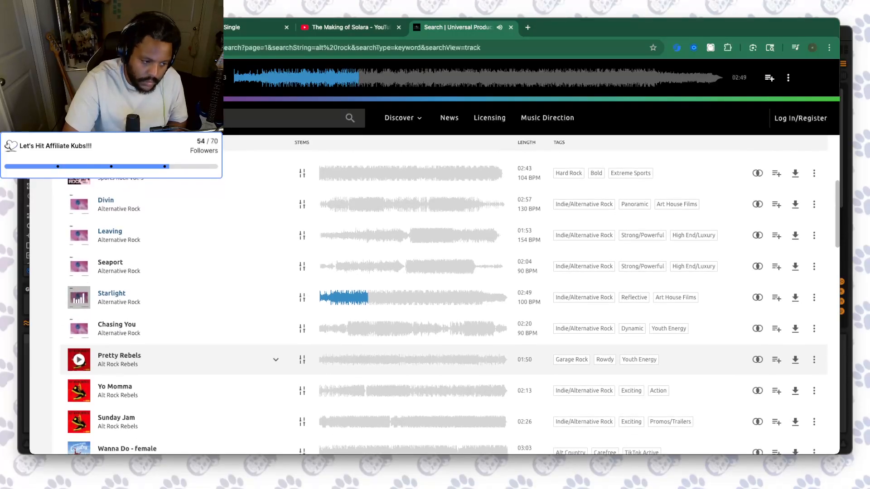
scroll(79, 351, "up", 1)
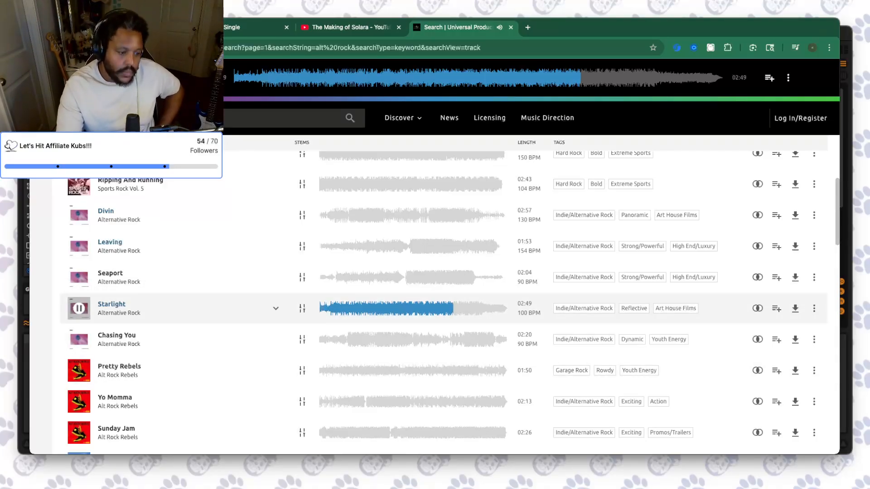
scroll(136, 344, "down", 1)
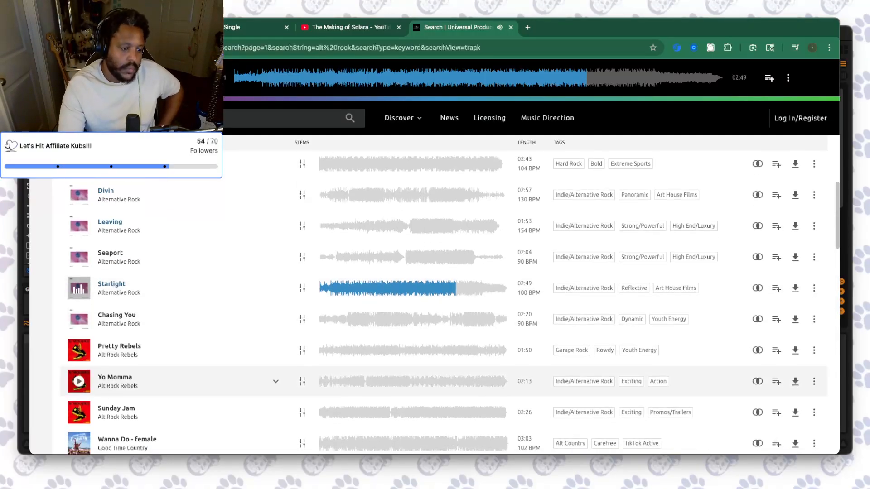
- Play "Sunday Jam" from the Alt Rock Rebels album, skip ahead through several sections to near its end and pause it
scroll(136, 344, "down", 3)
scroll(136, 340, "up", 1)
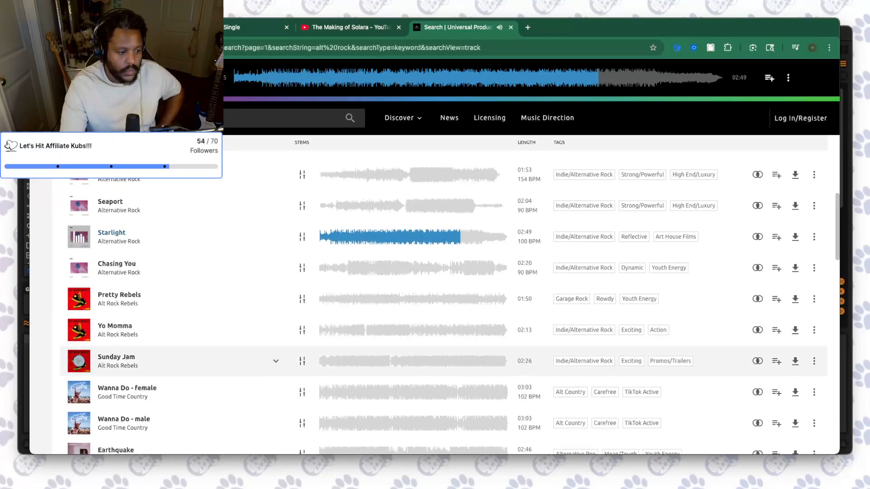
left_click(79, 361)
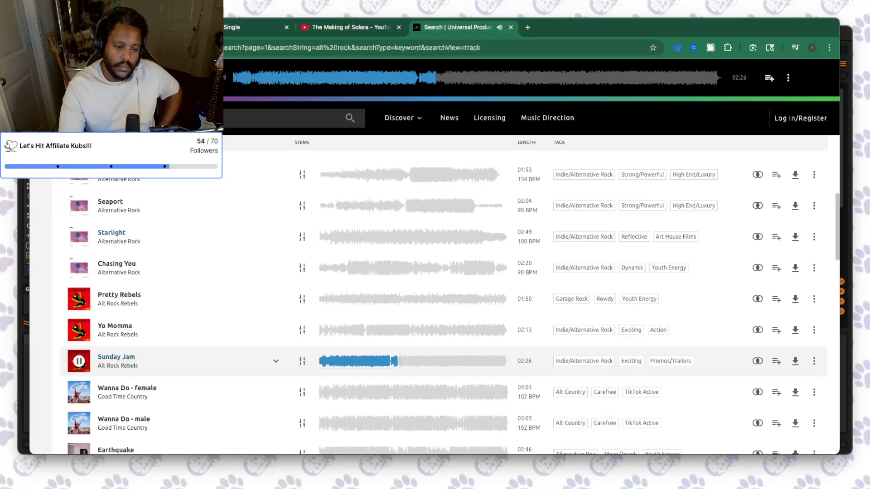
left_click(409, 361)
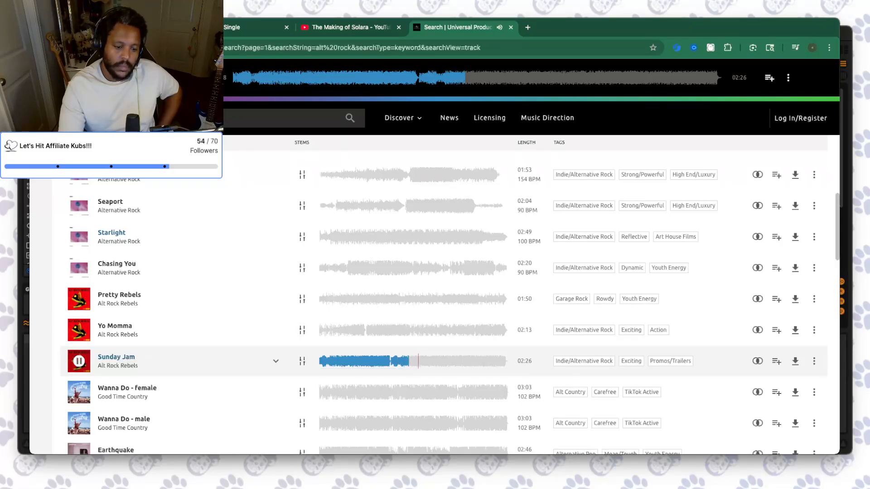
left_click(418, 361)
left_click(452, 361)
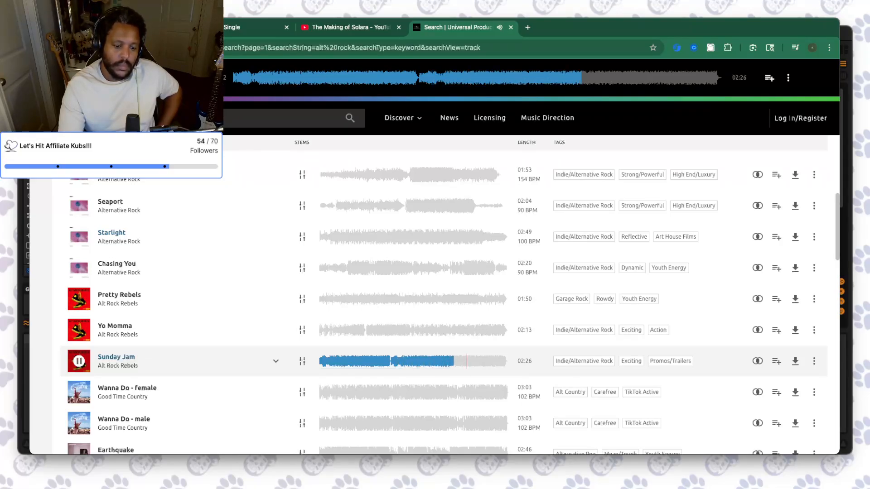
left_click(469, 361)
left_click(486, 361)
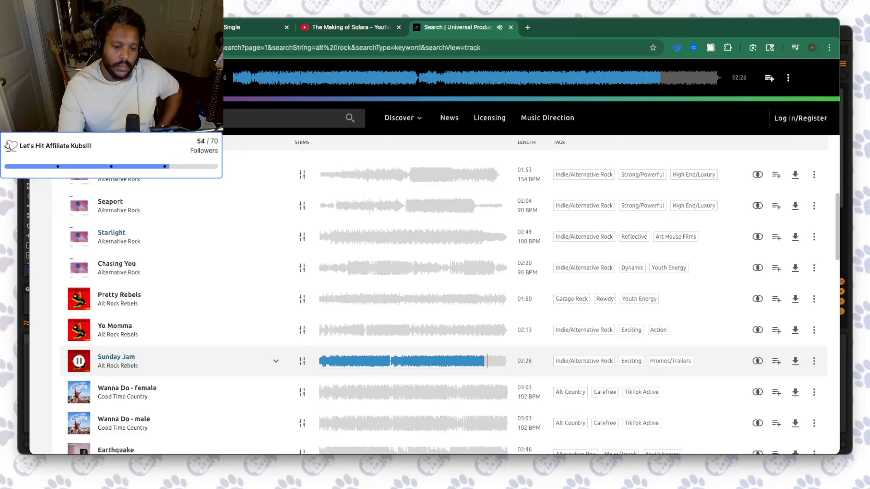
left_click(491, 361)
left_click(79, 361)
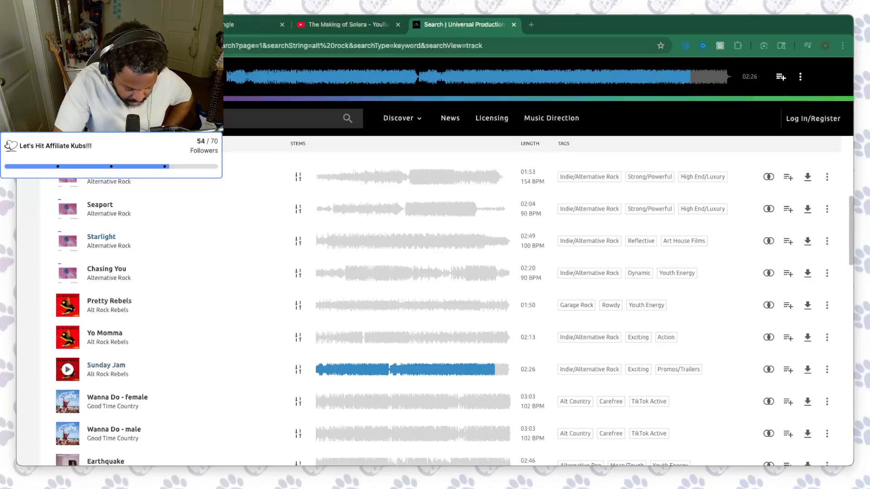
- Switch to Ableton Live, narrow the browser pane slightly, lower the untitled set's tempo and start playback
key("super+Tab")
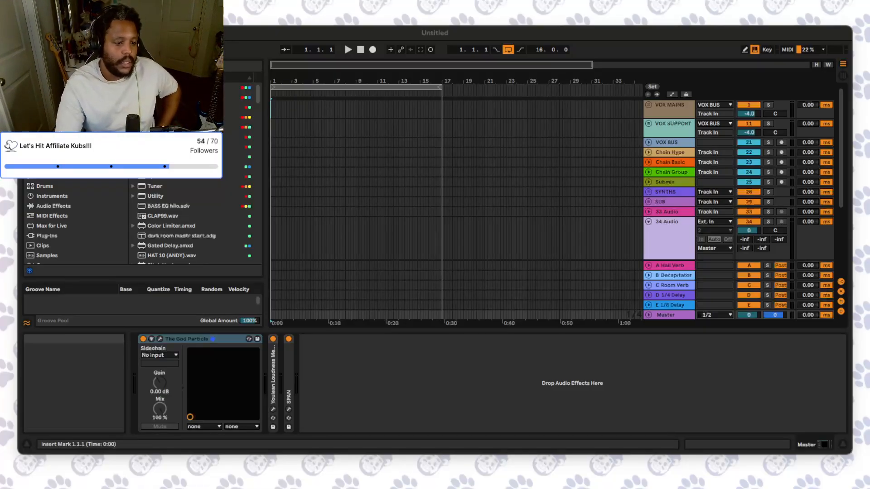
key("super+Tab")
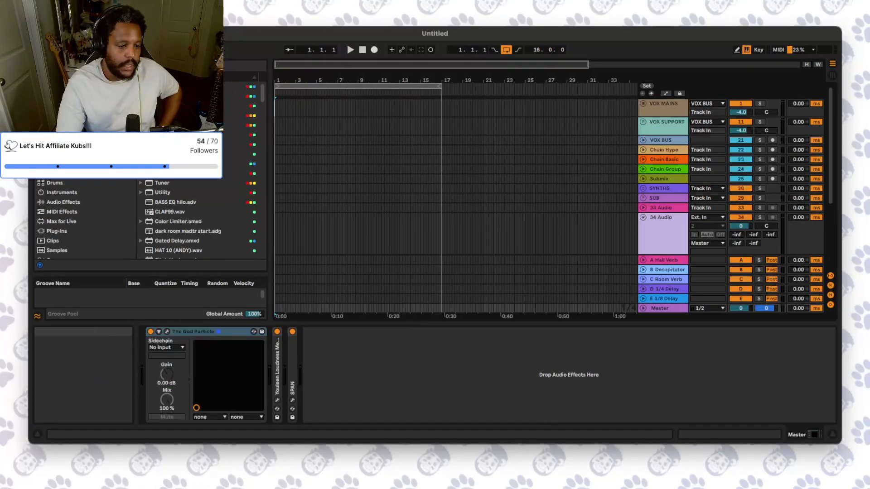
left_click_drag(270, 182, 262, 181)
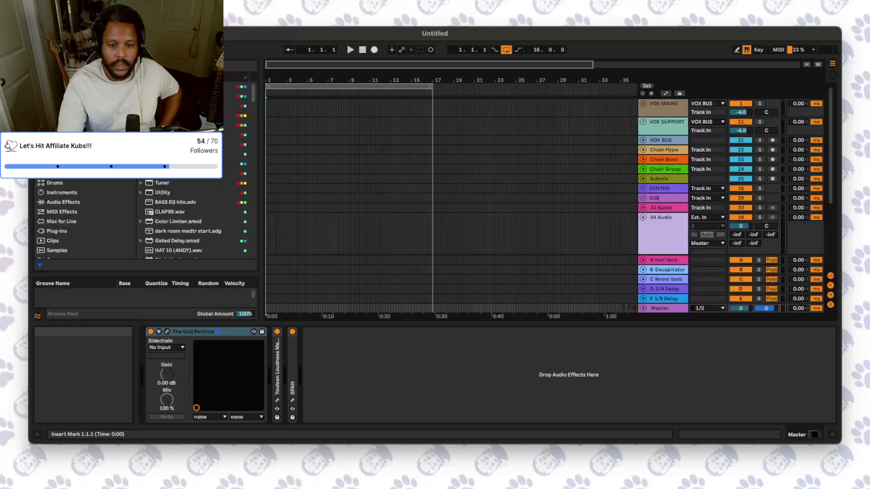
scroll(707, 177, "down", 5)
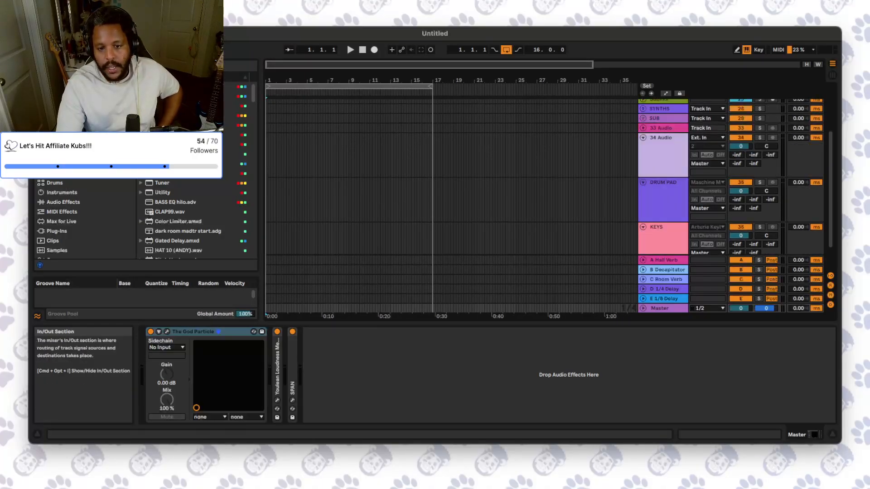
scroll(707, 176, "up", 2)
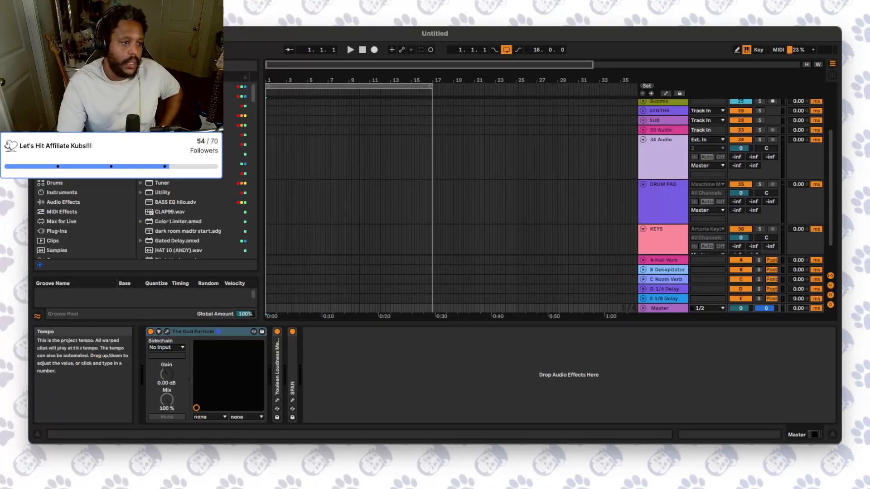
left_click_drag(76, 50, 75, 58)
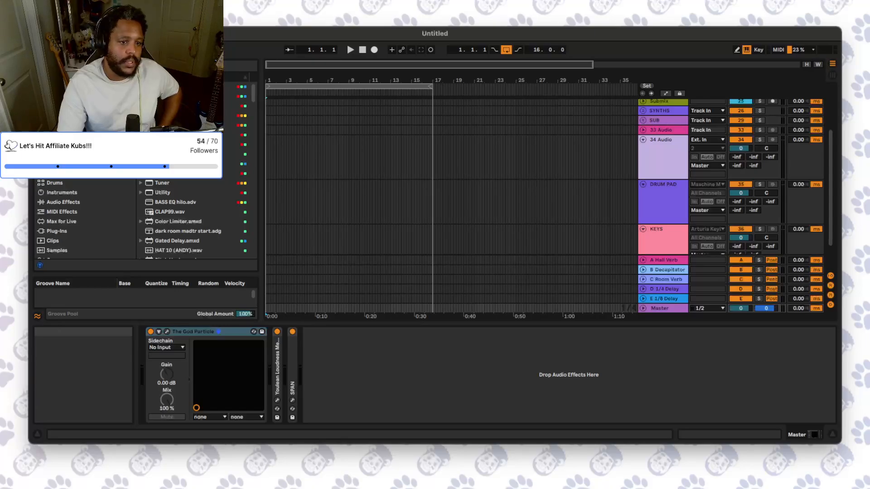
left_click(350, 49)
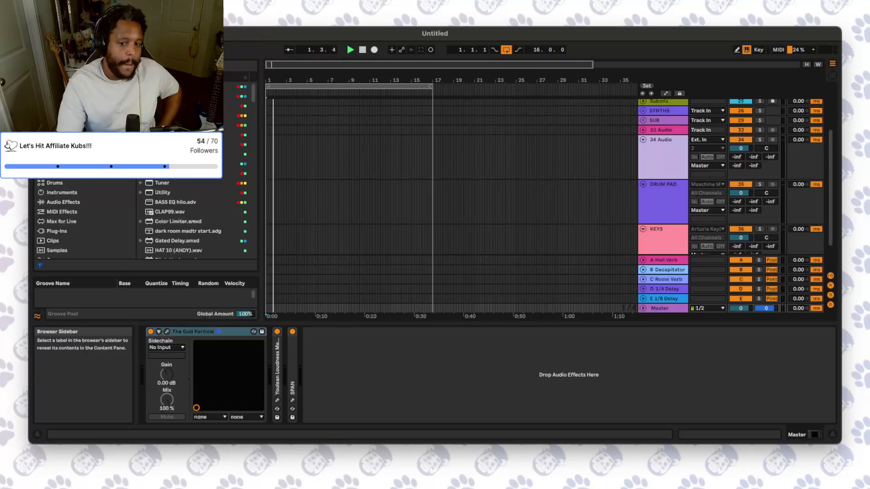
- Delete the DRUM PAD and KEYS tracks and all tracks from VOX MAINS through 33 Audio, keeping only the 34 Audio track
scroll(663, 177, "down", 2)
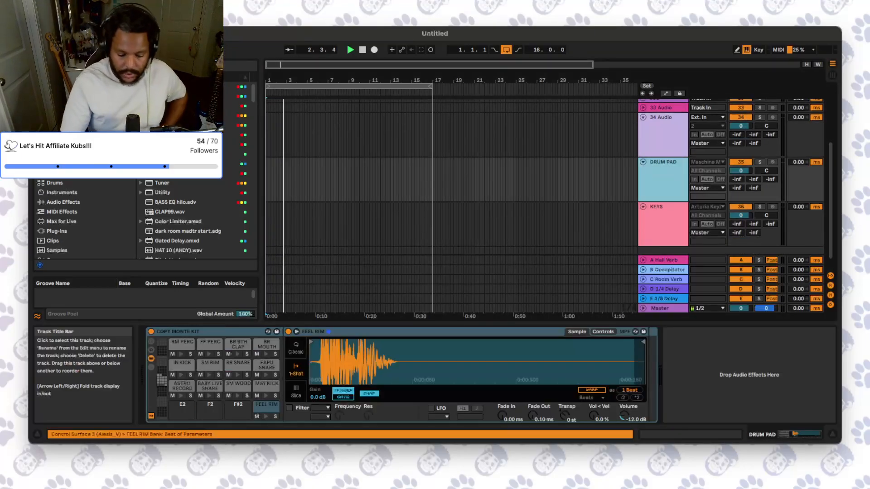
key("Delete")
key("Delete")
left_click(662, 156)
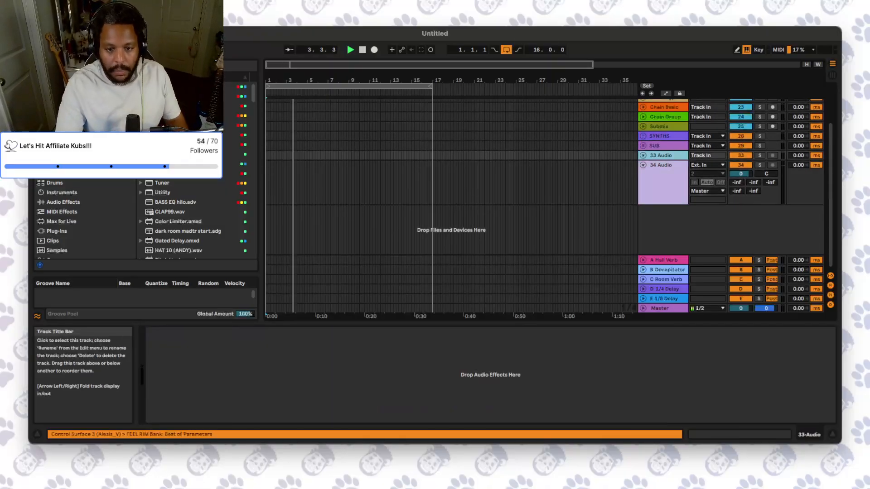
scroll(662, 181, "up", 3)
key("super+a")
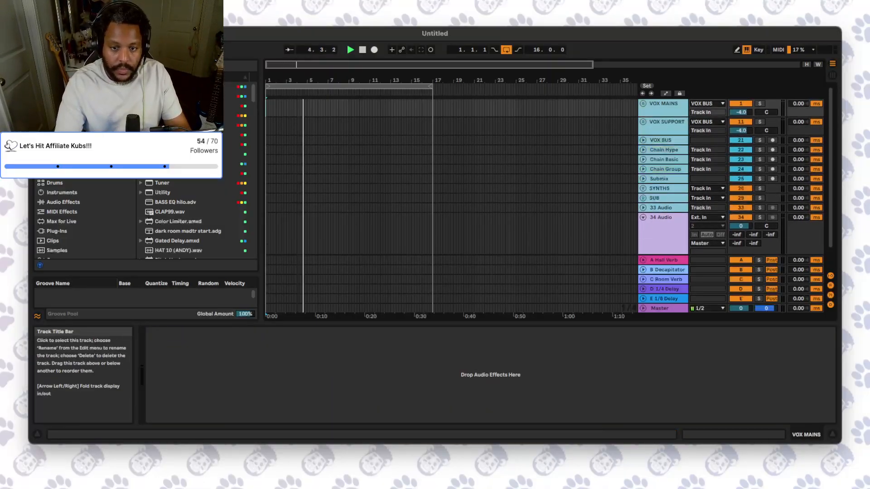
key("Delete")
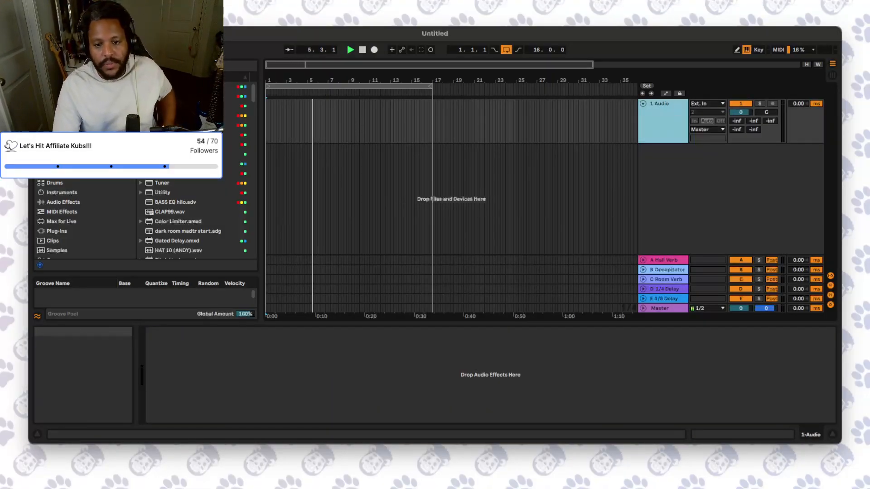
- Add two MIDI tracks below the audio track and delete all the return tracks from Hall Verb through 1/8 Delay
key("super+shift+t")
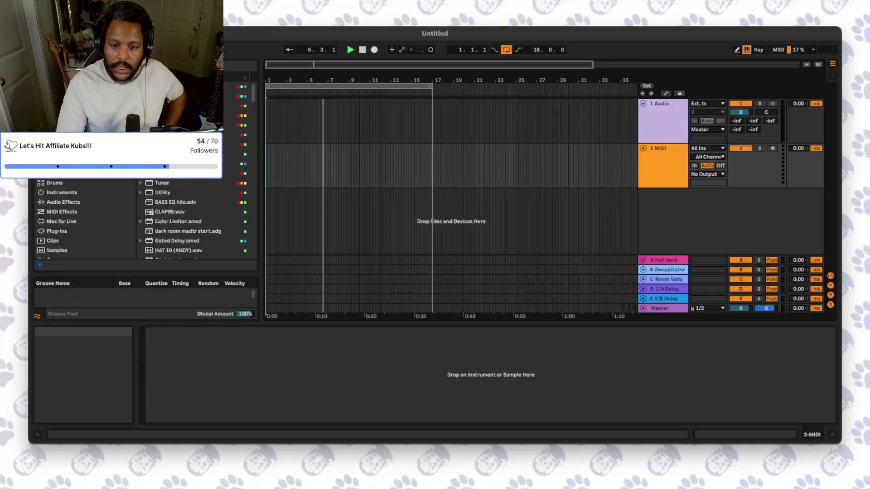
key("super+shift+t")
left_click(664, 260)
key("Delete")
key("Delete")
key("Delete")
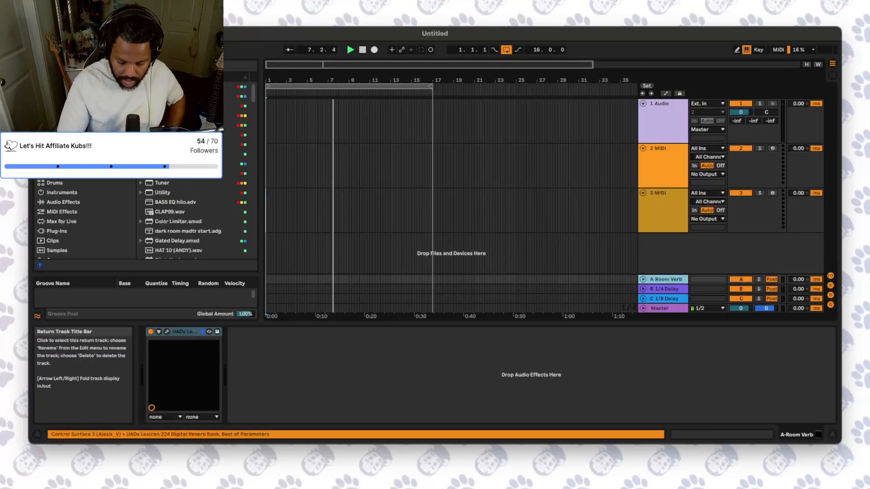
key("Delete")
key("Delete")
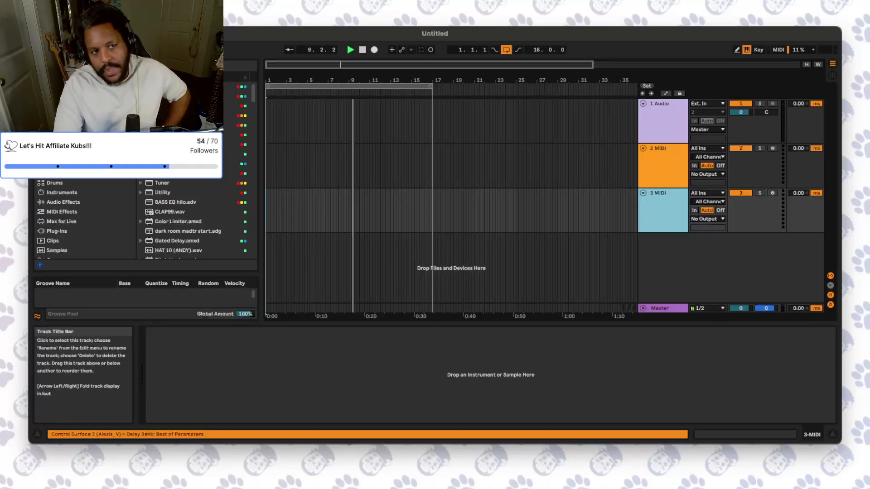
- Find Addictive Drums 2 in the yellow-tagged browser collection and load it onto the second MIDI track
left_click(662, 165)
left_click(663, 210)
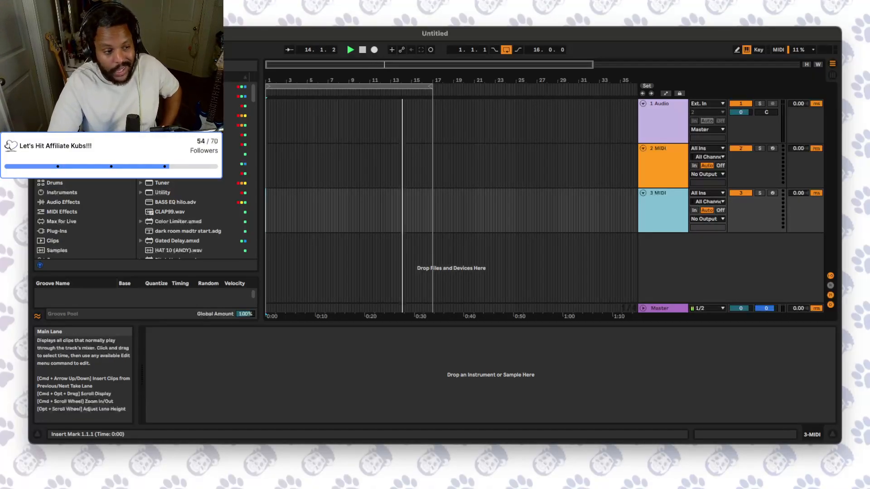
key("super+z")
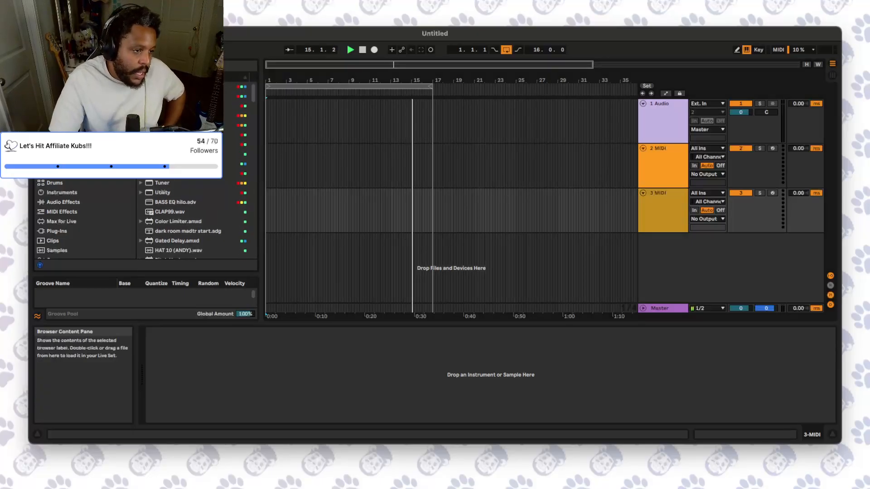
left_click(55, 125)
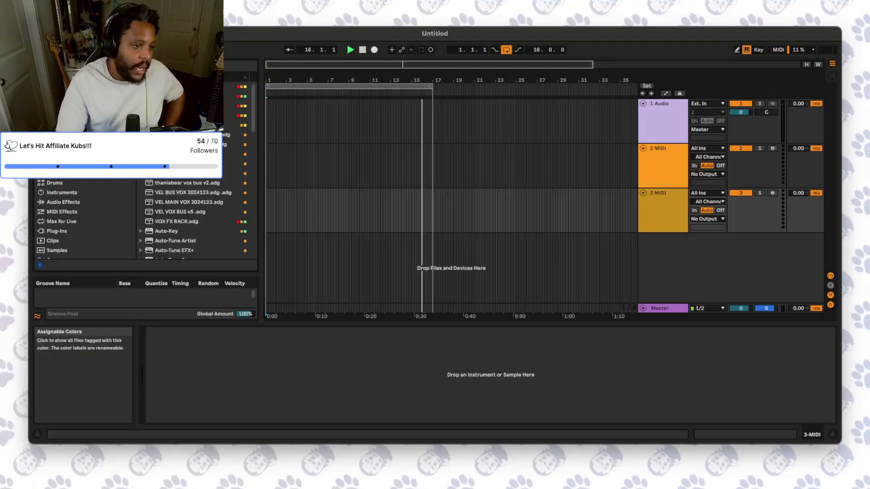
left_click(54, 106)
scroll(190, 159, "down", 1)
scroll(195, 181, "up", 1)
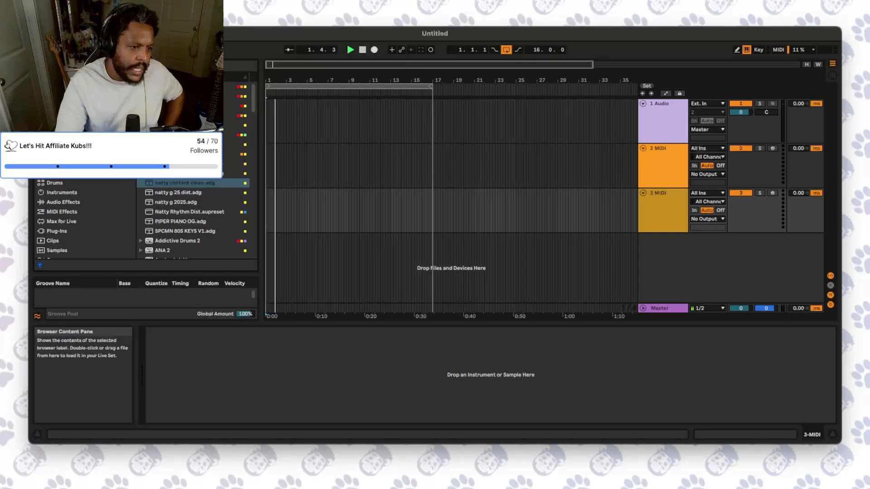
scroll(194, 213, "down", 5)
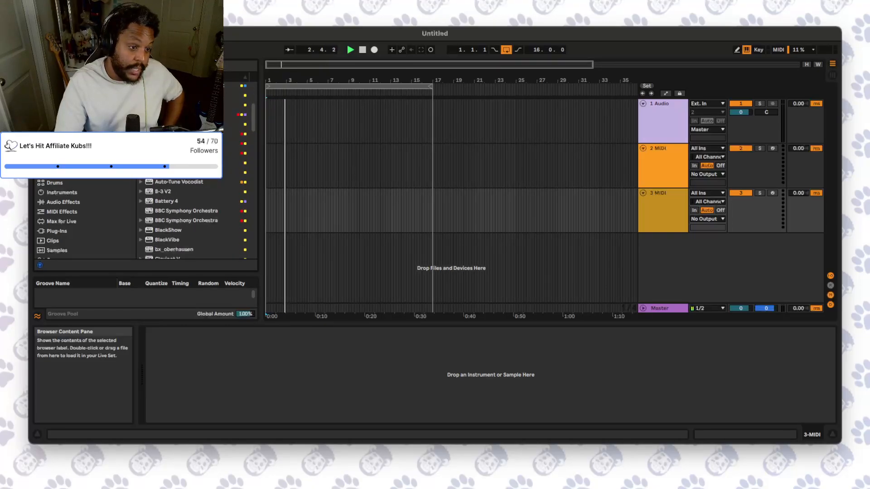
left_click(190, 115)
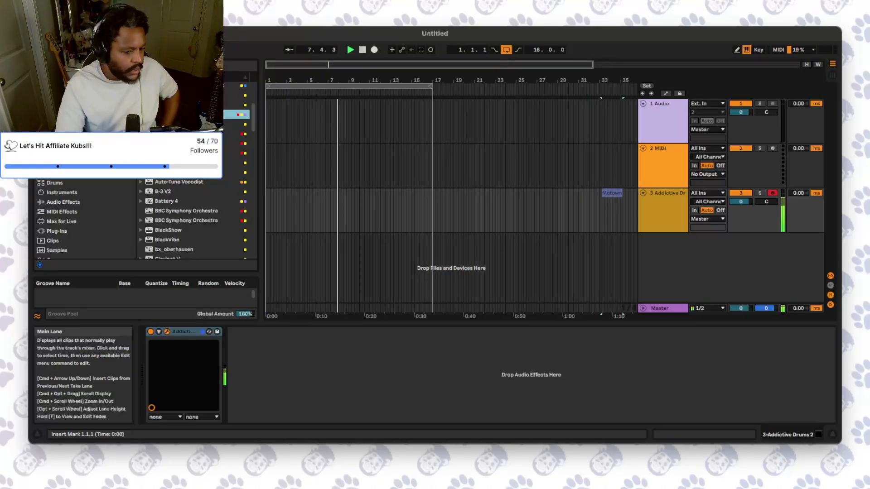
- Place the Motown, PopRock Fill and 8-bar "Punk Rock Beat 04 HH Closed" grooves on the Addictive Drums 2 track, and disarm the track
left_click_drag(603, 210, 603, 210)
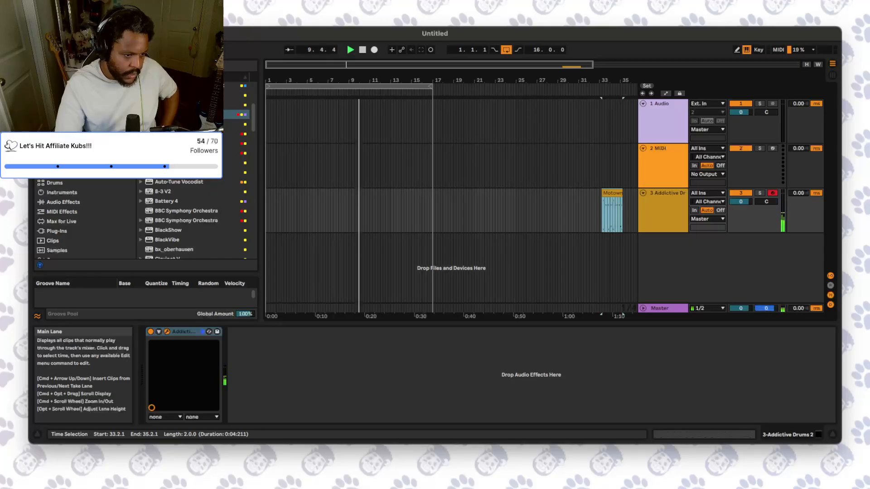
left_click_drag(603, 238, 633, 211)
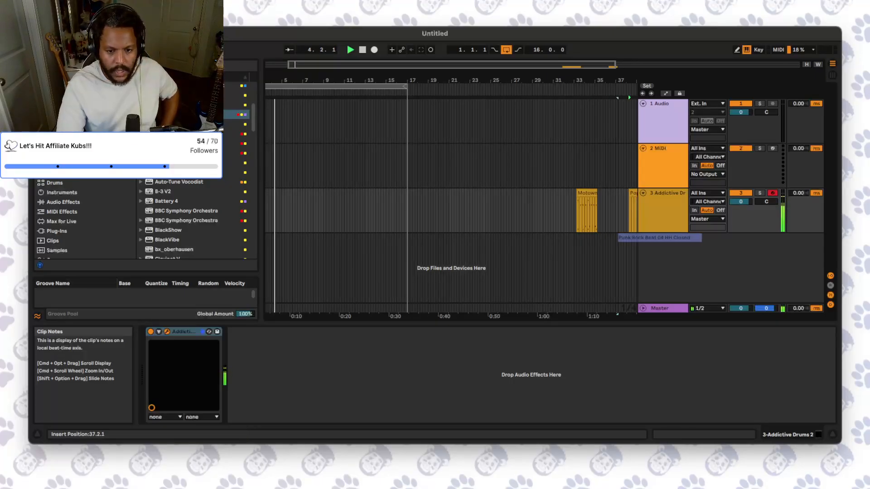
left_click_drag(589, 199, 293, 194)
left_click(772, 193)
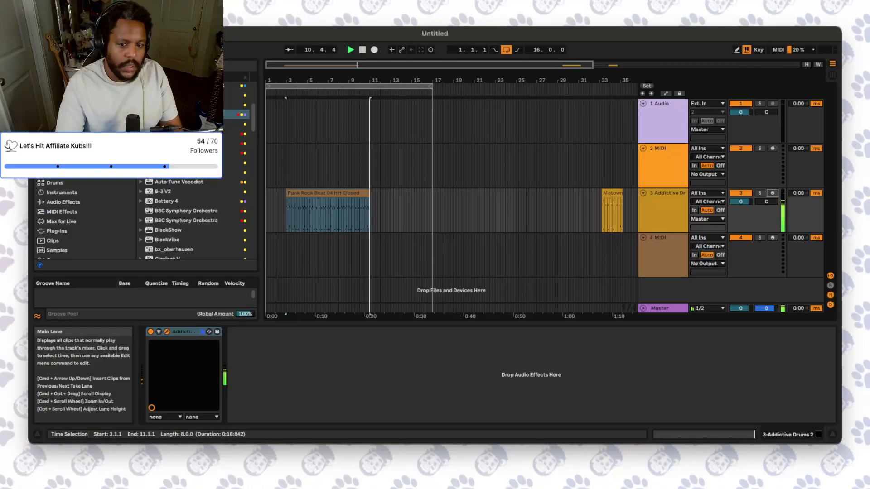
- Move the PopRock Fill clip to bar 1 and start the "Punk Rock Beat 04 HH Closed" clip right after it at bar 2
left_click_drag(384, 80, 385, 56)
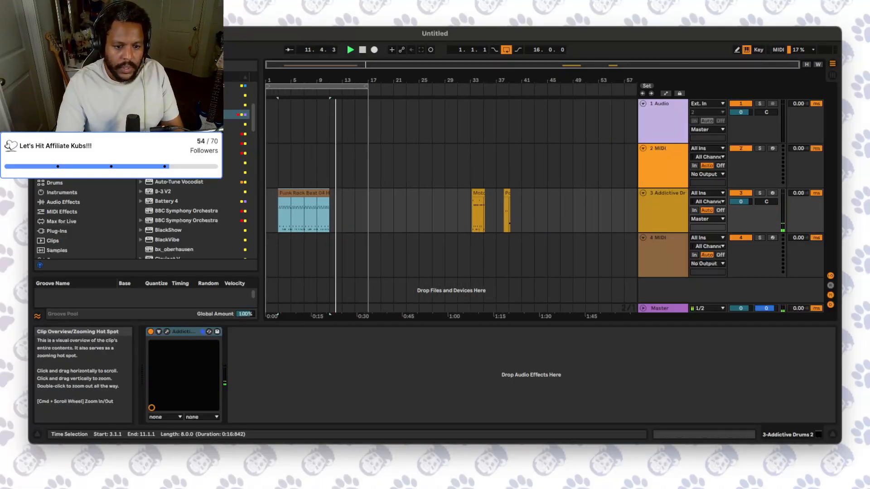
left_click_drag(507, 193, 269, 194)
key("space")
key("space")
left_click_drag(269, 80, 269, 113)
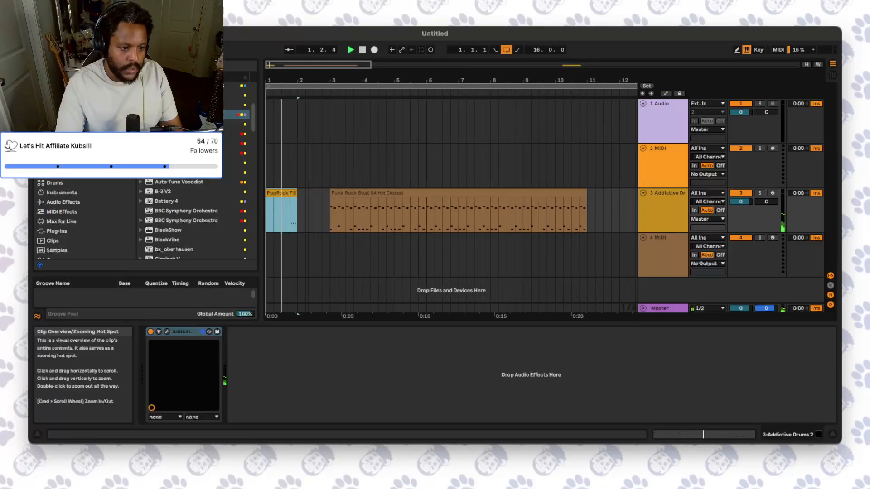
key("space")
key("space")
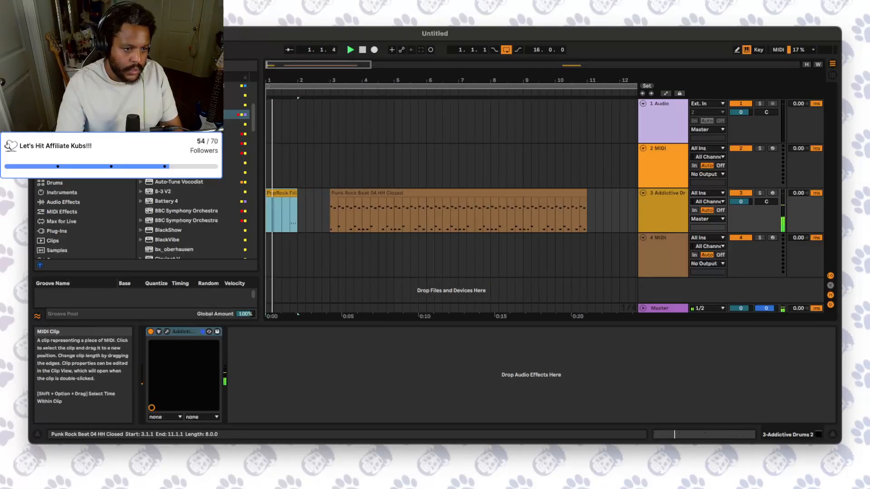
left_click_drag(358, 193, 326, 193)
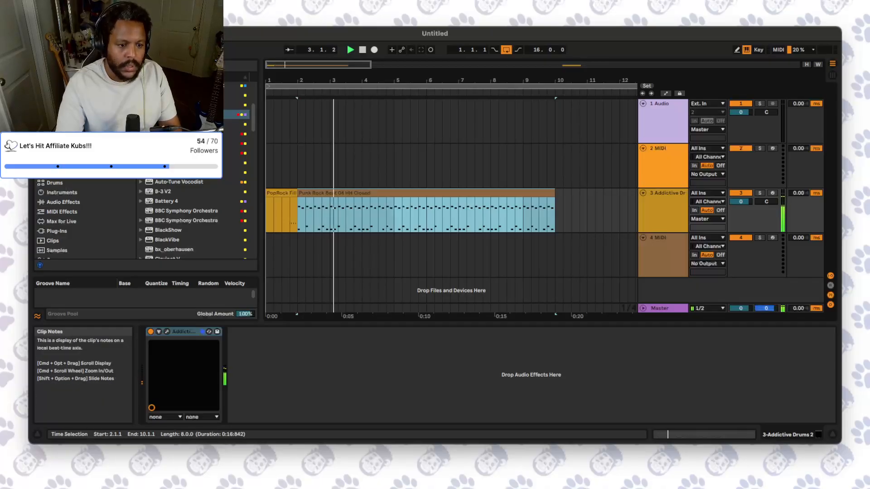
- Duplicate the first four bars of the "Punk Rock Beat 04 HH Closed" clip from bar 2 over bars 6 to 10
left_click(338, 213)
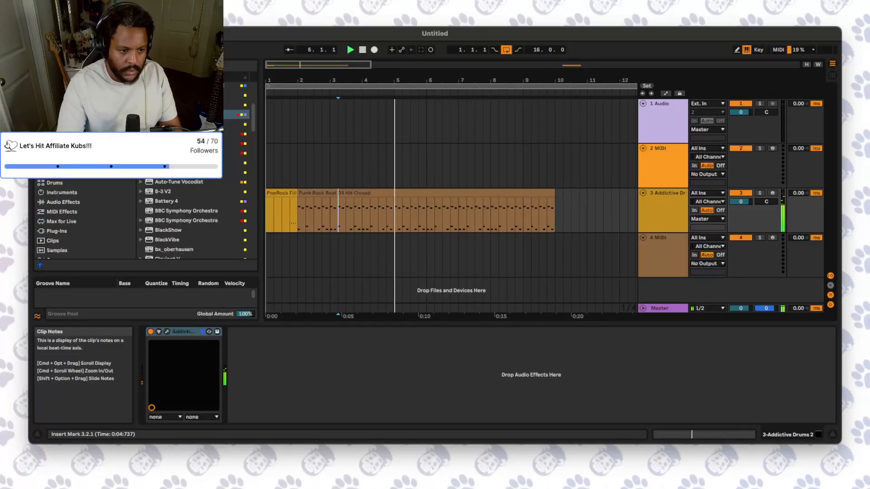
left_click(427, 216)
left_click_drag(426, 213, 298, 213)
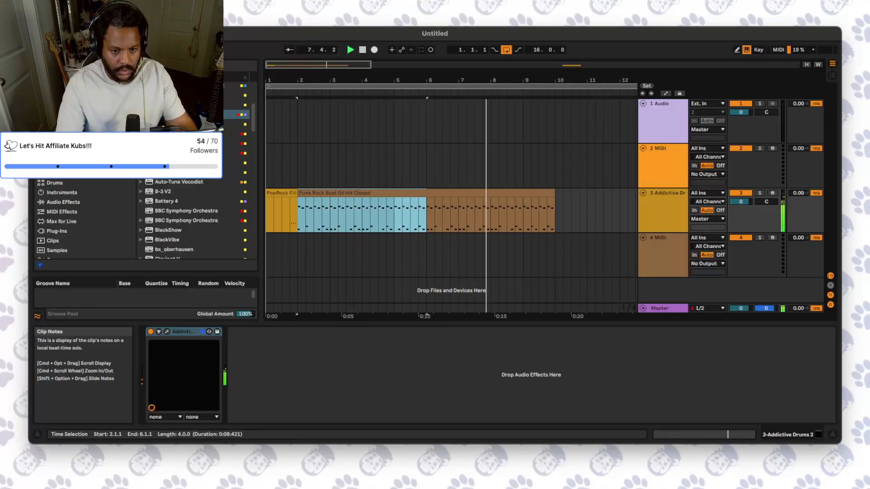
key("super+d")
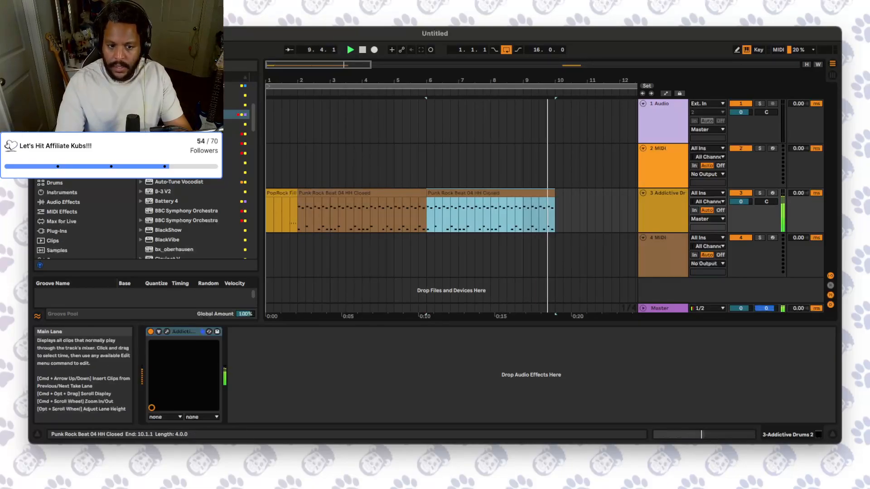
- Shorten the end of the second Punk Rock clip to 9.4.1 and play the drums from bar 2
key("space")
left_click(539, 211)
key("space")
left_click_drag(554, 193, 547, 193)
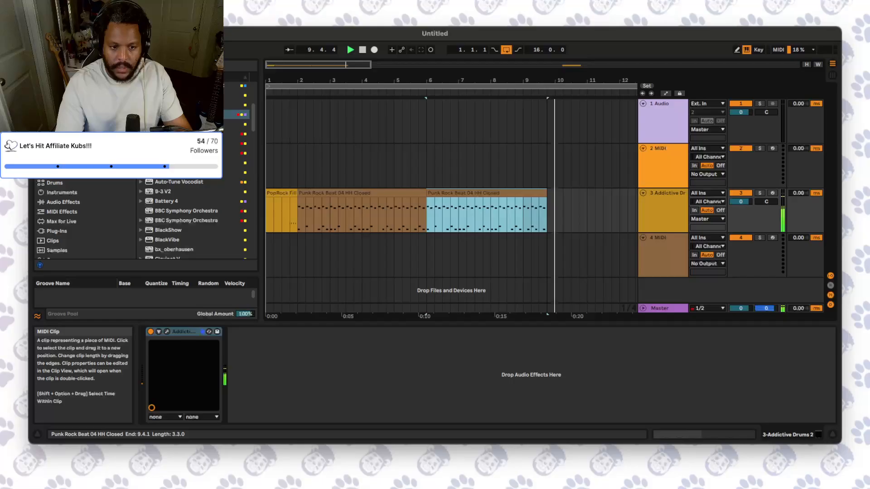
left_click(298, 213)
key("space")
key("space")
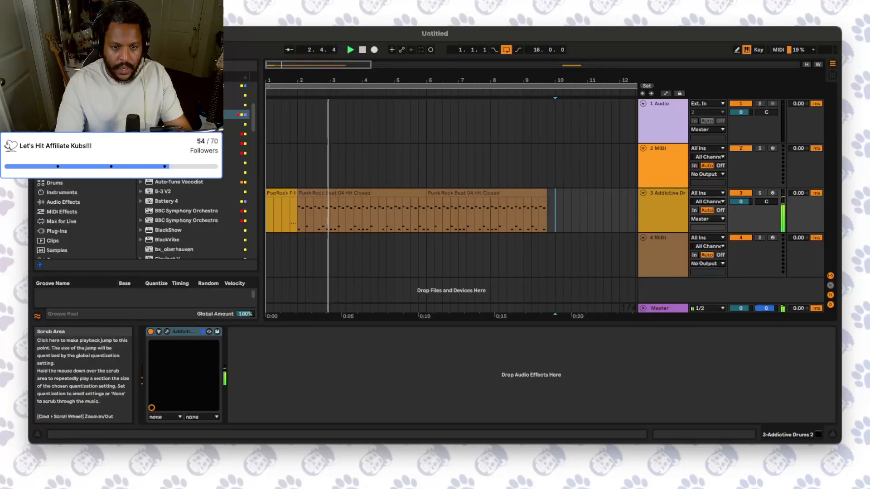
- Add locators to the arrangement at bar 10 and bar 2
left_click(556, 93)
right_click(297, 93)
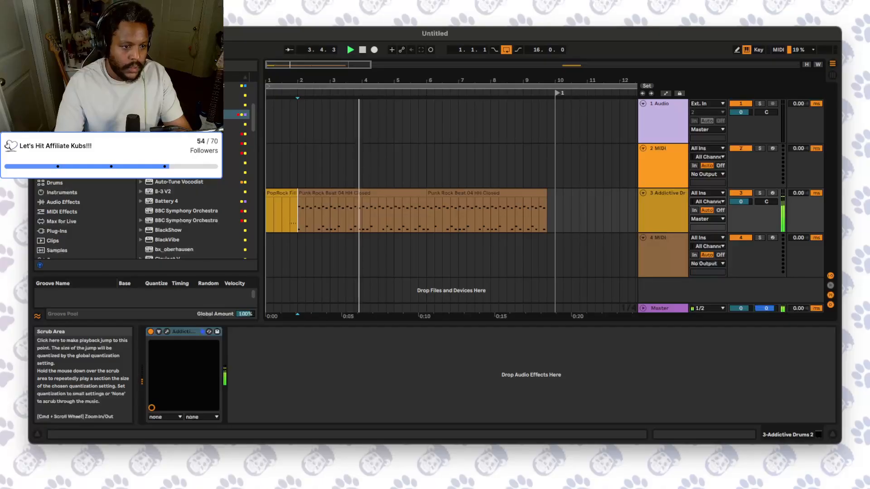
left_click(301, 104)
left_click(299, 109)
left_click_drag(372, 65, 461, 65)
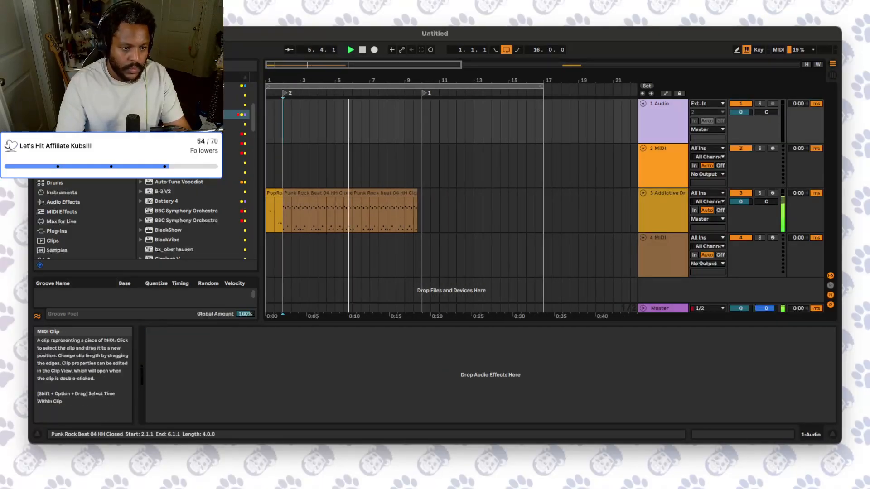
left_click(318, 193)
left_click(422, 211)
left_click_drag(422, 212, 283, 213)
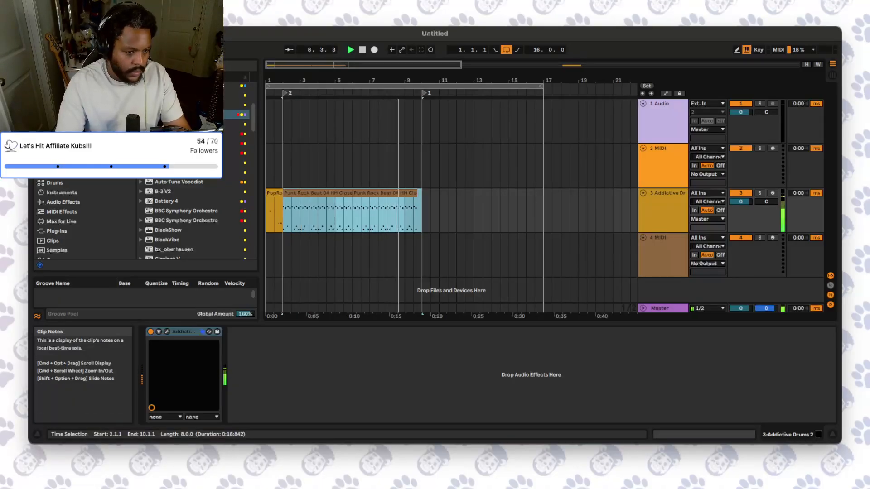
left_click(318, 193)
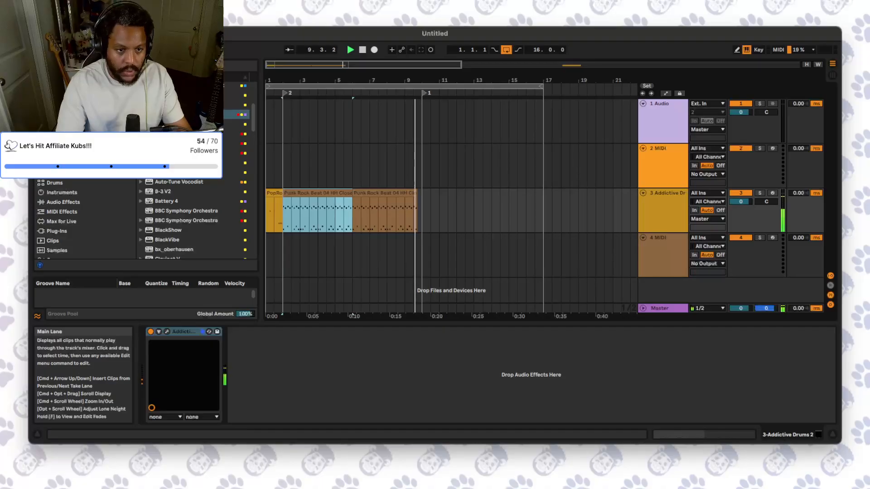
- Move the Motown clip from bar 33 to the locator at bar 10 and duplicate it right after itself
left_click_drag(358, 65, 378, 54)
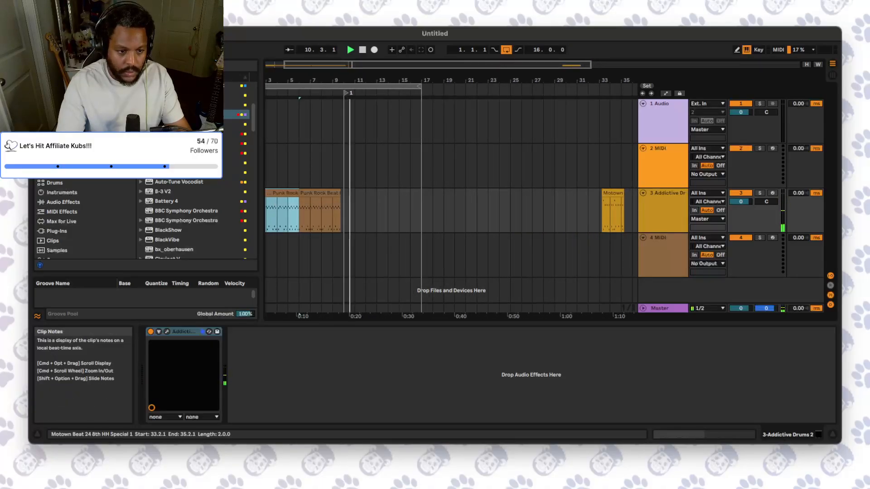
left_click_drag(613, 211, 355, 210)
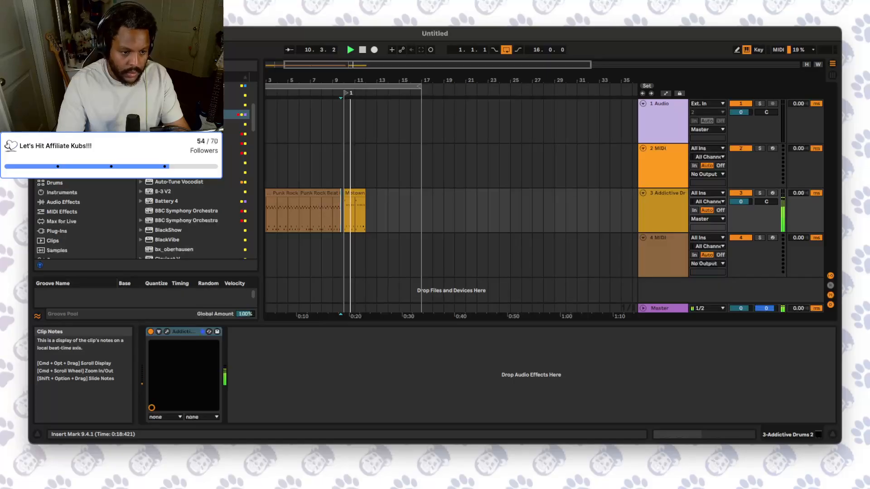
left_click(355, 210)
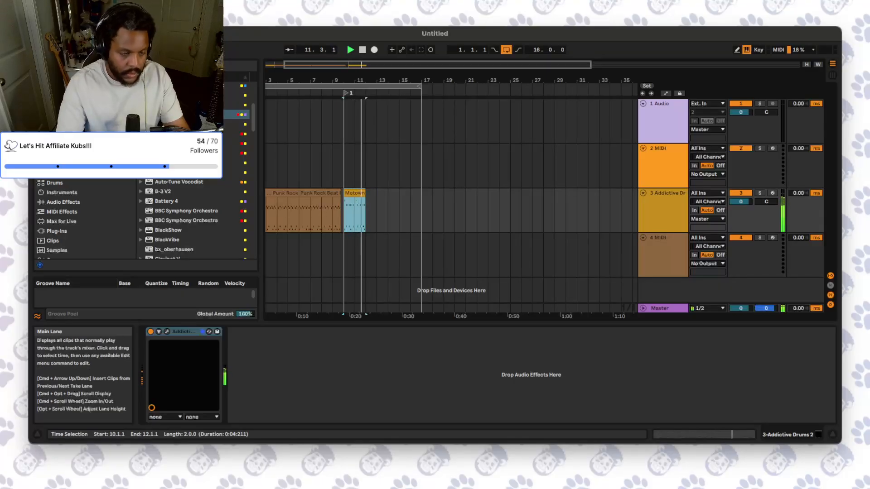
key("super+d")
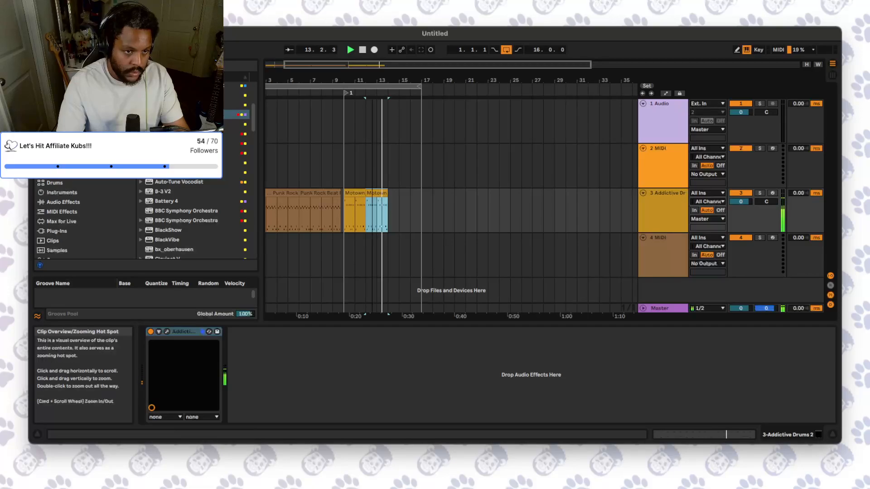
- Try duplicating the 13.2 to 13.4 section at the end of the second Motown clip, and undo it
left_click_drag(376, 80, 376, 201)
left_click(379, 208)
key("space")
key("space")
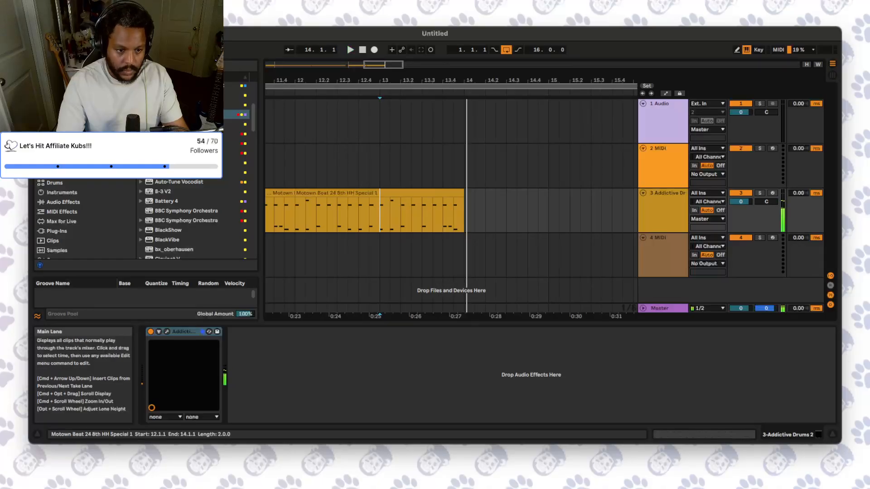
left_click_drag(401, 211, 443, 211)
key("super+d")
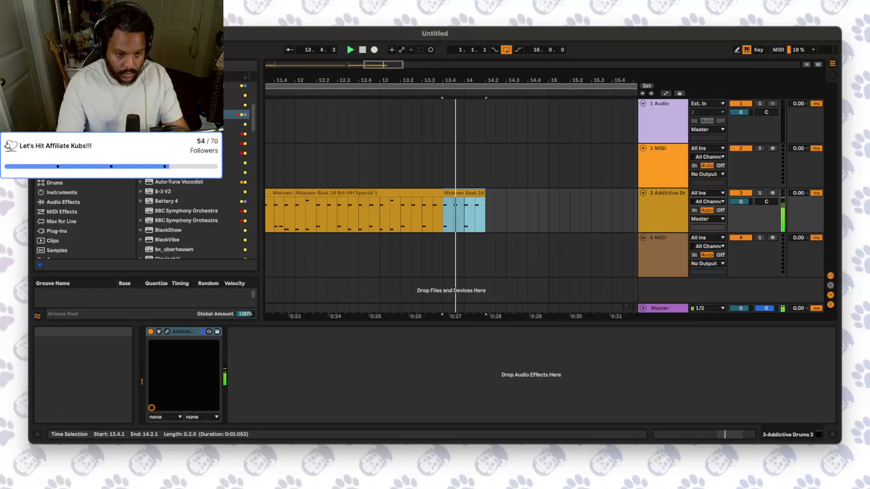
left_click(370, 211)
key("super+z")
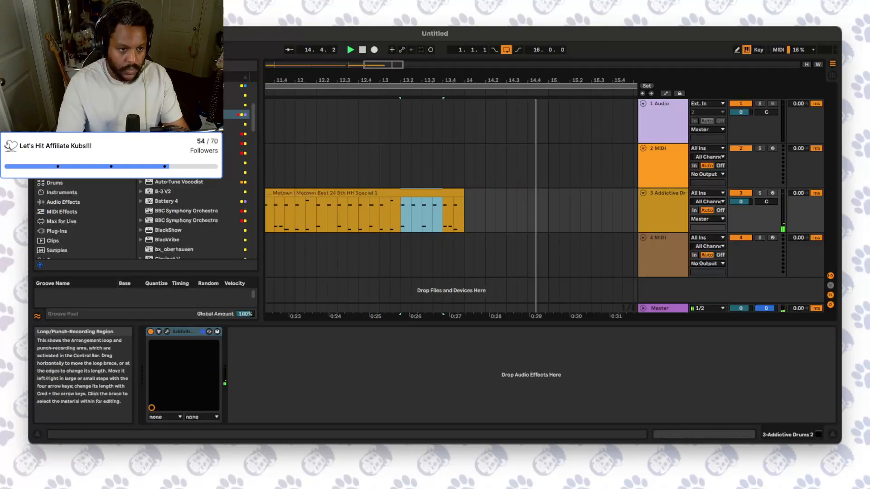
- Play the arrangement from the start and set the loop to bars 1 through 10
left_click_drag(383, 65, 331, 57)
left_click(267, 166)
key("space")
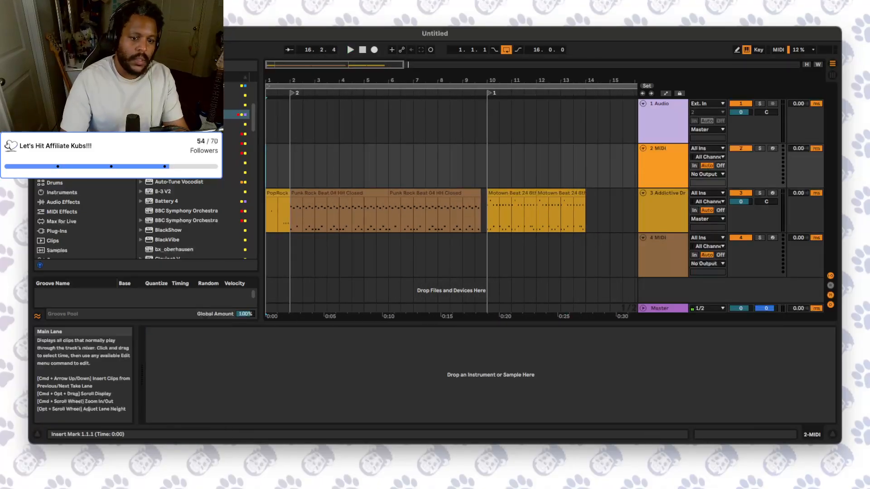
key("space")
left_click_drag(487, 165, 266, 166)
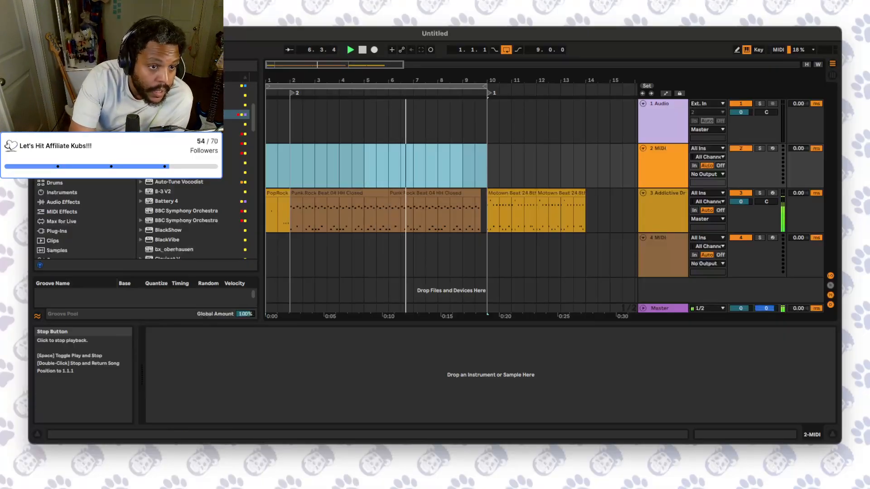
- Stop playback and insert two audio tracks above the empty MIDI track
left_click(362, 50)
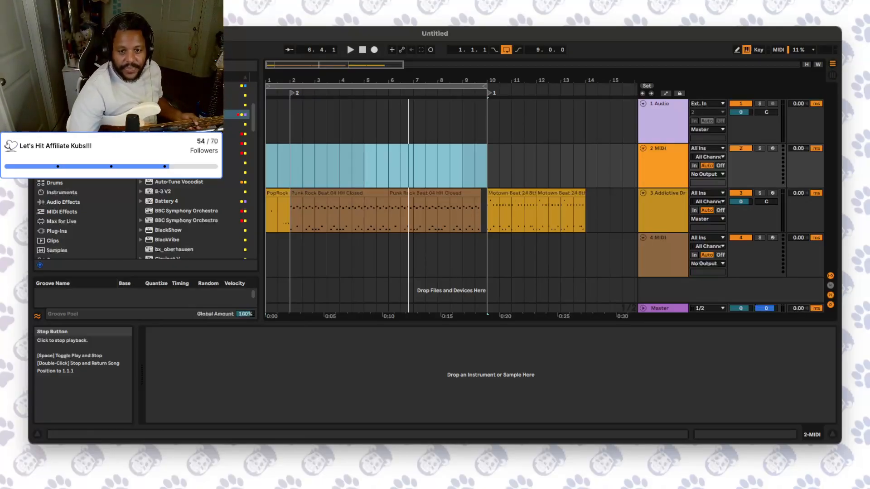
key("super+t")
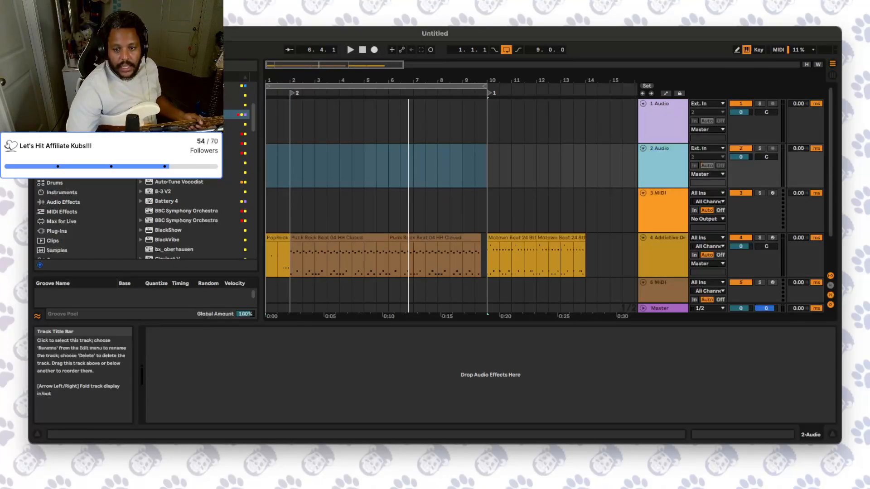
key("super+t")
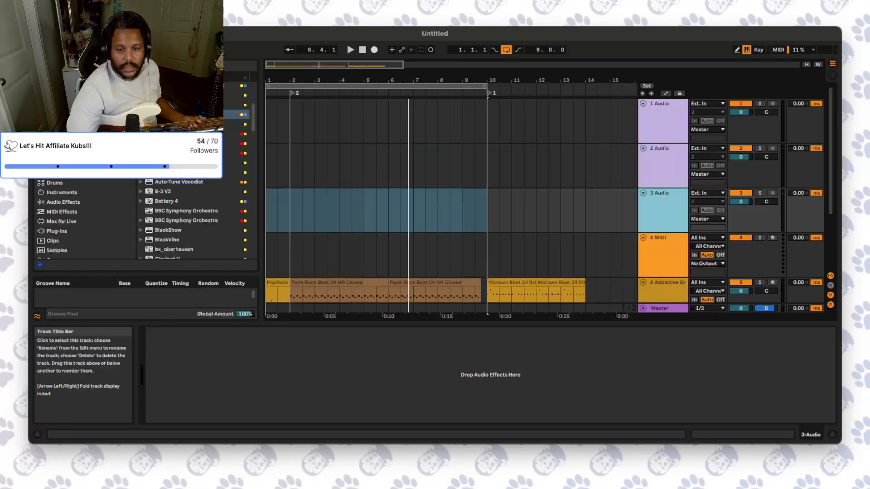
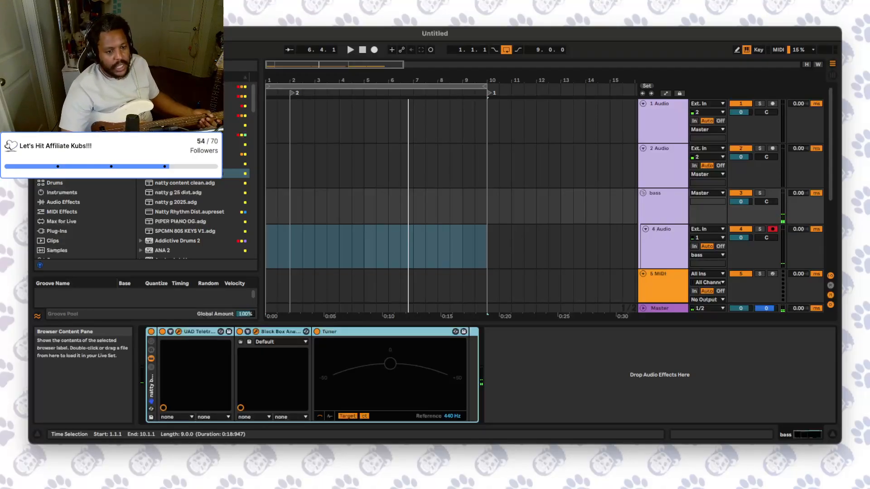
- Play the drum loop from bar 1 to rehearse the bass part through the armed audio track, and stop playback
right_click(376, 247)
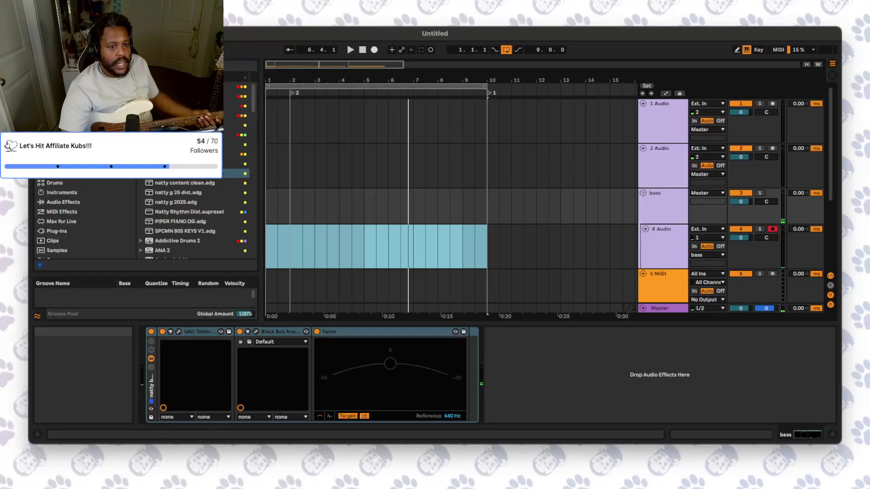
double_click(363, 49)
left_click(350, 50)
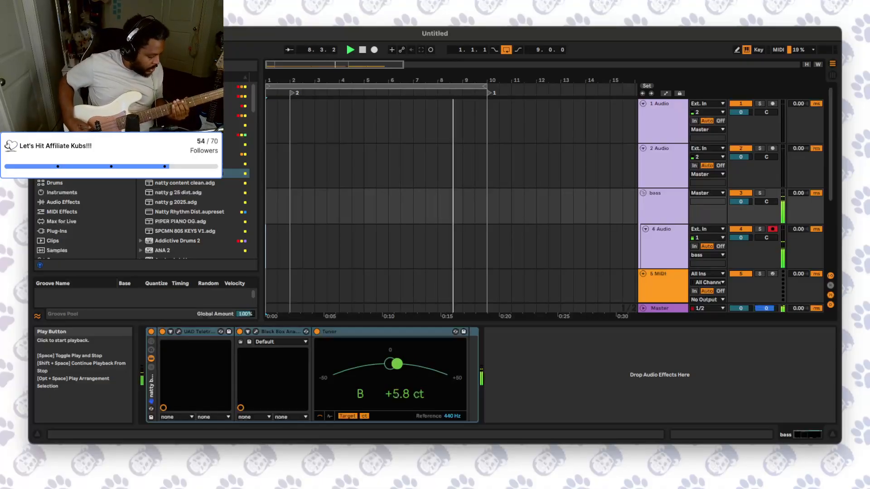
key("space")
key("space")
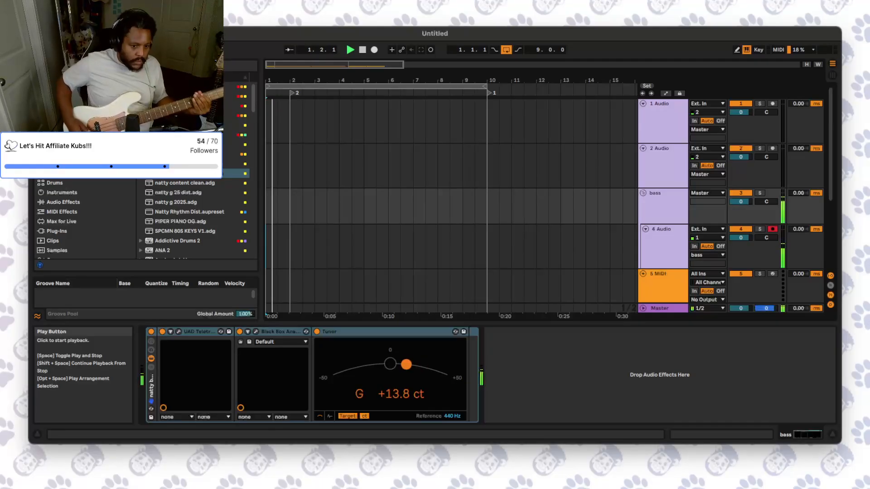
left_click(363, 50)
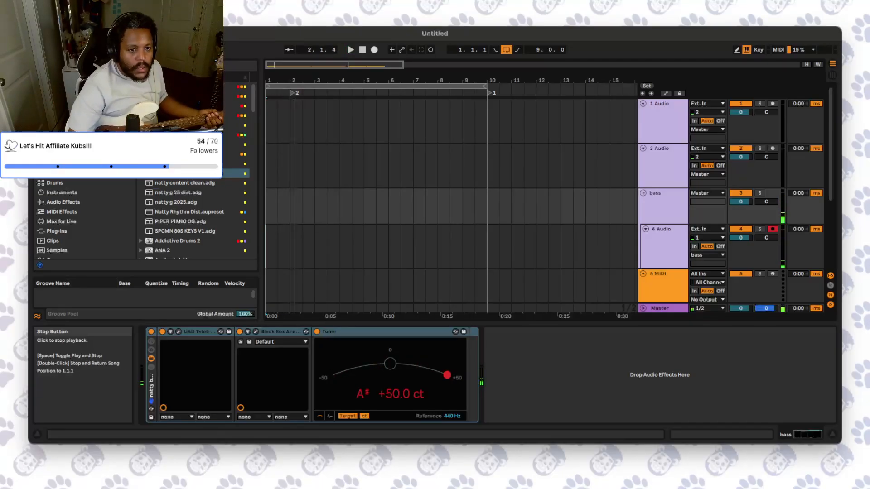
- Record a bass take on the armed 4 Audio track over the loop and delete the recording before bar 2
left_click(374, 50)
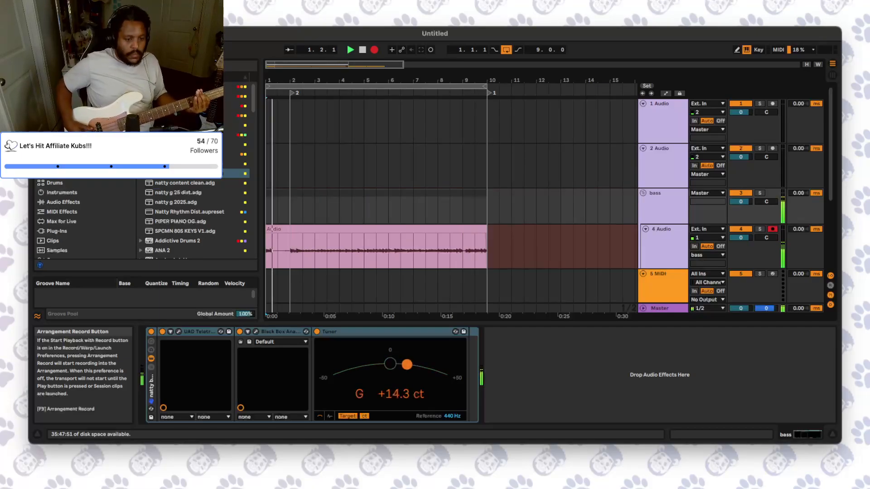
key("F9")
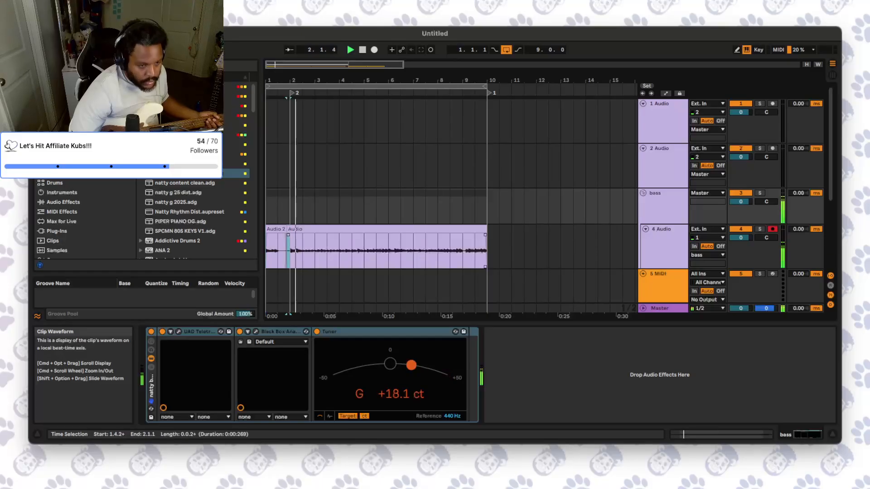
left_click(276, 249)
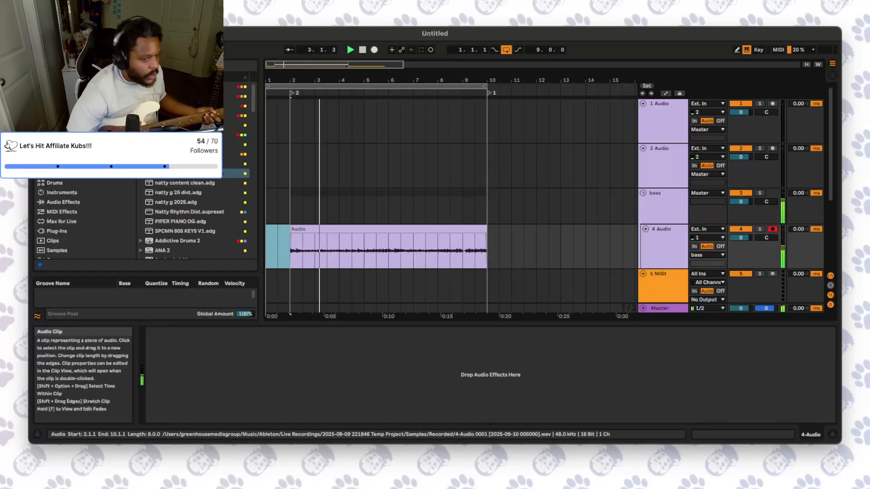
- Duplicate the 4 Audio bass track, delete the copied clip from the duplicate, and arm the duplicate for recording
scroll(376, 204, "down", 1)
left_click(663, 202)
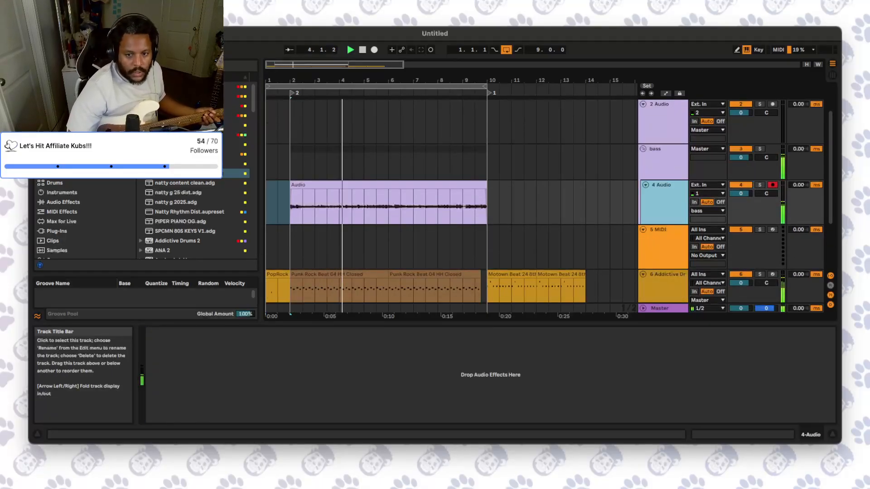
key("super+d")
left_click_drag(499, 252, 291, 251)
key("Delete")
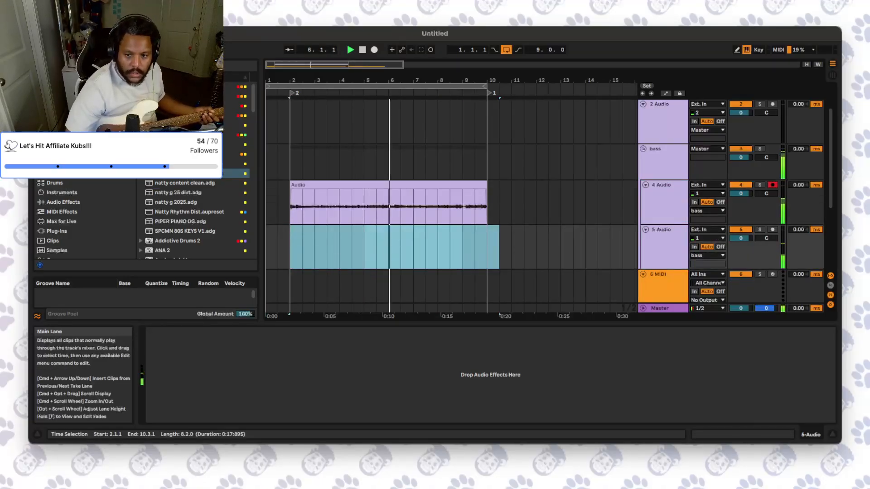
left_click(773, 229)
scroll(772, 230, "down", 1)
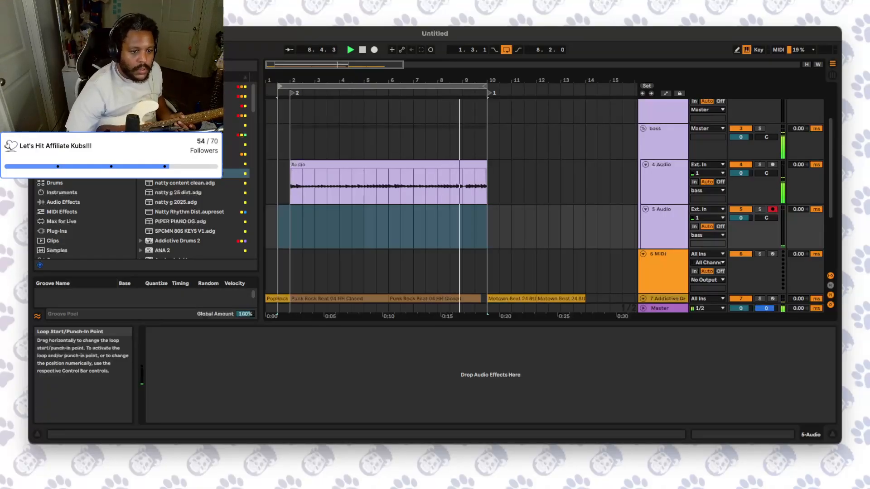
- Record a bass take on the armed 5 Audio track with the loop extended to bar 14, and stop recording
left_click(375, 50)
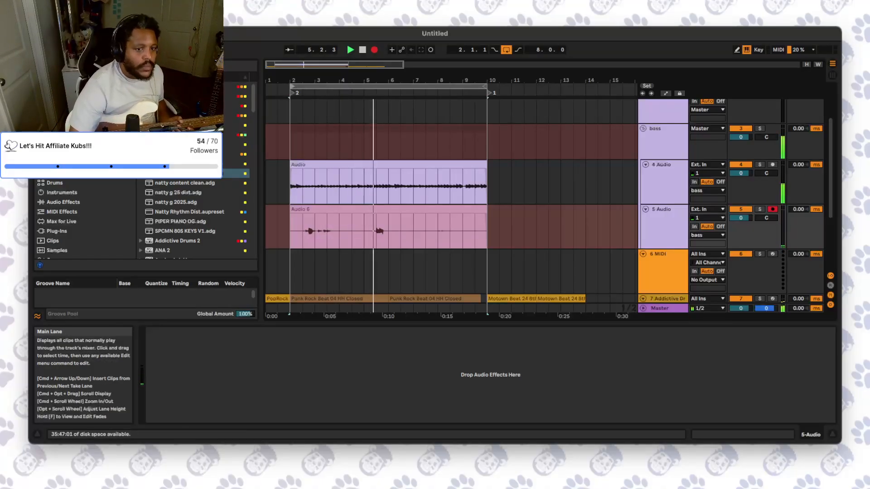
scroll(381, 231, "down", 3)
scroll(381, 200, "up", 1)
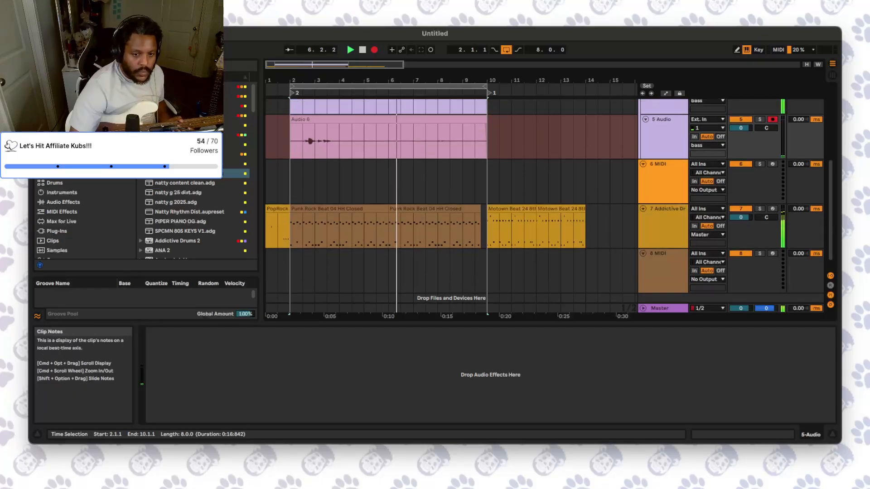
scroll(381, 163, "up", 1)
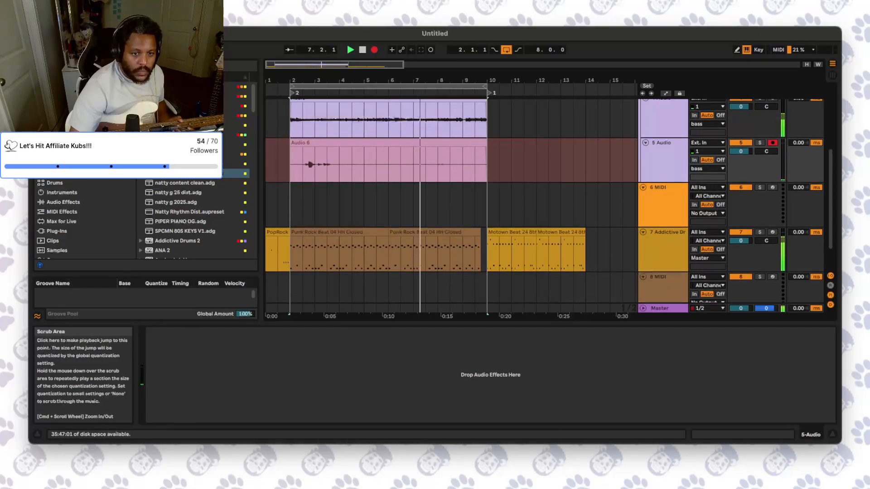
mouse_move(486, 86)
left_mouse_down()
mouse_move(598, 86)
mouse_move(585, 86)
left_mouse_up()
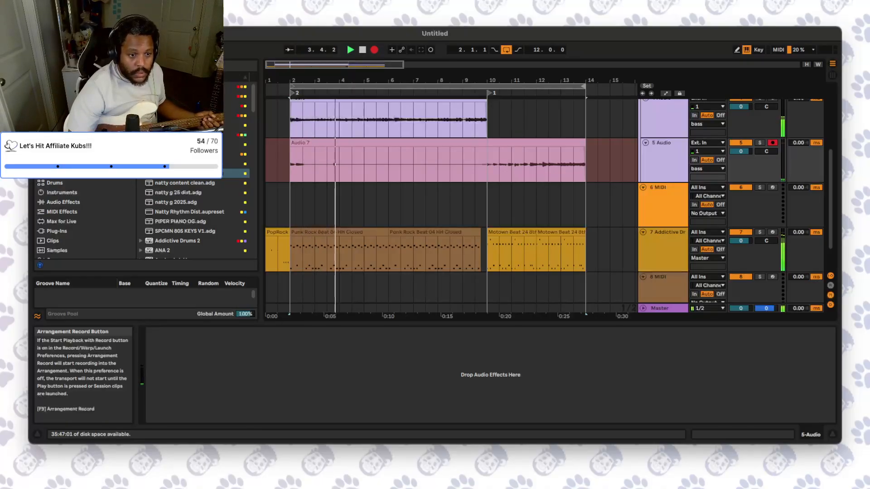
left_click(374, 50)
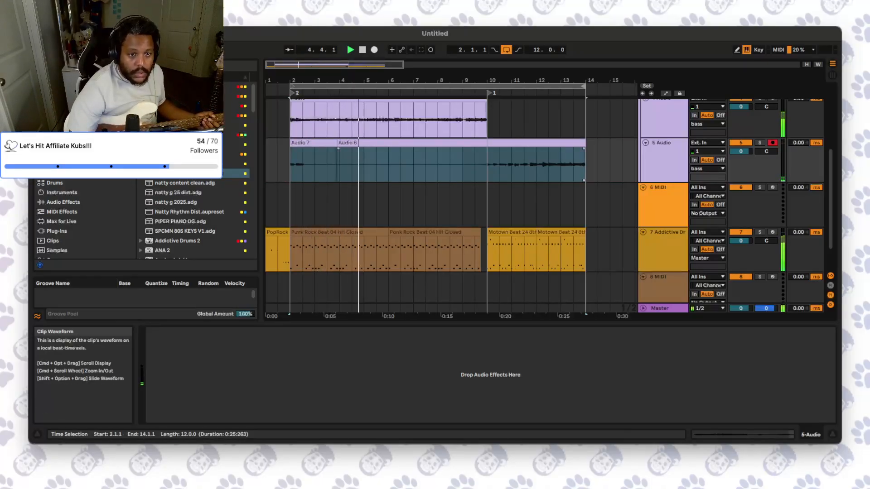
- Delete the recorded bass on 5 Audio from bar 2 to bar 10, keeping only the part over the Motown drums
left_click_drag(487, 166, 291, 165)
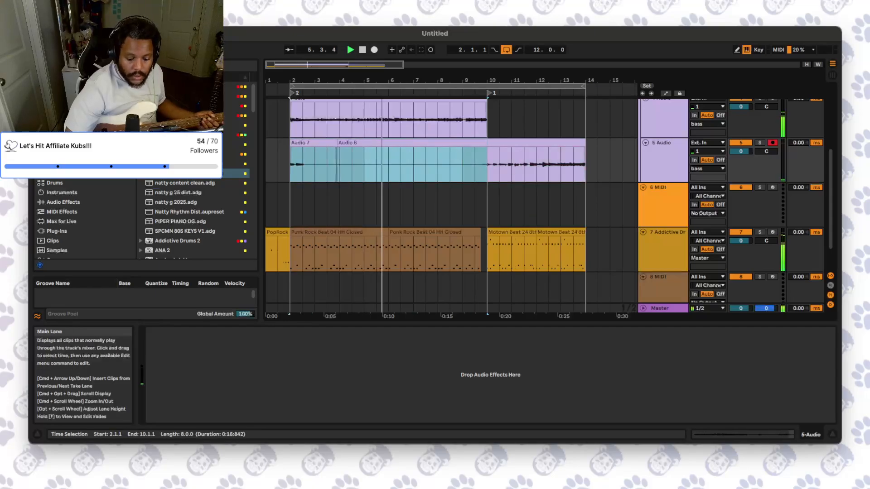
key("Delete")
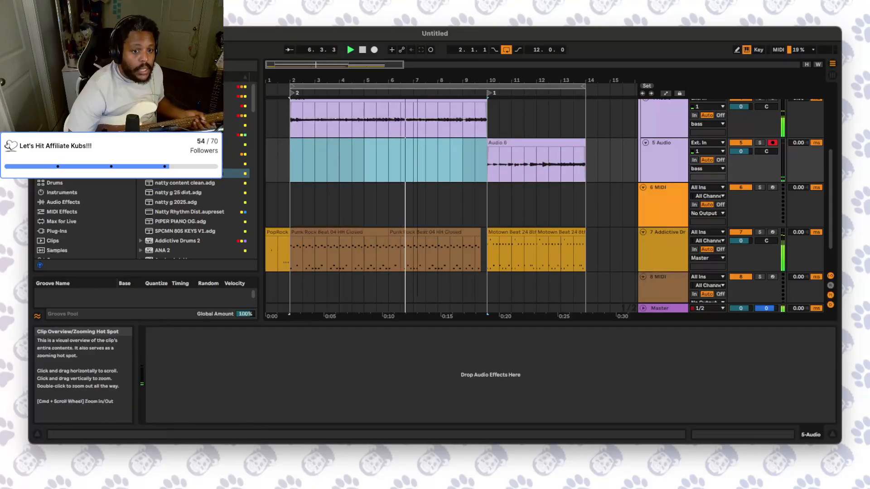
left_click_drag(403, 65, 453, 65)
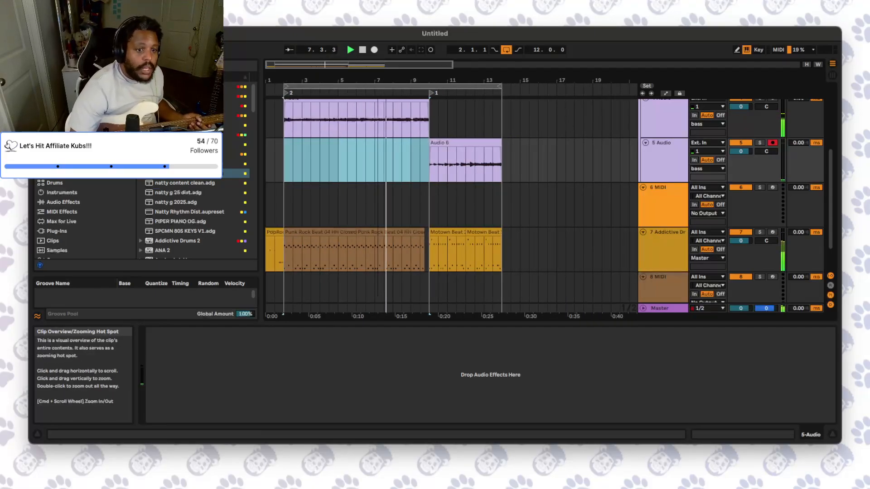
left_click(293, 161)
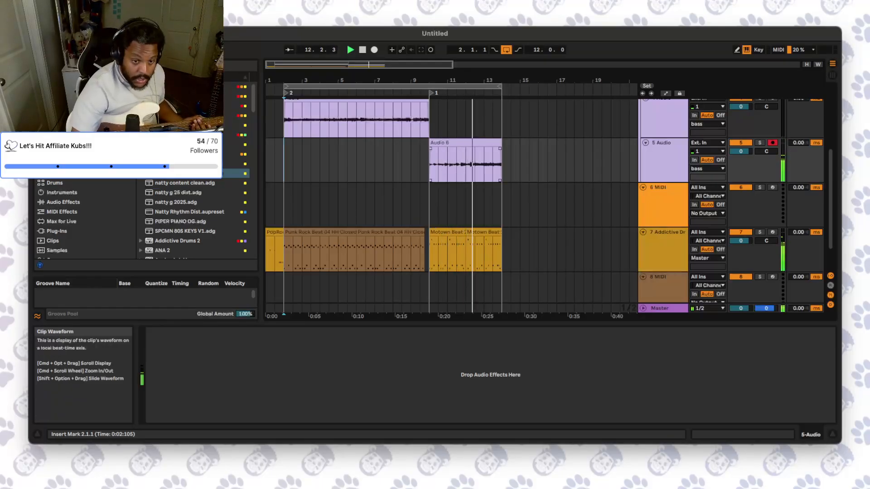
- Copy bars 2 to 5 of the tracks from 4 Audio through Addictive Drums and paste them at bar 14
left_click_drag(284, 253, 339, 120)
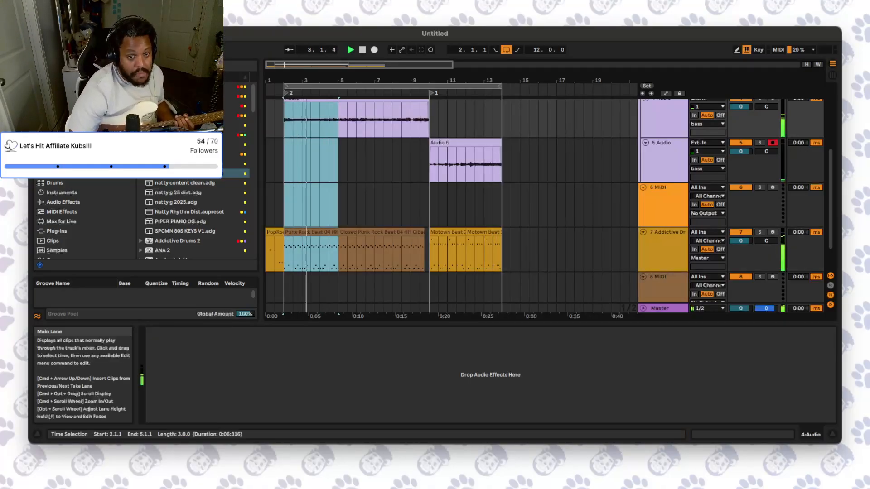
left_click(502, 119)
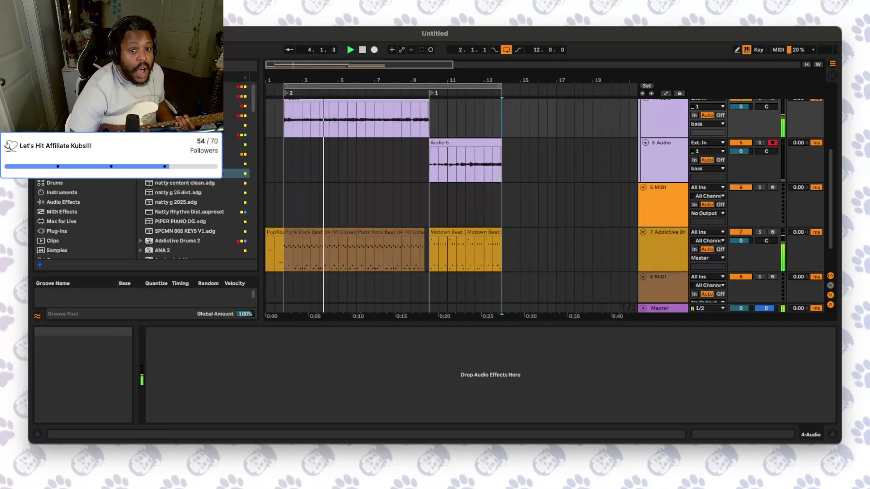
key("super+v")
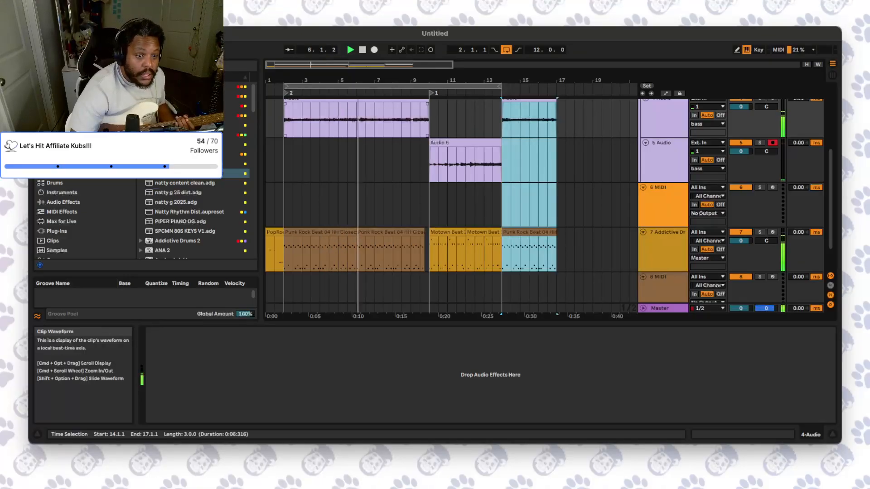
- Copy the four bars from bar 2 to bar 6 across 4 Audio through Addictive Drums and paste them at bar 14
left_click_drag(357, 120, 285, 120)
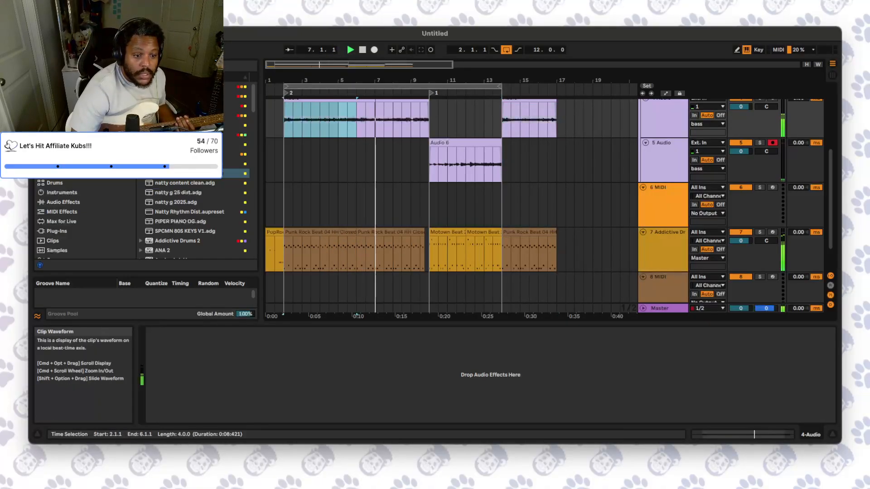
left_click(285, 120)
left_click_drag(285, 120, 356, 249)
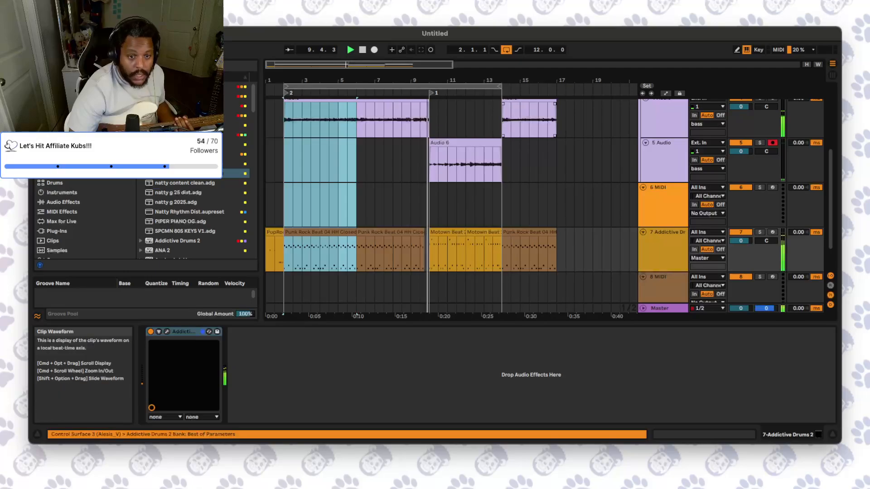
left_click(503, 121)
key("super+v")
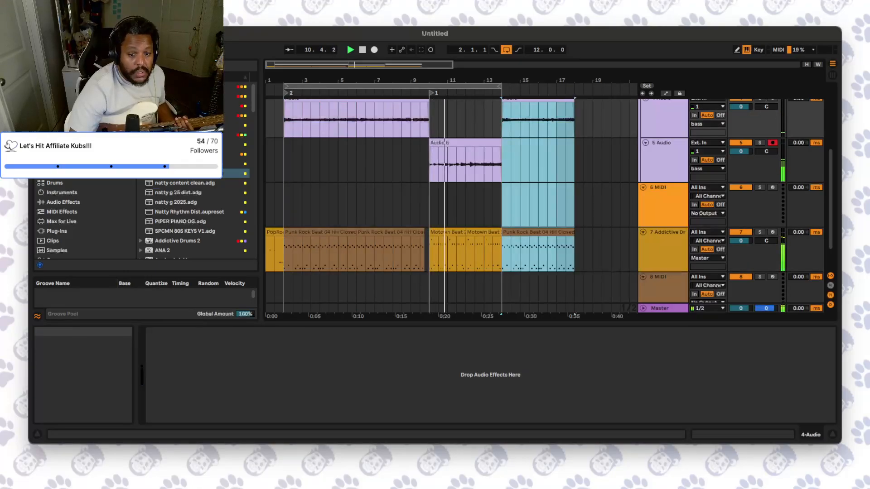
- Extend the loop end to bar 23 and add locators at bar 14 and bar 18, around the pasted section
left_click(500, 86)
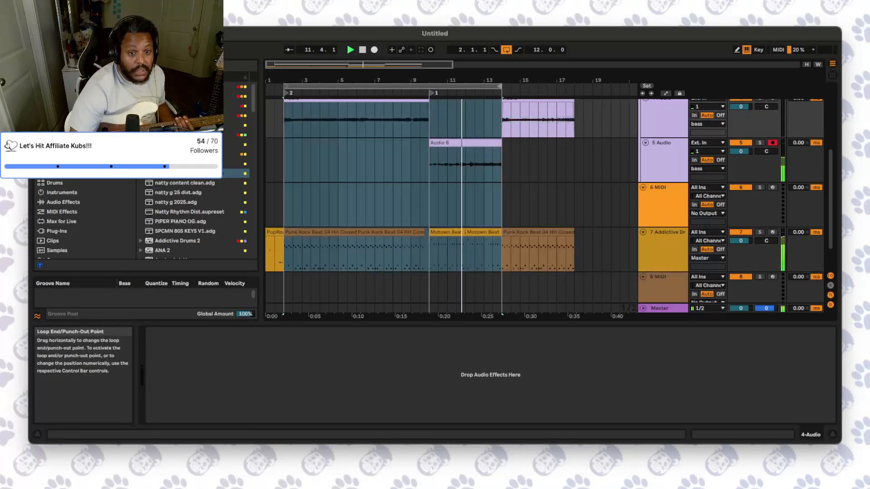
left_click_drag(499, 86, 644, 86)
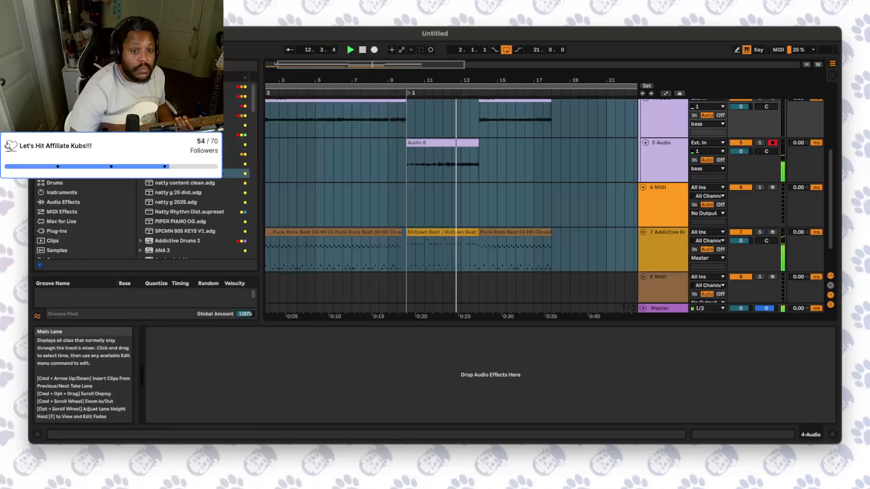
left_click(479, 204)
left_click(647, 85)
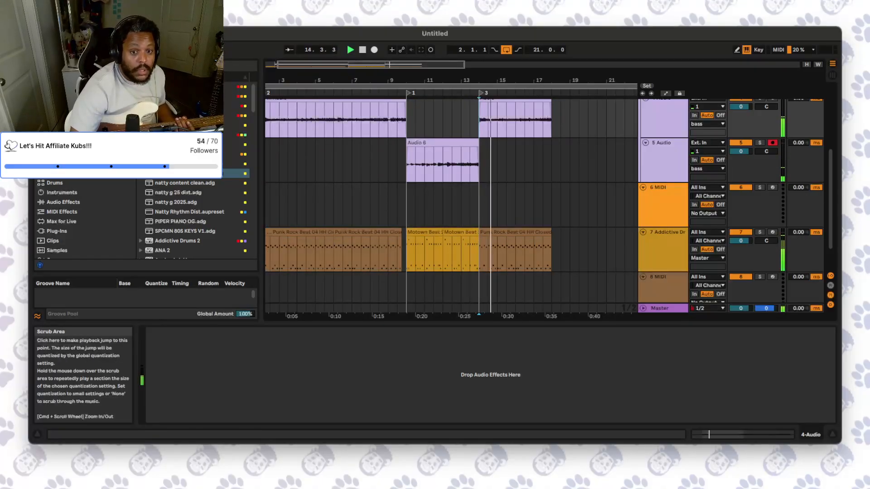
right_click(551, 94)
left_click(572, 102)
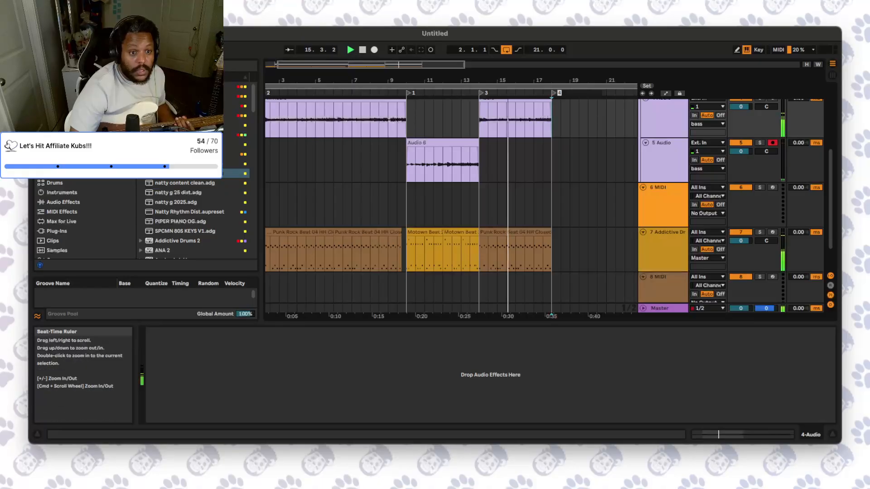
- Duplicate the 5 Audio bass track and delete the copied clip from the duplicate
left_click_drag(446, 65, 446, 47)
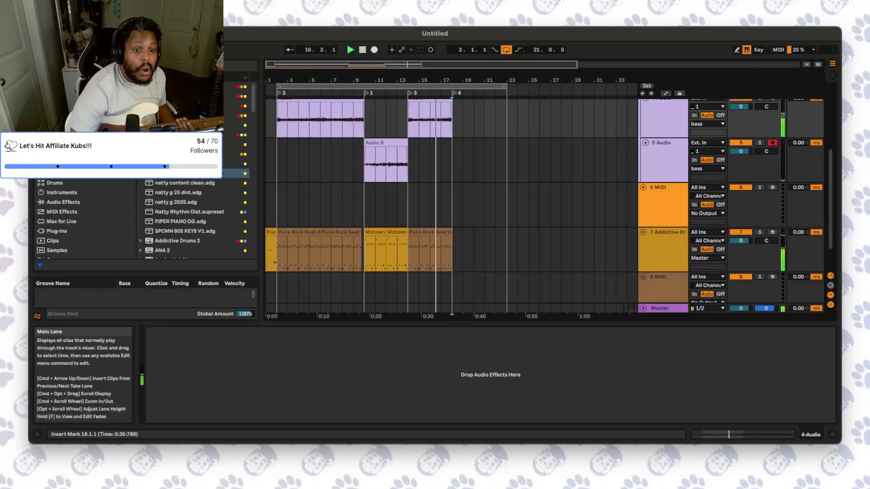
right_click(663, 149)
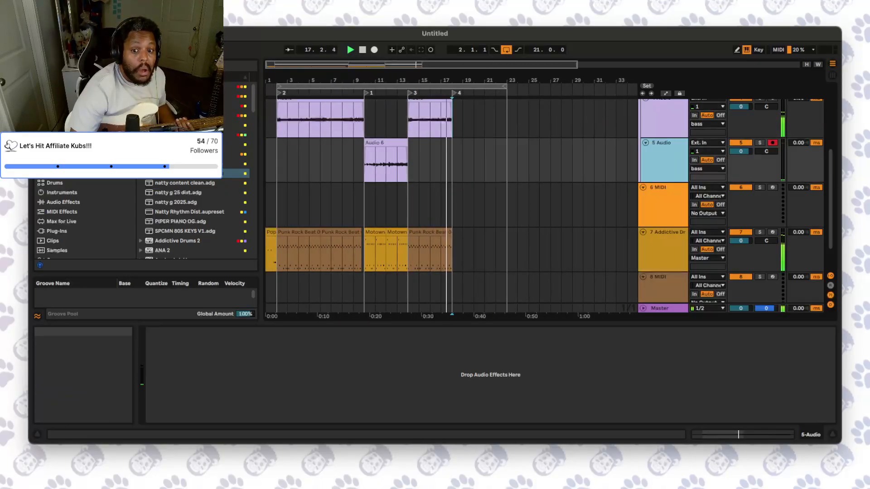
left_click(683, 178)
left_click_drag(428, 208, 356, 207)
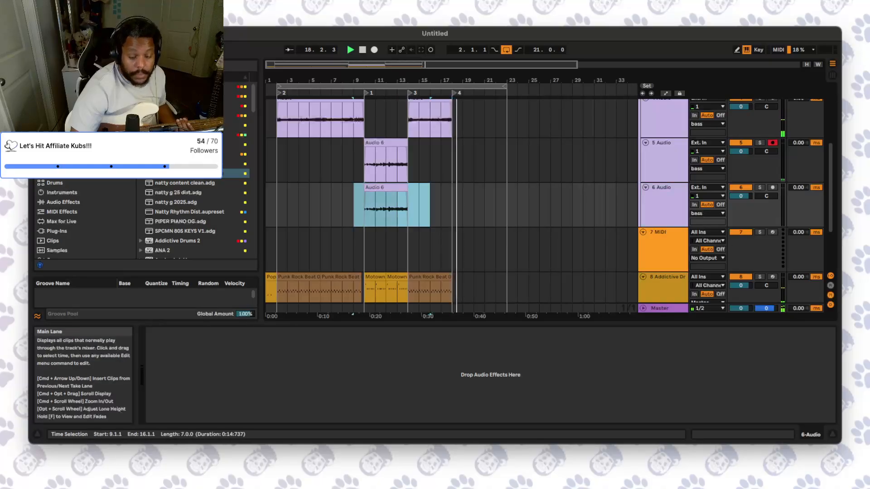
key("Delete")
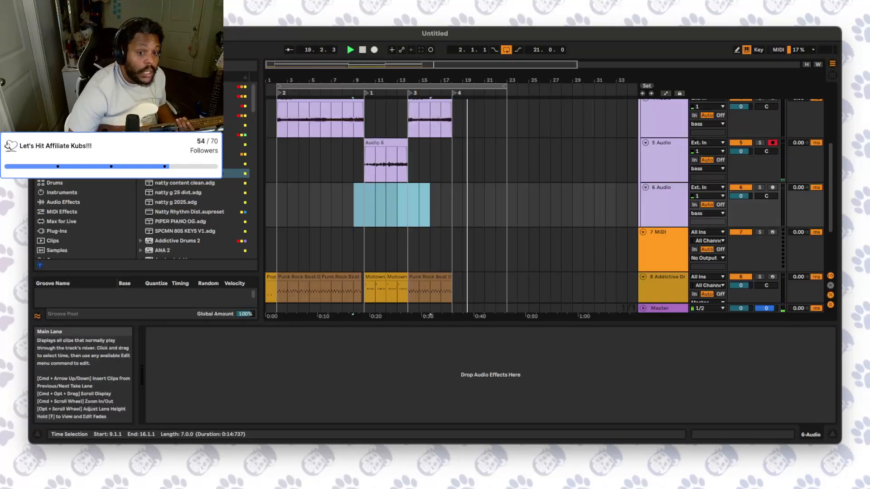
- Add a locator at bar 20 and extend the loop end to bar 29
left_click(474, 93)
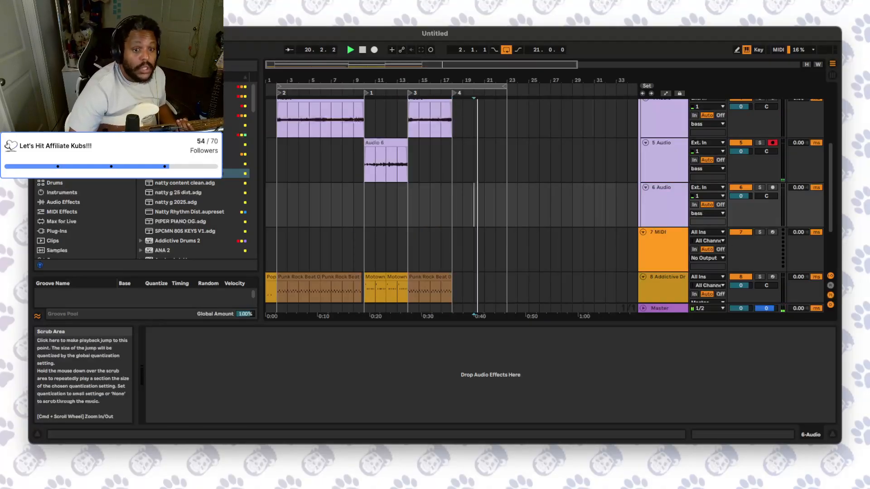
left_click(647, 86)
left_click(507, 116)
left_click(504, 87)
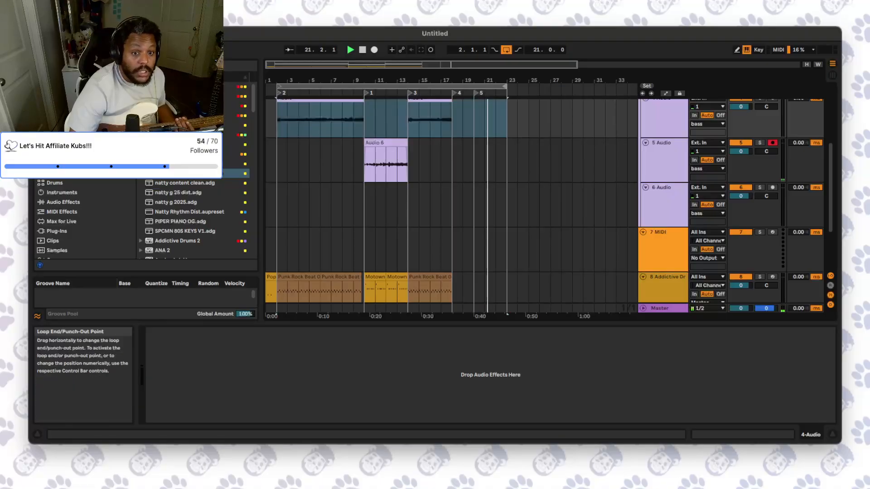
left_click_drag(507, 86, 573, 86)
left_click(462, 159)
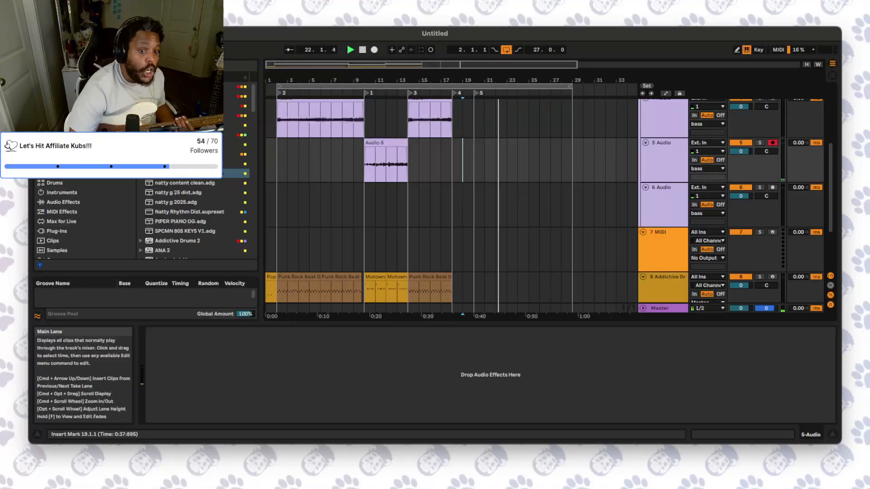
- Play from the locator at bar 18, record a new bass take on 5 Audio, and stop the transport
left_click(351, 49)
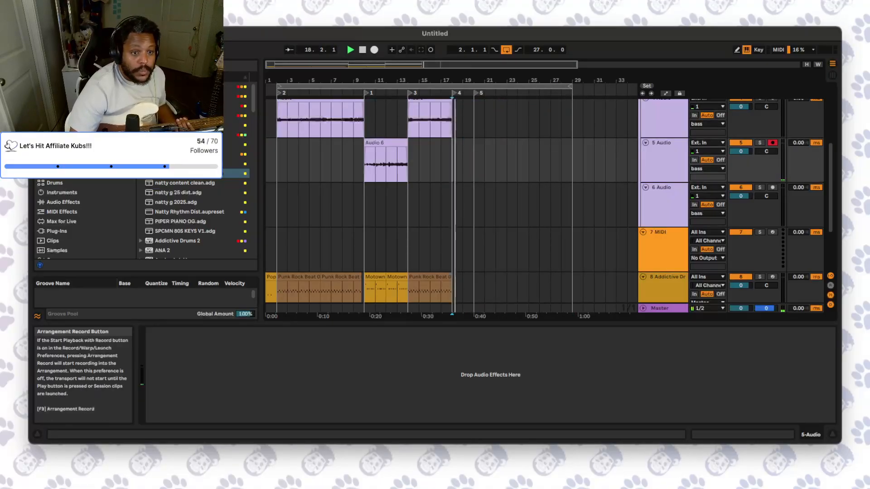
left_click(375, 50)
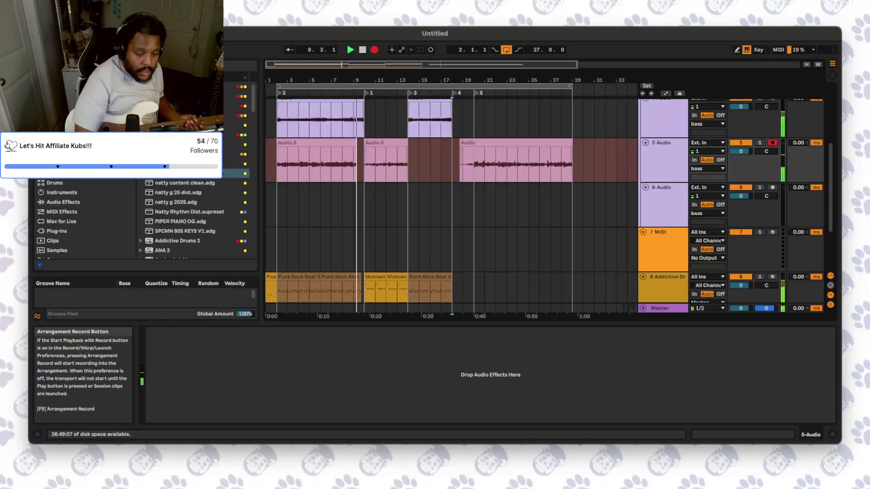
key("space")
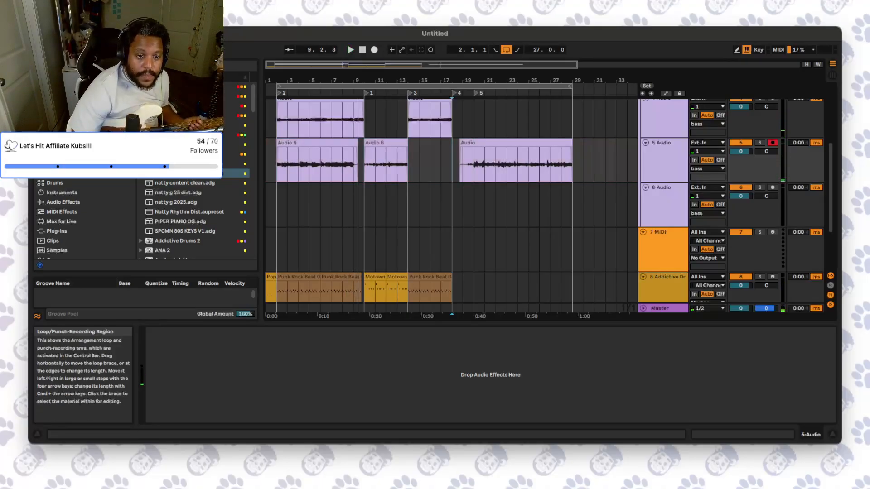
- Extend the end of the new 5 Audio clip to bar 36 and trim its start to bar 20
left_click_drag(453, 64, 454, 43)
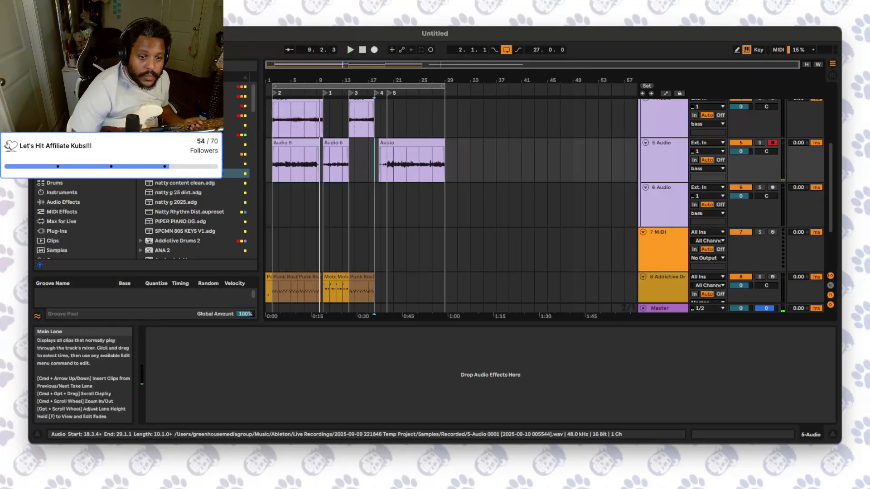
left_click(410, 154)
left_click_drag(444, 143, 492, 143)
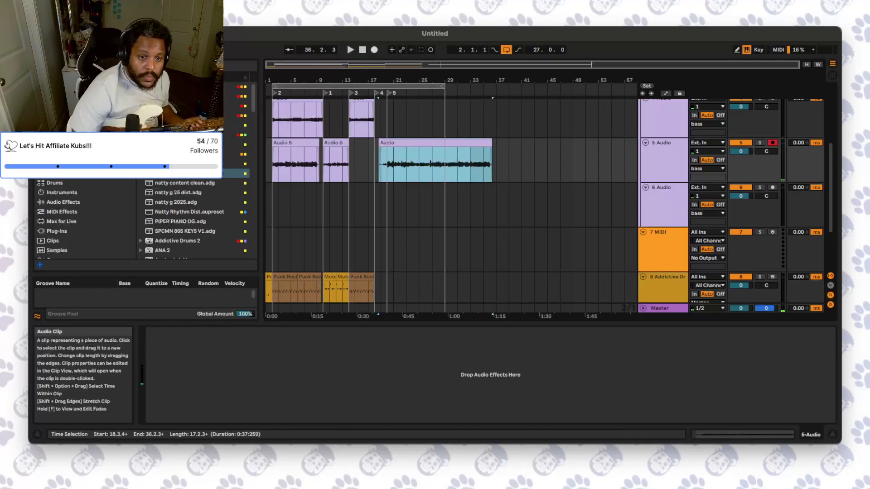
left_click_drag(492, 70, 491, 104)
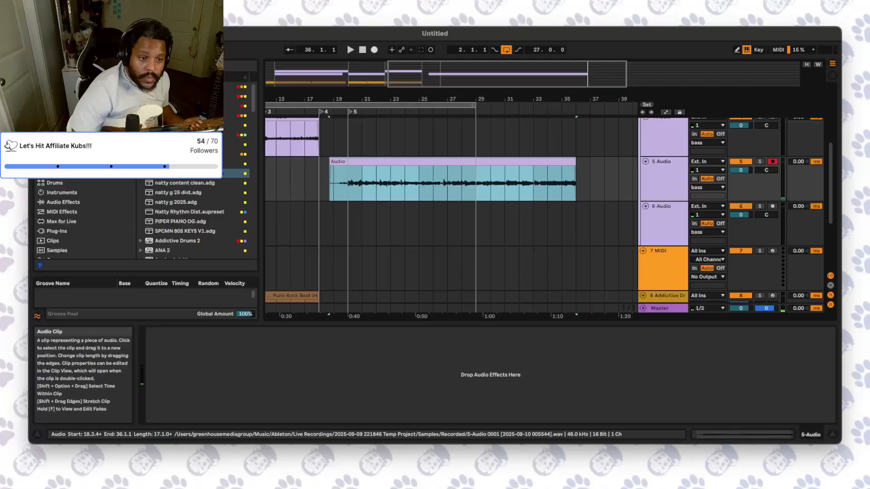
left_click_drag(330, 181, 348, 181)
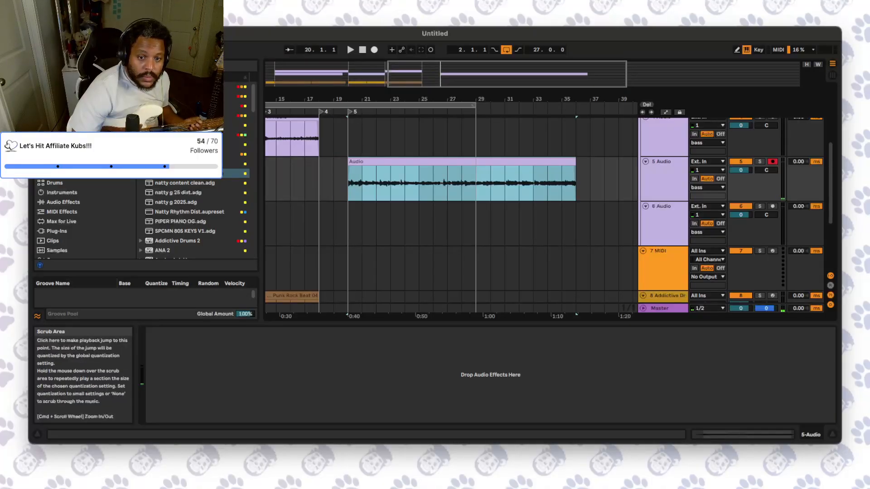
- Add a locator at the clip's end at bar 36 and extend the loop end to bar 40
key("Right")
left_click(646, 104)
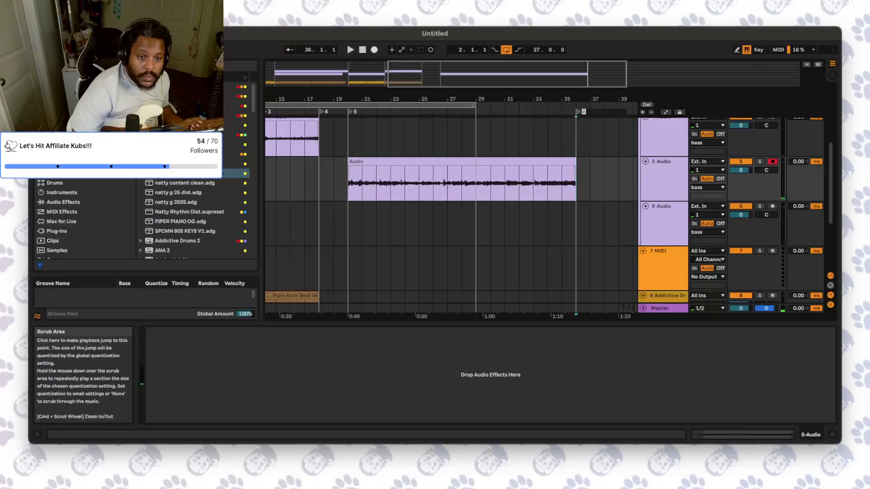
left_click_drag(474, 106, 632, 105)
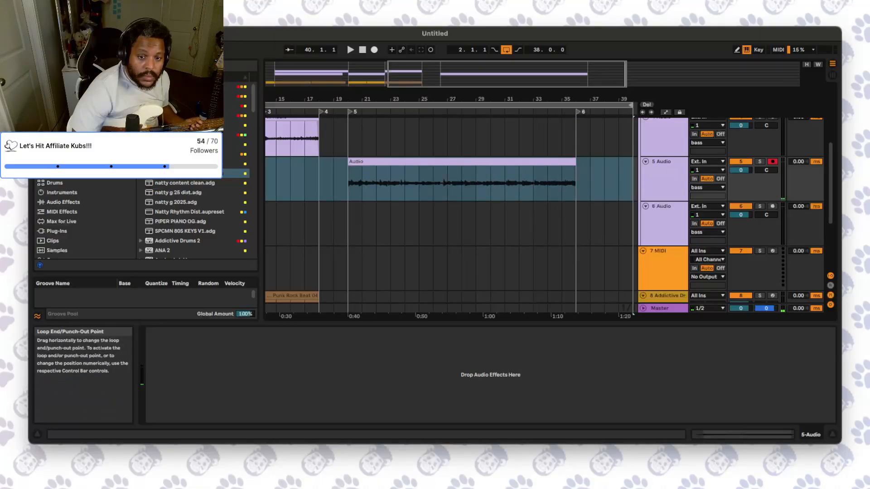
- Delete the first clip on 5 Audio, the one starting at bar 2
double_click(608, 75)
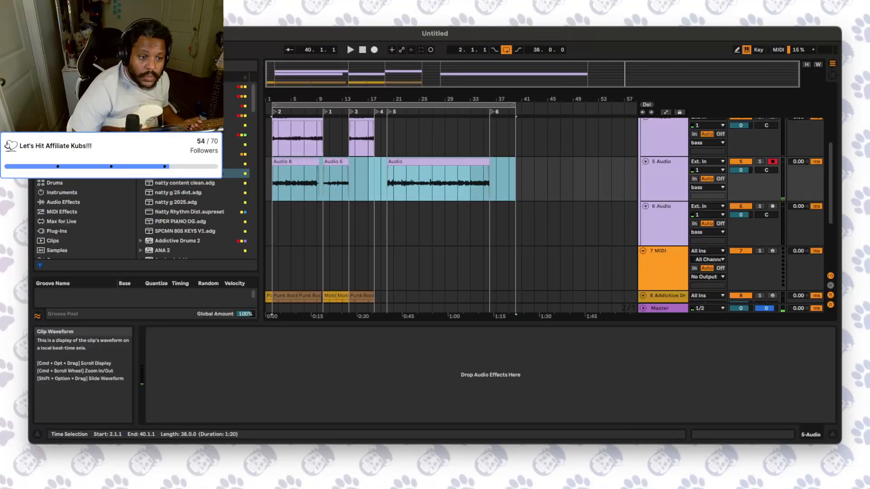
left_click(296, 161)
key("Delete")
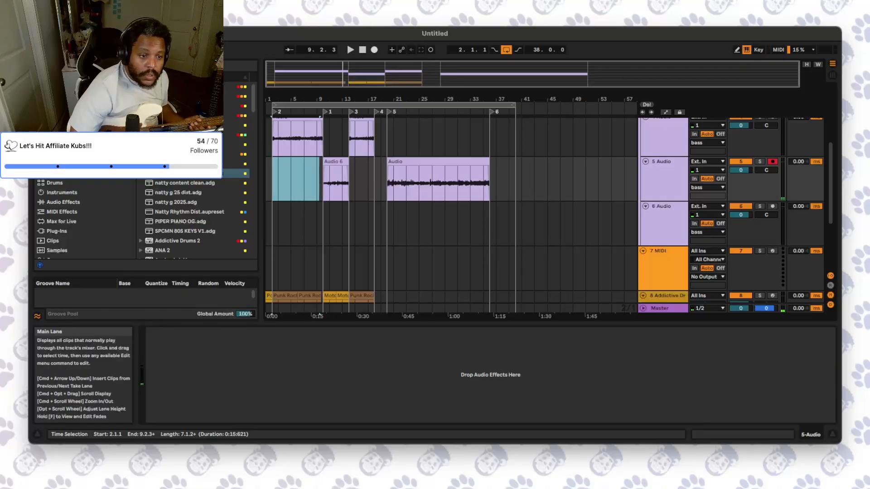
- Copy the bass and Addictive Drums section from bars 2 to 10 and paste it at bar 36
left_click_drag(273, 140, 323, 314)
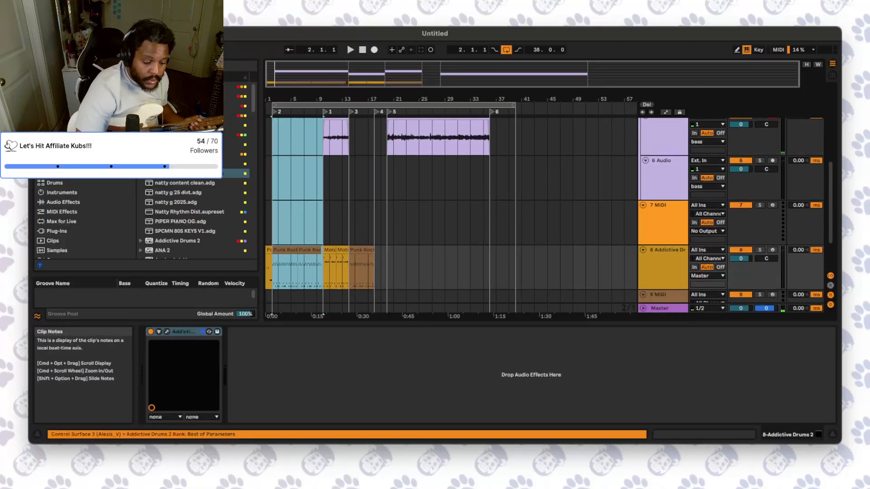
scroll(327, 213, "up", 4)
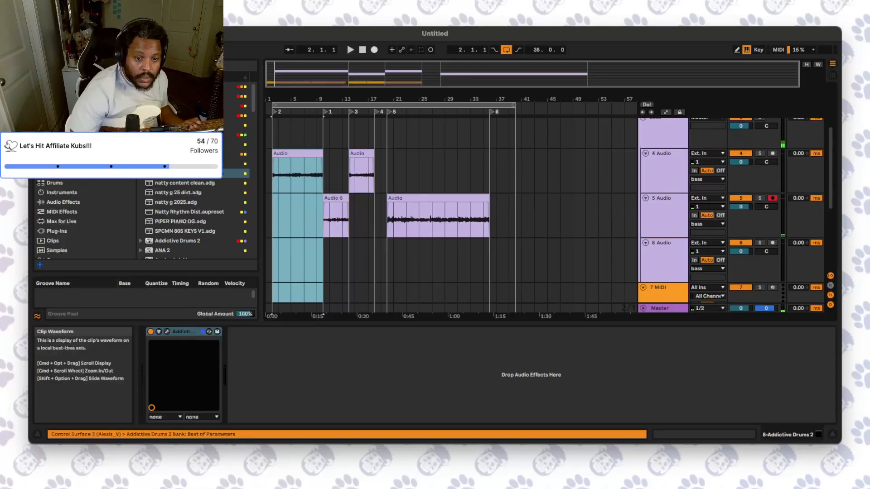
left_click(496, 174)
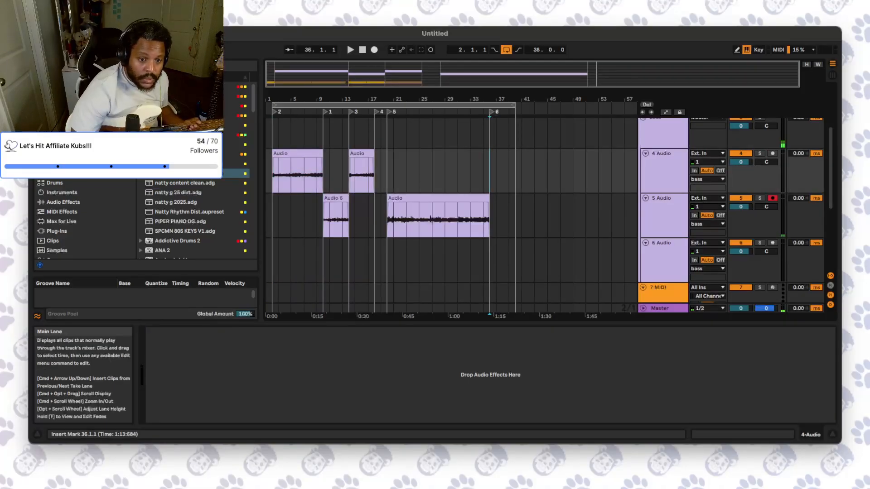
key("super+v")
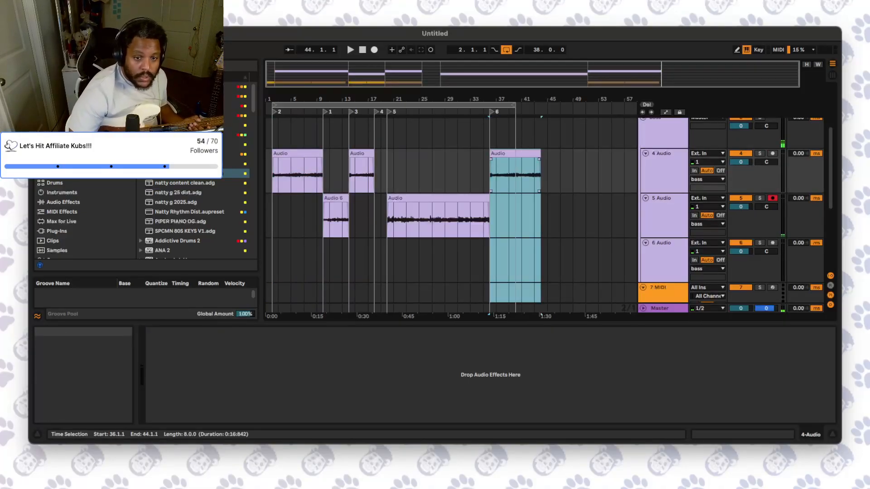
- Extend the loop end to bar 53 and add a locator at bar 44, where the pasted section ends
left_click_drag(515, 105, 598, 105)
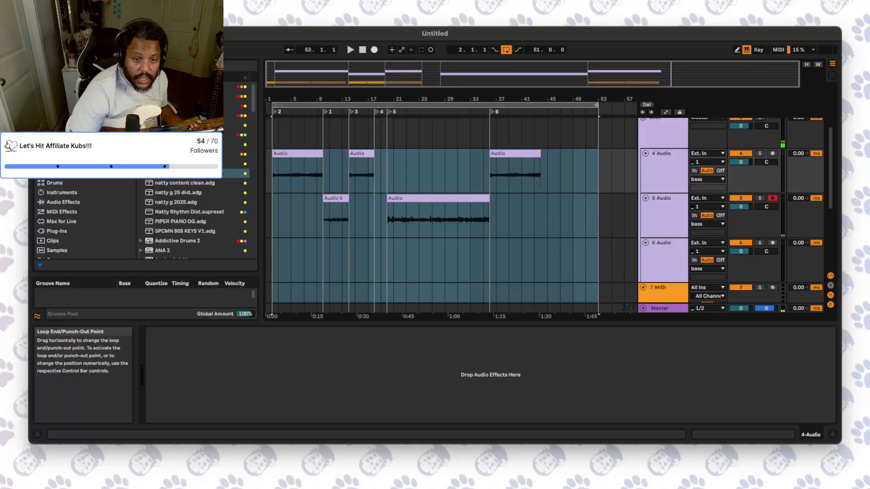
left_click_drag(470, 99, 470, 119)
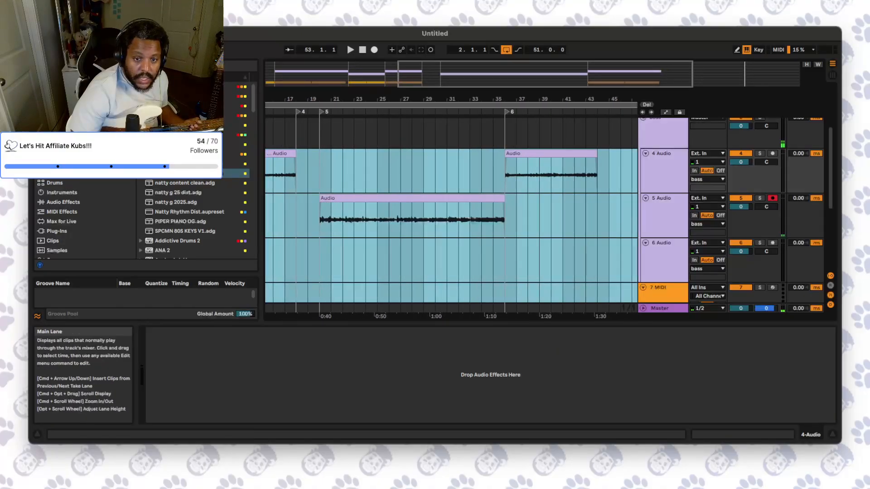
left_click(594, 131)
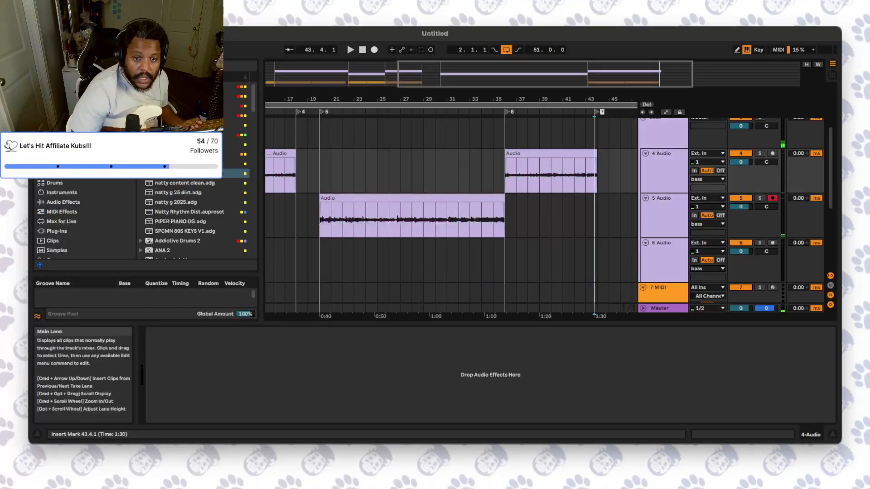
left_click(598, 131)
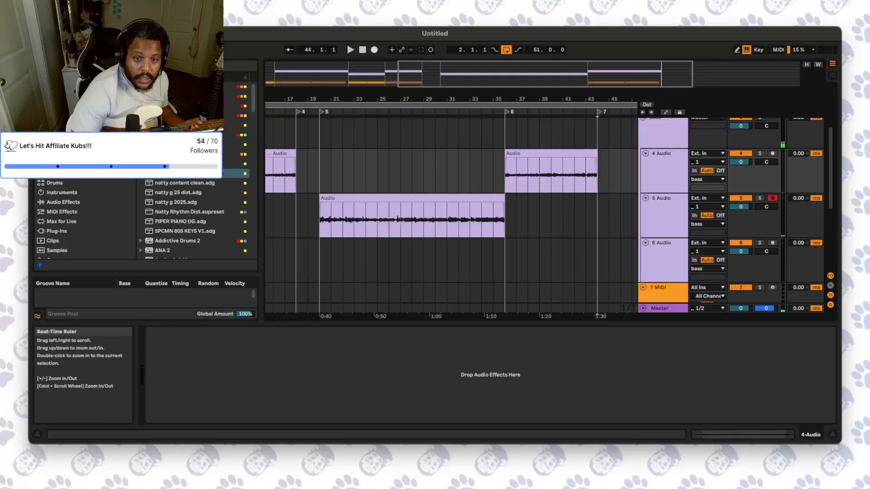
left_click_drag(597, 99, 597, 81)
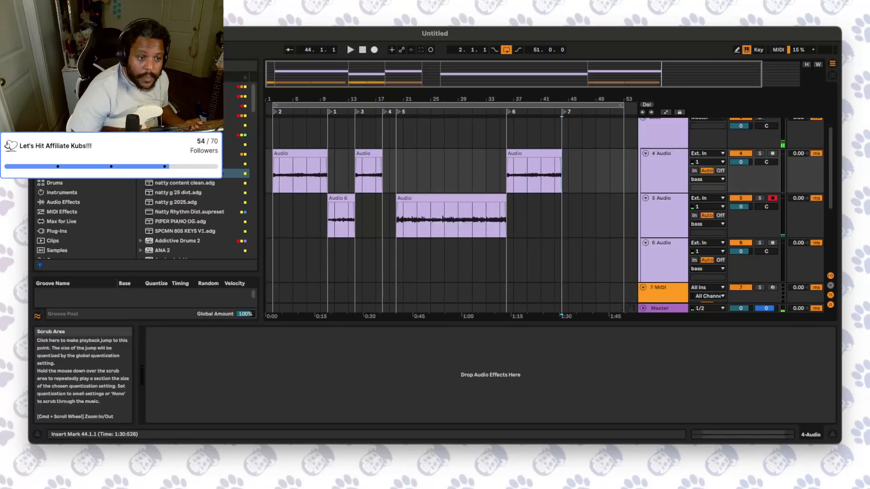
- Move the loop start to bar 1, add a locator there, and play the arrangement from that point
left_click(273, 132)
left_click_drag(274, 105, 267, 105)
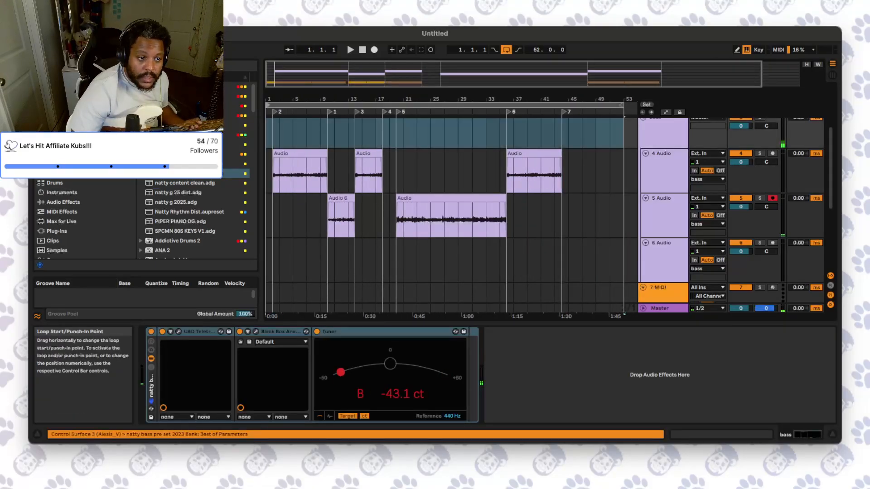
left_click(267, 112)
left_click(646, 105)
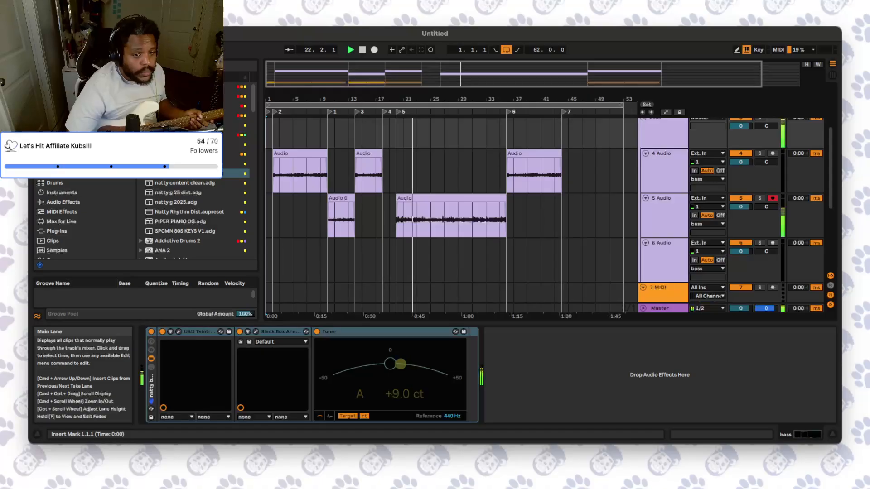
- Rename the locator at bar 20 as hook
scroll(494, 219, "down", 2)
scroll(525, 211, "up", 4)
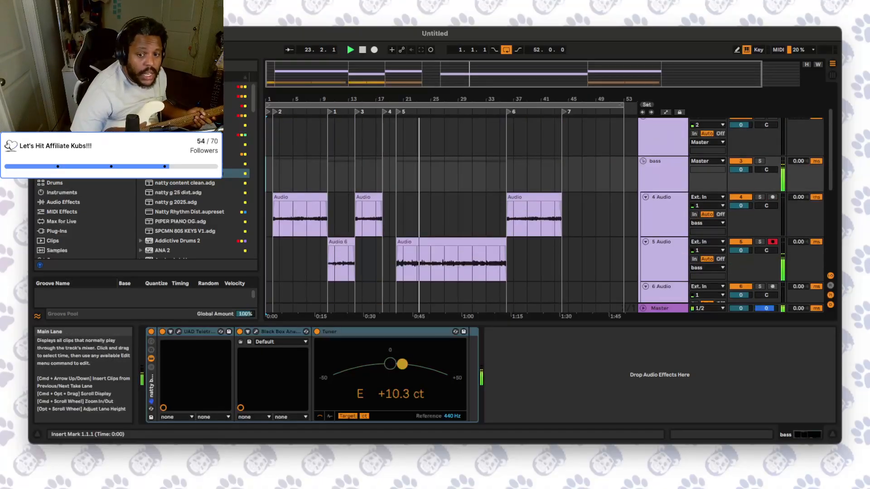
scroll(535, 204, "down", 1)
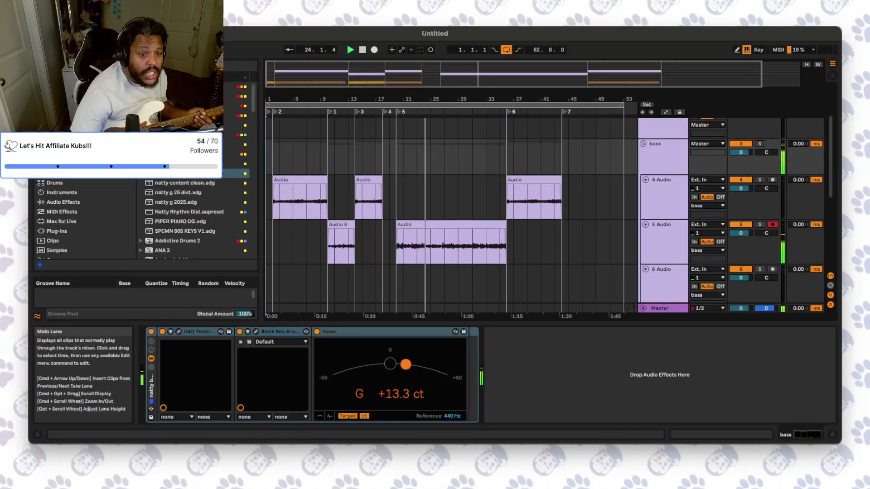
left_click_drag(407, 99, 372, 117)
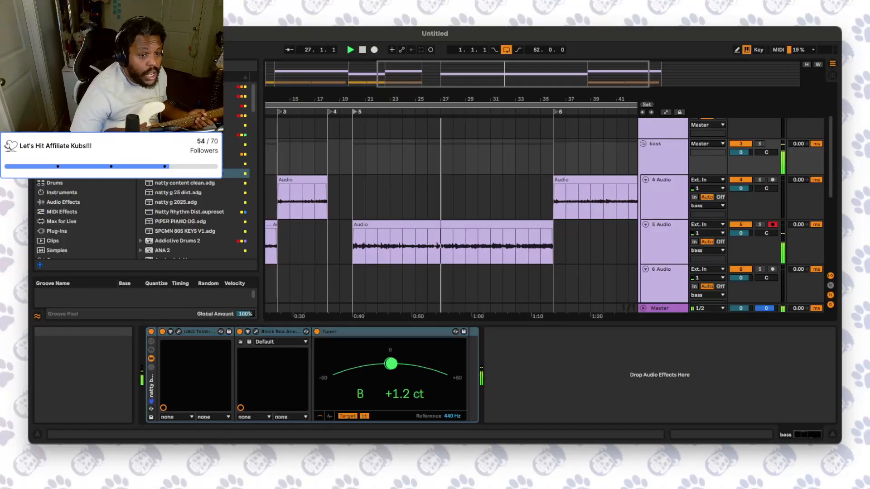
type("hook")
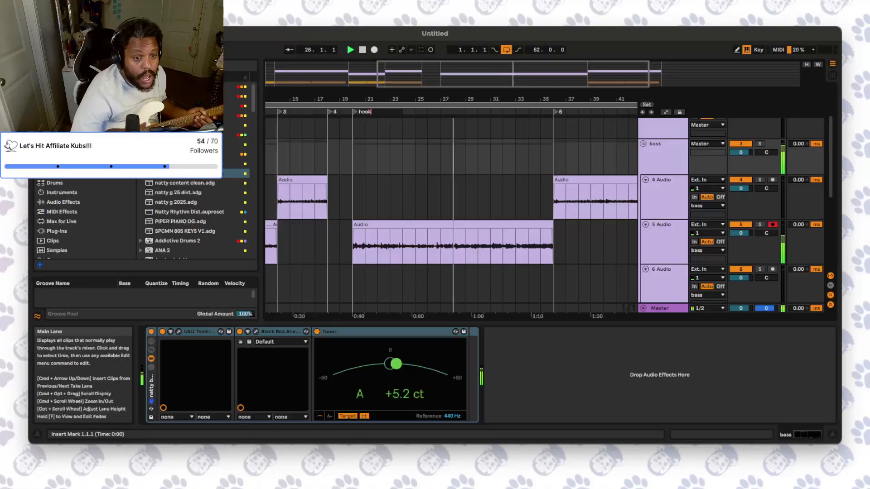
key("Return")
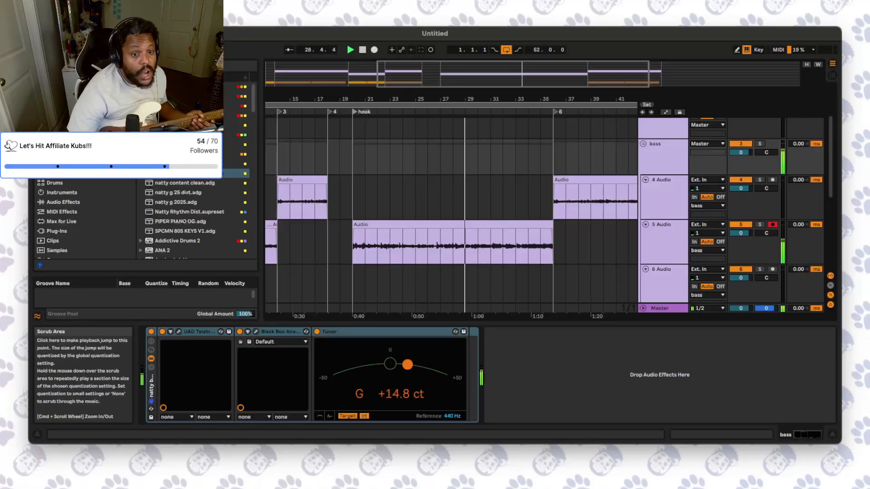
- Add a locator with its default name at bar 28, halfway through the long 5 Audio clip
left_click(453, 157)
key("super+shift+l")
key("Return")
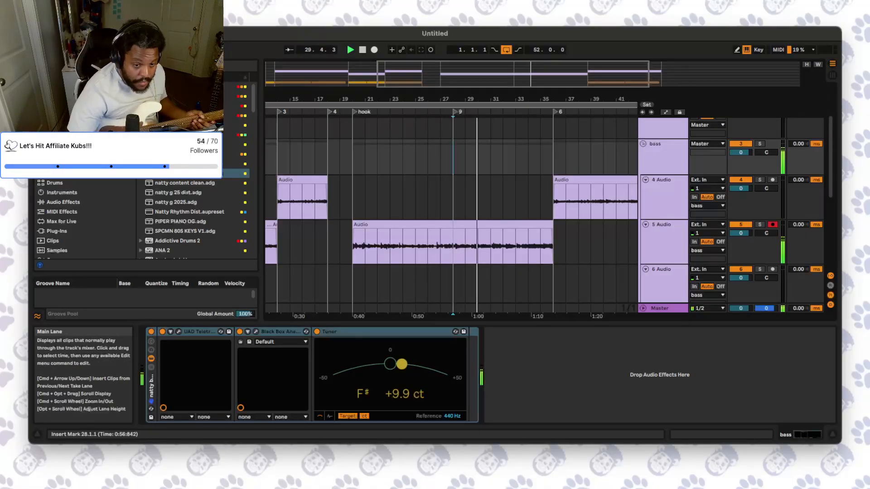
scroll(517, 74, "right", 1)
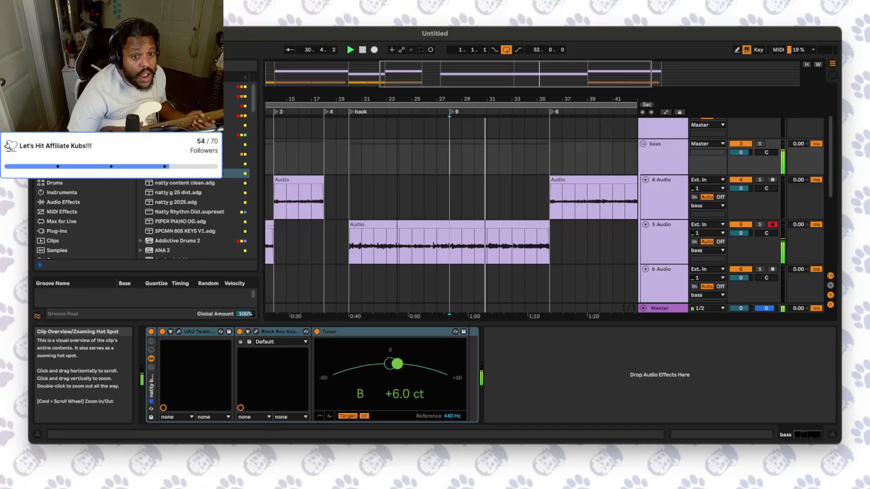
- Rename the locator at bar 36 as interlude
left_click_drag(516, 74, 548, 72)
right_click(502, 112)
left_click(521, 150)
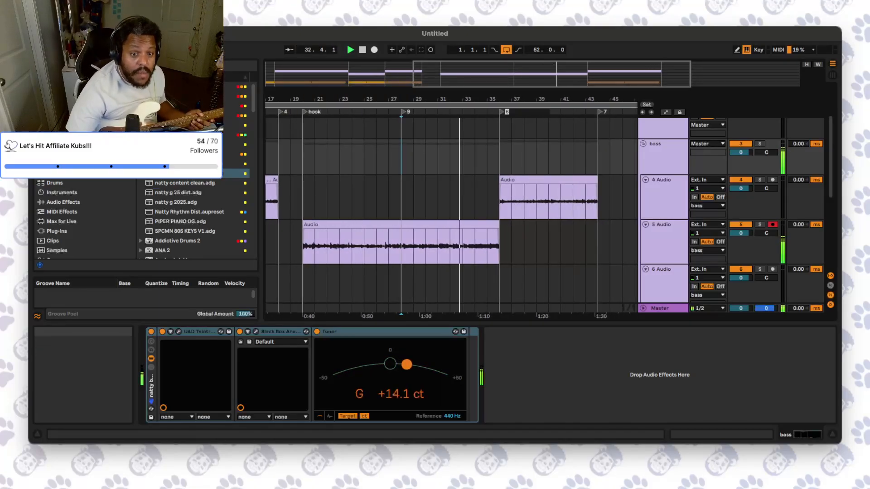
type("inter")
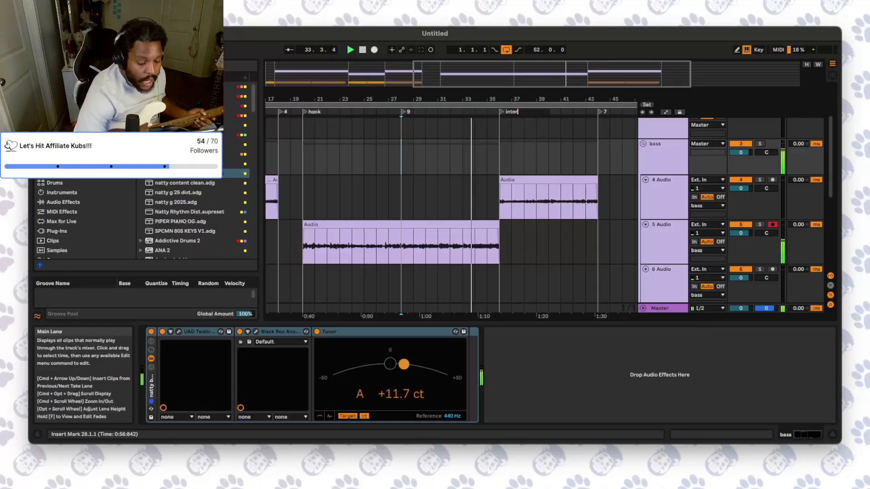
type("lude")
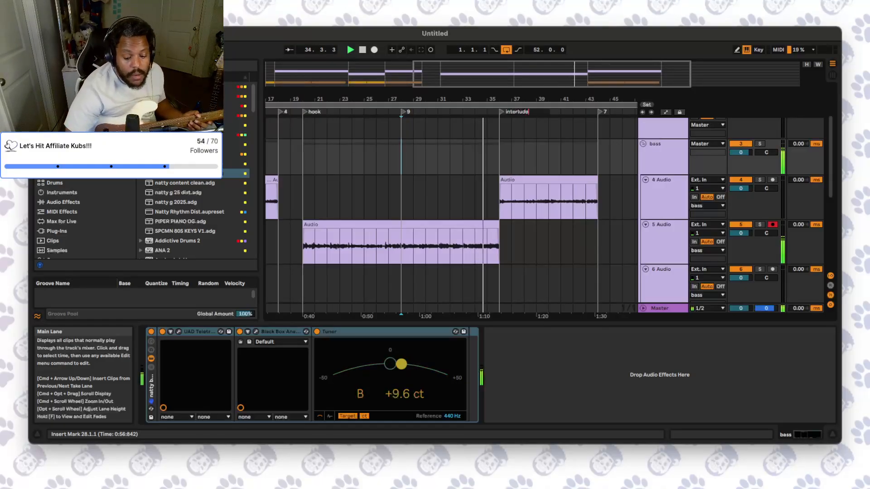
key("Return")
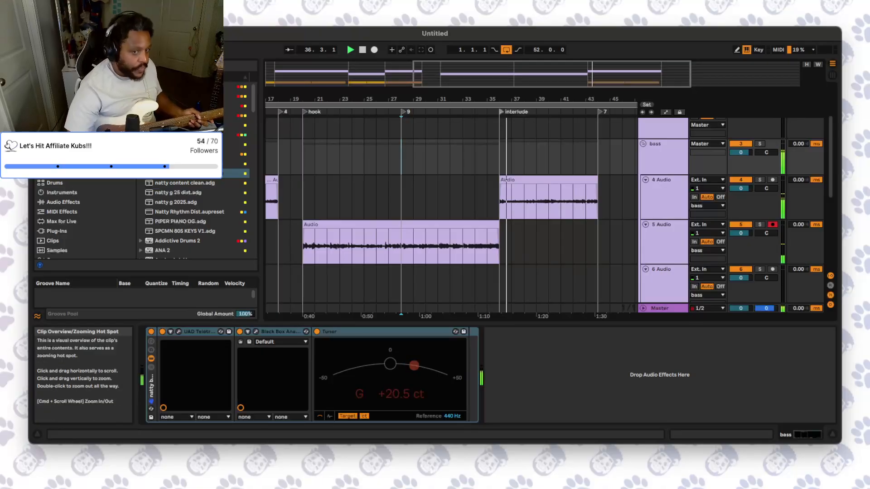
- Rename the locator at bar 2 as interlude
left_click_drag(552, 74, 514, 62)
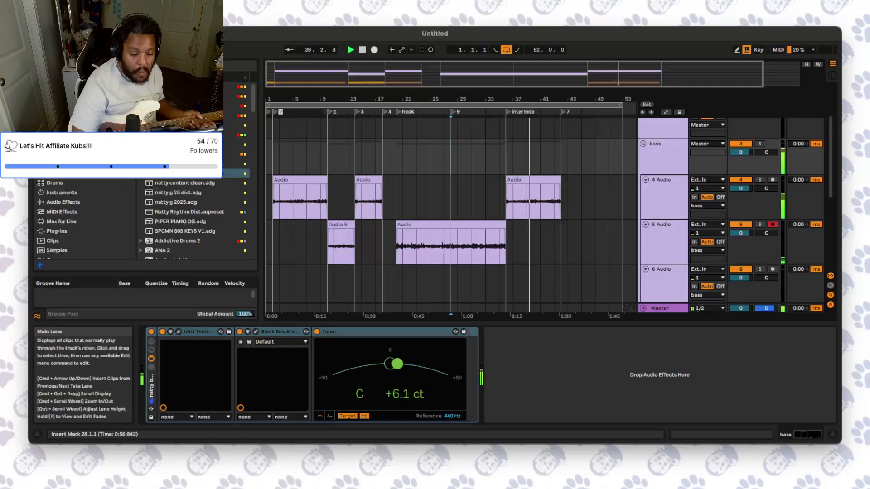
type("terlude")
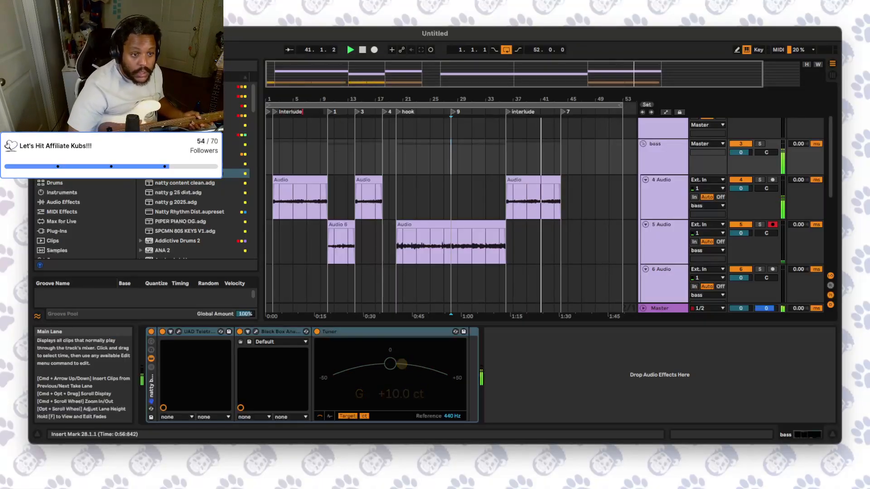
key("Return")
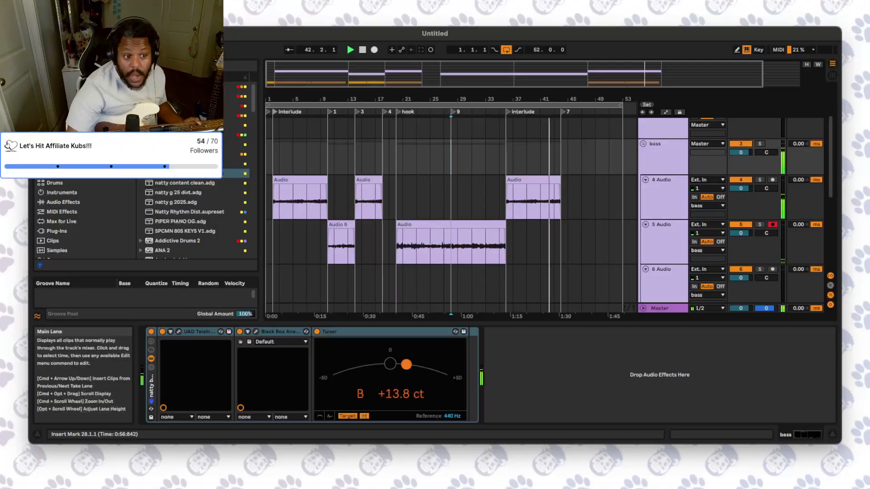
- Rename the locator at bar 10 as verse1
left_click(273, 157)
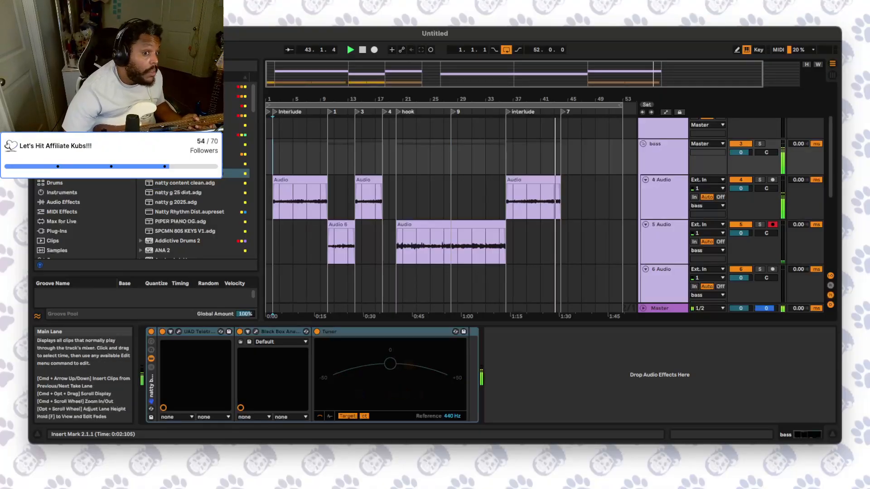
left_click(348, 128)
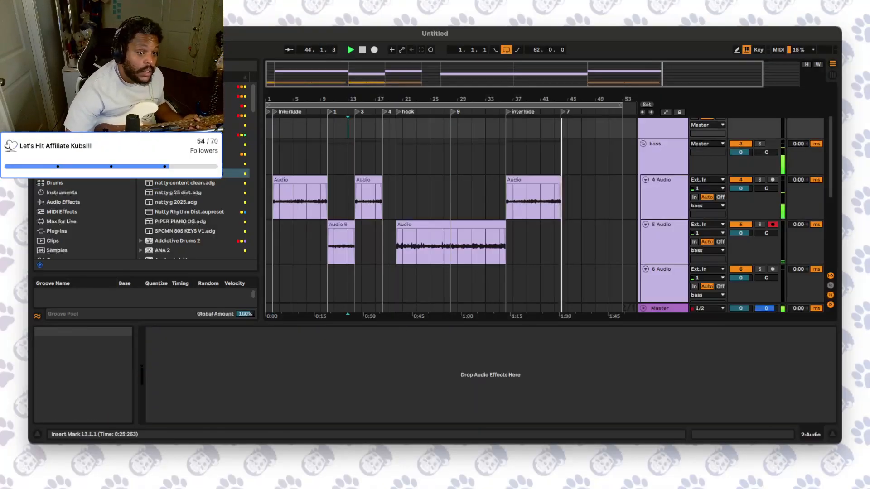
key("super+r")
type("v")
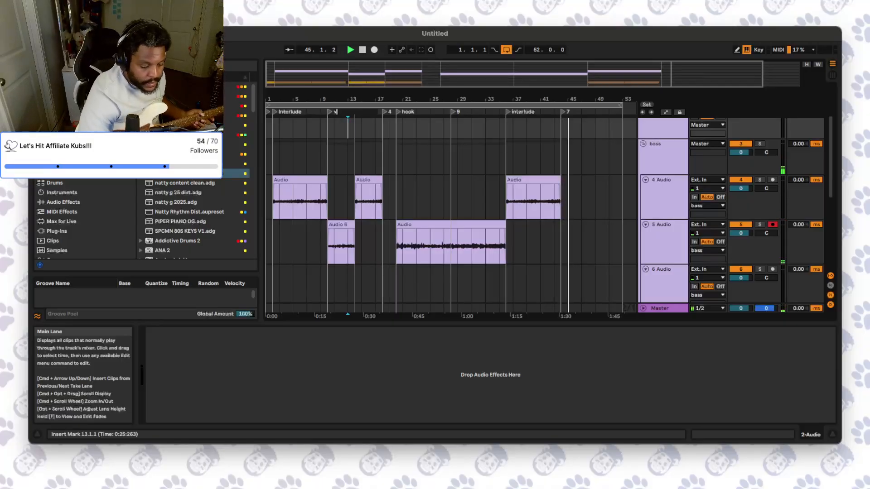
type("erse1")
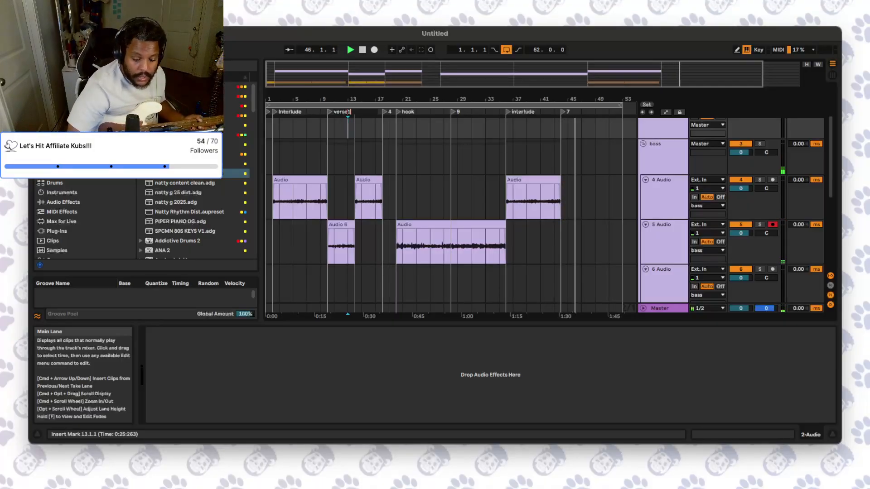
key("Return")
- Play the end of the second interlude from bar 43, and replay the arrangement from the first interlude at bar 2
left_click(362, 128)
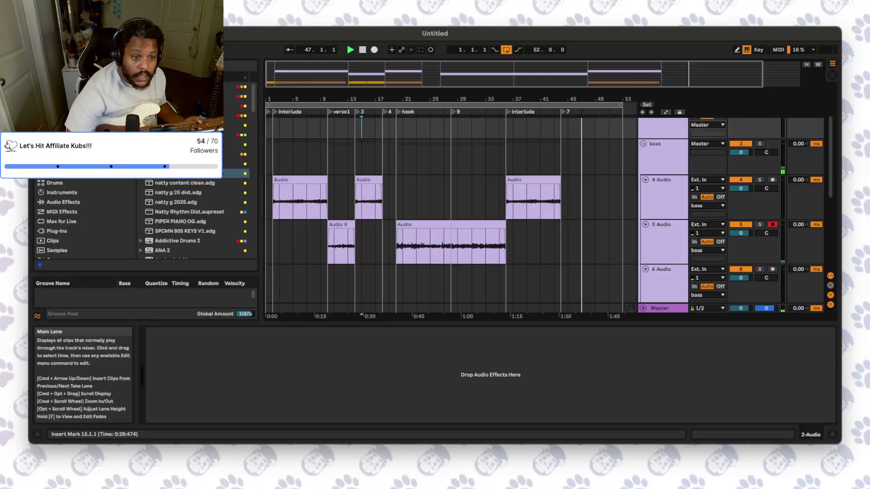
left_click(356, 129)
left_click(554, 201)
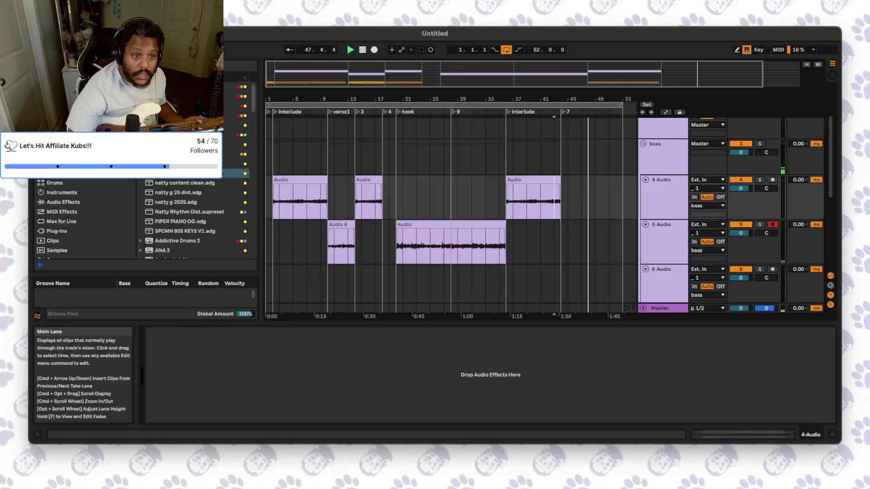
left_click(350, 50)
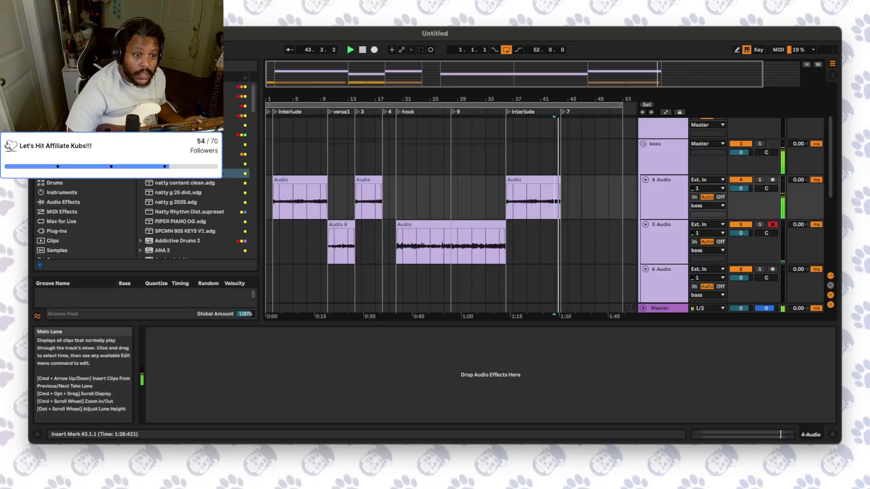
left_click(273, 157)
left_click(350, 49)
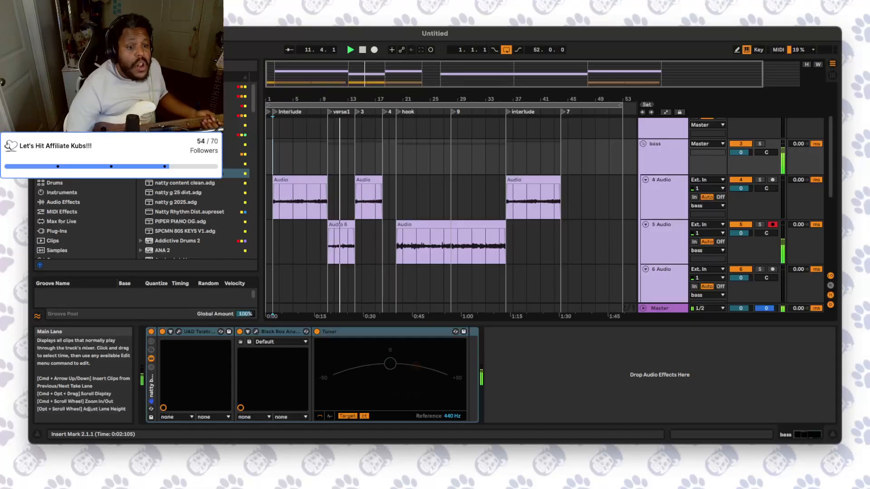
- Add an audio track below the 9 MIDI track, arm it with input channel 2 and set its monitoring to In
scroll(453, 213, "down", 5)
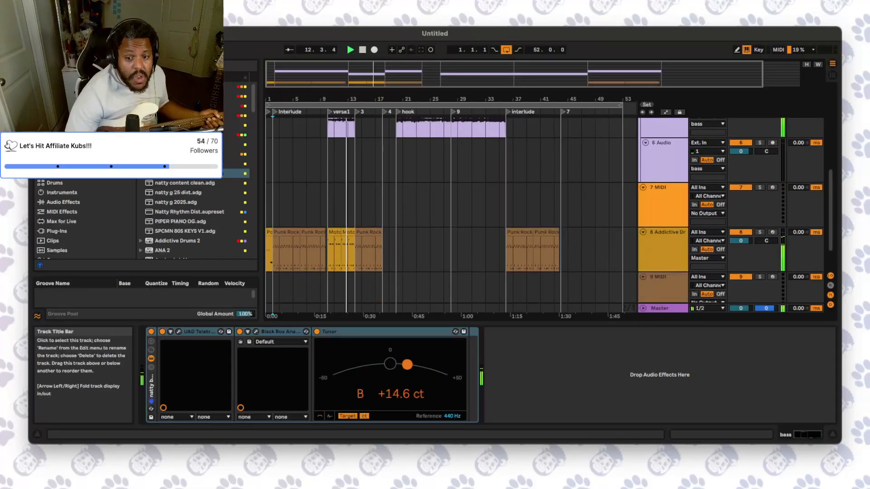
scroll(663, 254, "down", 3)
left_click(663, 256)
key("super+t")
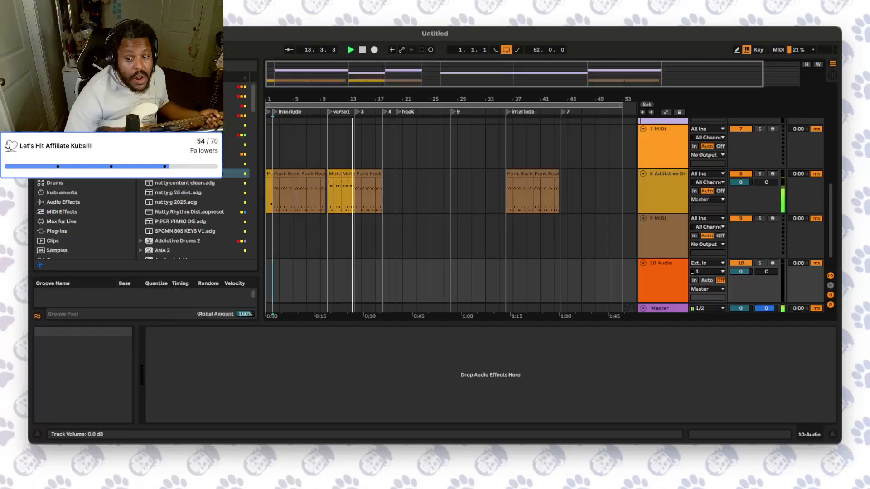
left_click(708, 272)
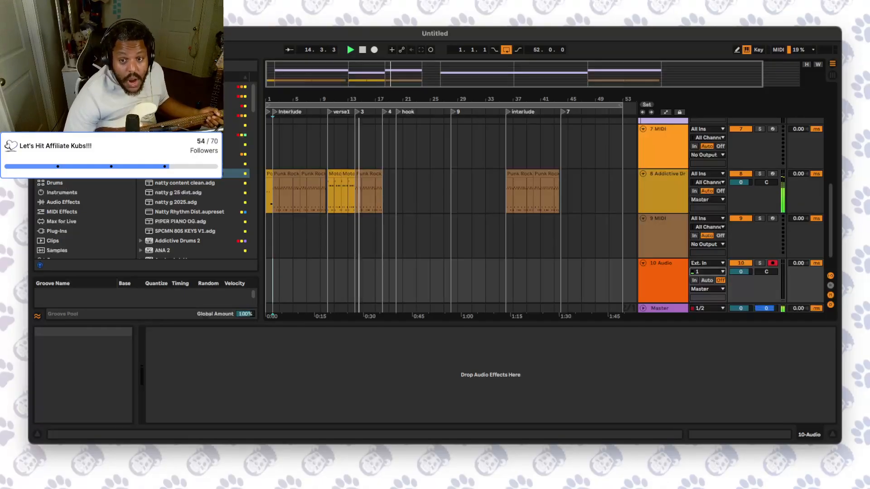
left_click(708, 280)
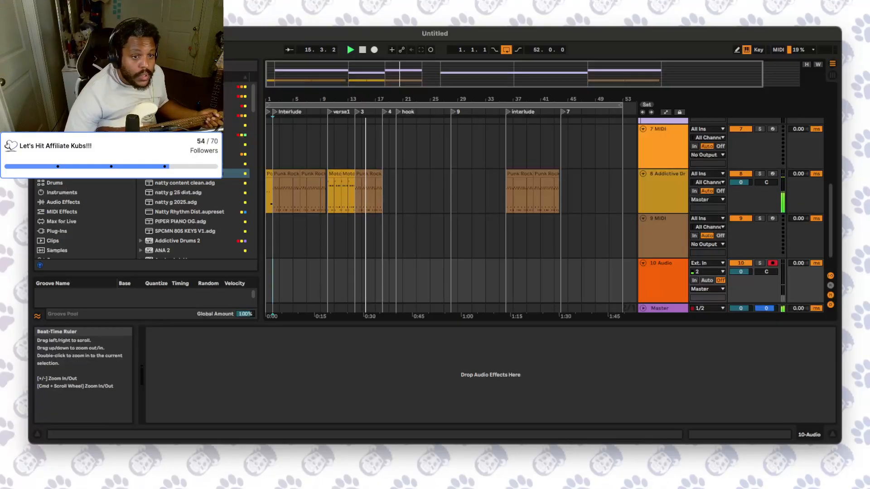
left_click(351, 50)
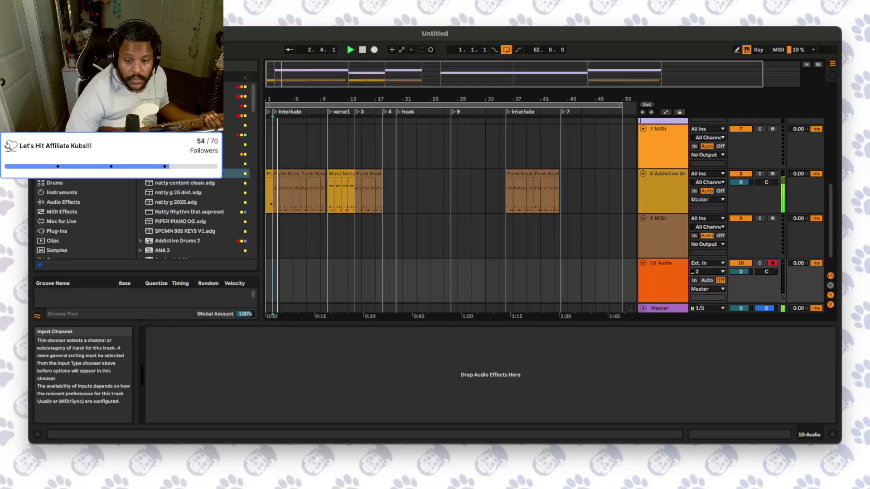
left_click(694, 281)
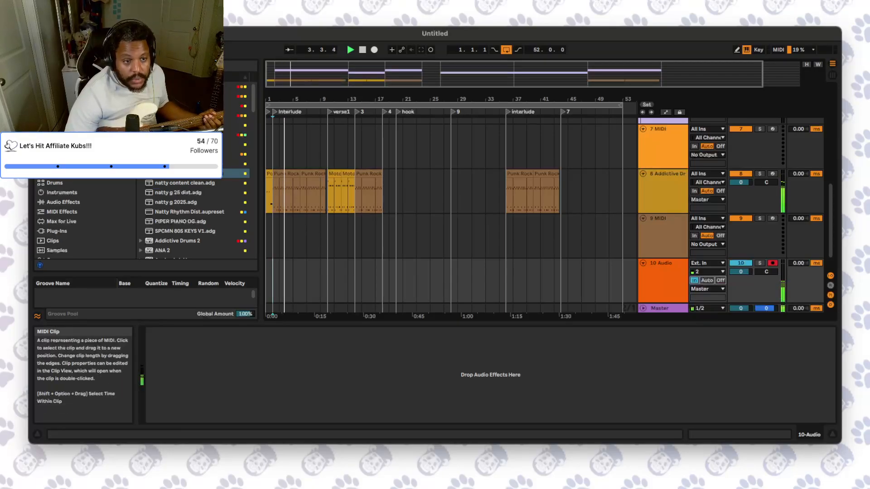
- Record a take on the 10 Audio track up to about bar 45, set its monitoring to Auto and disarm it
left_click(374, 50)
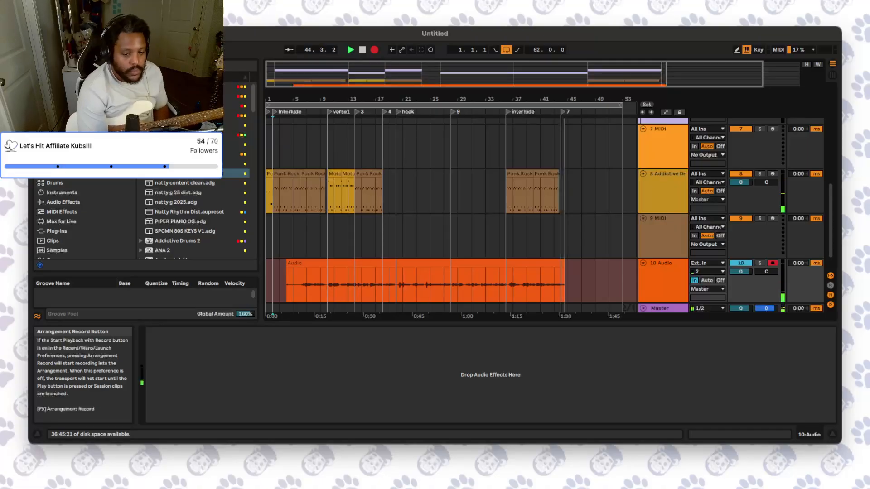
key("space")
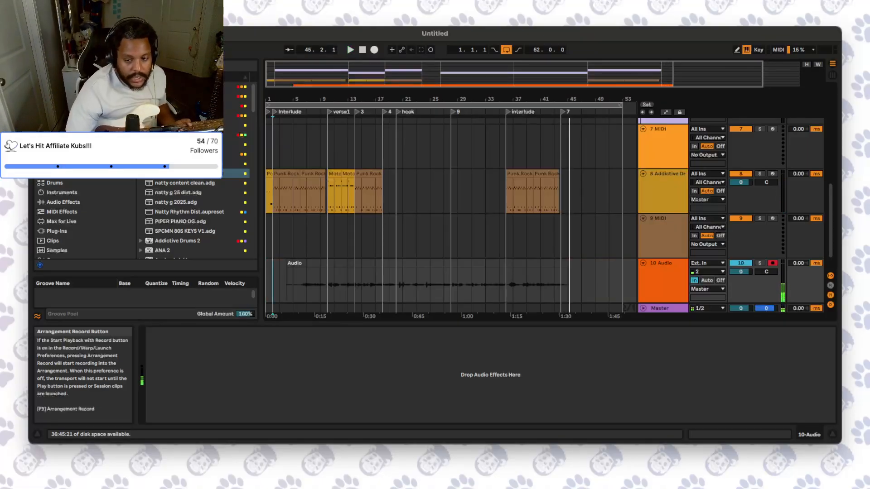
left_click(707, 281)
left_click(772, 263)
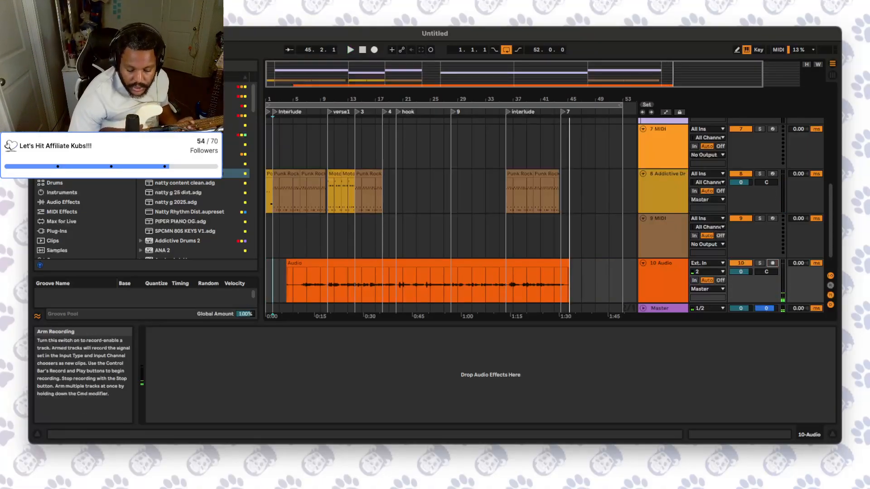
- Delete bars 2 to 5 of the take on the 10 Audio track and play the arrangement from the start
left_click_drag(293, 285, 273, 285)
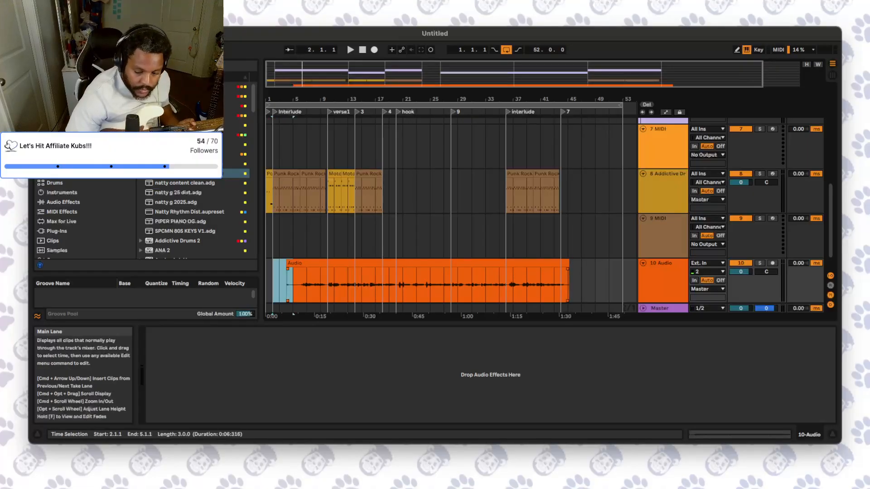
key("Delete")
left_click(267, 243)
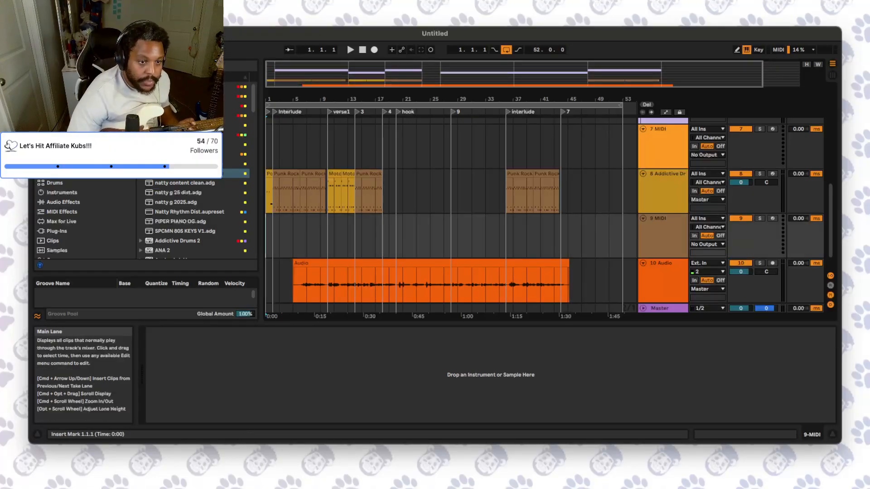
left_click(350, 49)
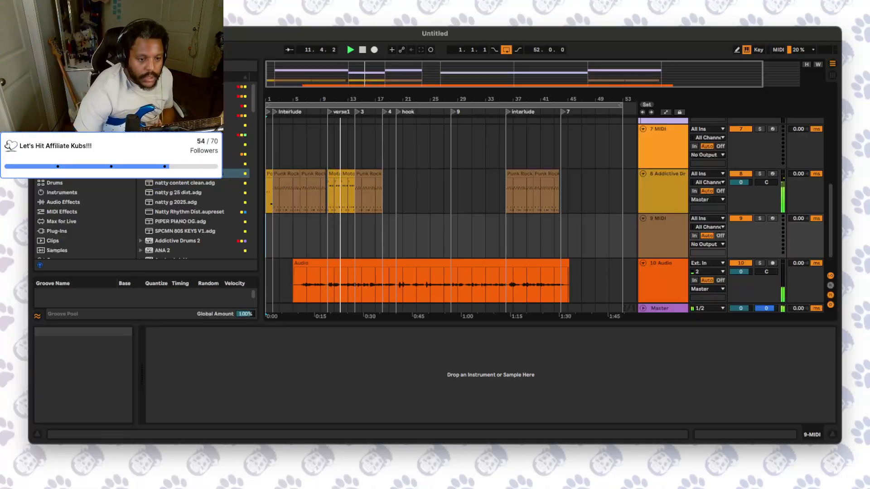
- Split the 10 Audio clip at bars 10 and 18, where verse1 starts and ends
left_click_drag(342, 99, 410, 136)
scroll(410, 200, "up", 3)
scroll(410, 236, "up", 4)
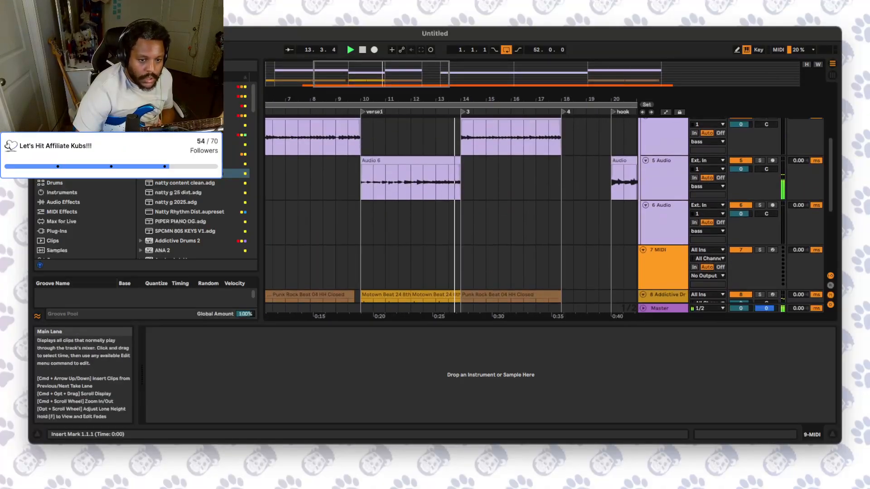
scroll(410, 236, "down", 3)
scroll(410, 236, "down", 3)
scroll(410, 236, "up", 4)
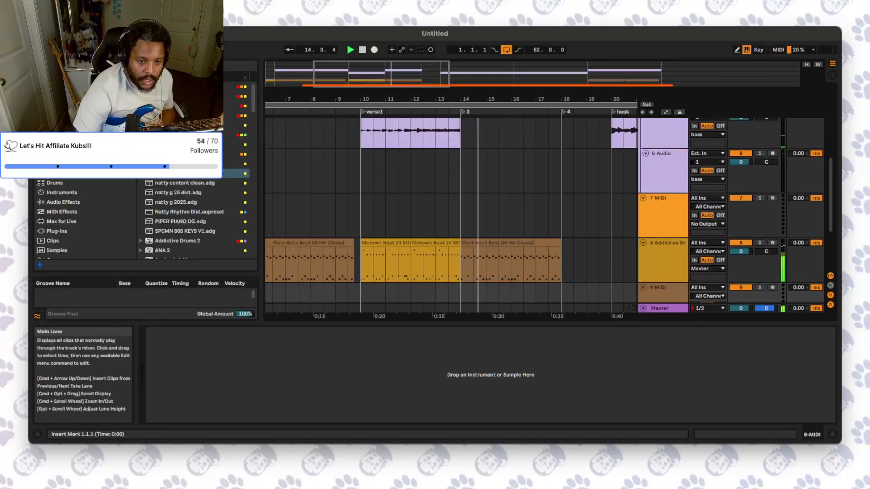
scroll(410, 236, "down", 3)
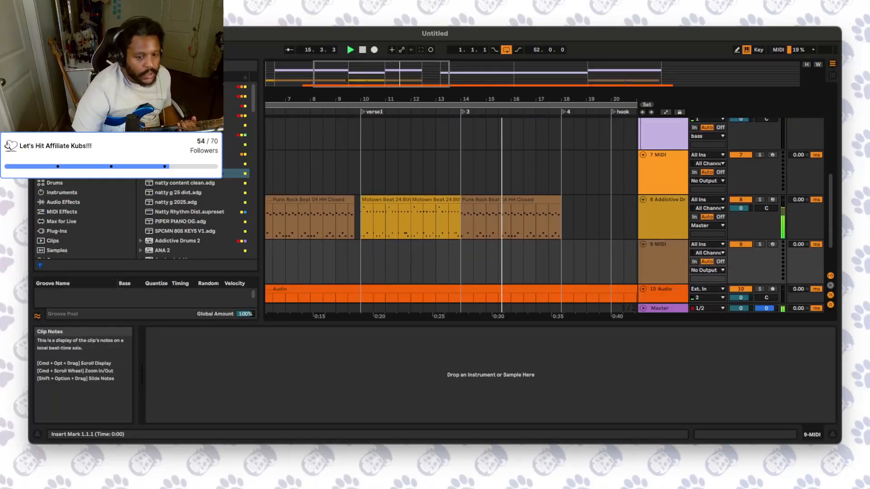
left_click_drag(361, 261, 560, 261)
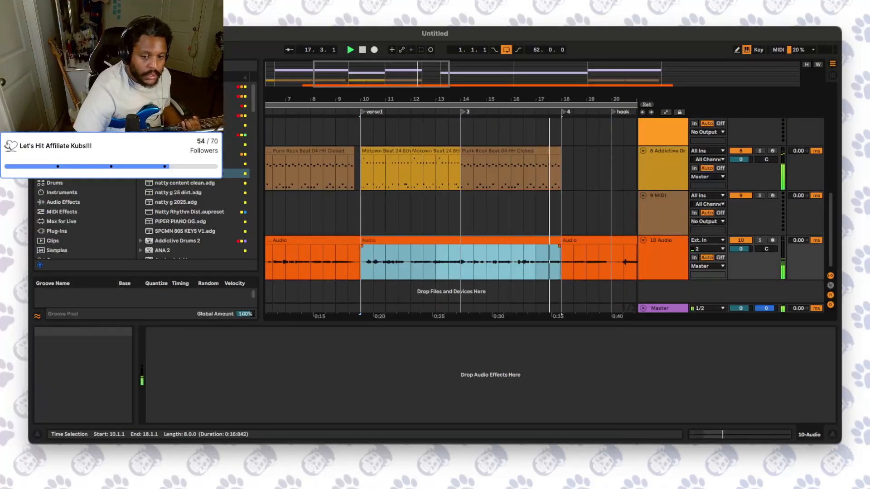
key("super+e")
- Split the 10 Audio clip at bar 20, where the hook starts, and color the bar 18 to 20 clip green
left_click_drag(521, 99, 395, 96)
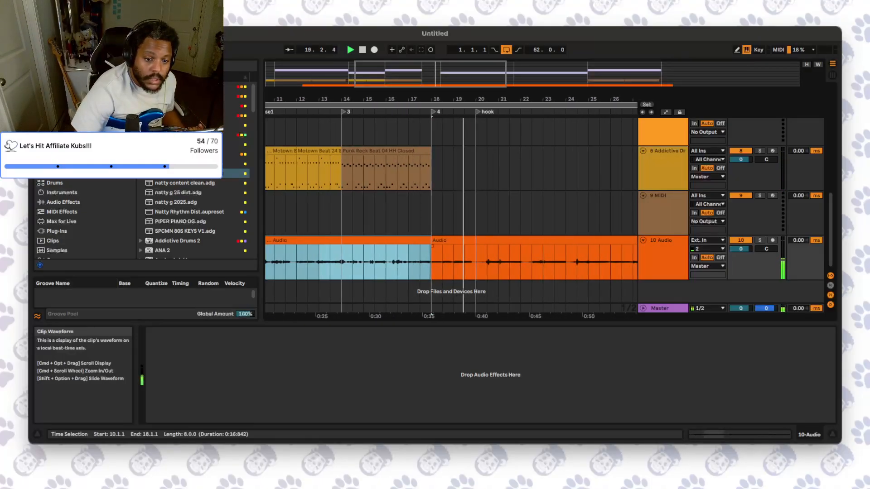
left_click(476, 263)
key("super+e")
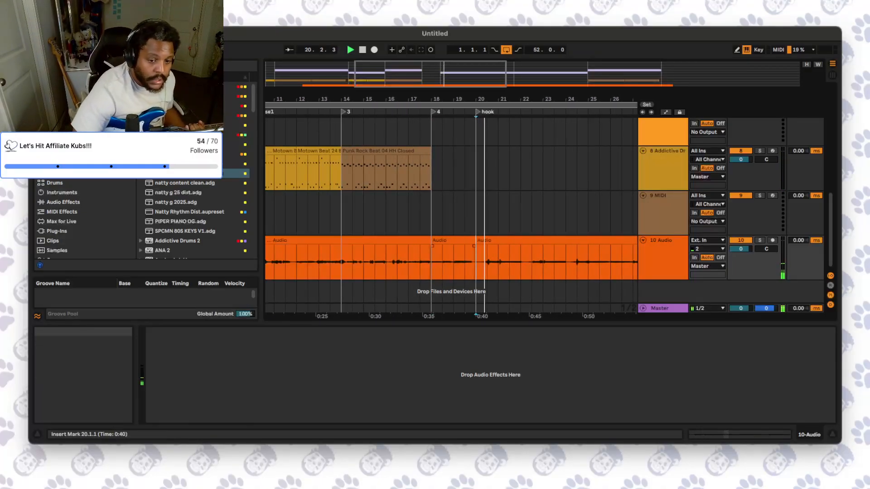
left_click(455, 240)
right_click(455, 241)
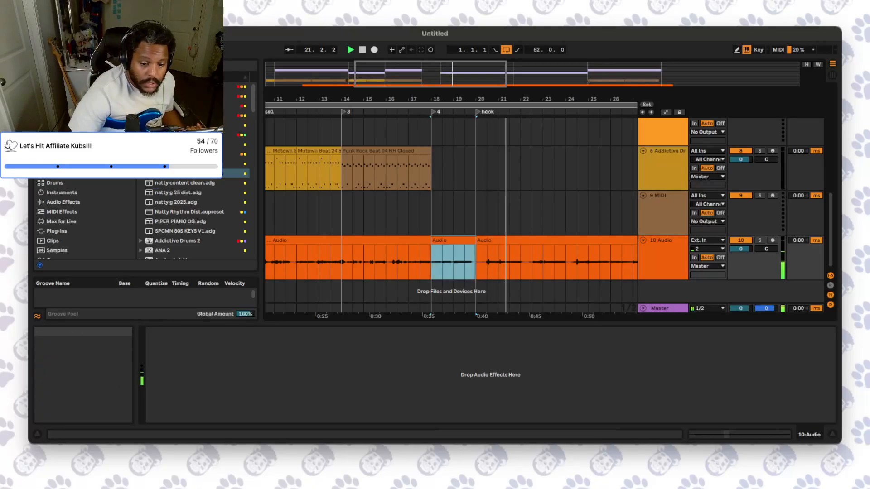
left_click(492, 272)
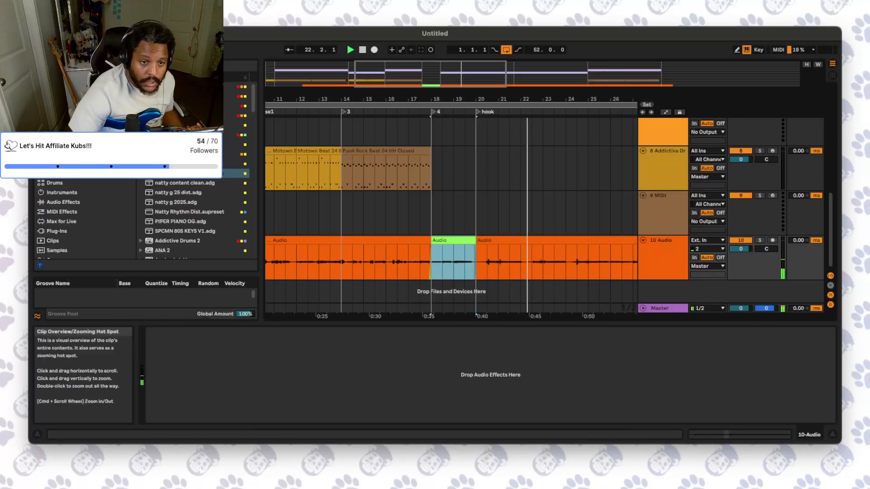
- Split the hook's bass clip on the 5 Audio track at bar 28
left_click_drag(435, 74, 471, 69)
scroll(454, 215, "up", 5)
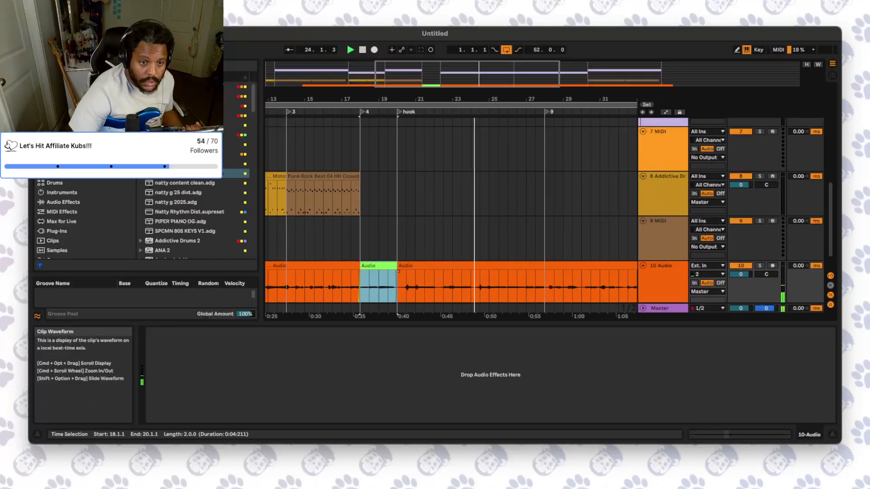
left_click(544, 166)
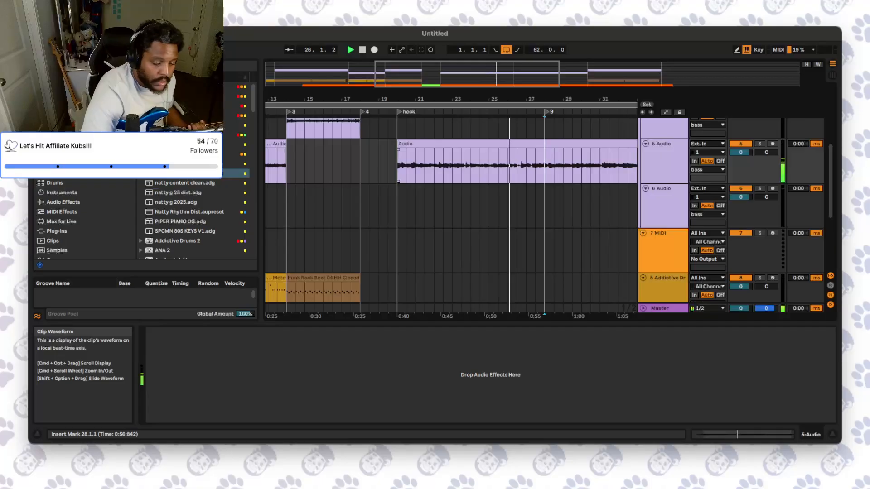
key("super+e")
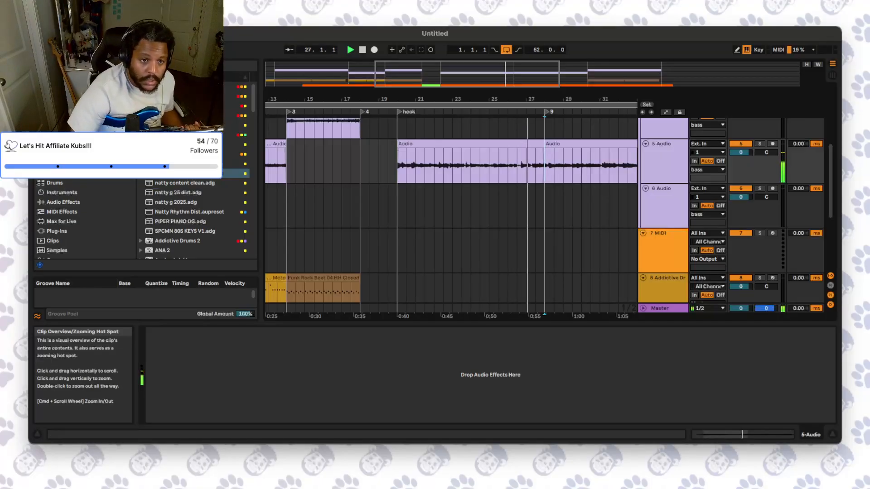
- Split the 10 Audio clip at bar 36, where the second interlude starts
scroll(453, 166, "right", 3)
scroll(453, 216, "down", 3)
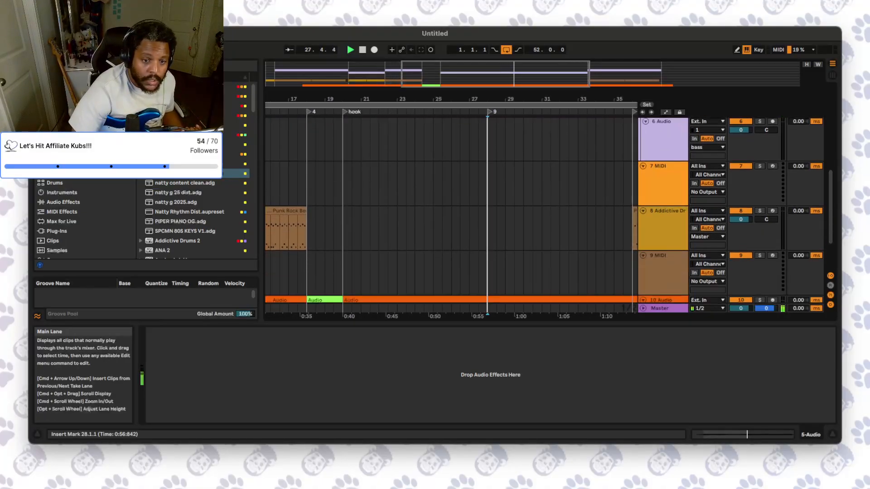
scroll(451, 215, "down", 3)
scroll(451, 215, "right", 4)
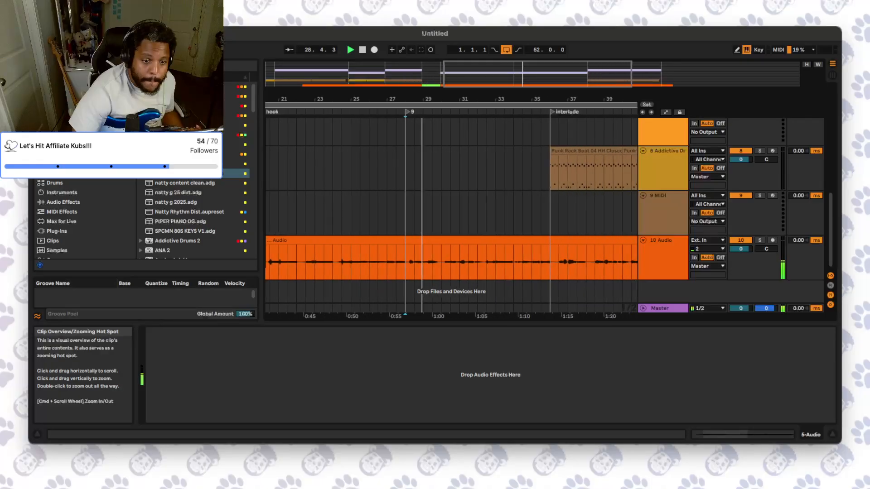
scroll(451, 215, "down", 3)
scroll(450, 215, "up", 5)
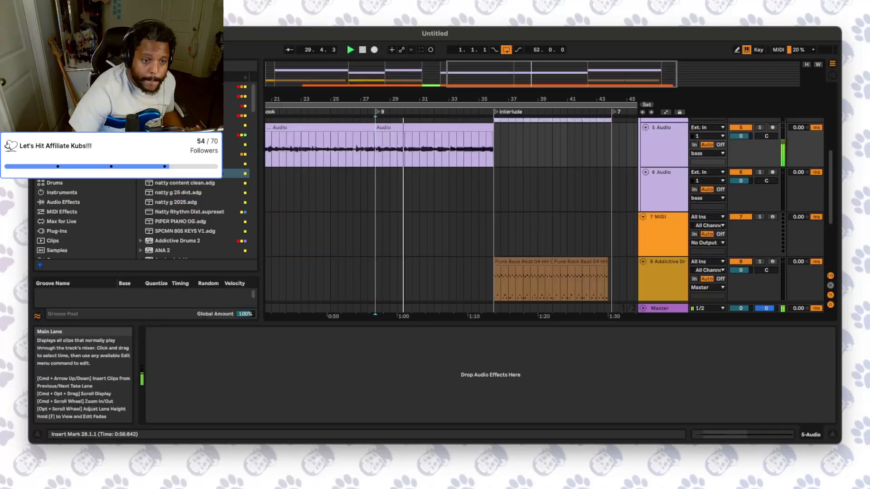
scroll(451, 216, "up", 1)
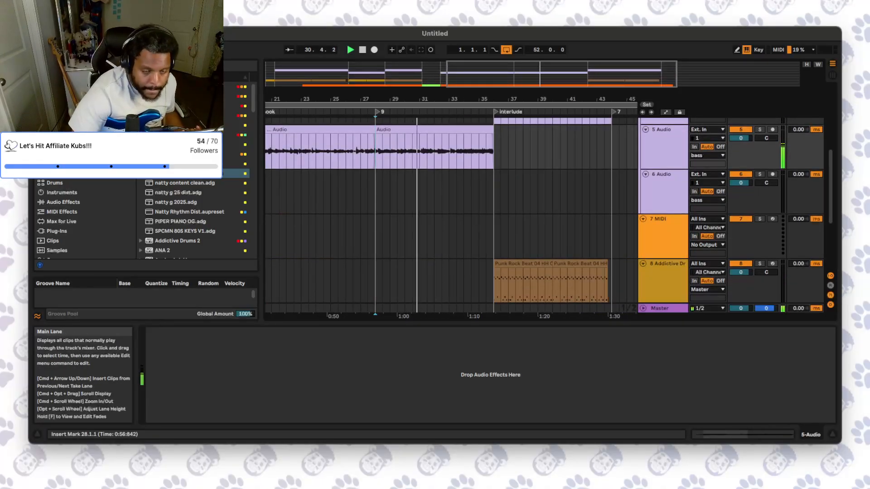
scroll(451, 216, "up", 2)
scroll(451, 215, "down", 3)
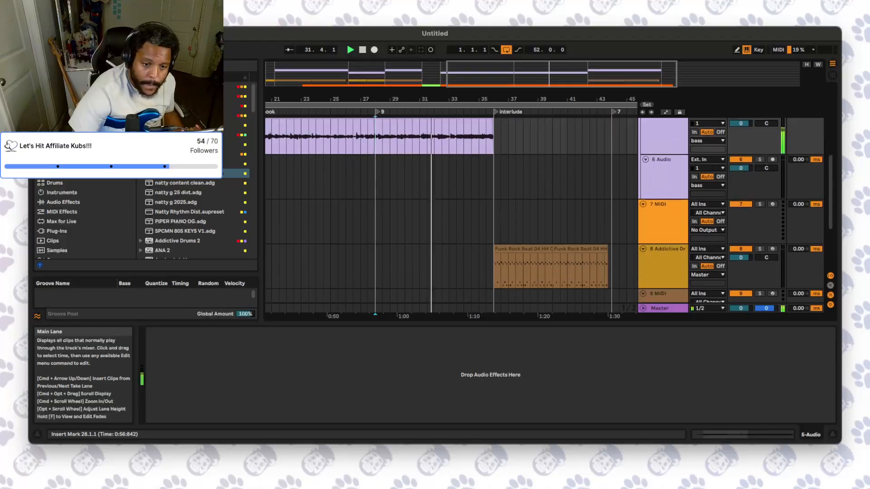
scroll(451, 216, "down", 4)
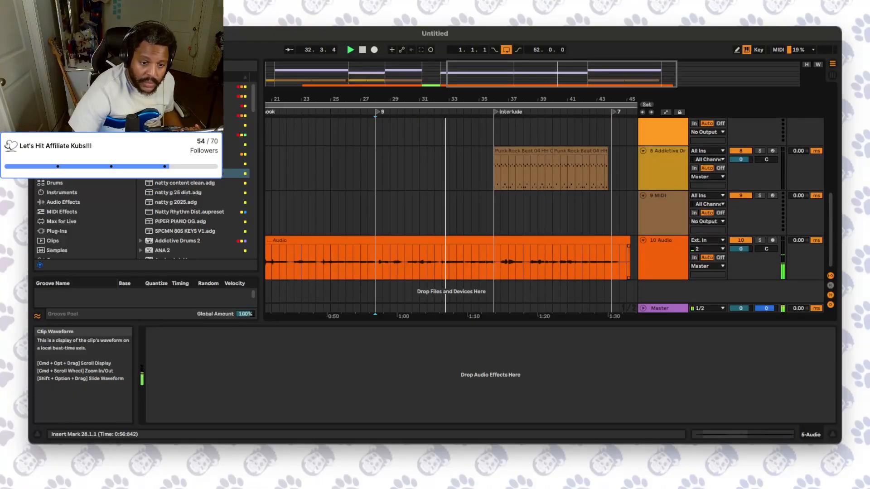
left_click(494, 261)
key("super+e")
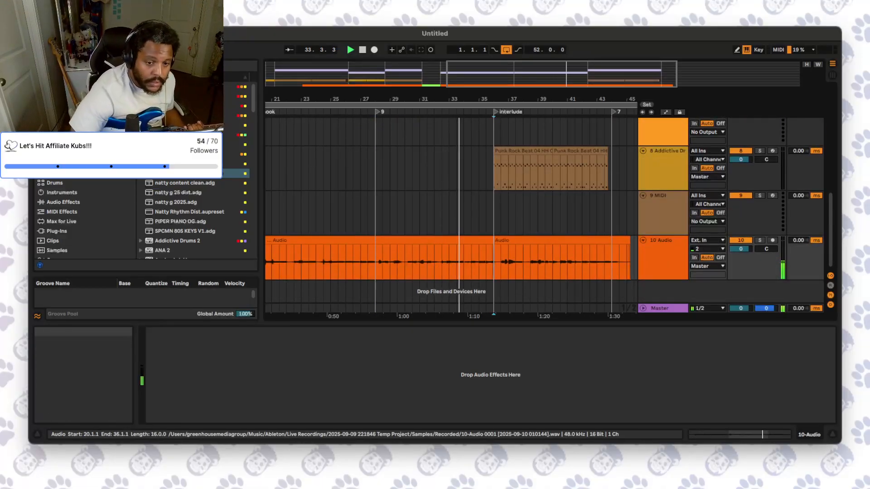
- Select bars 36 to 40 on the 10 Audio track, add an audio track below, arm it and set its monitoring to In
left_click_drag(494, 262, 552, 262)
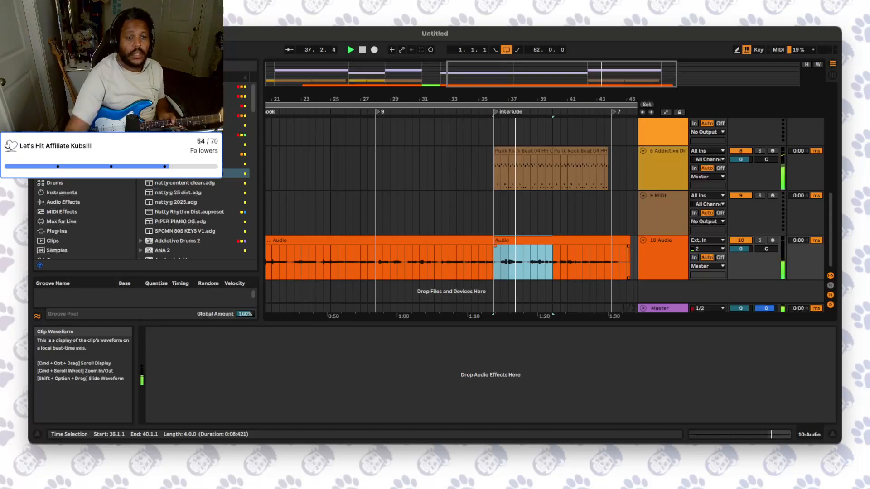
key("super+t")
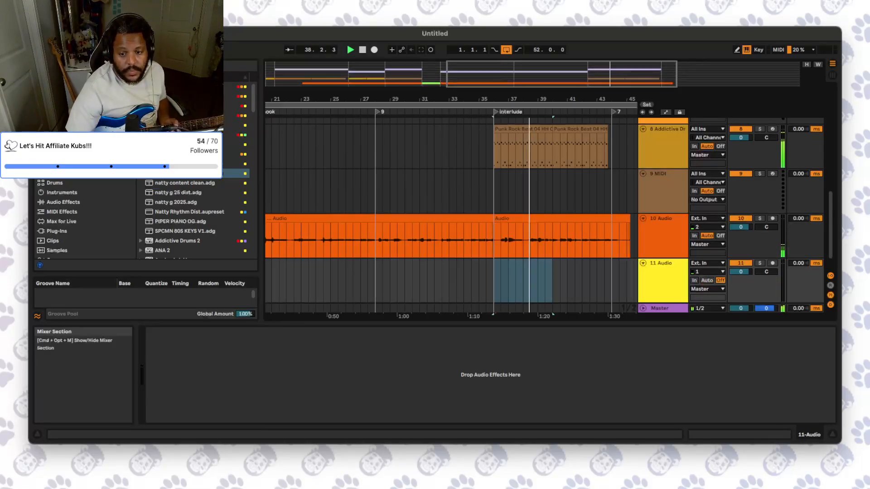
left_click(773, 263)
left_click(694, 281)
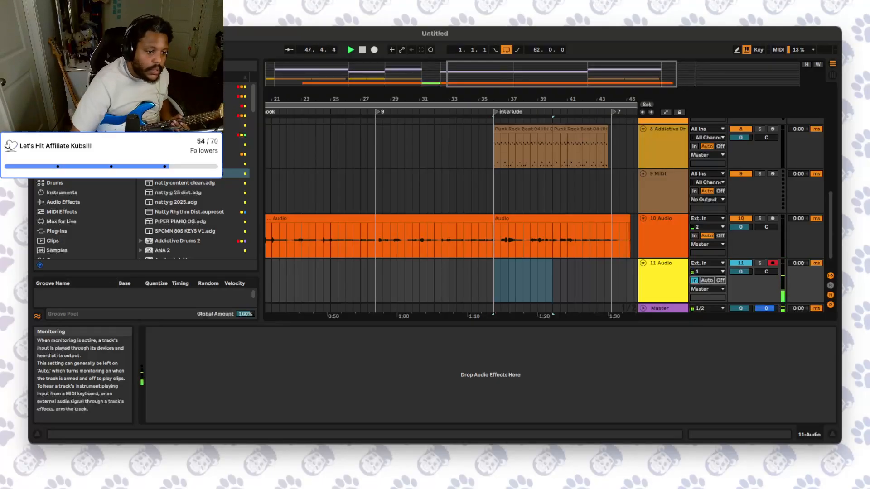
- Load the Suhr PT100 amp plug-in onto the 11 Audio track
scroll(190, 217, "down", 5)
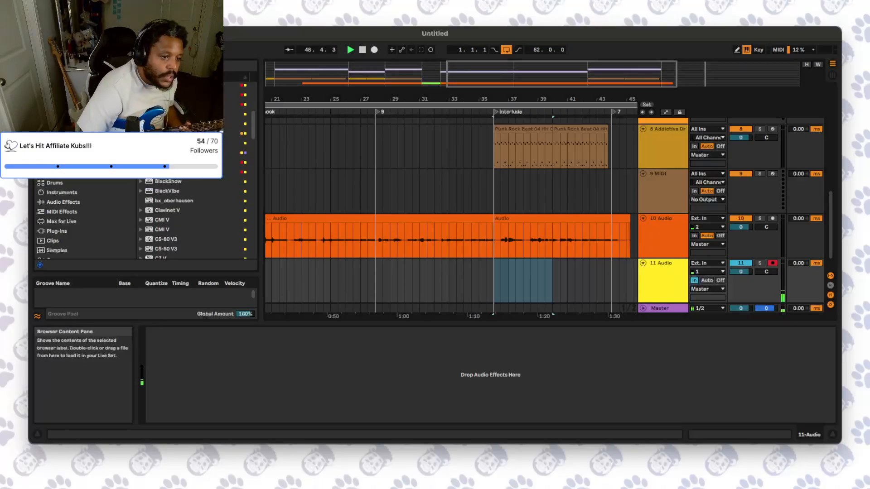
scroll(190, 217, "down", 10)
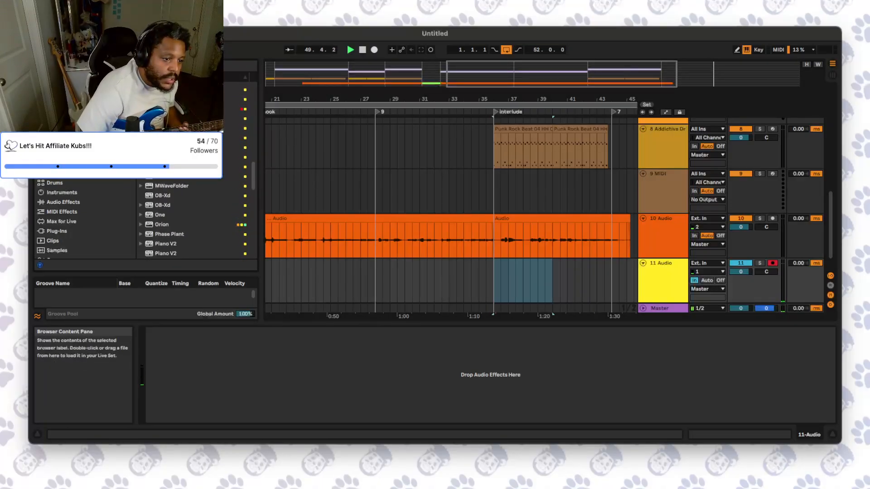
scroll(190, 217, "down", 10)
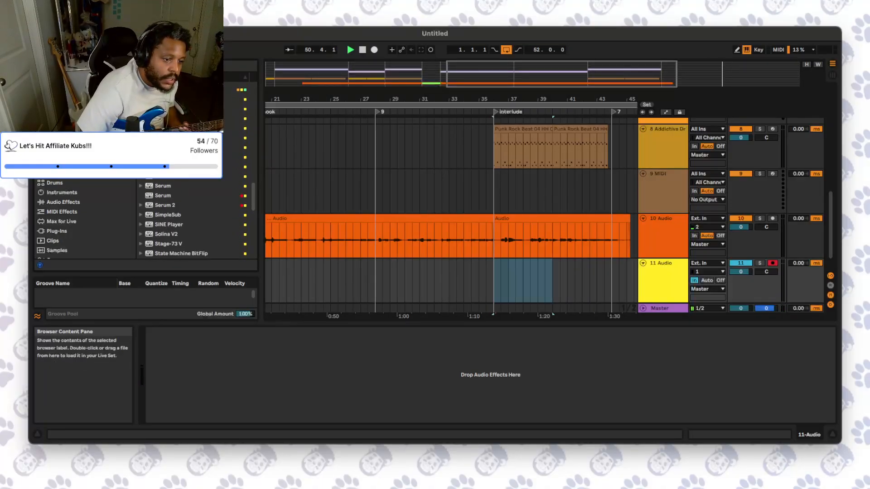
scroll(191, 218, "down", 8)
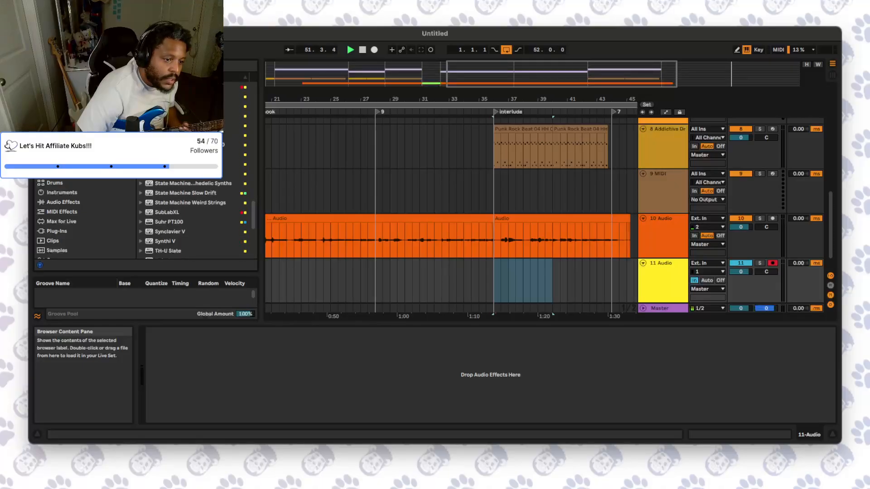
scroll(190, 218, "down", 1)
double_click(182, 218)
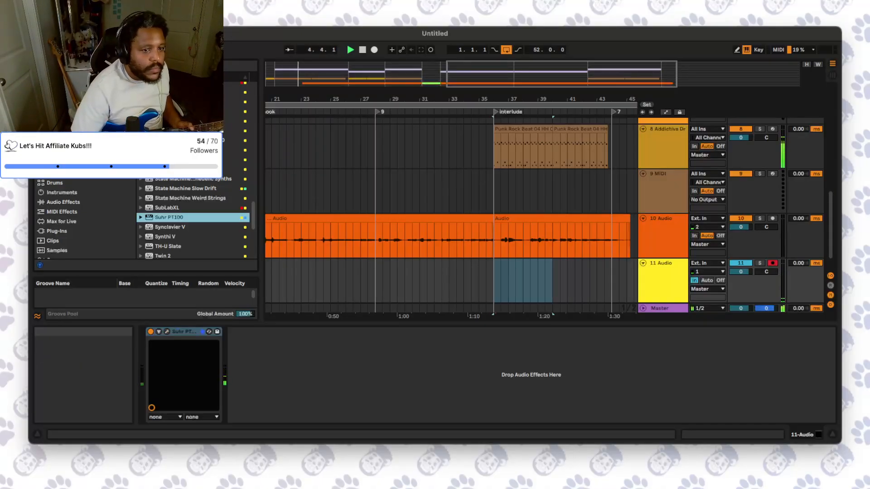
- Record a take on the 11 Audio track from bar 1 to about bar 16, and set the track's monitoring to Off
key("F9")
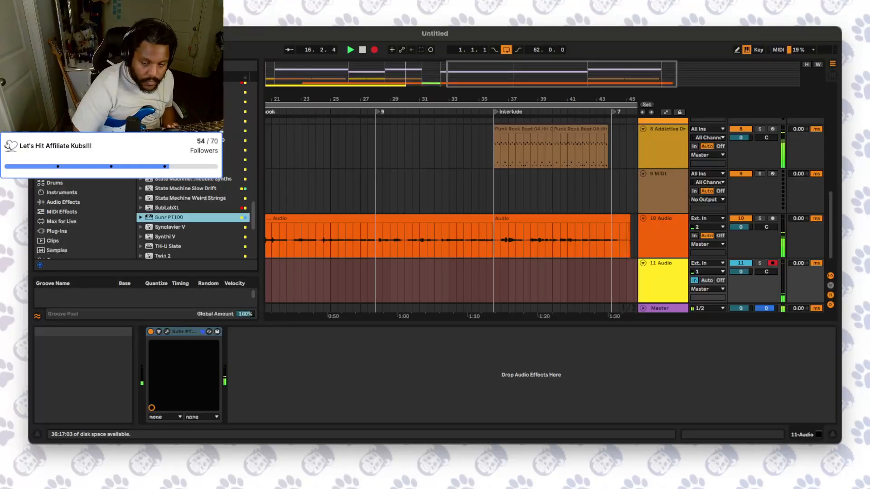
key("space")
left_click_drag(494, 73, 394, 50)
left_click(707, 280)
left_click(720, 280)
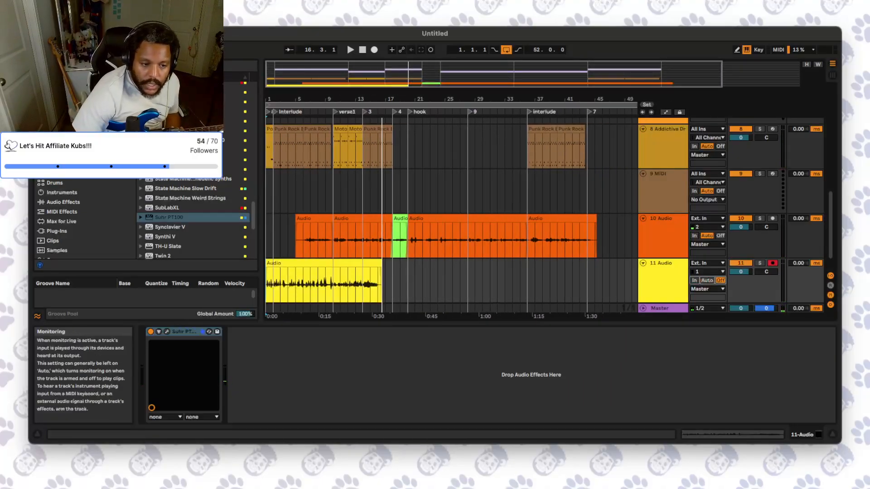
- Split the recorded clip on 11 Audio at bars 2 and 10, and delete the part after bar 10
left_click_drag(333, 285, 288, 285)
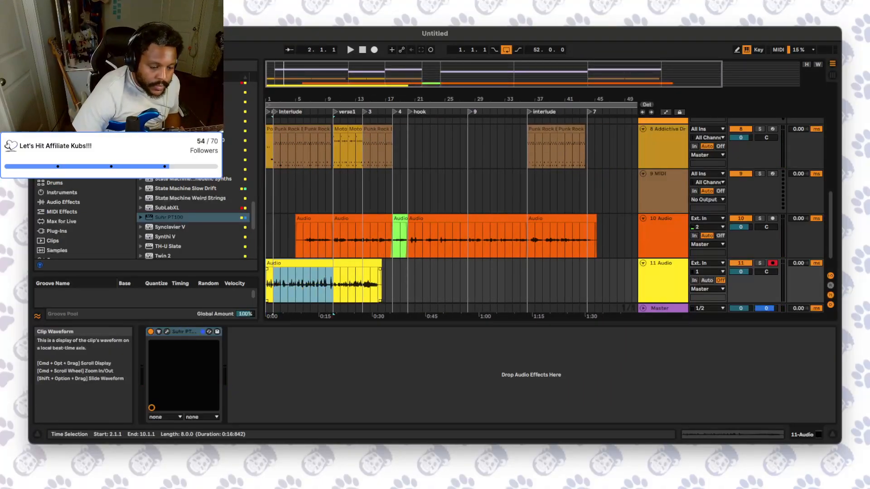
key("super+e")
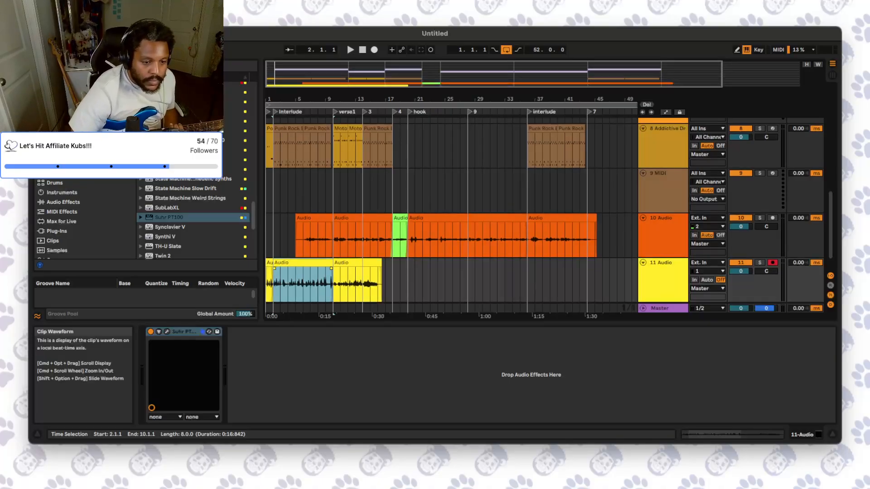
left_click(356, 263)
key("Delete")
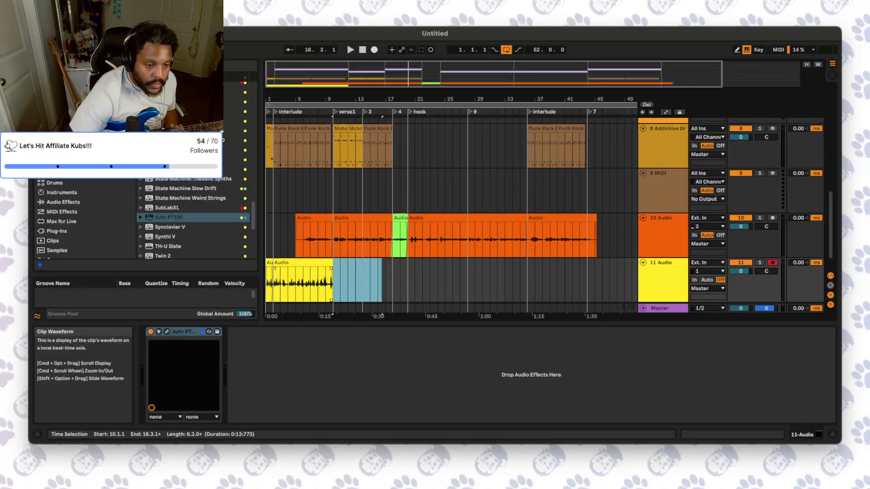
- Copy the bar 2 to 10 clip on 11 Audio to bar 36, where the second interlude starts
left_click(301, 263)
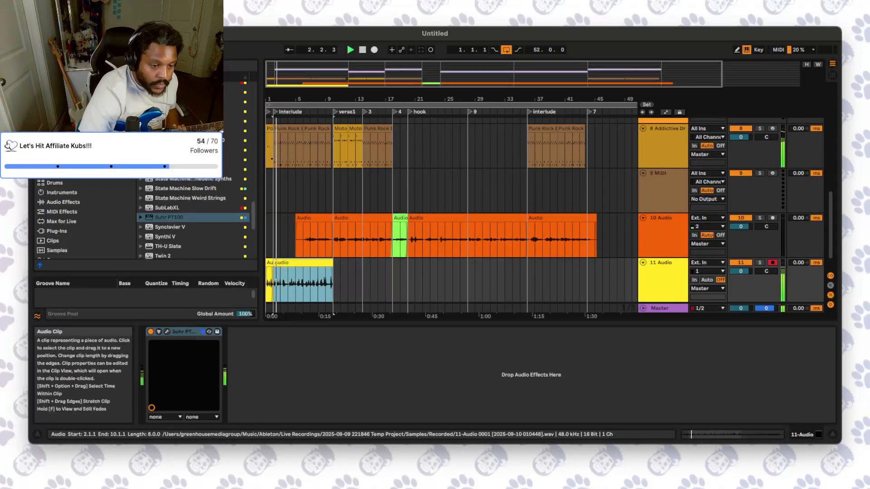
scroll(451, 213, "right", 3)
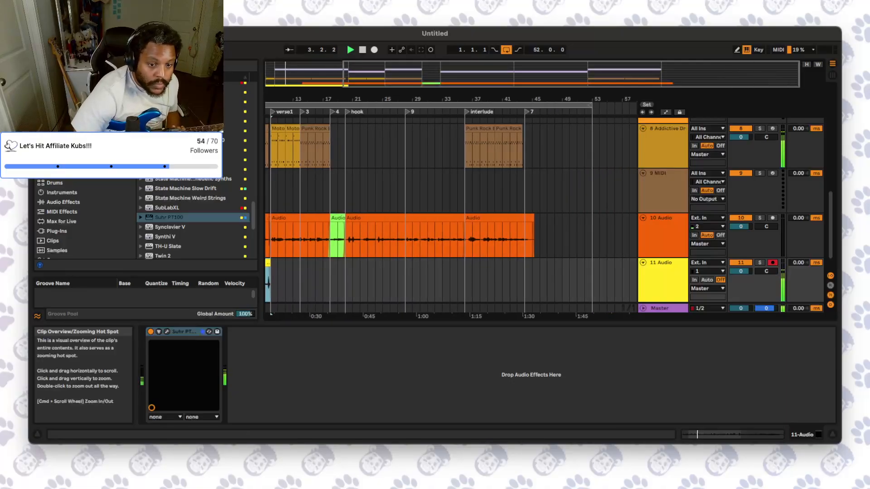
left_click(465, 284)
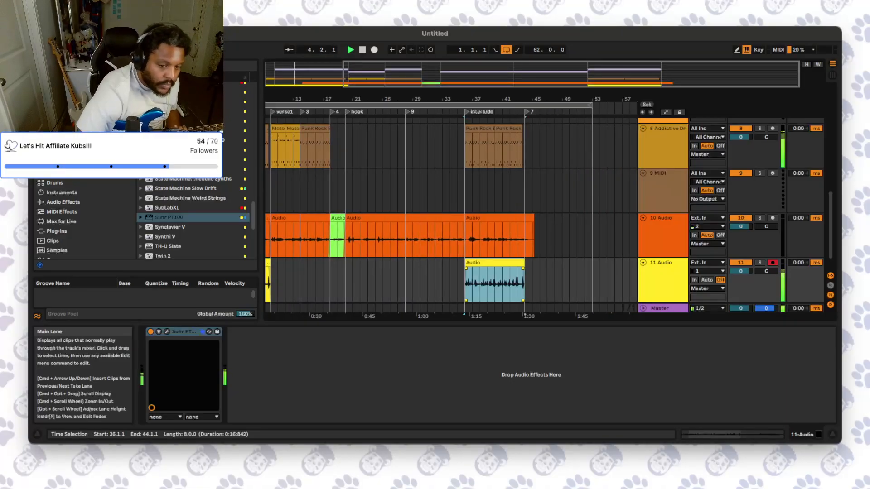
key("super+v")
scroll(451, 213, "up", 1)
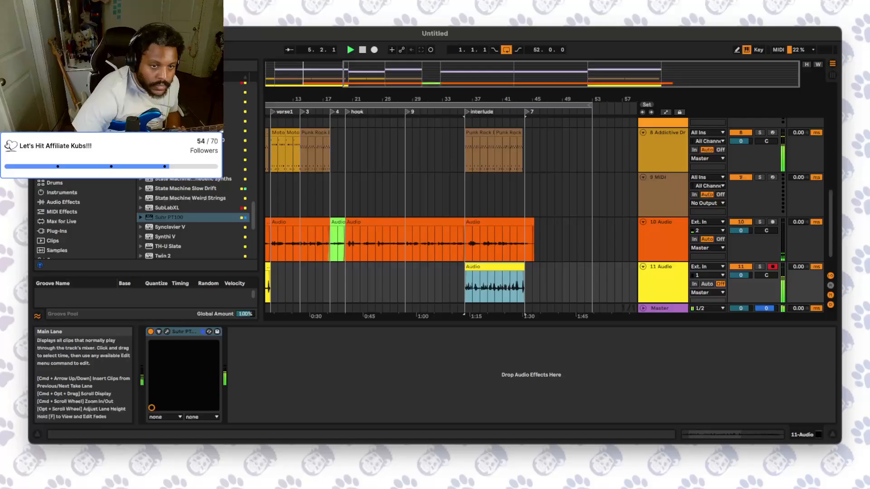
scroll(452, 213, "left", 3)
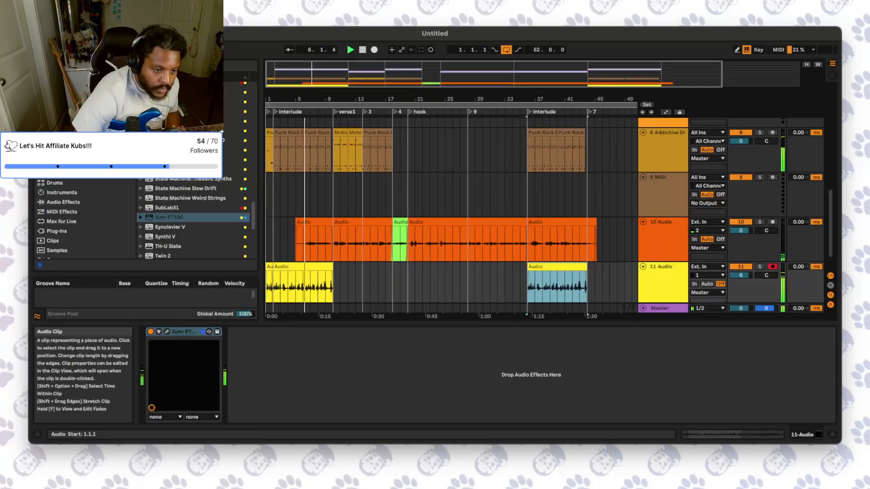
- Rename the 11 Audio track as guitar solo and disarm it
left_click(269, 267)
left_click(663, 276)
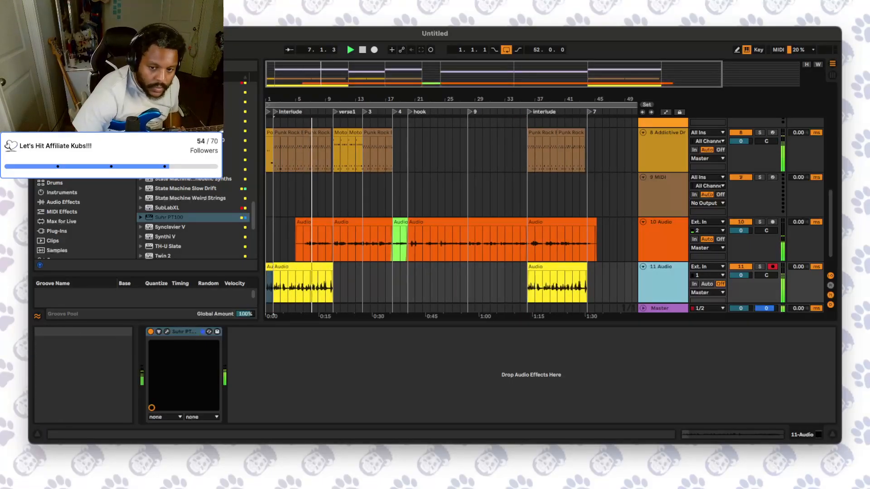
key("super+r")
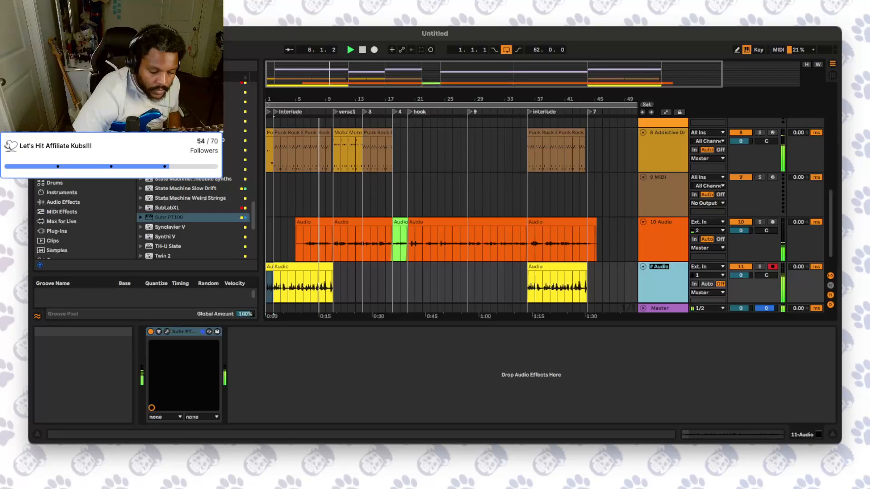
type("guitar solo")
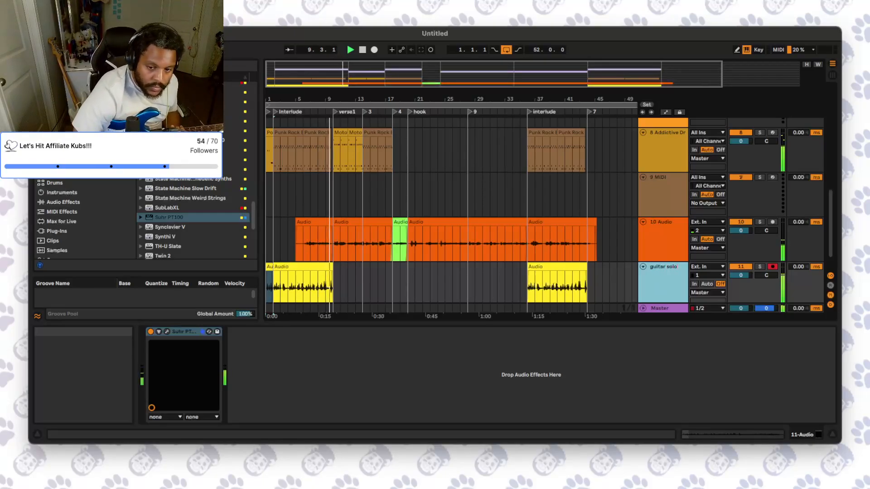
key("Return")
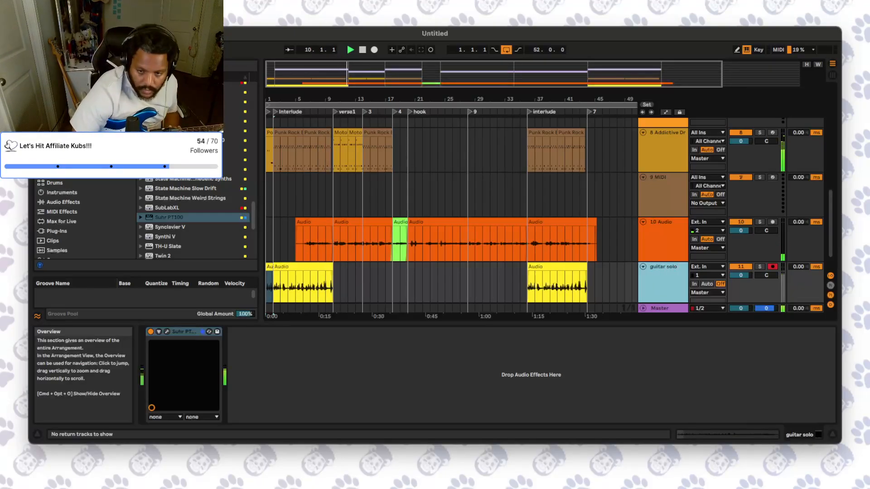
left_click(772, 266)
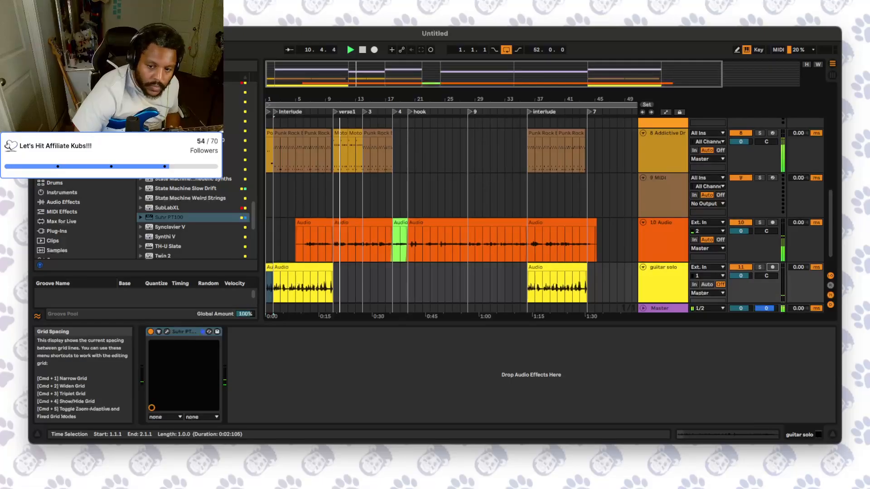
- Add a locator at bar 32, between locator 9 and the second interlude, and place the insert mark there
scroll(562, 272, "up", 2)
scroll(453, 215, "up", 8)
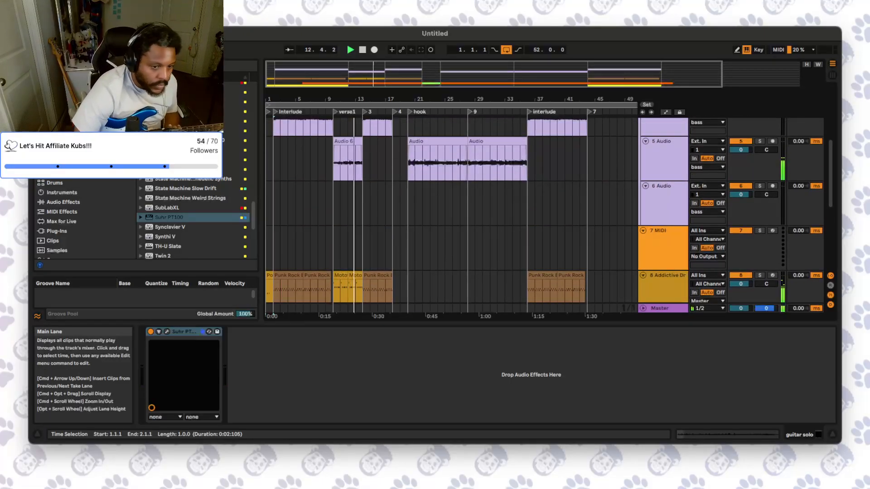
left_click_drag(335, 75, 335, 158)
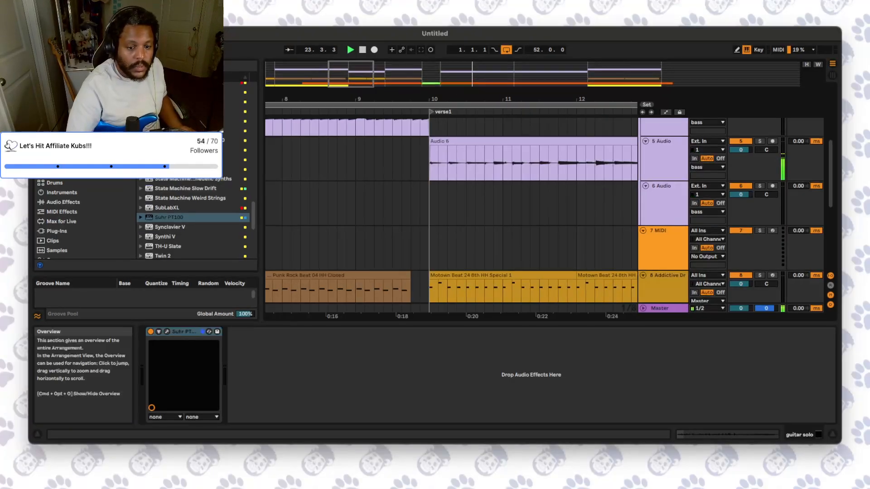
left_click_drag(408, 74, 480, 56)
scroll(453, 215, "down", 5)
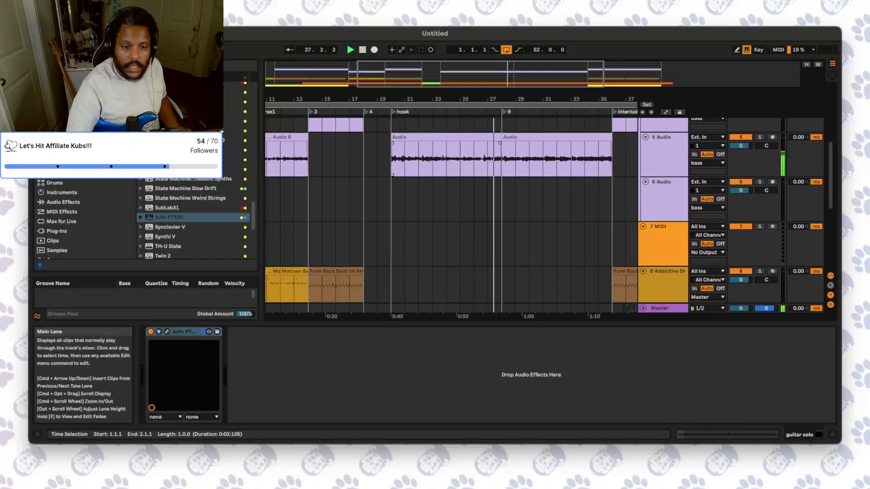
scroll(453, 216, "up", 3)
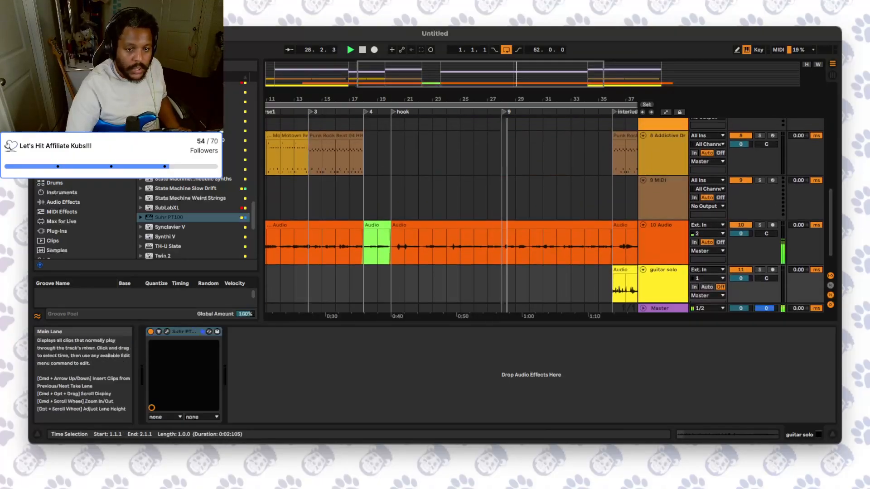
scroll(453, 215, "up", 5)
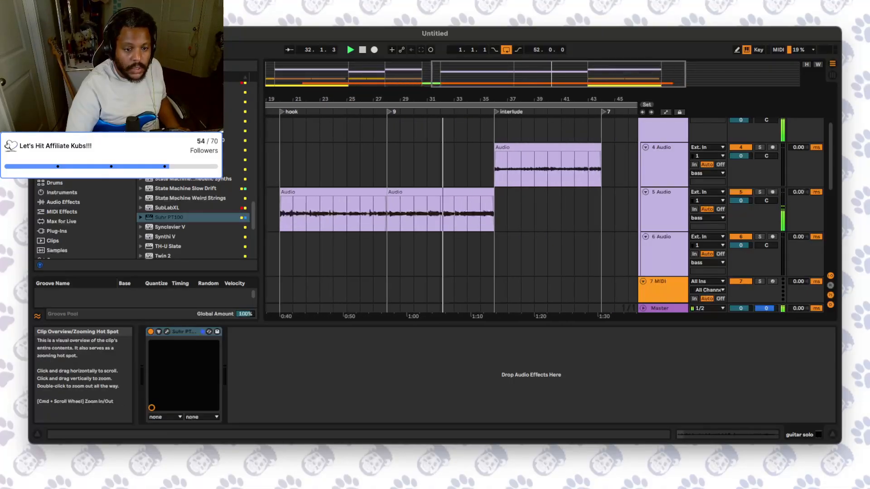
left_click(647, 105)
left_click(441, 165)
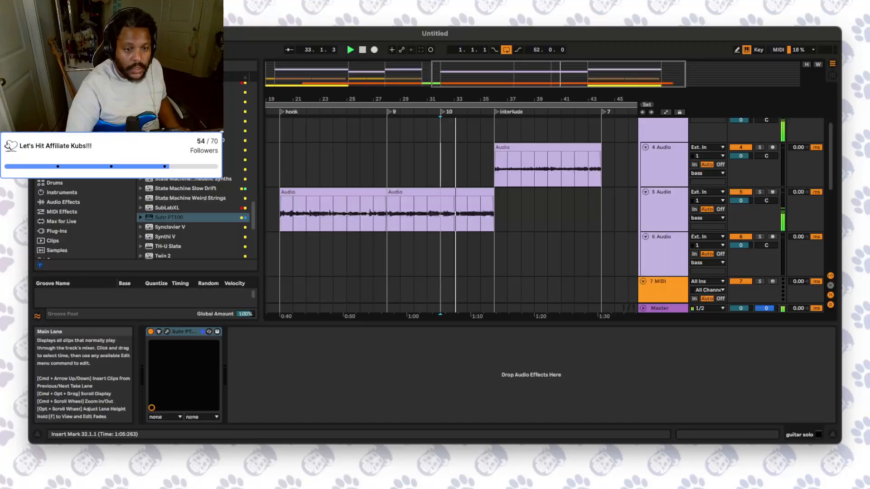
- Play the arrangement from bar 10, where verse1 starts
scroll(441, 181, "down", 2)
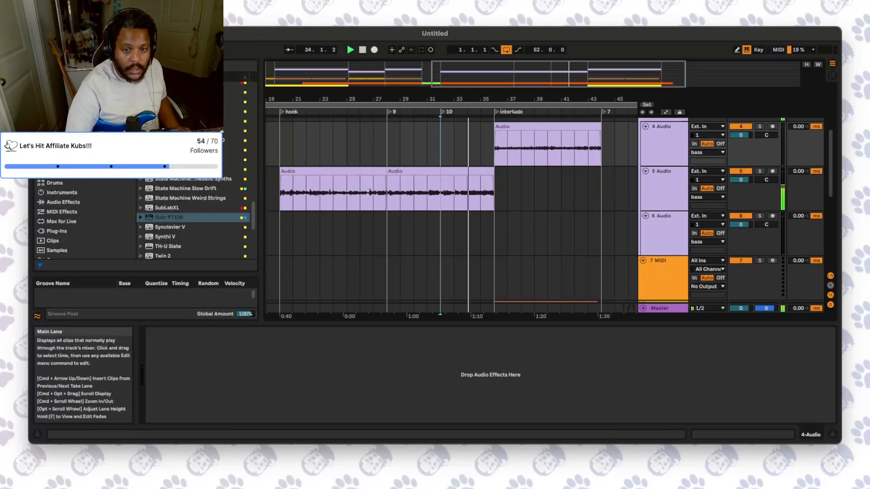
left_click_drag(559, 74, 468, 64)
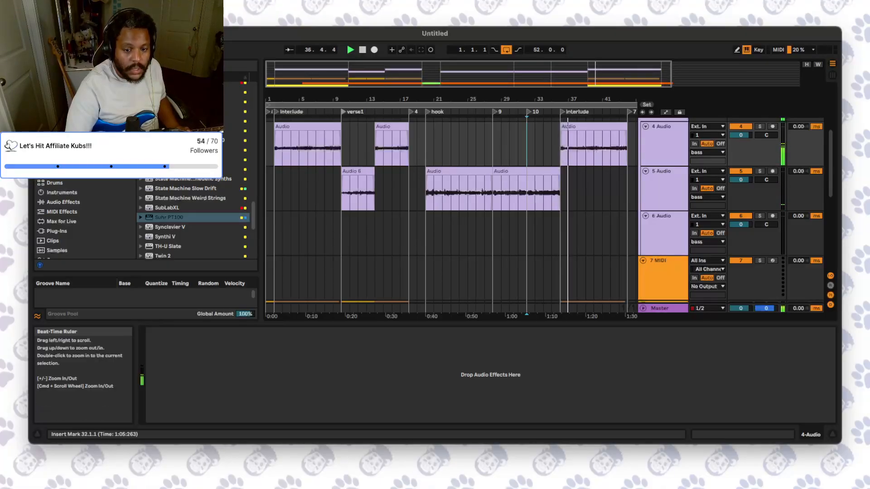
scroll(451, 213, "down", 5)
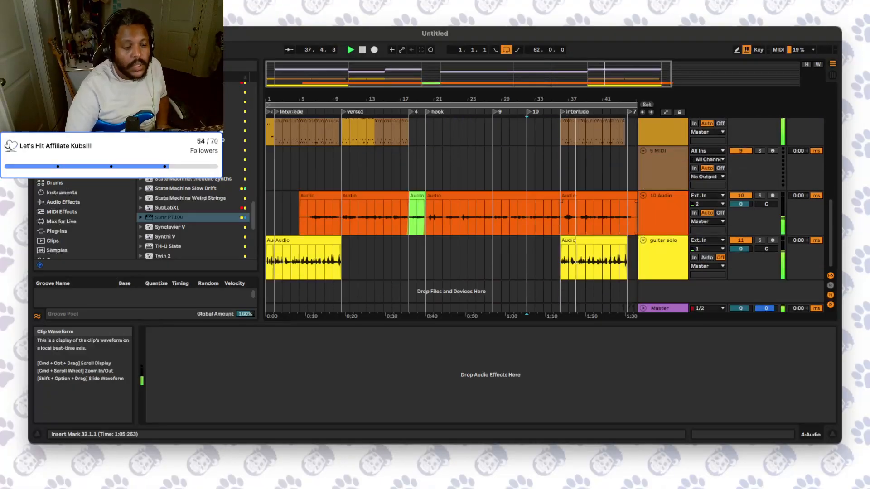
scroll(451, 213, "up", 1)
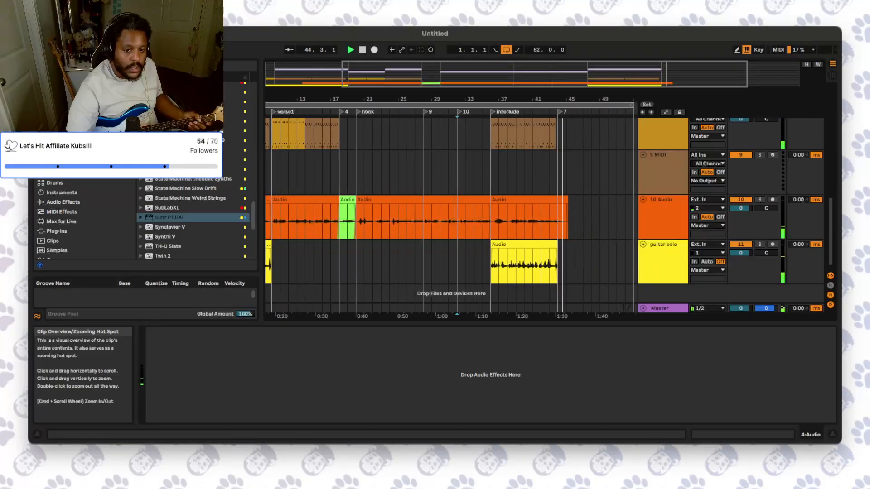
scroll(450, 218, "left", 5)
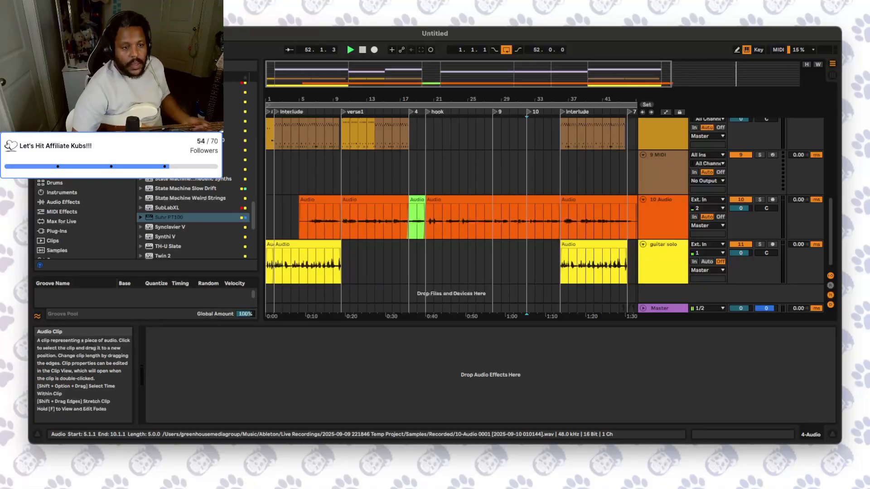
left_click(342, 172)
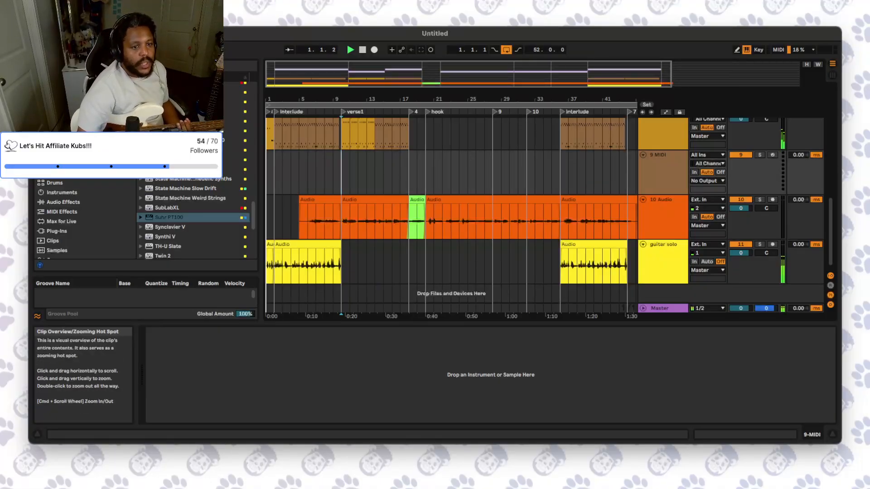
left_click(350, 50)
- Insert two new audio tracks directly below the 6 Audio track in the bass group
scroll(453, 213, "up", 10)
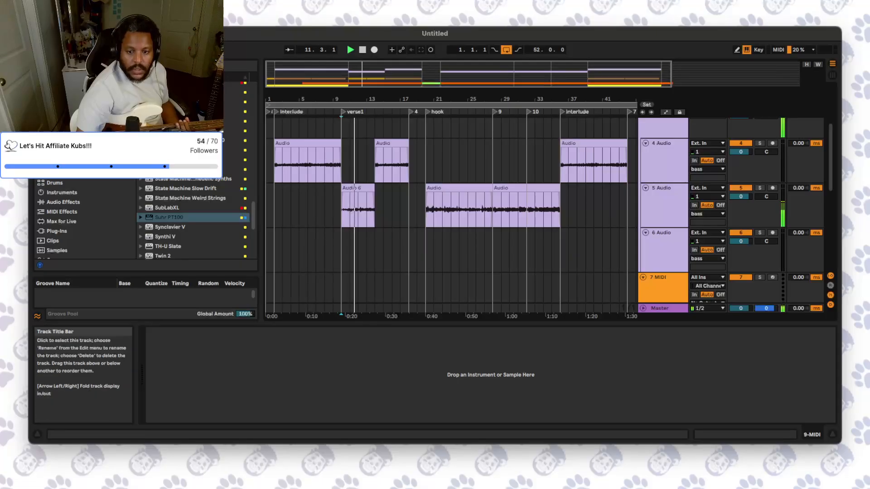
left_click(663, 243)
key("super+t")
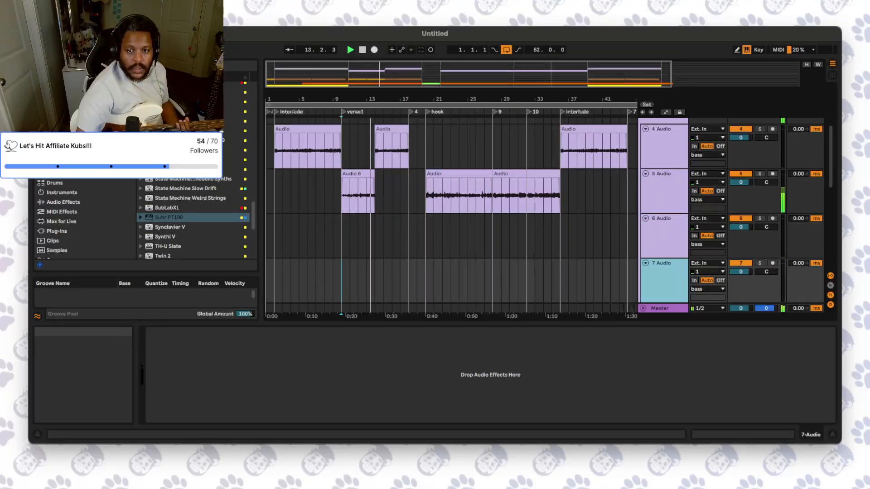
key("super+t")
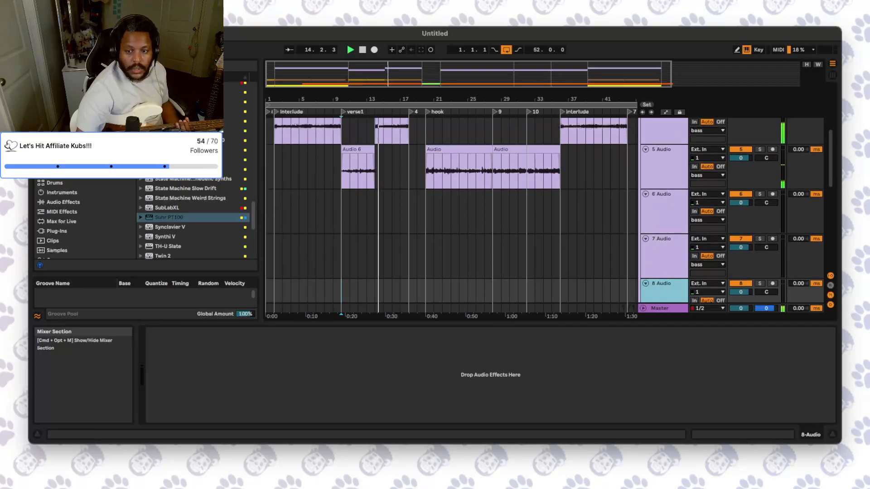
- Arm the 6 Audio track for recording and loop bars 10 to 15 of the verse1 section
left_click(772, 200)
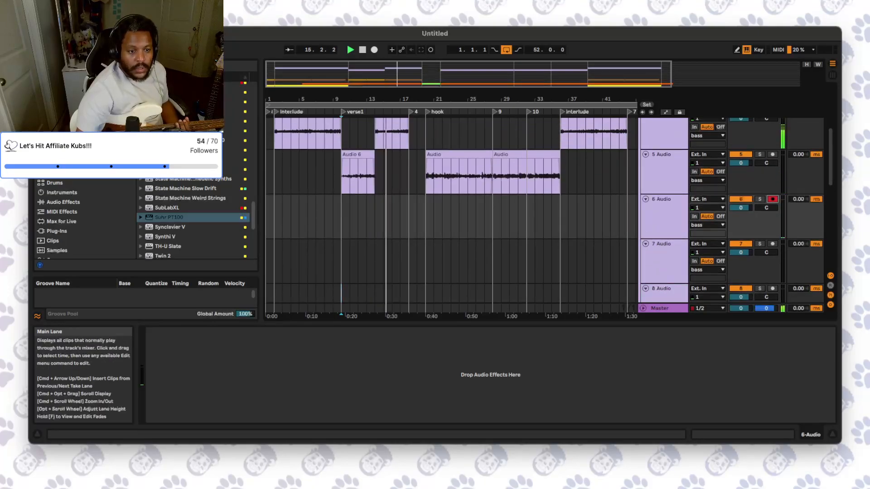
key("plus")
key("plus")
key("plus")
key("plus")
left_click_drag(342, 218, 495, 217)
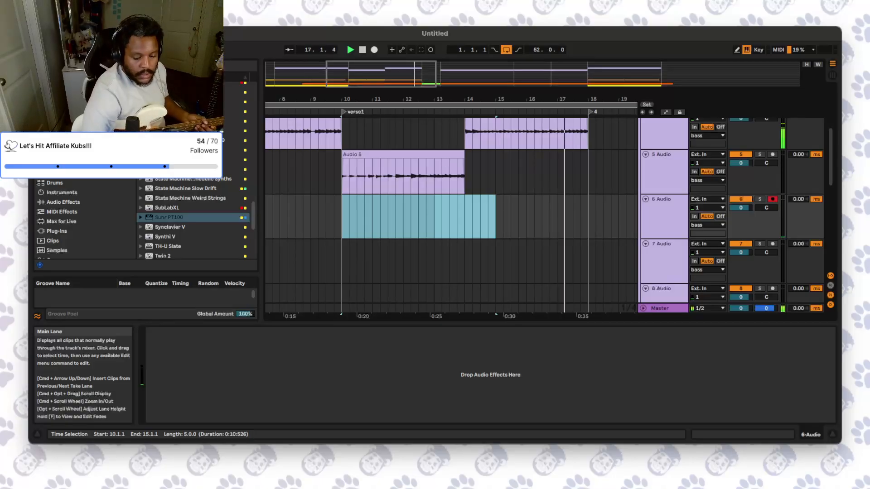
key("super+l")
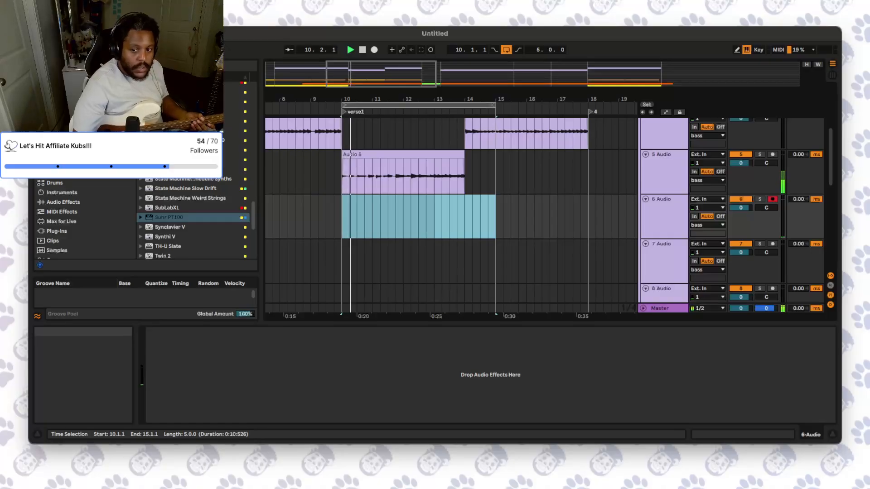
- Play the looped verse1 section from insert mark 9.3.1, just before the Audio 6 clip
left_click(326, 172)
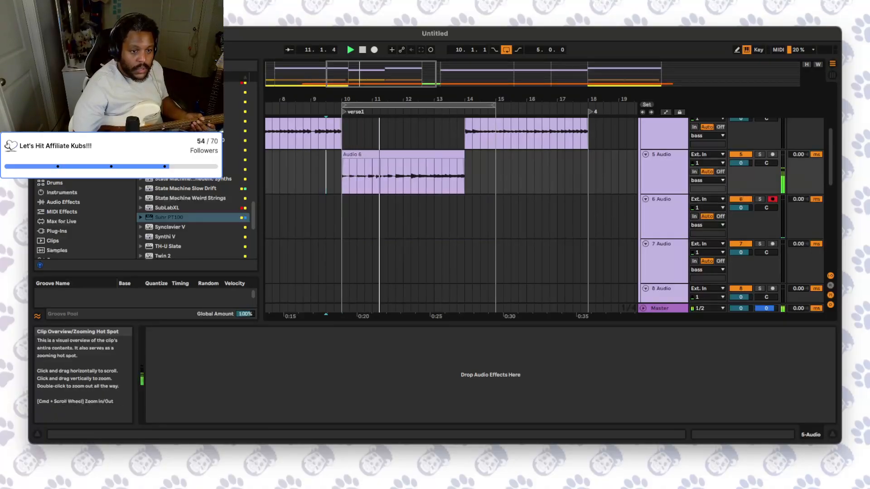
left_click(351, 50)
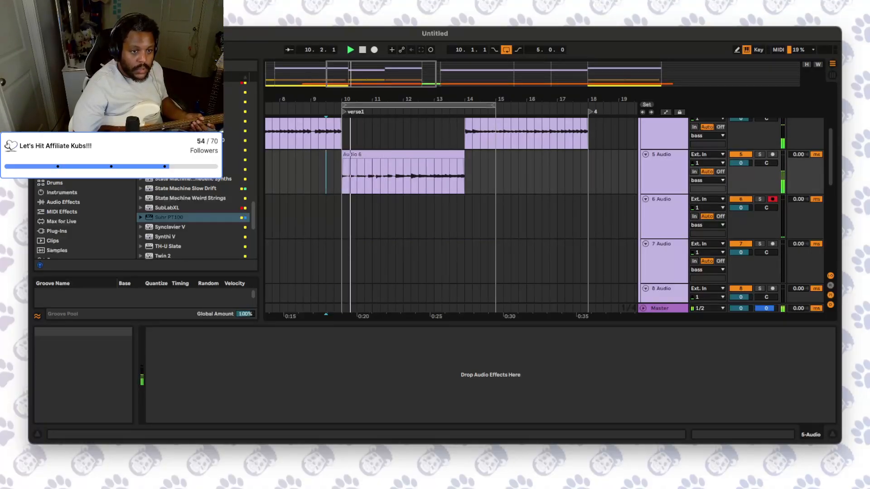
left_click(350, 50)
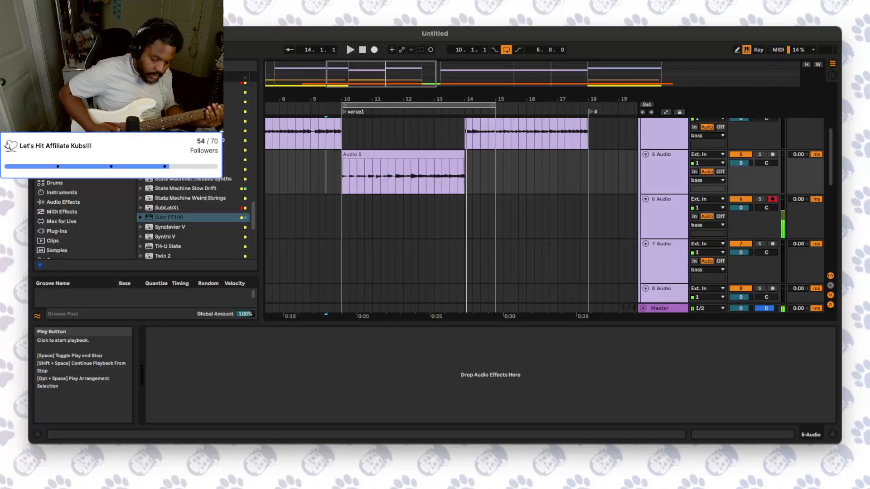
key("space")
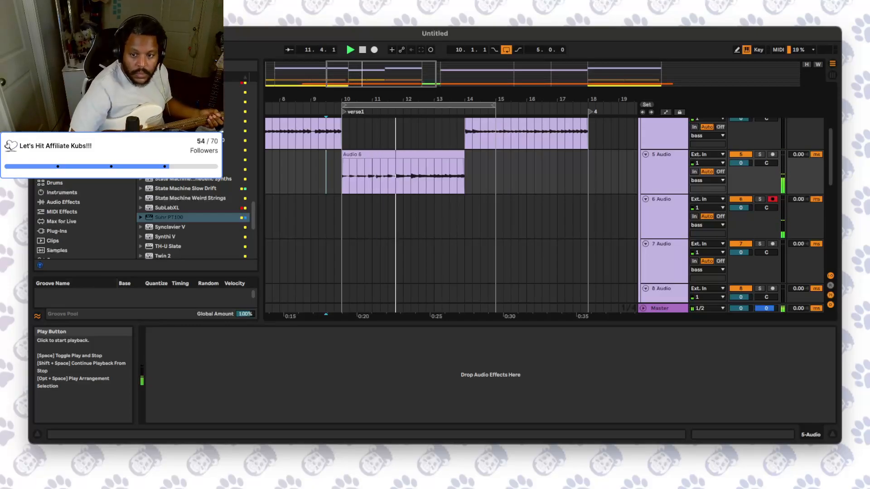
- Solo the 5 Audio track, raise the Master volume to 6.0, and play from bar 10
left_click(759, 155)
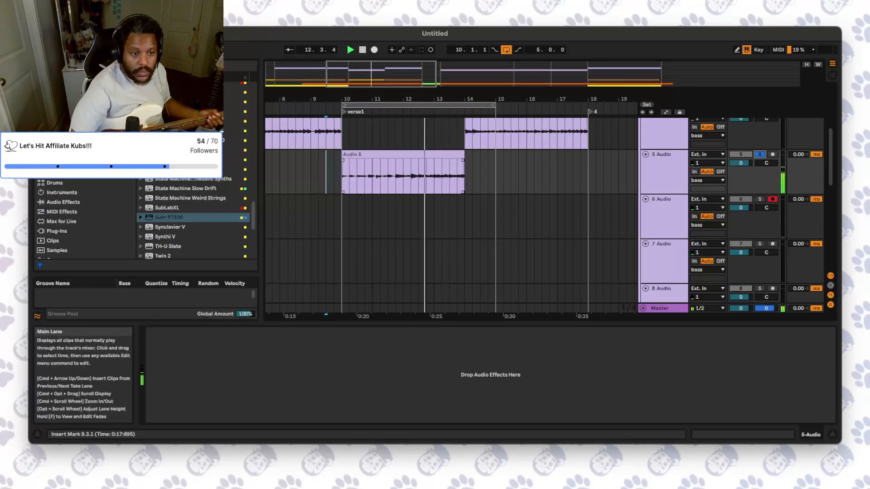
left_click(343, 175)
left_click(350, 49)
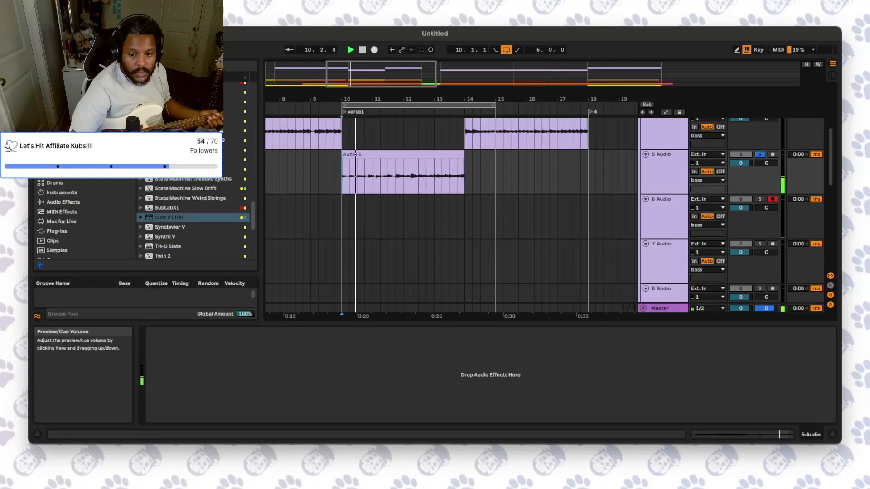
left_click(741, 308)
left_click_drag(741, 309, 741, 280)
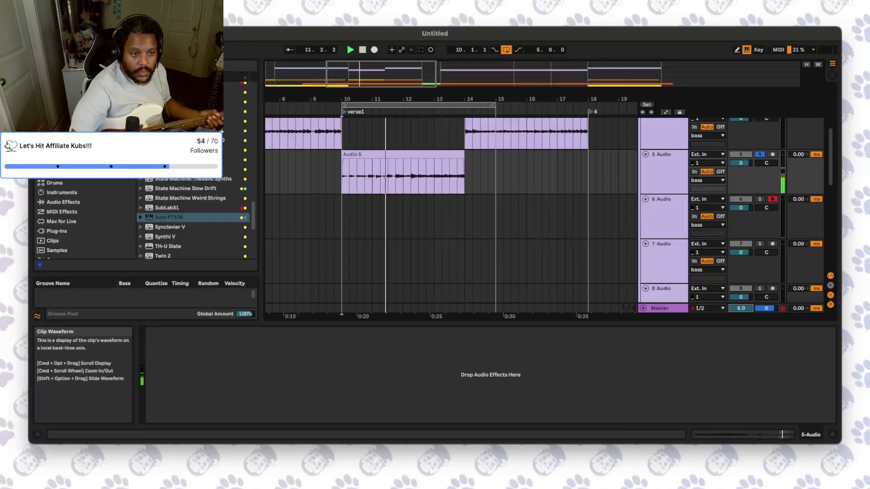
left_click(351, 50)
left_click(350, 50)
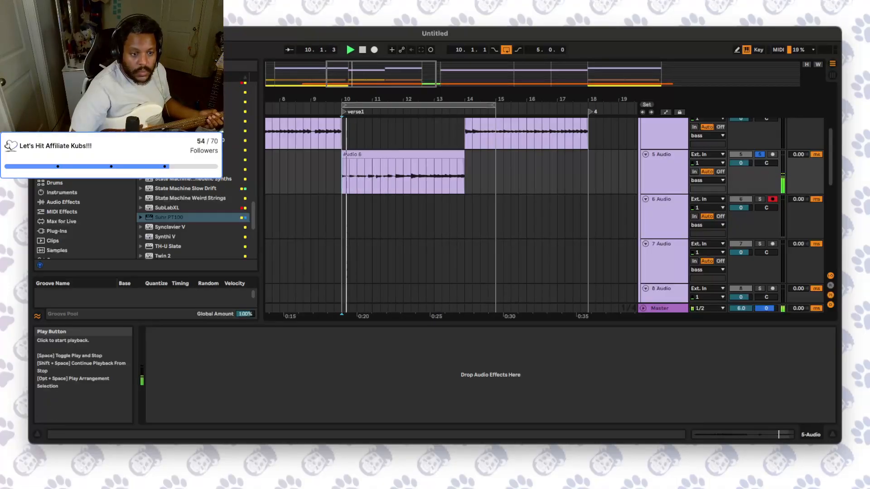
- Solo the 6 Audio track as well and play the verse1 loop from bar 10 to rehearse the part
left_click(350, 50)
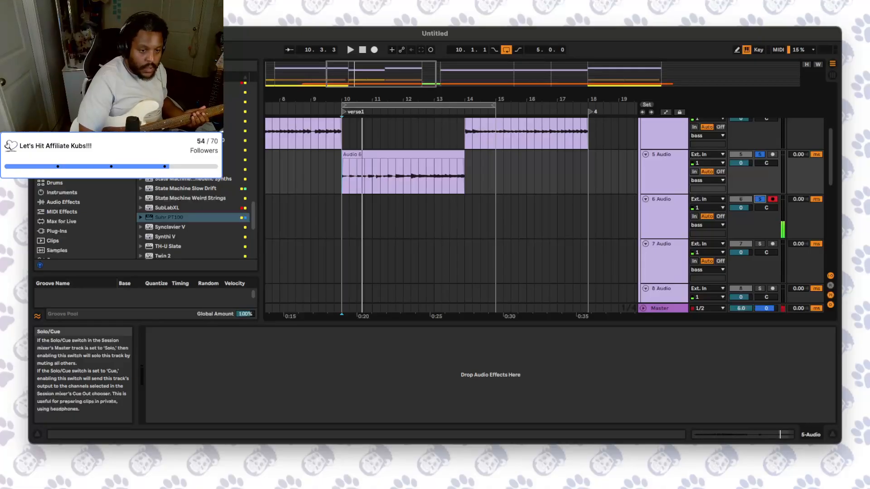
key("space")
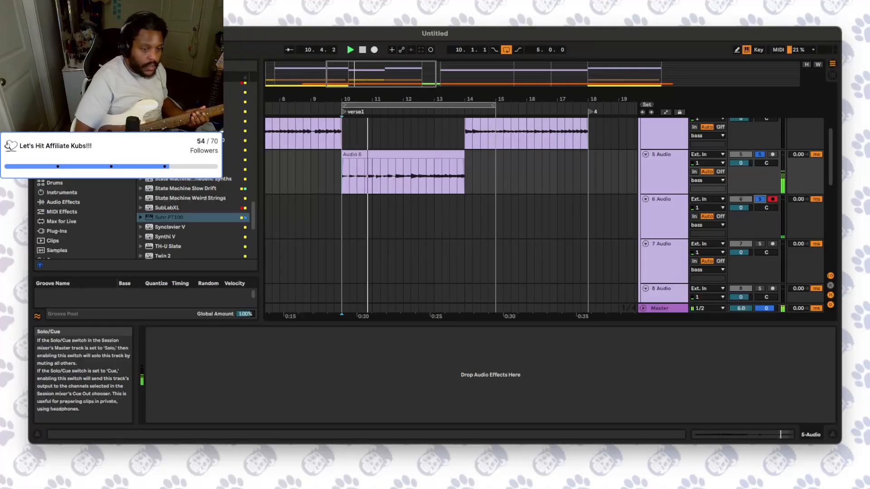
key("space")
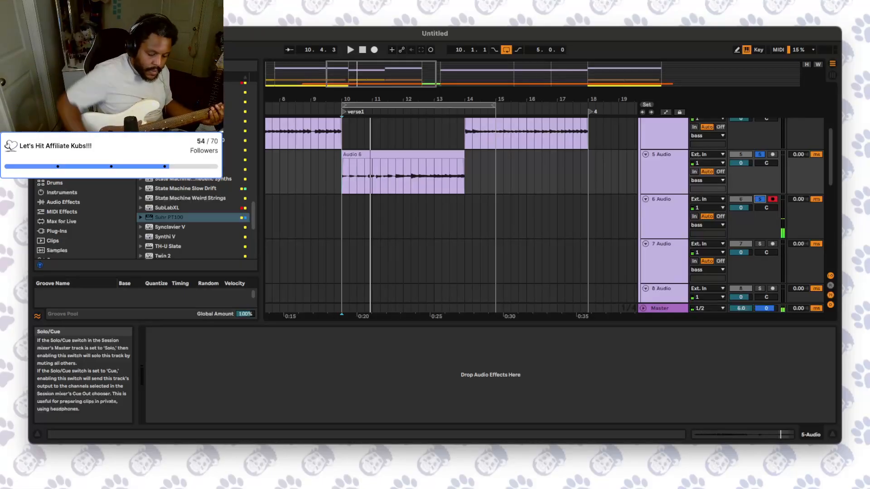
key("space")
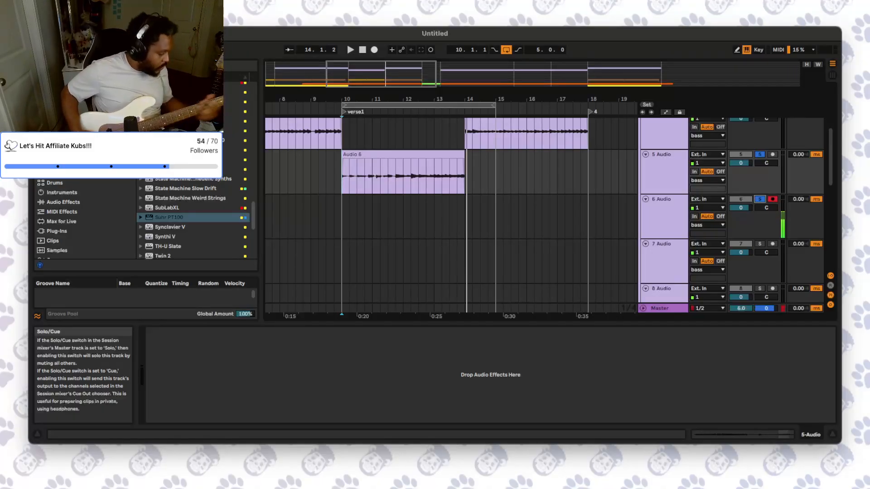
key("space")
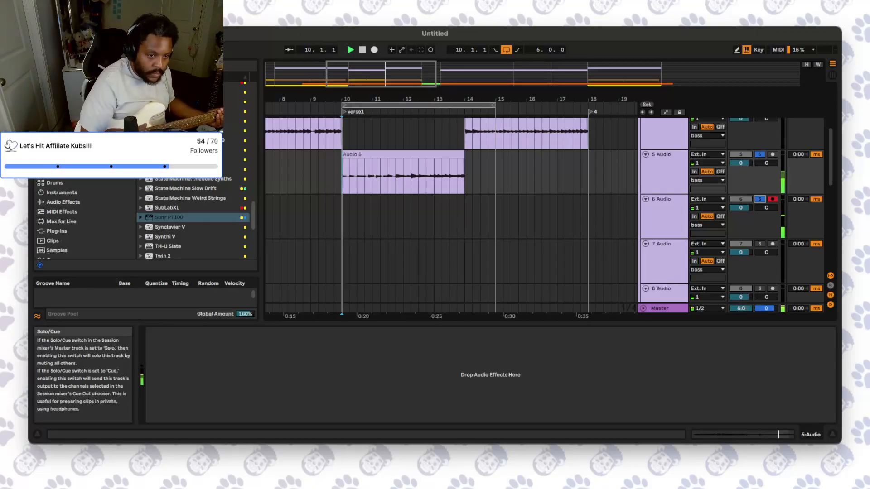
key("space")
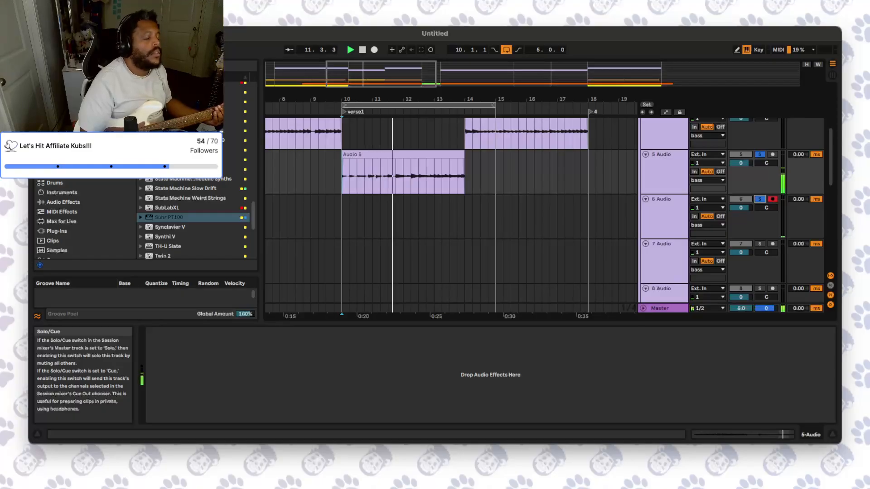
left_click(350, 49)
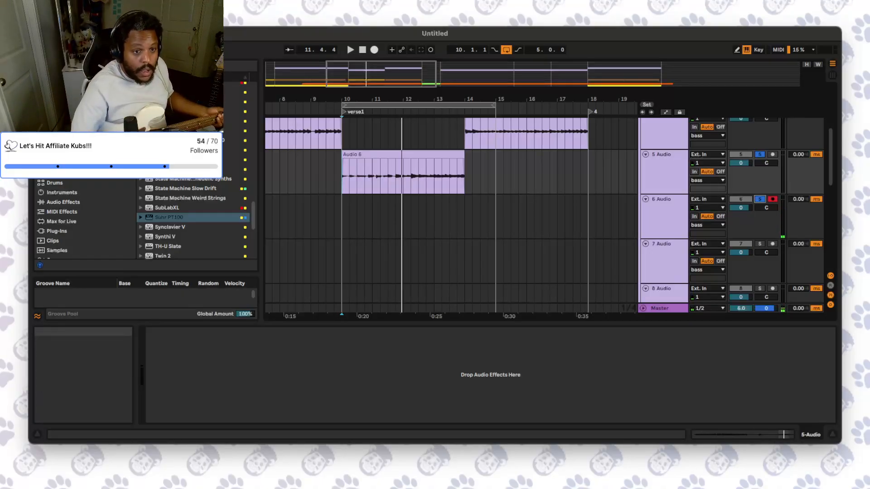
- Record a take on the 6 Audio track from bar 10 and move the clip down to the 7 Audio track
left_click(374, 50)
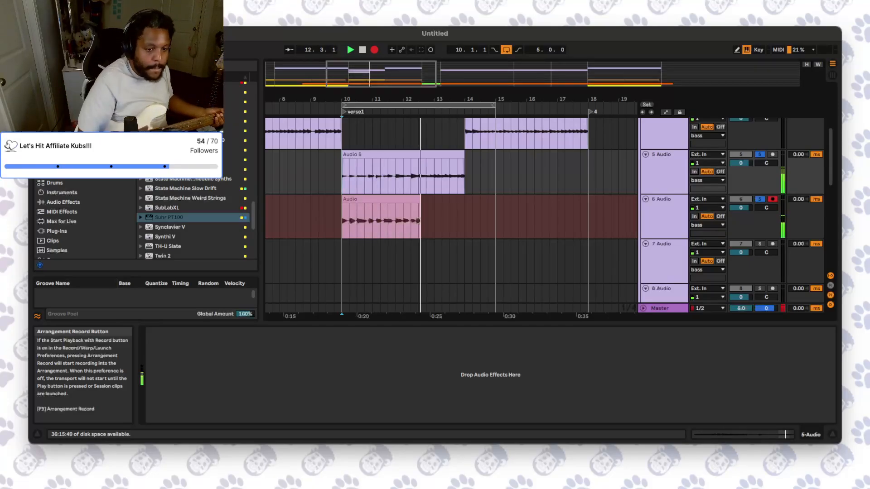
key("space")
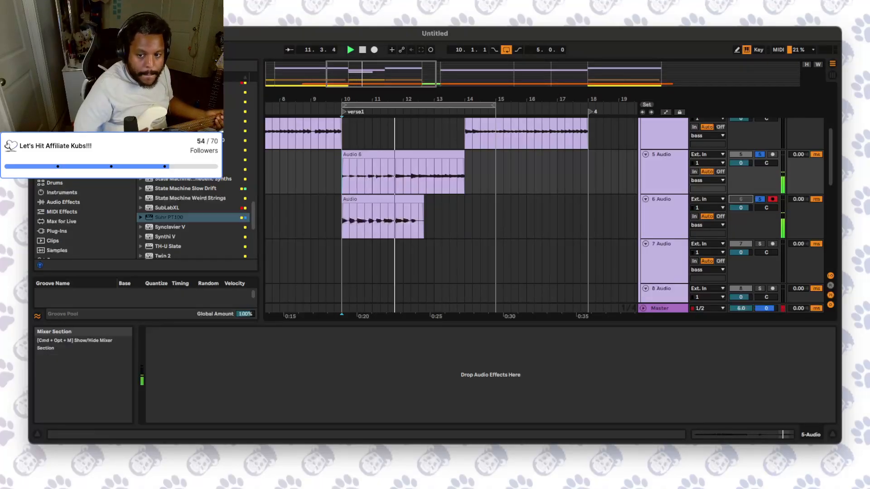
left_click(773, 244)
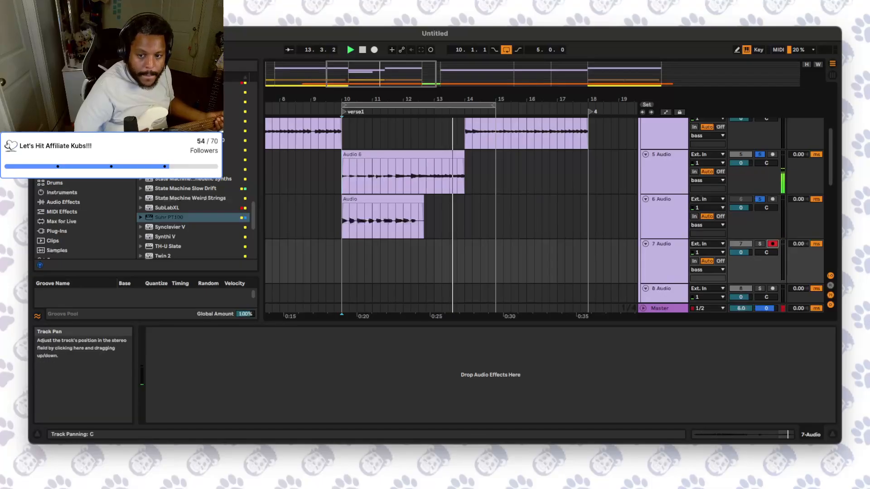
left_click_drag(383, 200, 383, 245)
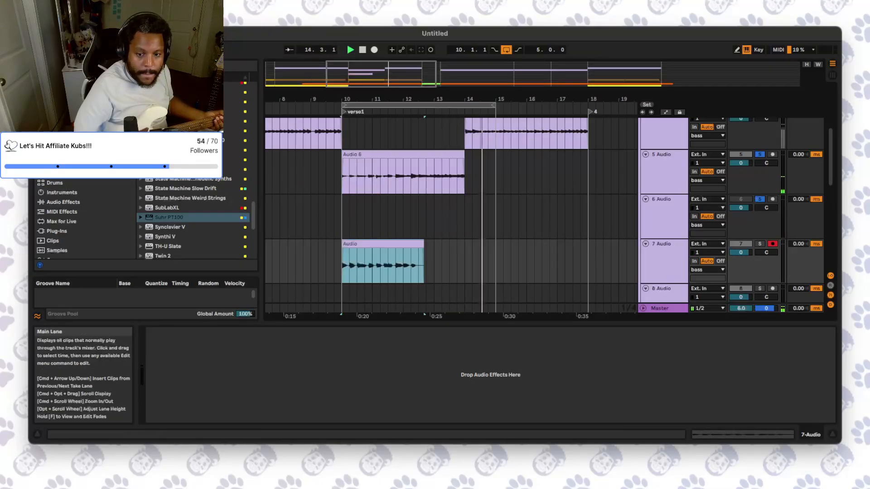
- Insert several more audio tracks below the 7 Audio track in the bass group to hold takes
scroll(664, 253, "down", 1)
key("super+t")
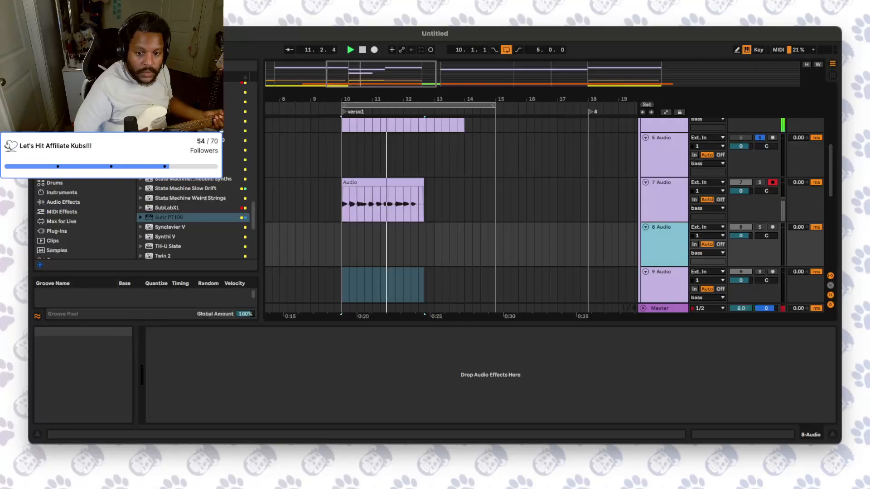
left_click(664, 238)
left_click(664, 281)
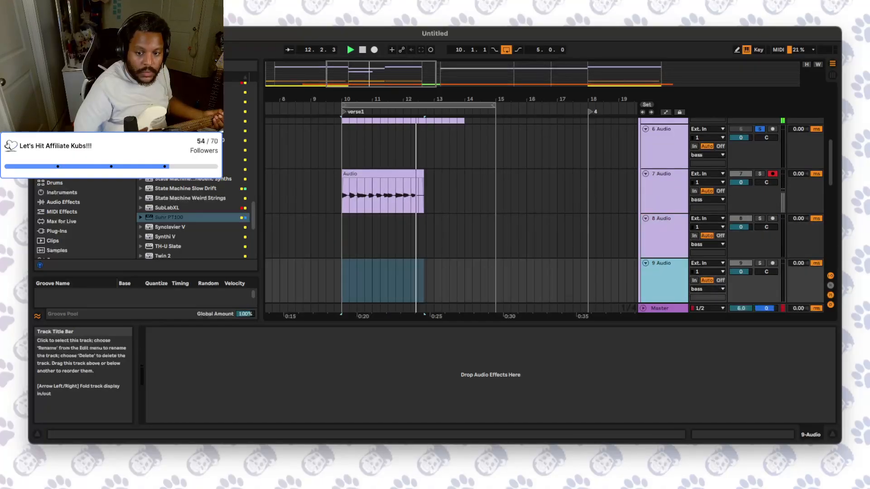
left_click(664, 239)
left_click(664, 281)
left_click(664, 239)
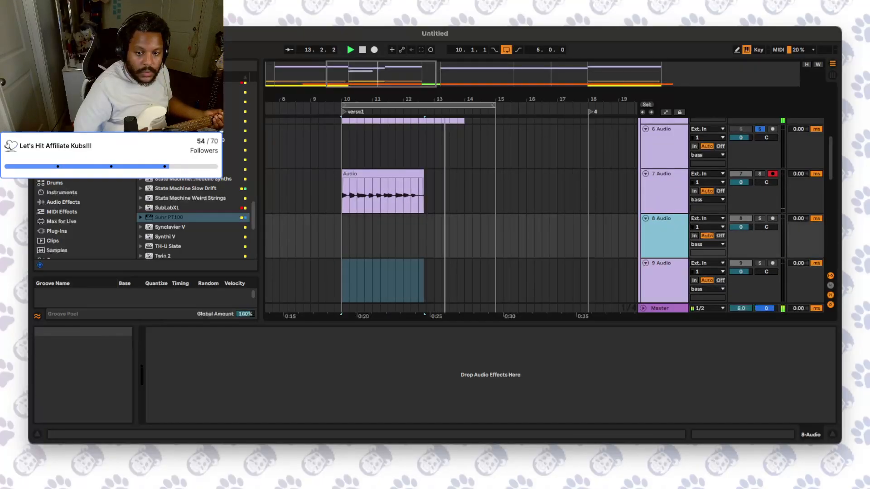
left_click(664, 281)
left_click(663, 239)
left_click(663, 280)
- Arm the 6 Audio track again and fold the tracks 7 Audio through 12 Audio
scroll(664, 271, "up", 2)
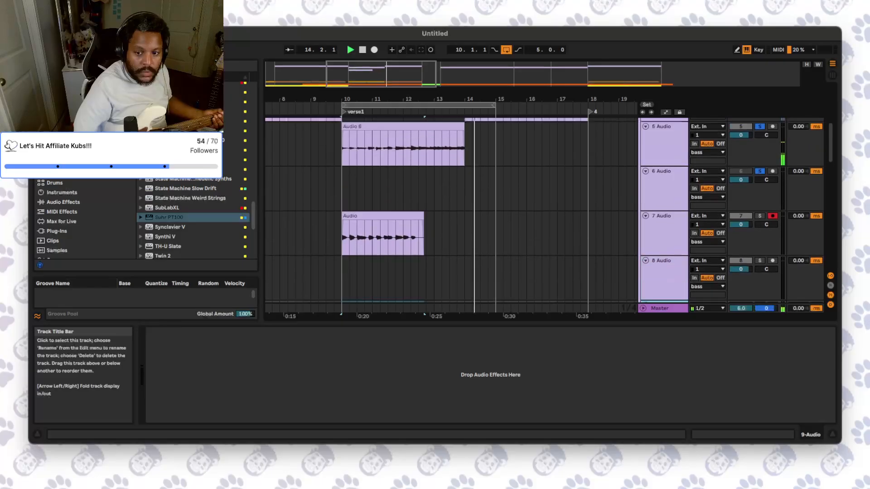
left_click(773, 171)
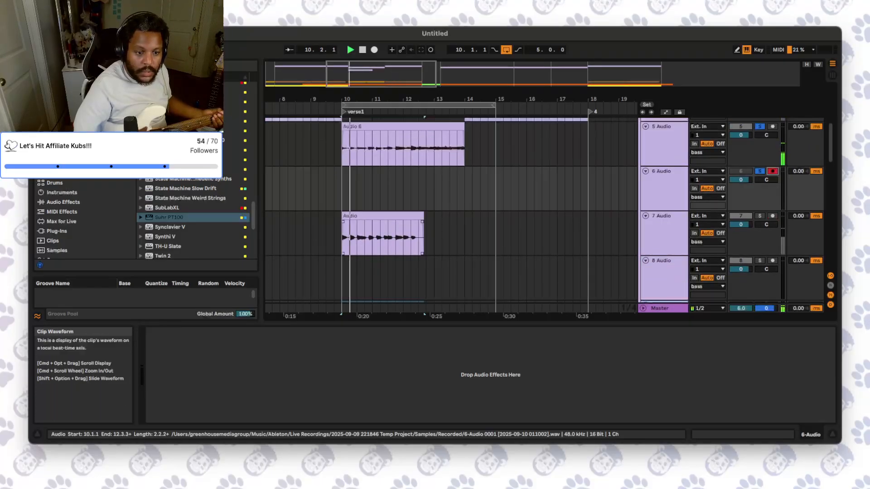
left_click(646, 216)
left_click(646, 226)
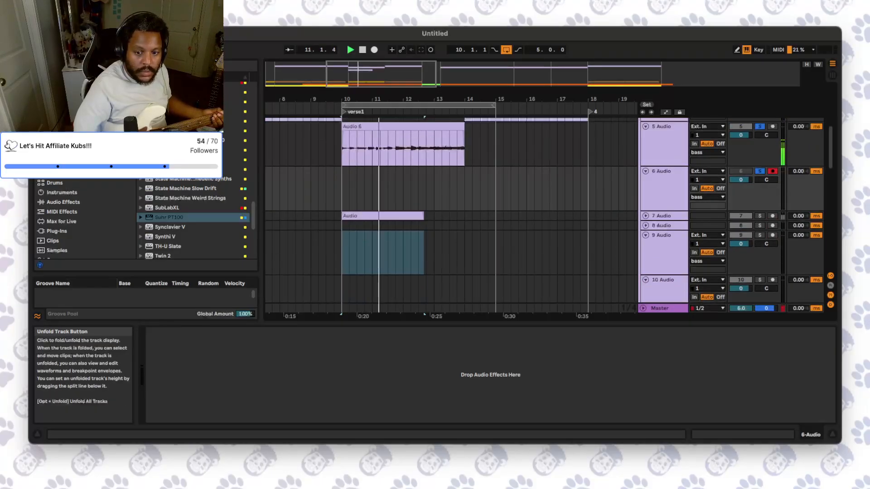
left_click(645, 235)
left_click(645, 245)
left_click(645, 255)
left_click(646, 265)
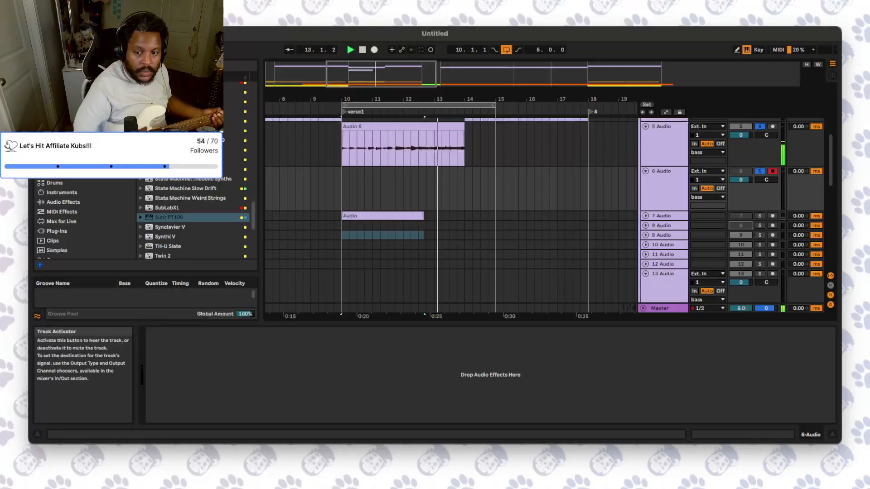
- Deactivate the tracks 7 Audio through 10 Audio and play the verse1 loop from bar 10
left_click(343, 188)
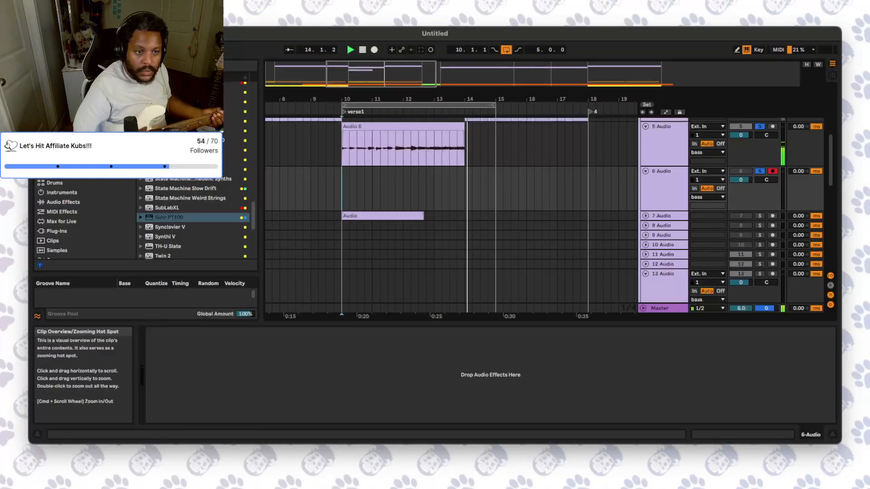
left_click(362, 50)
left_click(350, 50)
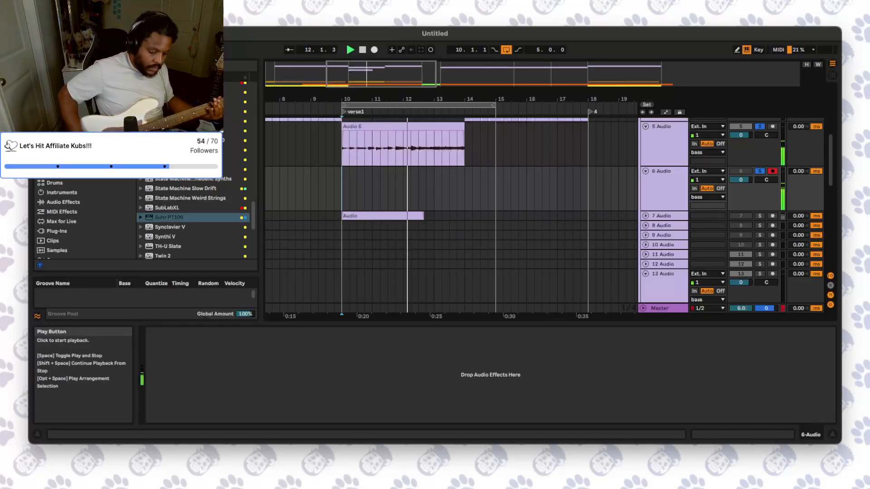
left_click(350, 50)
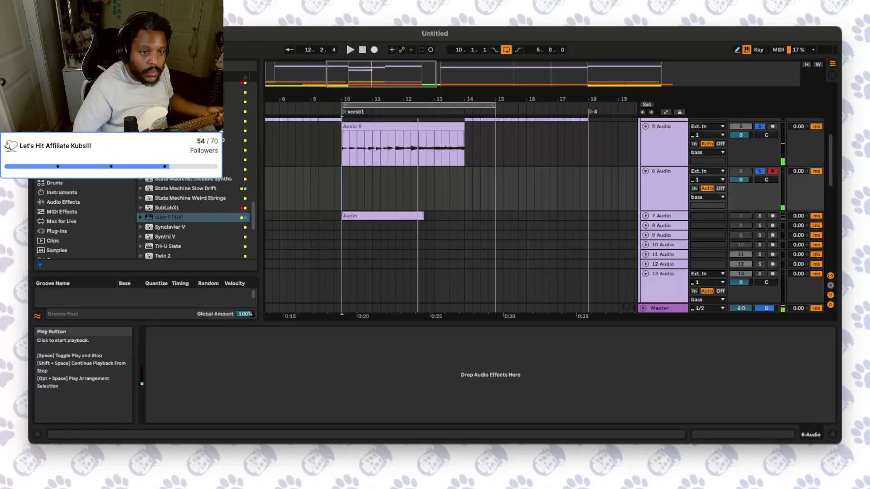
- Record a second take on the 6 Audio track from bar 10 and move the clip to the 8 Audio track
left_click(374, 49)
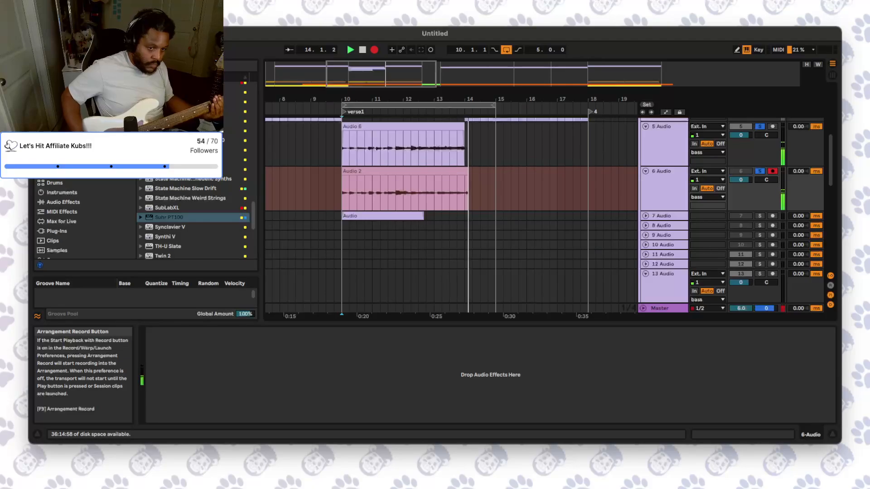
key("space")
key("space")
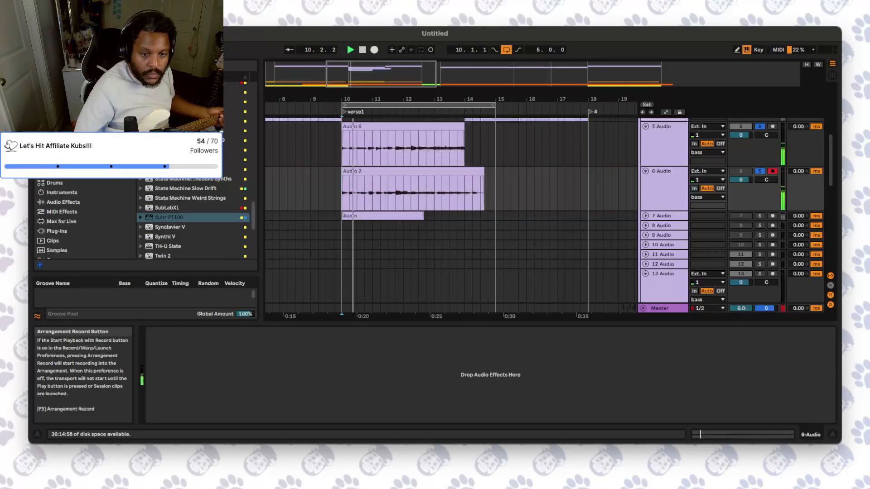
left_click_drag(385, 171, 385, 225)
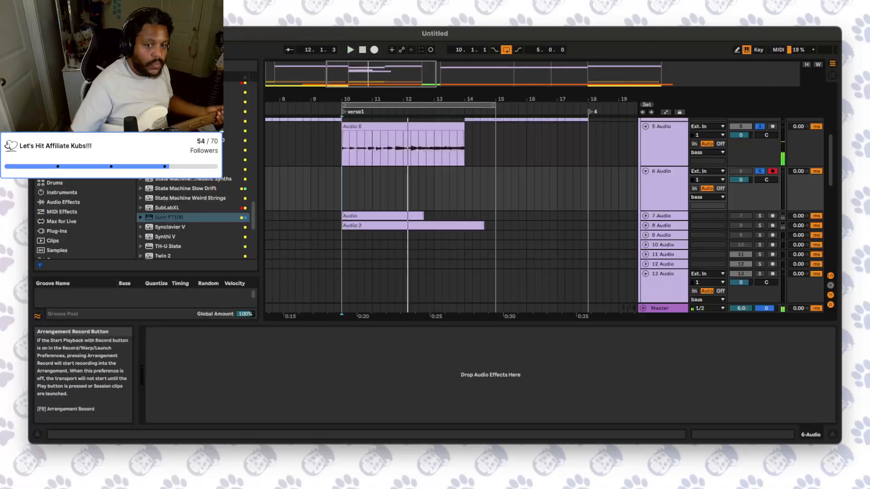
- Record a third take on the 6 Audio track from bar 10, where verse1 starts
key("space")
left_click(374, 50)
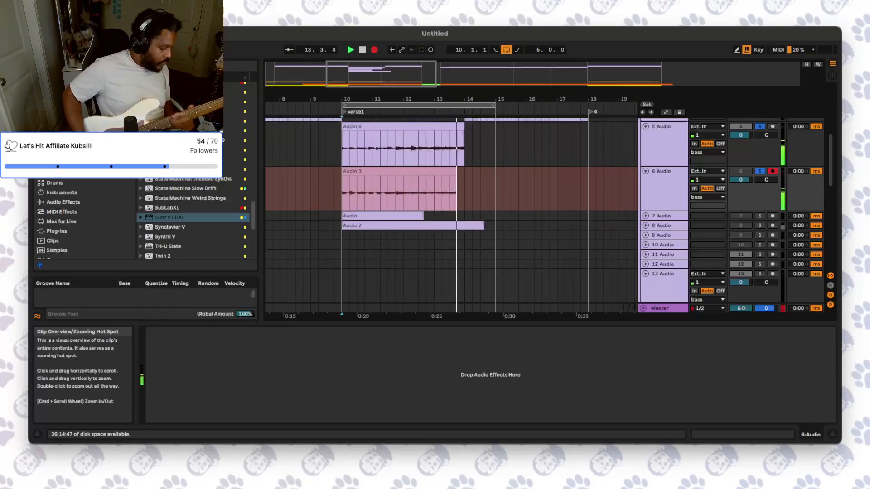
- Stop recording and move the finished take from track 6 to track 9 at the same bar position
key("space")
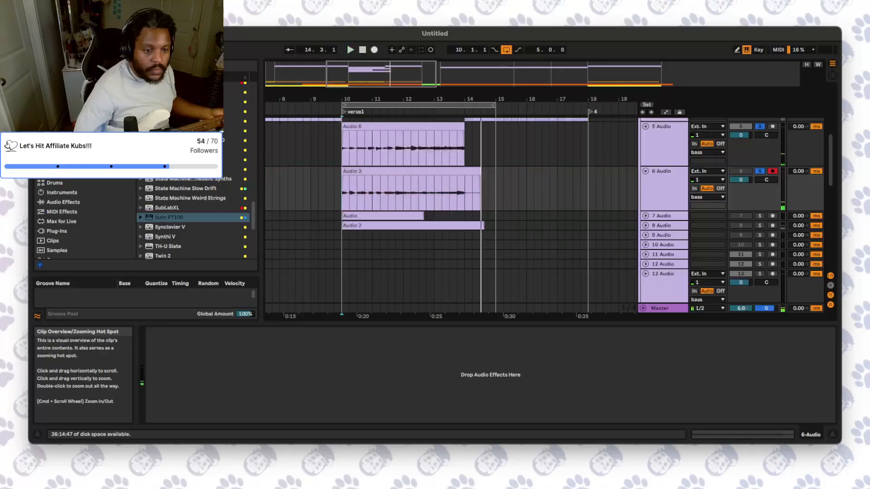
left_click_drag(389, 172, 389, 236)
- Record another take on track 6 from 10.1.1, disarm the track to end the take, and move the clip to track 10
left_click(343, 189)
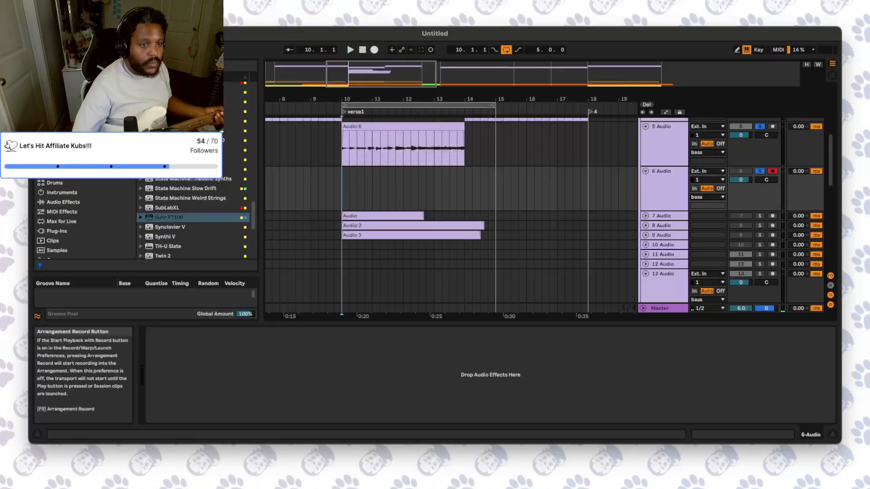
left_click(375, 50)
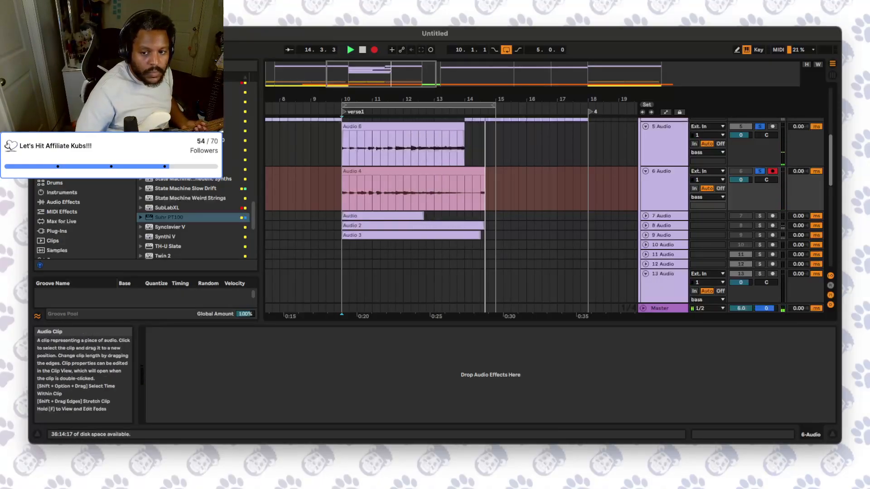
left_click(773, 172)
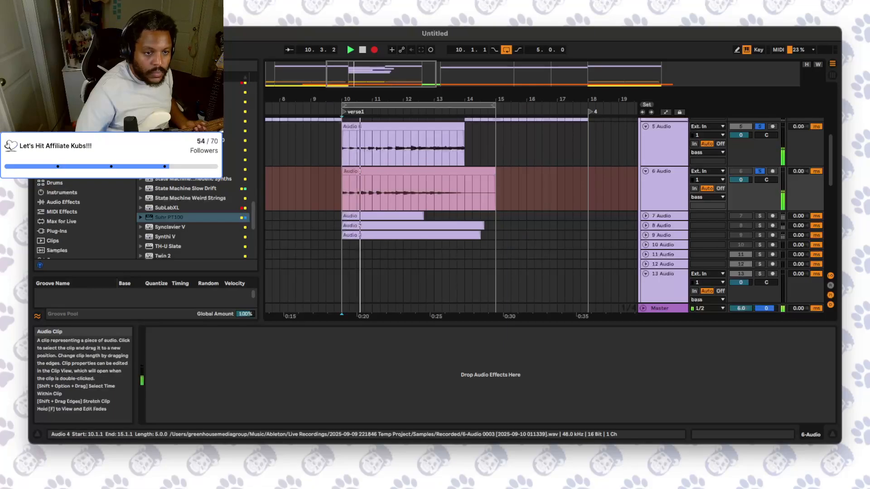
left_click(374, 50)
left_click_drag(386, 171, 386, 245)
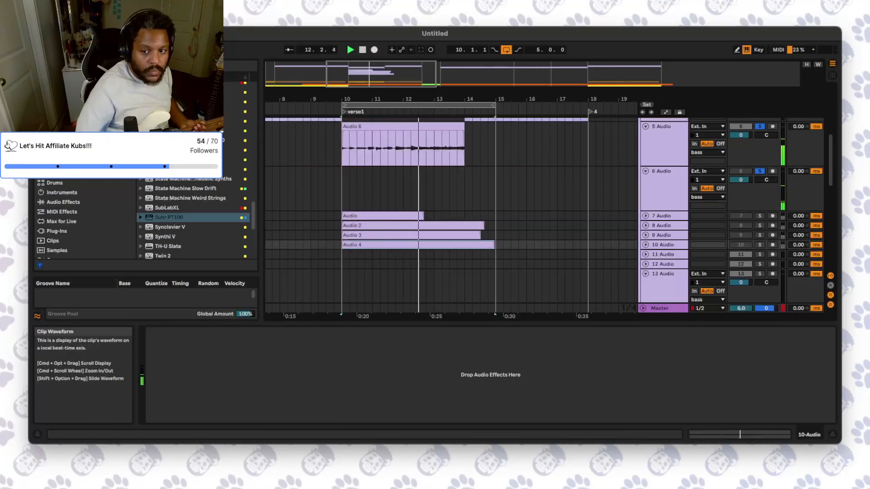
- Re-arm track 6, record looped passes over the verse1 section, and move the resulting clip to track 11
left_click(773, 171)
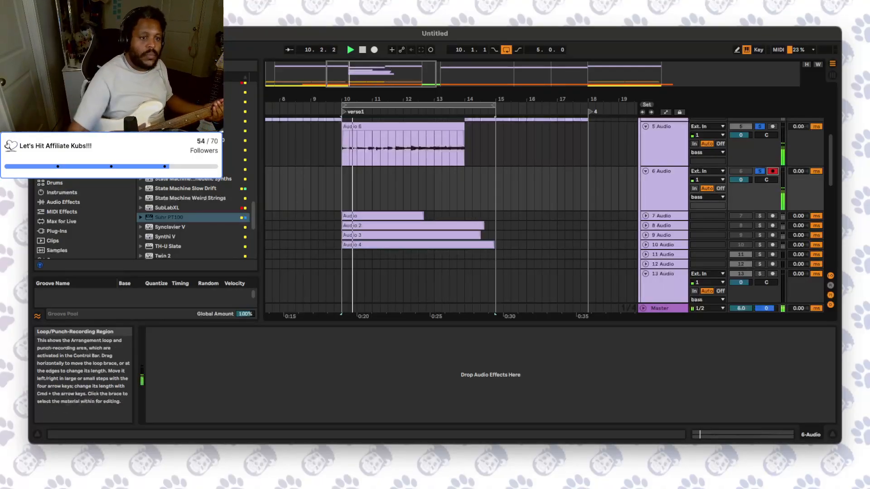
left_click(374, 50)
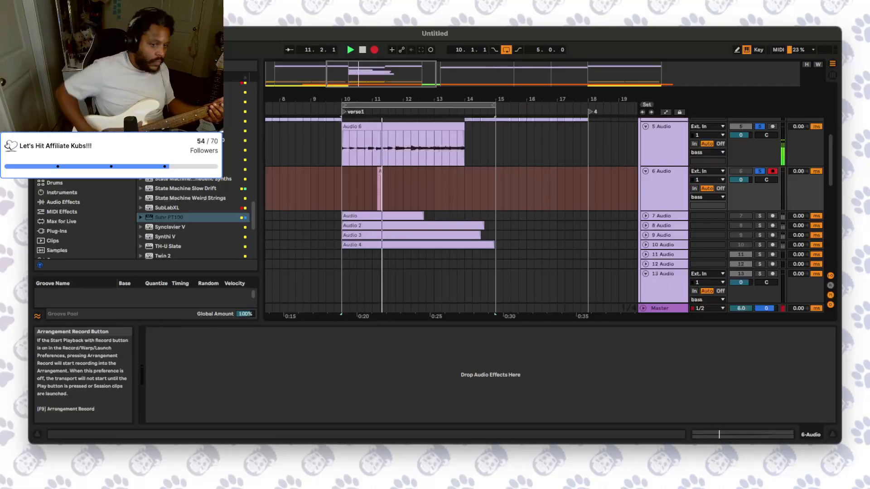
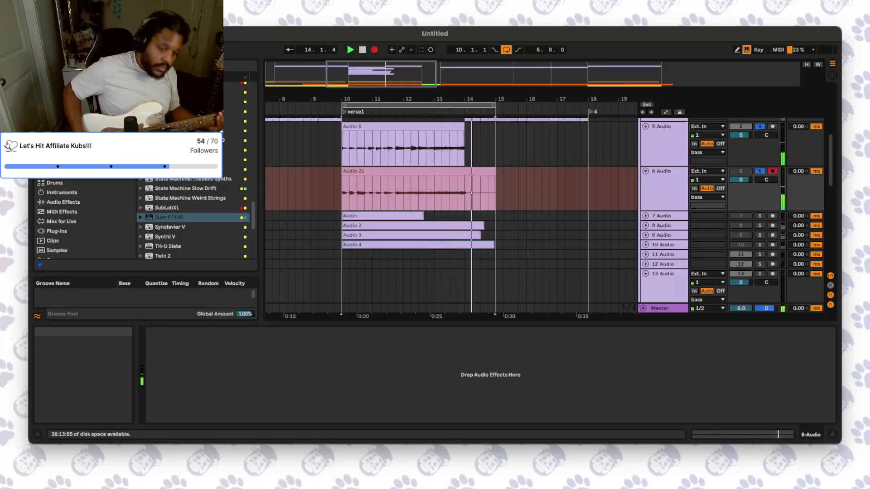
key("space")
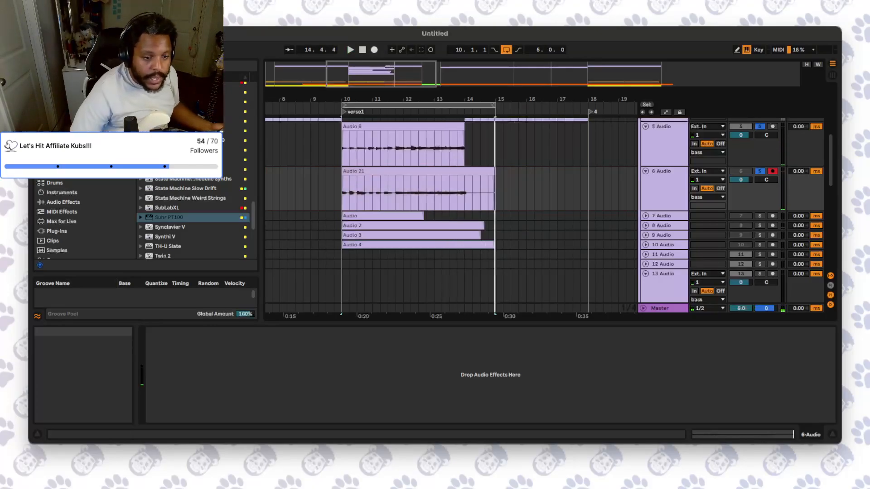
left_click_drag(386, 172, 383, 255)
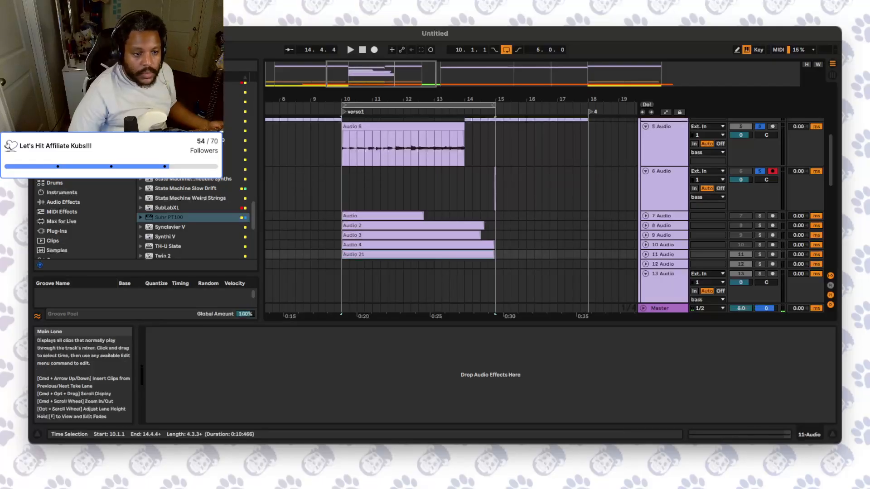
- Record a fresh take on track 6 from 10.1.1 and move its clip to track 12
left_click(344, 188)
left_click(375, 50)
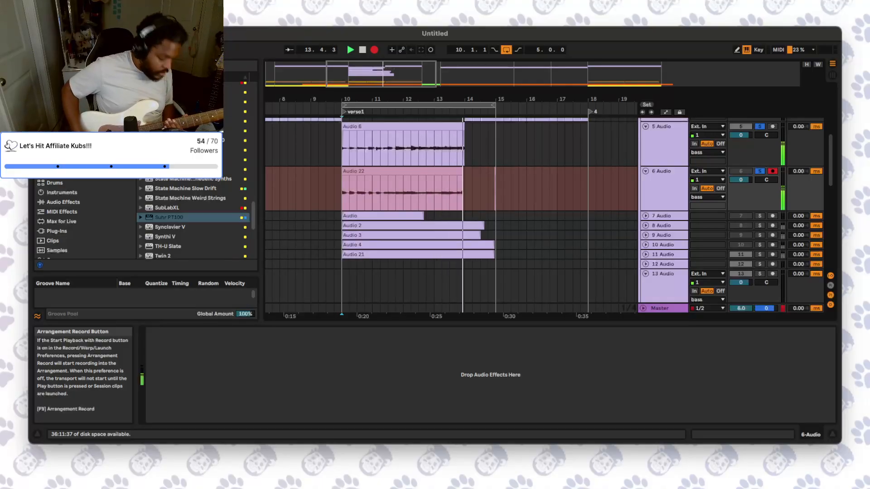
key("space")
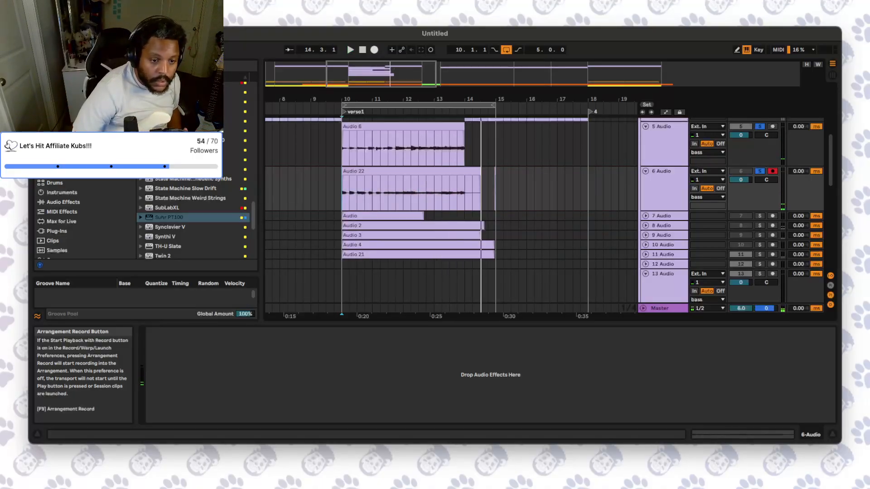
left_click_drag(390, 171, 390, 264)
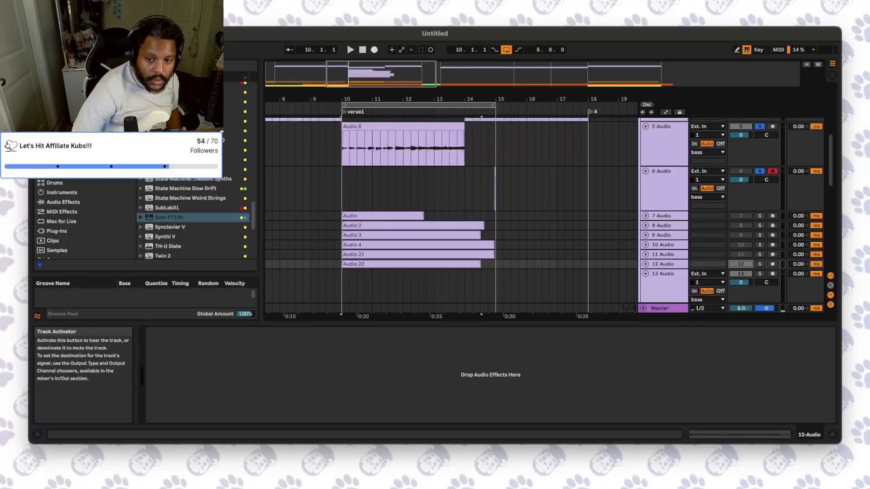
- Record a take on track 6 from 10.1.1, trim its end to 14.1.1, and move the clip to track 13
left_click(343, 189)
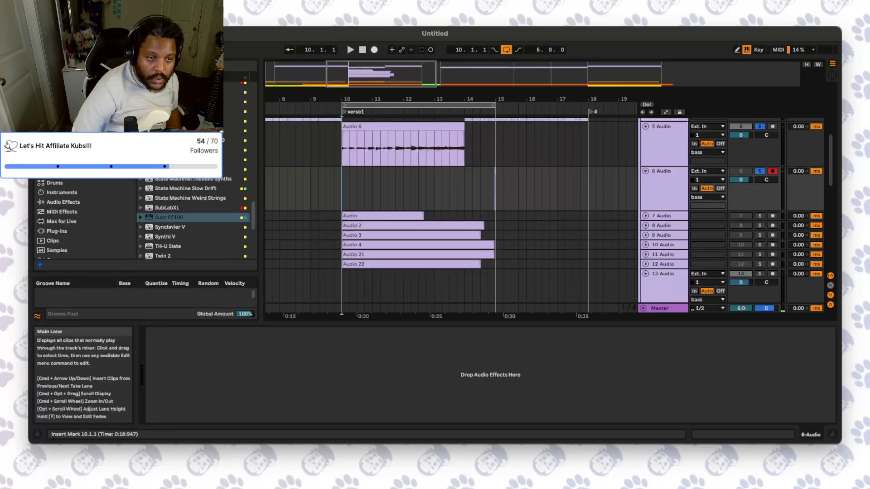
left_click(374, 50)
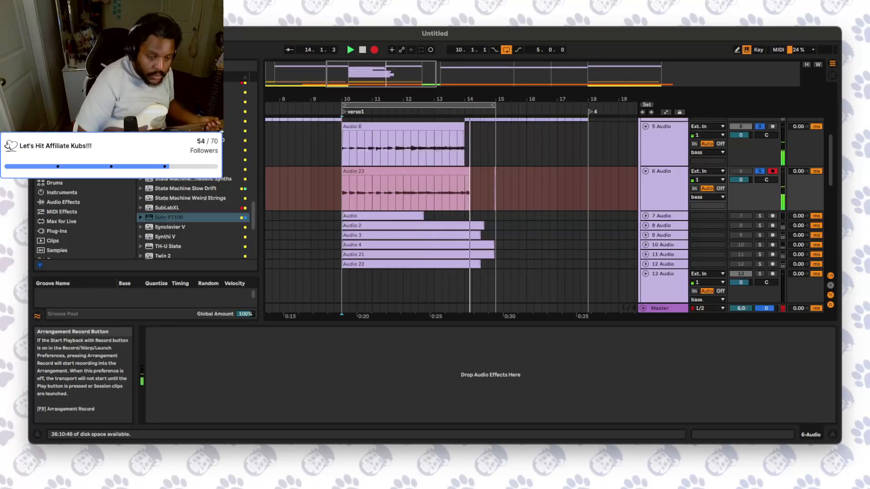
key("space")
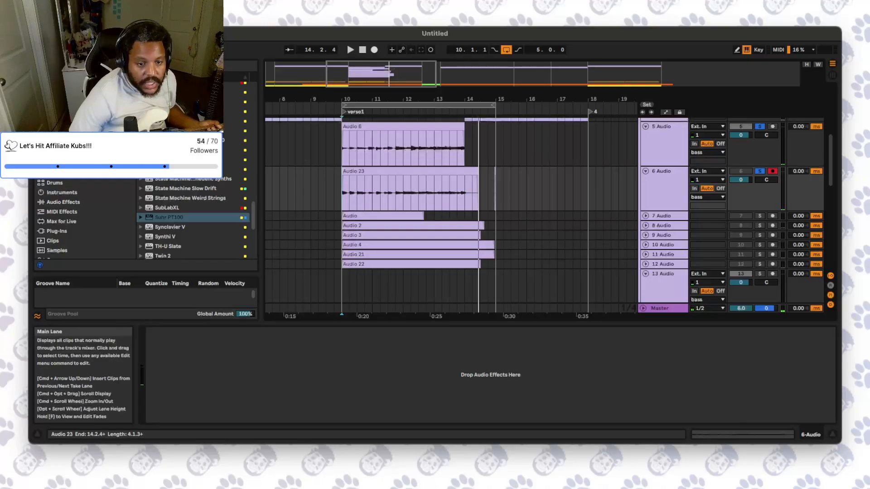
left_click_drag(478, 171, 446, 277)
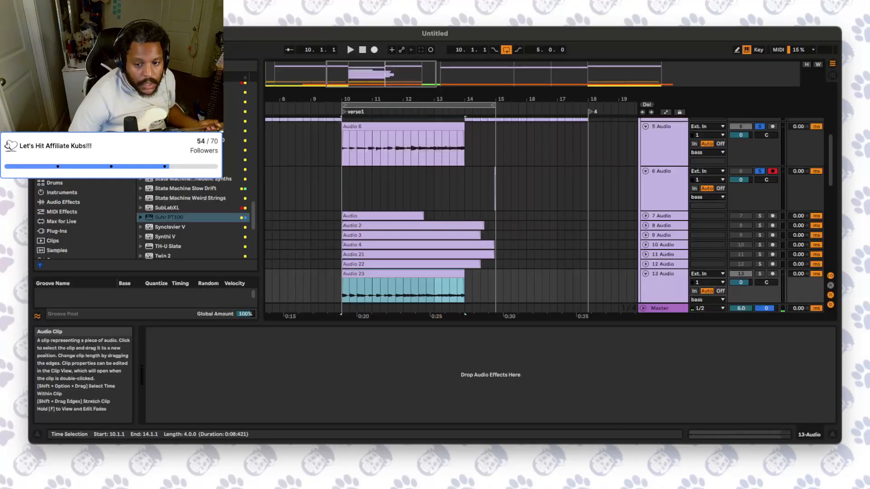
- Fold track 13 and deactivate it so its stored take does not play
scroll(499, 272, "down", 3)
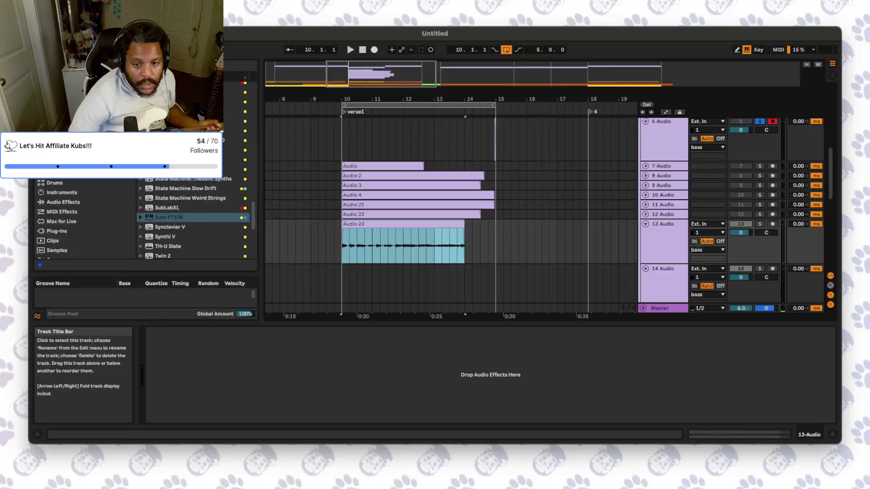
left_click(646, 224)
left_click(741, 224)
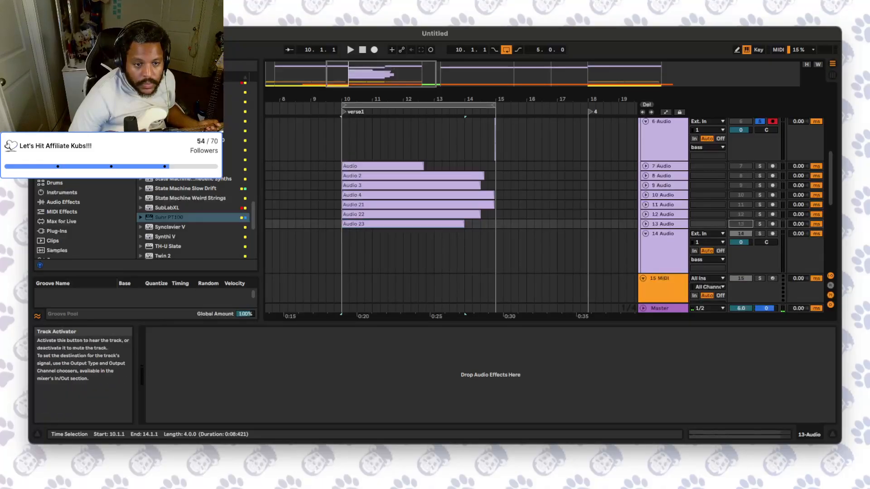
scroll(498, 208, "up", 2)
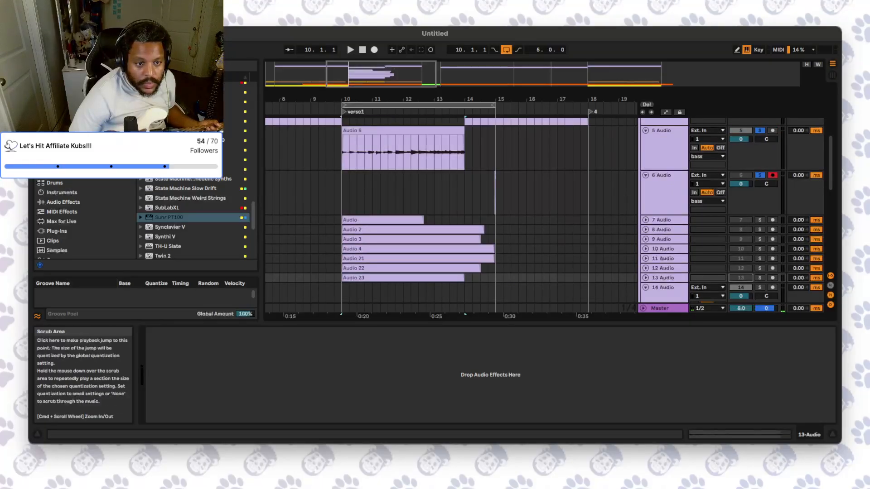
- Move the five-bar loop to start at 13.1.1 and play back the transition into the next section
left_click_drag(419, 105, 512, 105)
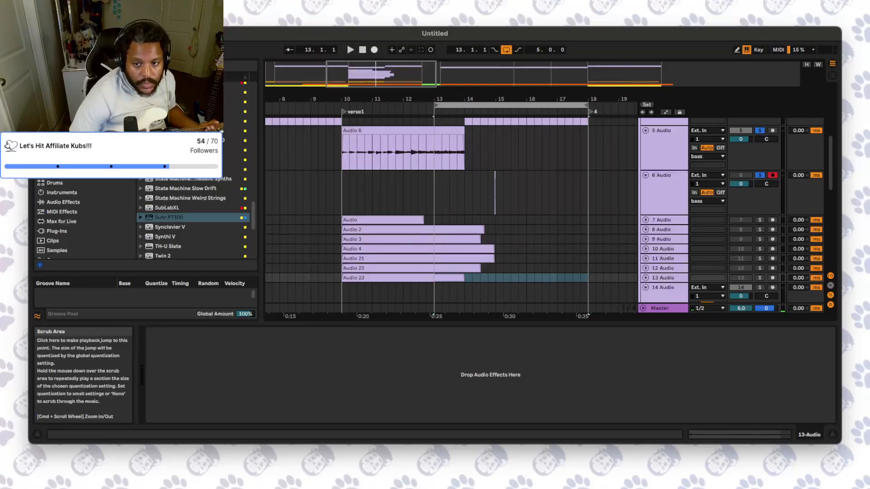
scroll(452, 208, "up", 1)
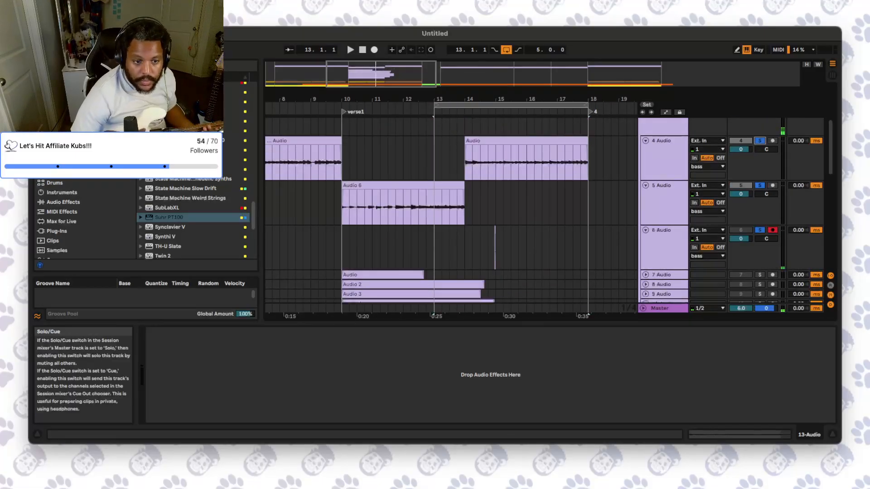
left_click(351, 49)
scroll(451, 208, "down", 1)
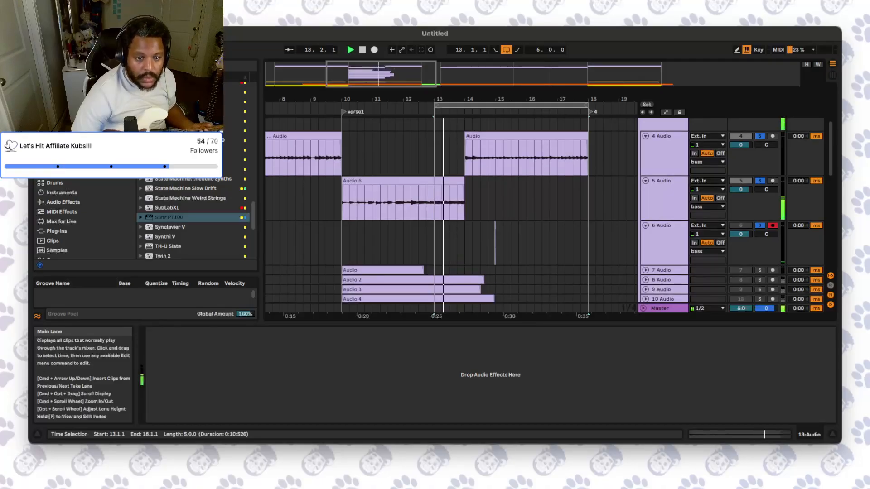
scroll(452, 209, "down", 1)
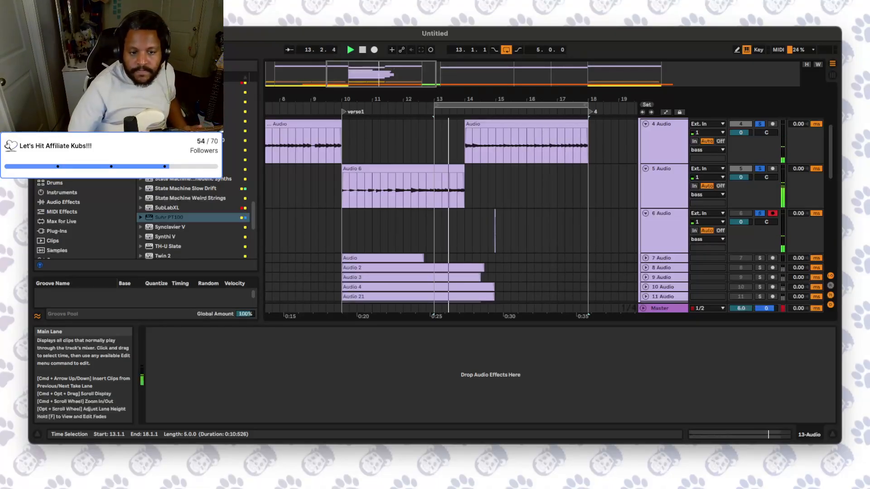
- Shorten the loop to four bars starting at 14.1.1 and raise the master track's cue volume to 6.0
left_click_drag(434, 105, 466, 106)
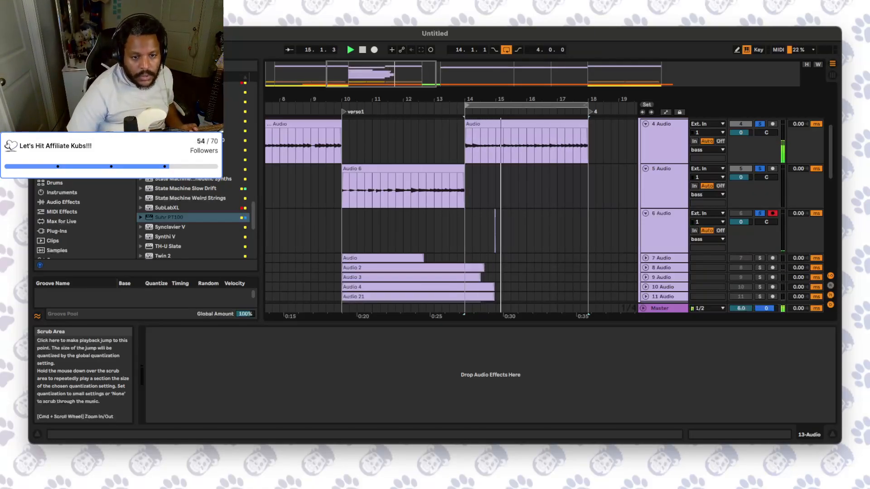
left_click_drag(497, 99, 384, 136)
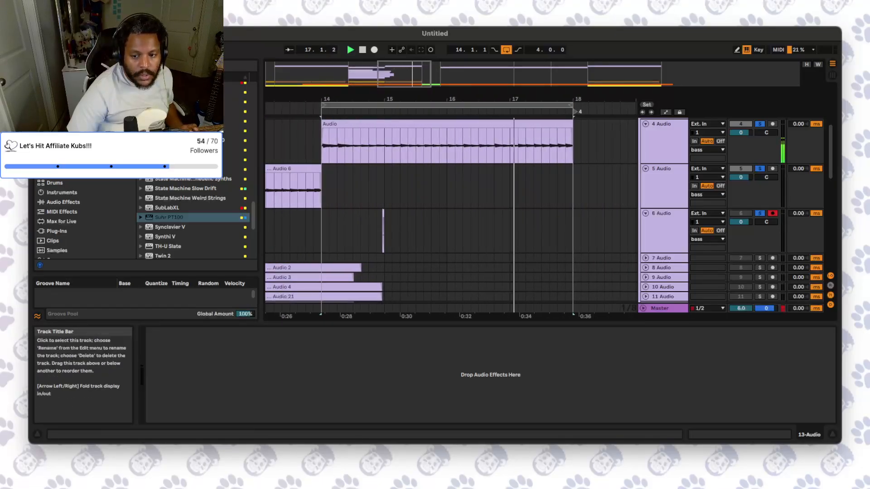
left_click_drag(766, 309, 766, 286)
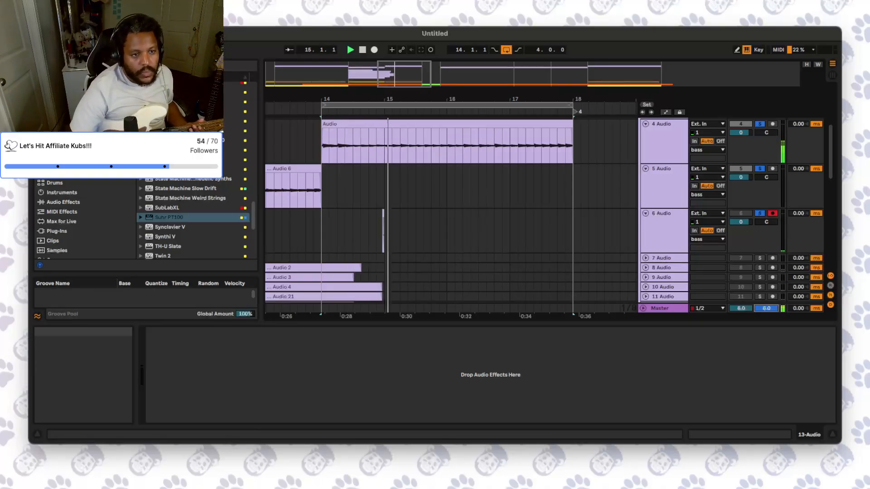
- Record looped passes on track 6 from 14.1.1 and move the full four-bar take to track 14
left_click(375, 50)
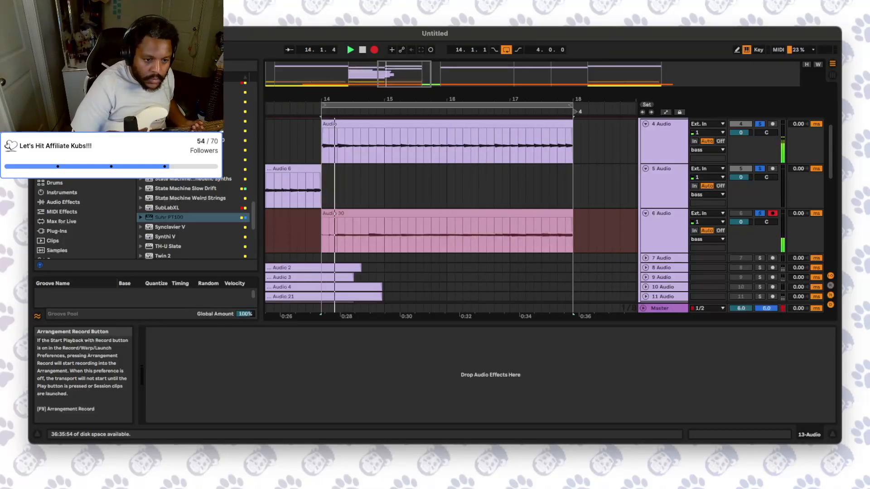
key("space")
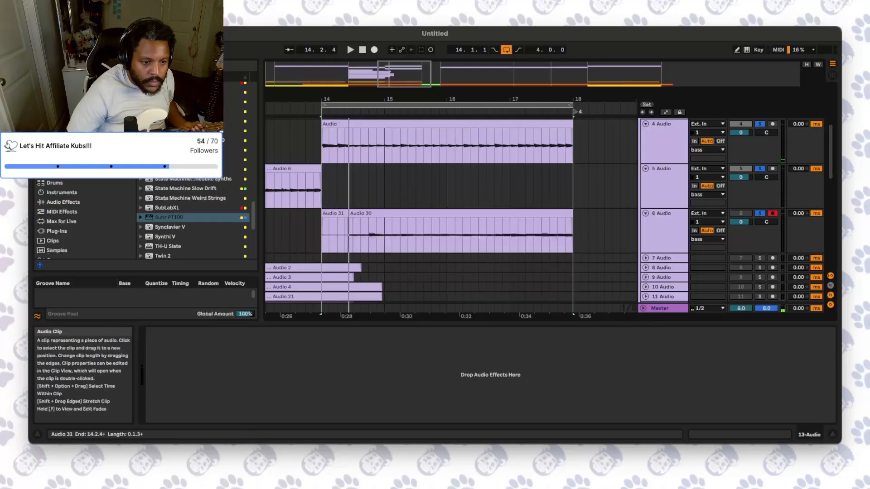
left_click(421, 214)
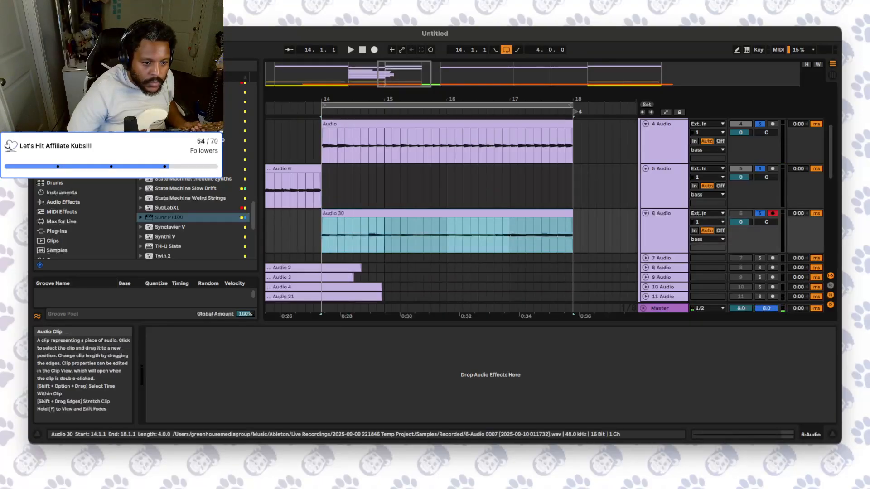
left_click_drag(422, 213, 421, 309)
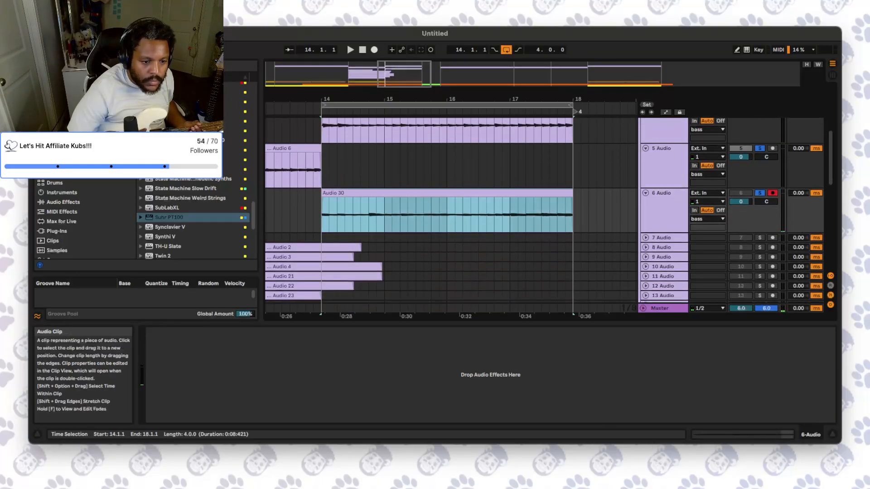
left_click_drag(419, 194, 419, 299)
- Duplicate track 14 with its four-bar take three times
scroll(453, 272, "down", 3)
left_click(663, 191)
key("super+d")
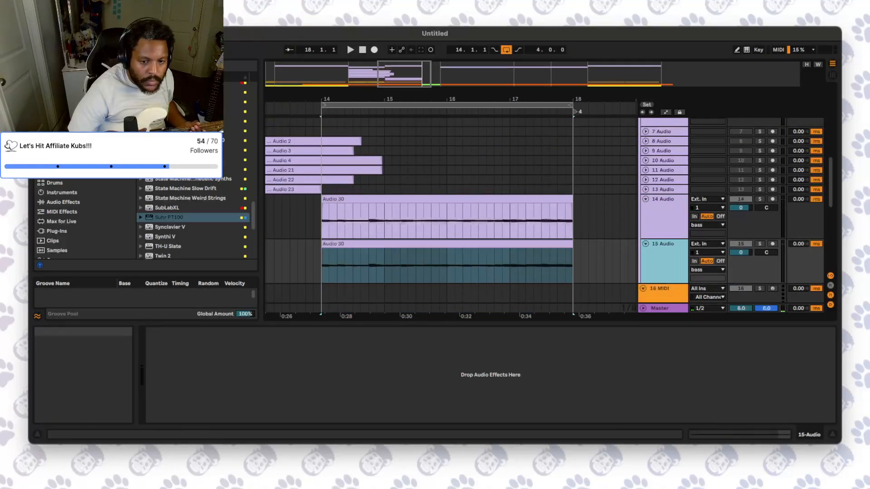
key("super+d")
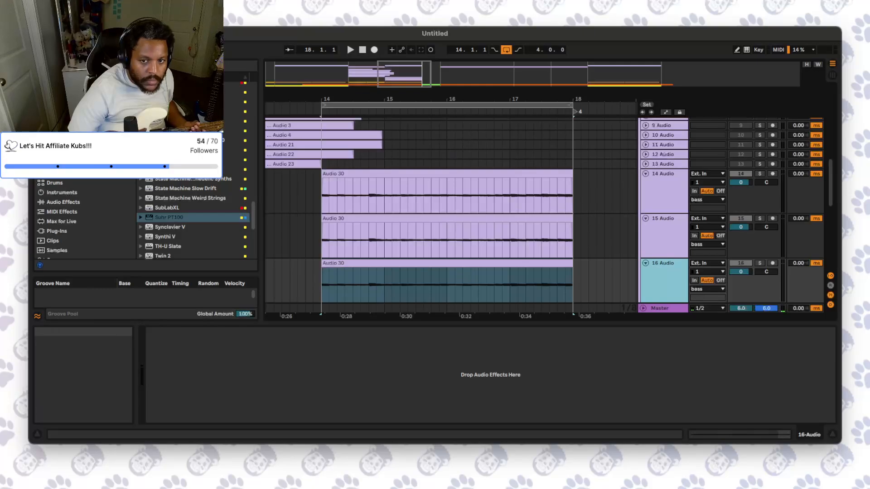
key("super+d")
- Slide and trim the duplicated takes on tracks 15 and 16, undoing the misplaced shift so that each clip spans 14.1.1 to 18.1.1
left_click_drag(569, 100, 569, 75)
left_click_drag(451, 264, 443, 285)
left_click_drag(541, 240, 414, 241)
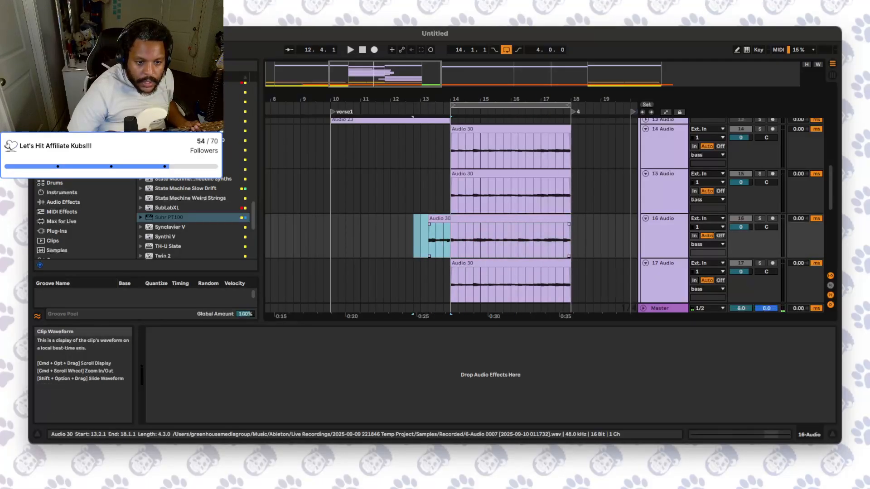
left_click_drag(541, 195, 577, 196)
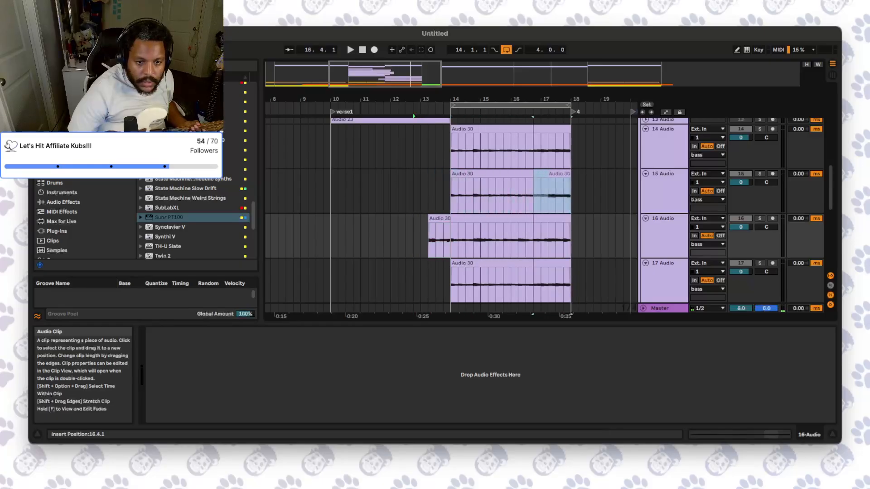
key("super+z")
left_click_drag(534, 174, 450, 129)
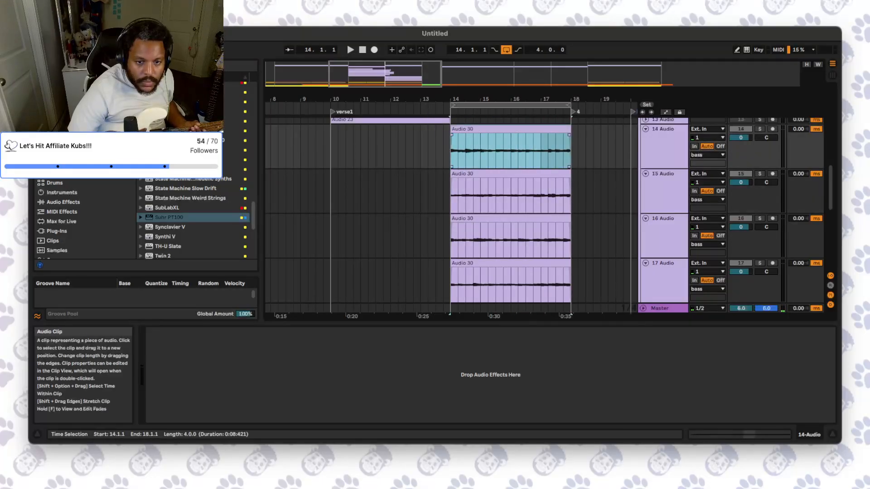
- Fold the take tracks 14, 15 and 16
scroll(451, 150, "up", 1)
left_click(639, 153)
left_click(645, 153)
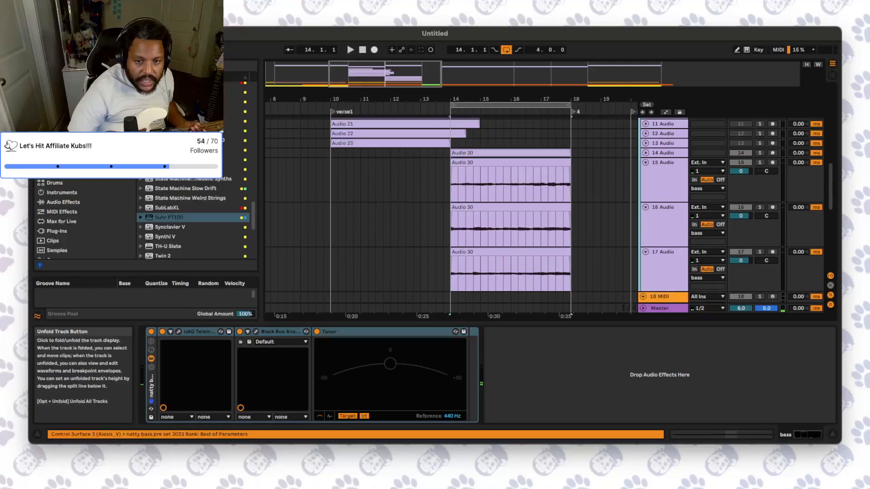
left_click(646, 163)
left_click(645, 172)
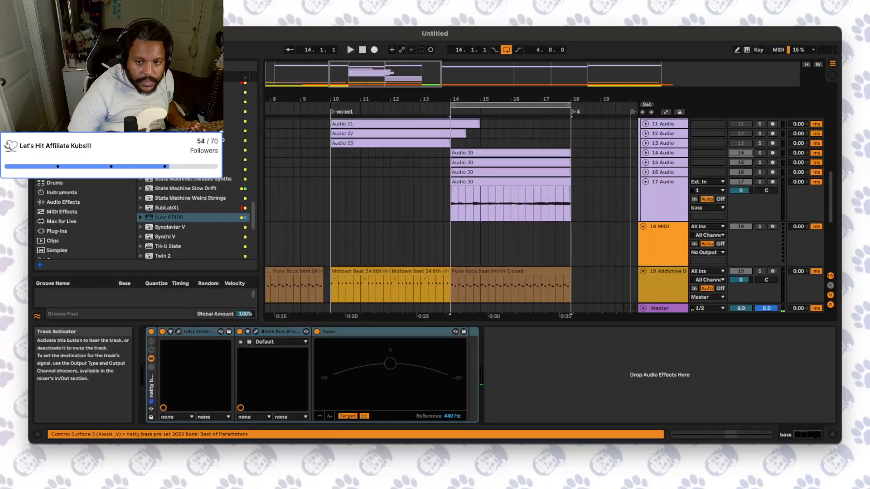
- Deactivate take tracks 14, 15 and 16, and unfold track 13
left_click(741, 153)
left_click(740, 162)
scroll(453, 208, "up", 3)
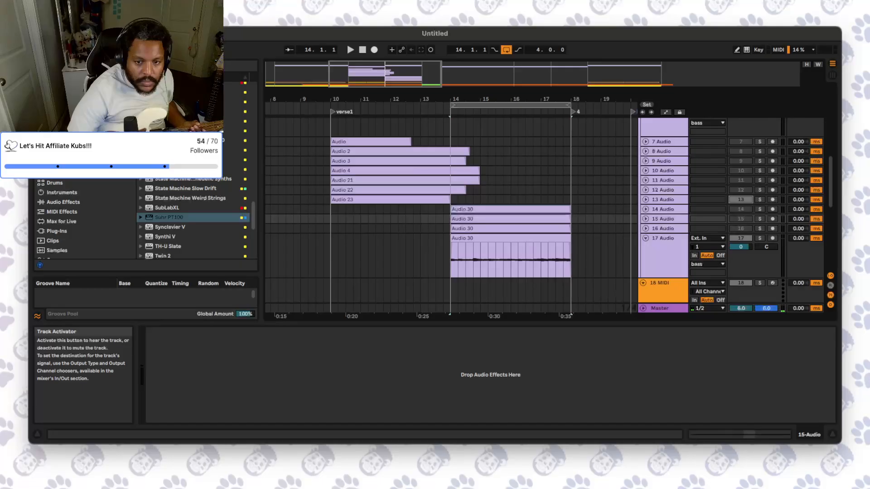
left_click(646, 200)
left_click(608, 190)
- Loop the eight-bar interlude from 2.1.1 to 10.1.1 using a time selection on track 6 and play it back
scroll(608, 190, "up", 2)
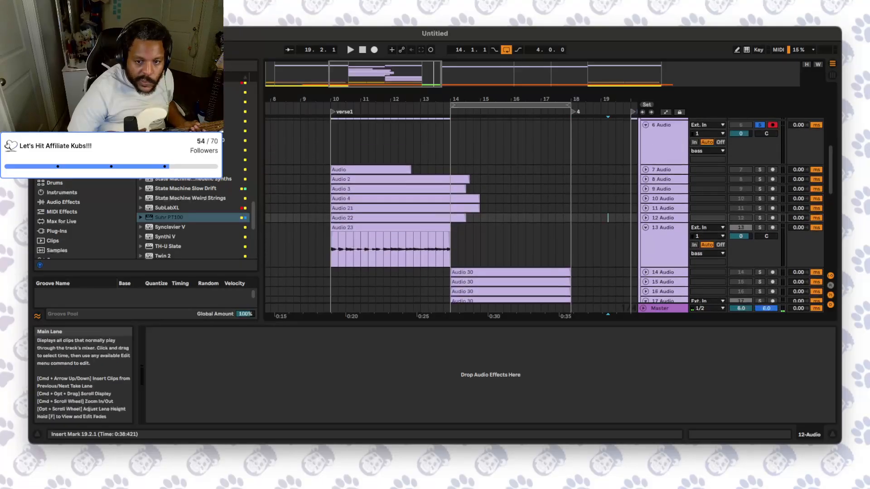
scroll(453, 209, "up", 4)
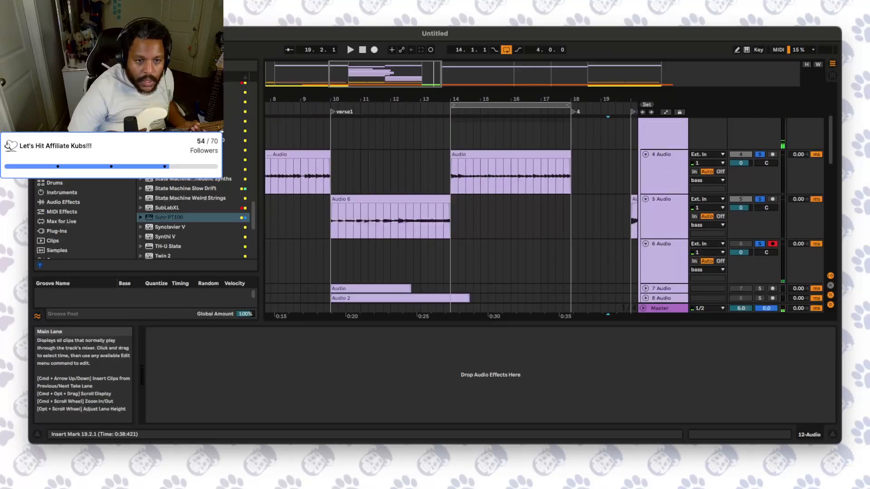
left_click_drag(487, 74, 464, 40)
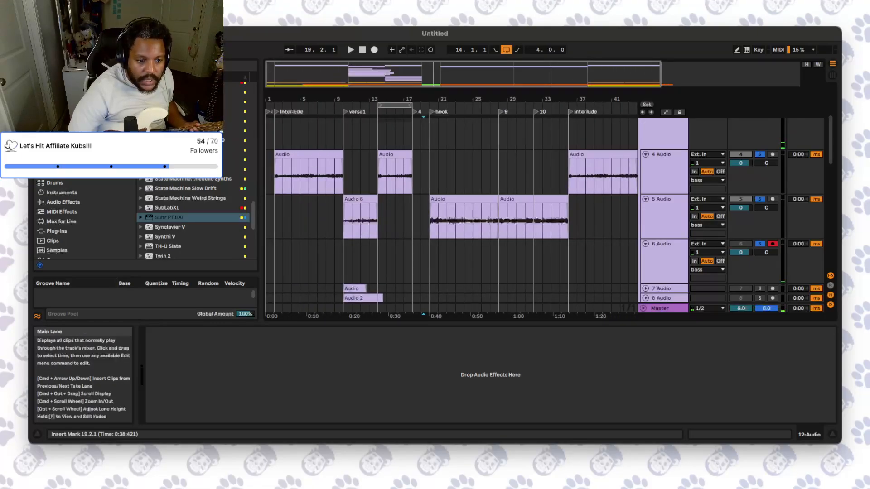
left_click(275, 262)
left_click_drag(281, 74, 282, 103)
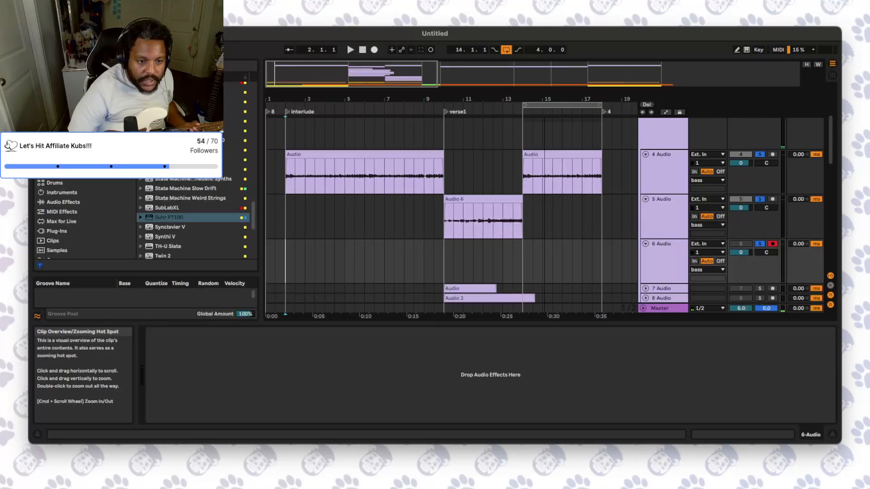
left_click_drag(286, 261, 444, 261)
key("super+l")
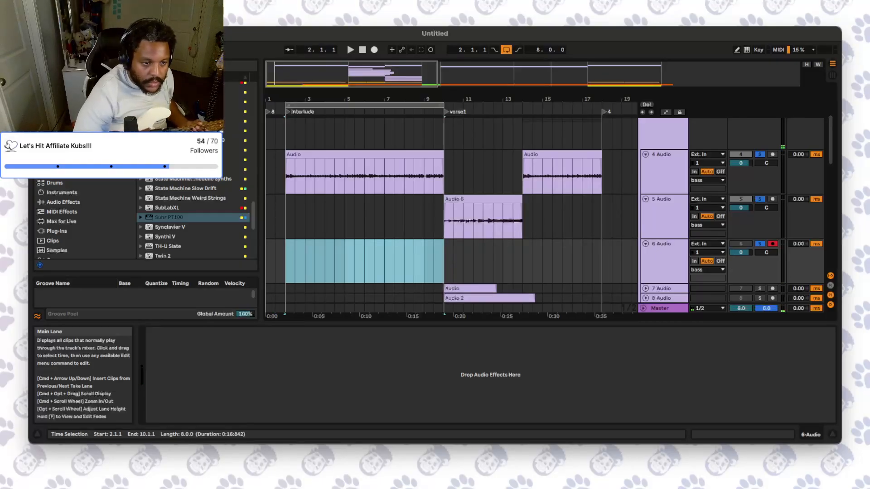
key("space")
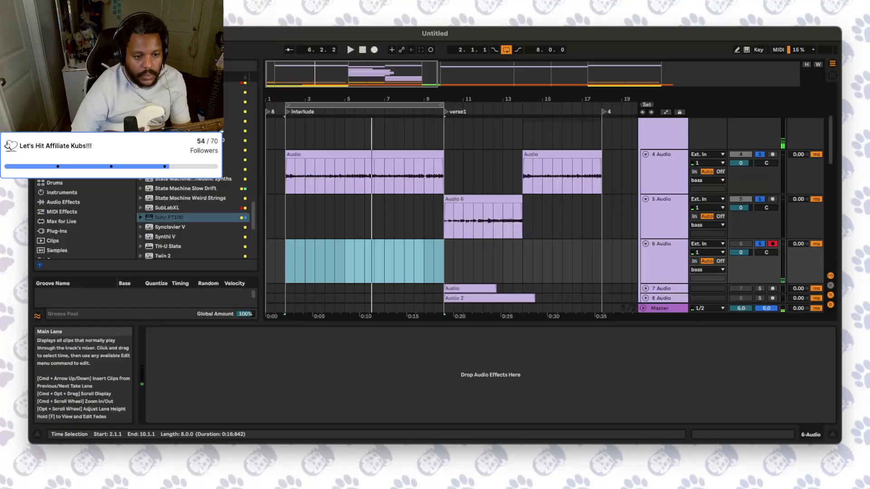
- Solo drum track 19 with its lane unfolded, then switch the solo to track 6 alone
scroll(452, 210, "down", 6)
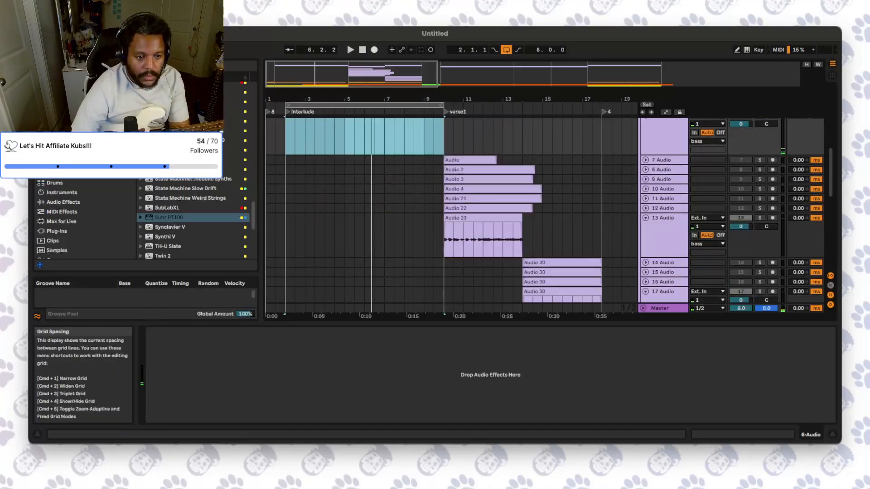
scroll(451, 209, "down", 5)
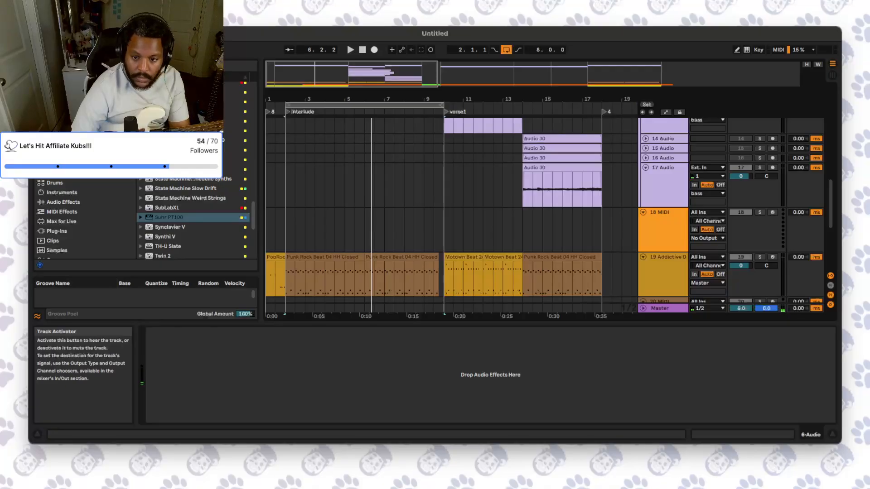
left_click(760, 257)
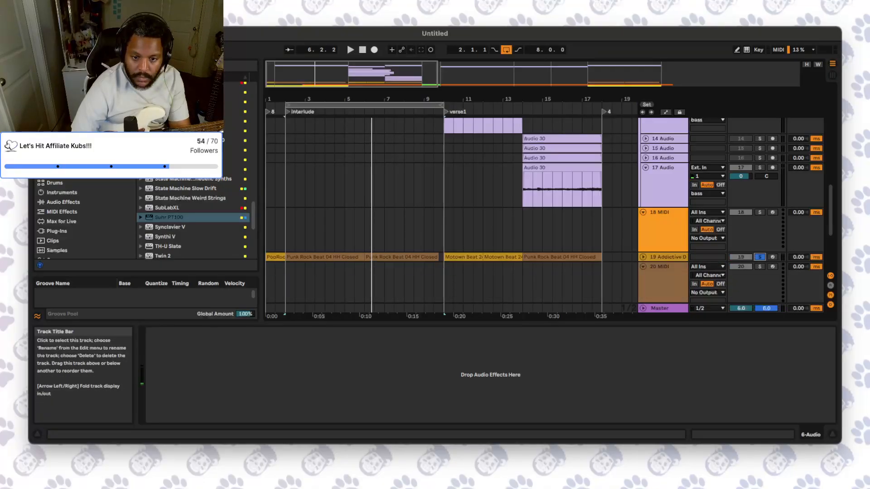
left_click(643, 256)
scroll(725, 210, "up", 10)
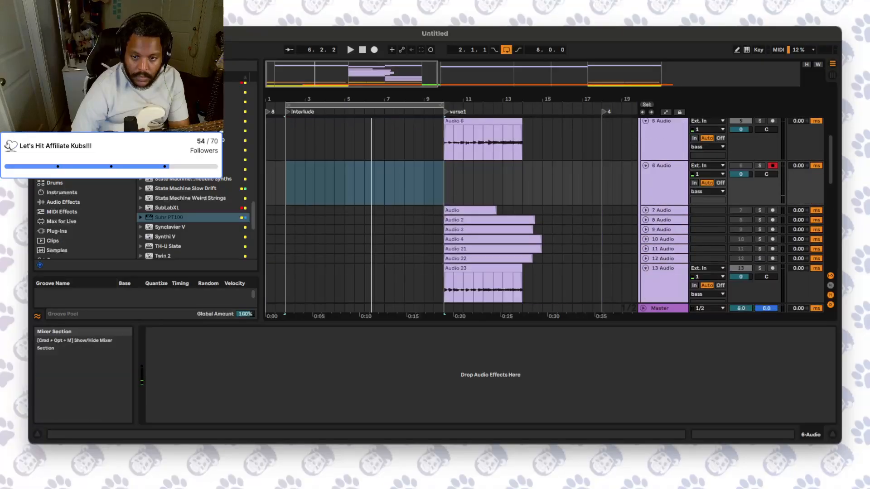
scroll(761, 243, "up", 2)
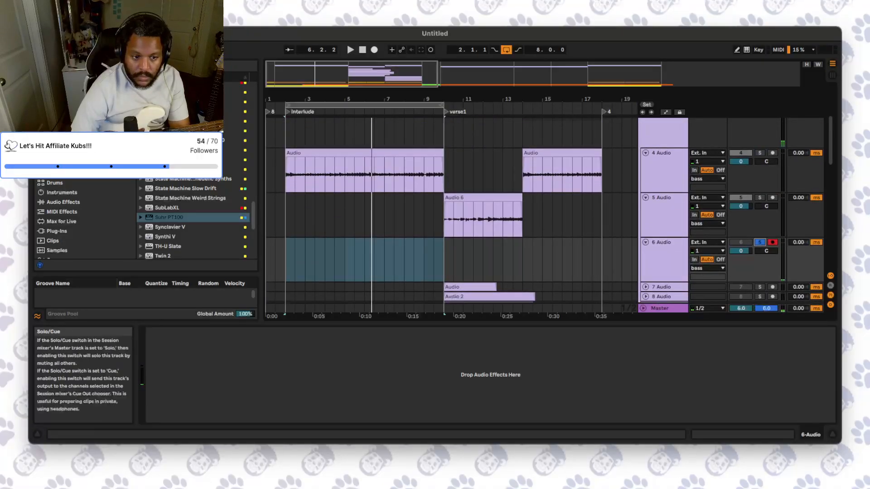
- Record looped passes on track 6 over the interlude with only that track soloed
scroll(761, 244, "down", 2)
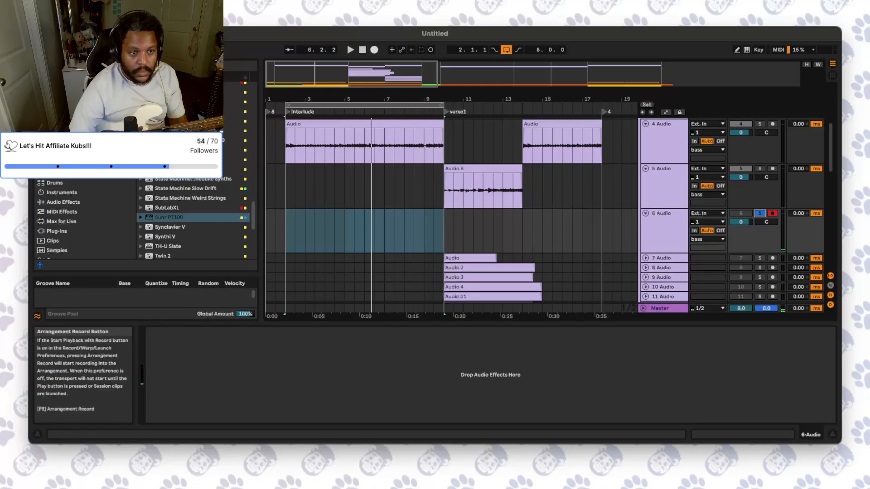
key("F9")
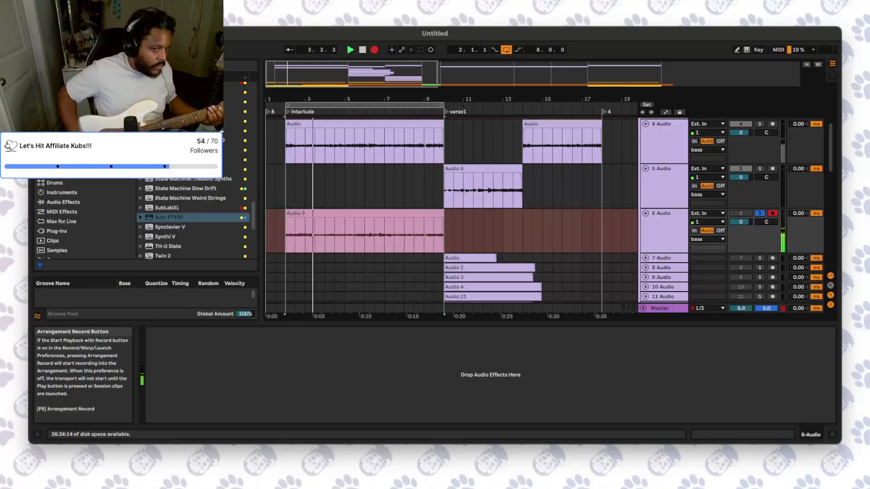
key("space")
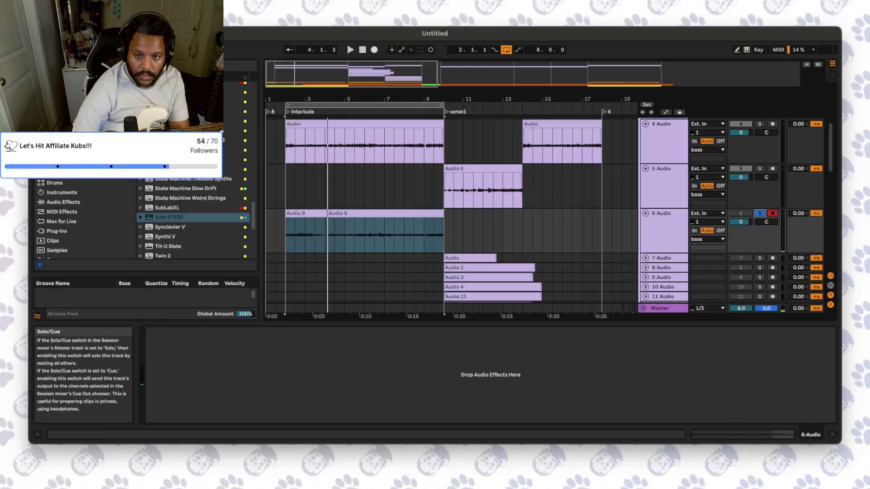
- Add track 4 and drum track 19 to the solo, setting track 4's volume to 6.0 dB and lowering track 19's volume
left_click(759, 124)
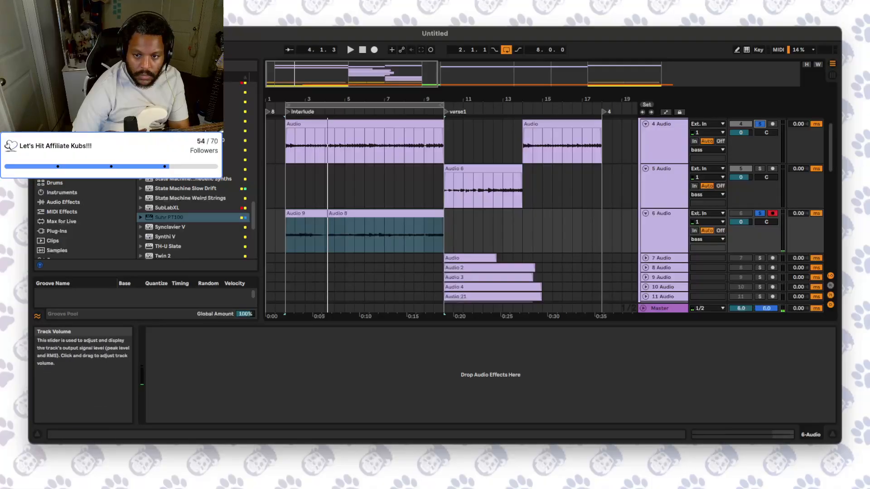
left_click_drag(741, 133, 741, 126)
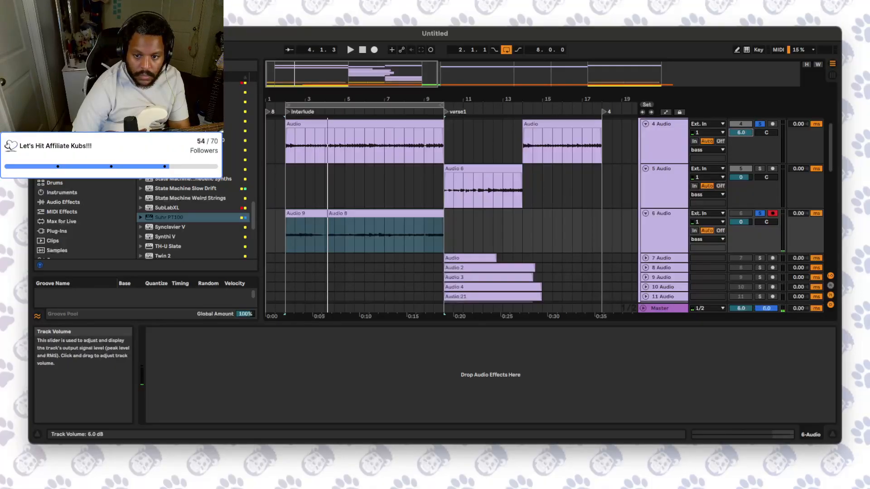
scroll(525, 209, "down", 10)
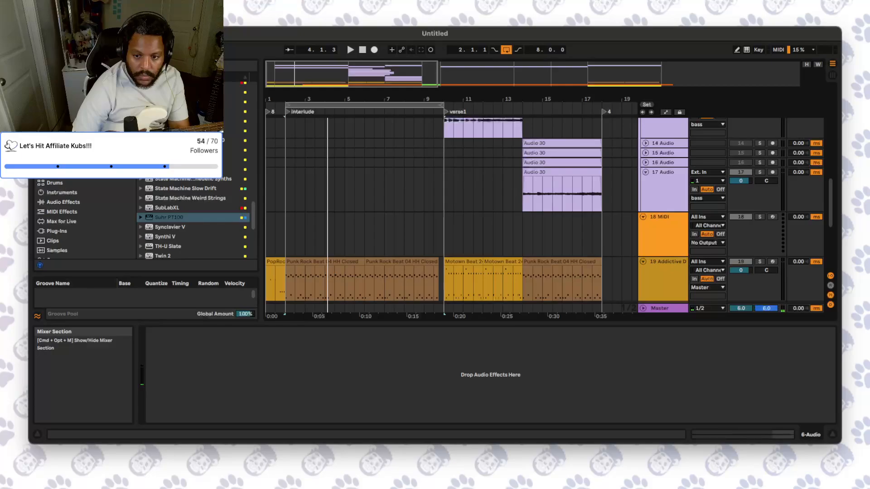
left_click(760, 262)
left_click_drag(741, 270, 741, 274)
scroll(741, 270, "up", 10)
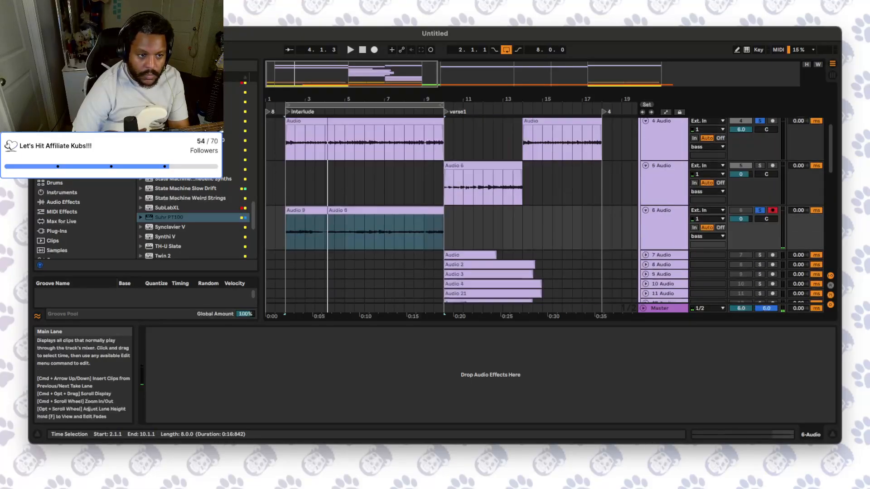
- Record looped interlude passes on track 6, extend the full take back to 2.1.1 and move it to track 7
left_click(374, 50)
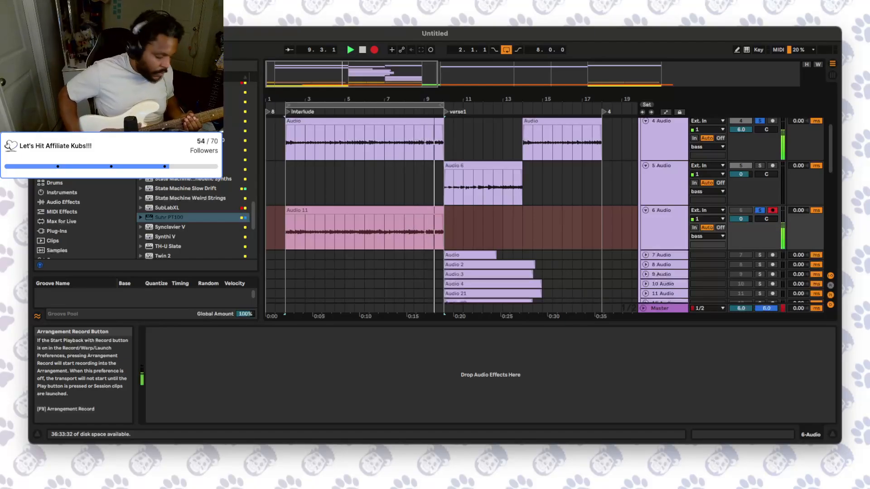
key("space")
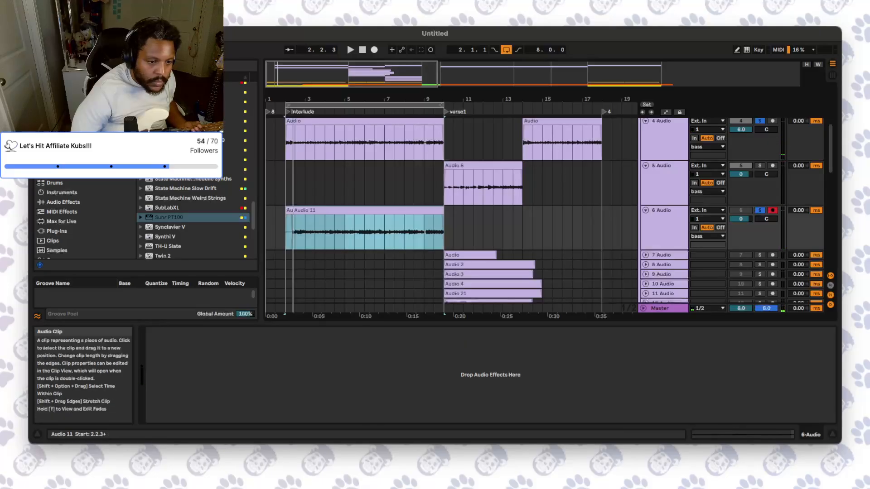
left_click_drag(294, 211, 285, 211)
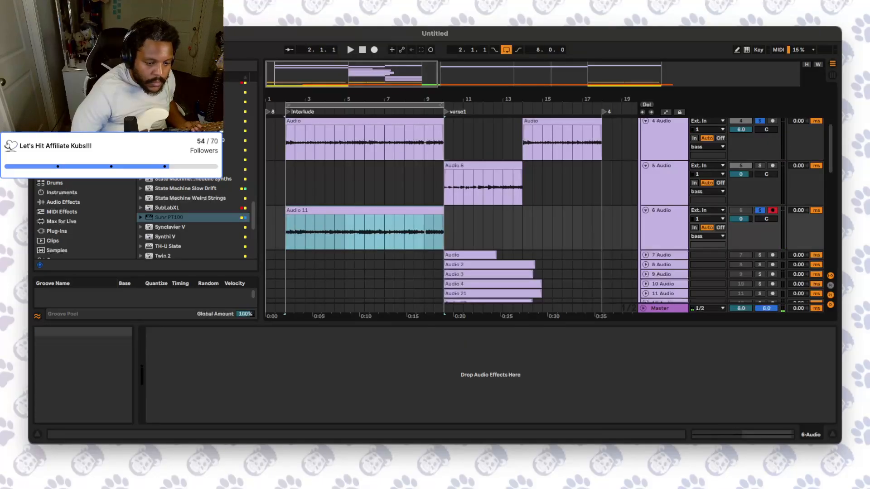
left_click_drag(313, 210, 312, 255)
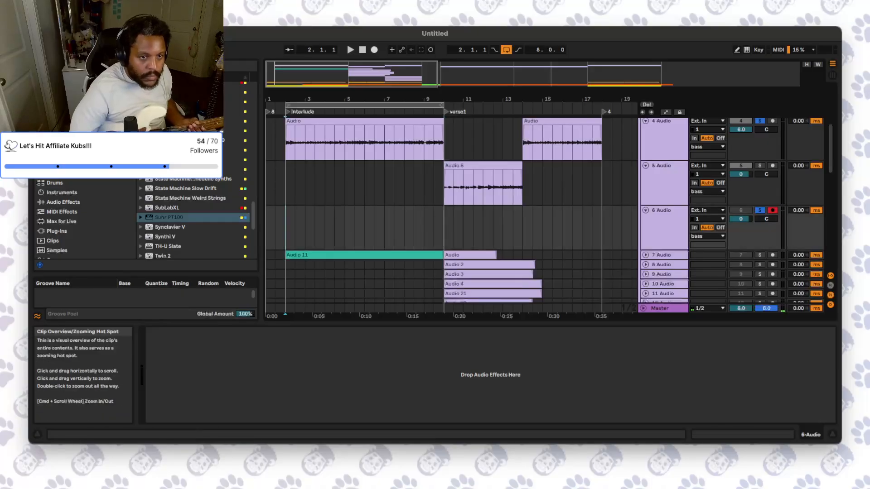
- Record another looped interlude take on track 6, extend its start to 2.1.1 and move it to track 8
left_click(374, 49)
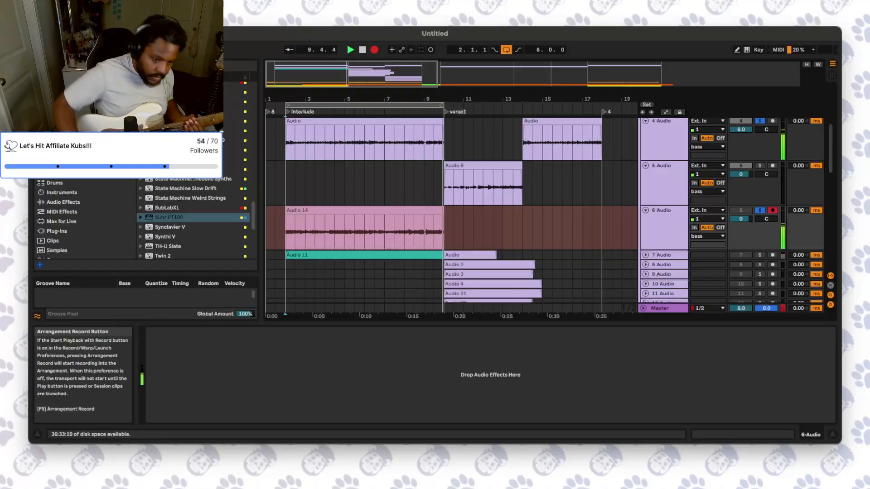
key("space")
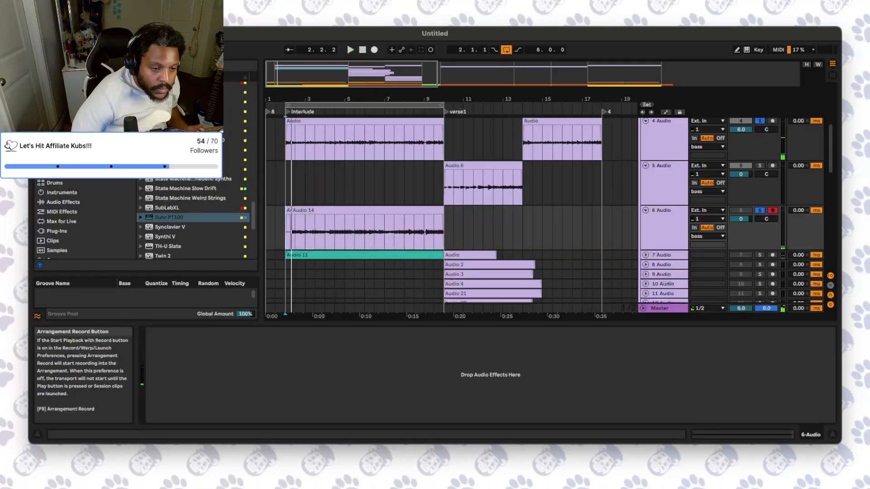
left_click(288, 232)
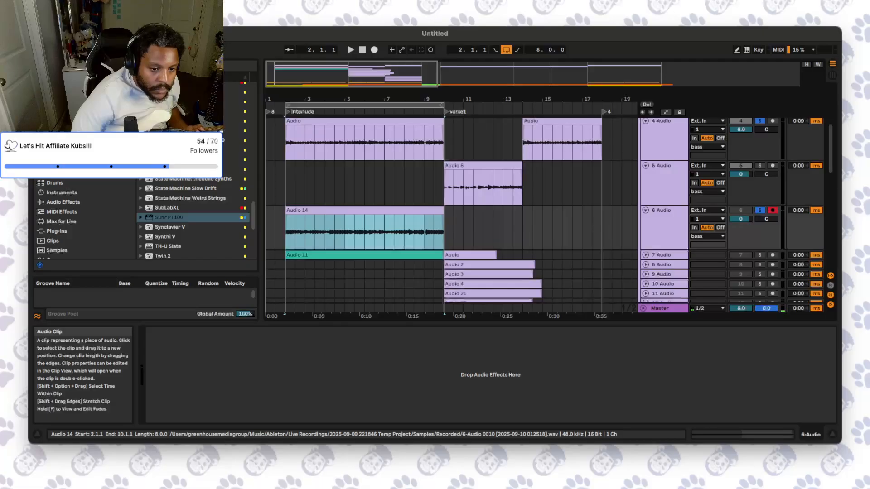
left_click_drag(299, 210, 299, 265)
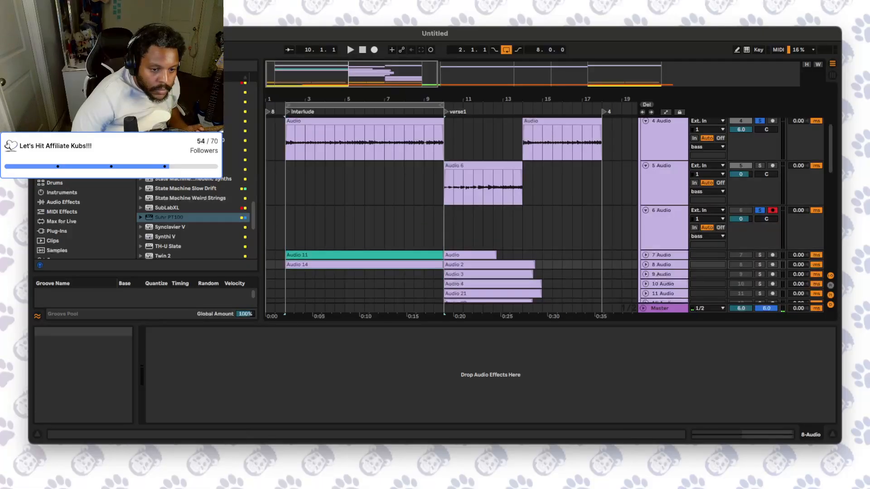
- Record another looped interlude take on track 6, extend its start to 2.1.1 and move it to track 9
left_click(295, 226)
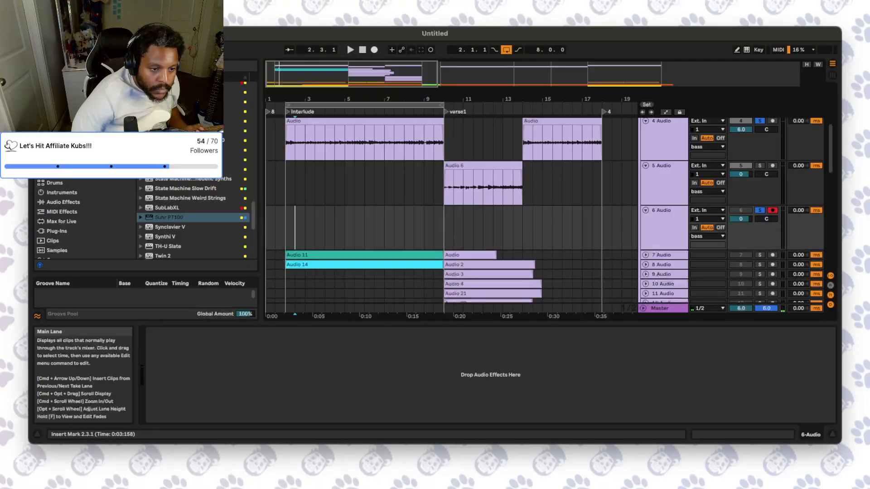
left_click(374, 50)
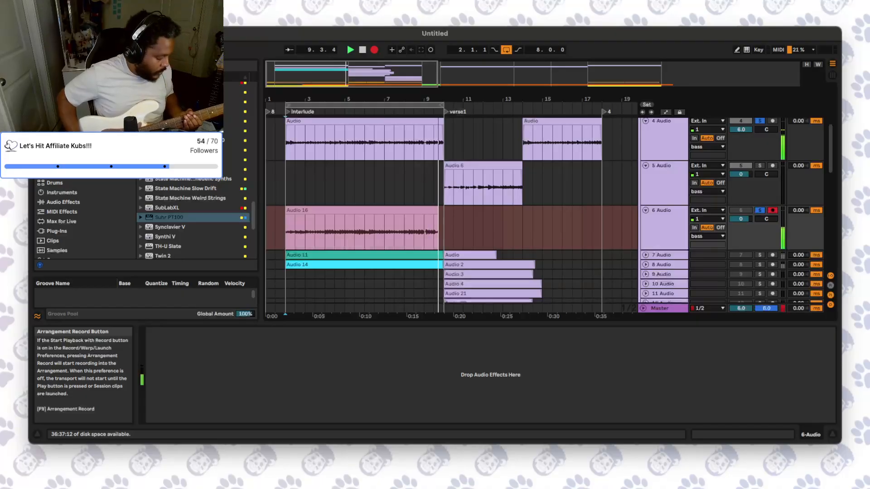
key("F9")
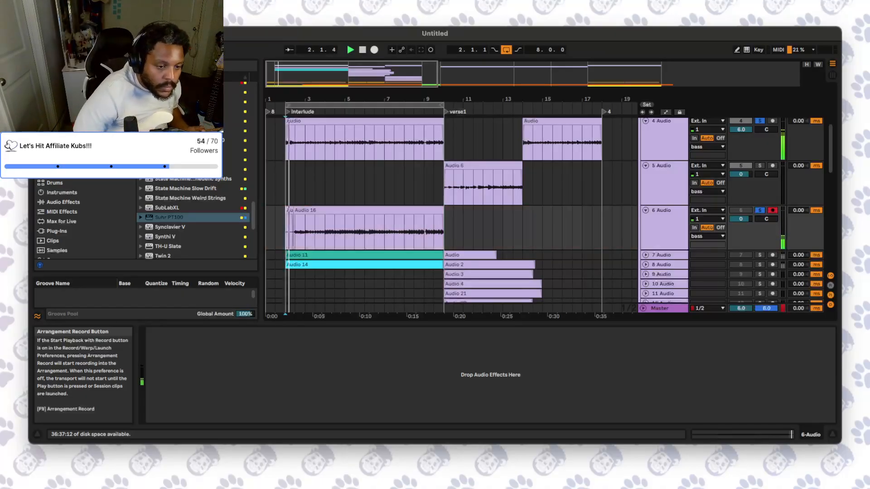
left_click_drag(295, 210, 295, 274)
right_click(295, 274)
left_click(353, 399)
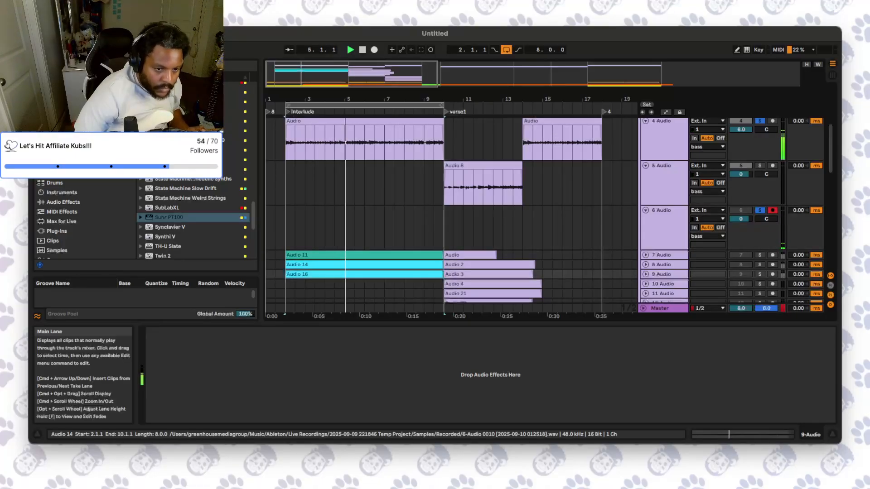
- Record looped interlude passes on track 6, extend the full take back to 2.1.1 and move it to track 10
scroll(295, 266, "up", 1)
left_click(287, 230)
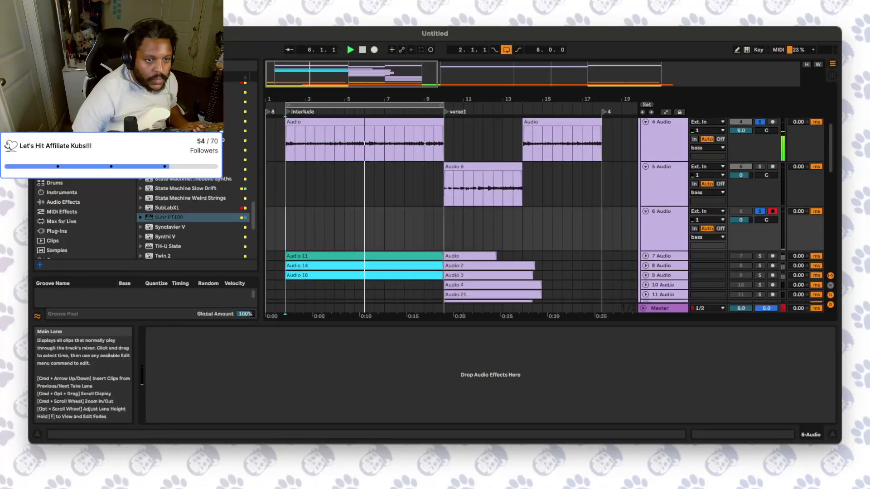
left_click(363, 50)
left_click(374, 50)
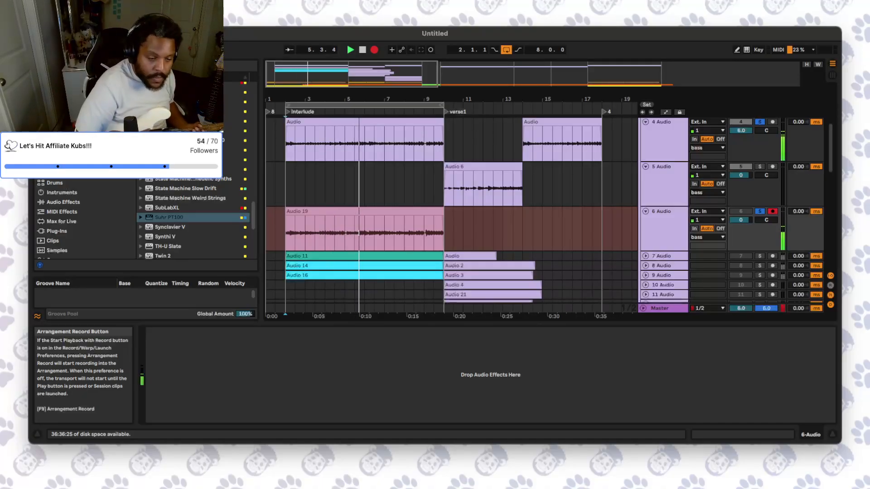
key("F9")
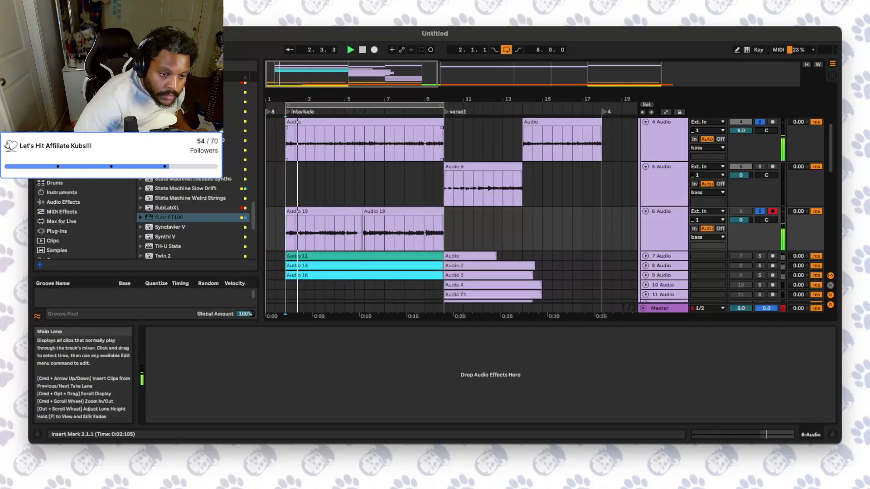
left_click_drag(363, 211, 286, 212)
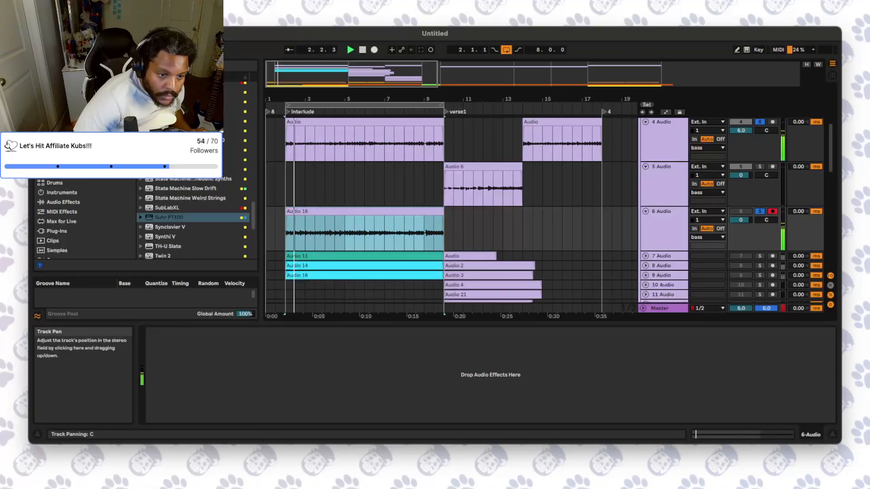
scroll(390, 233, "down", 2)
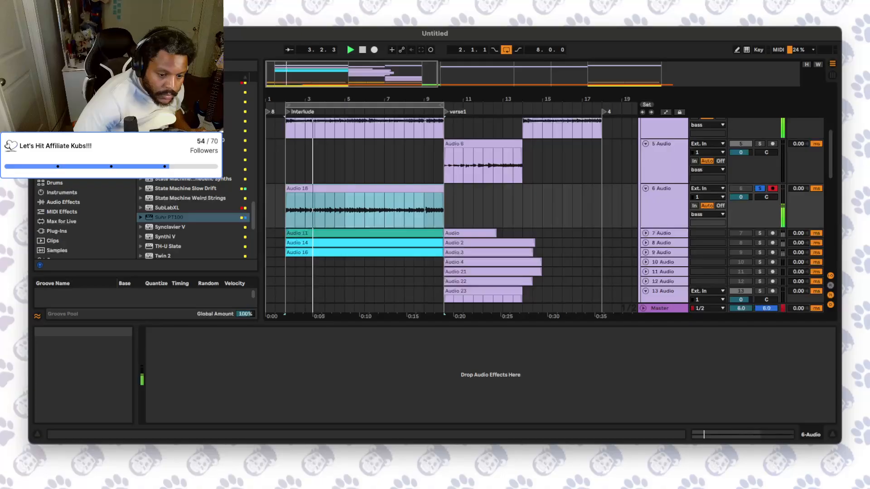
left_click(390, 254)
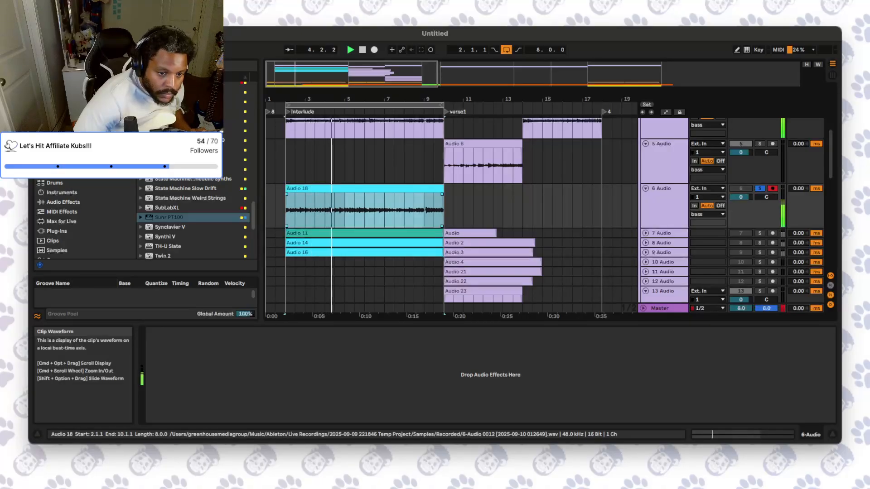
left_click(288, 211)
left_click_drag(363, 188, 362, 262)
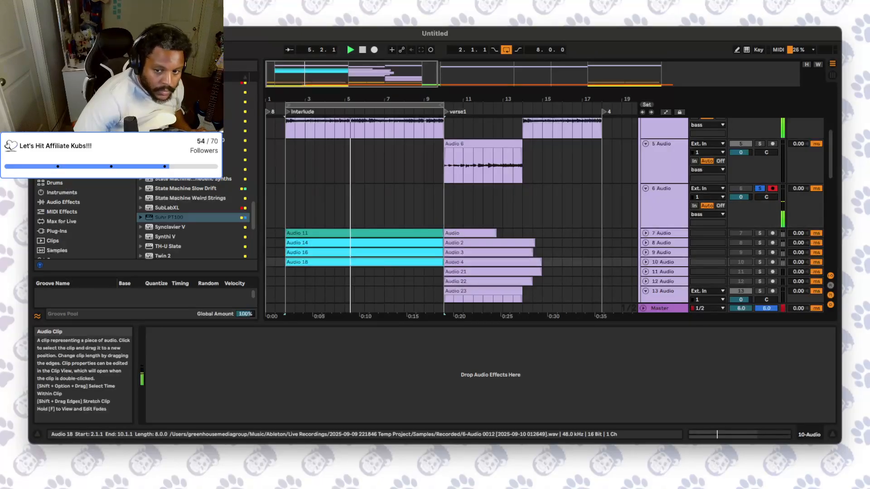
- Add track 5 to the solo and play the arrangement from the start of the hook
scroll(363, 262, "down", 2)
scroll(453, 215, "up", 3)
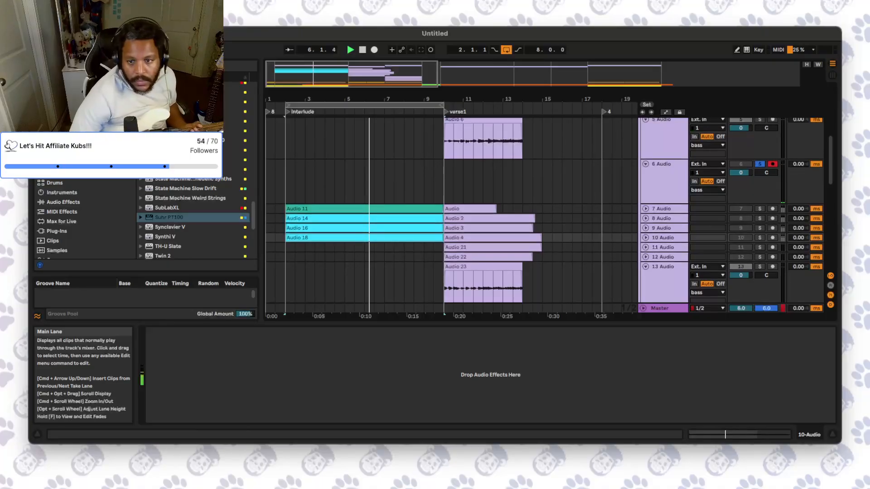
scroll(754, 209, "up", 3)
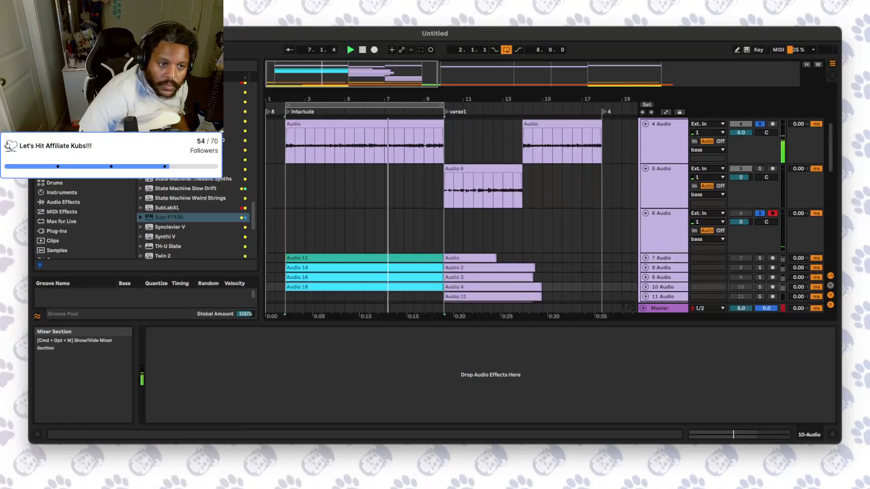
left_click_drag(399, 75, 399, 48)
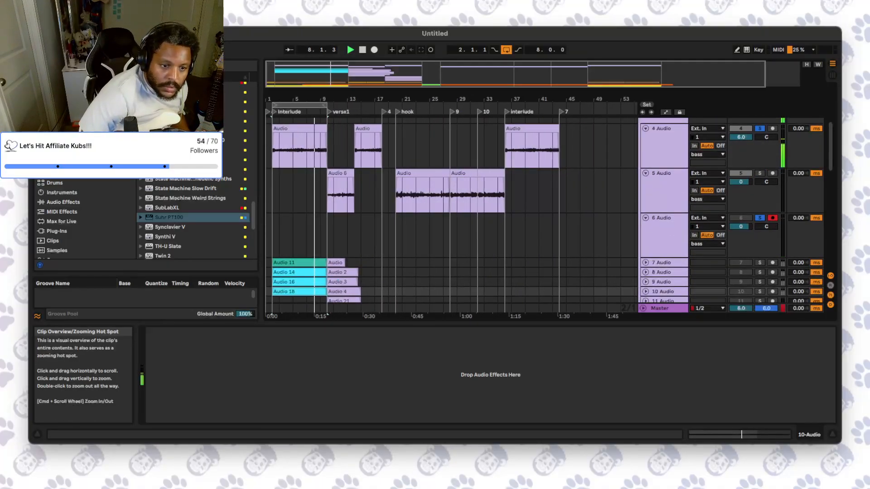
scroll(453, 213, "down", 3)
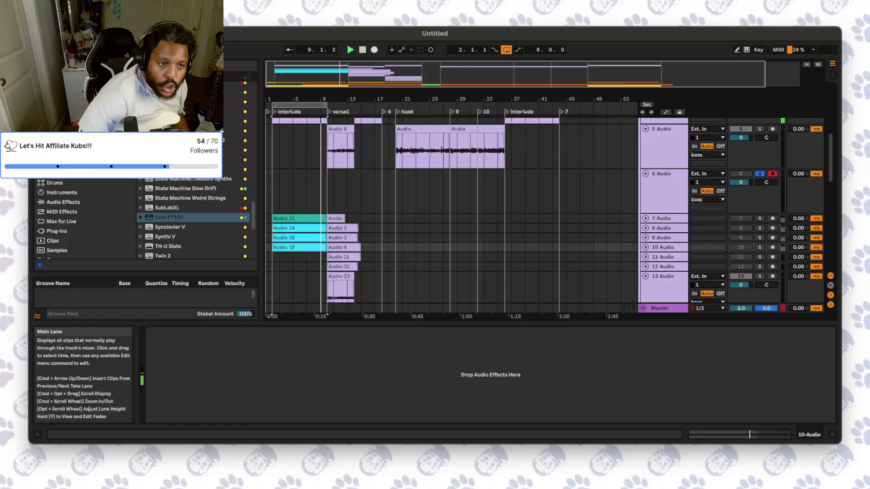
left_click(396, 191)
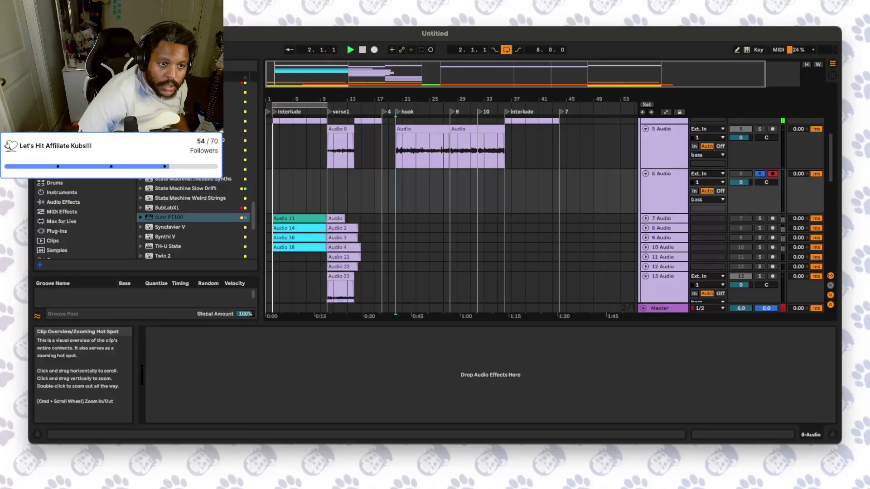
left_click(351, 50)
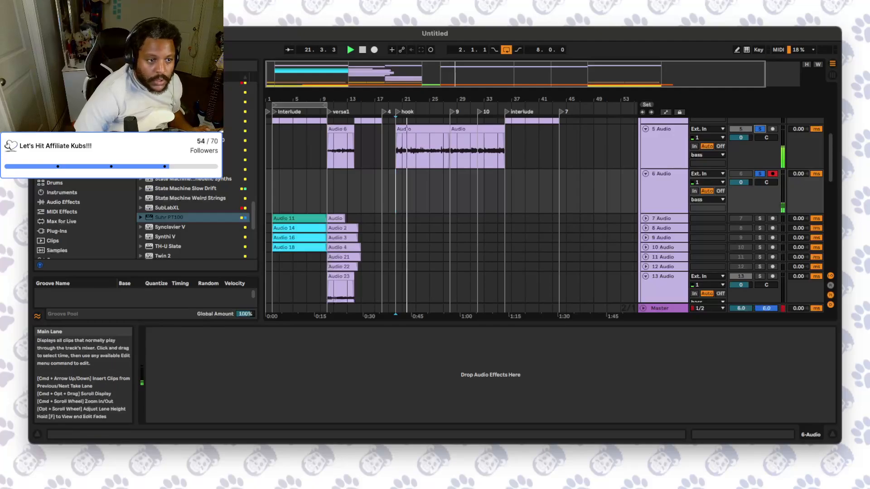
- Set the loop to eight bars from 20.1.1 over the hook and play it from its start
left_click_drag(266, 73, 338, 74)
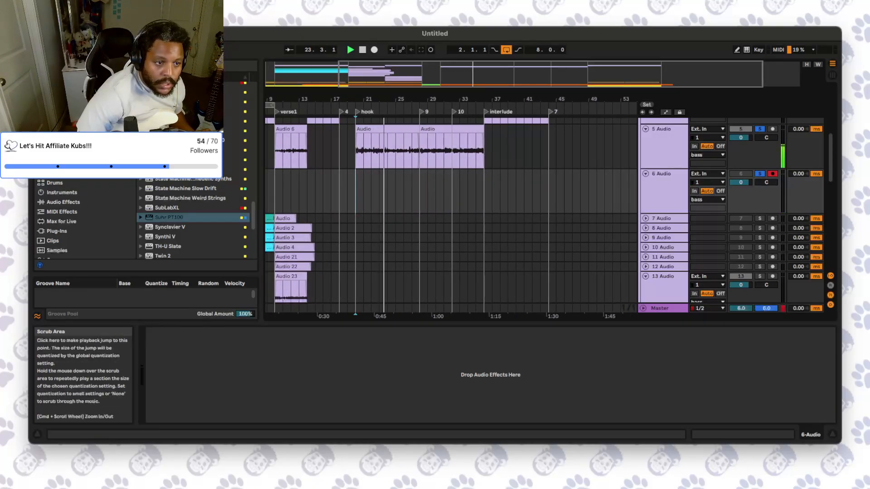
left_click(270, 105)
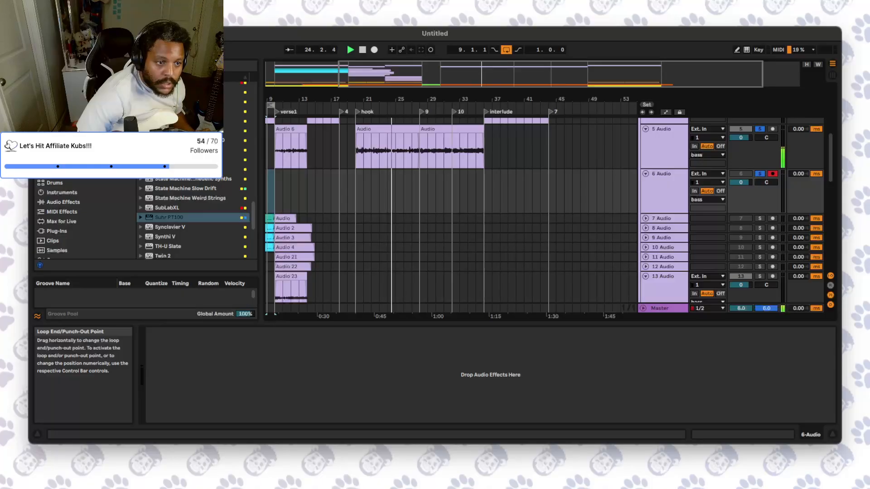
left_click_drag(356, 105, 501, 149)
left_click(309, 190)
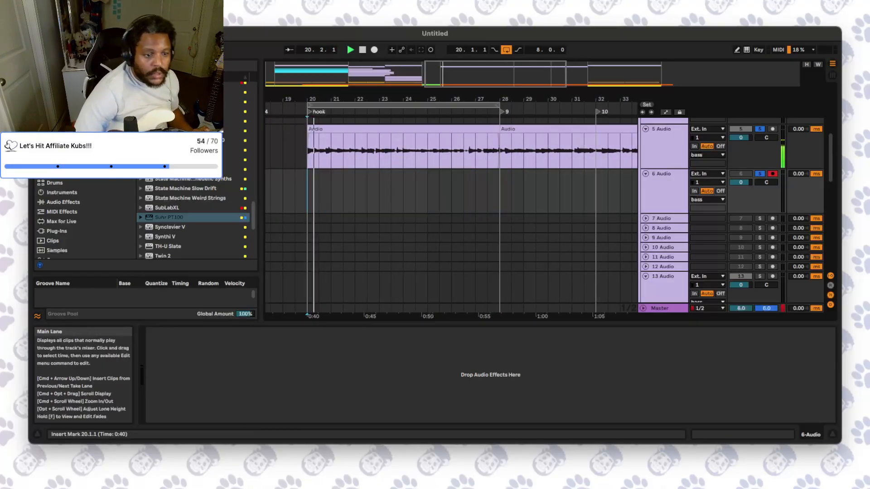
scroll(451, 216, "down", 3)
scroll(452, 215, "up", 3)
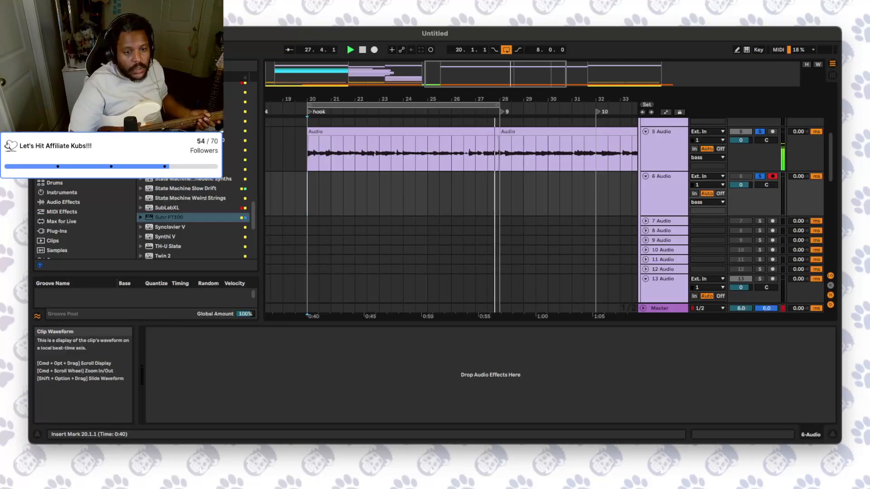
- Split track 5's first hook clip at 26.1.1 and at 22.1.1
left_click(452, 155)
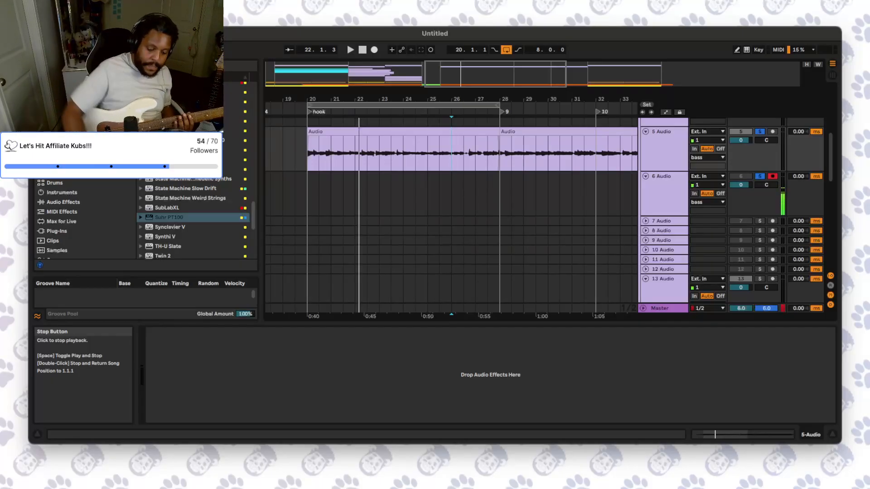
key("space")
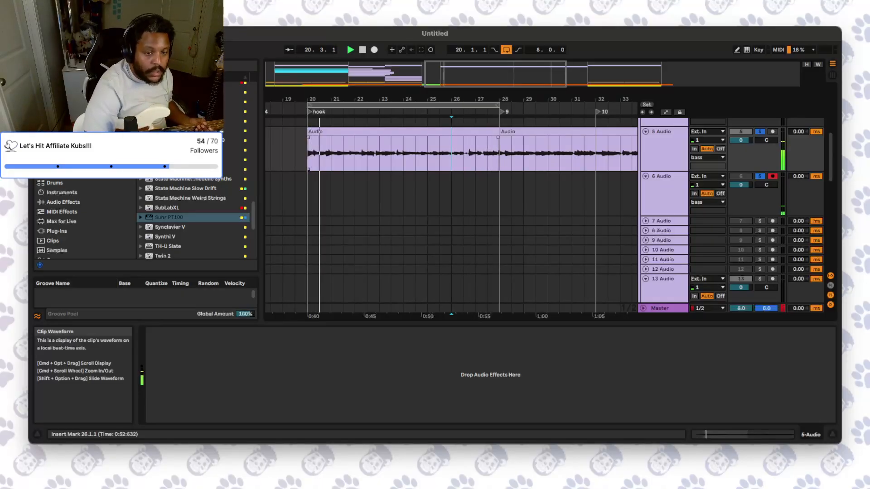
key("super+e")
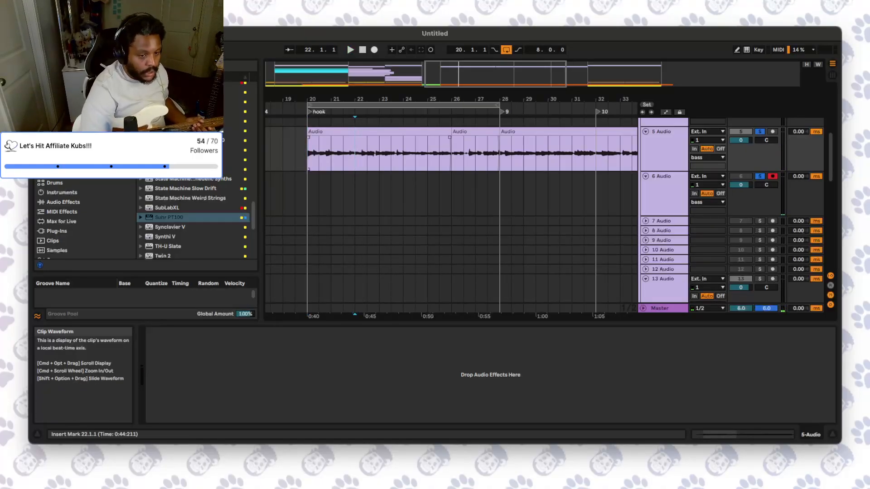
key("super+e")
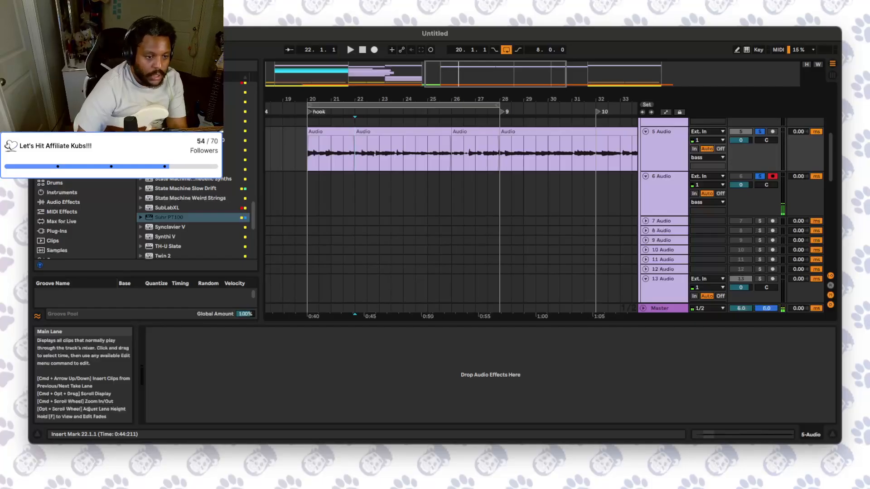
- Play the hook from 20.1.1 and check drum track 19 across verse 1 and the hook
left_click(308, 193)
key("space")
scroll(312, 195, "down", 6)
scroll(313, 194, "down", 6)
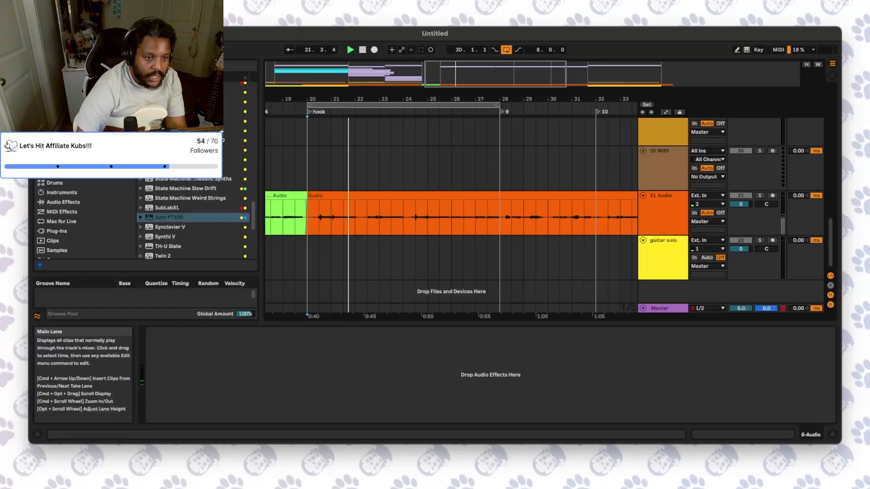
scroll(313, 195, "left", 2)
key("space")
left_click_drag(440, 75, 392, 67)
scroll(313, 194, "up", 3)
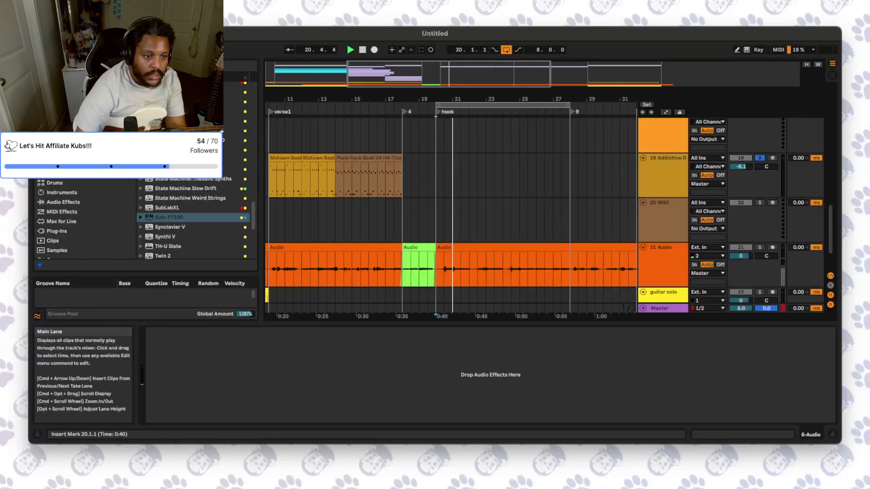
- Audition track 19's Motown and Punk Rock drum patterns in verse 1, and replay the hook from 20.1.1
key("space")
left_click(271, 181)
key("space")
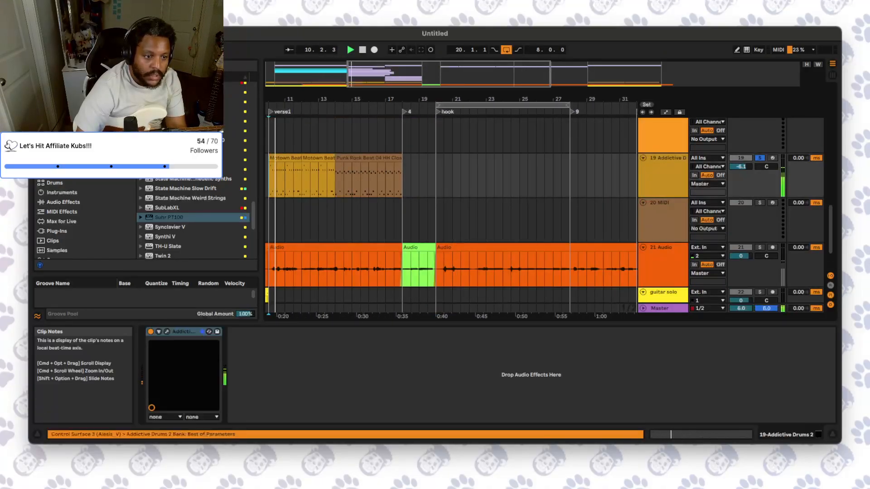
key("space")
left_click(336, 181)
key("space")
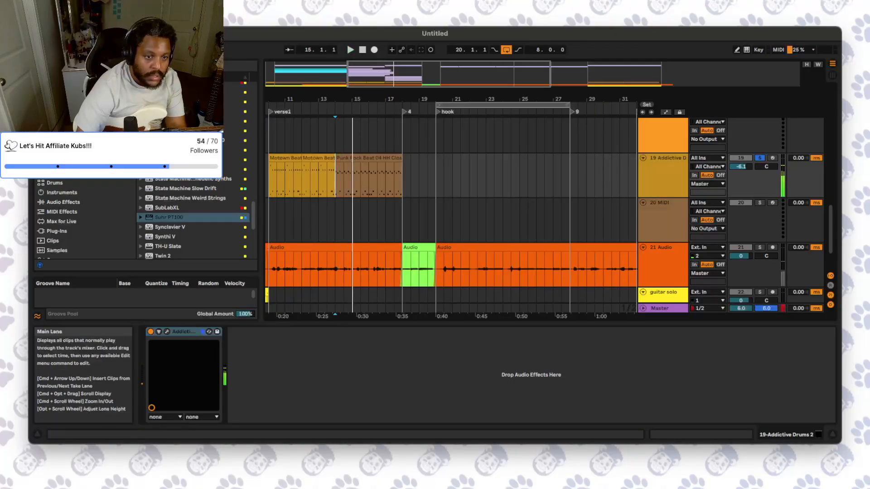
key("space")
key("space")
left_click(436, 179)
key("space")
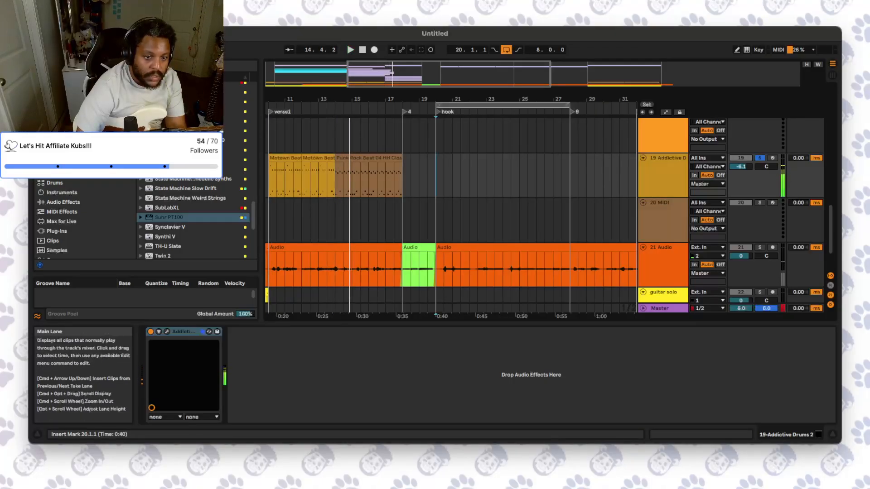
key("space")
- Look through the arrangement's tracks and the plug-in list while the hook loop plays
scroll(437, 179, "up", 5)
scroll(436, 178, "down", 2)
scroll(662, 204, "up", 8)
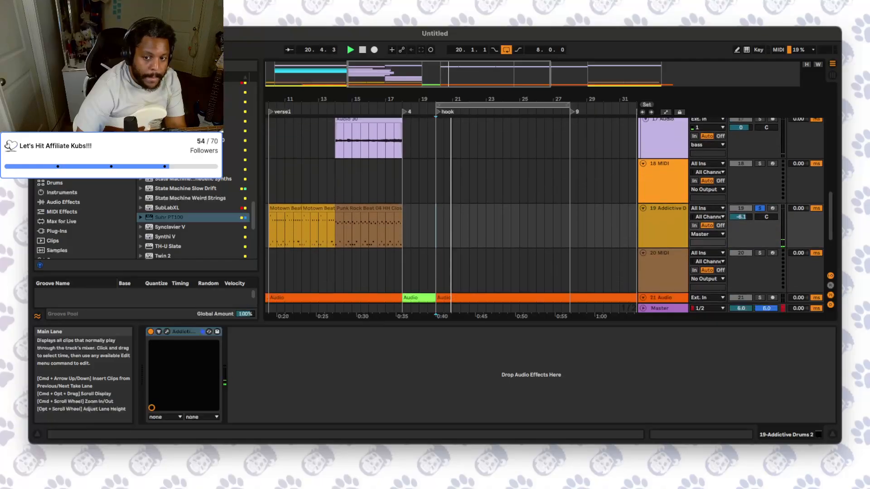
scroll(453, 211, "down", 8)
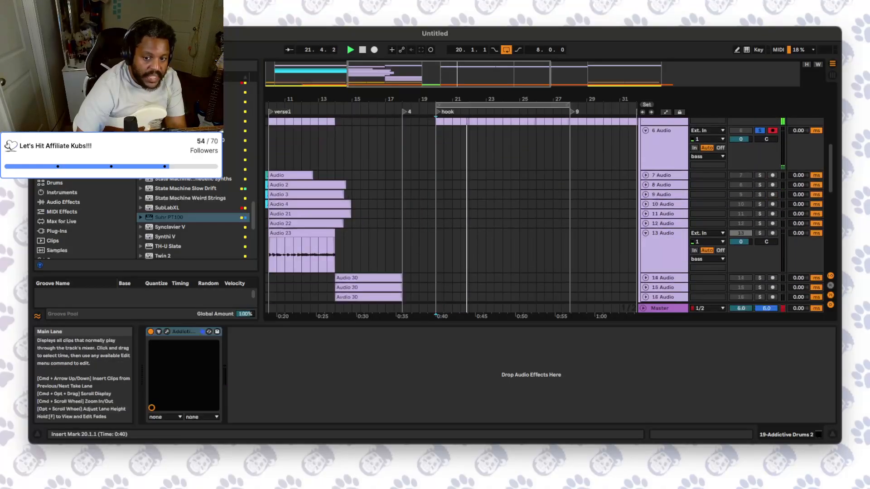
scroll(453, 210, "down", 2)
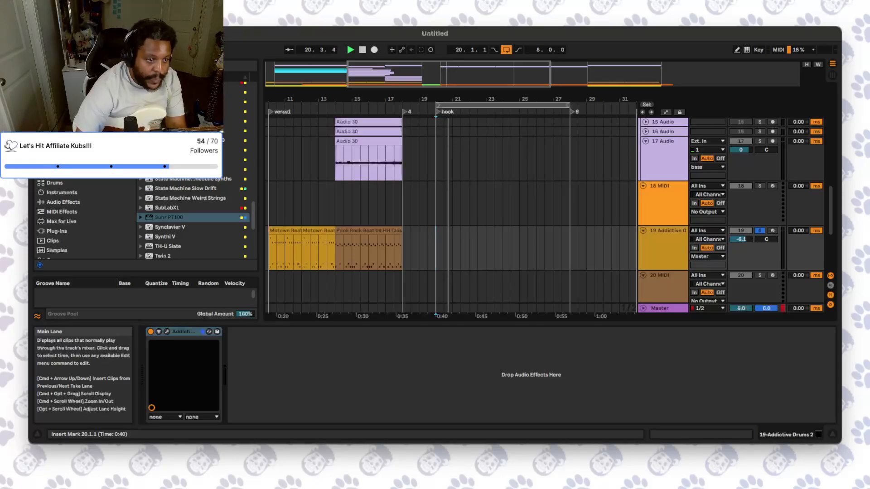
scroll(195, 218, "up", 5)
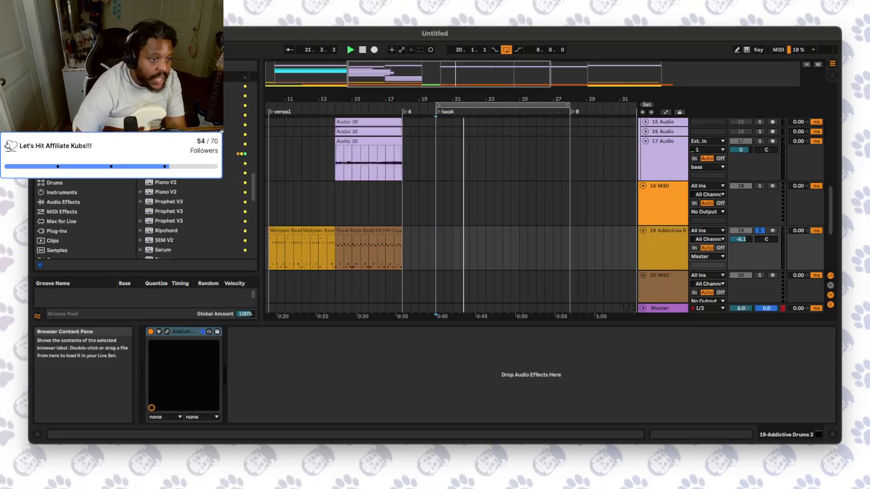
scroll(195, 218, "up", 3)
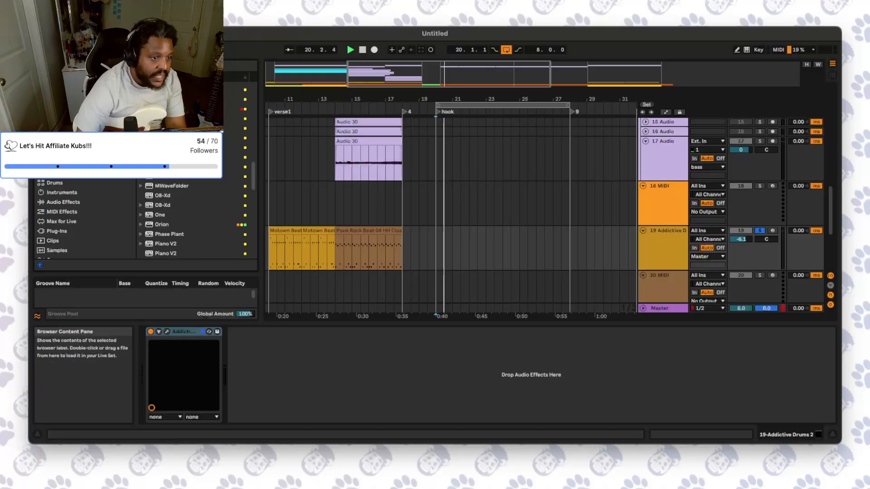
scroll(190, 218, "up", 10)
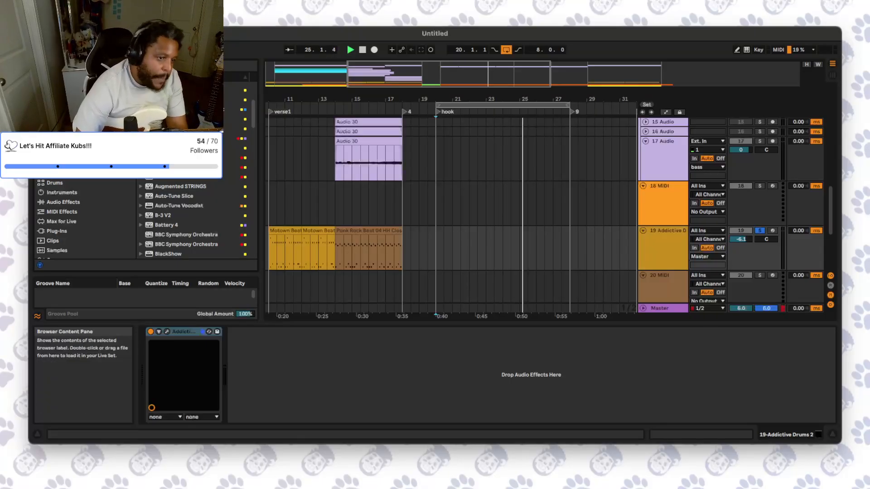
- Insert an audio track below the guitar solo track, set its input to channel 2, arm it and stop playback
scroll(453, 213, "down", 3)
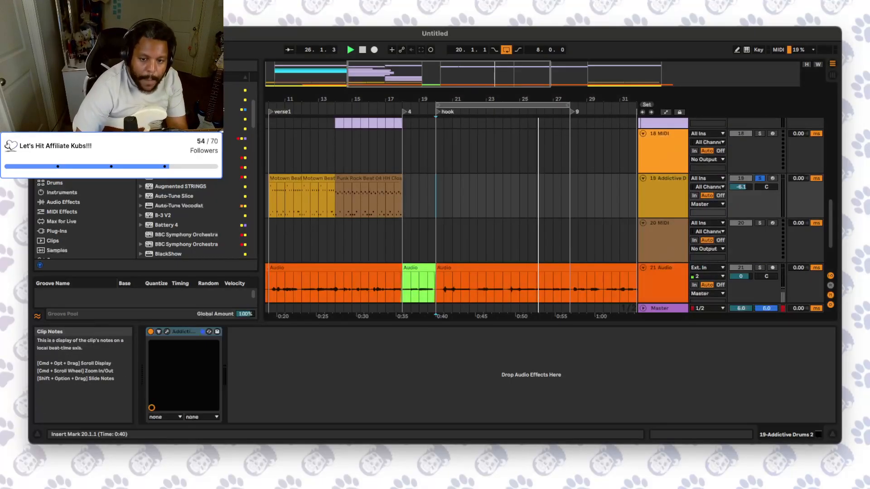
scroll(453, 213, "down", 3)
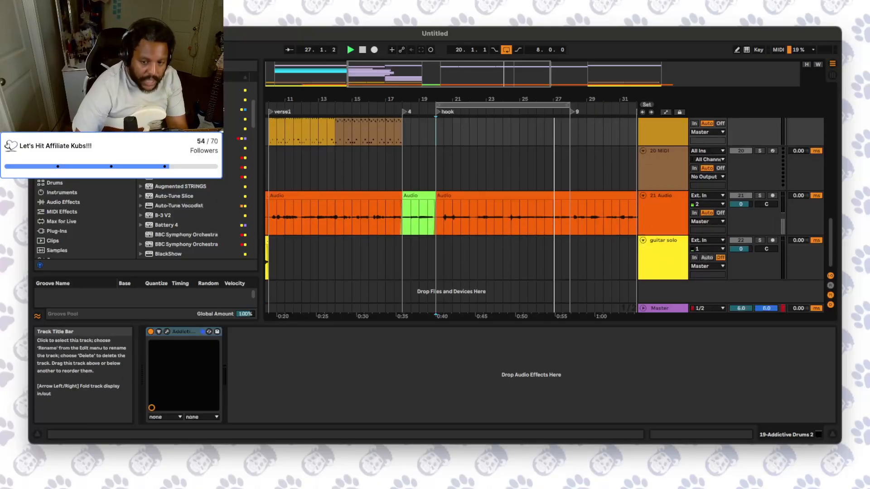
left_click(663, 258)
key("super+t")
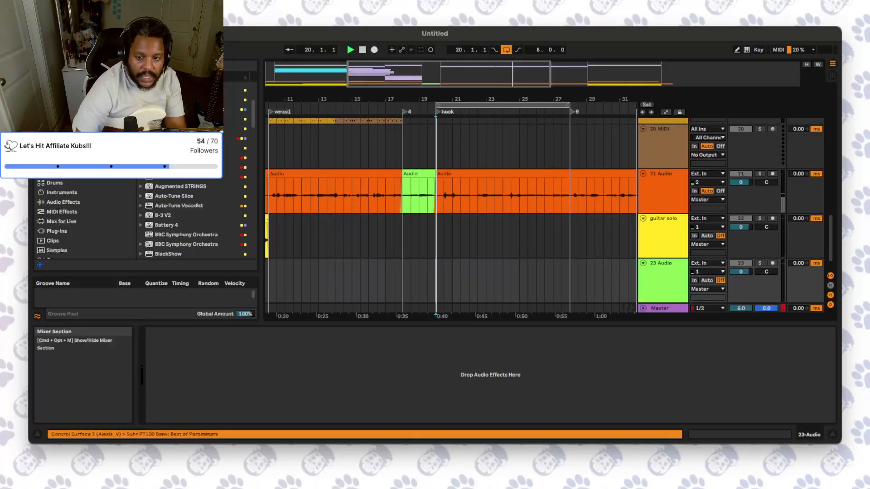
left_click(773, 263)
scroll(544, 212, "up", 1)
key("space")
scroll(543, 213, "down", 1)
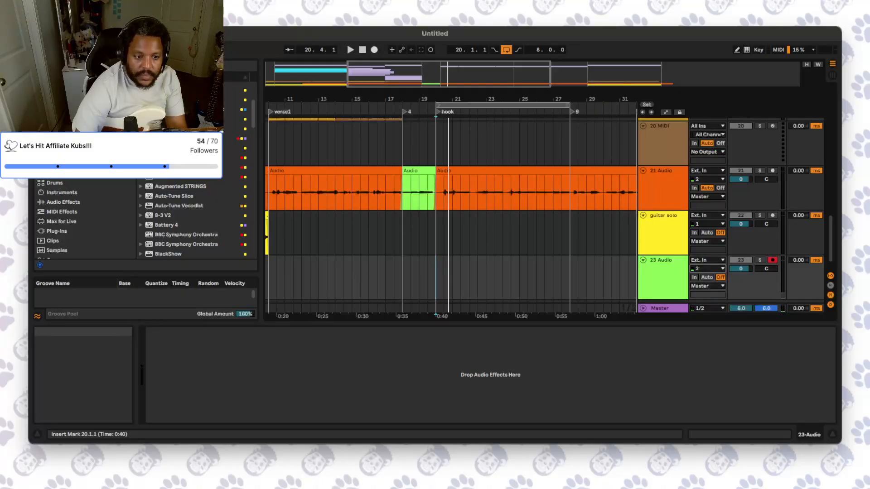
- Start playback at 18.3.1 and record looped takes through the hook on track 23
left_click(411, 232)
key("space")
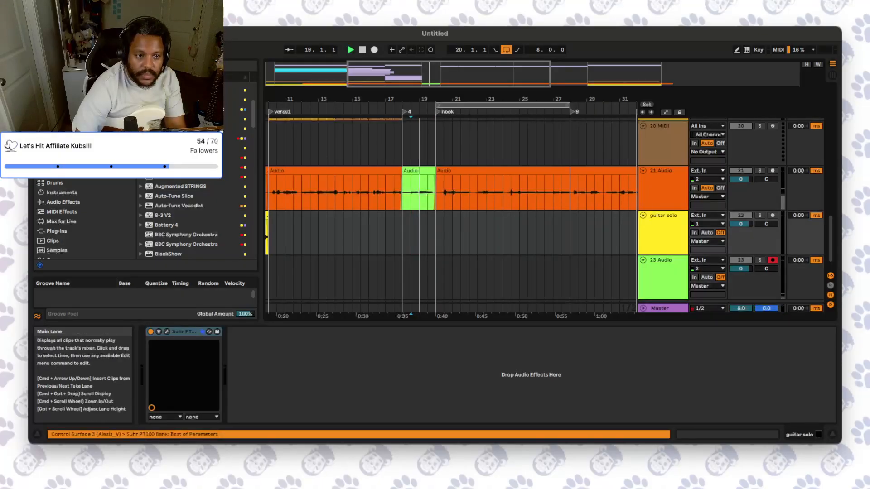
key("F9")
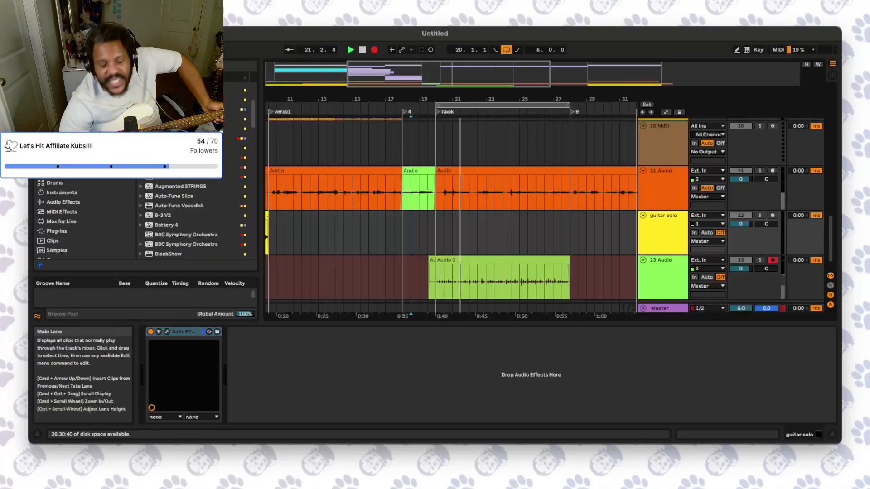
key("space")
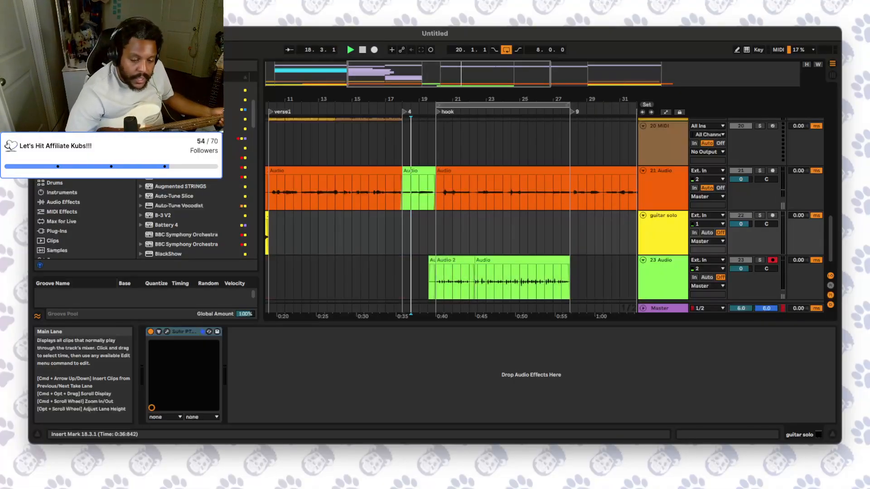
- Extend the start of track 23's last hook clip earlier, solo the track and play it from 20.1.1
left_click_drag(475, 260, 461, 260)
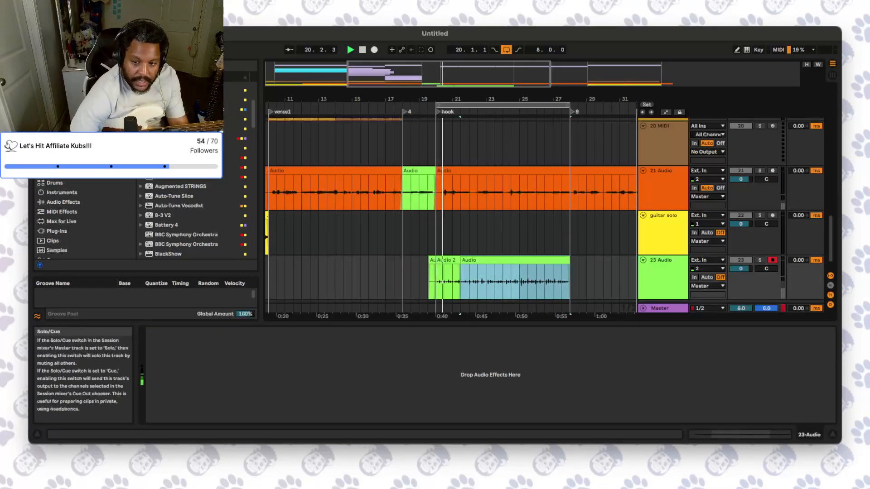
left_click(760, 260)
left_click(436, 283)
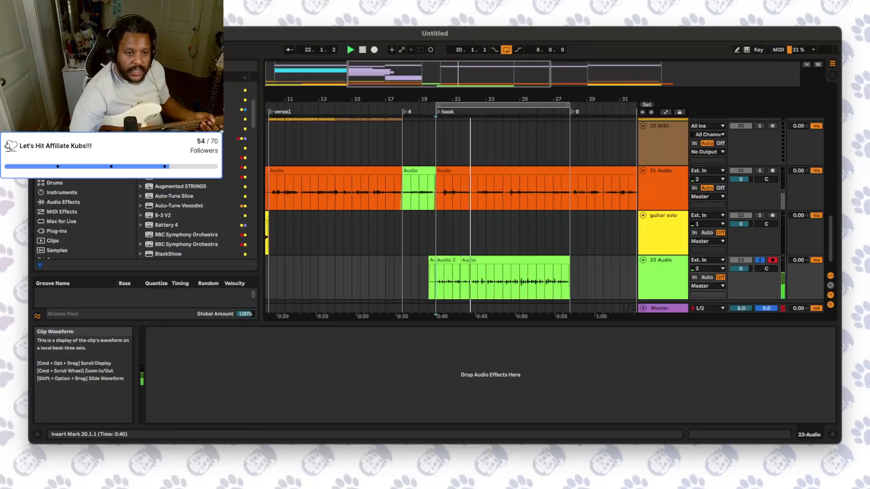
left_click(350, 49)
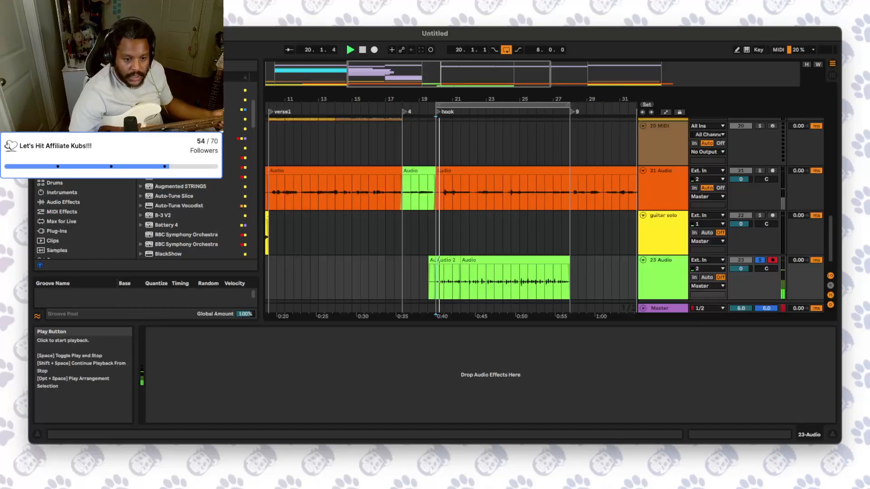
- Delete the recorded audio before 20.1.1 on track 23
left_click_drag(437, 266, 419, 283)
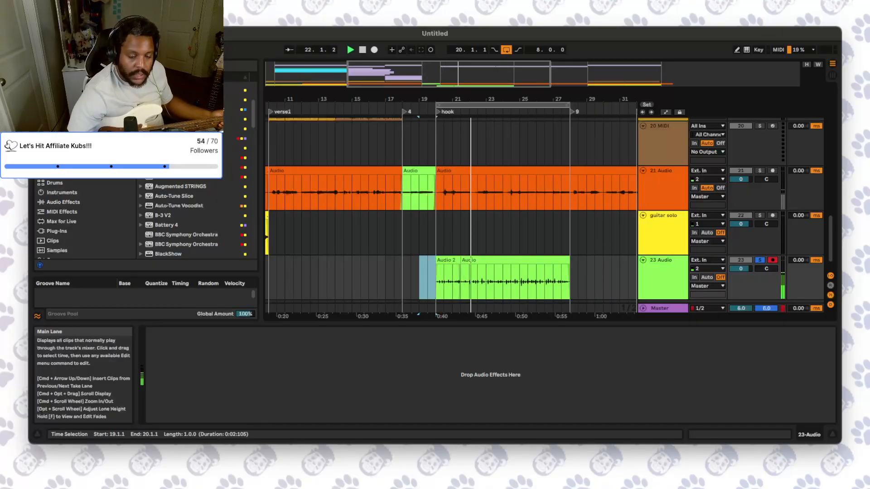
scroll(463, 260, "up", 2)
scroll(451, 215, "down", 3)
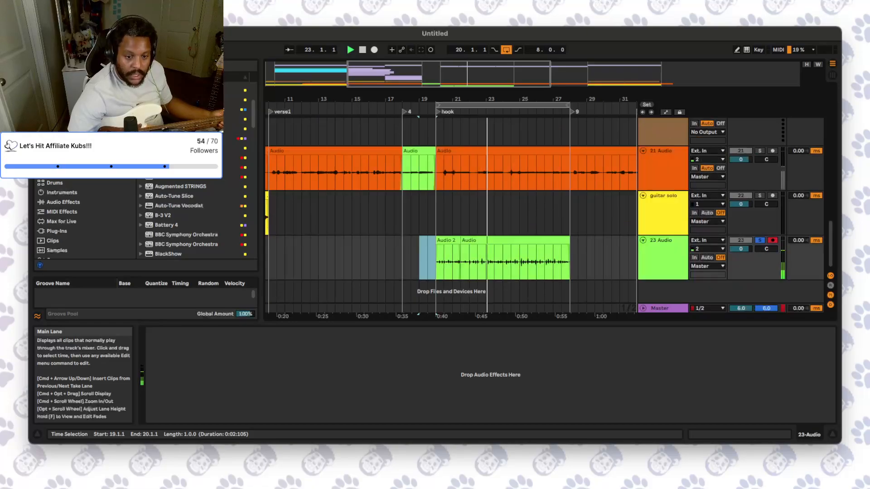
- Try replacing the first hook bar at 20.1.1 on track 23 with a copy of 24.1.1 to 25.1.1
left_click_drag(503, 73, 506, 102)
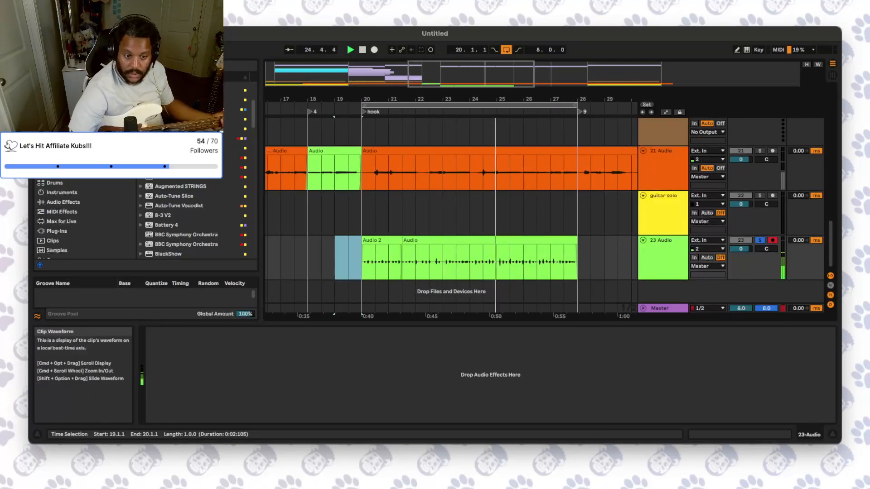
left_click(470, 264)
left_click_drag(470, 263, 497, 264)
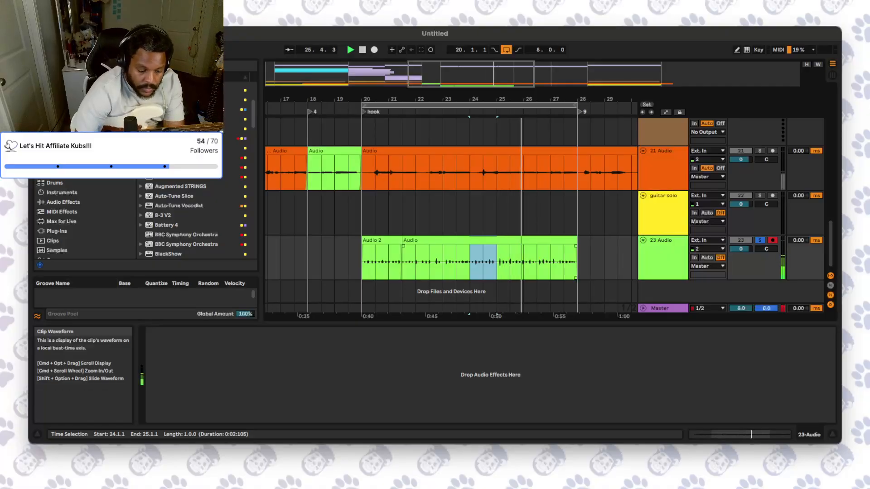
left_click(362, 264)
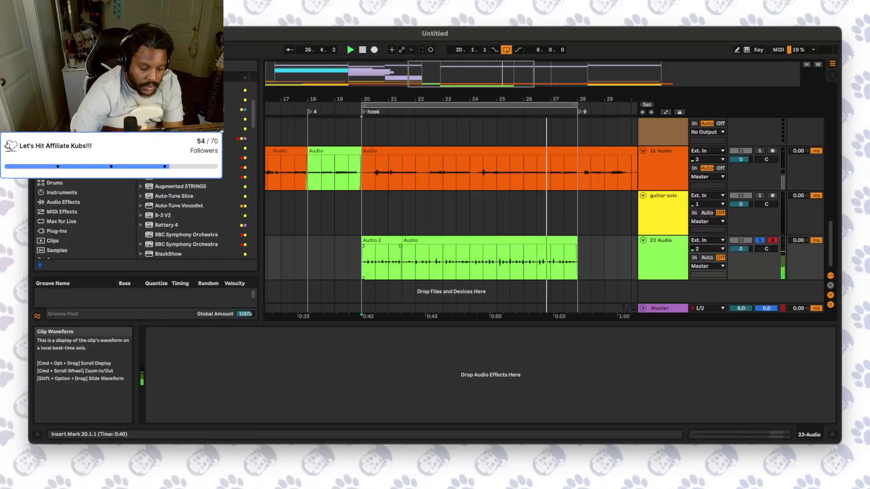
key("super+v")
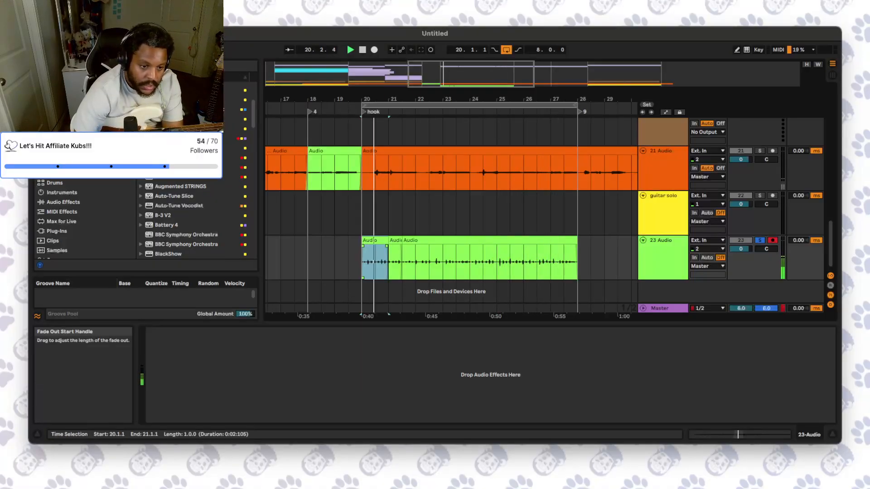
key("super+z")
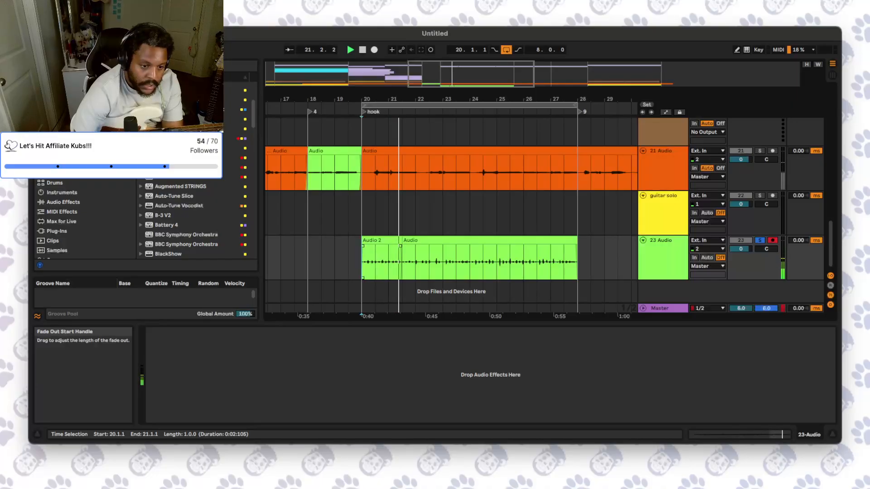
- Copy the half bar from 20.3.1 to 21.1.1 on track 23 and paste it at 20.1.1
key("space")
key("space")
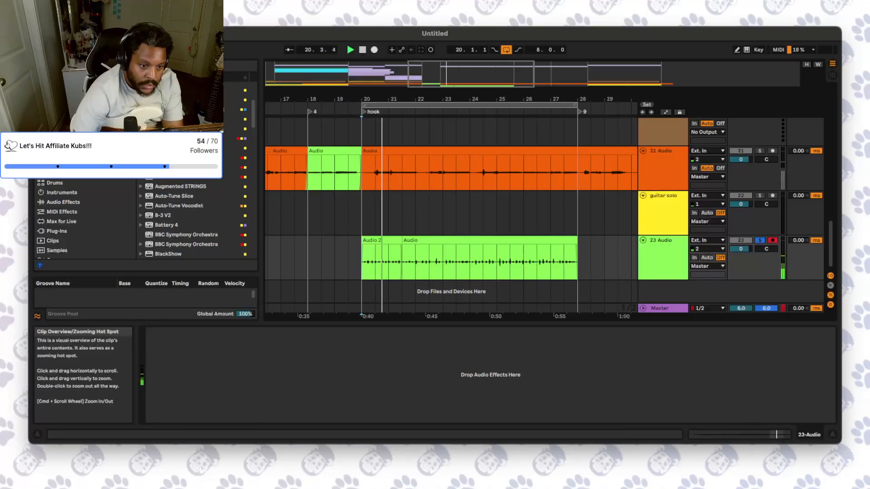
left_click_drag(375, 98, 382, 139)
key("space")
key("space")
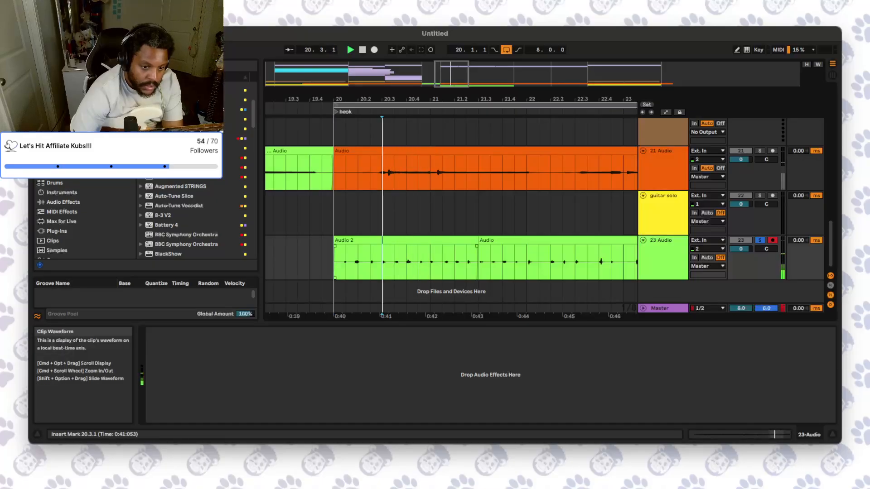
left_click_drag(382, 261, 429, 261)
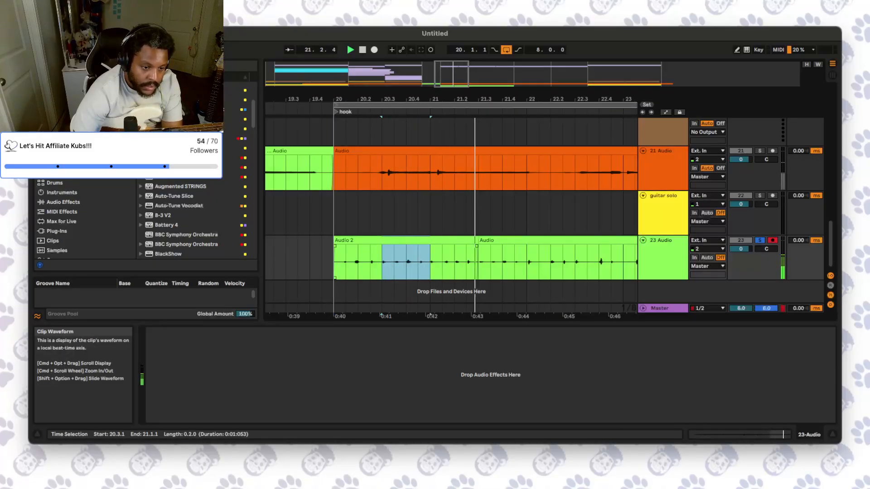
left_click(336, 261)
key("super+v")
- Replay the edited start of the hook on track 23 from 20.1.1 and again from 20.4.1
key("space")
key("space")
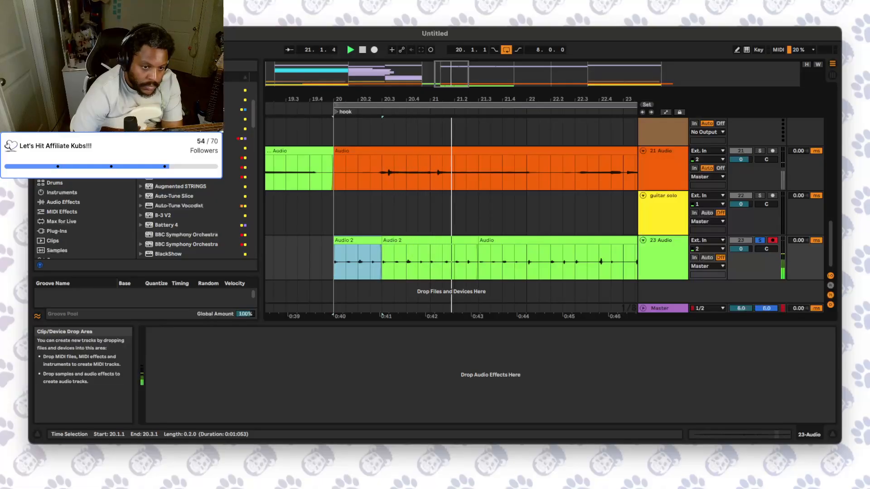
left_click_drag(451, 75, 459, 75)
key("space")
key("space")
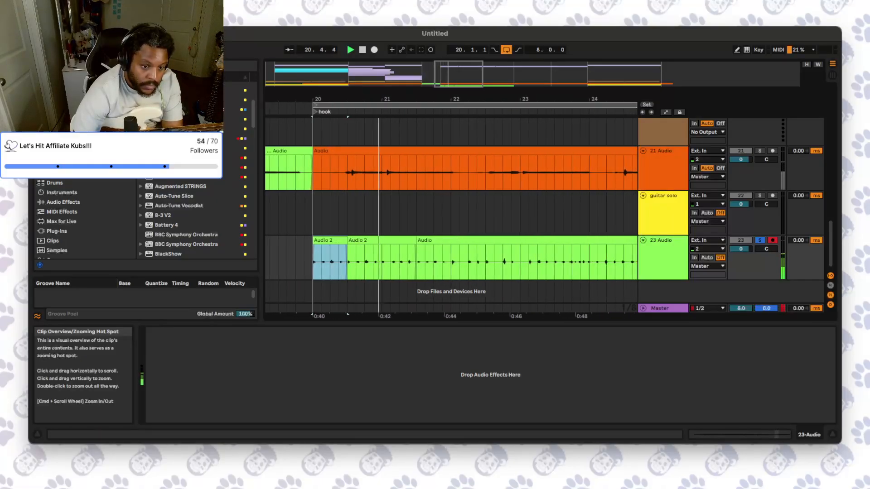
key("space")
key("space")
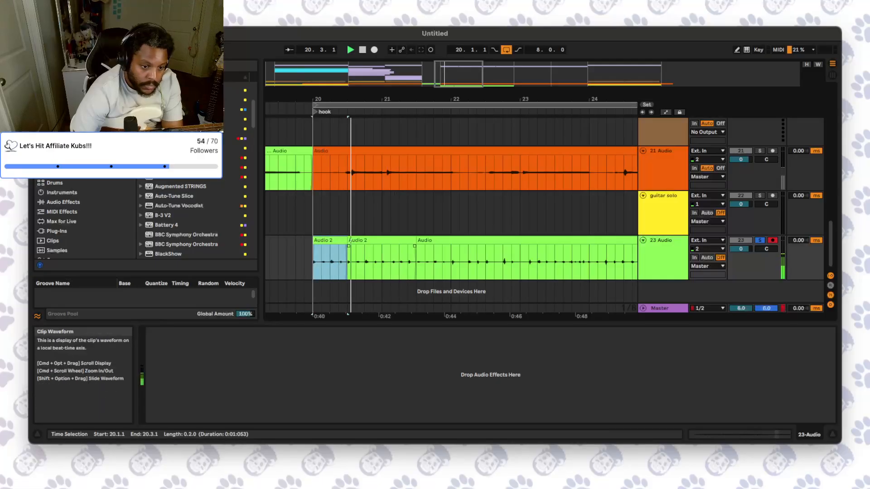
left_click(365, 262)
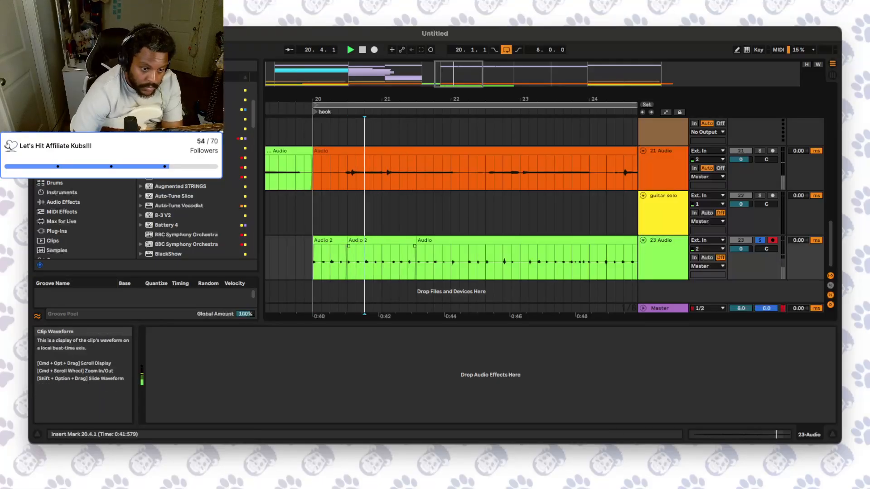
key("space")
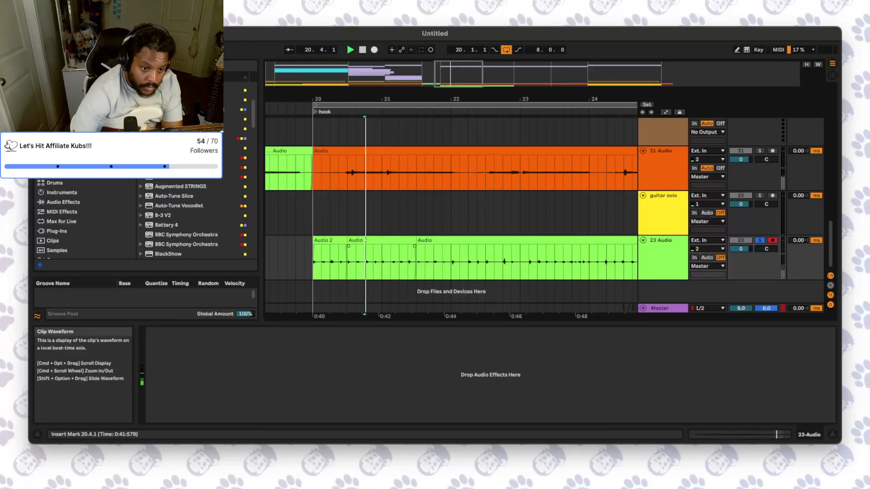
key("space")
key("space")
- Delete the audio from 21.1.1 to 21.1.3 on track 23 and replay the hook from 20.1.1
left_click_drag(382, 262, 390, 263)
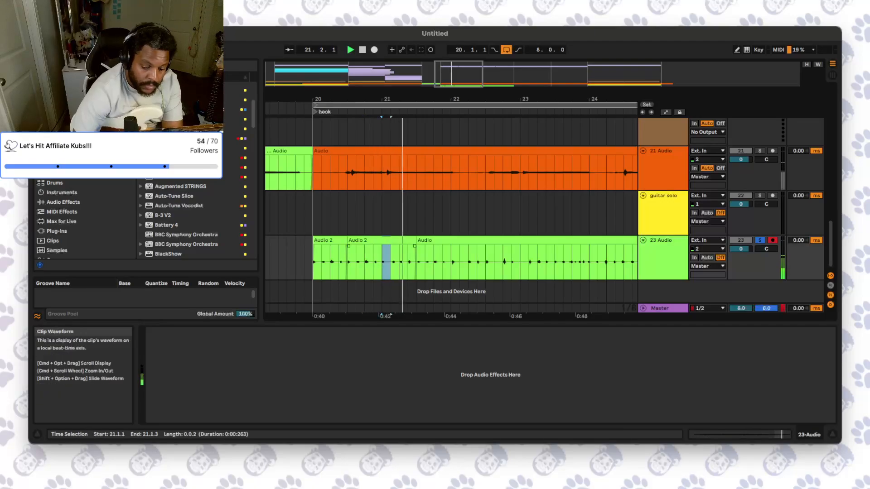
key("Delete")
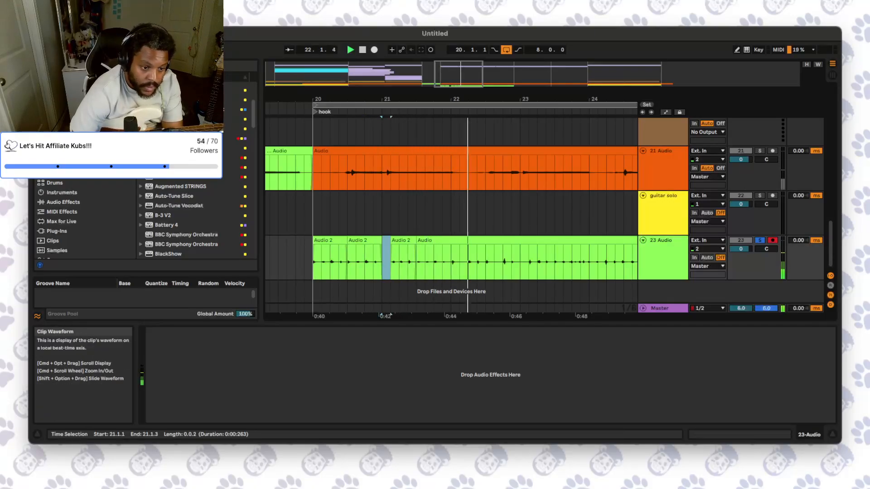
left_click(313, 263)
key("space")
key("space")
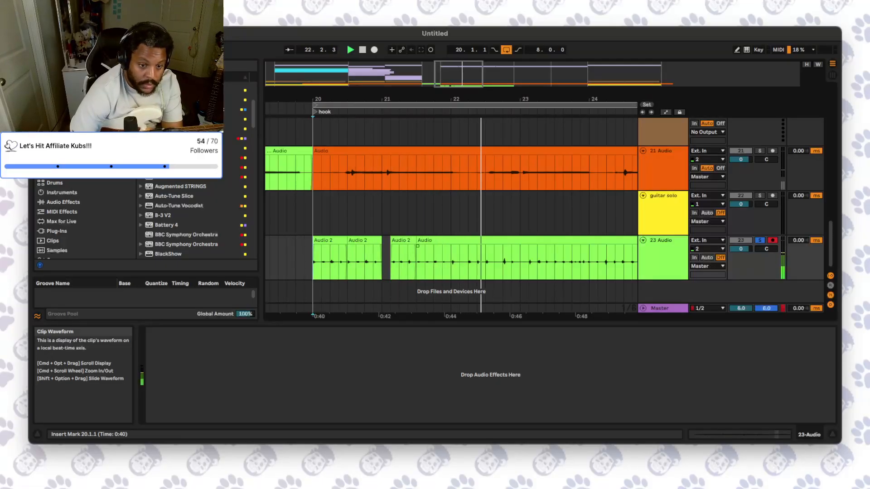
- Copy the half bar from 22.1.1 to 22.3.1 on track 23 and paste it at 21.1.1
left_click_drag(451, 261, 486, 262)
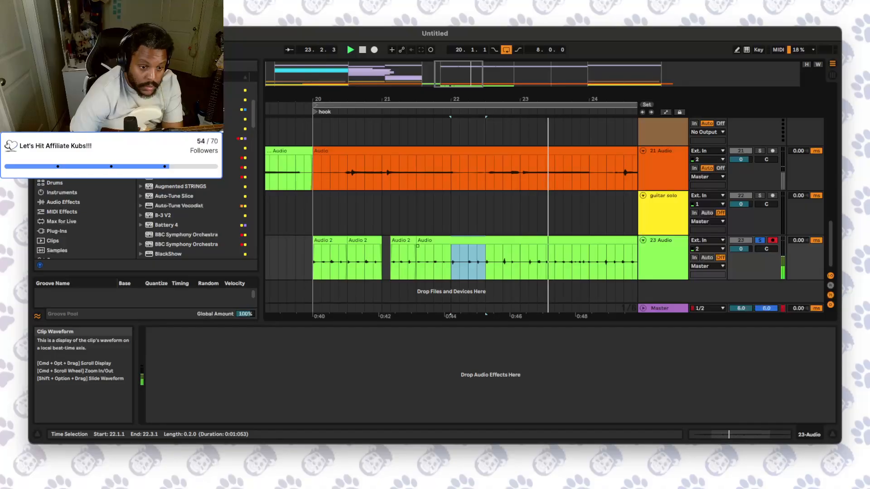
left_click(381, 262)
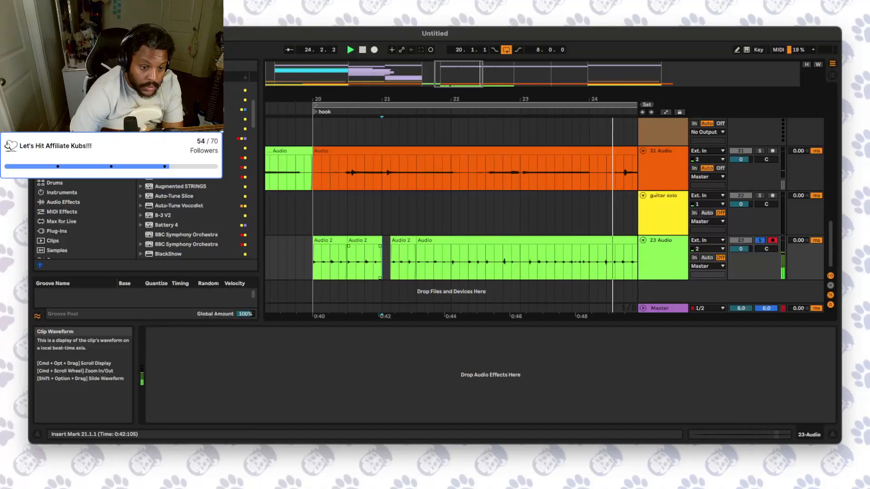
left_click_drag(382, 262, 416, 262)
key("super+j")
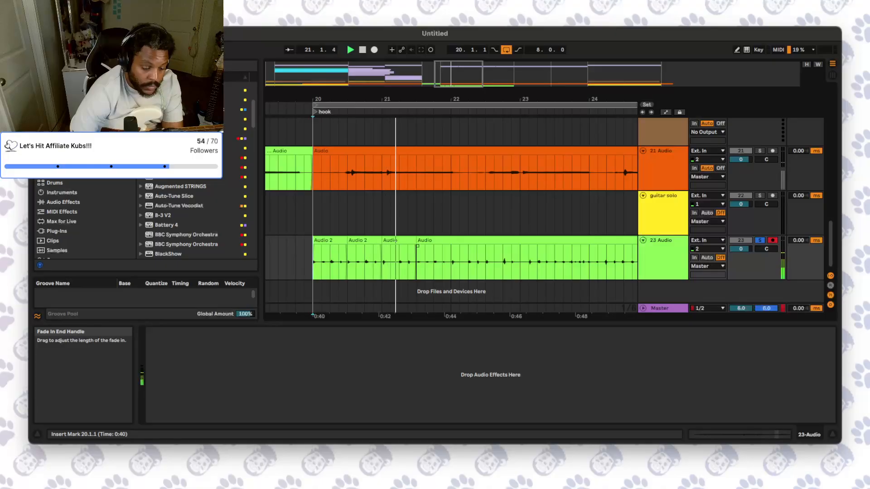
- Move the pasted half-bar clip to start at 20.4.3 and extend the following clip's start back to 21.1.1 on track 23
left_click_drag(399, 240, 390, 240)
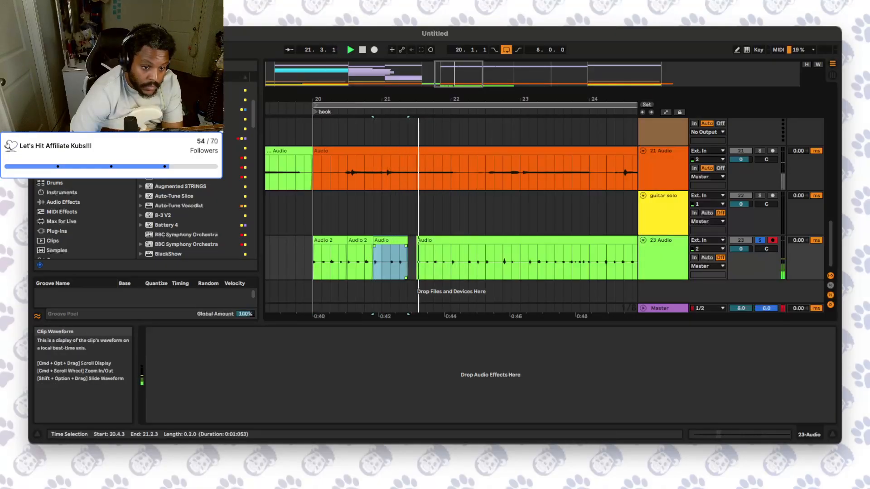
left_click_drag(417, 241, 382, 240)
left_click(311, 262)
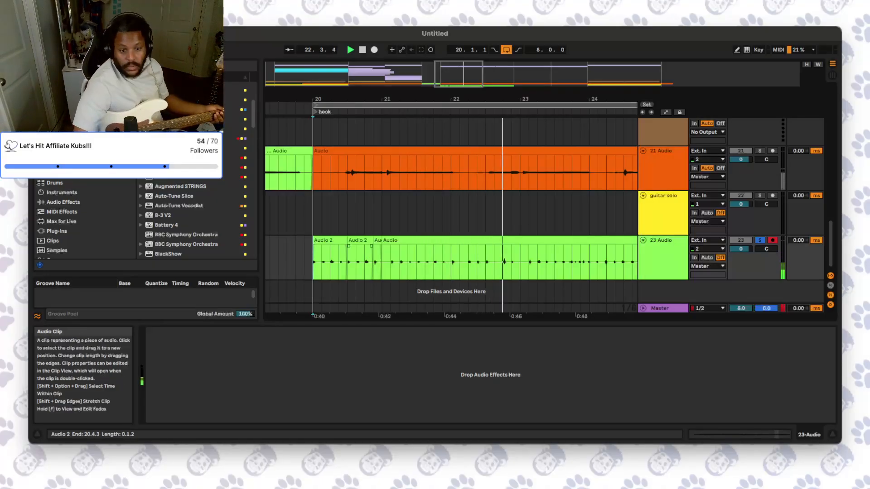
- Extend the playback loop to cover 20.1.1 to 36.1.1, through to the start of the interlude
left_click_drag(346, 98, 346, 37)
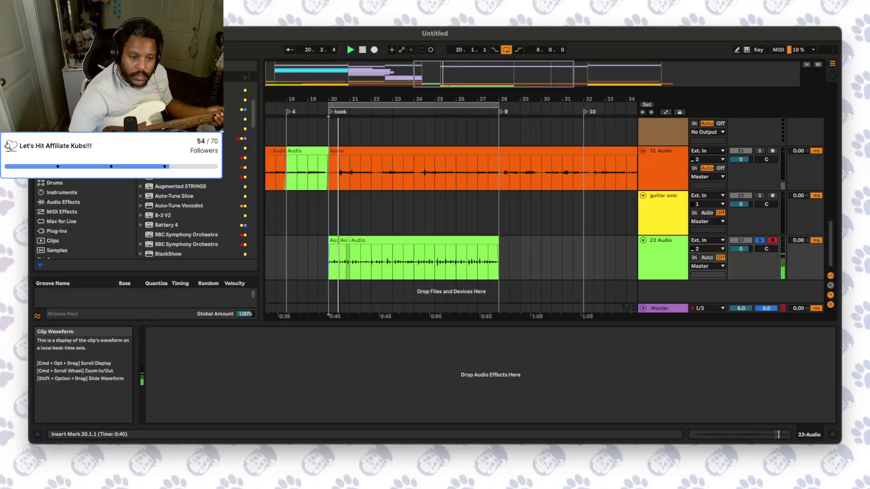
scroll(453, 213, "up", 10)
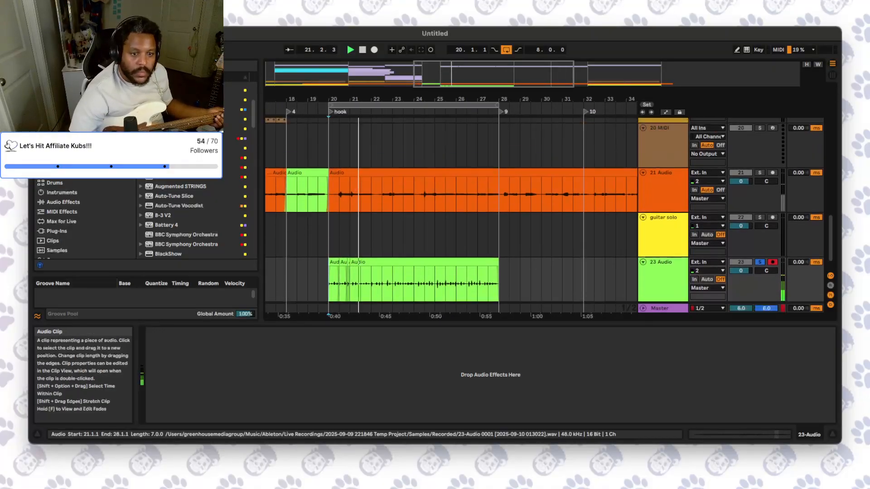
scroll(454, 213, "up", 5)
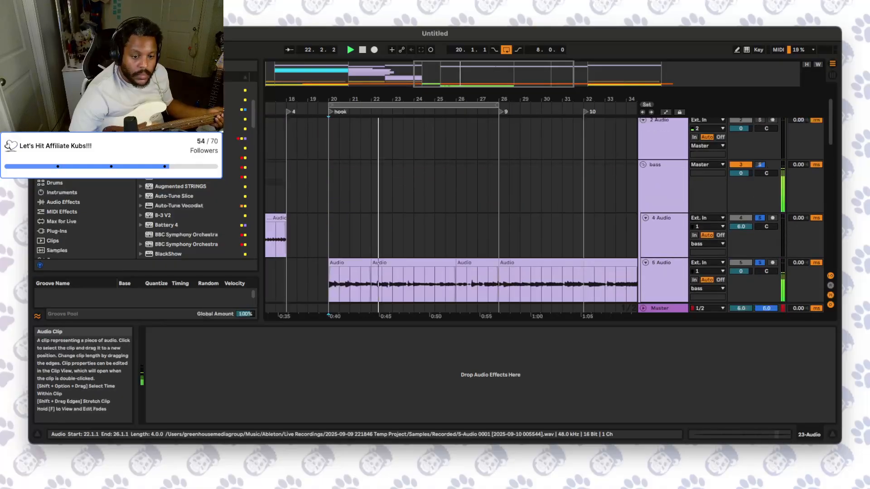
scroll(453, 213, "down", 1)
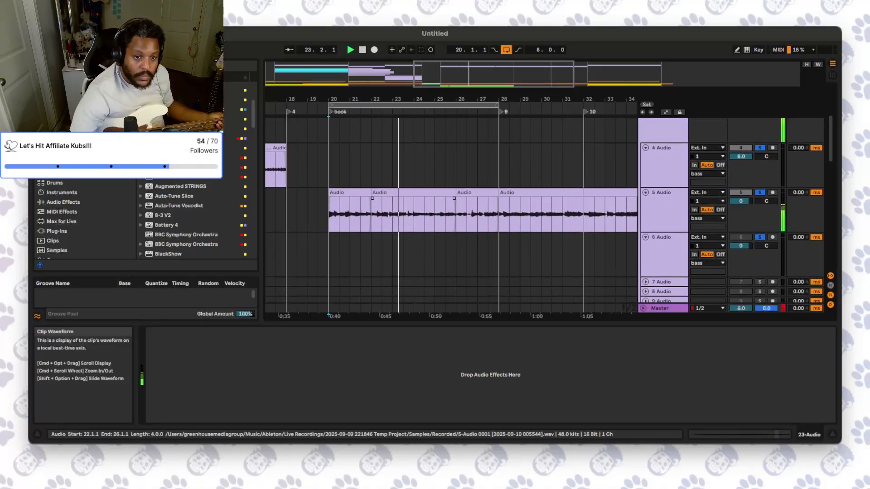
left_click_drag(508, 105, 604, 105)
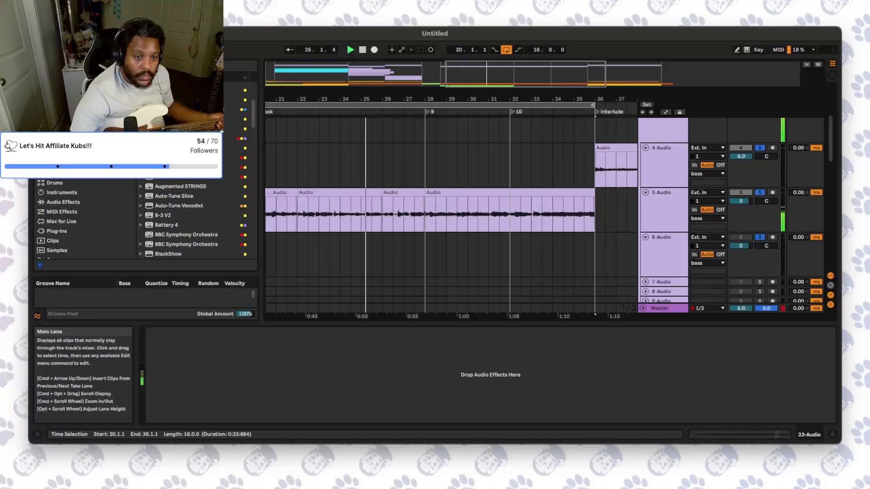
- Duplicate track 23 with its hook clips
scroll(453, 213, "down", 10)
scroll(453, 213, "down", 7)
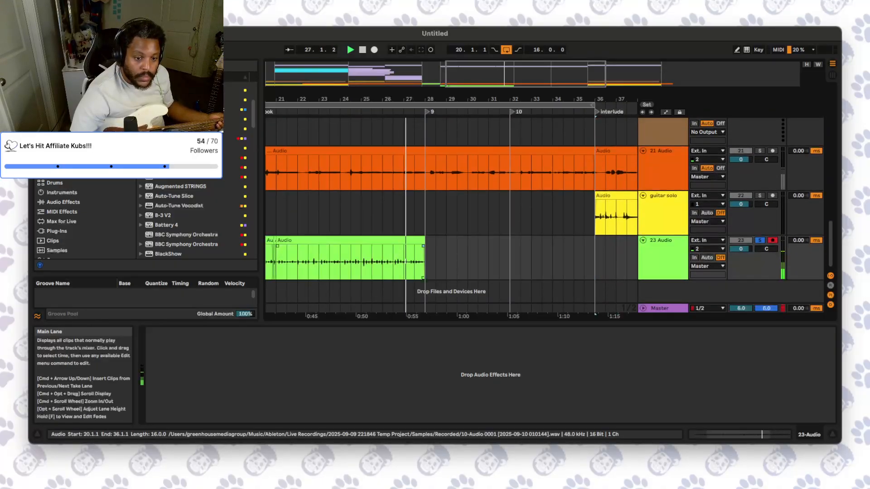
scroll(453, 213, "up", 5)
scroll(453, 213, "up", 8)
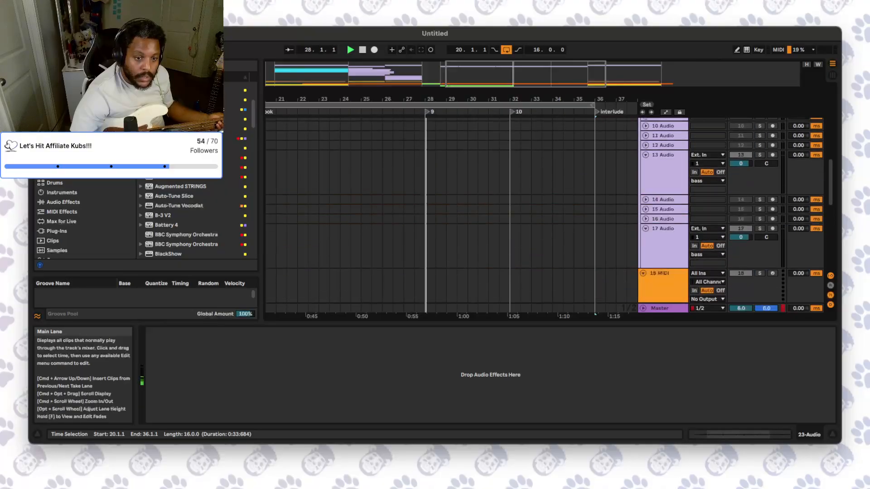
scroll(453, 213, "down", 10)
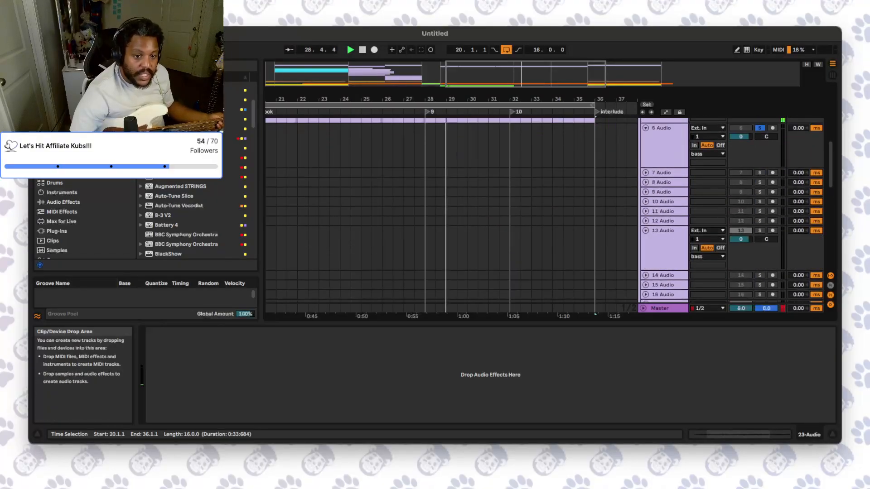
scroll(453, 213, "down", 3)
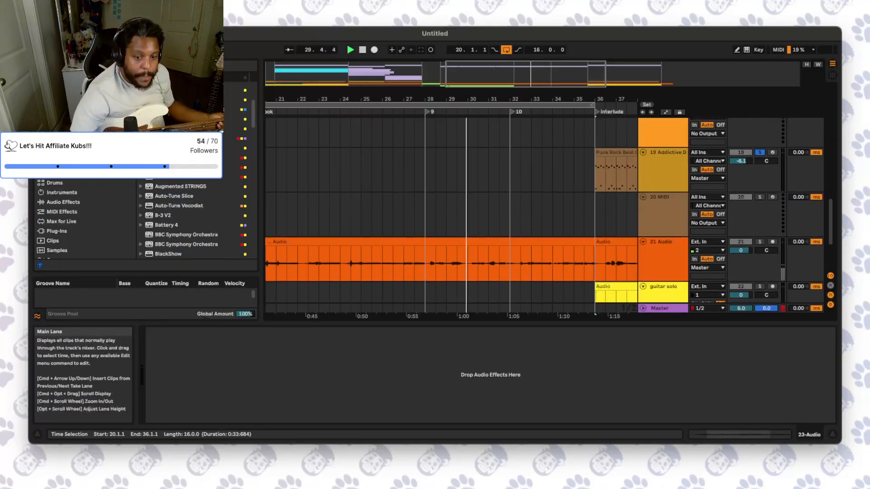
left_click(427, 263)
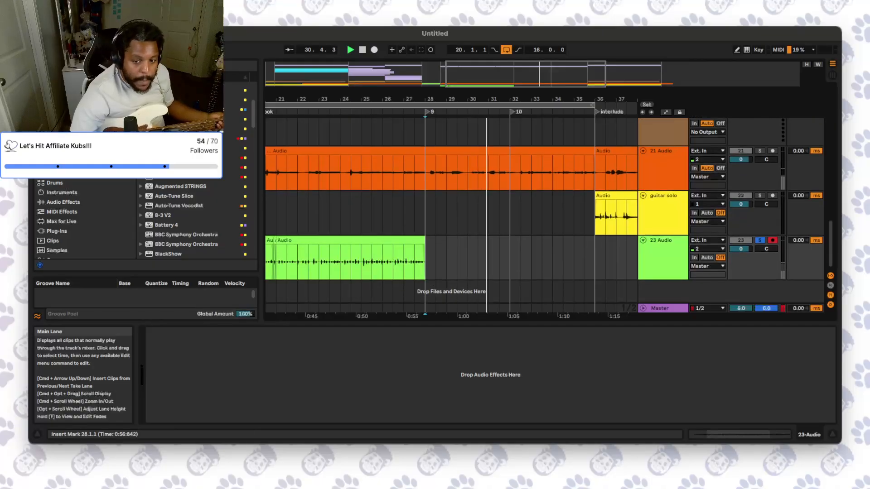
left_click(662, 260)
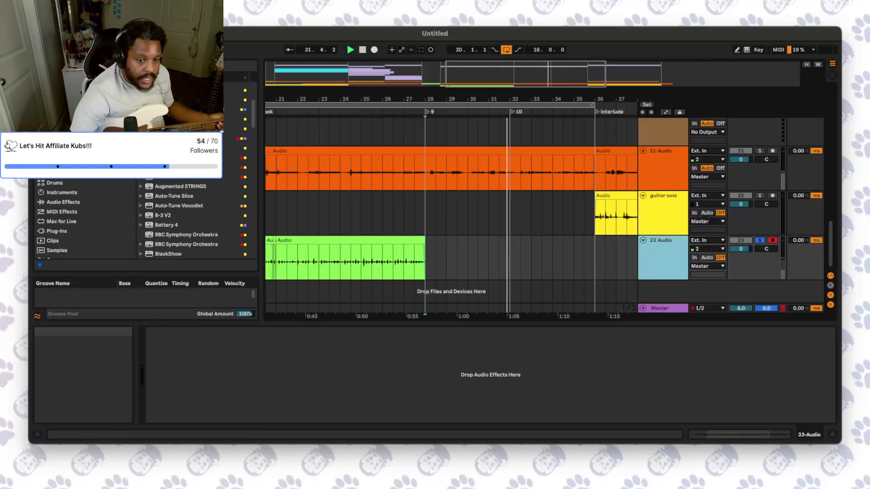
key("super+d")
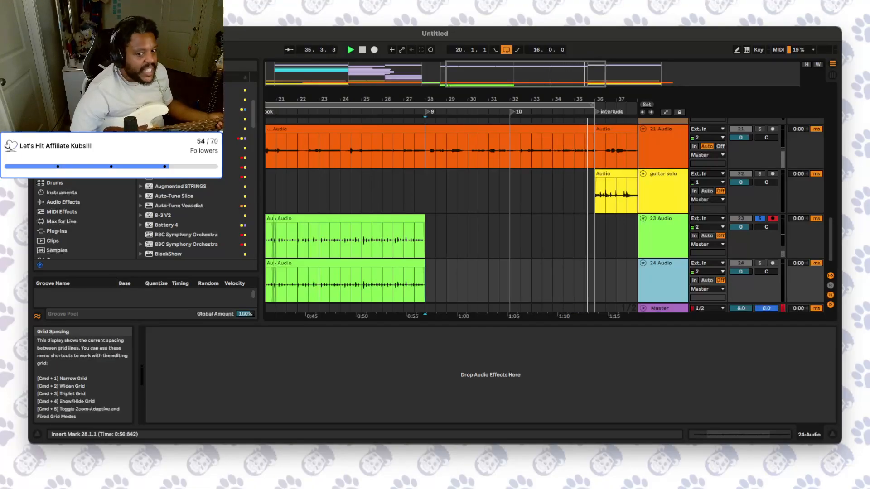
- Delete the copied clips from 20.1.1 to 28.1.1 on track 24
left_click_drag(453, 75, 453, 57)
left_click_drag(431, 285, 326, 286)
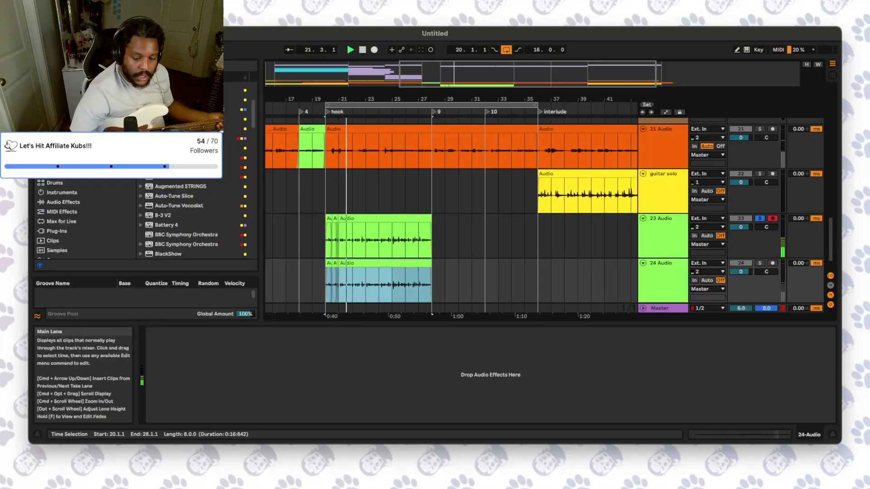
key("Delete")
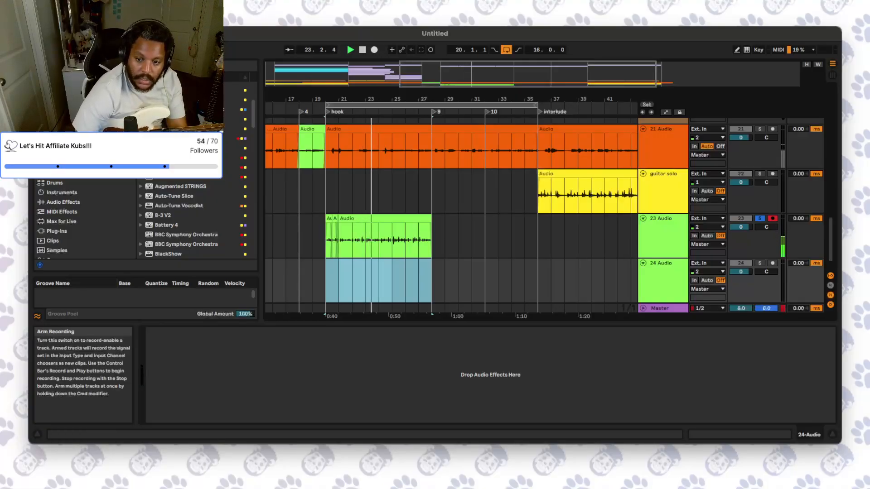
- Arm and solo track 24 and record a new guitar take over the loop from 20.1.1 to 36.1.1
left_click(773, 263)
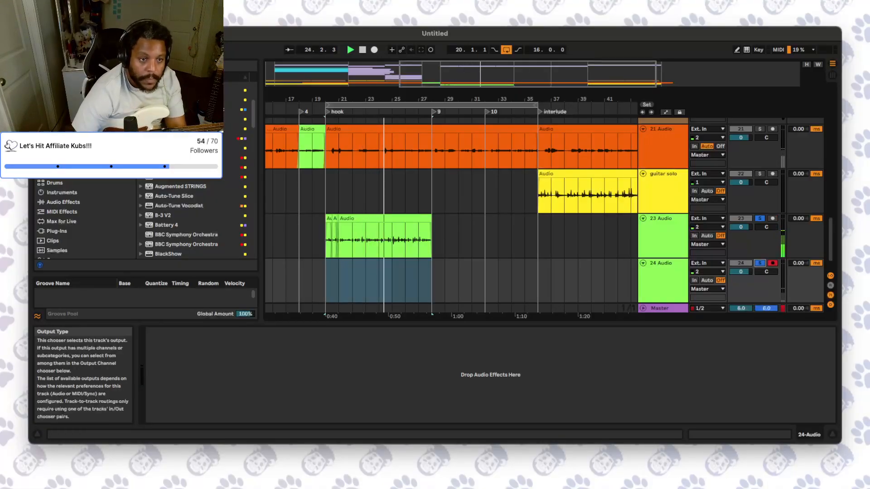
left_click(375, 50)
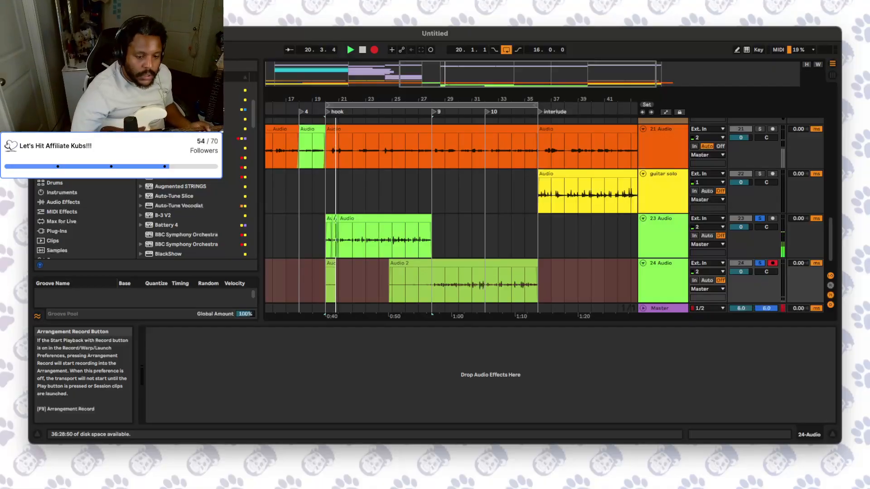
left_click(374, 50)
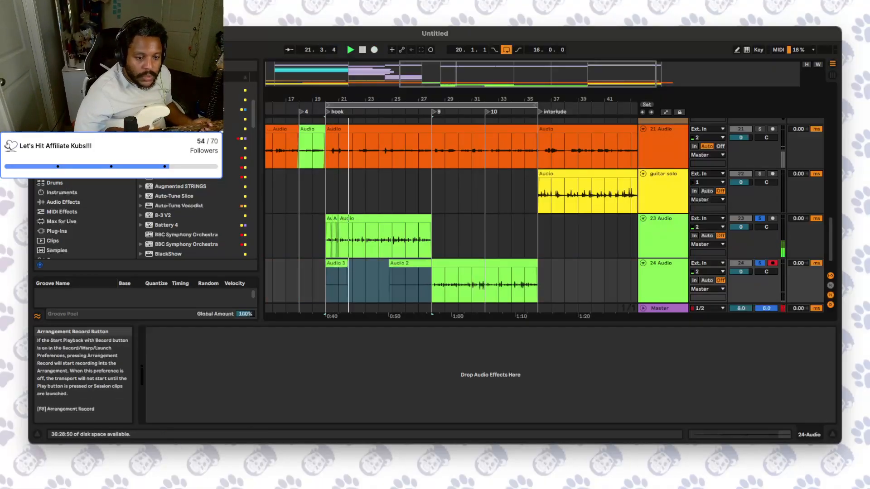
- Delete the audio from 19.1.1 to 28.1.1 on track 24 and move the remaining take to track 23 at 28.1.1
left_click_drag(433, 287, 313, 286)
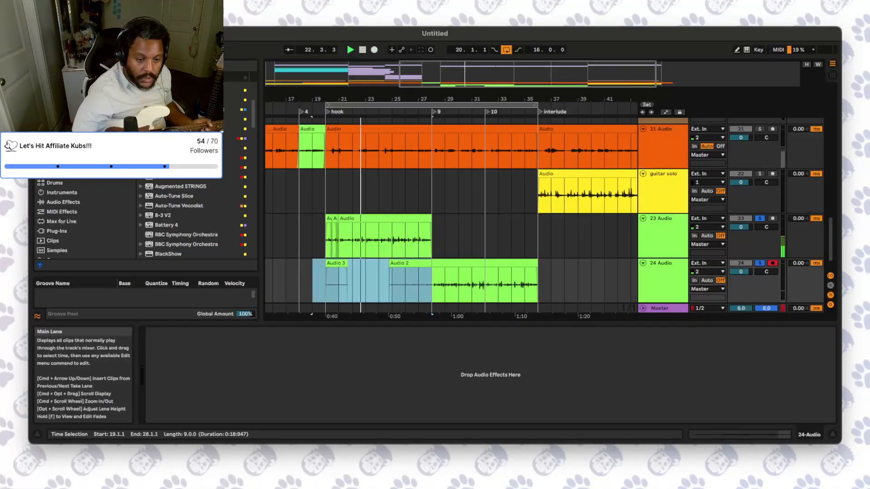
key("Delete")
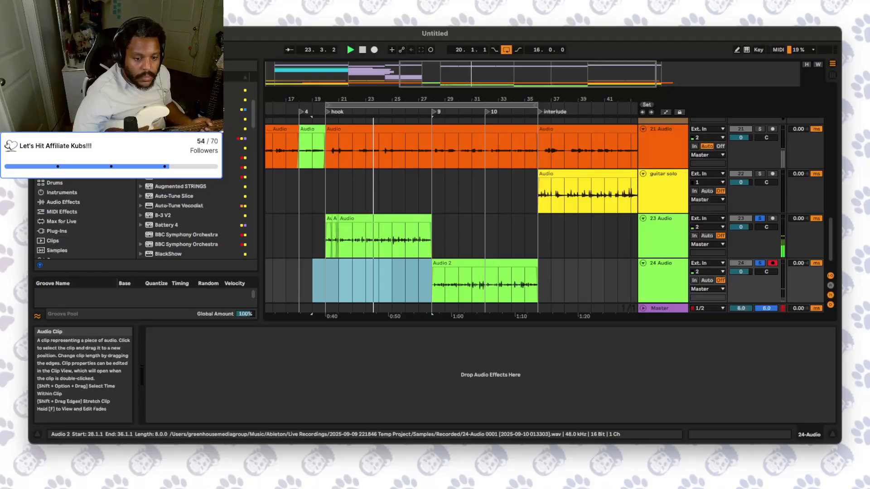
left_click_drag(462, 263, 462, 229)
- Turn off the track solos and disarm track 24 to play the hook with the full mix
left_click(760, 263)
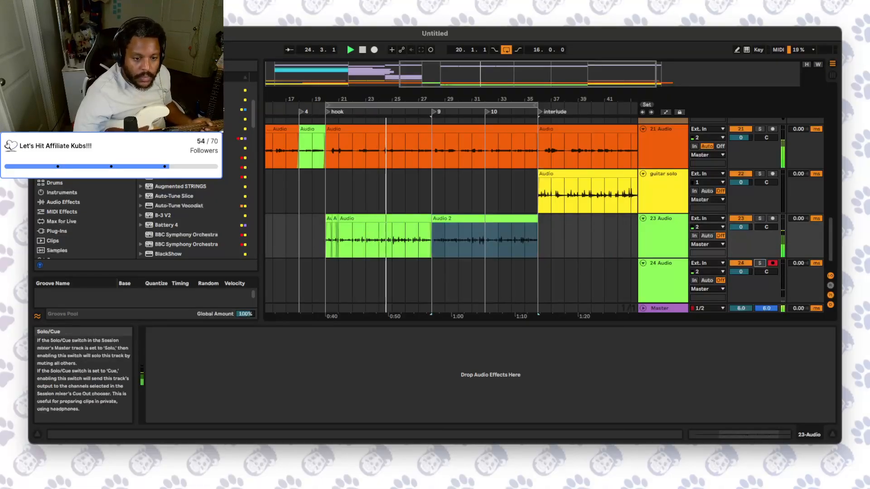
left_click(773, 263)
scroll(772, 263, "up", 2)
scroll(772, 269, "down", 1)
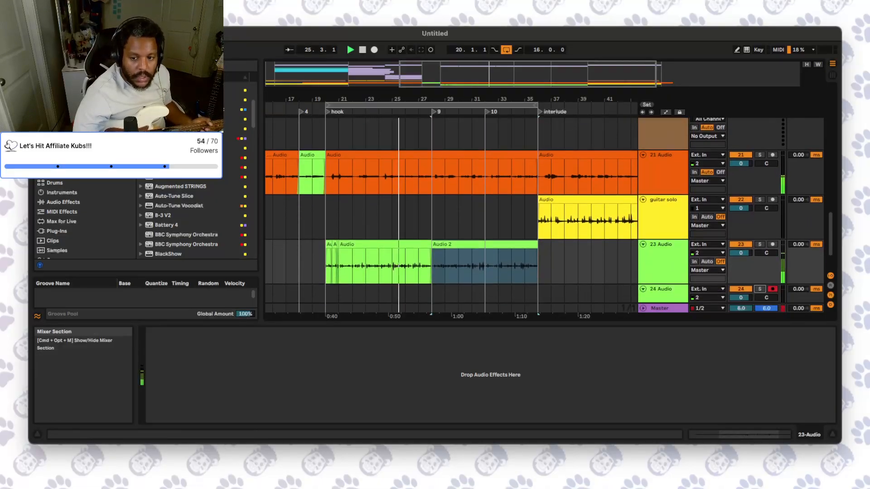
scroll(773, 270, "down", 1)
scroll(385, 253, "up", 1)
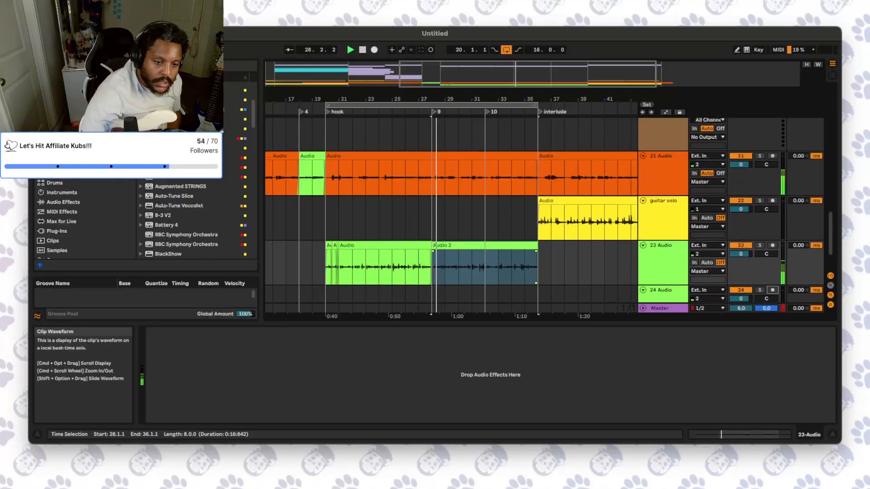
- Raise the gain of the 28.1.1 to 36.1.1 clip on track 23 to 6.69 dB and close its clip settings
scroll(471, 258, "up", 2)
scroll(471, 258, "down", 2)
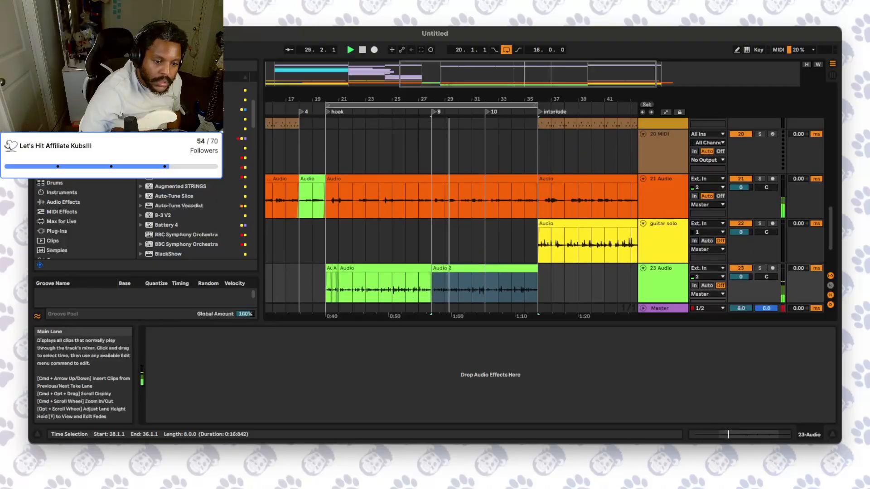
scroll(472, 258, "down", 1)
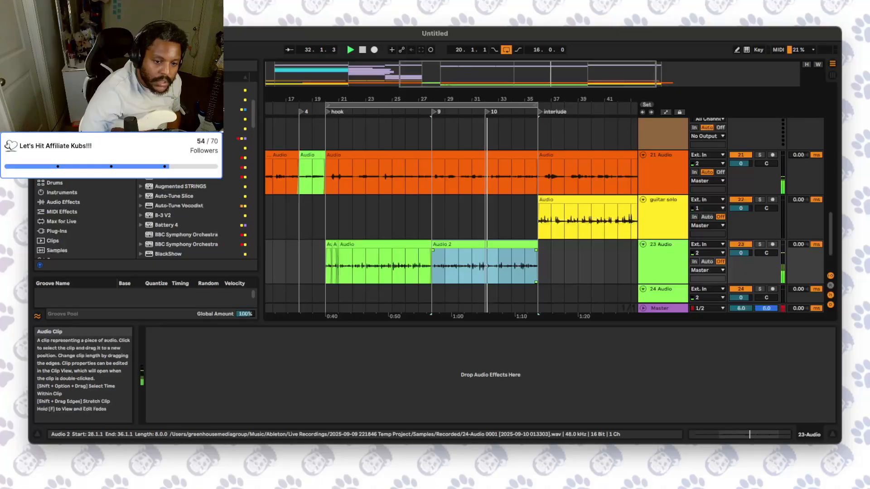
double_click(471, 245)
left_click_drag(213, 407, 212, 396)
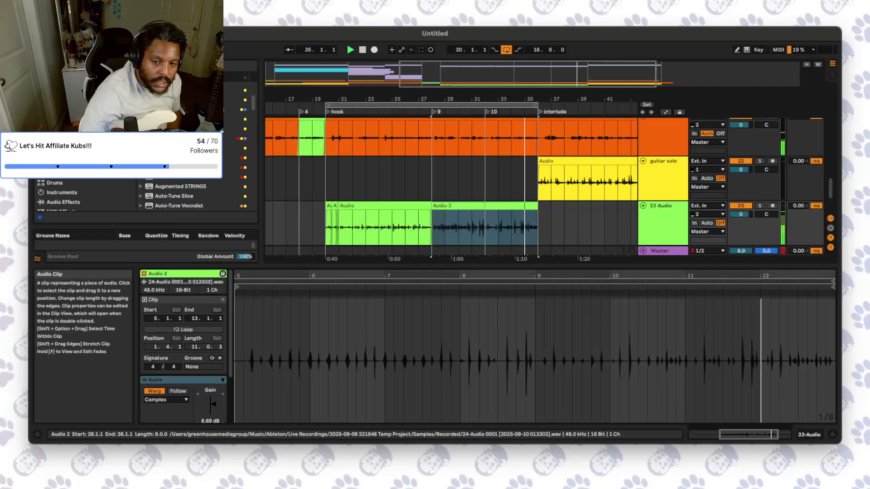
double_click(662, 217)
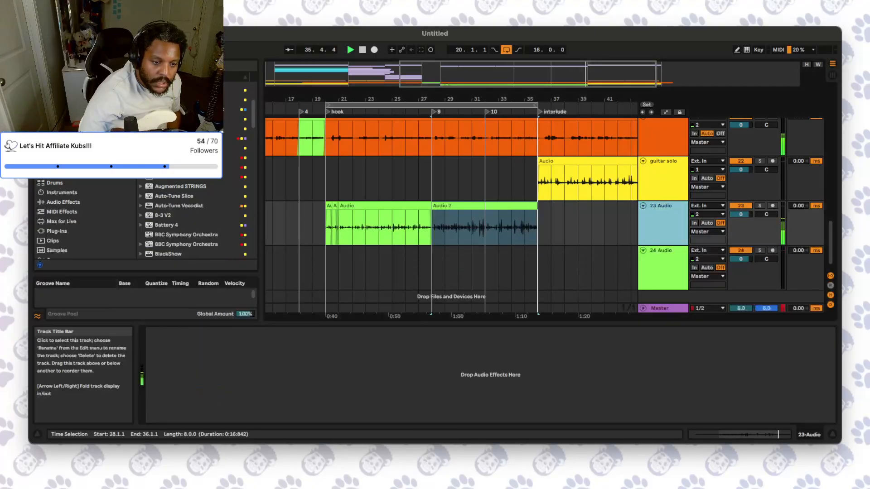
scroll(589, 231, "up", 3)
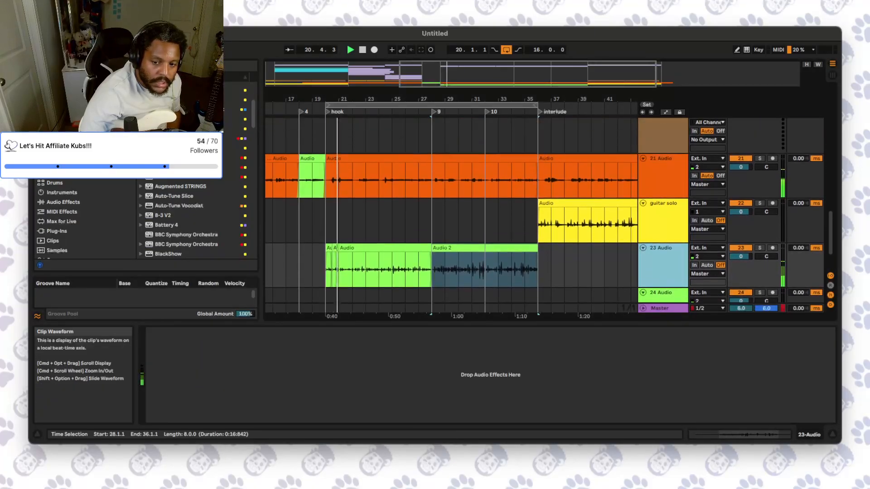
scroll(589, 231, "down", 3)
scroll(344, 290, "up", 5)
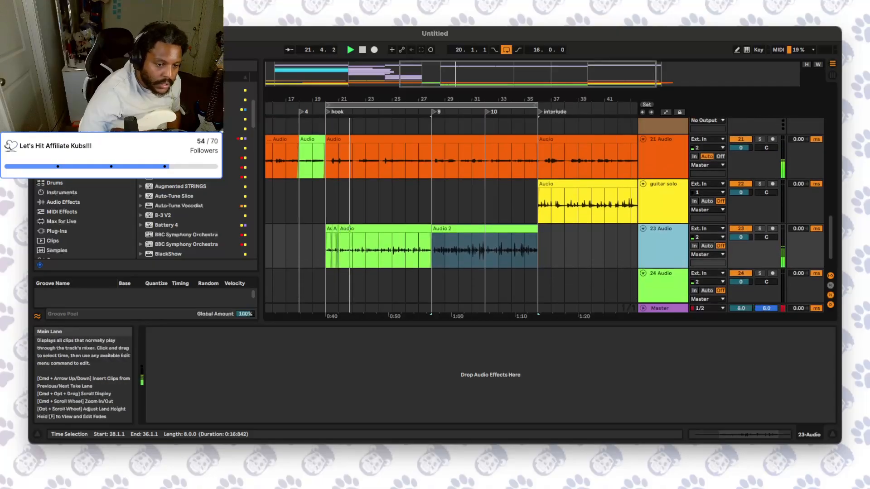
scroll(345, 290, "up", 15)
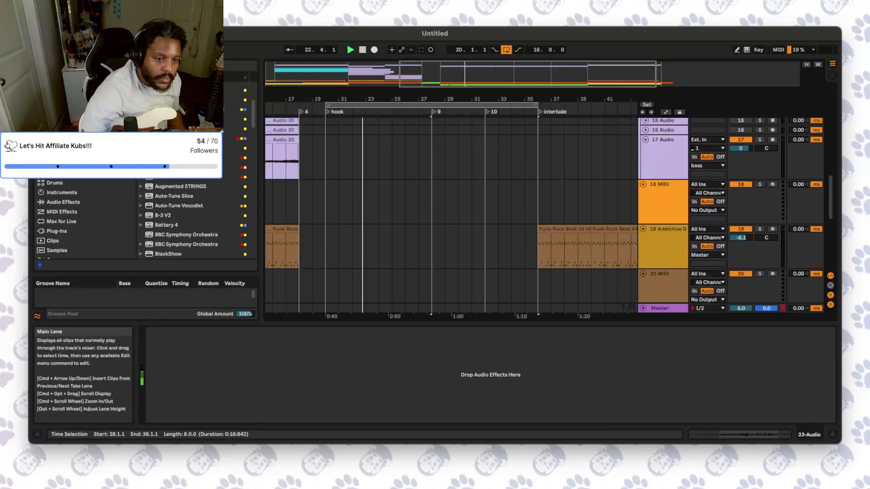
scroll(453, 215, "down", 5)
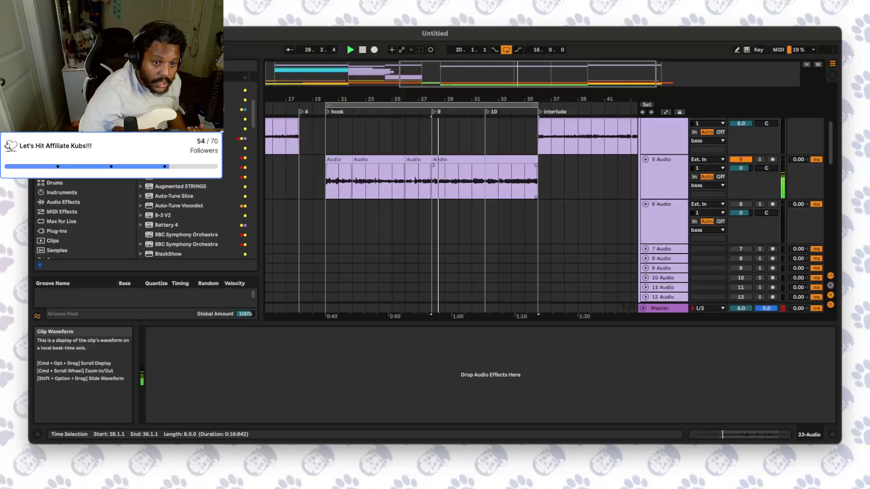
- Play the looped hook with the full mix and examine its clips on track 5 and on tracks 21 to 24
left_click(433, 137)
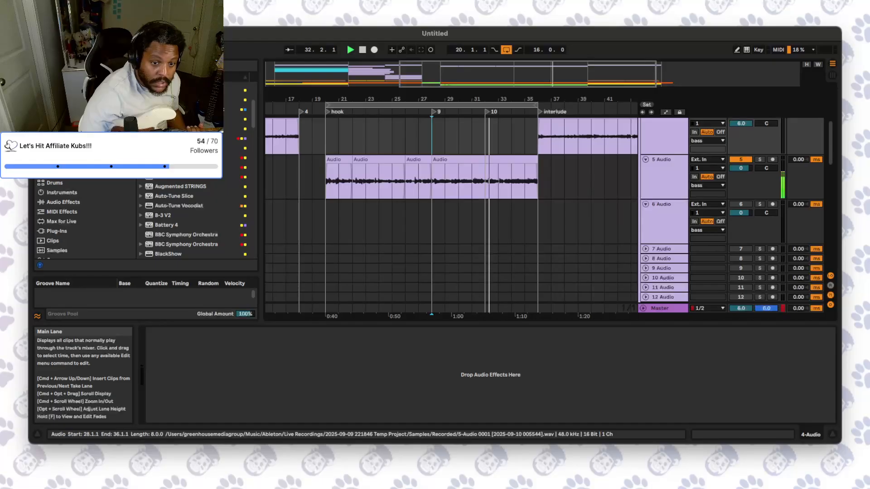
scroll(451, 215, "down", 10)
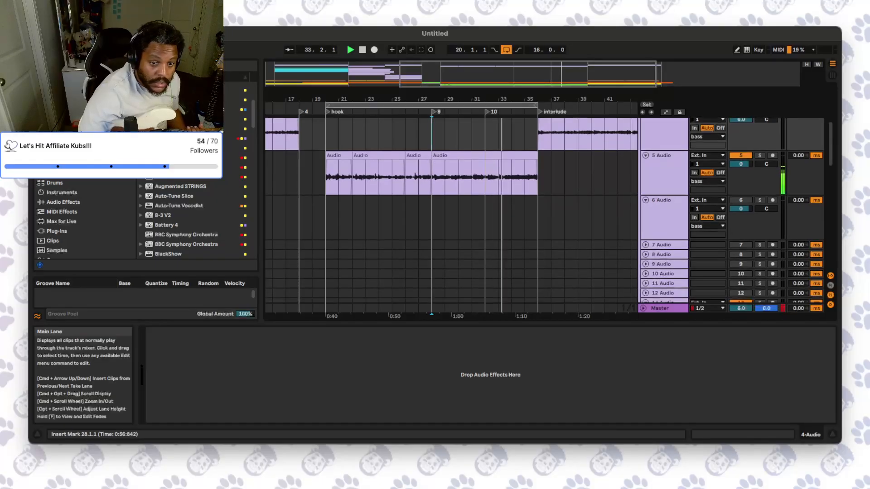
scroll(372, 147, "down", 10)
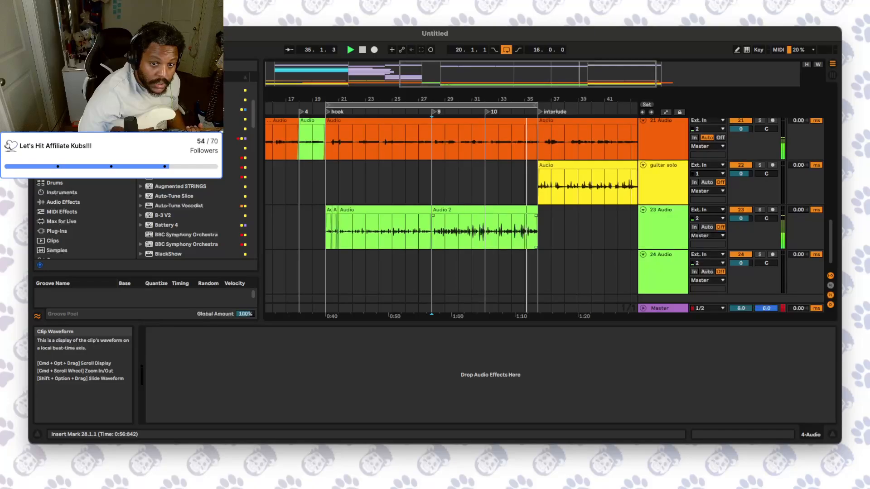
scroll(408, 213, "up", 15)
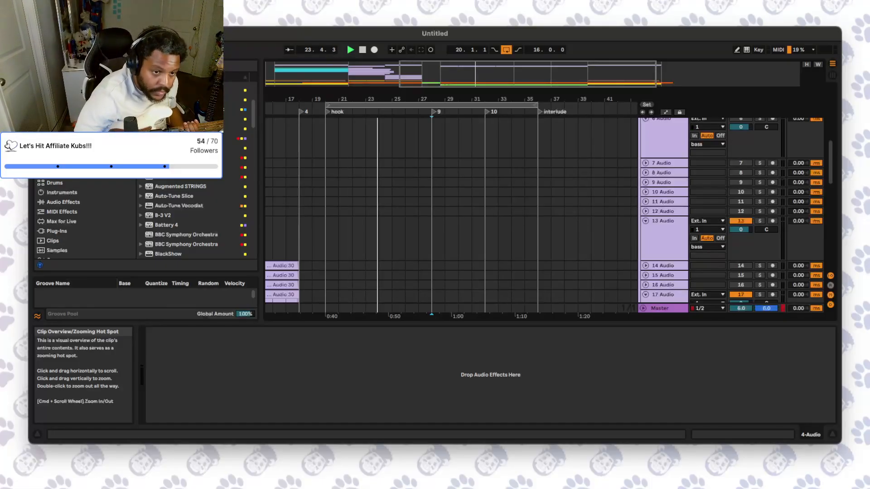
scroll(430, 186, "up", 5)
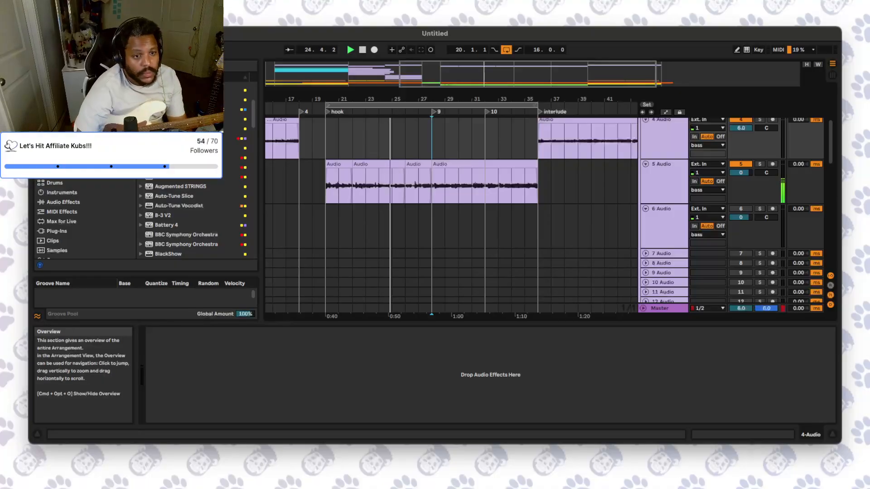
left_click_drag(392, 98, 444, 127)
scroll(444, 179, "up", 2)
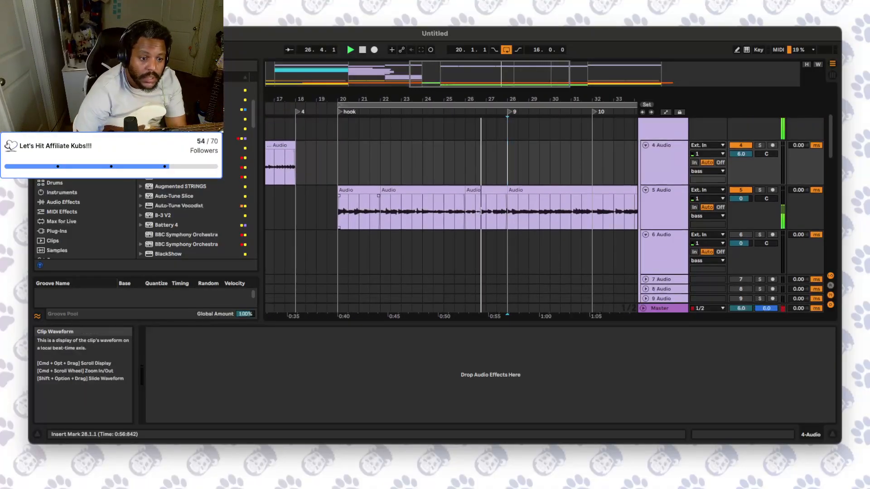
scroll(345, 245, "down", 1)
left_click(338, 249)
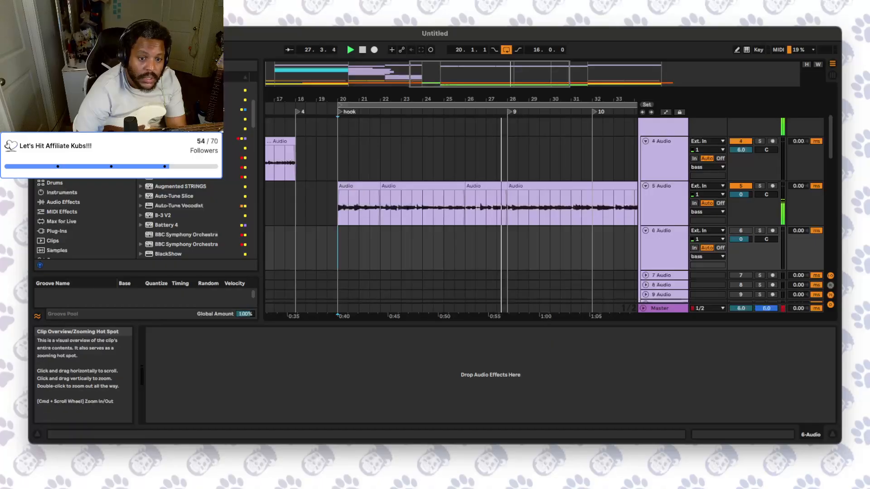
mouse_move(515, 74)
left_mouse_down()
mouse_move(516, 85)
mouse_move(529, 80)
mouse_move(509, 78)
left_mouse_up()
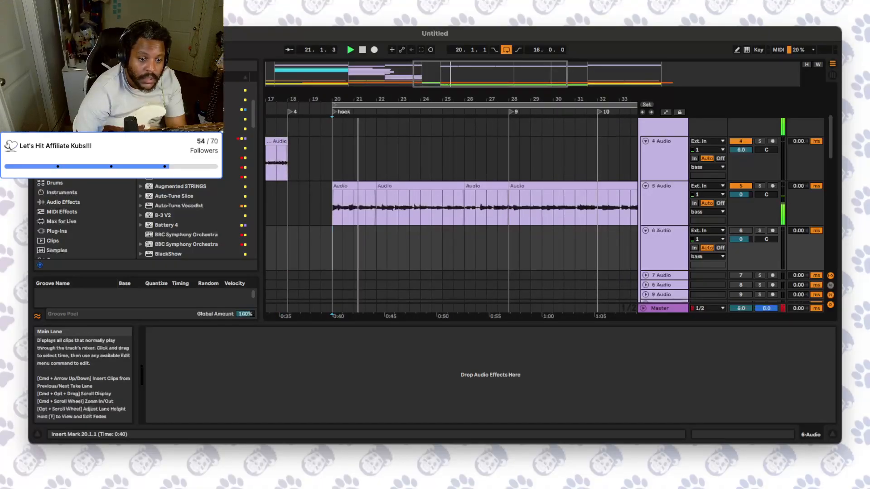
key("space")
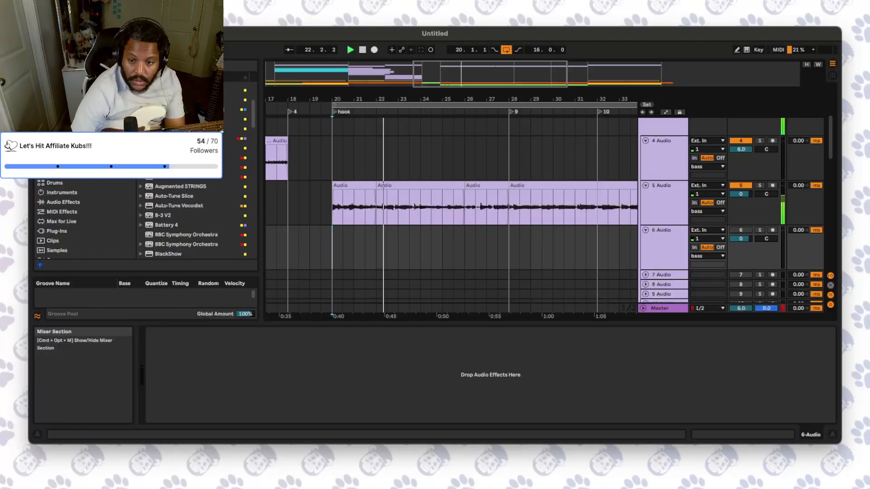
- Activate and arm track 6 for recording, and mute track 5
left_click(773, 230)
left_click(740, 230)
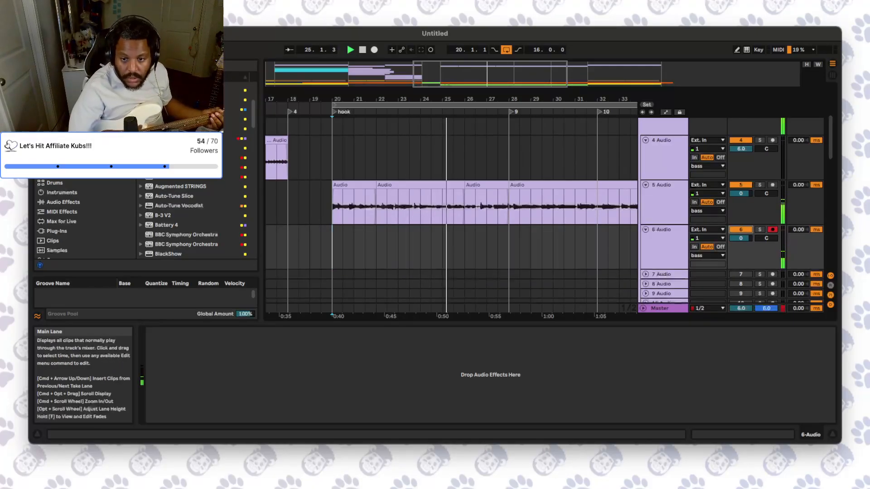
left_click(740, 185)
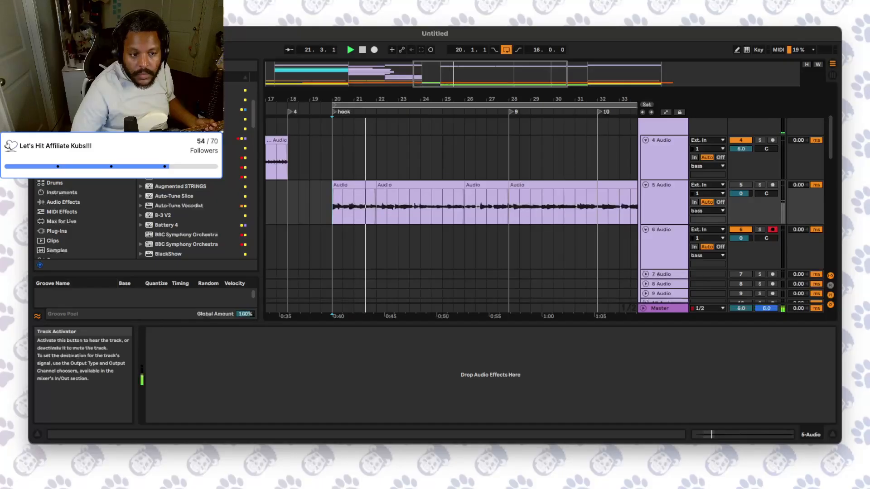
- Try to record a take on track 6 from 19.3.1, just before the hook
scroll(451, 215, "down", 3)
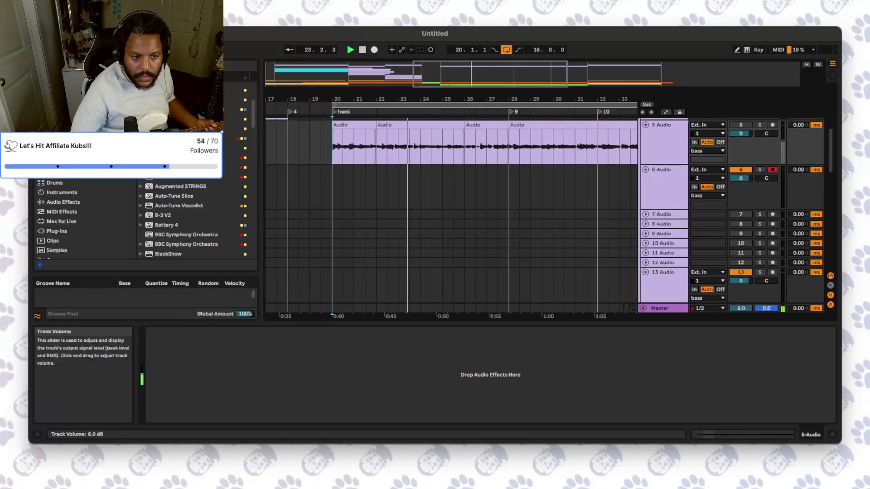
left_click(321, 186)
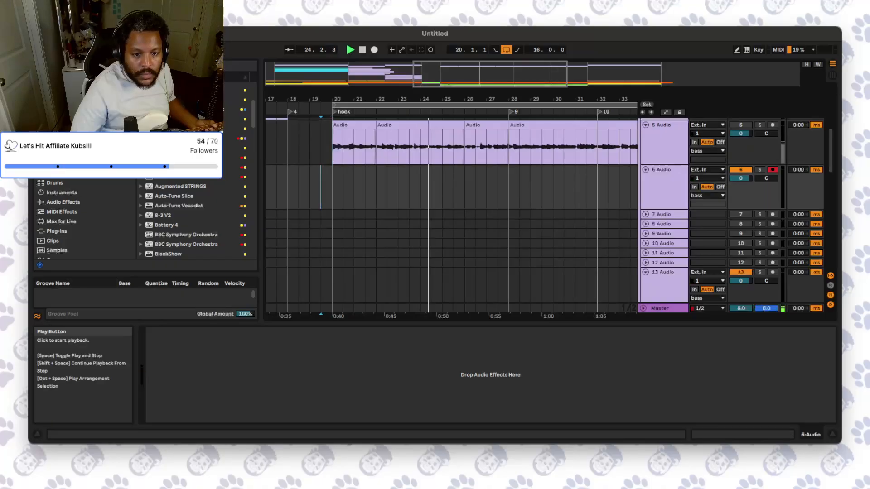
left_click(350, 49)
scroll(408, 195, "down", 8)
scroll(453, 213, "down", 5)
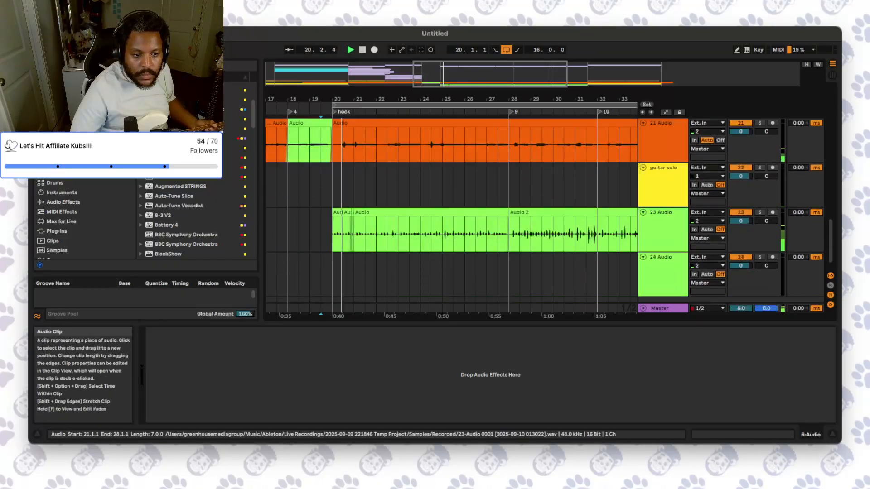
scroll(453, 213, "up", 15)
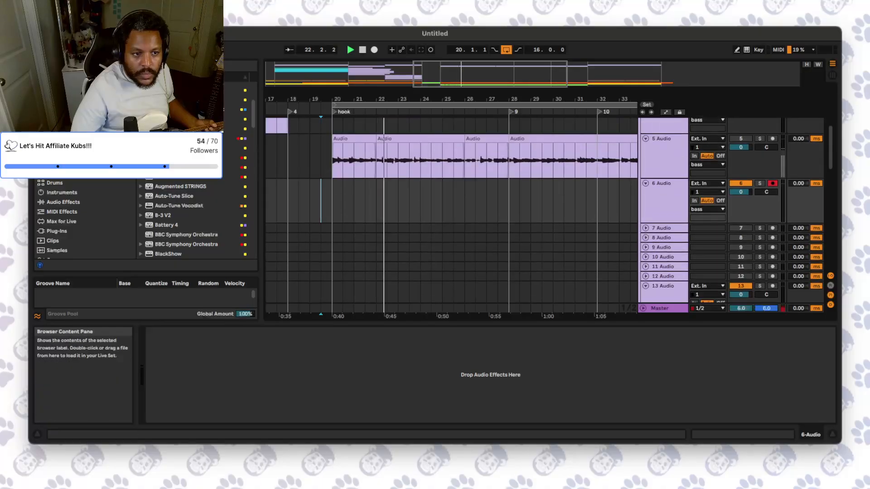
left_click(351, 50)
left_click(374, 50)
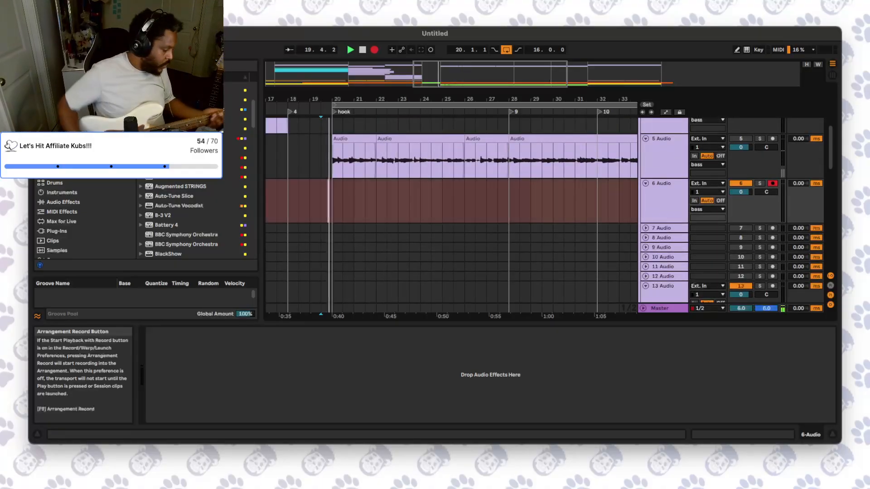
key("space")
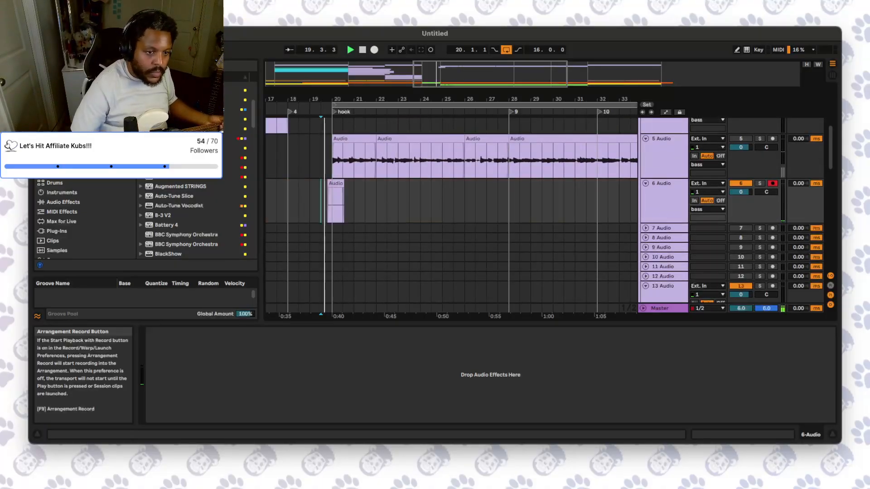
- Record looped takes on track 6 starting from 19.1.1, and move them to track 7 from 20.1.1 with the join at 26.1.1
left_click(310, 201)
left_click(350, 50)
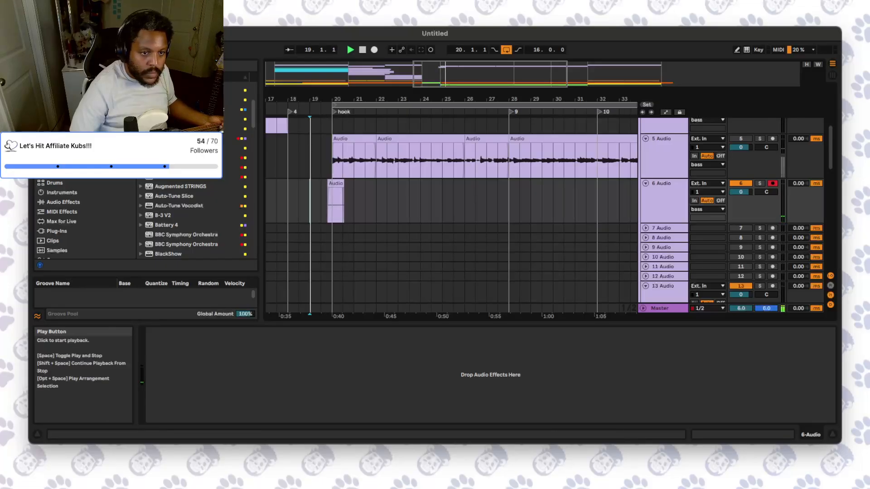
left_click(374, 50)
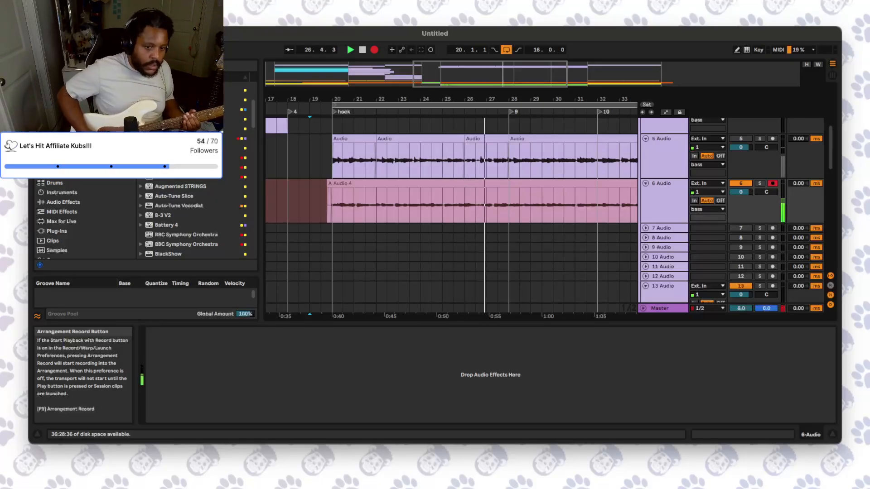
key("F9")
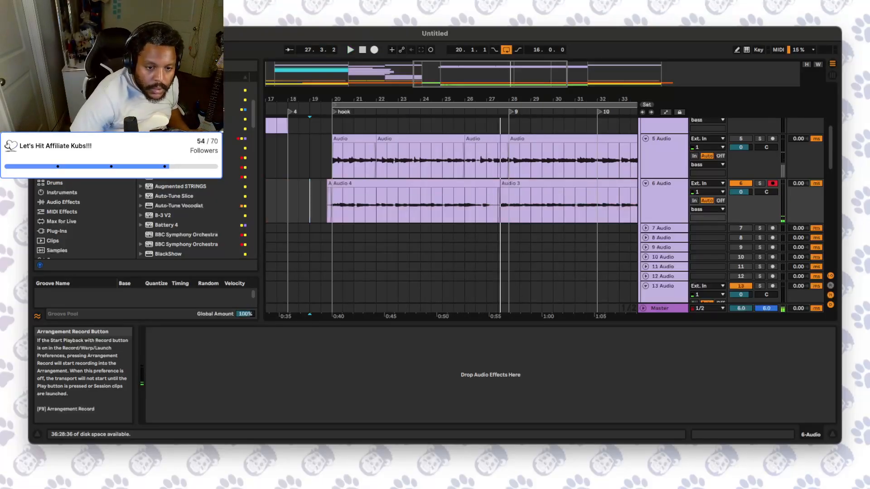
left_click_drag(501, 183, 483, 228)
left_click_drag(443, 184, 443, 228)
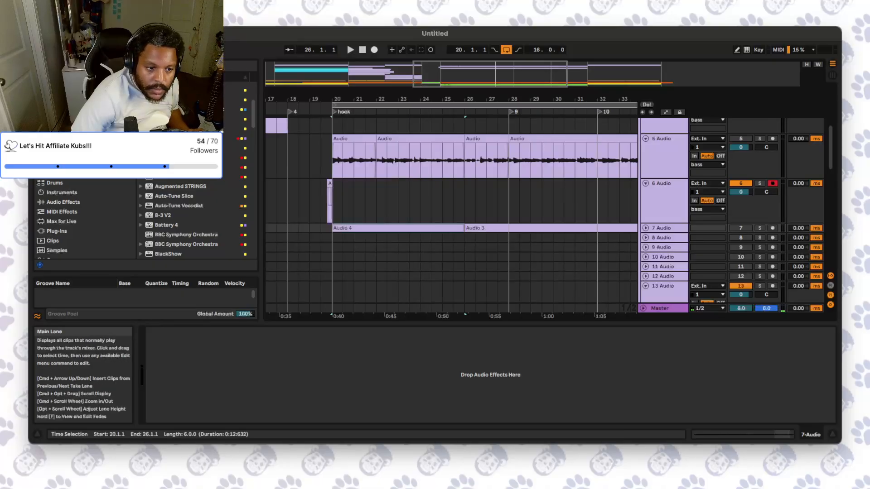
- Try to record another take on track 6 starting from 19.3.1
left_click(321, 200)
left_click(374, 50)
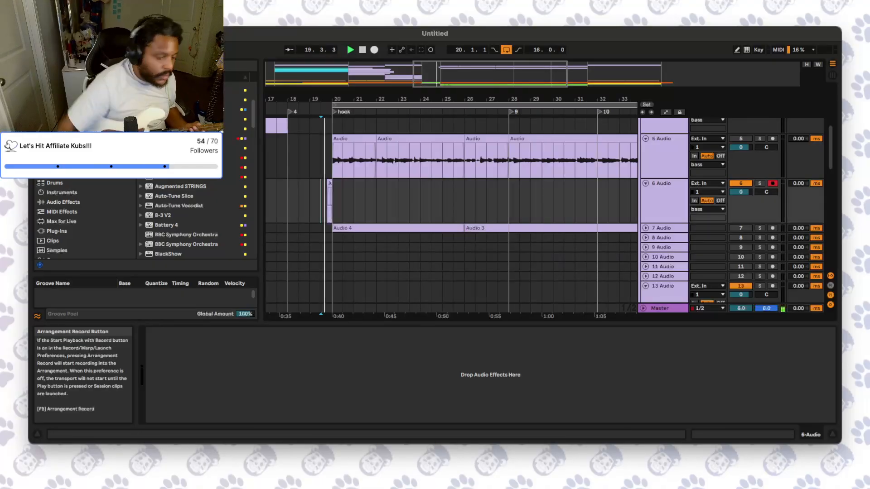
key("space")
key("space")
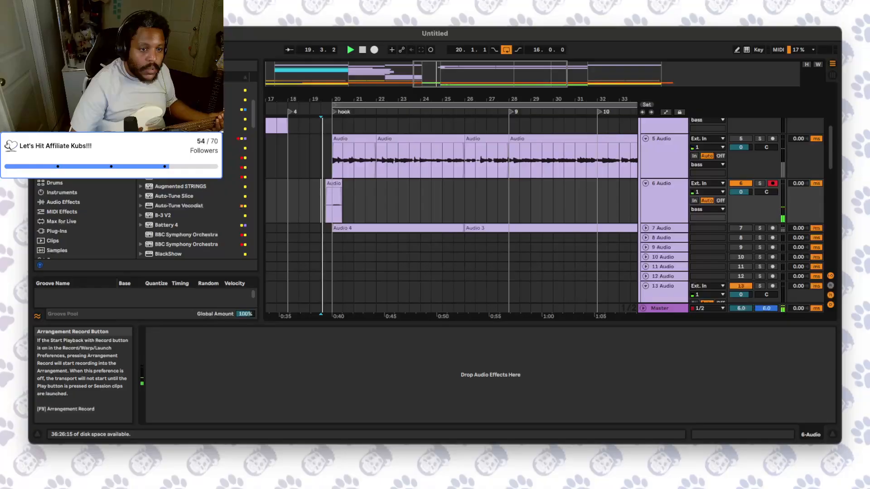
left_click(375, 50)
- Record a new looped hook take on track 6 and move it to track 8, spanning 20.1.1 to 36.1.1
left_click(314, 112)
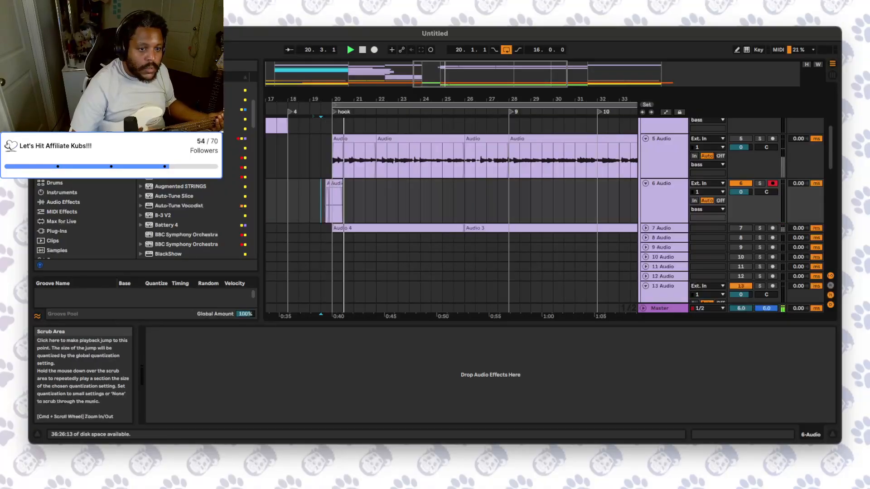
key("F9")
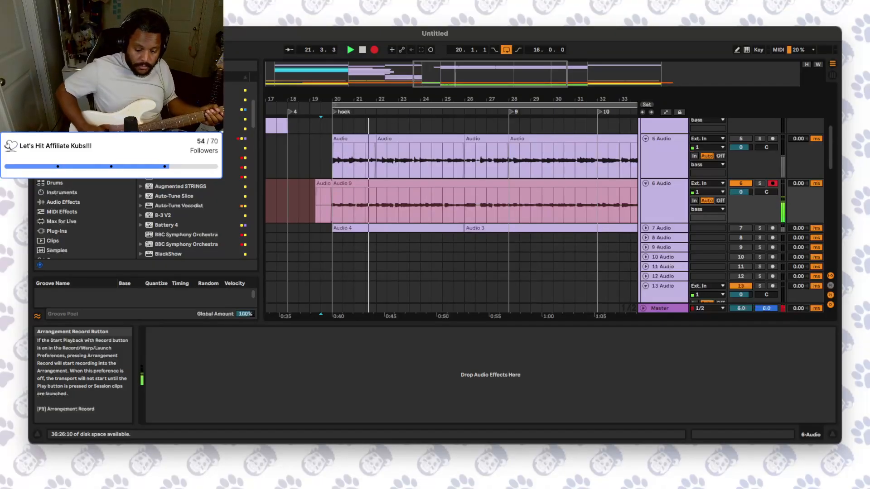
key("space")
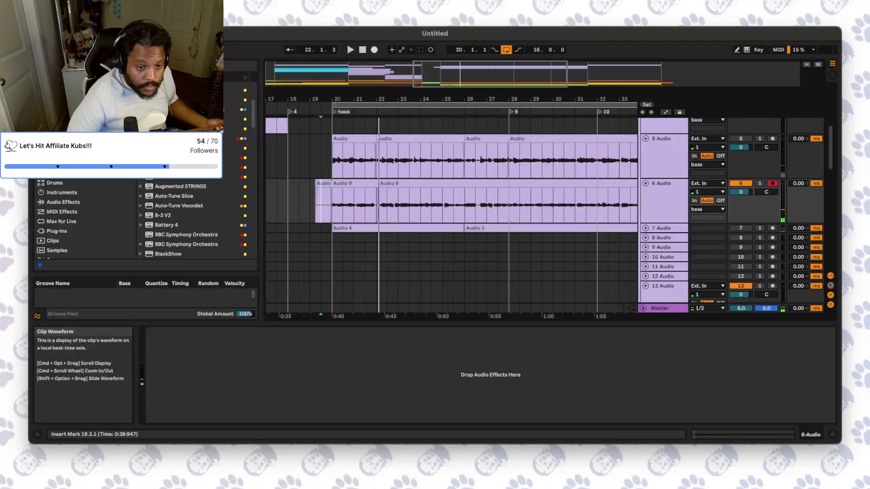
left_click_drag(380, 189, 345, 238)
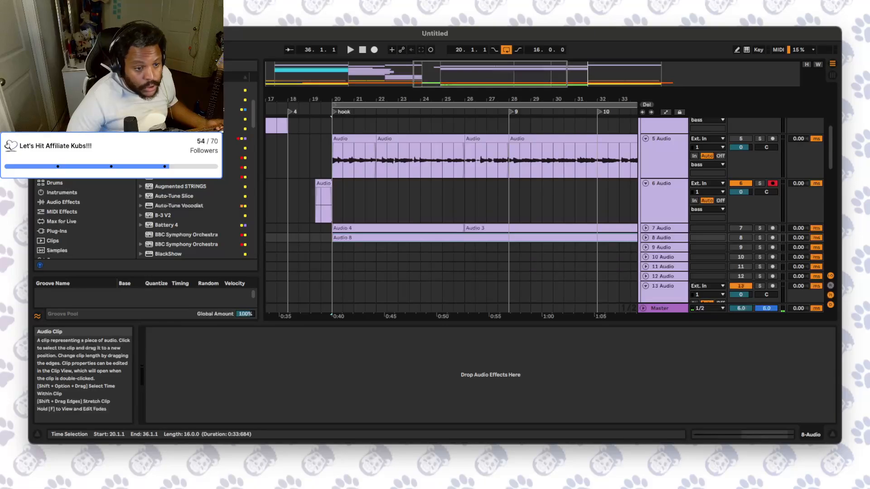
- Try to record a further take on track 6 starting from 19.1.1
left_click(350, 49)
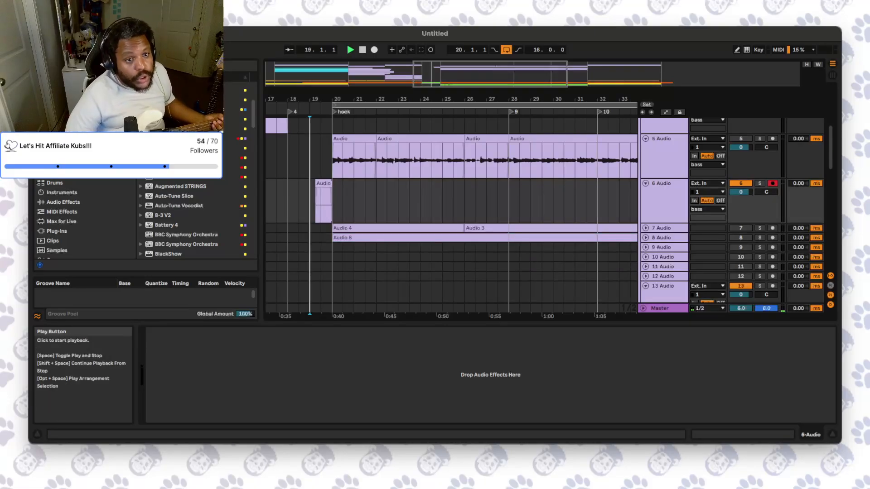
left_click(374, 49)
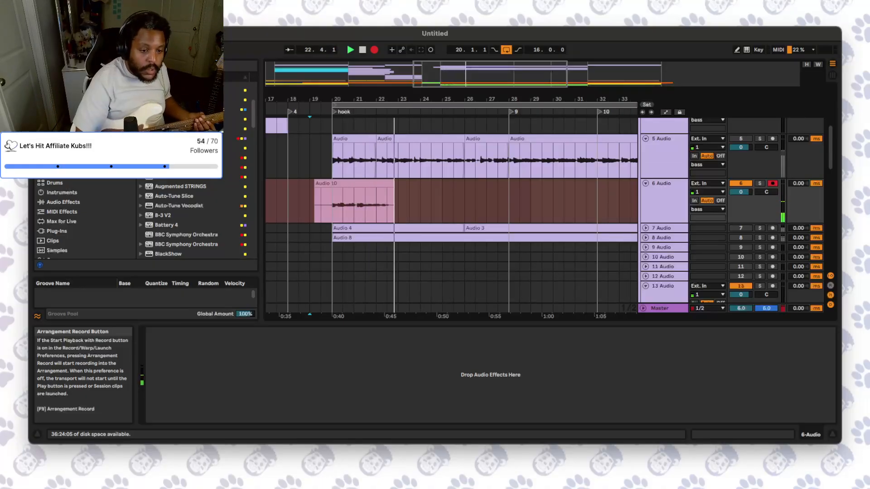
key("space")
- Record the hook again in the loop on track 6 and move the take to track 9 from 20.1.1
key("space")
left_click(374, 50)
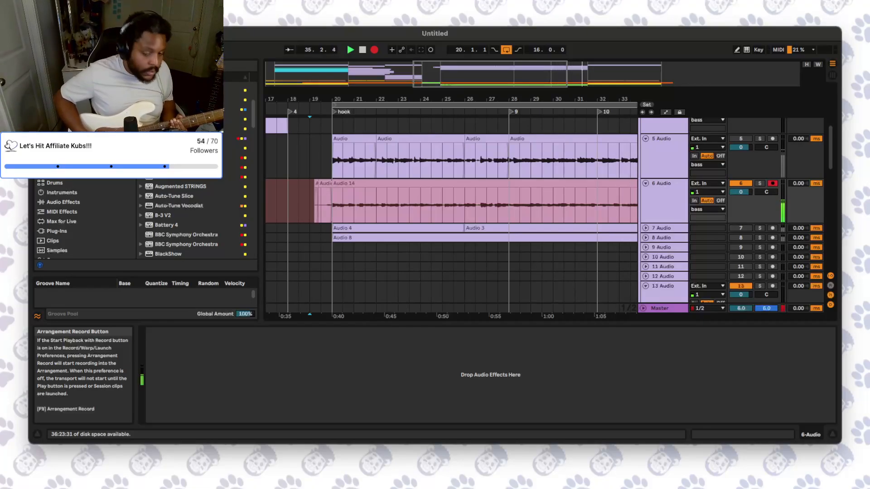
key("space")
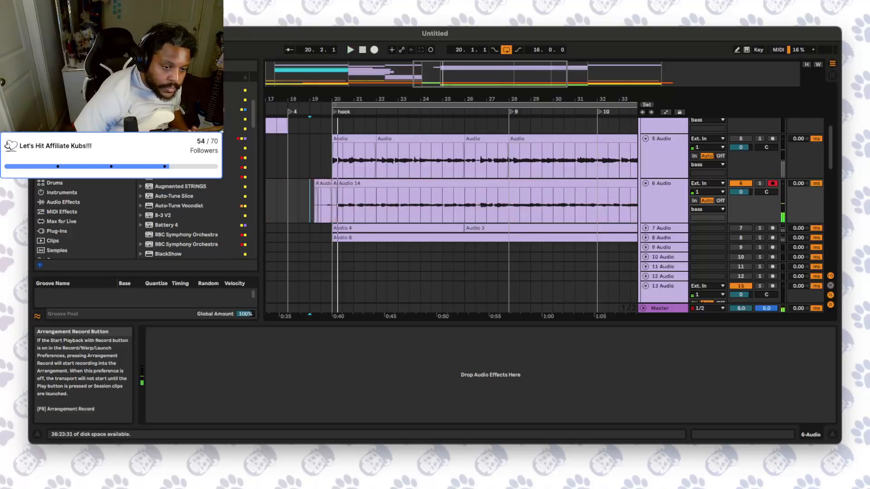
left_click(374, 184)
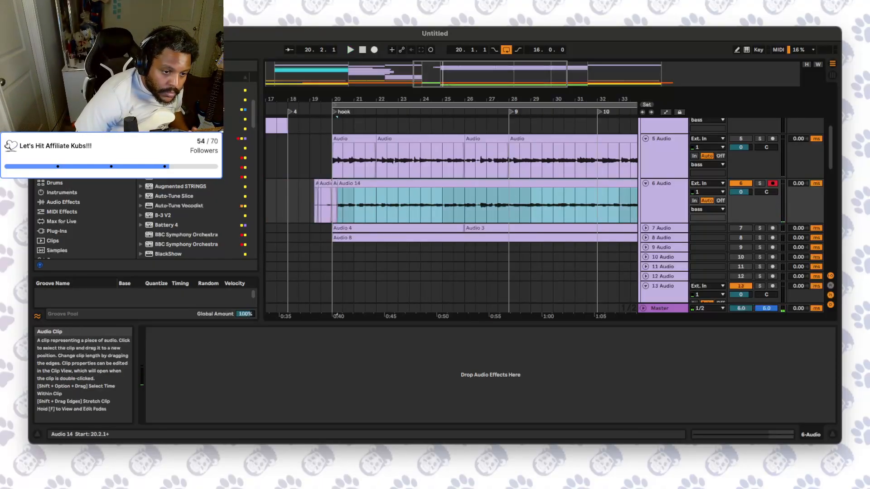
left_click_drag(374, 183, 374, 248)
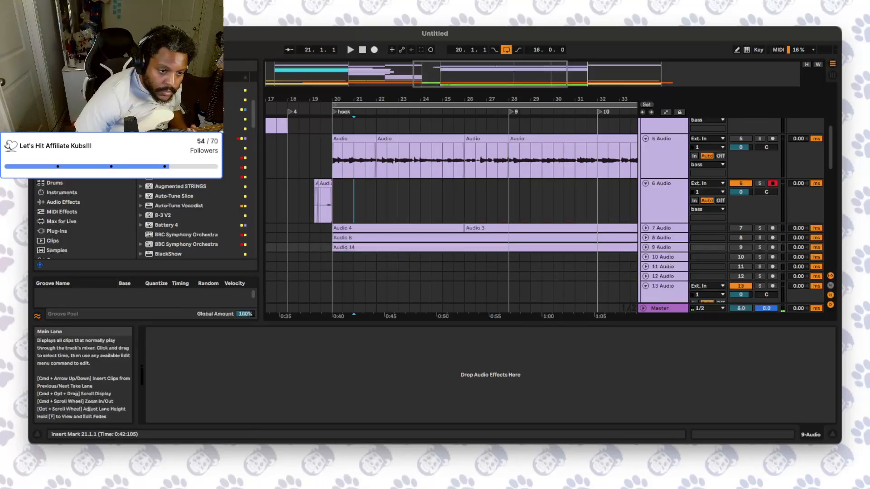
- Delete the leftover audio from 18.1.1 to 21.1.1 on track 6
left_click_drag(289, 201, 354, 202)
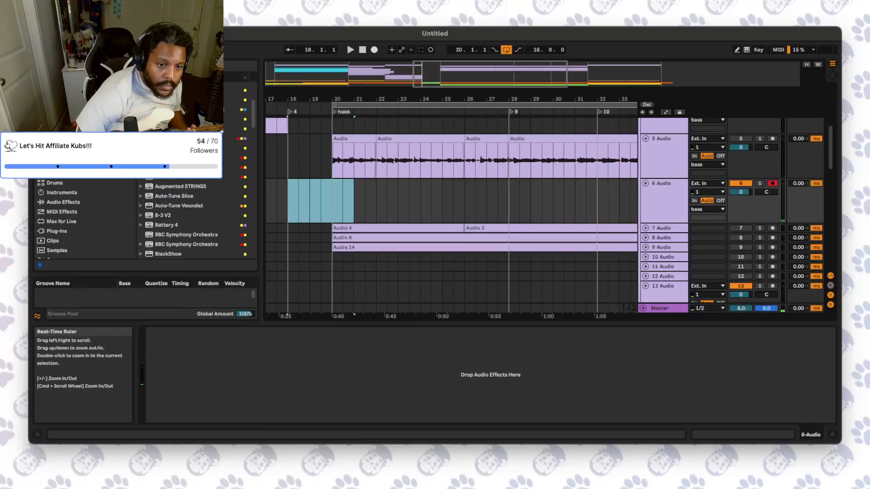
left_click_drag(453, 74, 428, 42)
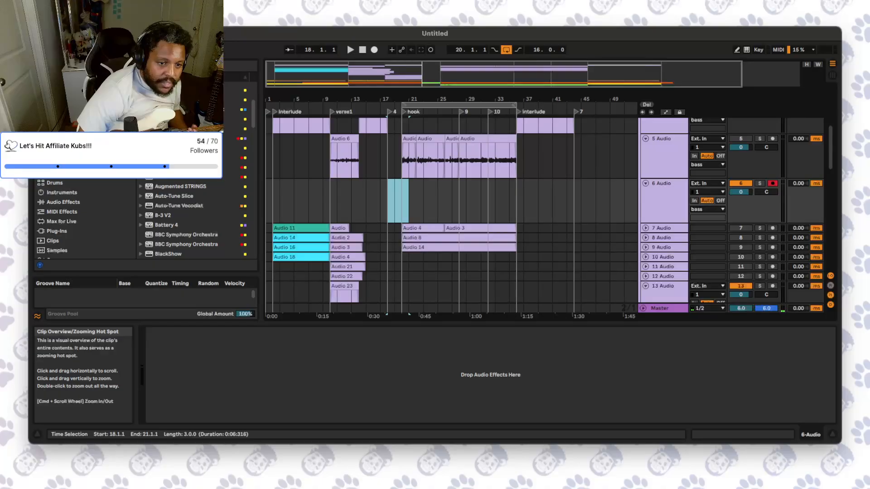
left_click(394, 199)
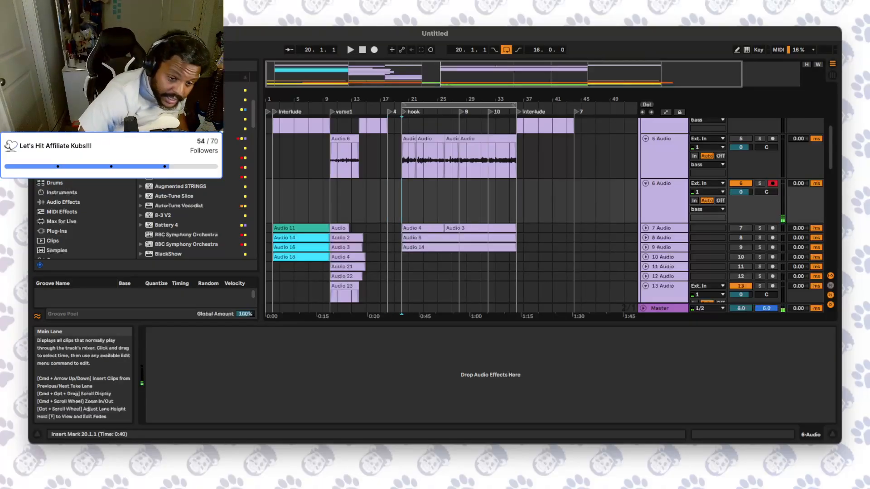
scroll(453, 209, "down", 10)
scroll(453, 208, "down", 10)
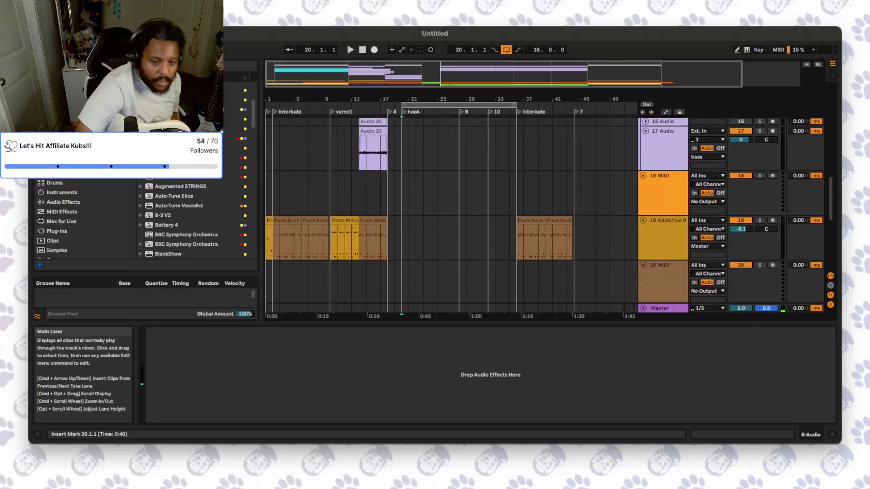
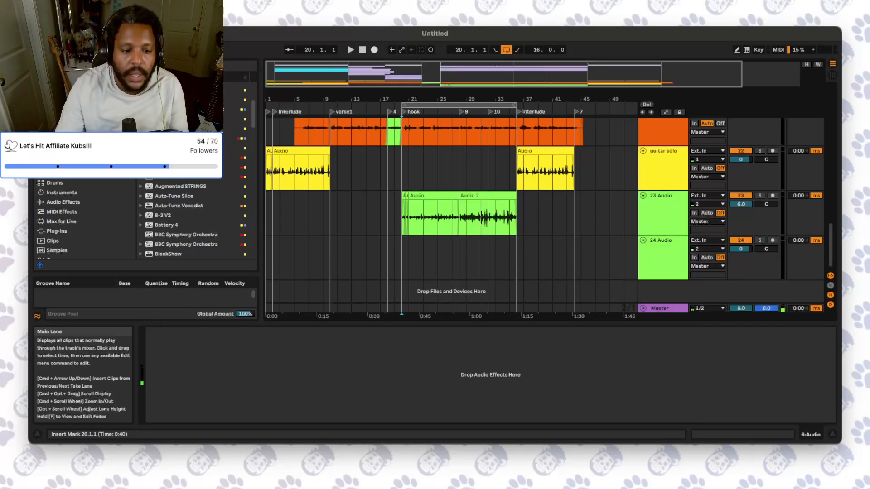
left_click(433, 196)
scroll(433, 196, "up", 3)
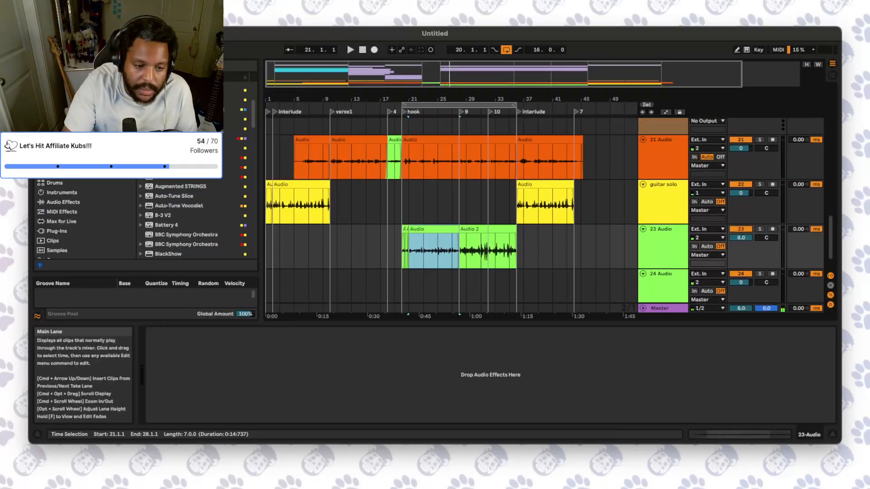
scroll(433, 196, "up", 20)
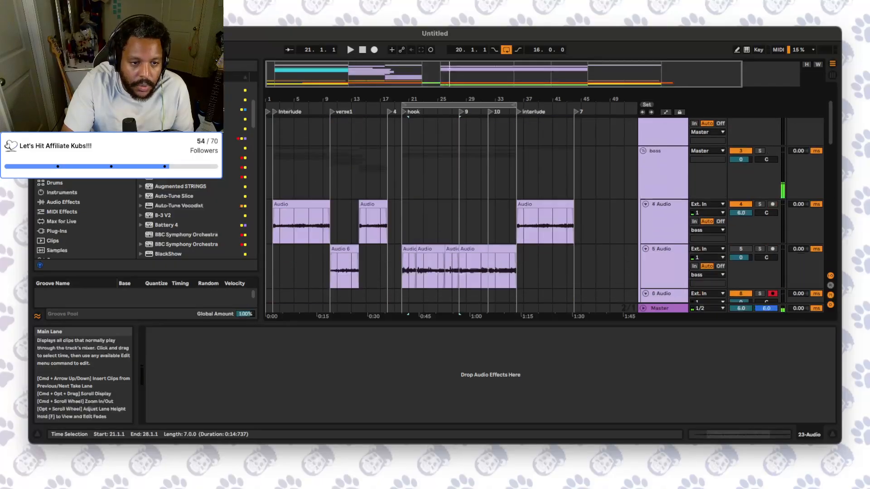
- Play the interlude from 2.1.1 and mute track 4
left_click_drag(433, 74, 373, 109)
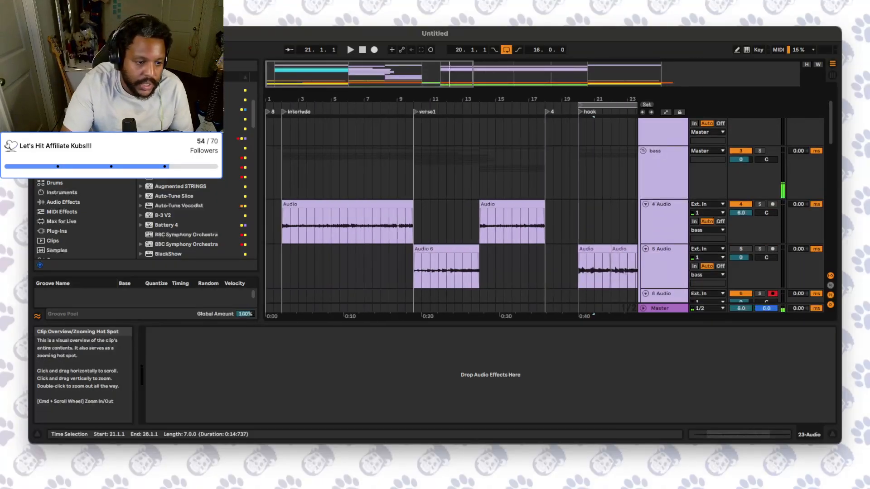
left_click(285, 227)
key("space")
scroll(285, 227, "down", 10)
scroll(284, 226, "up", 6)
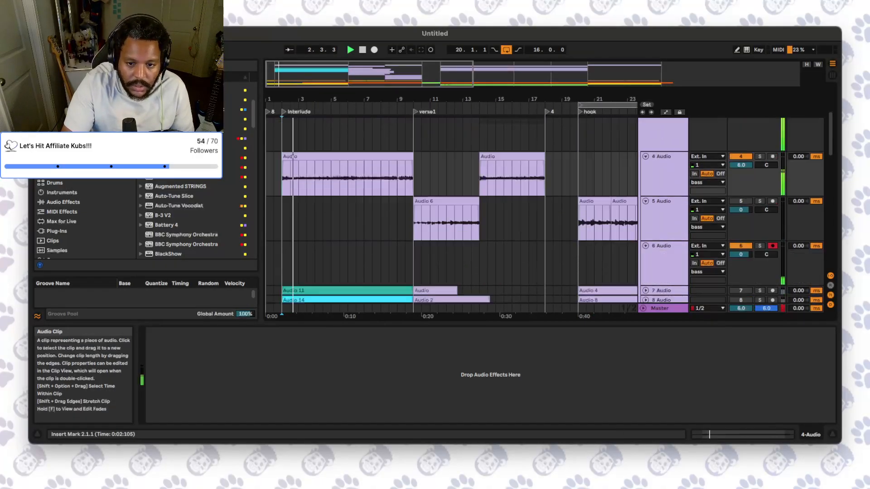
scroll(290, 218, "up", 4)
scroll(290, 217, "down", 5)
left_click(741, 141)
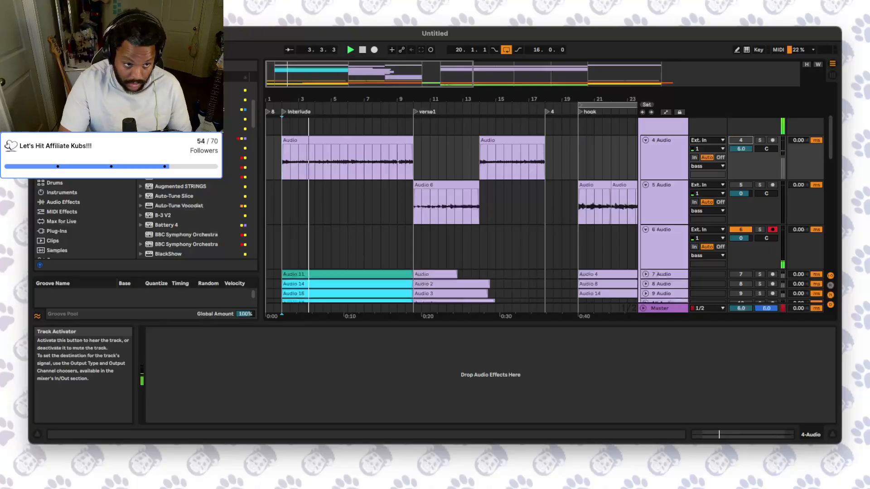
- Rename track 6 as Interlude
left_click_drag(290, 74, 297, 118)
scroll(326, 196, "down", 5)
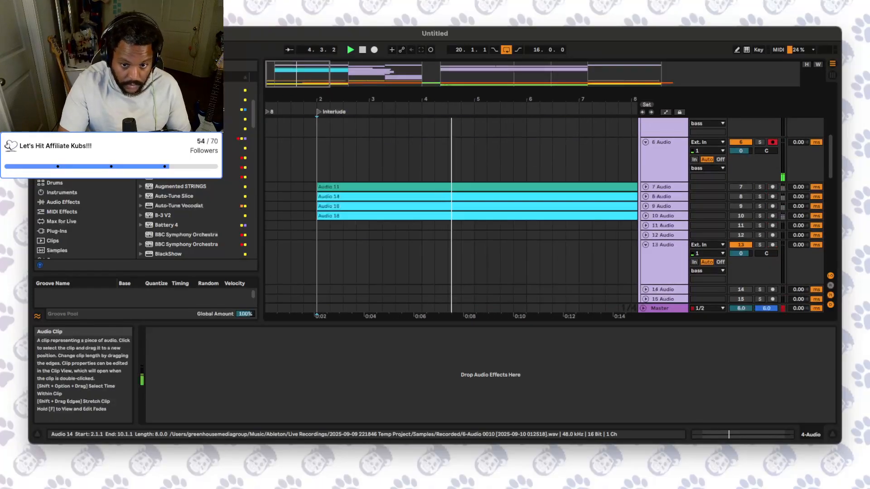
scroll(452, 216, "up", 4)
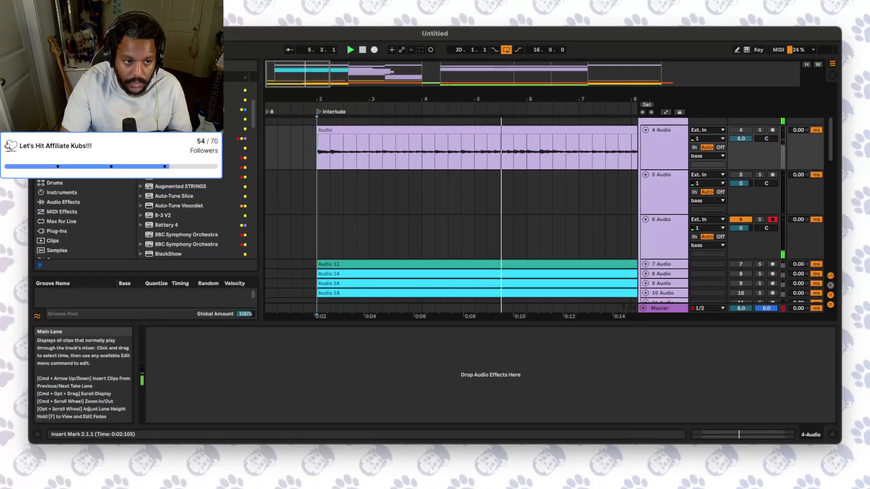
left_click_drag(389, 75, 308, 74)
left_click(664, 236)
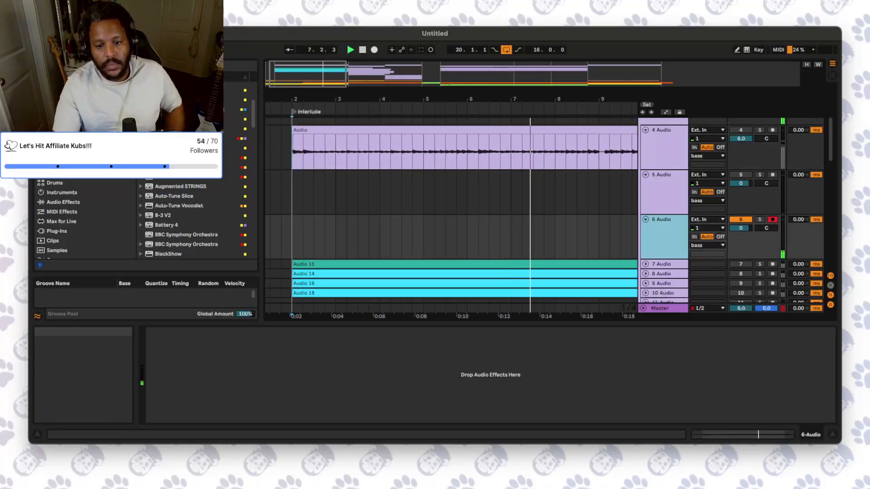
key("super+r")
type("lnte")
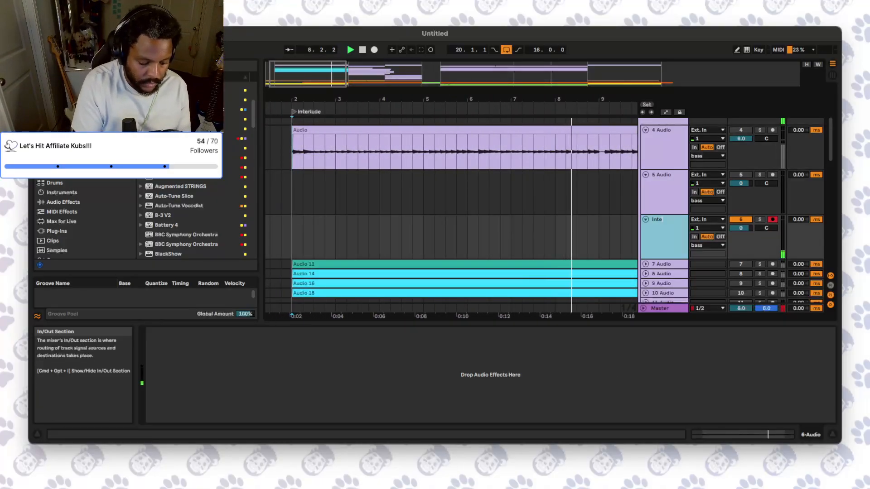
type("rlude")
key("Return")
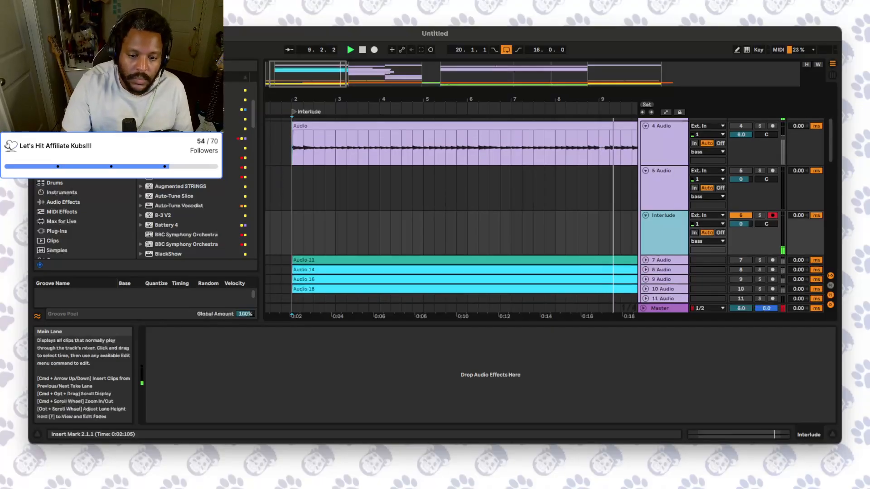
- Move the interlude take spanning 2.1.1 to 10.1.1 from track 7 to the Interlude track and play it back
left_click(646, 260)
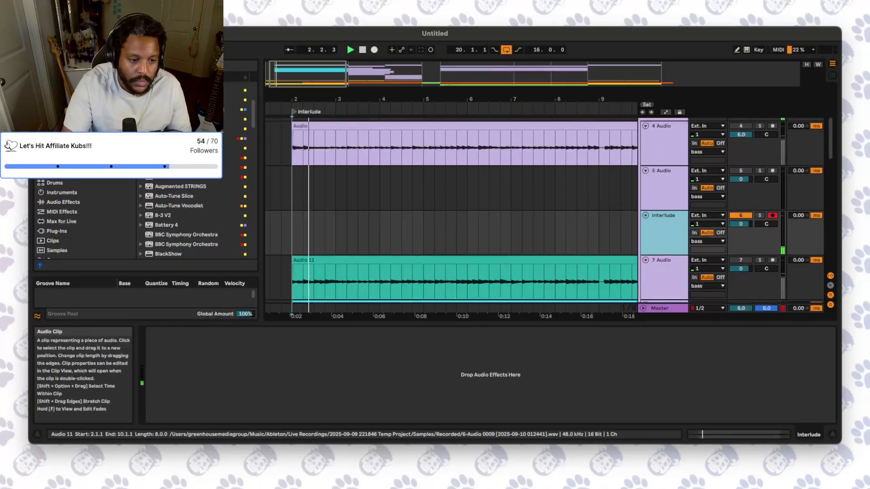
left_click_drag(580, 261, 580, 217)
key("space")
key("space")
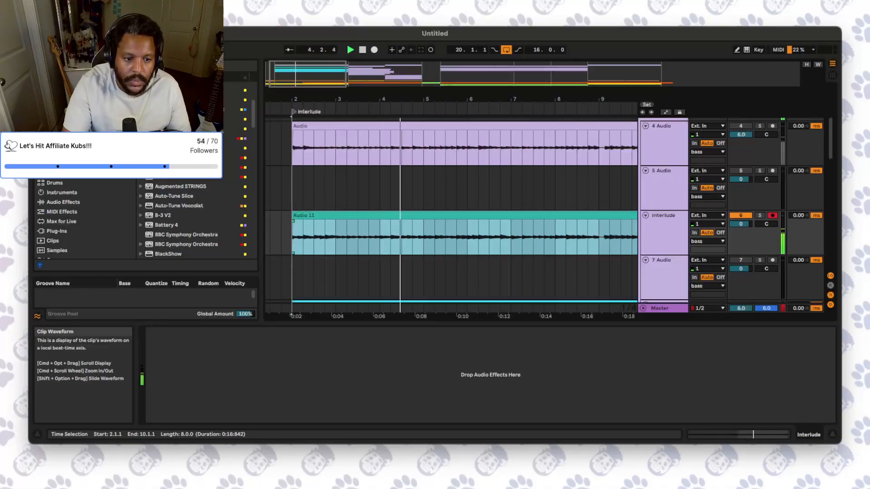
scroll(453, 213, "down", 2)
scroll(453, 213, "down", 2)
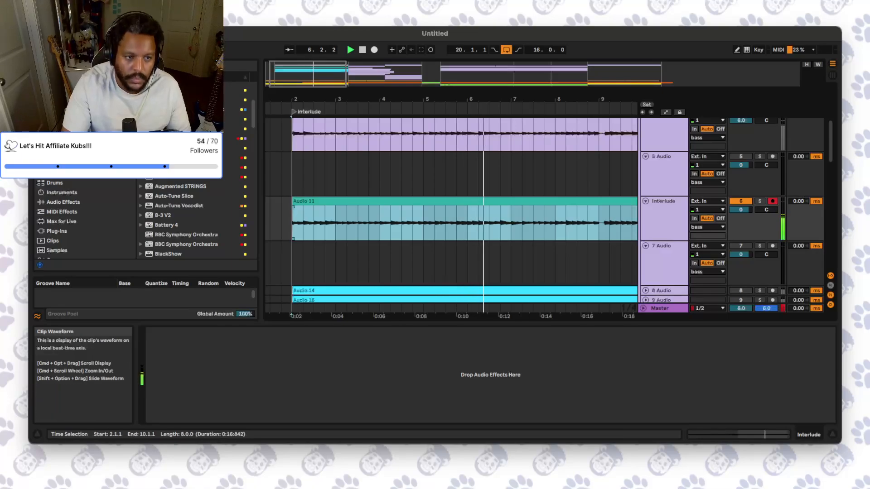
mouse_move(454, 99)
left_mouse_down()
mouse_move(453, 87)
mouse_move(438, 84)
mouse_move(460, 94)
left_mouse_up()
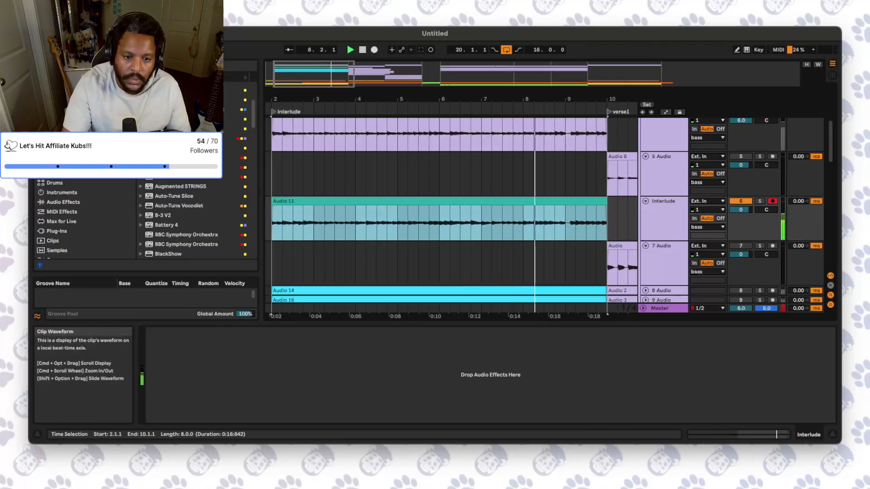
scroll(451, 215, "down", 2)
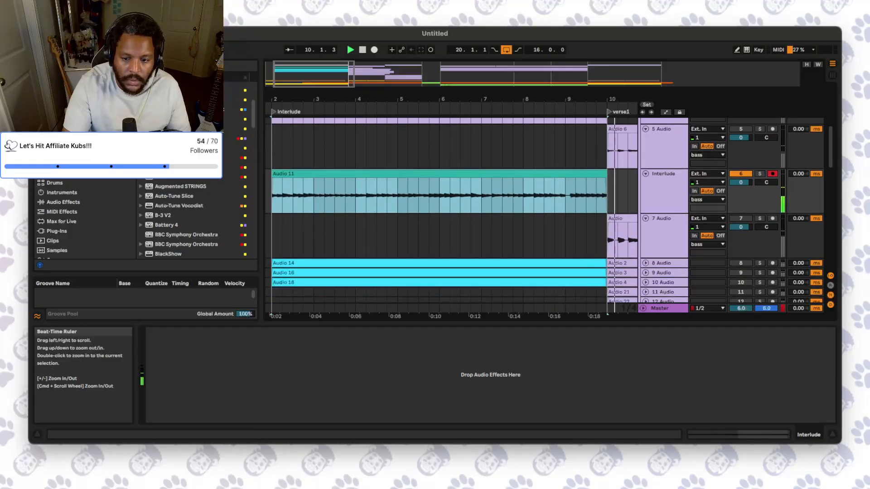
- Reset the master volume and cue volume to 0 dB and display the master track's devices
double_click(766, 309)
double_click(741, 309)
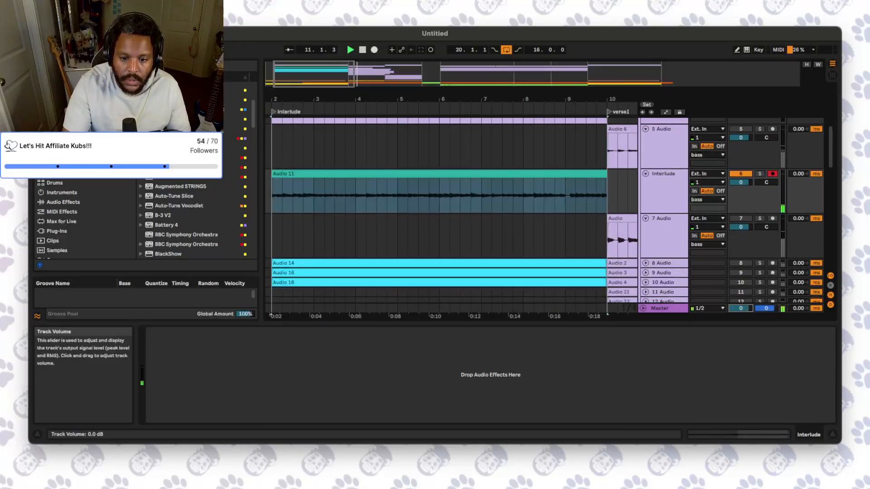
key("space")
key("space")
left_click(663, 308)
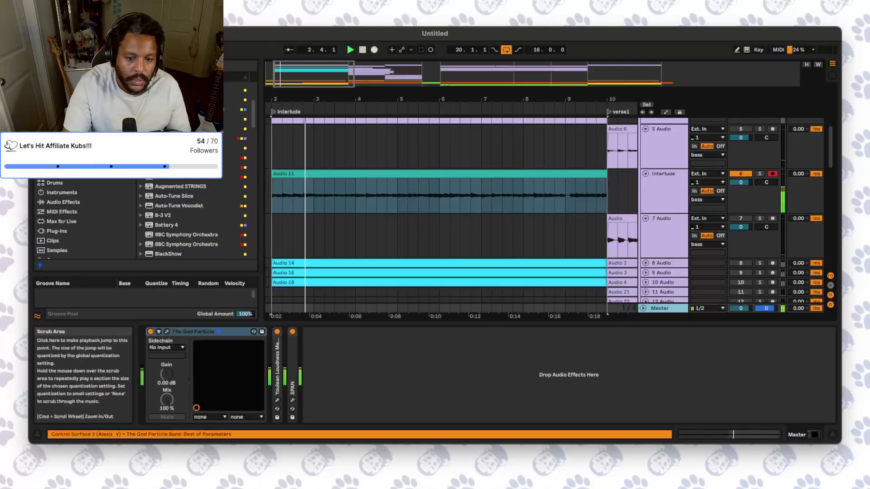
- Lower the guitar solo track's volume to -9.5 dB
scroll(706, 200, "down", 10)
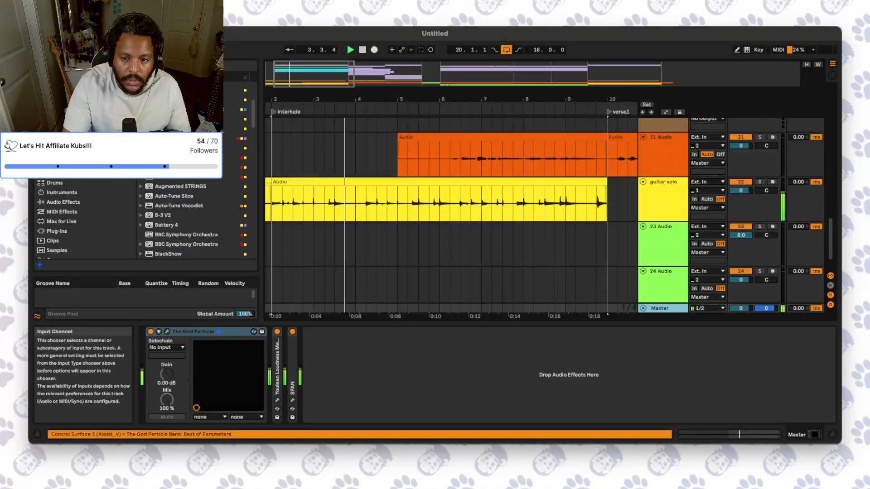
left_click_drag(740, 190, 741, 196)
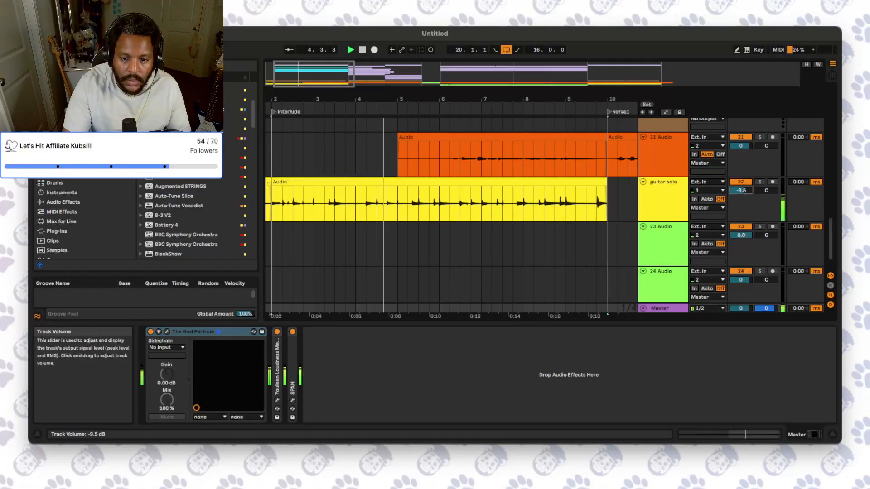
- Browse the plug-in library in hot-swap mode for a replacement for the UAD Teletronix LA-2A Legacy on the bass group
scroll(707, 199, "up", 10)
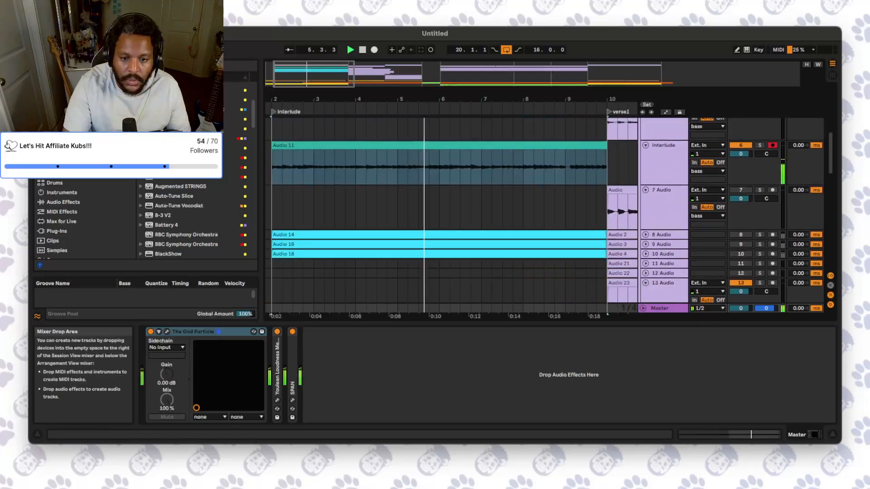
scroll(707, 200, "up", 1)
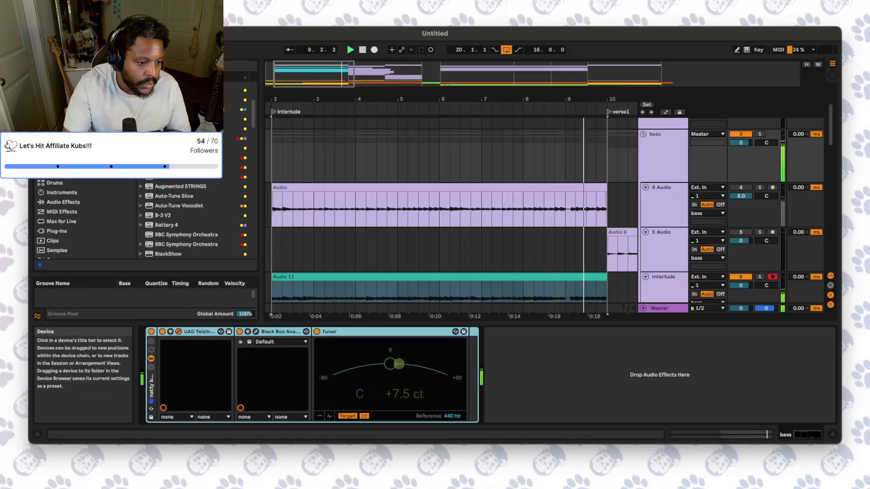
key("q")
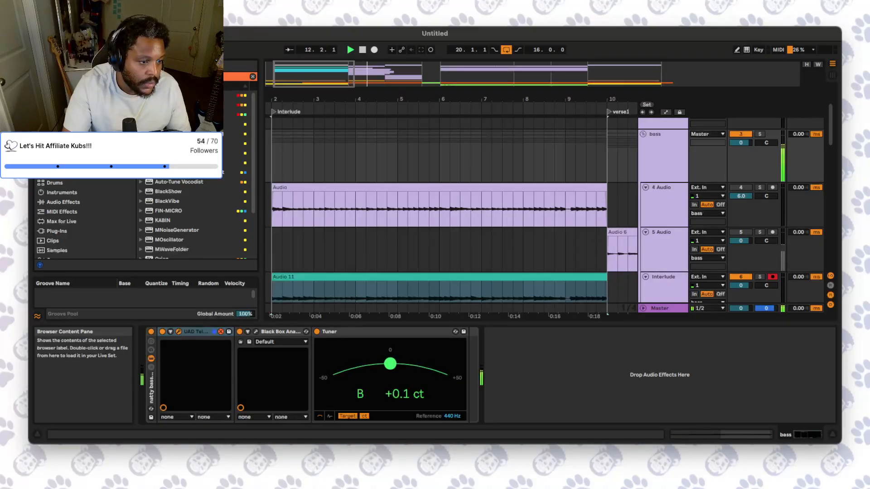
scroll(193, 205, "down", 3)
left_click(192, 206)
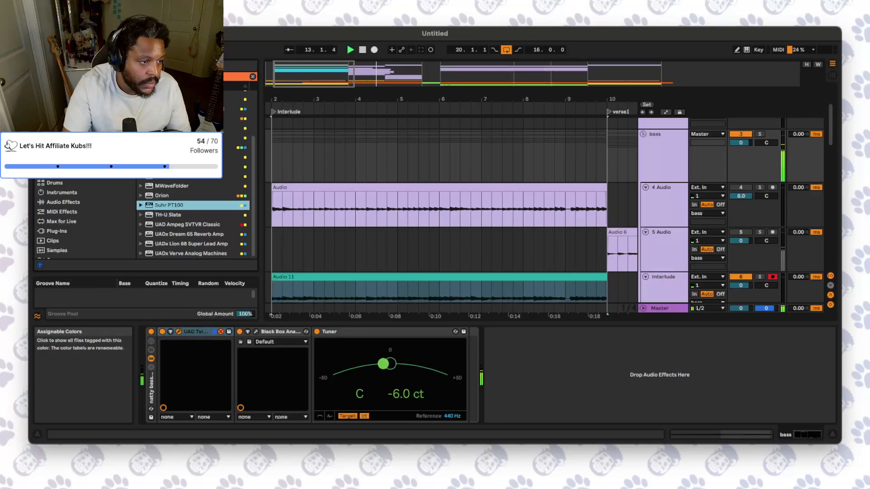
scroll(193, 218, "up", 10)
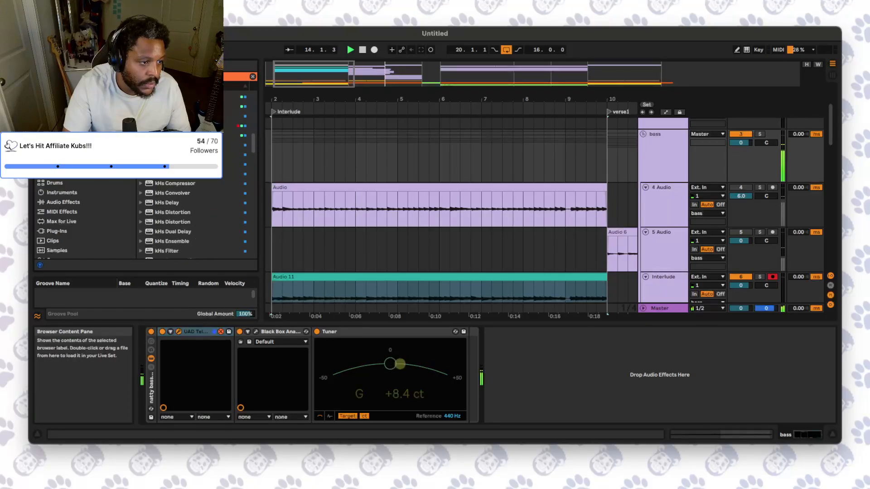
scroll(192, 217, "up", 5)
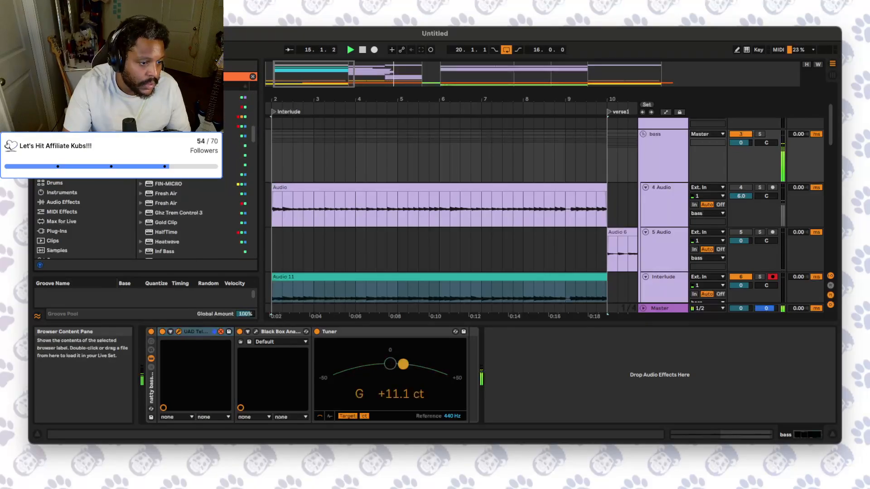
scroll(193, 217, "down", 10)
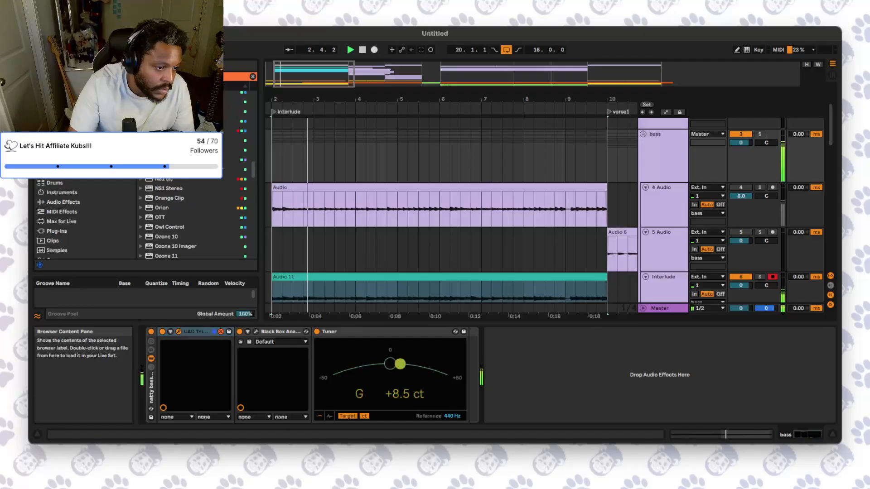
scroll(193, 217, "down", 10)
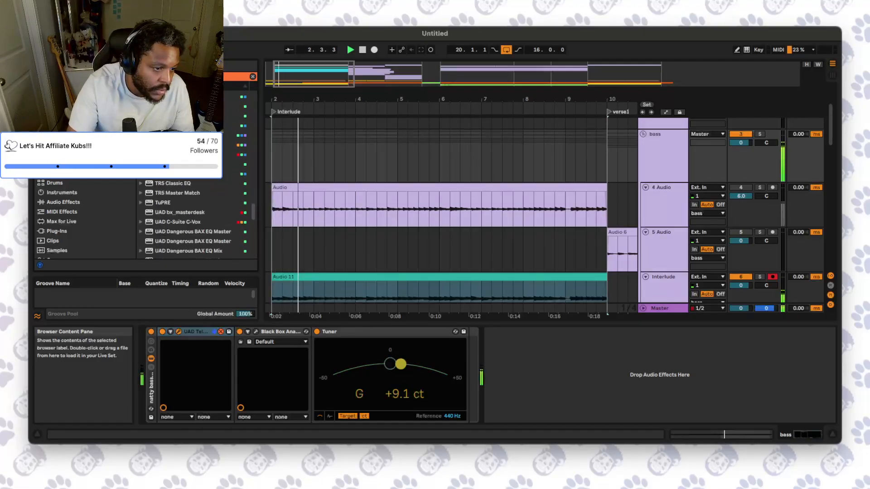
scroll(193, 218, "down", 8)
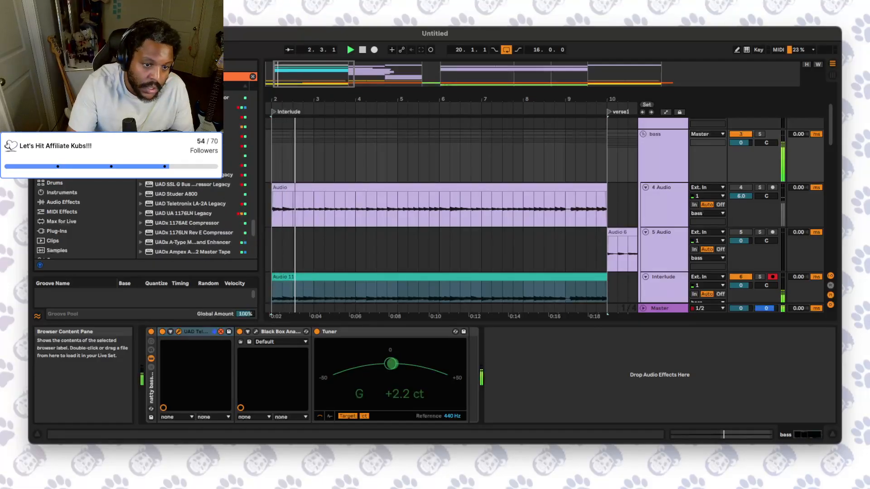
left_click(190, 203)
key("space")
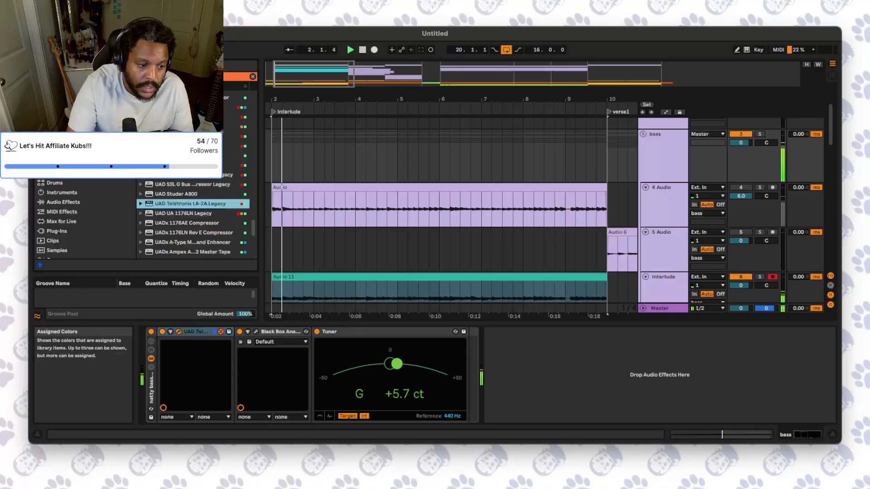
- Leave hot-swap mode and delete the UAD Teletronix LA-2A Legacy from the bass group's device chain
left_click(221, 332)
left_click(197, 332)
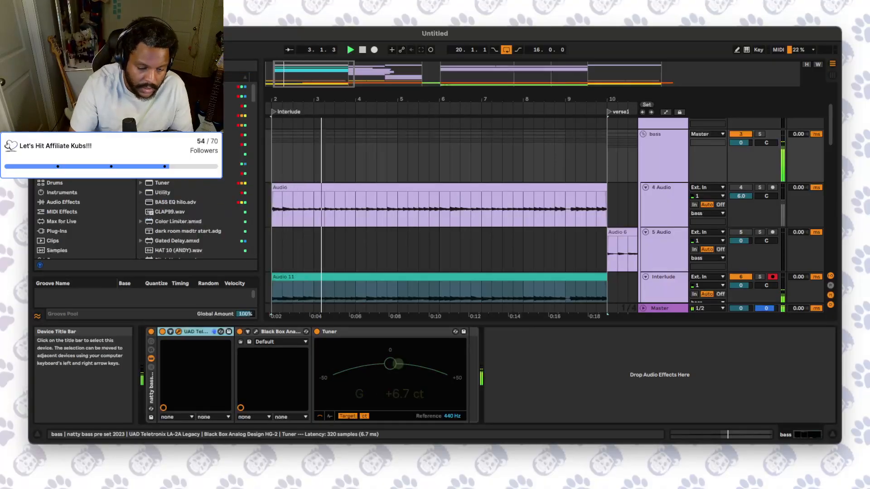
key("Delete")
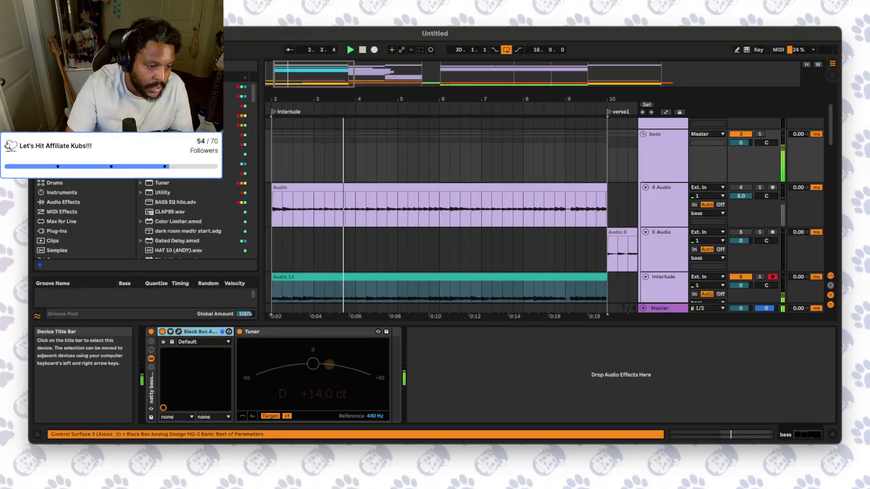
- Add the UAD Teletronix LA-2A Legacy plug-in to the bass group's chain ahead of the Black Box HG-2
scroll(197, 218, "down", 15)
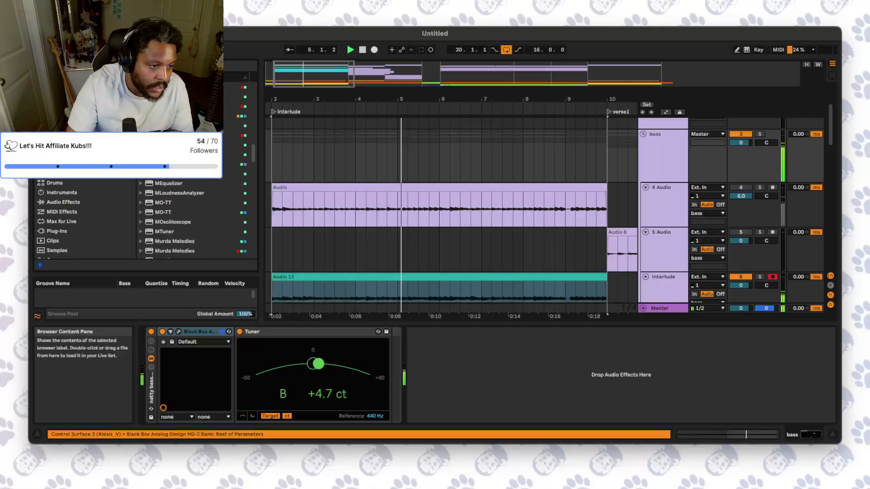
scroll(185, 194, "down", 20)
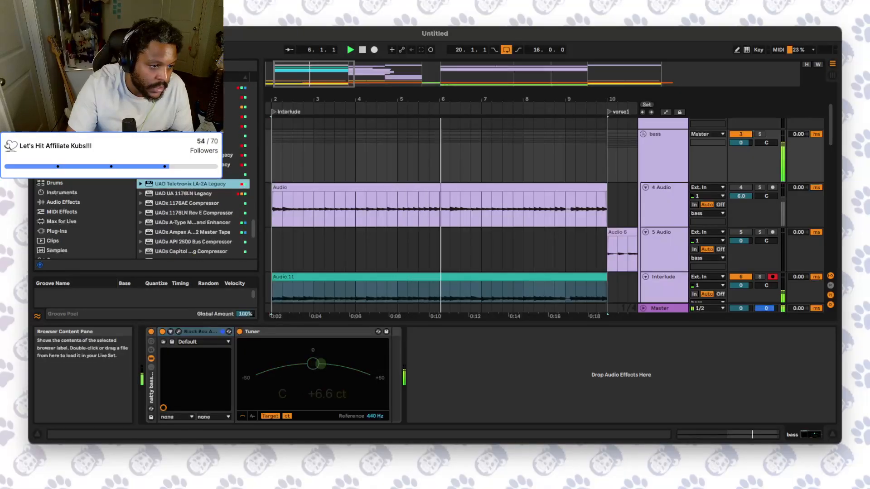
left_click_drag(186, 184, 175, 373)
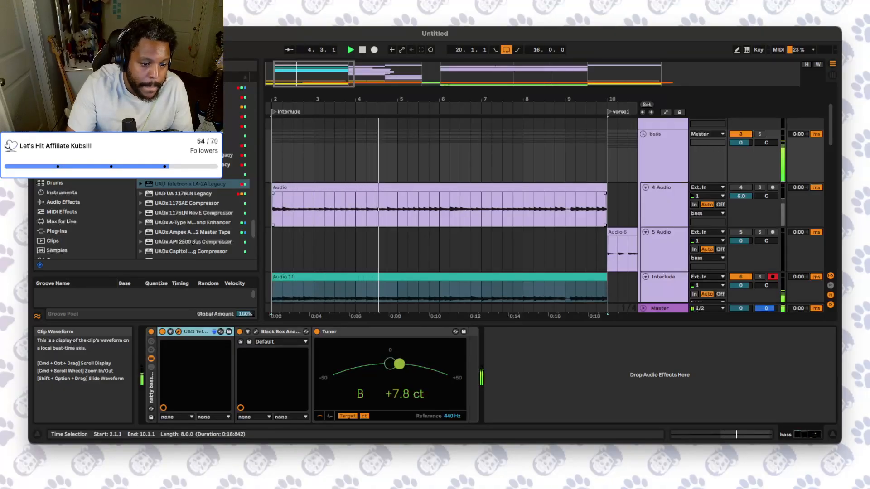
- Play the Interlude track's Audio 11 take from bar 2
scroll(440, 213, "down", 5)
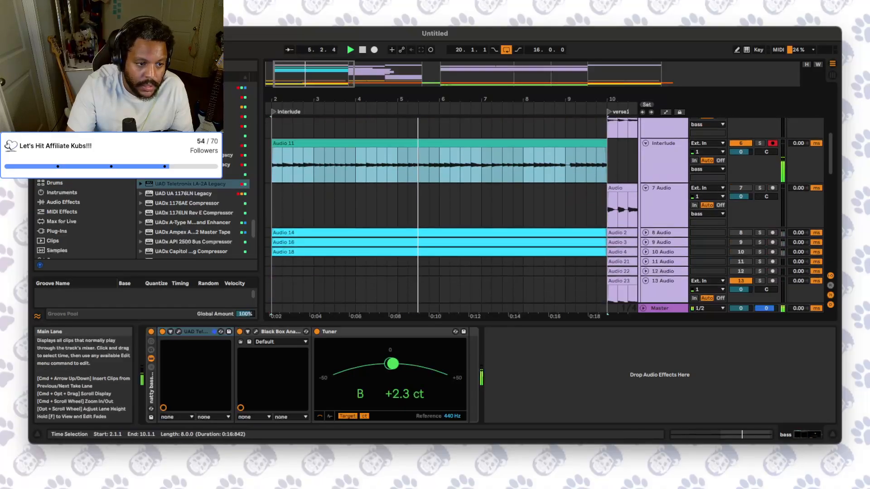
left_click(274, 167)
key("space")
key("space")
scroll(646, 261, "down", 1)
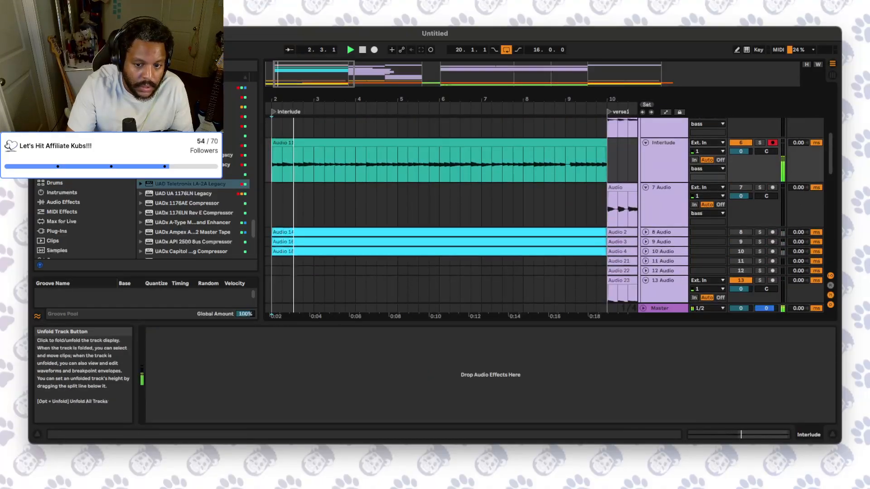
- Unfold track 8 and move Audio 14's section from bar 2 to bar 3 onto the Interlude track
left_click(645, 232)
key("space")
key("space")
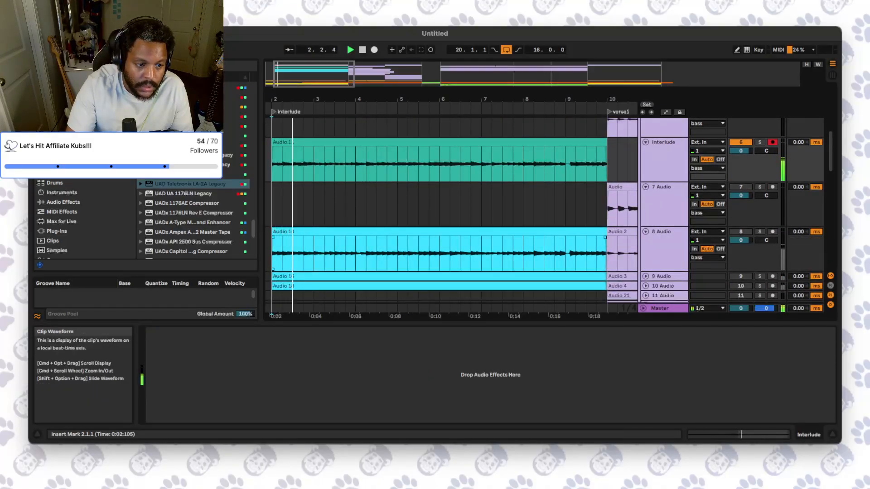
left_click_drag(273, 255, 295, 157)
scroll(435, 213, "up", 1)
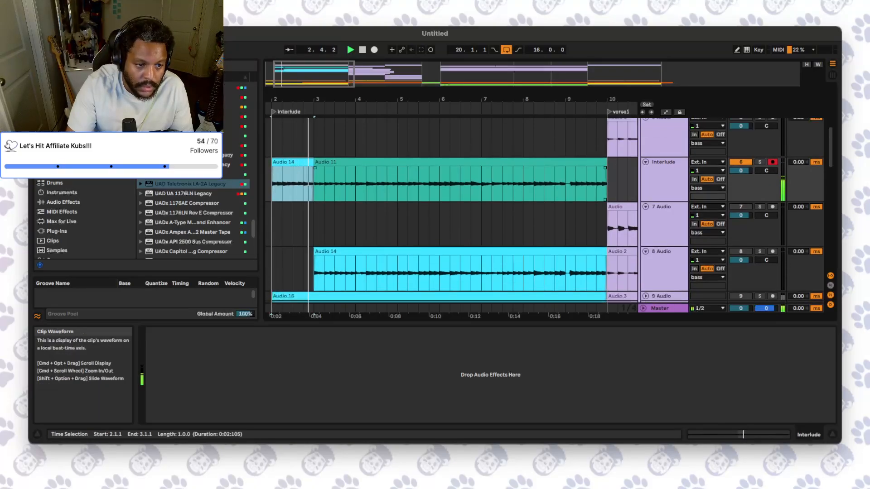
- Extend the Audio 14 section on the Interlude track to bar 4, shortening Audio 11's start
scroll(451, 191, "up", 1)
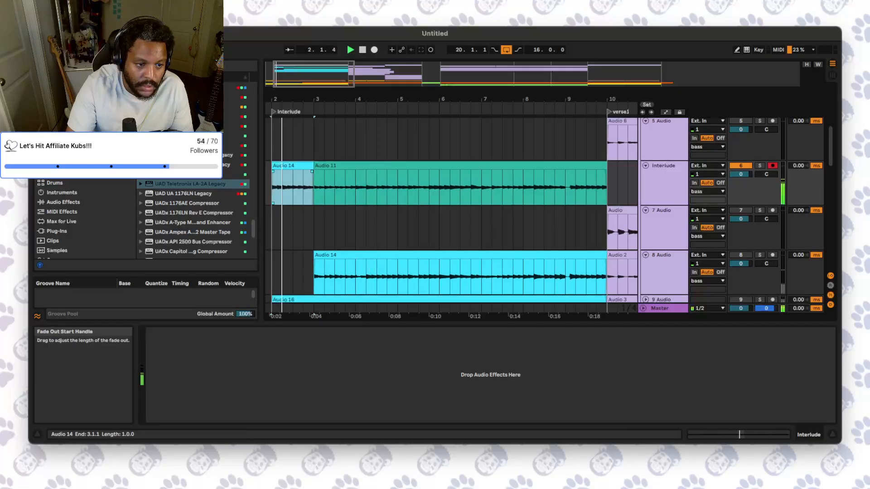
left_click_drag(314, 186, 356, 166)
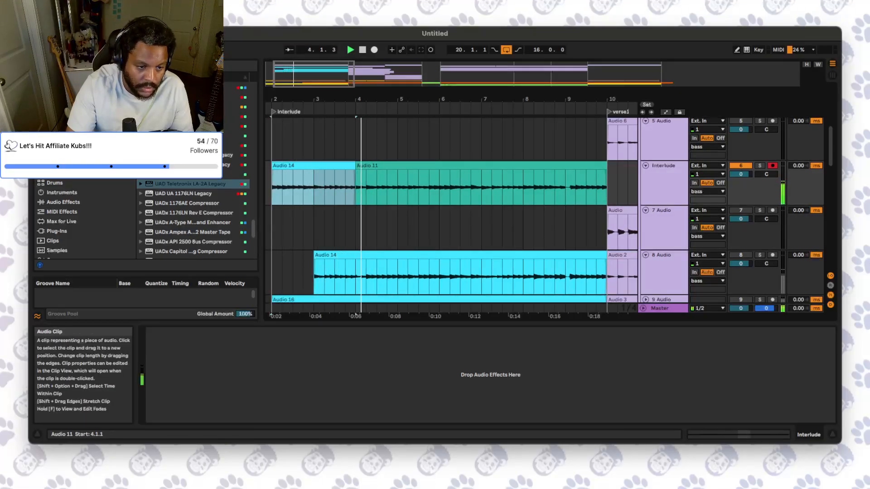
left_click(356, 190)
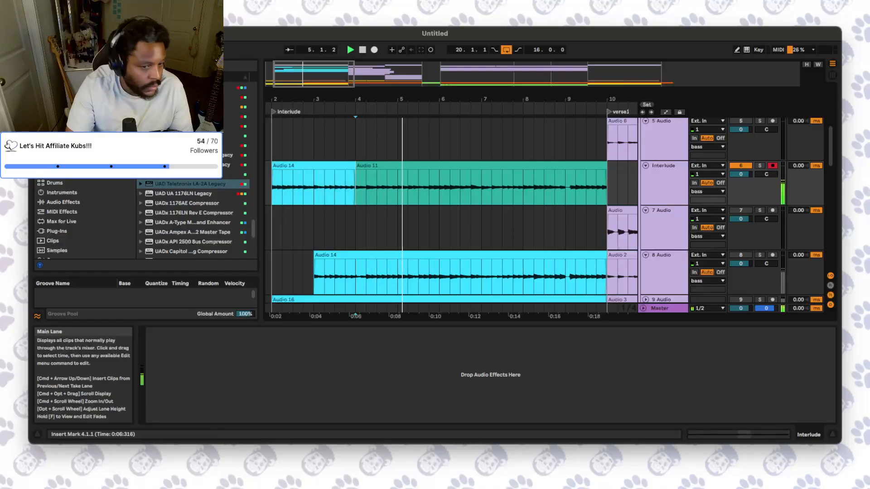
- Move track 8's Audio 14 section from 5.2.1 to 5.4.1 onto the Interlude track
scroll(453, 215, "up", 1)
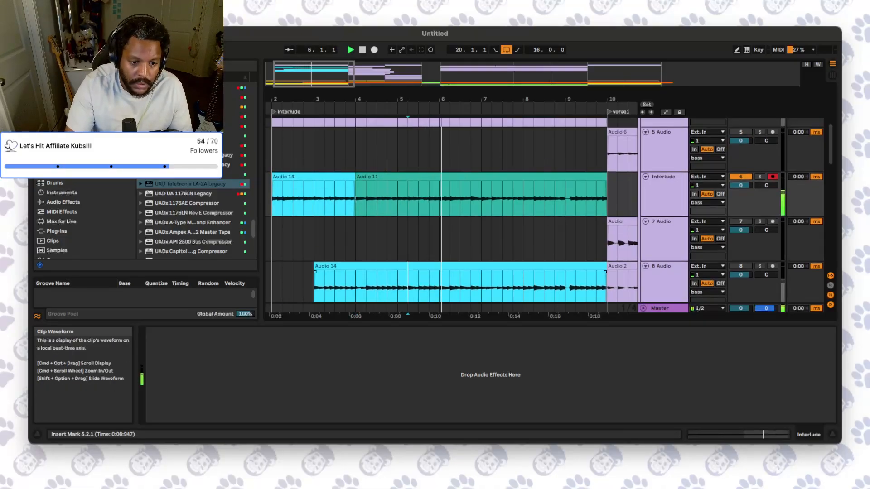
left_click_drag(408, 286, 418, 195)
key("space")
key("space")
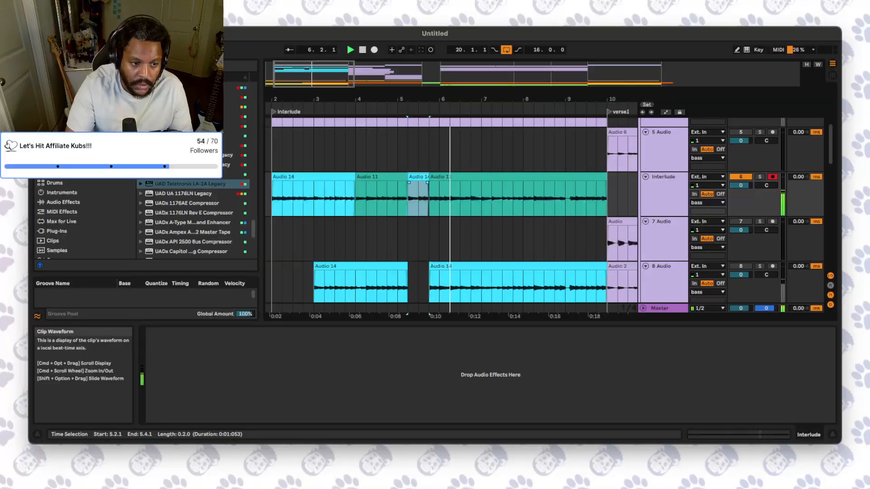
- Replay the comped Interlude take, and copy its bars 2 to 10 to the second interlude at bar 36
left_click(273, 198)
key("space")
key("space")
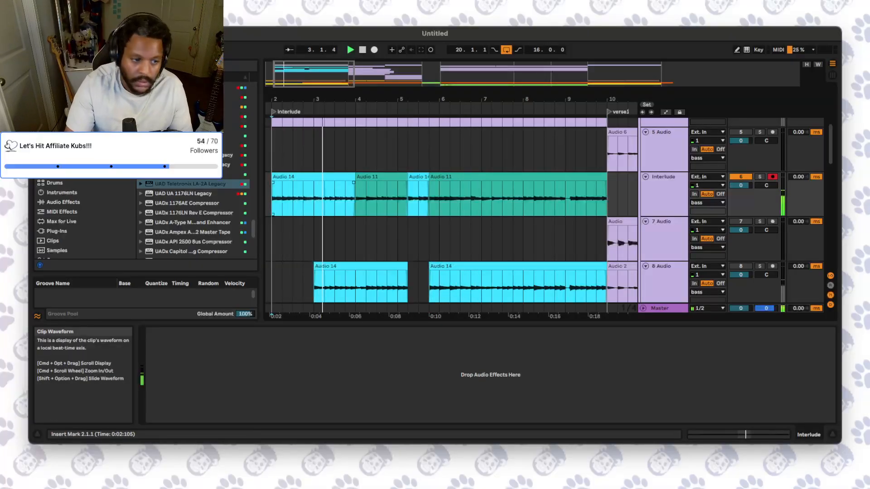
left_click_drag(273, 199, 606, 199)
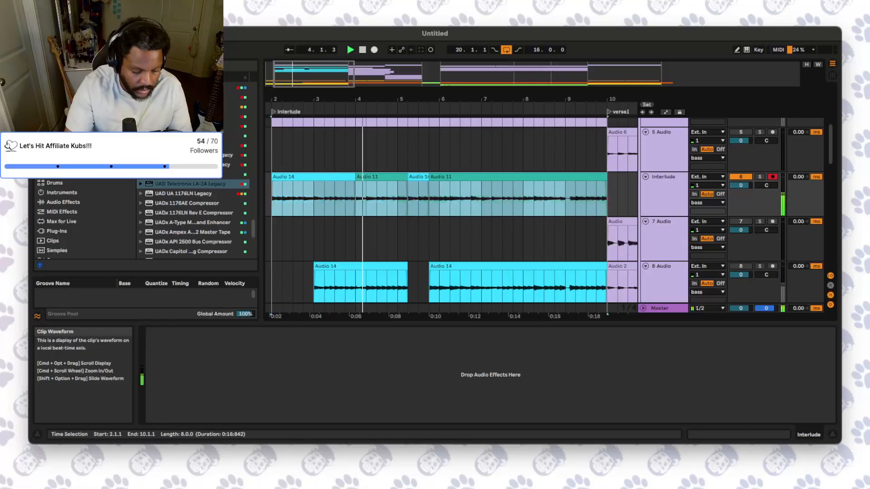
scroll(435, 204, "up", 2)
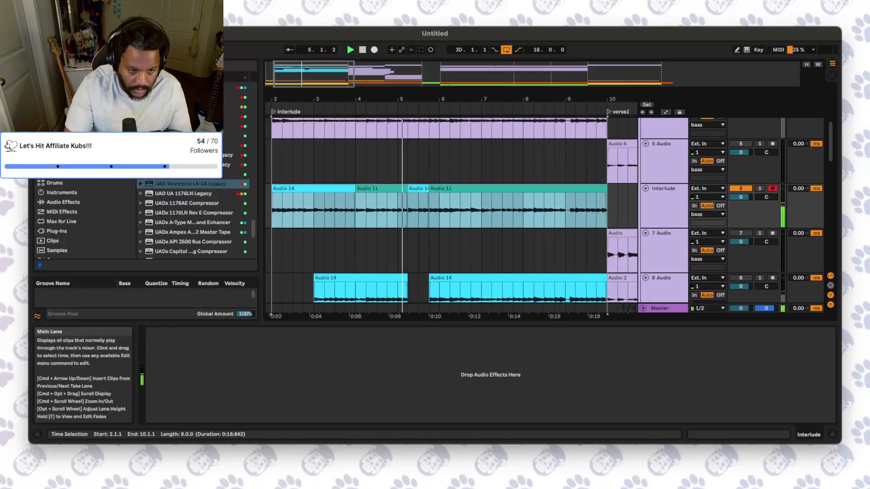
left_click_drag(434, 99, 435, 45)
left_click(549, 207)
key("super+v")
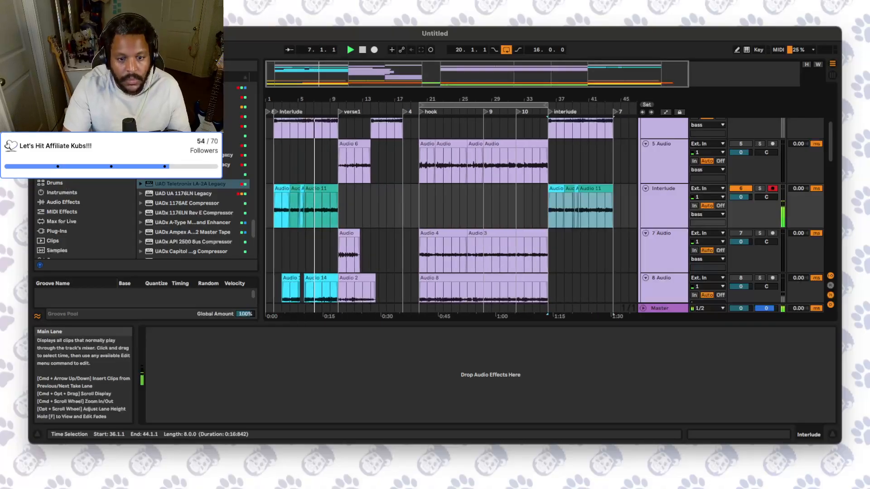
scroll(354, 227, "down", 12)
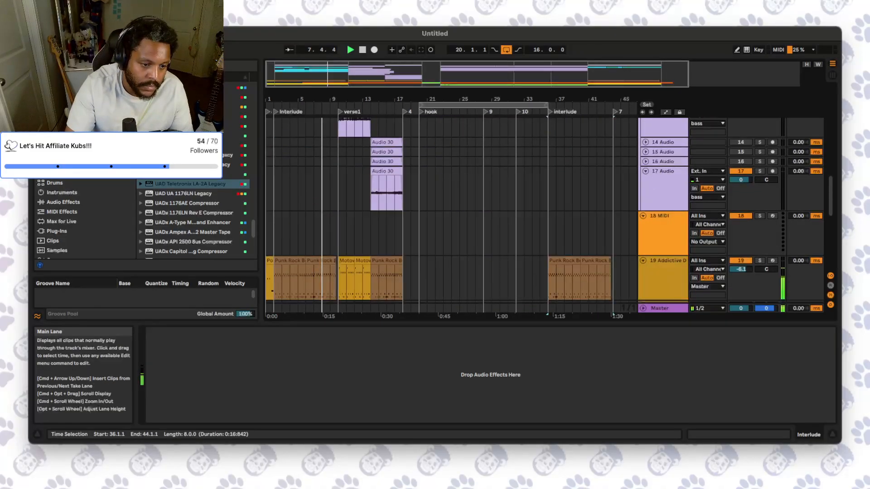
left_click(337, 261)
left_click_drag(292, 260, 290, 261)
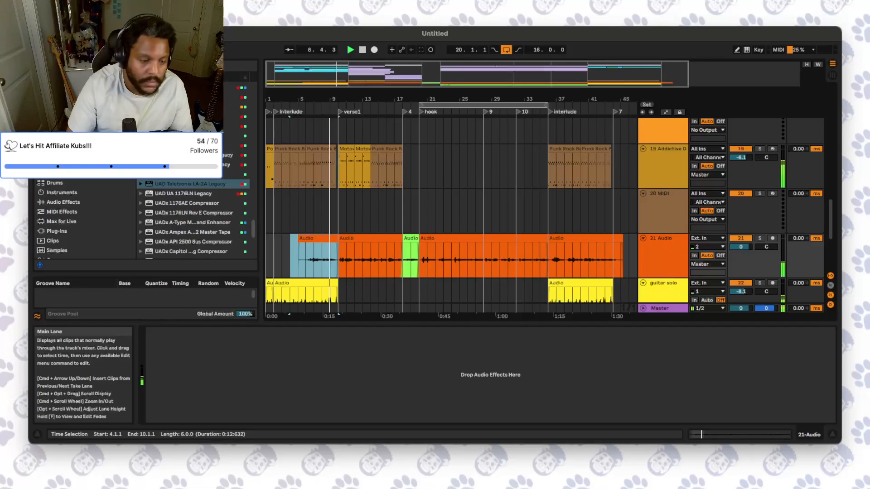
scroll(317, 208, "up", 12)
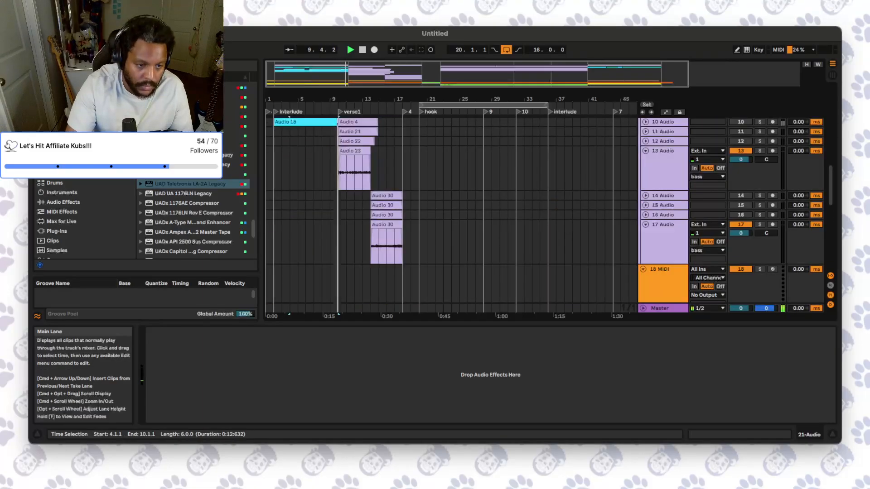
scroll(347, 190, "up", 4)
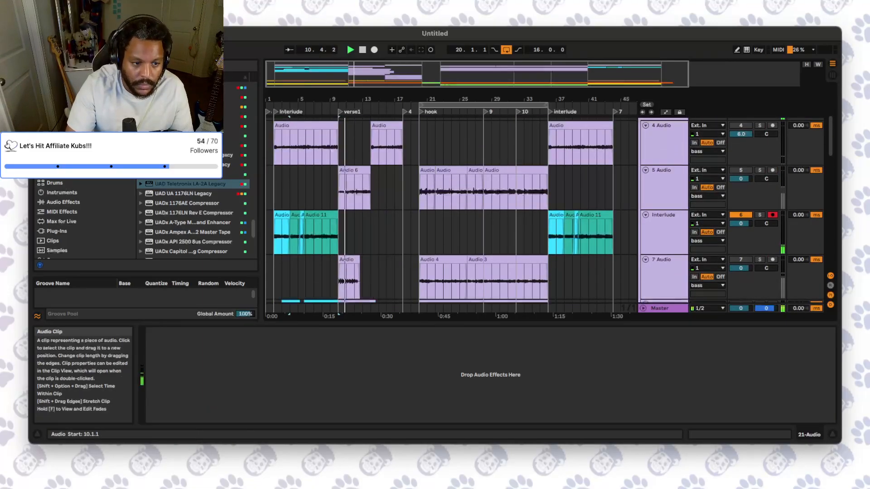
- Play verse1 from bar 10 and examine the recorded bass takes across tracks 5 to 13
left_click_drag(371, 73, 373, 125)
scroll(404, 236, "down", 3)
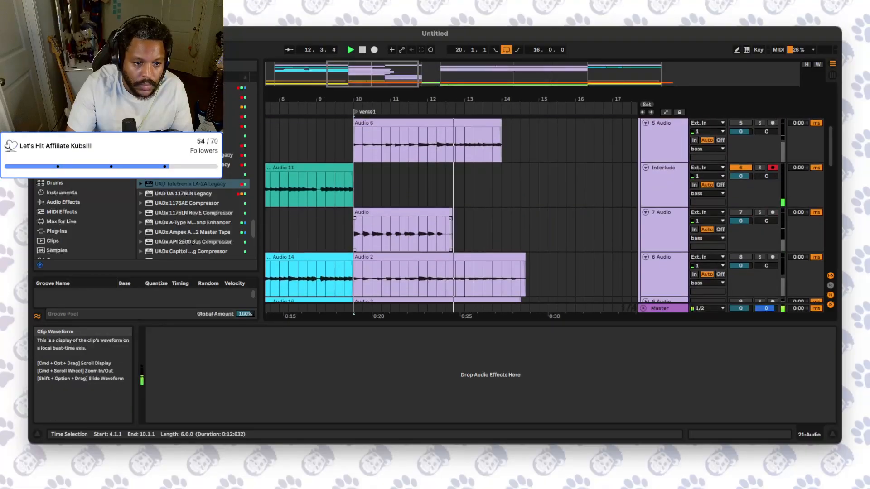
left_click(355, 153)
key("space")
key("space")
scroll(399, 286, "down", 2)
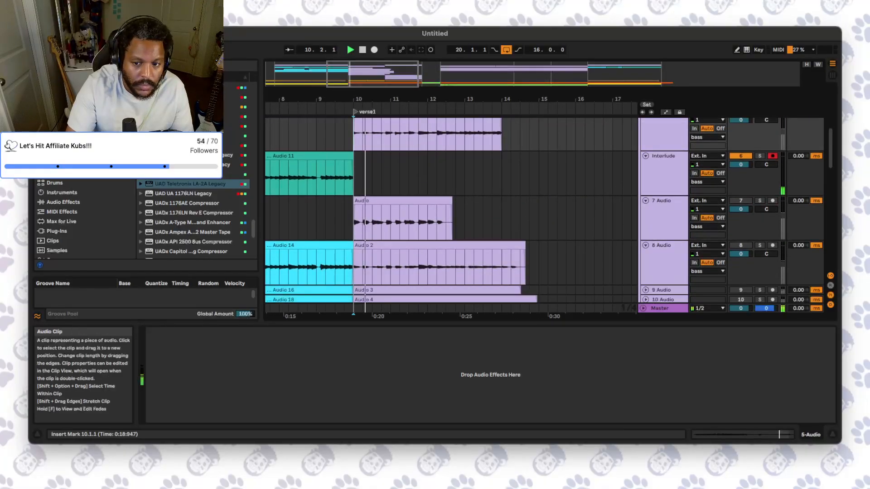
scroll(398, 285, "up", 2)
scroll(451, 210, "down", 5)
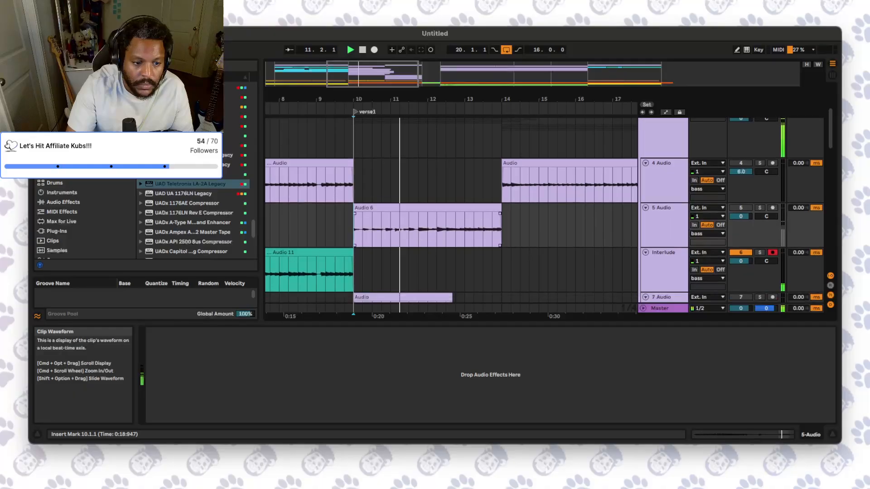
scroll(435, 255, "down", 2)
scroll(435, 254, "up", 3)
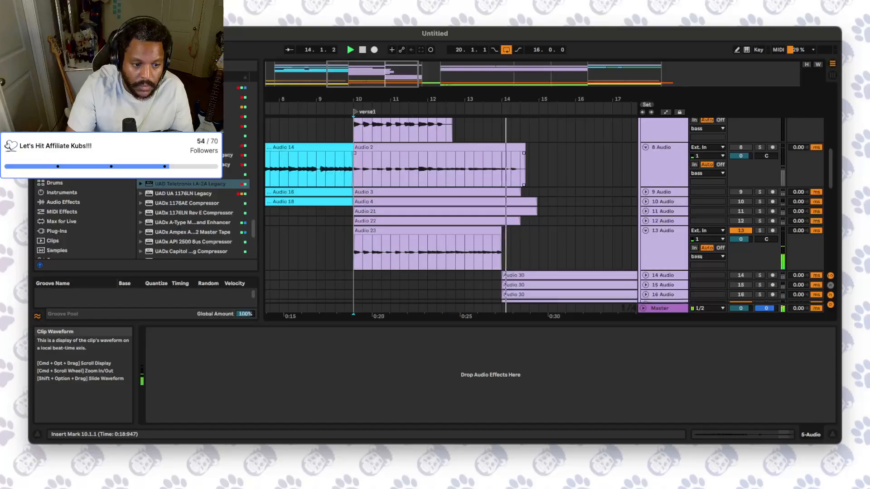
- Unfold track 12 and move Audio 22's section from bar 12 to bar 14 onto track 13
left_click(354, 257)
key("space")
key("space")
scroll(358, 257, "down", 2)
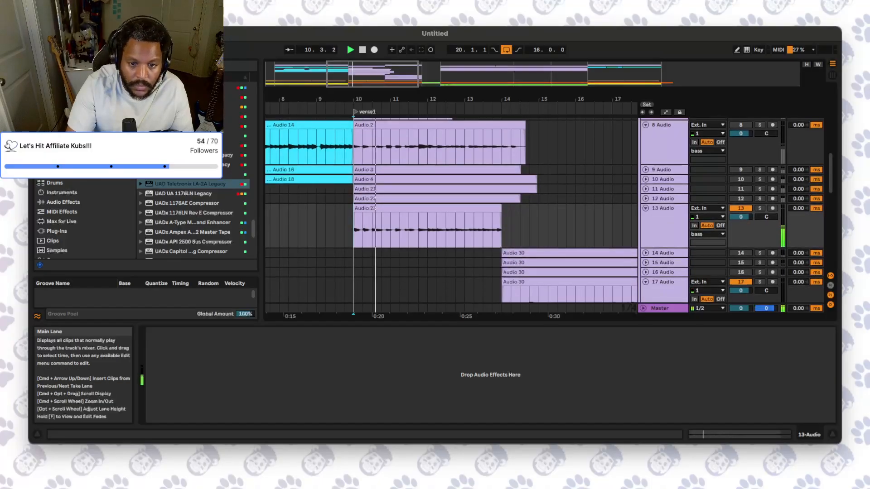
left_click(646, 199)
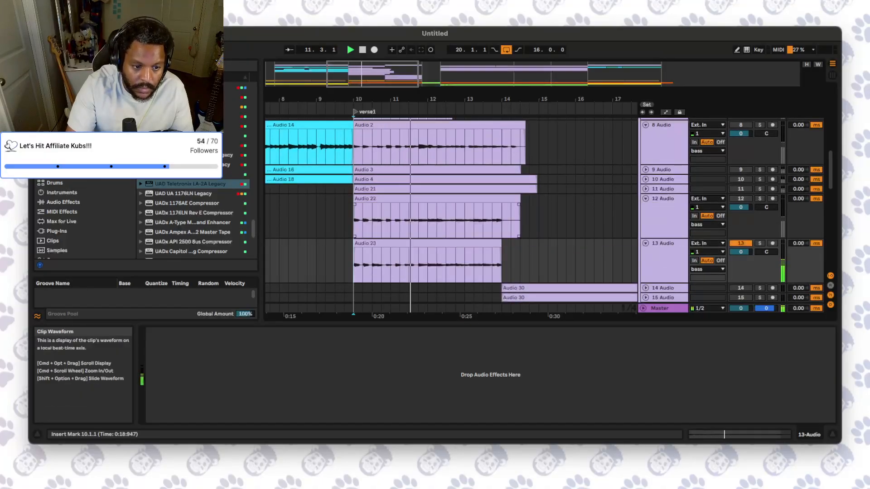
left_click_drag(400, 221, 476, 244)
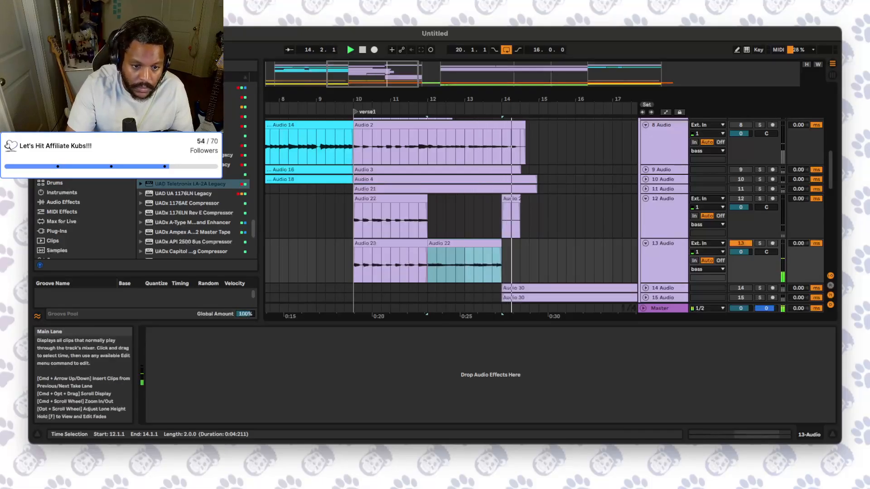
- Replay verse1 from bar 10 and move Audio 22's section from 10.2.1 to 10.3.1 onto track 13
left_click(356, 267)
key("space")
key("space")
scroll(451, 215, "up", 2)
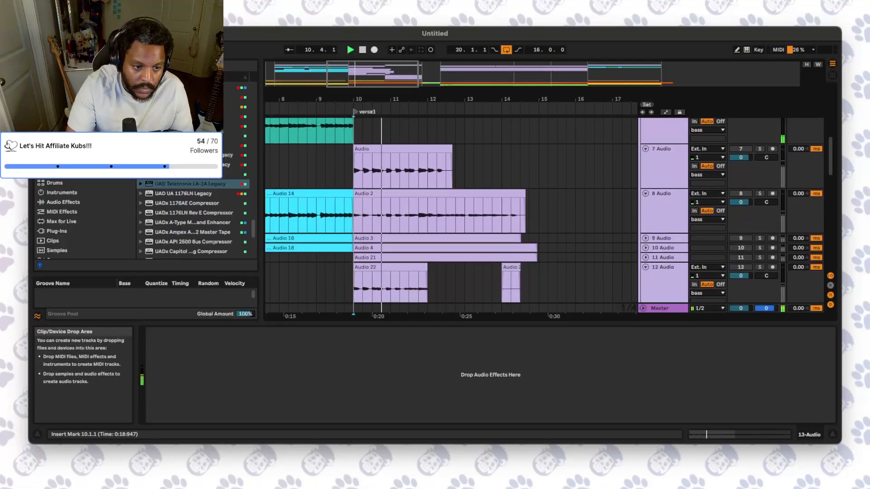
scroll(451, 215, "down", 3)
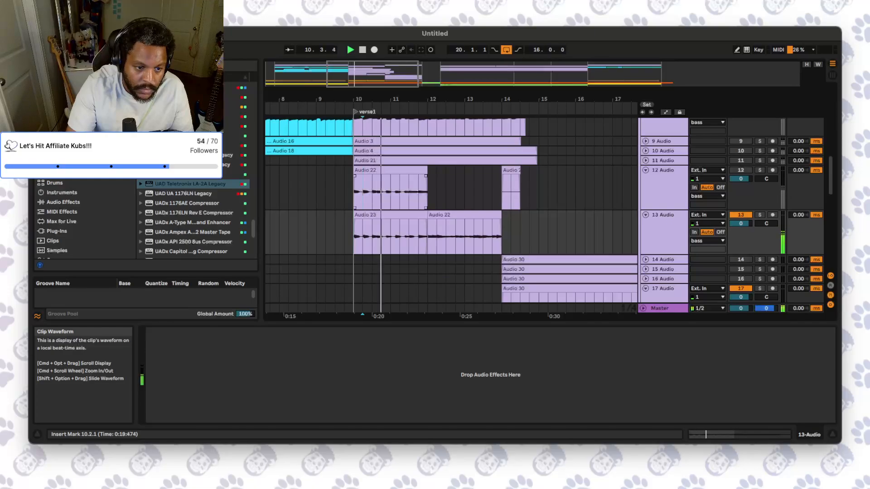
left_click_drag(363, 192, 367, 216)
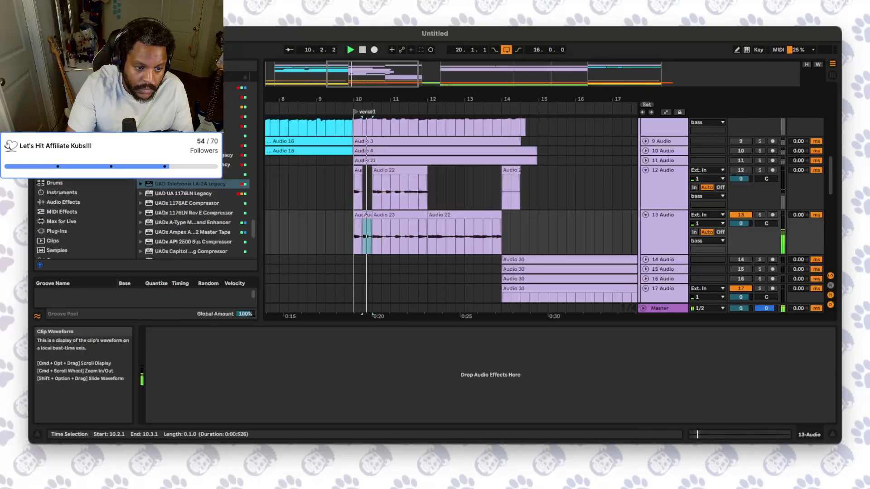
- Replay verse1 from bar 10 and extend the start of track 13's last Audio 22 clip back to 11.2.1
left_click(352, 236)
key("space")
key("space")
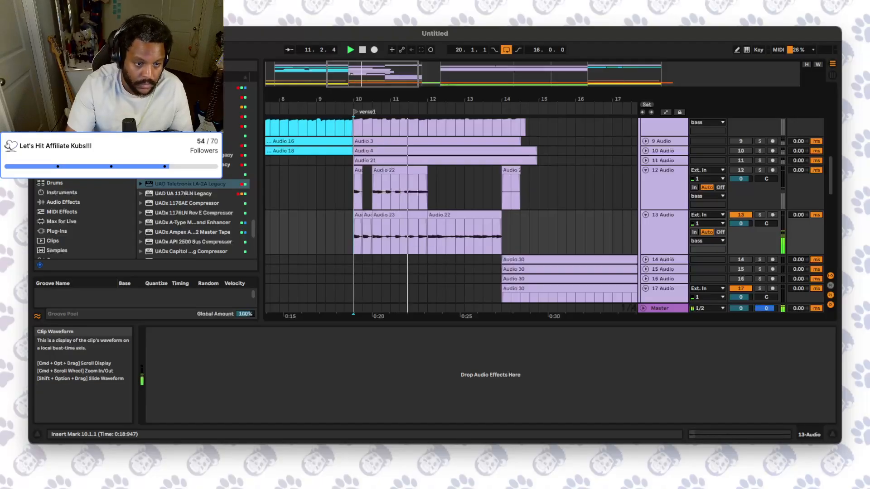
left_click_drag(400, 190, 427, 190)
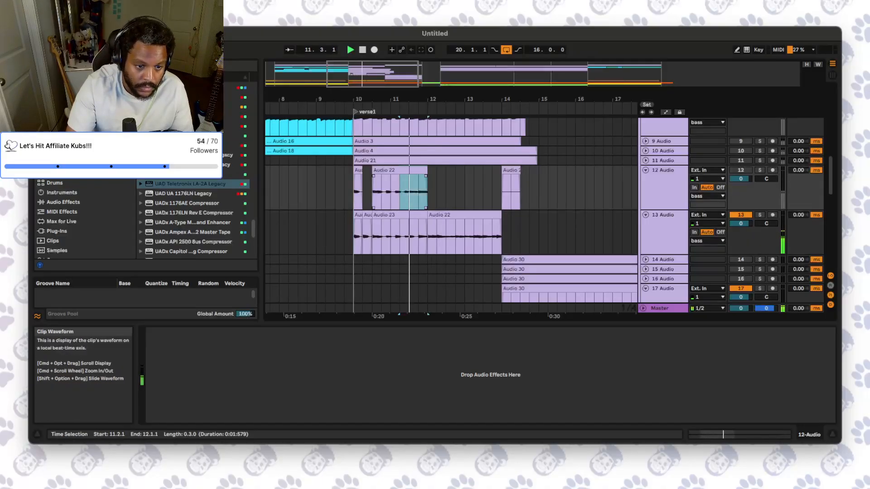
left_click(436, 215)
left_click(418, 215)
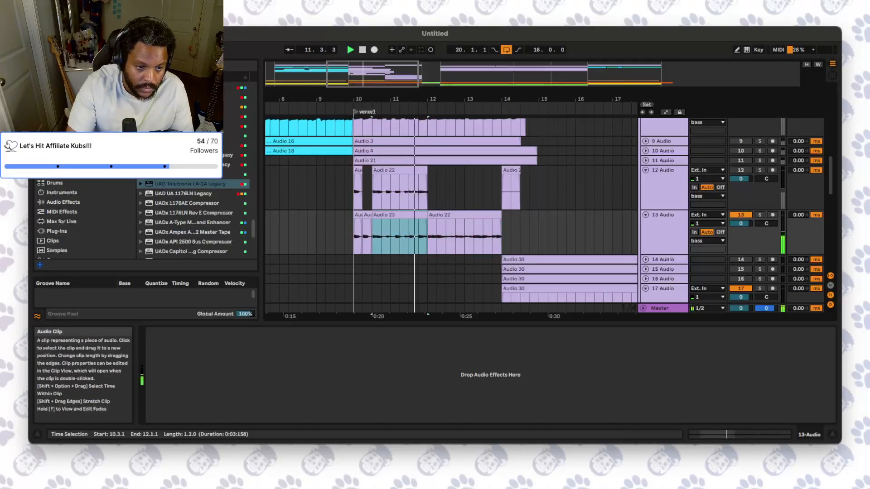
left_click(392, 215)
key("space")
key("space")
left_click_drag(428, 231, 418, 231)
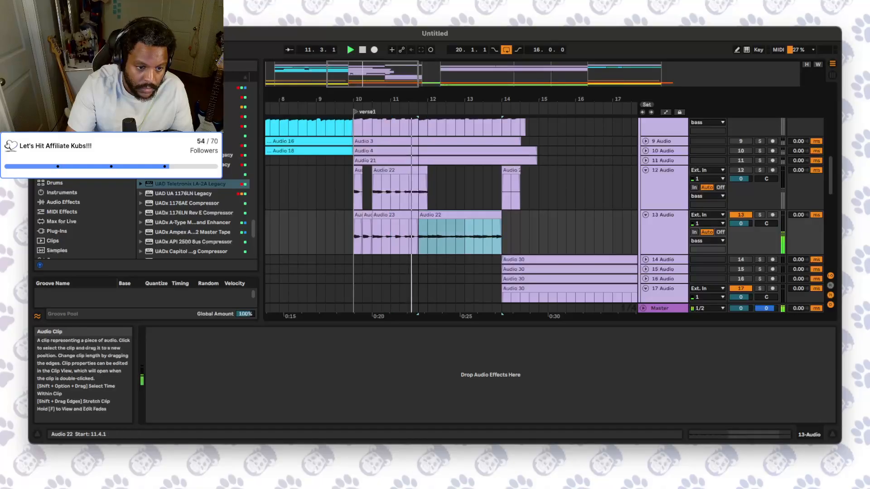
left_click(381, 234)
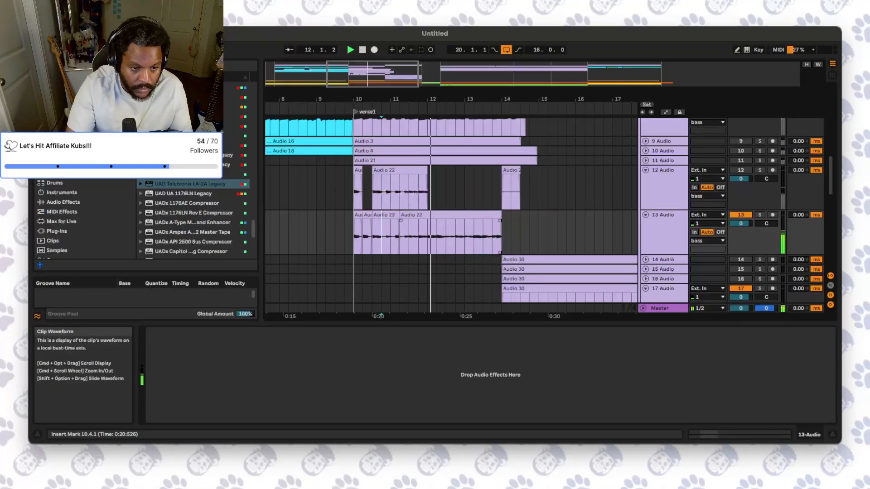
- Replay verse1 from 11.2.1, unfold track 11 and move Audio 21's section from 11.2.1 to 11.4.1 onto track 13
left_click(400, 193)
key("space")
key("space")
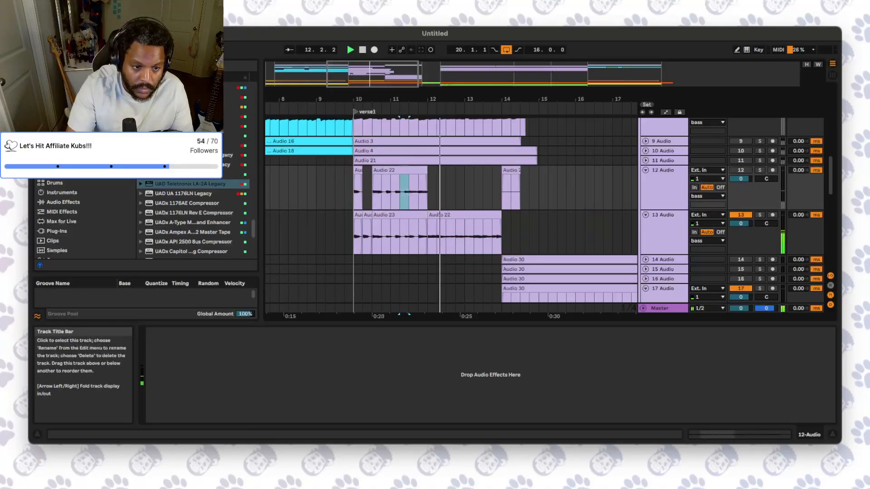
left_click(645, 161)
left_click_drag(400, 183, 409, 251)
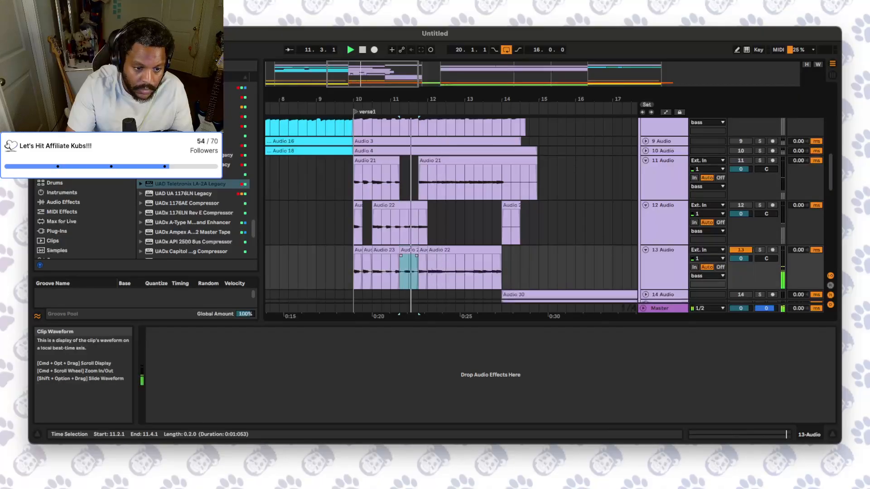
key("super+v")
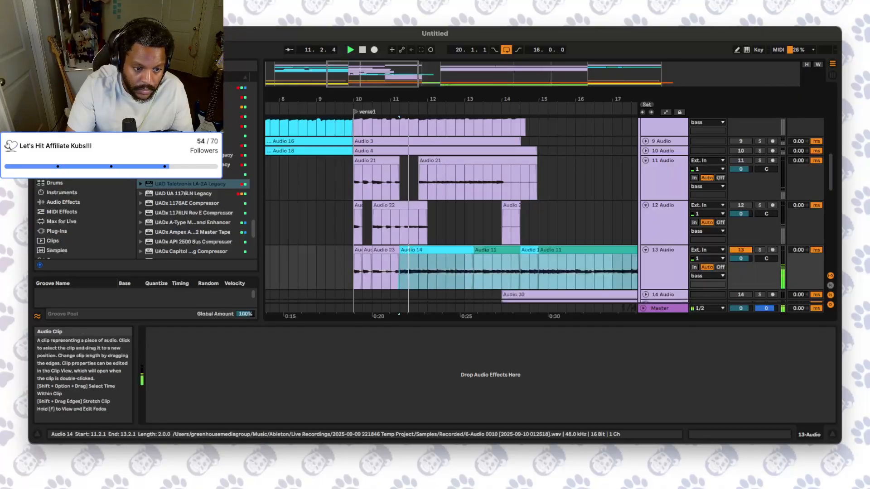
key("super+z")
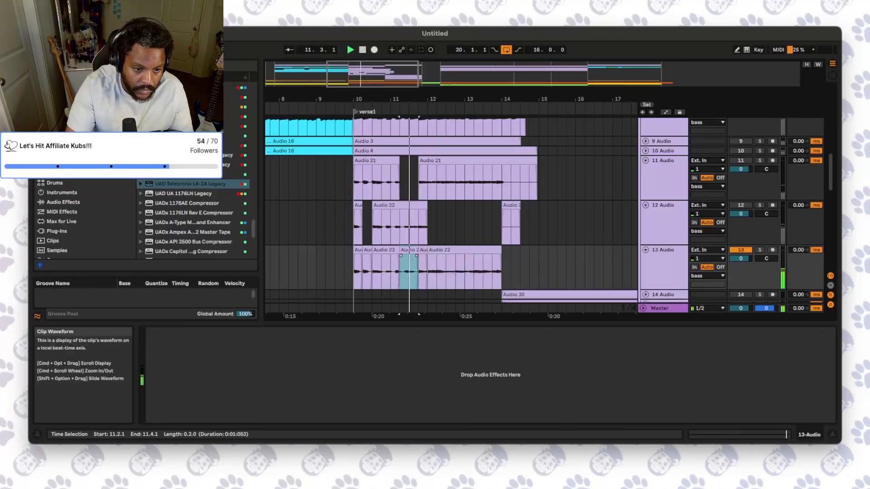
- Set the start of track 13's Audio 21 clip to about 11.2.2 and replay verse1 from bar 10
left_click(400, 271)
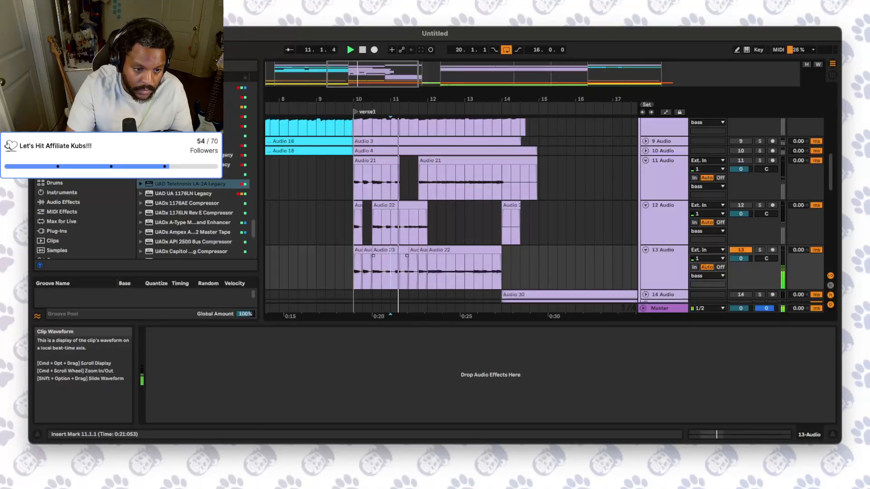
left_click(413, 250)
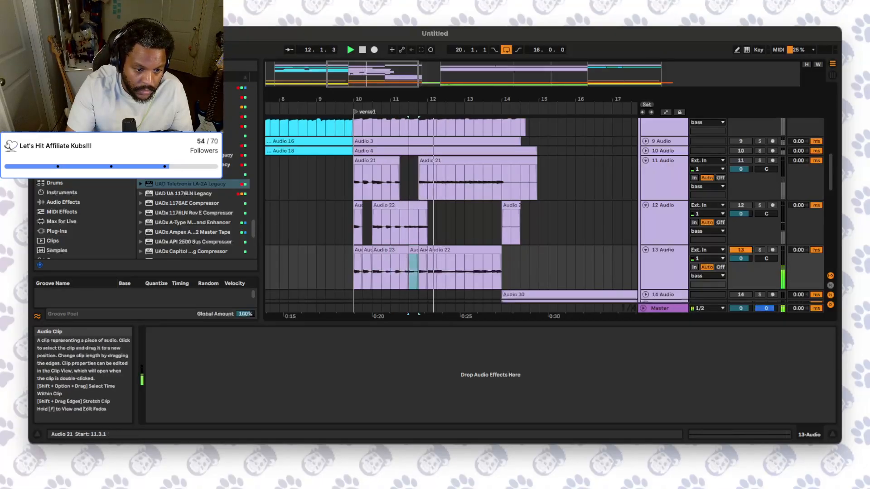
left_click_drag(409, 250, 399, 251)
left_click(352, 271)
key("space")
key("space")
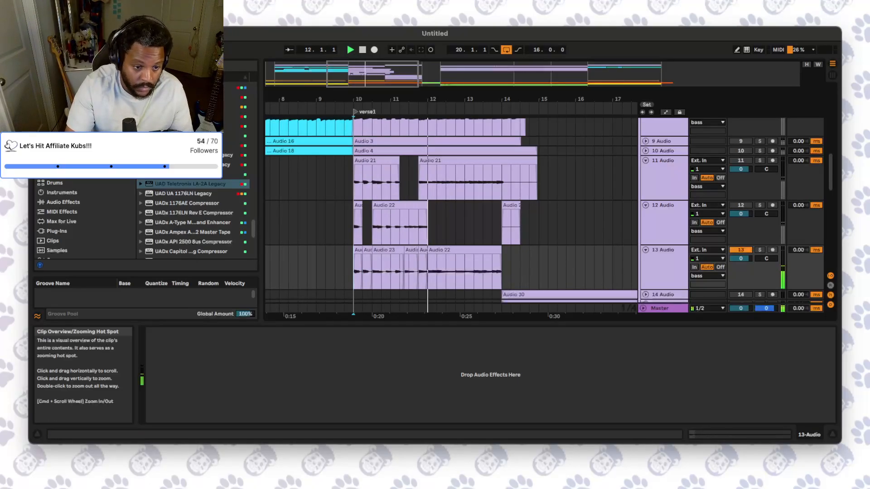
left_click_drag(374, 74, 359, 94)
key("space")
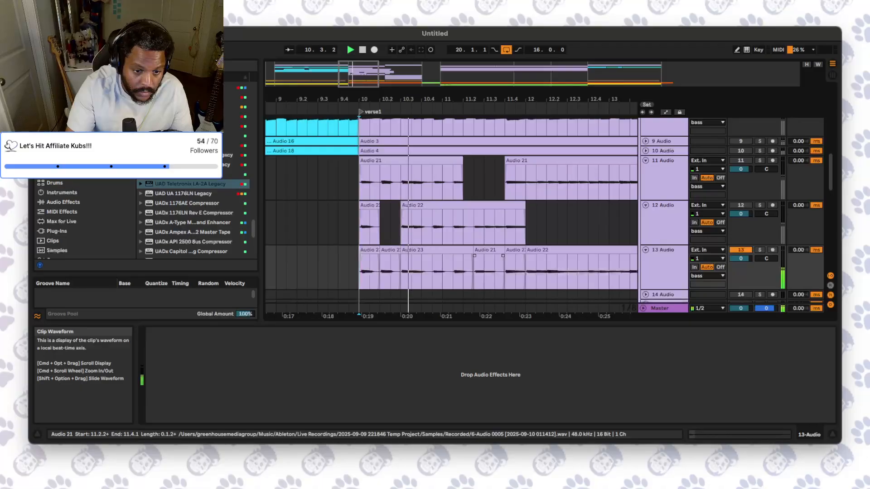
- Shift track 13's Audio 21 clip slightly earlier, ending just before 11.4.1, and replay verse1 from bar 10
left_click(489, 250)
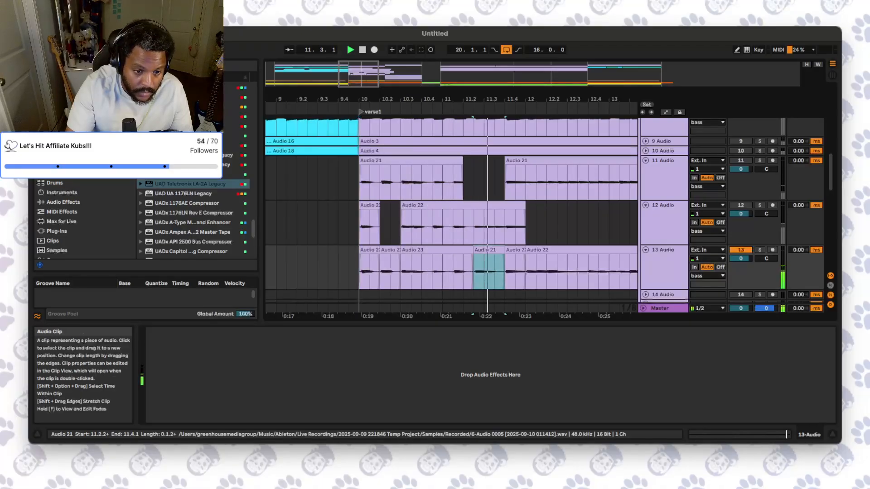
left_click_drag(488, 251, 485, 250)
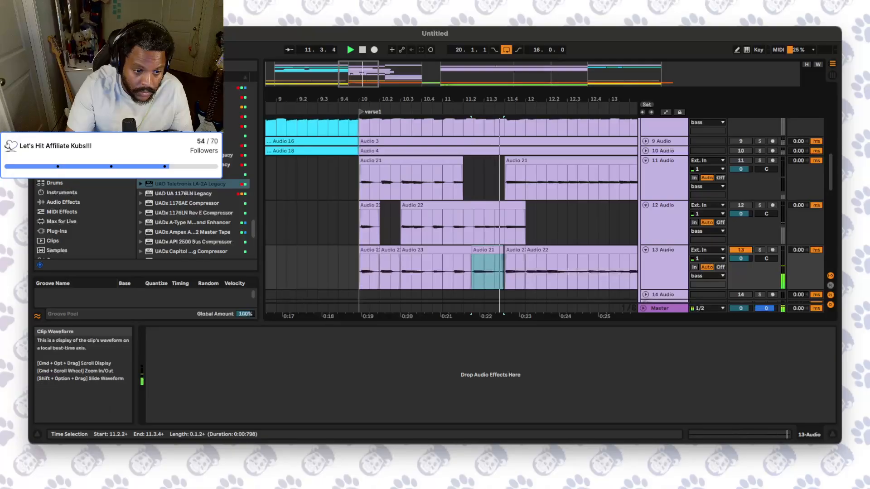
left_click(358, 274)
key("space")
key("space")
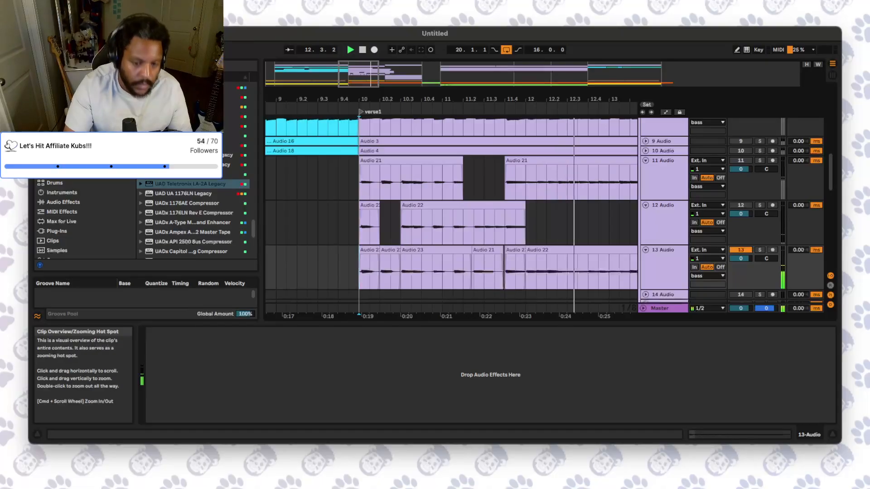
- Unfold track 16, play it from bar 14 and move its Audio 30 clip from bar 14 to 18 onto track 17
left_click_drag(458, 99, 423, 66)
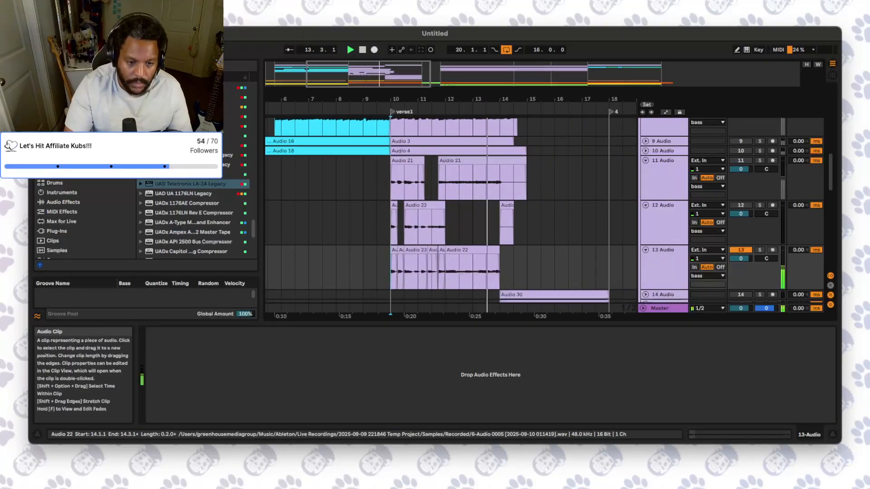
scroll(453, 215, "down", 5)
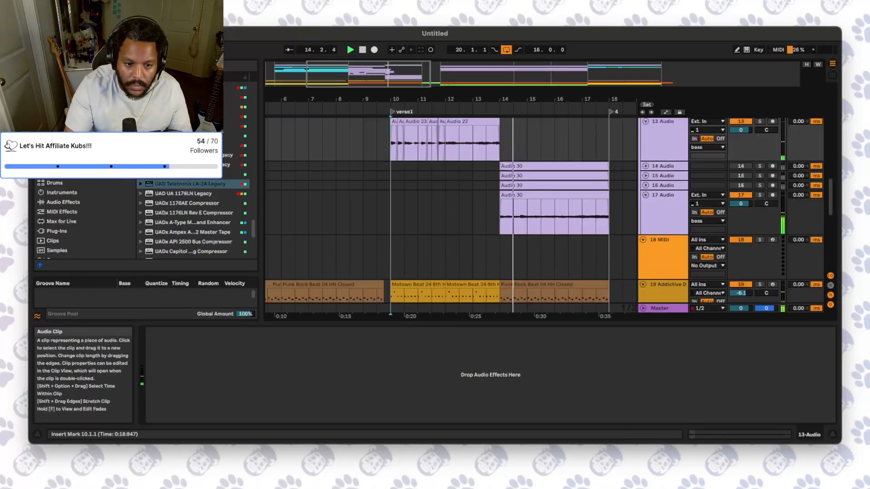
scroll(453, 216, "up", 2)
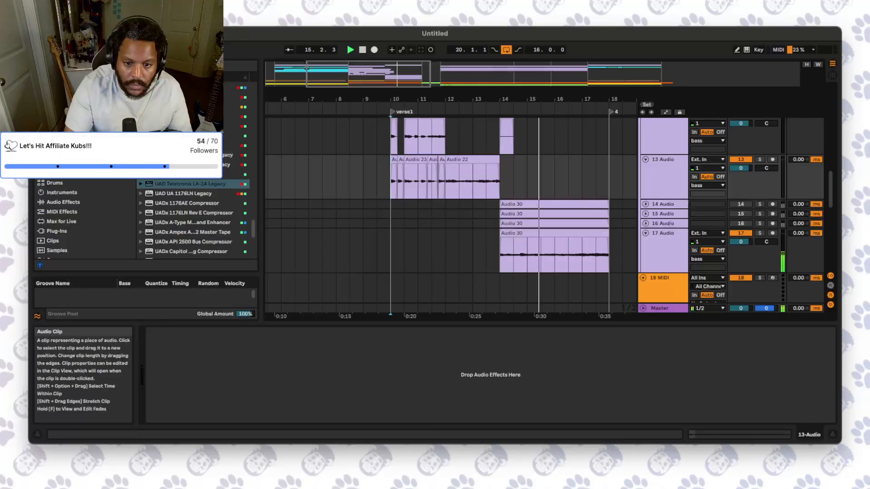
left_click(646, 224)
left_click(502, 242)
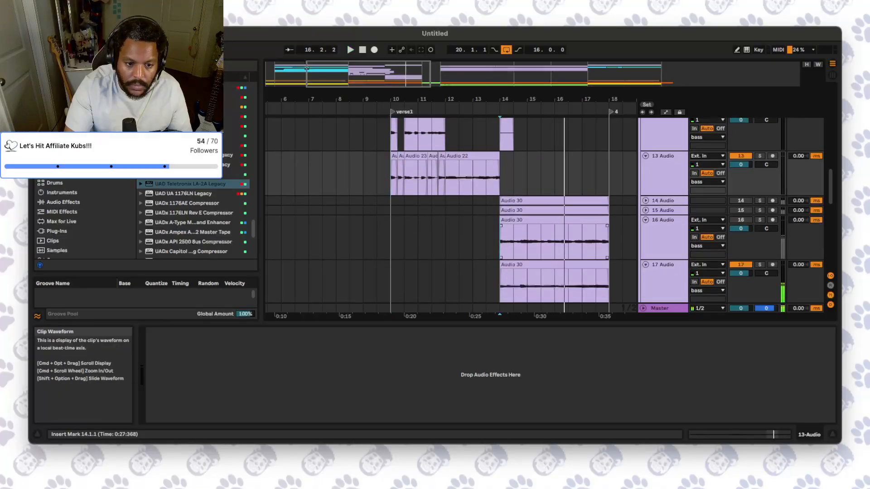
key("space")
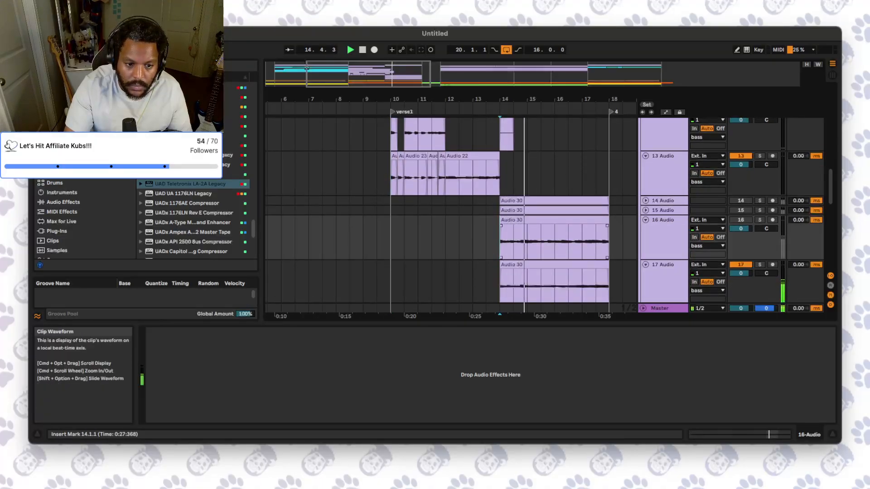
left_click_drag(501, 242, 589, 265)
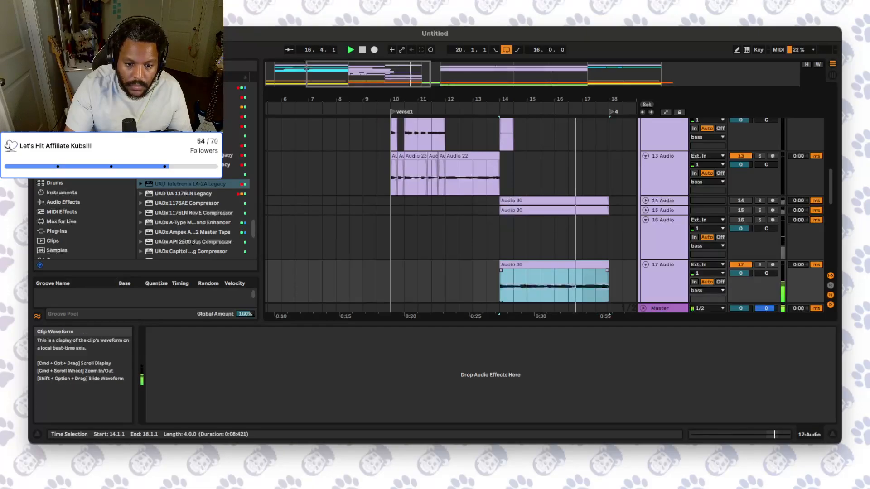
left_click(486, 281)
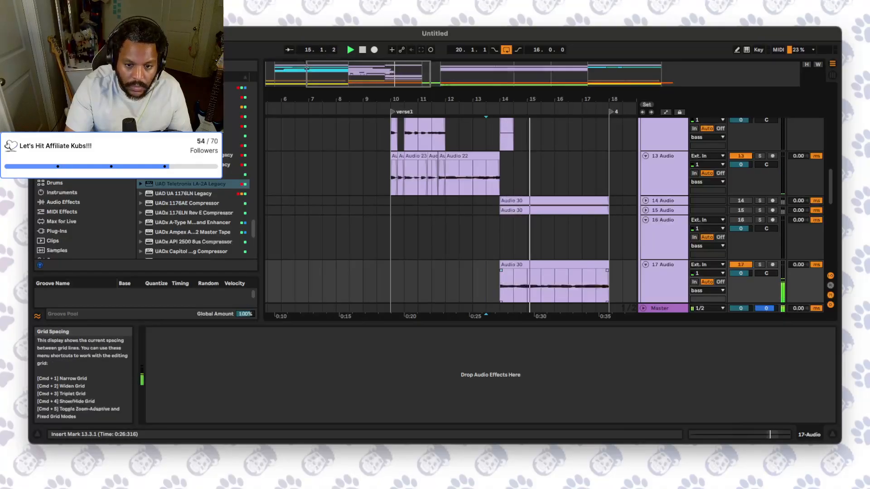
- Unfold track 15, move Audio 30's section from 14.1.1 to 15.1.1 onto track 17 and extend its end to 15.3.1
left_click(646, 210)
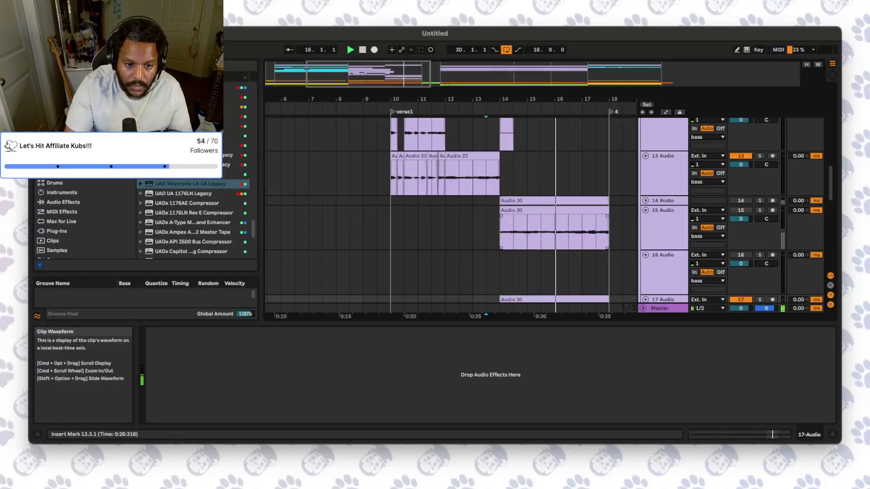
left_click(500, 232)
key("space")
key("space")
left_click_drag(501, 232, 514, 299)
scroll(514, 293, "down", 3)
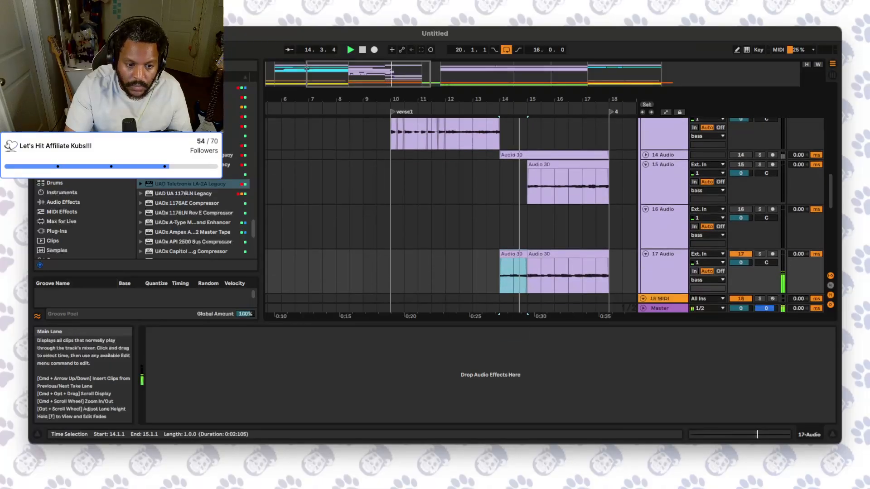
left_click(486, 272)
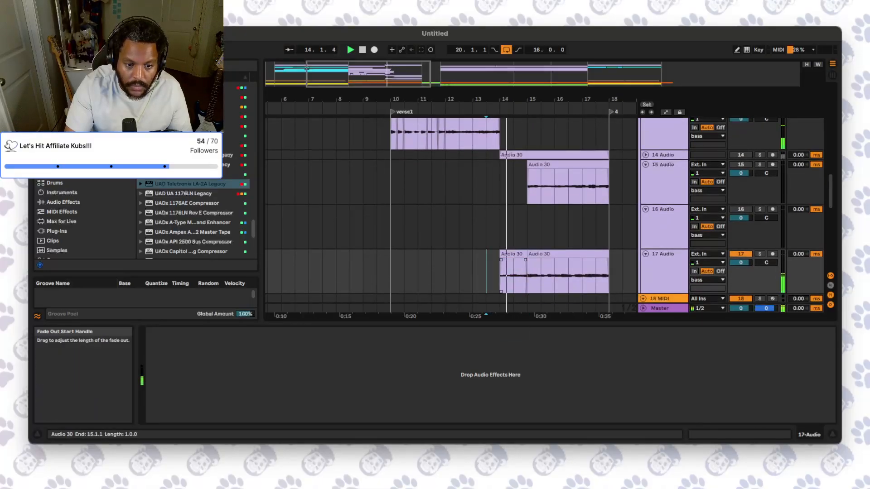
left_click_drag(526, 255, 541, 254)
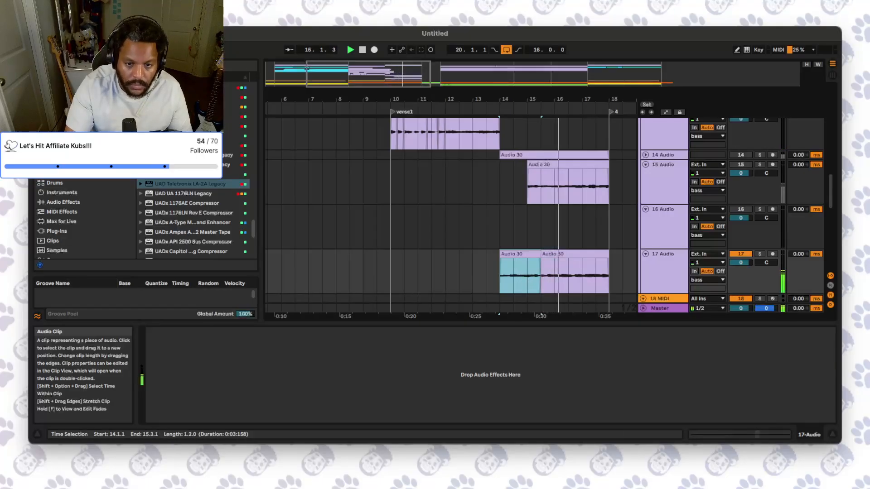
- Try track 14's Audio 30 section from 14.1.1 to 14.3.1 on track 17, and extend the neighbouring clip back over it
left_click(646, 155)
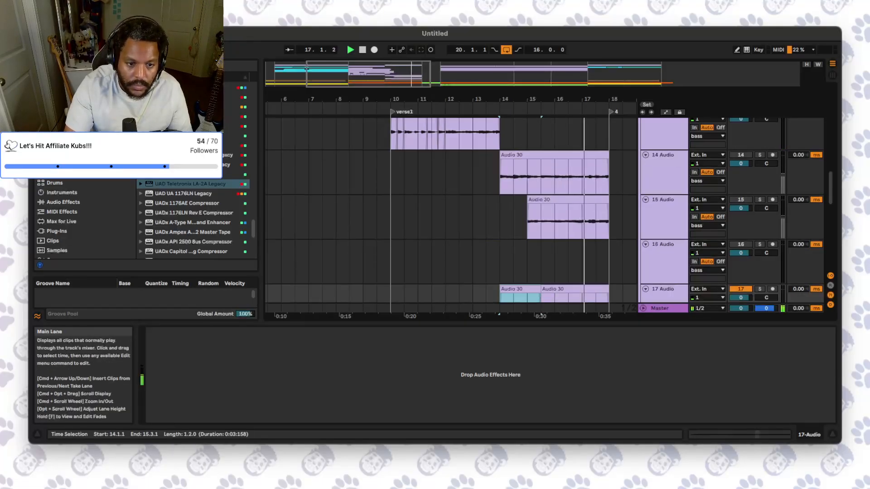
left_click_drag(501, 176, 506, 245)
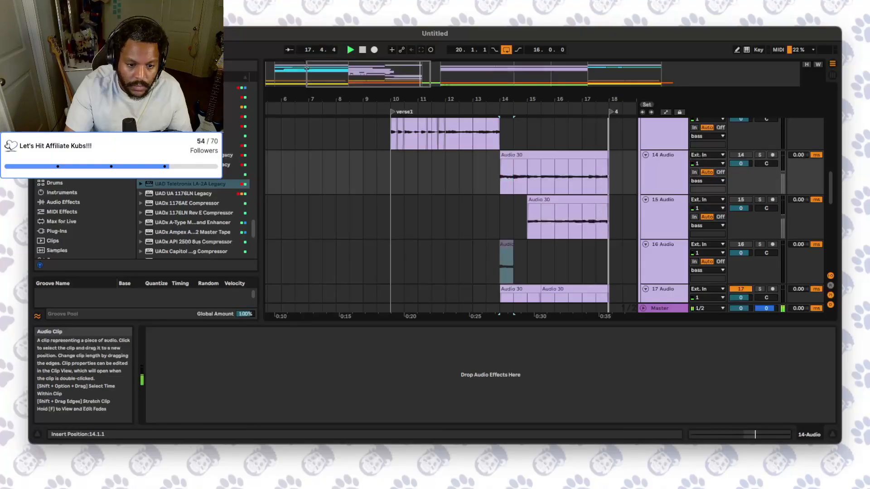
left_click_drag(507, 297, 506, 297)
left_click(472, 260)
scroll(473, 260, "down", 2)
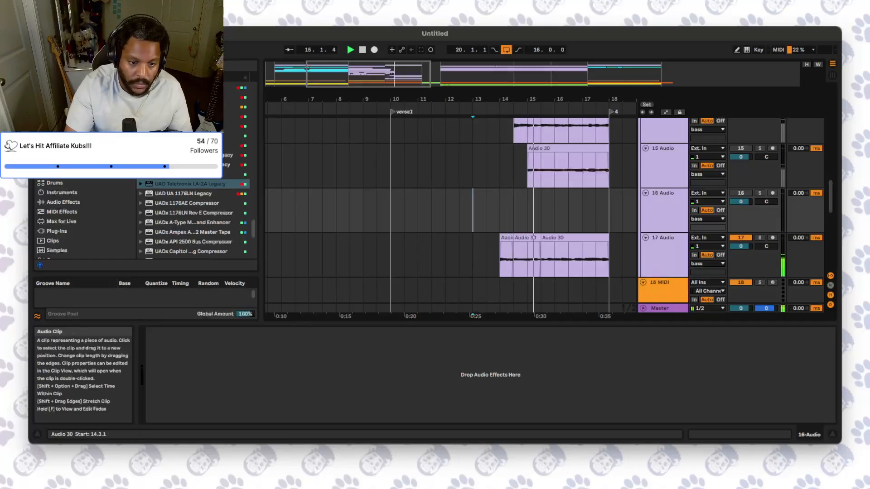
left_click(525, 258)
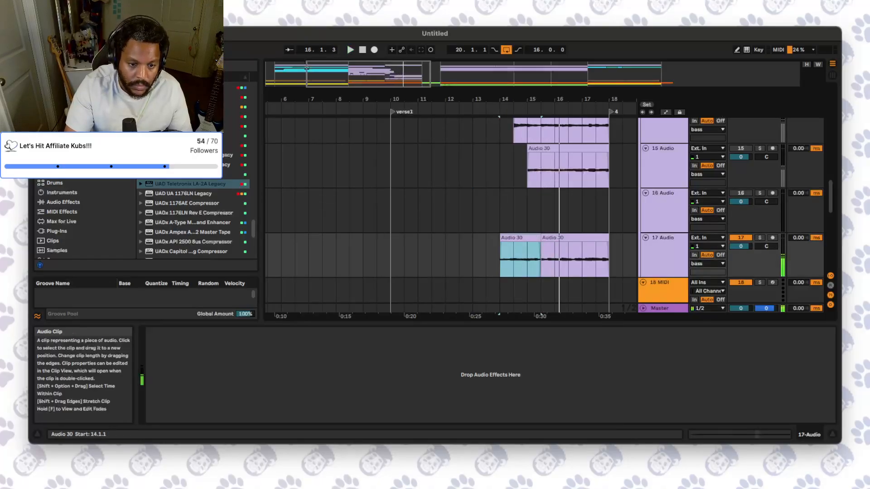
key("space")
key("space")
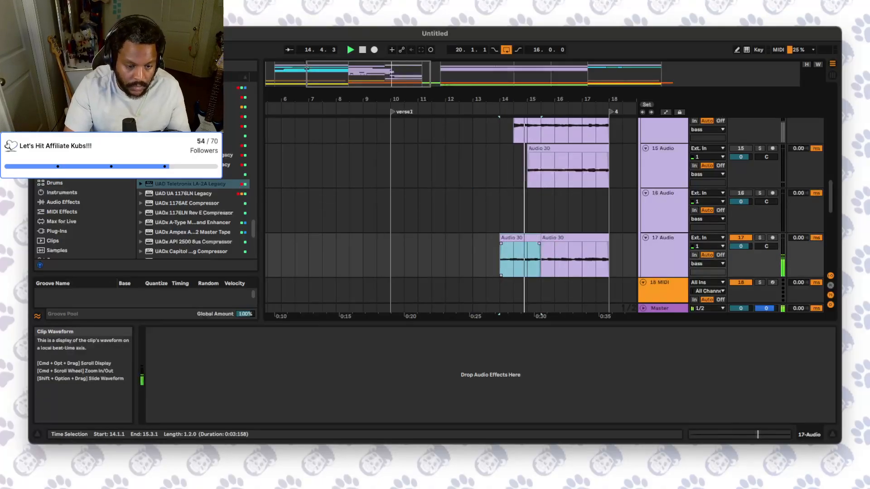
- Split track 17's first Audio 30 clip at 14.3.1 and set the first piece's gain to 2.50 dB
left_click(514, 260)
key("super+e")
left_click(506, 238)
key("space")
key("space")
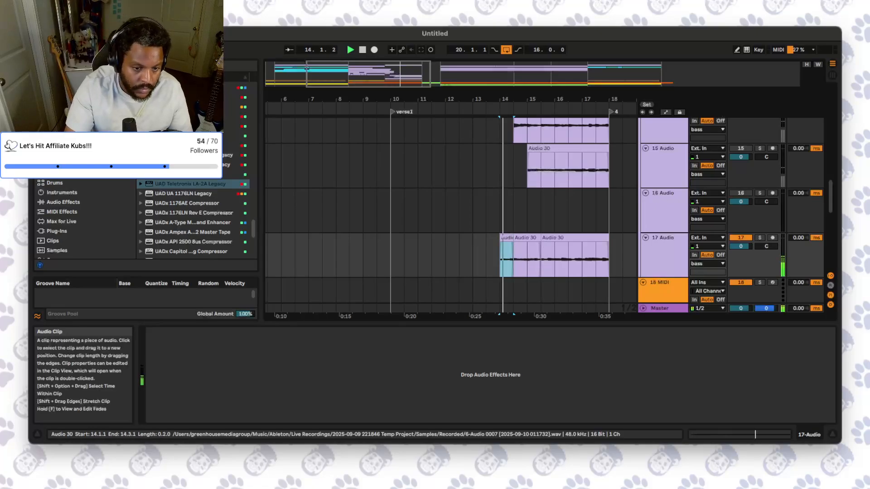
double_click(507, 238)
key("space")
key("space")
key("space")
left_click_drag(212, 407, 212, 405)
key("space")
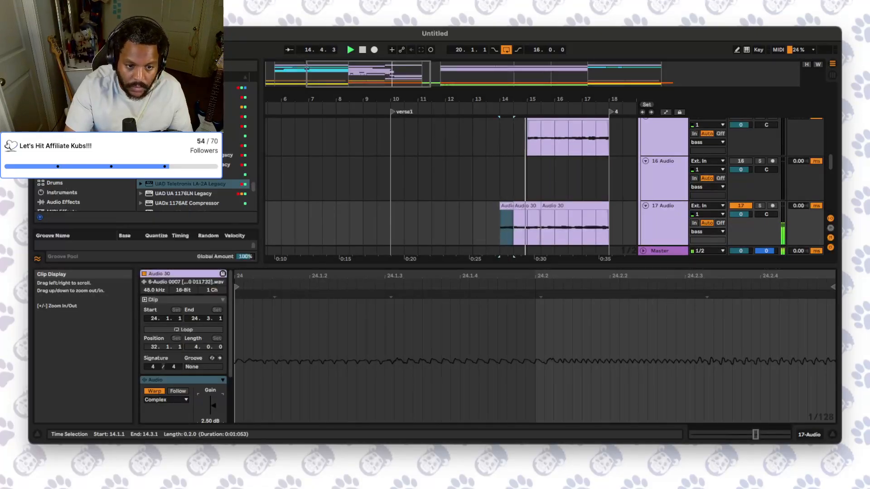
- Fold tracks 14 to 16 and move track 17's Audio 30 clips from bar 14 to 18 onto track 13
left_click_drag(500, 229, 609, 232)
scroll(621, 243, "up", 2)
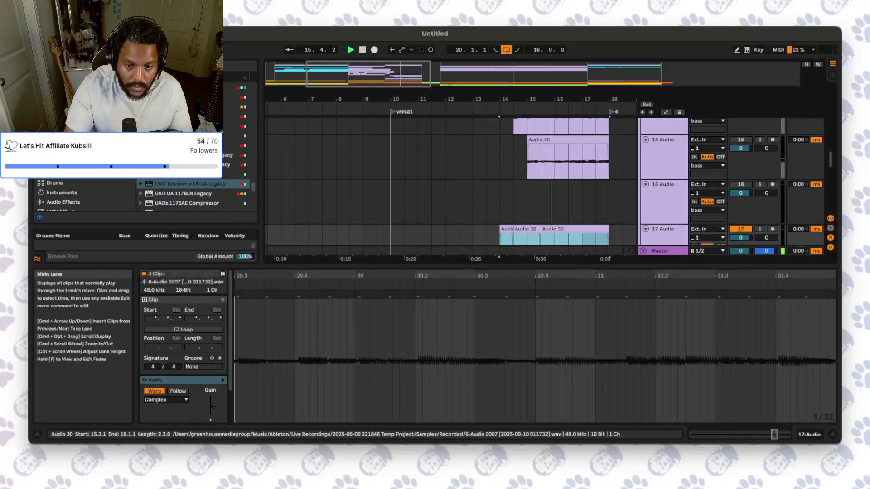
left_click(645, 184)
left_click(645, 139)
scroll(646, 139, "up", 2)
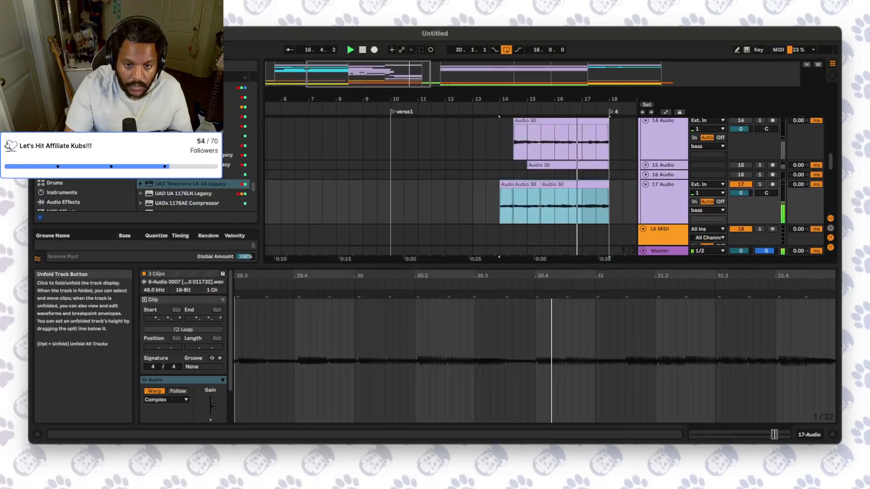
left_click(646, 120)
scroll(645, 121, "up", 2)
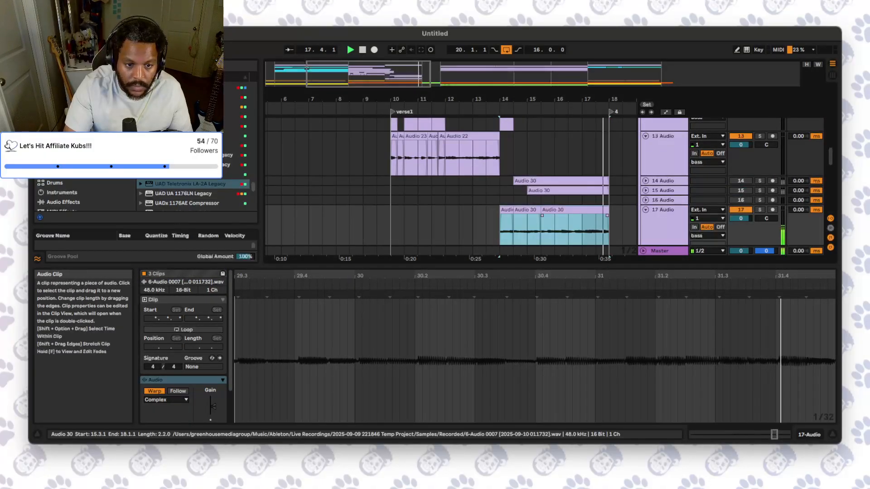
left_click_drag(576, 210, 575, 137)
scroll(621, 217, "up", 2)
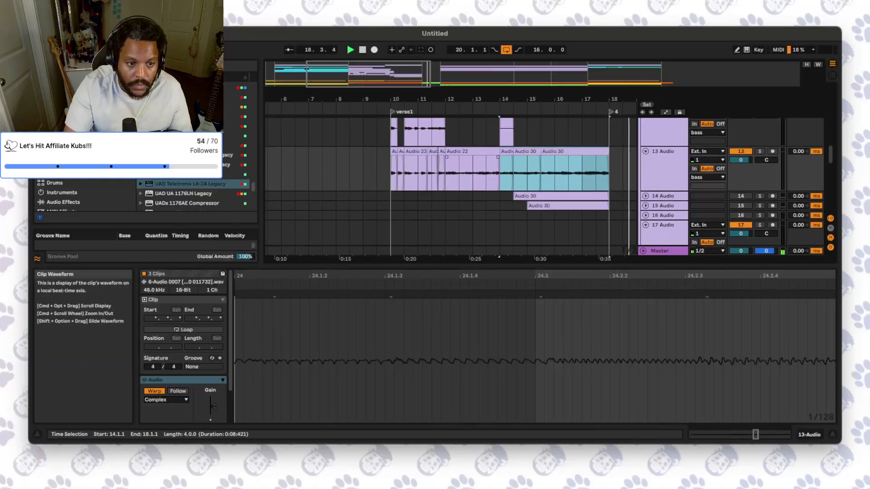
- Rename track 13 as VERSE 1
left_click(664, 152)
key("super+r")
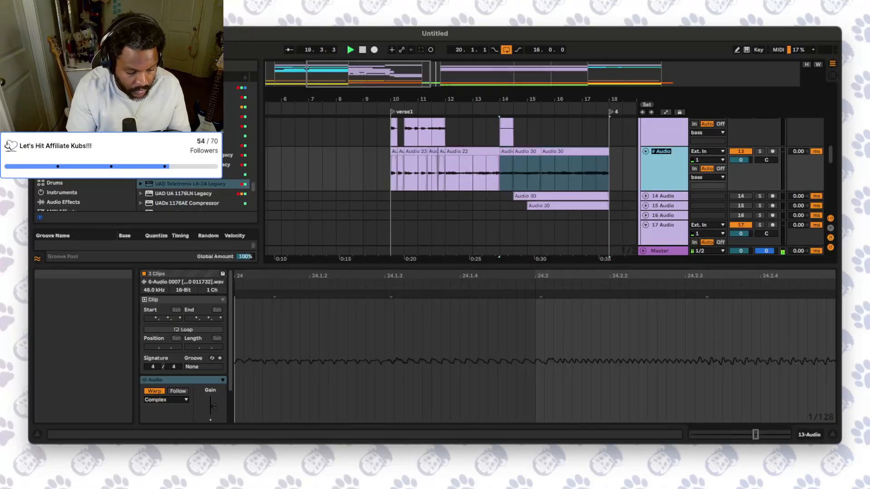
type("VERSE 1")
key("Return")
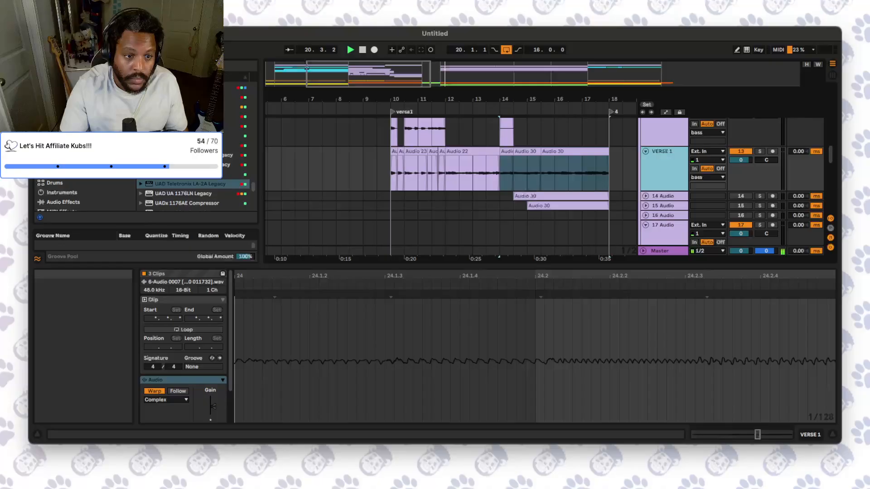
- Move the VERSE 1 track with its clips up to directly below the Interlude track
left_click_drag(453, 99, 453, 59)
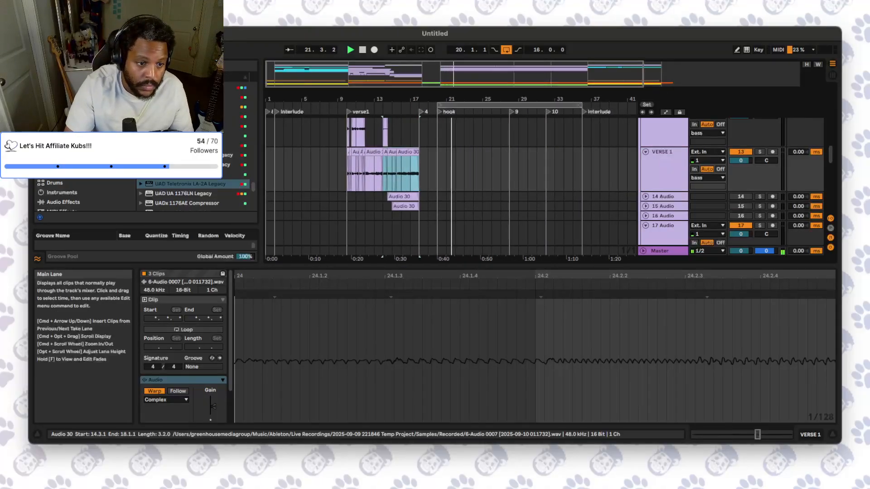
scroll(362, 181, "up", 2)
left_click_drag(348, 200, 417, 199)
scroll(418, 200, "up", 3)
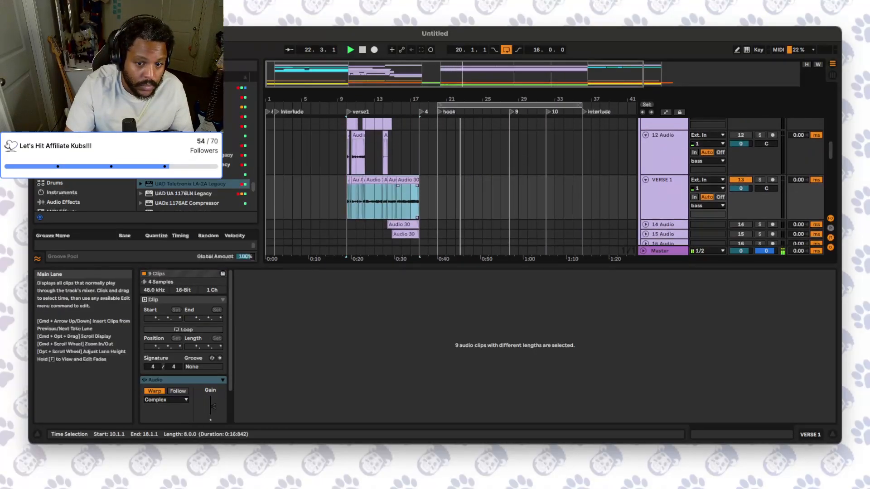
left_click_drag(664, 215, 663, 127)
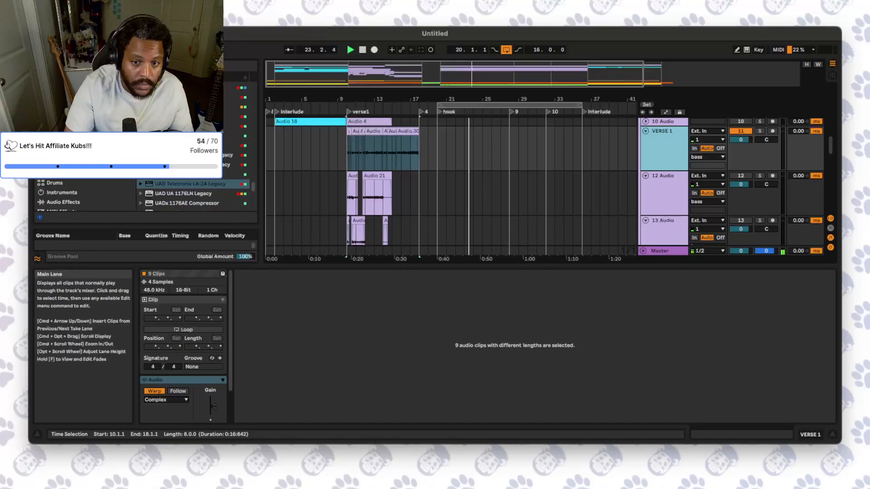
scroll(454, 186, "up", 3)
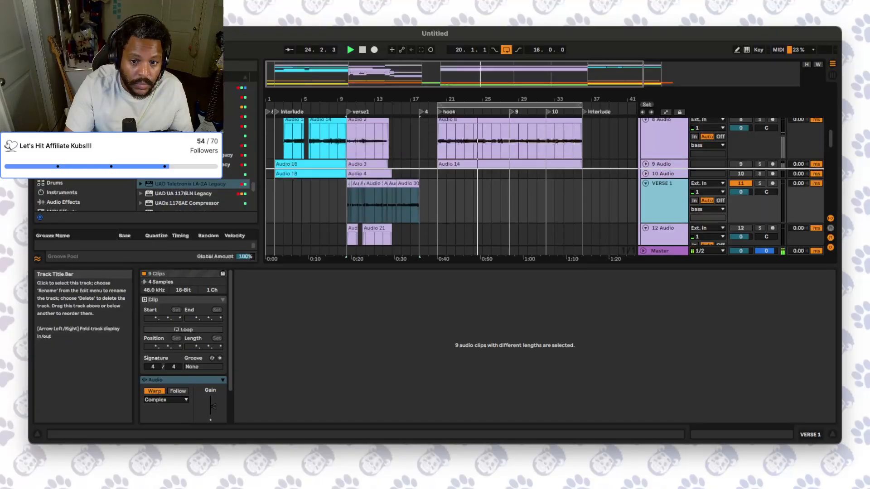
scroll(454, 186, "up", 3)
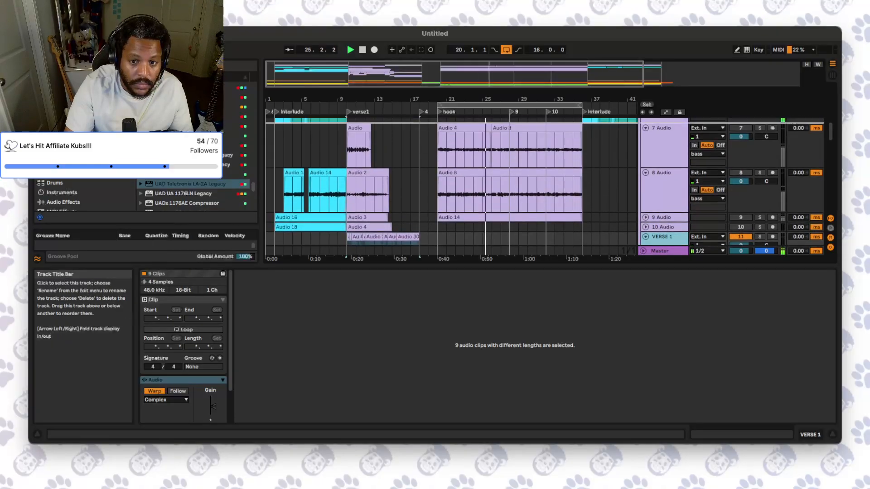
left_click_drag(664, 152, 663, 151)
scroll(453, 185, "down", 1)
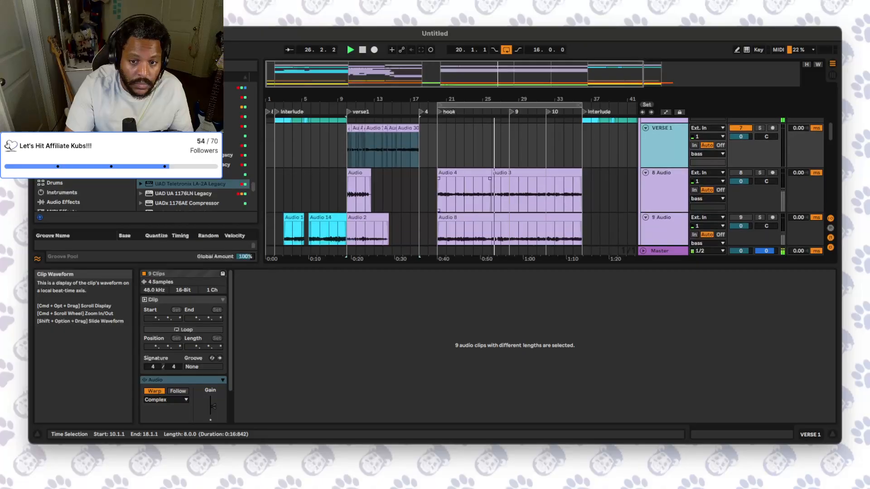
left_click_drag(348, 150, 428, 149)
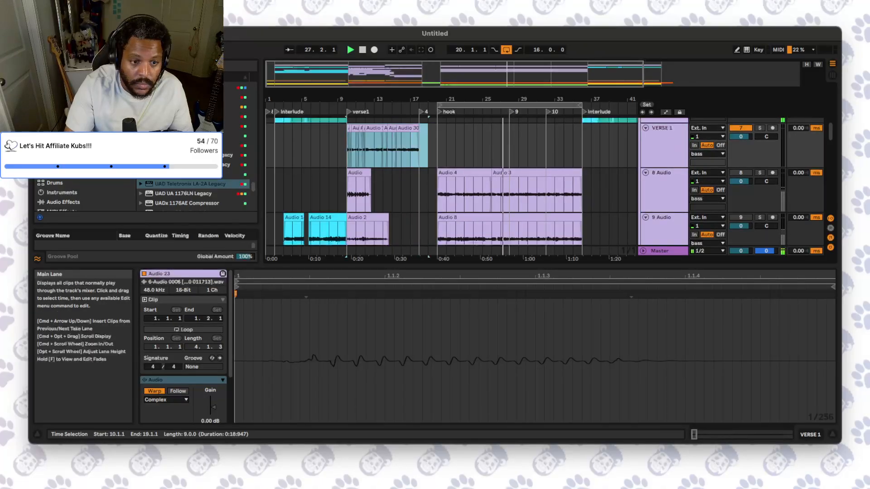
left_click(429, 149)
- Fold tracks 12 and 13
scroll(428, 186, "down", 1)
scroll(453, 186, "down", 2)
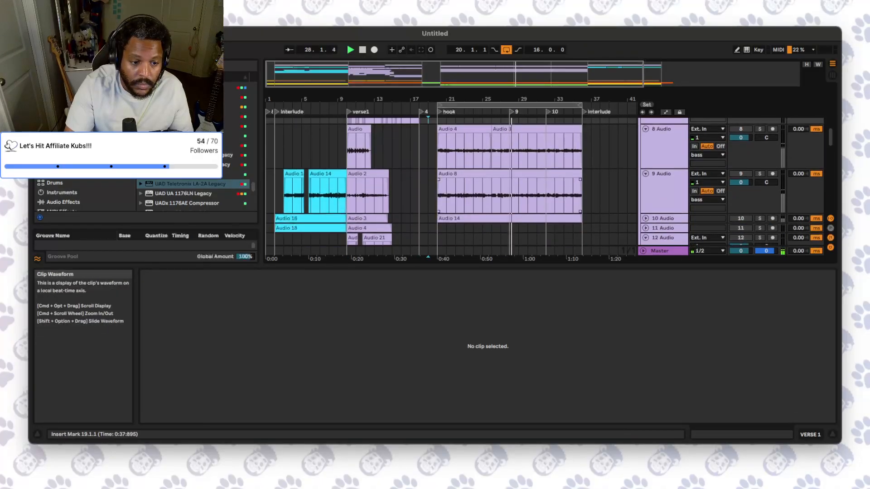
scroll(453, 186, "down", 7)
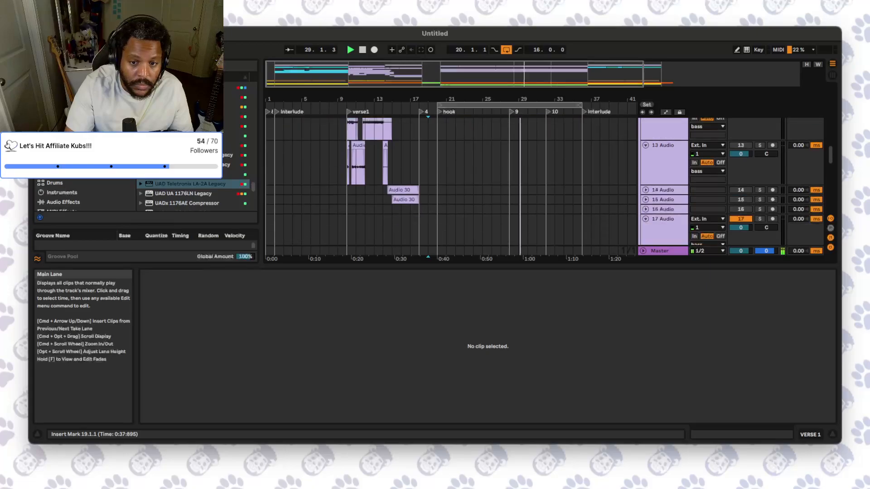
left_click(645, 168)
scroll(657, 169, "up", 2)
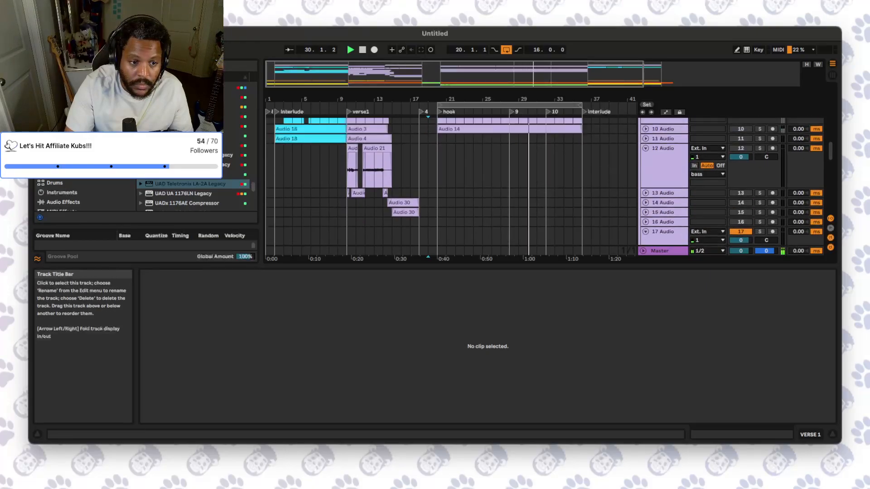
left_click(646, 148)
scroll(628, 159, "up", 6)
scroll(453, 185, "up", 3)
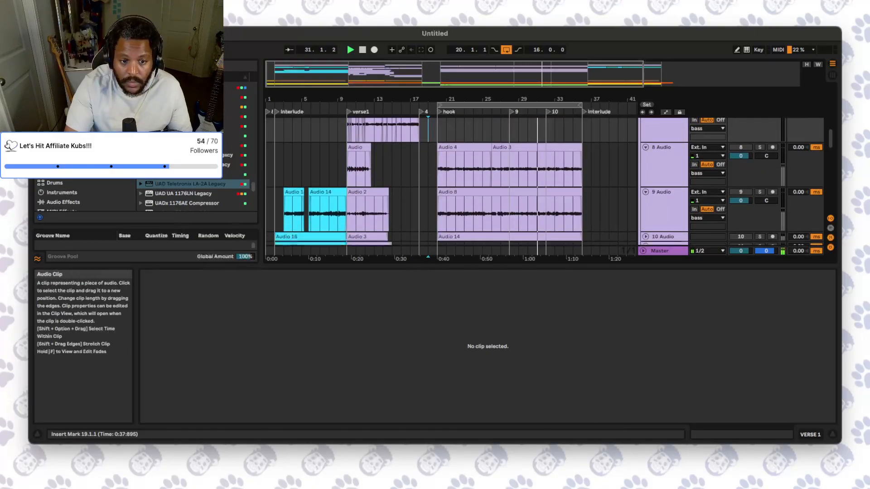
- Duplicate track 8 and delete the verse and hook clips from the original track
left_click(439, 187)
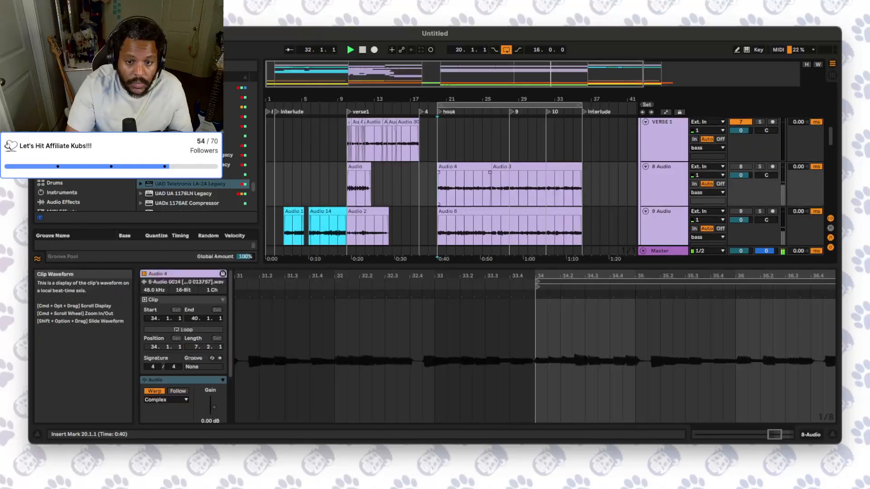
scroll(453, 186, "up", 2)
left_click(663, 195)
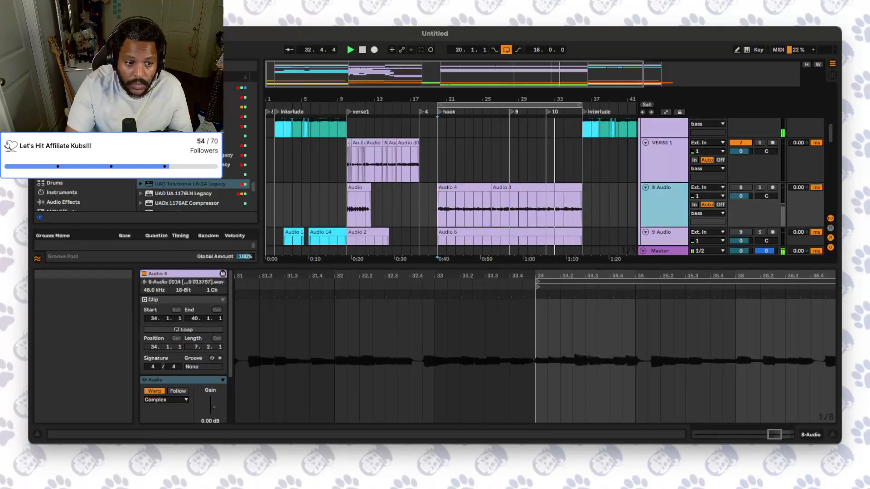
key("super+d")
left_click_drag(392, 181, 338, 181)
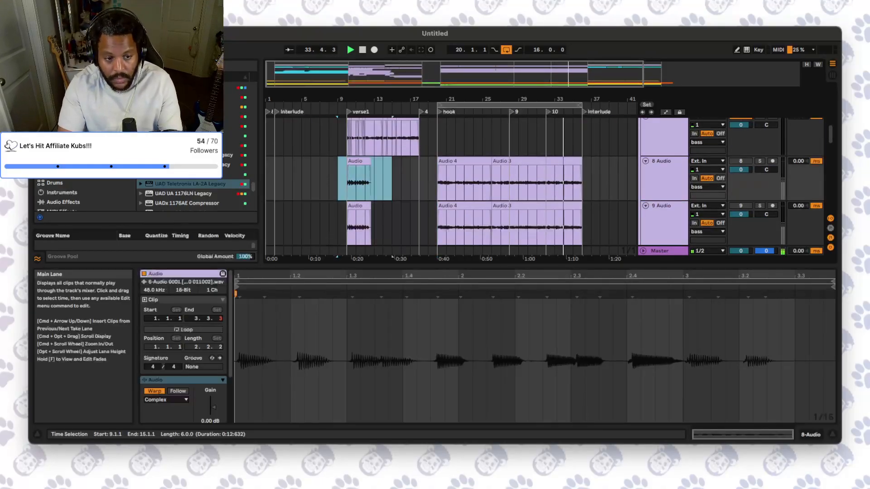
key("Delete")
left_click_drag(429, 181, 600, 181)
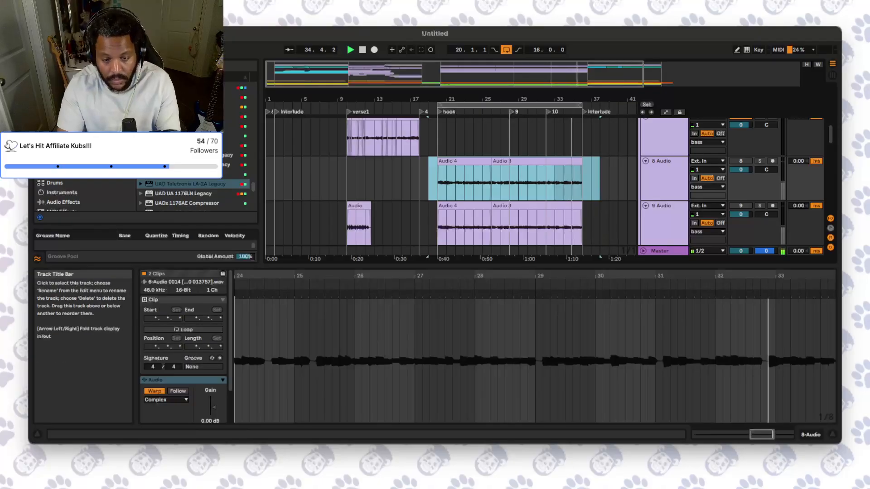
key("Delete")
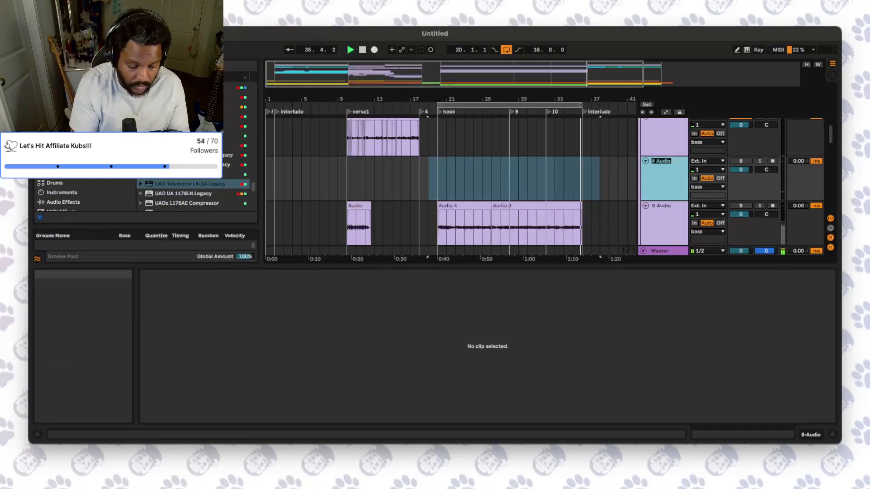
- Rename the emptied track 8 as HOOK and color it yellow
type("HOOK")
key("Return")
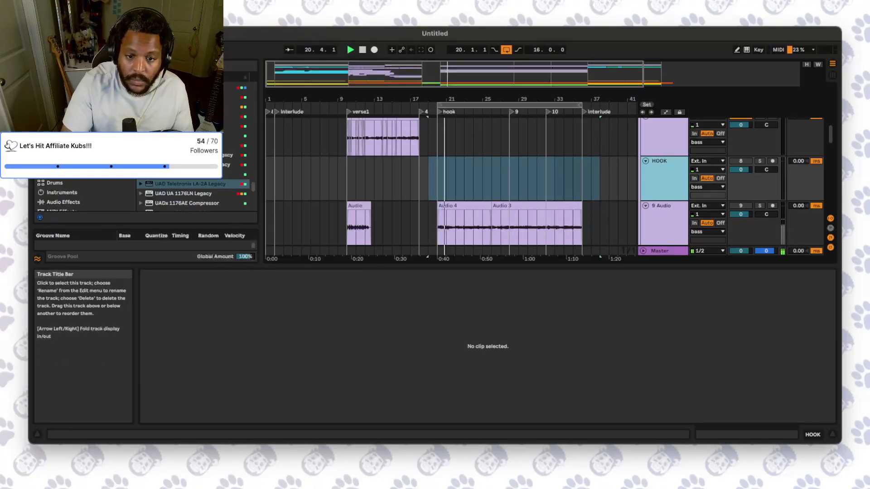
right_click(663, 170)
left_click(688, 342)
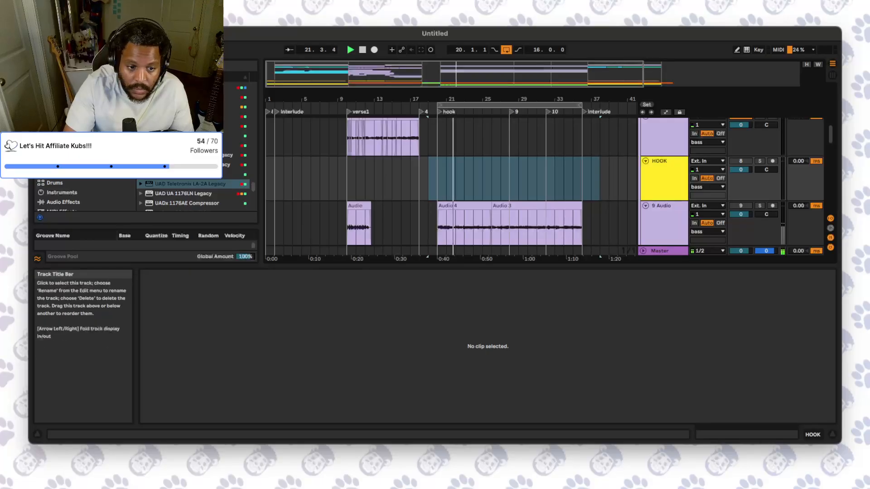
- Try to move track 9's Audio 4 clip up onto the HOOK track
left_click(471, 205)
key("plus")
key("plus")
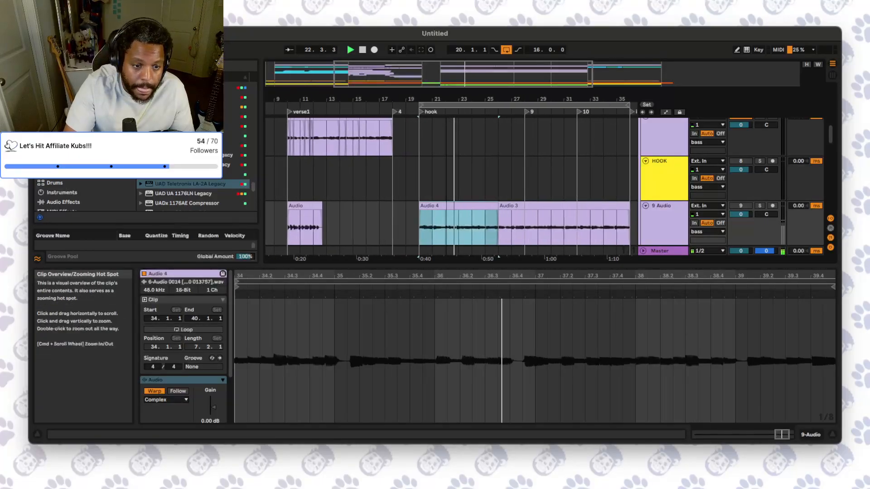
scroll(453, 206, "up", 2)
left_click_drag(399, 206, 407, 161)
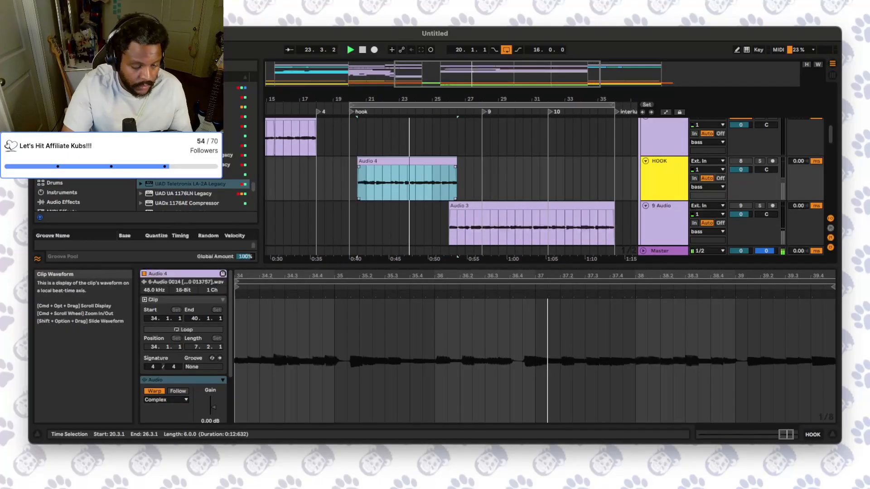
key("super+z")
- Stop playback and save the Live Set under the song title For Granted, with the artist name, 114BPM and G Major
key("space")
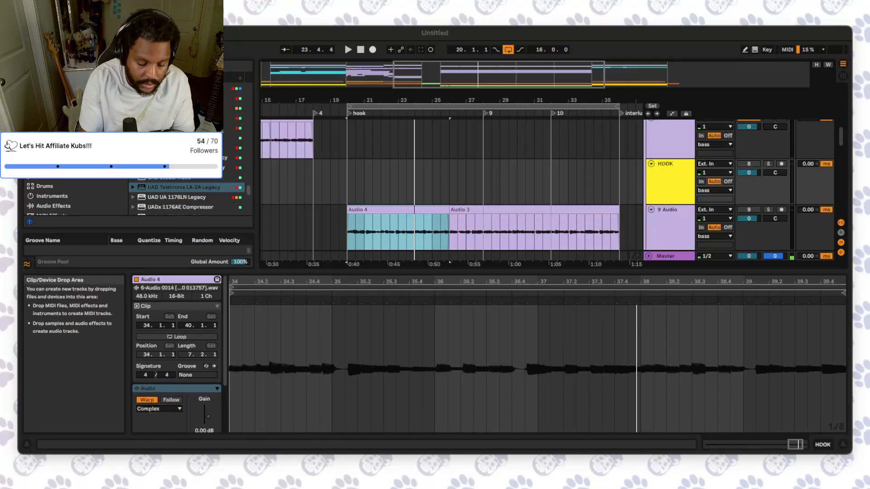
key("super+shift+s")
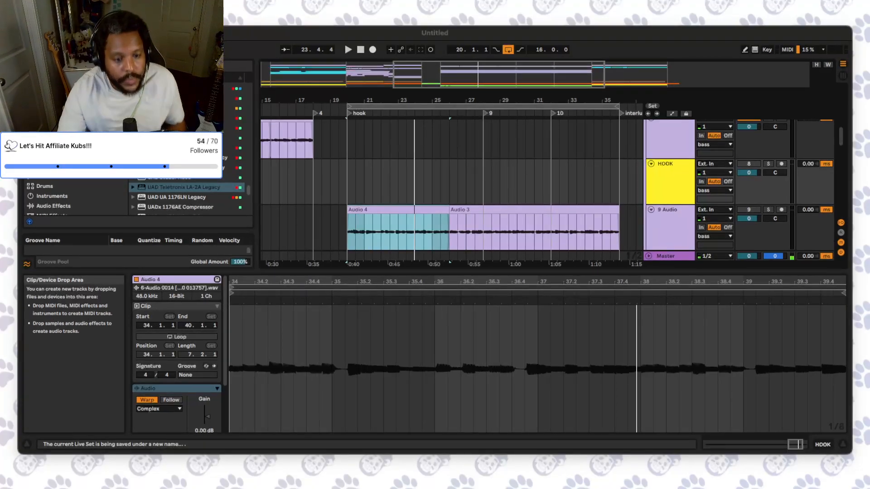
key("Return")
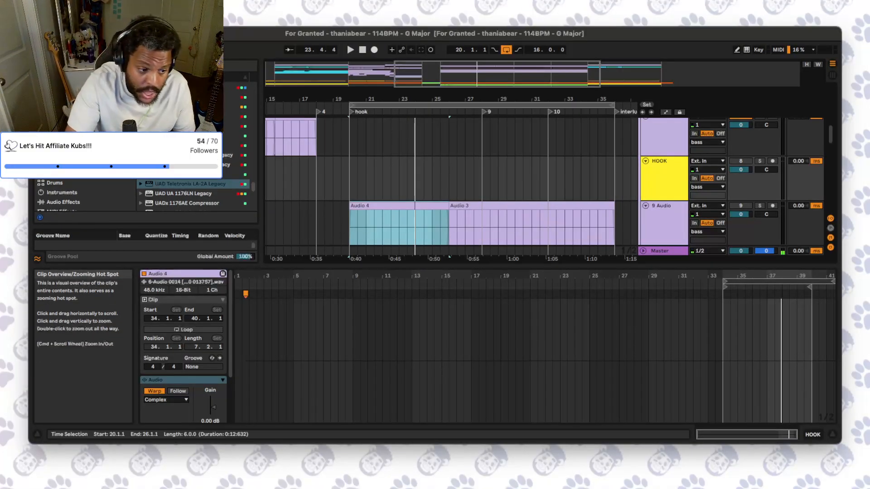
- Look through the tracks' hook takes and play the hook from 20.1.1
scroll(408, 224, "down", 1)
scroll(398, 217, "down", 2)
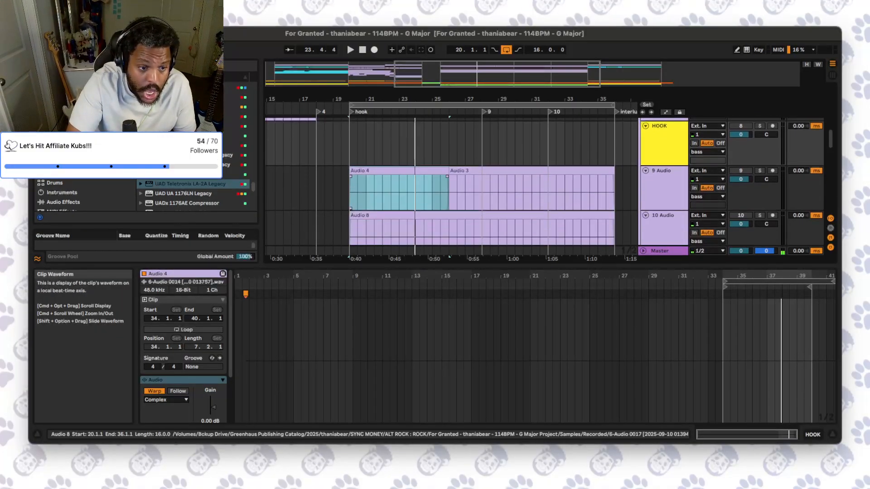
left_click(352, 194)
scroll(707, 166, "down", 15)
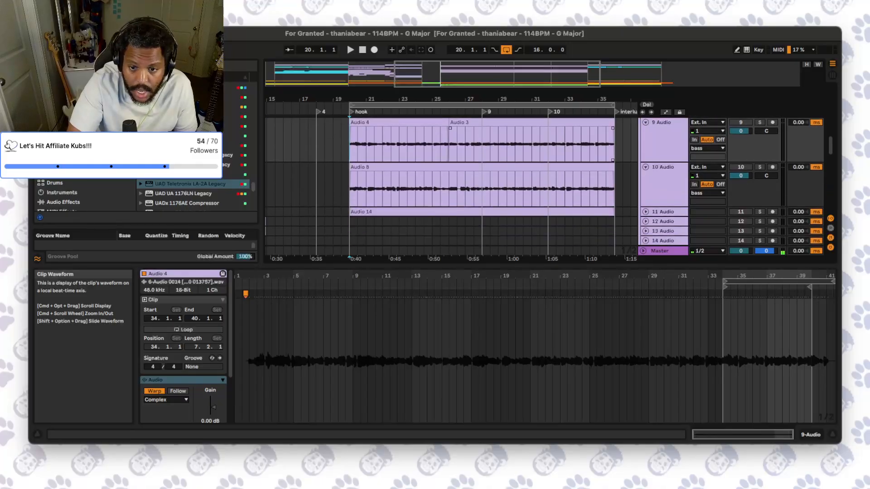
scroll(707, 181, "up", 15)
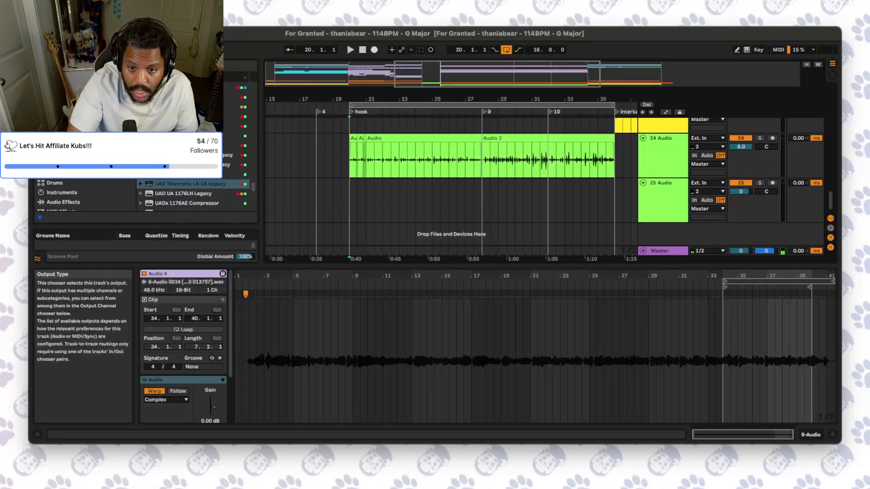
scroll(707, 181, "up", 2)
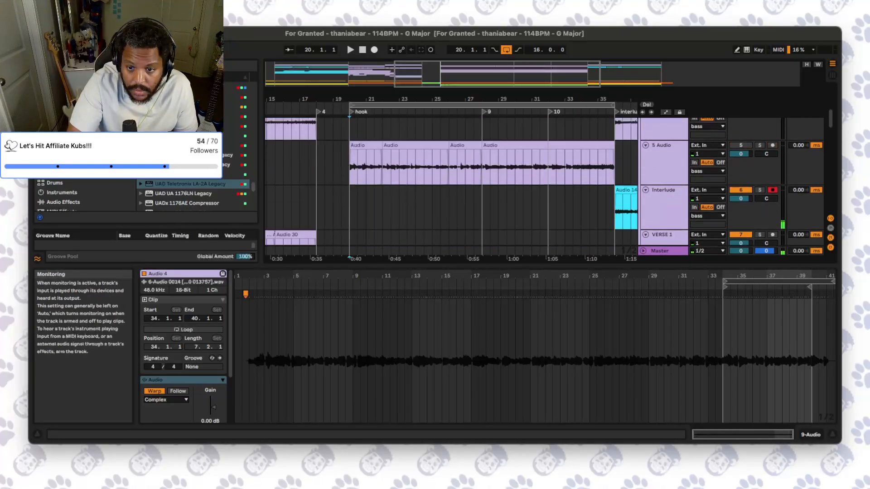
scroll(499, 190, "down", 6)
key("space")
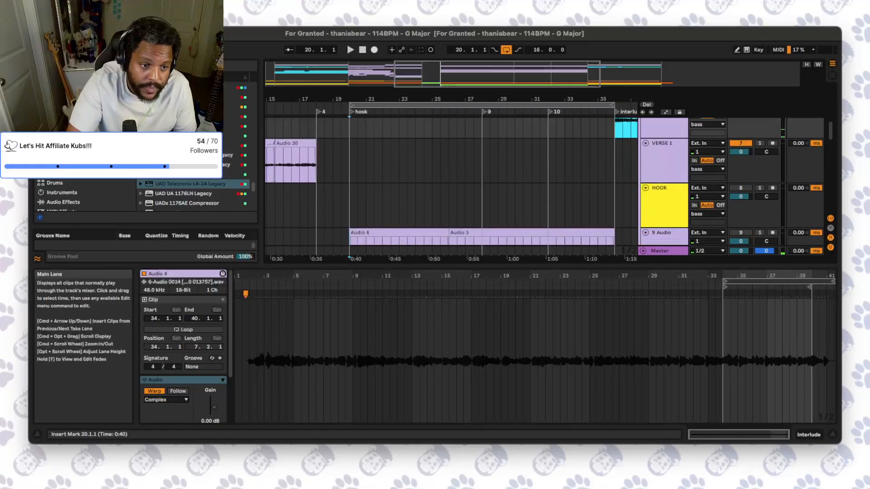
scroll(499, 190, "up", 7)
scroll(498, 190, "down", 7)
scroll(499, 191, "down", 3)
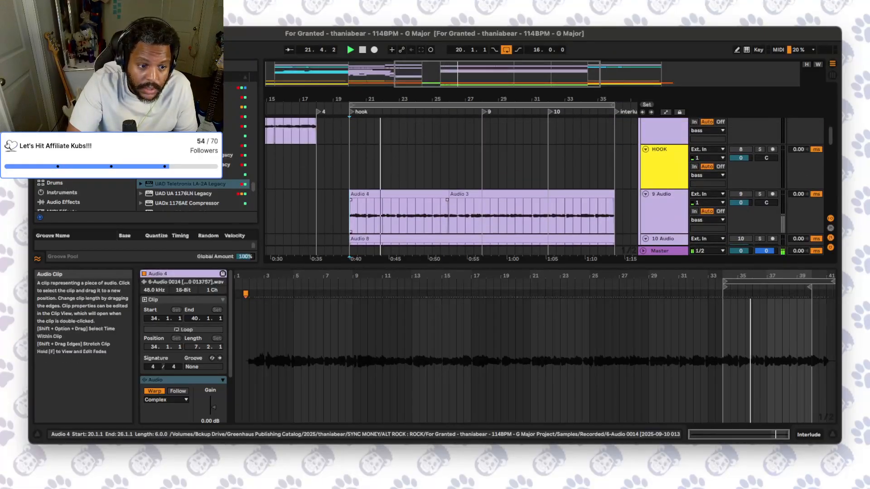
- Move track 9's Audio 4 clip onto HOOK at 20.1.1, activate the HOOK track and play it back
scroll(399, 196, "up", 1)
left_click_drag(399, 199, 399, 155)
key("space")
key("space")
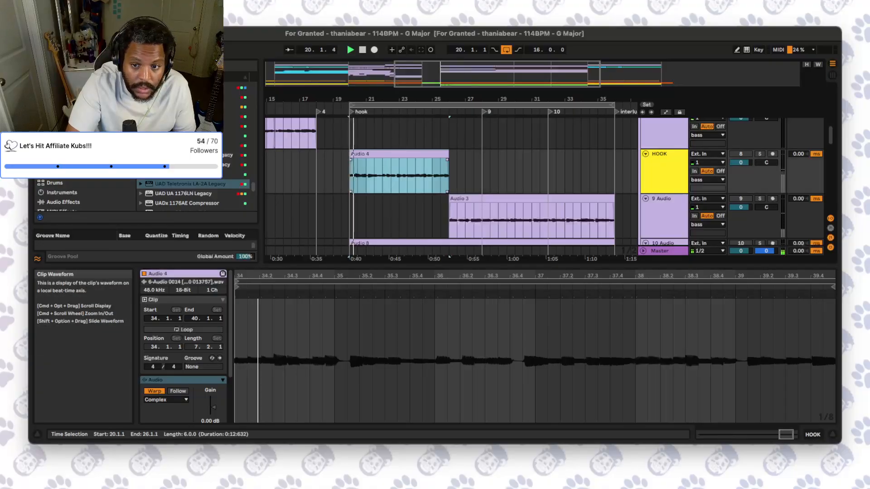
key("space")
left_click(741, 154)
key("space")
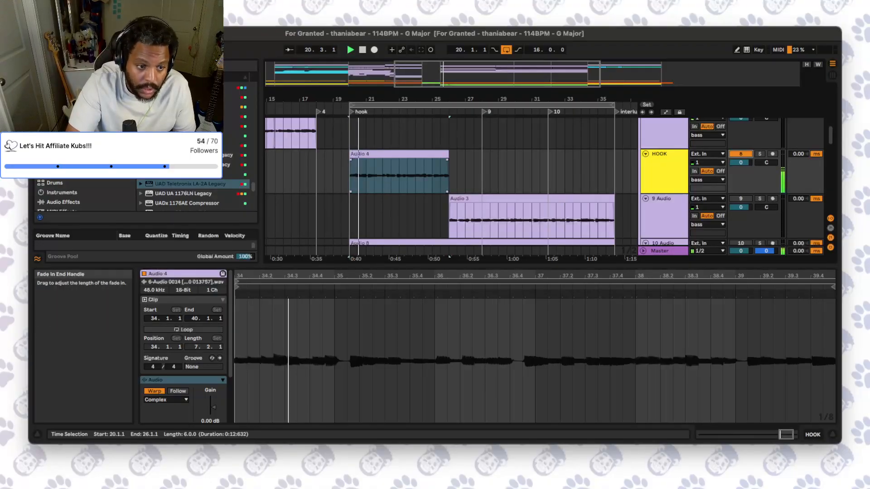
scroll(451, 191, "down", 1)
scroll(451, 190, "up", 1)
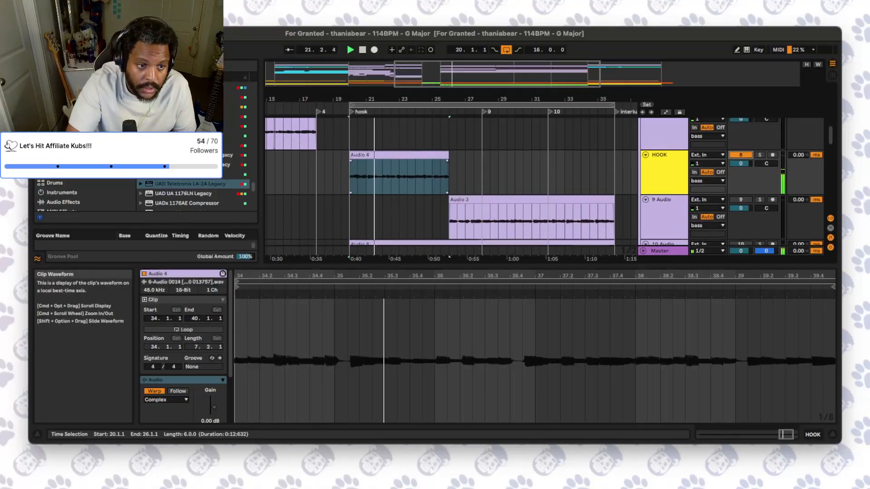
- Copy the Audio 4 section from 24.1.1 to 25.1.1 on HOOK, paste it at 20.1.1 and play the result
left_click_drag(349, 99, 307, 147)
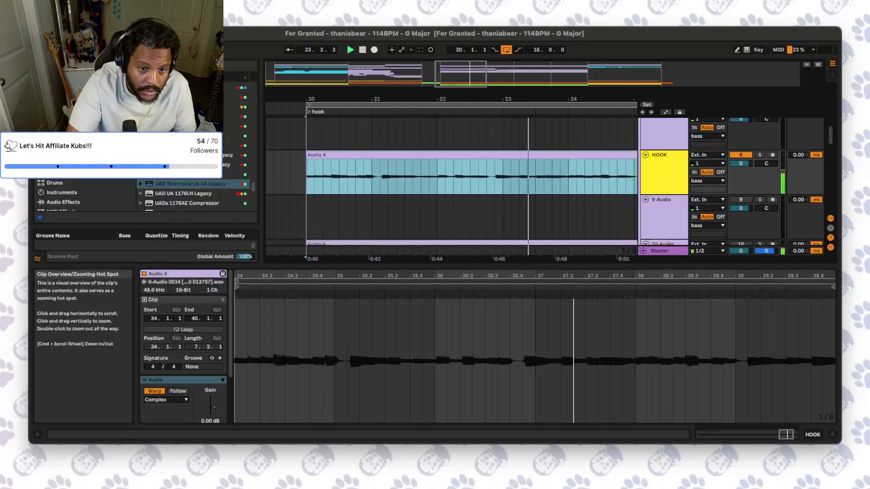
scroll(451, 190, "right", 2)
scroll(451, 182, "down", 2)
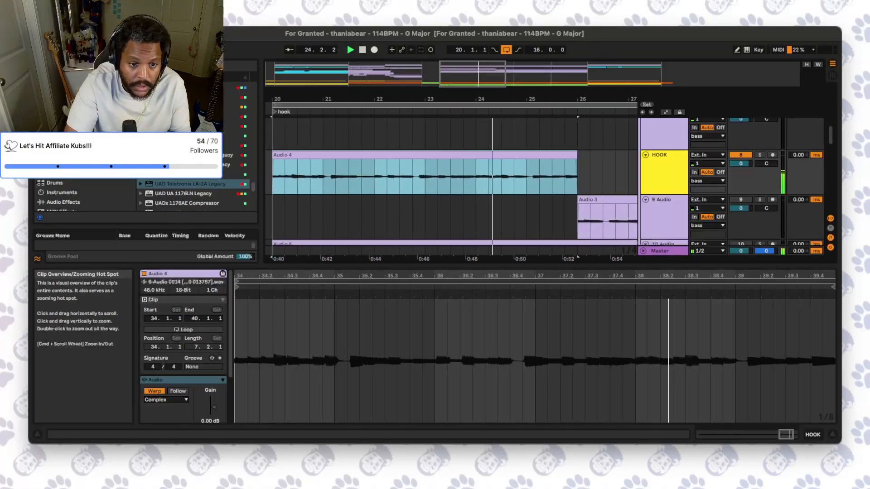
left_click_drag(476, 177, 526, 177)
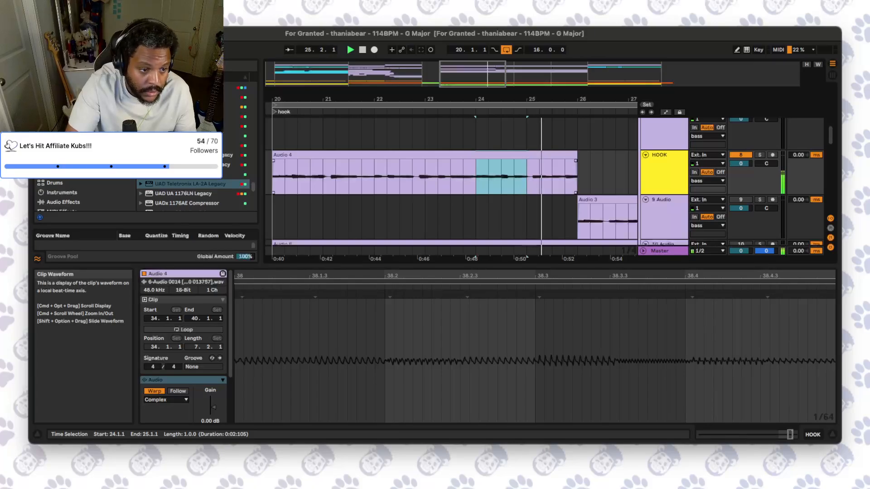
left_click(274, 177)
key("super+v")
key("space")
key("space")
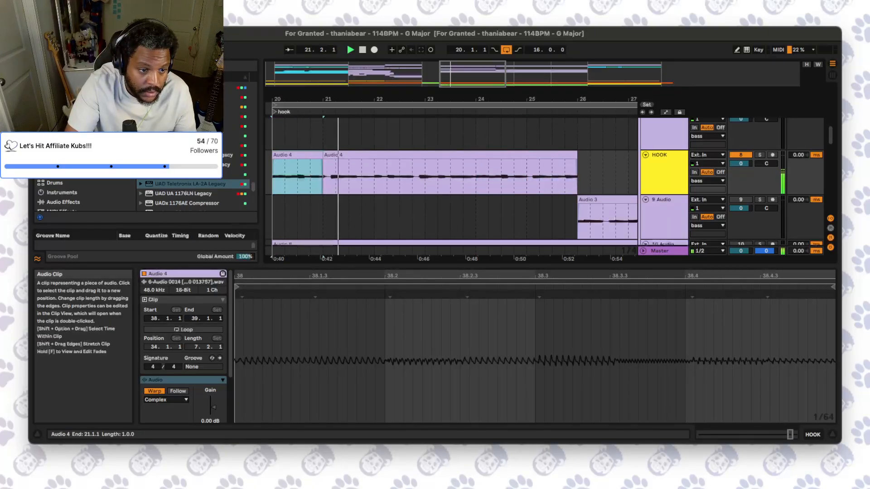
- Extend the first Audio 4 clip on the HOOK track slightly past bar 21 and audition it from bar 20
left_click_drag(323, 155, 328, 155)
left_click(274, 179)
key("space")
key("space")
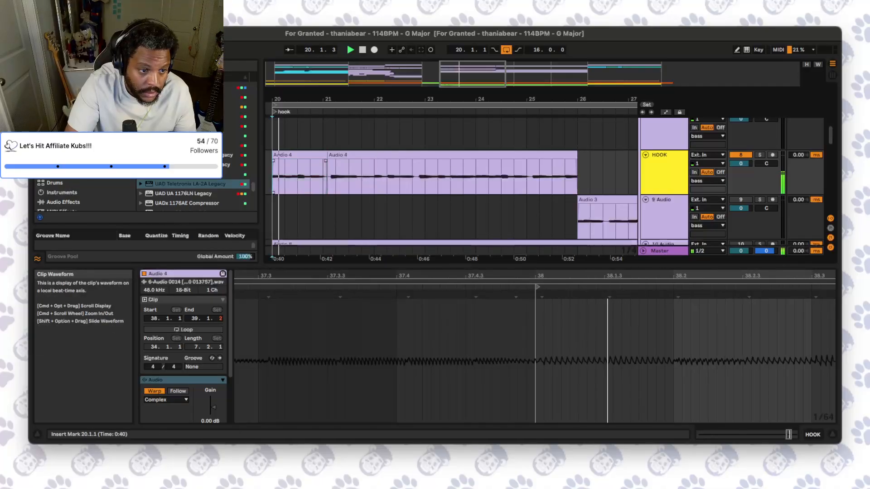
- Move the bar 20 section of Audio 8 from the 10 Audio track onto the HOOK track at bar 20 and audition it
scroll(274, 179, "down", 2)
scroll(274, 204, "down", 1)
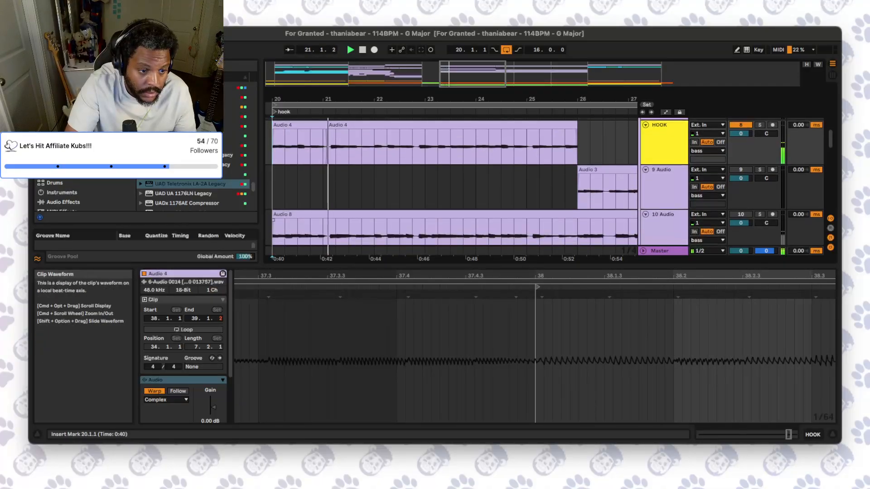
left_click(274, 232)
left_click_drag(274, 232, 297, 131)
key("space")
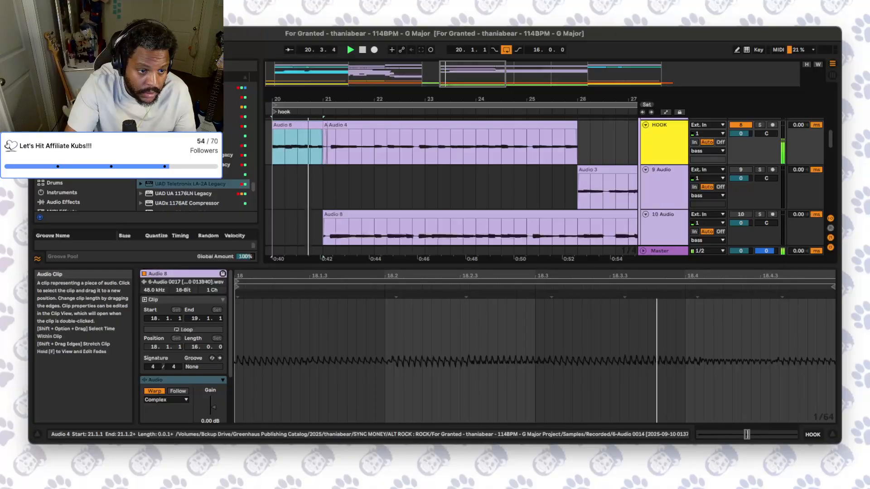
- Delete the leftover Audio 4 sliver at bar 21 on the HOOK track and trim the next clip's start to about 21.1.3
left_click(325, 125)
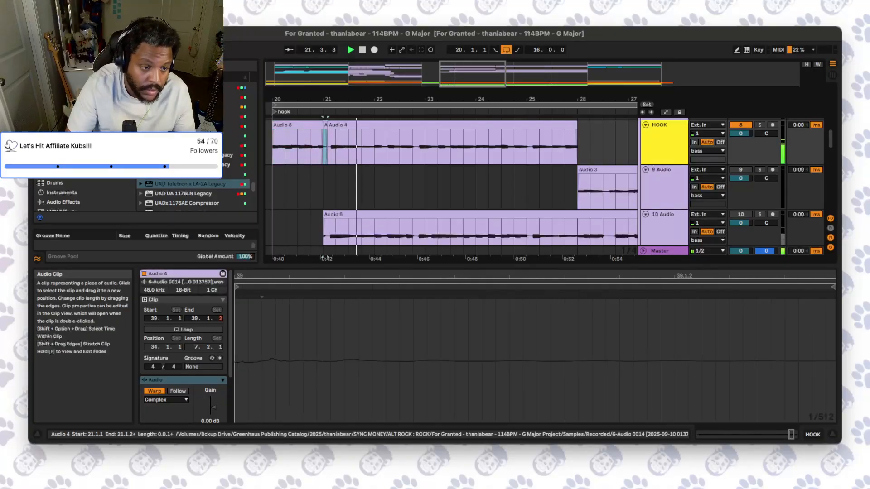
key("Delete")
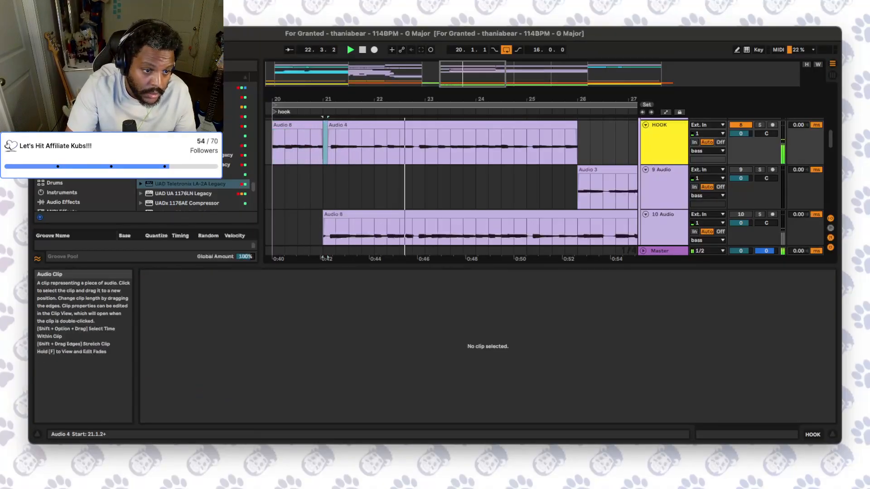
left_click_drag(328, 125, 331, 125)
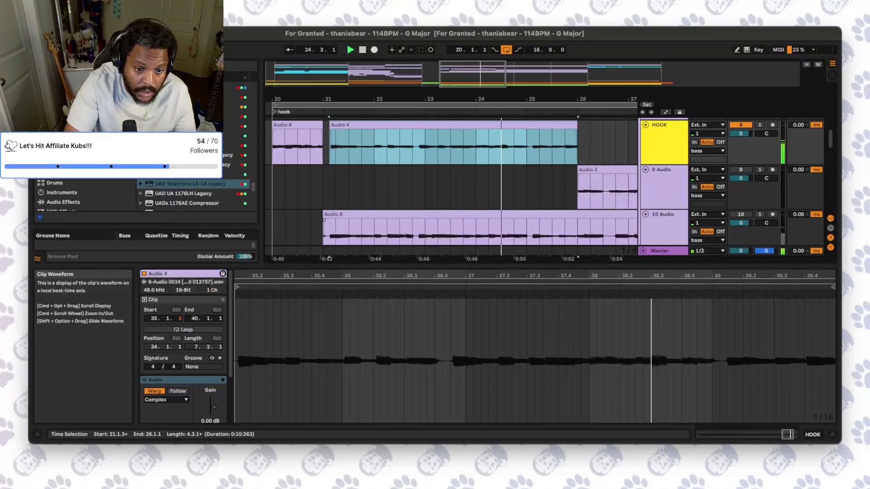
- Move the bar 24 section of Audio 8 from the 10 Audio track onto the HOOK track and audition it
left_click_drag(476, 233, 509, 125)
key("space")
key("space")
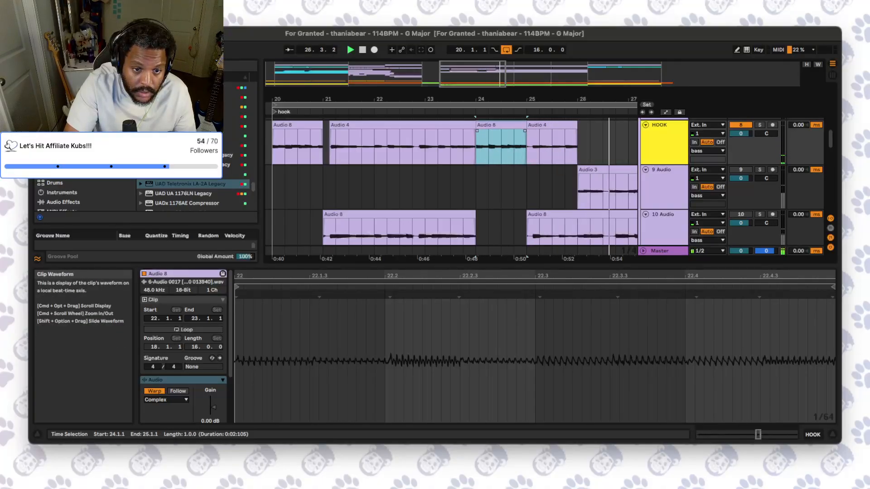
- Trim the start of the Audio 4 clip at bar 25 on the HOOK track to about 25.1.2 and audition the transition
key("Right")
key("space")
key("space")
left_click_drag(528, 125, 530, 125)
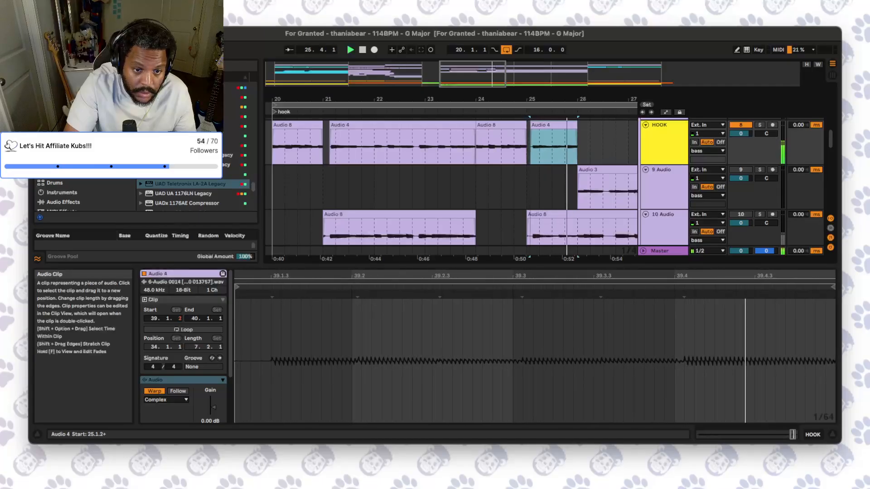
left_click(476, 257)
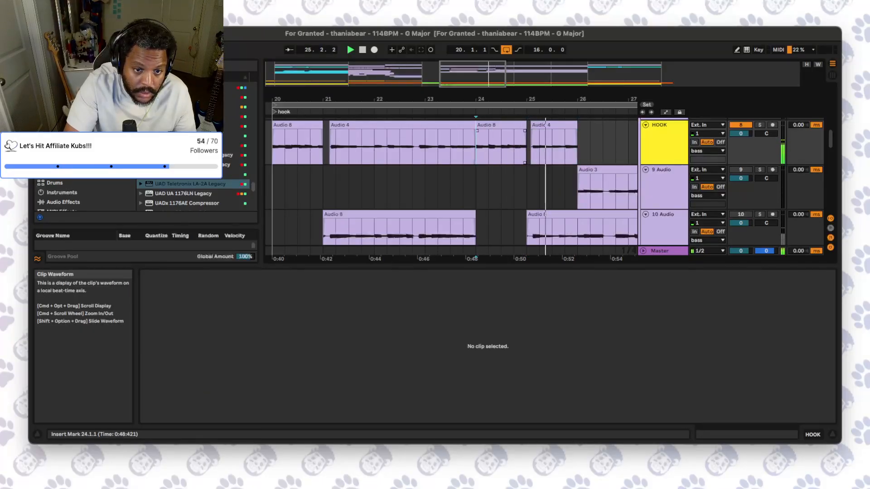
left_click(532, 132)
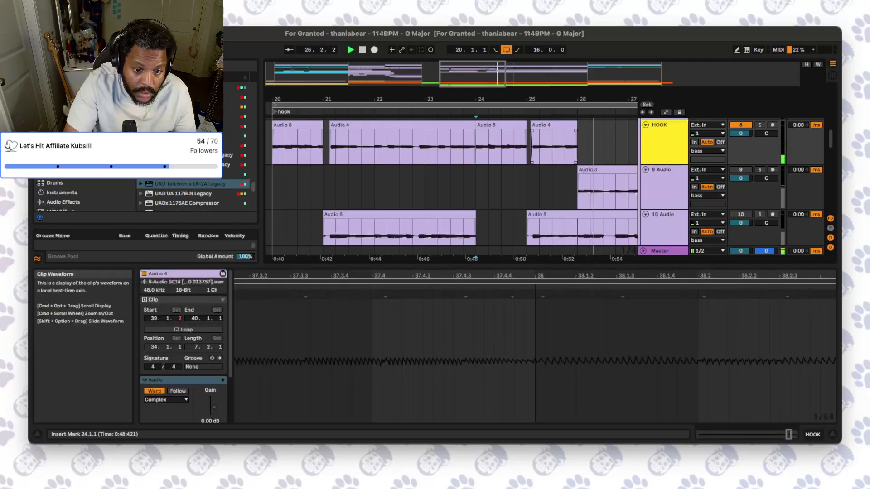
left_click(539, 136)
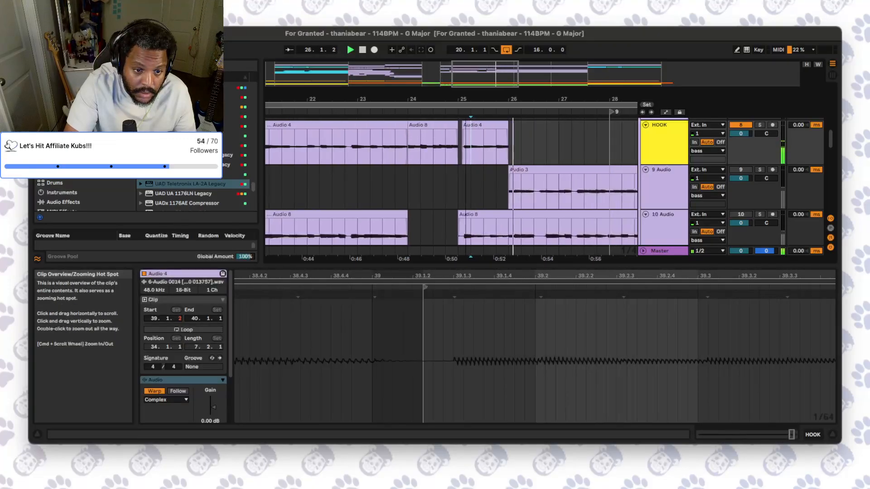
- Move bars 26 and 27 of Audio 3 from the 9 Audio track onto the HOOK track at bar 26
left_click_drag(476, 190, 521, 145)
left_click(575, 190, "shift")
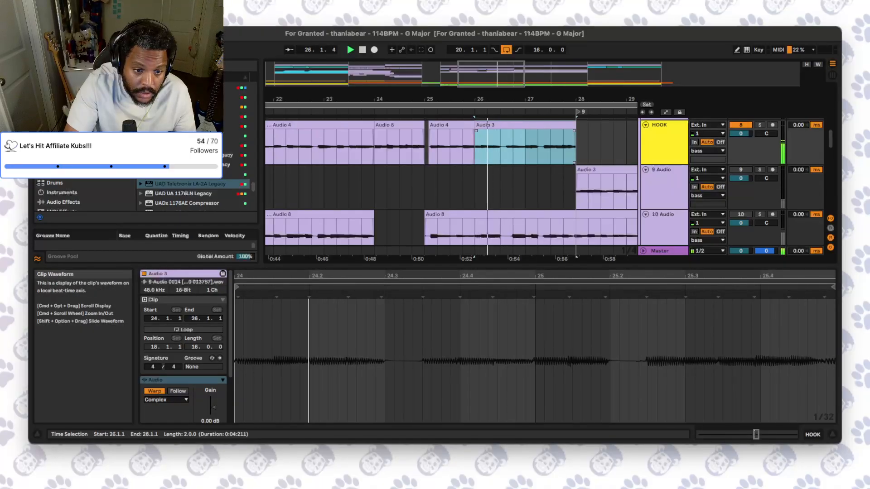
- Try bars 26 and 27 of Audio 8 from the 10 Audio track on the HOOK track, and undo the replacement
left_click_drag(476, 231, 576, 231)
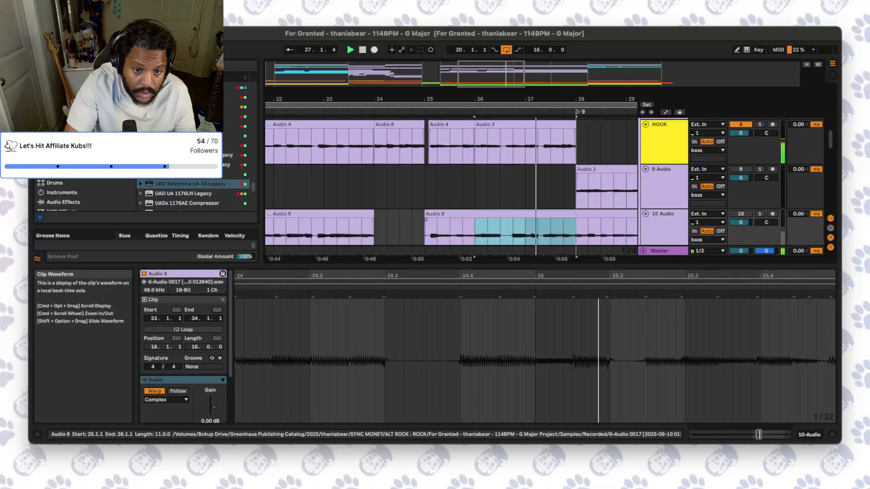
left_click_drag(521, 214, 521, 127)
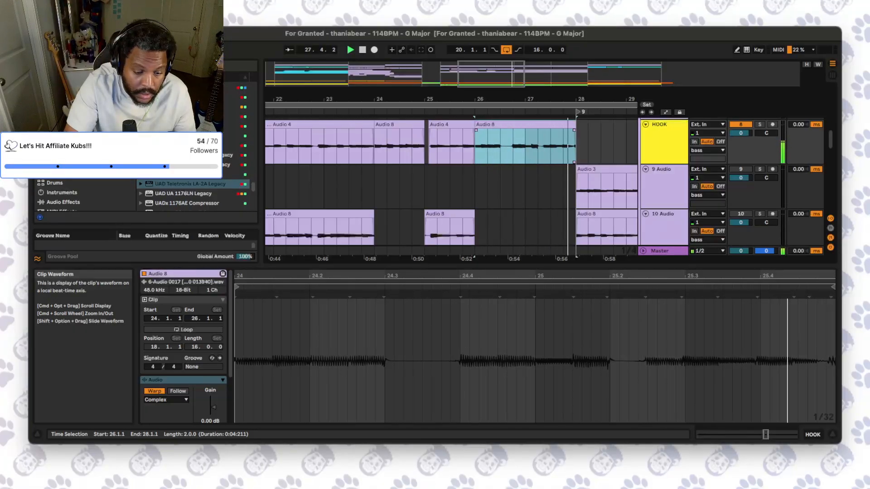
key("super+z")
key("space")
key("space")
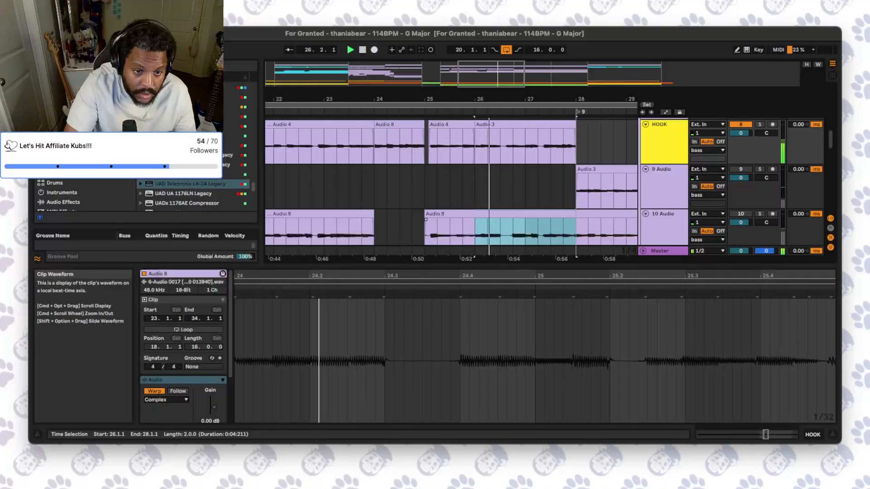
- Unfold the 11 Audio track and move its Audio 14 section from 26.1.1 to 26.3.1 onto the HOOK track, auditioning the result
scroll(453, 190, "down", 3)
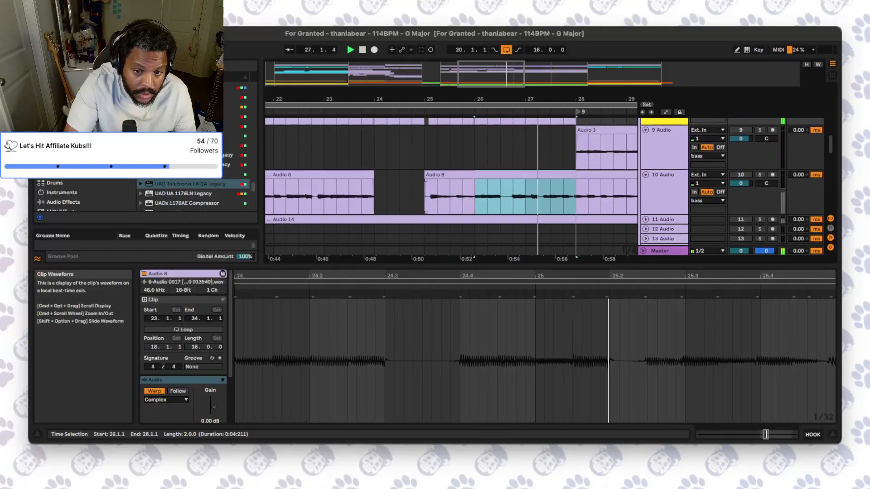
key("space")
left_click(645, 219)
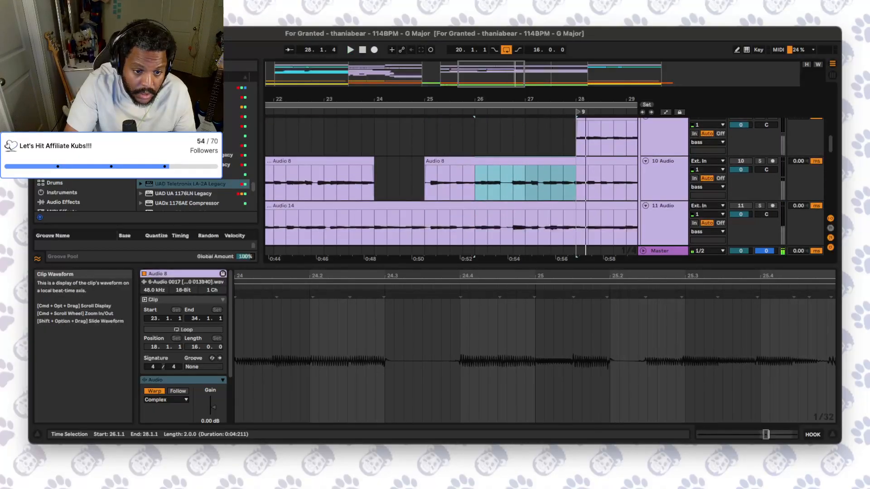
key("space")
left_click_drag(475, 227, 487, 128)
scroll(488, 217, "up", 2)
key("space")
key("space")
scroll(507, 172, "up", 2)
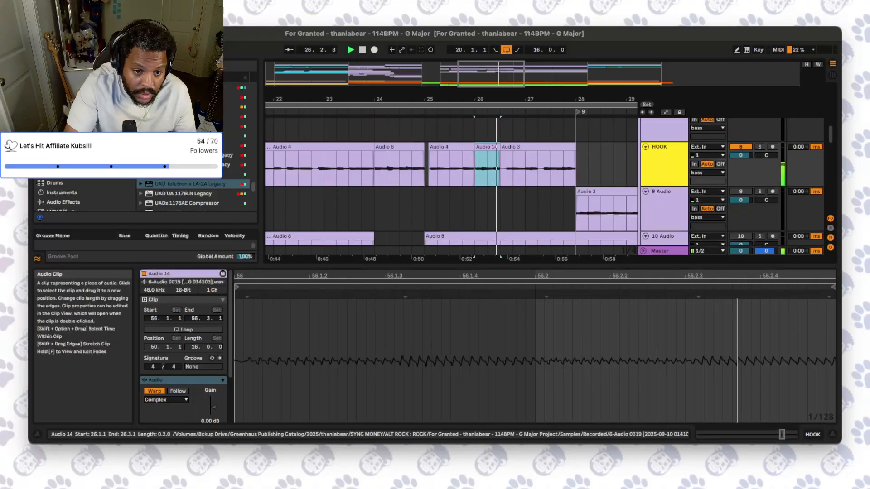
- Copy the Audio 3 section from 26.4.1 to 27.2.1 on the HOOK track and paste it over the clip at 26.1.1
left_click(513, 169)
key("space")
key("space")
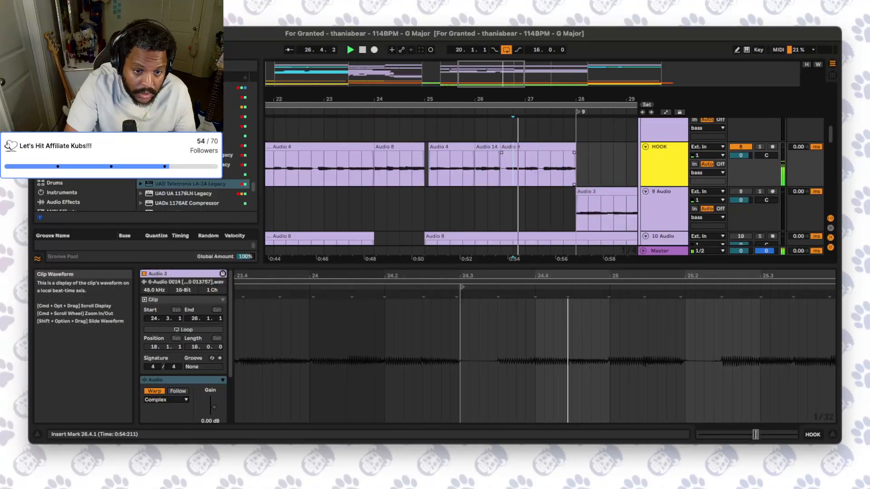
left_click_drag(513, 169, 538, 170)
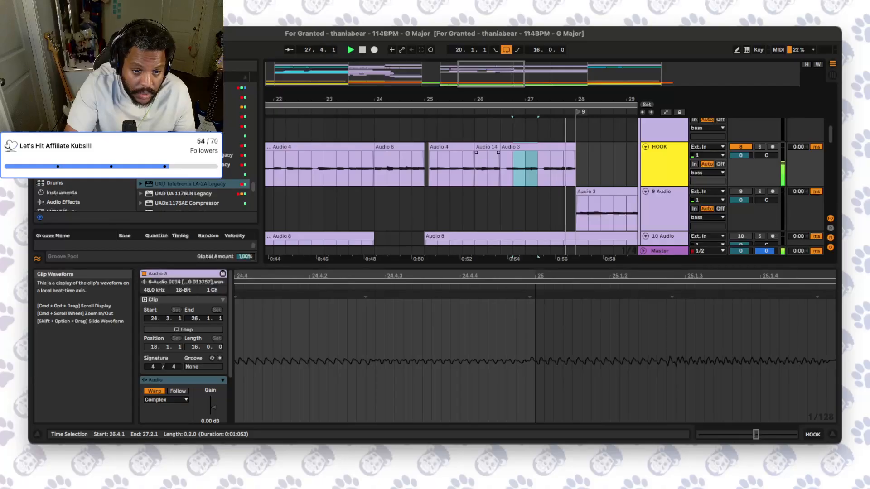
left_click(475, 170)
key("super+v")
key("space")
key("space")
- Audition the edited HOOK track from 25.3.1, from 25.2.1 and from 27.3.1
left_click(450, 170)
key("space")
key("space")
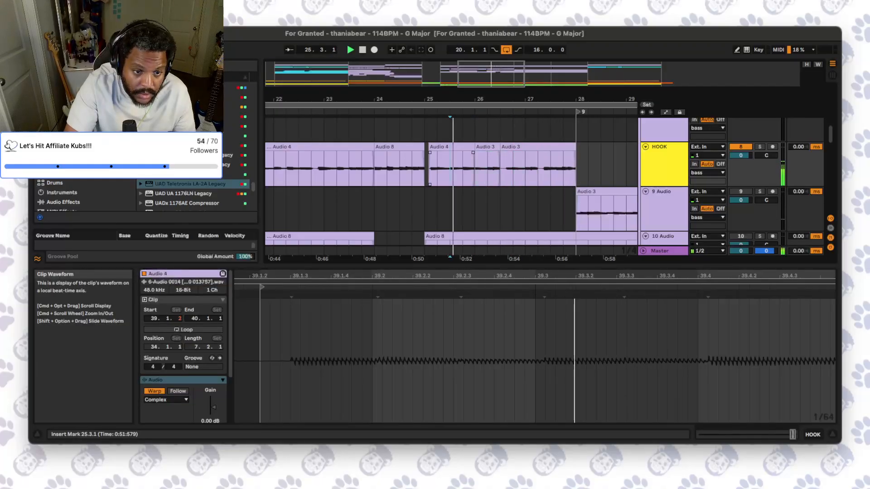
left_click(438, 170)
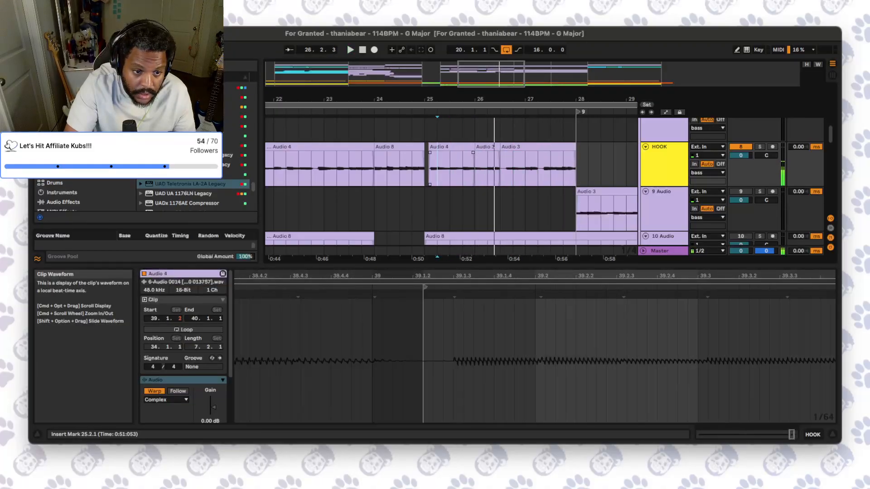
key("space")
key("space")
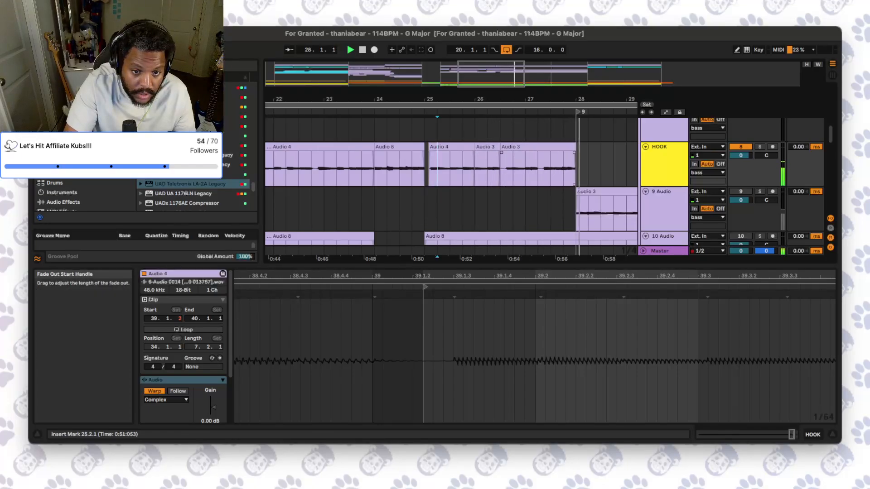
left_click(551, 169)
key("space")
key("space")
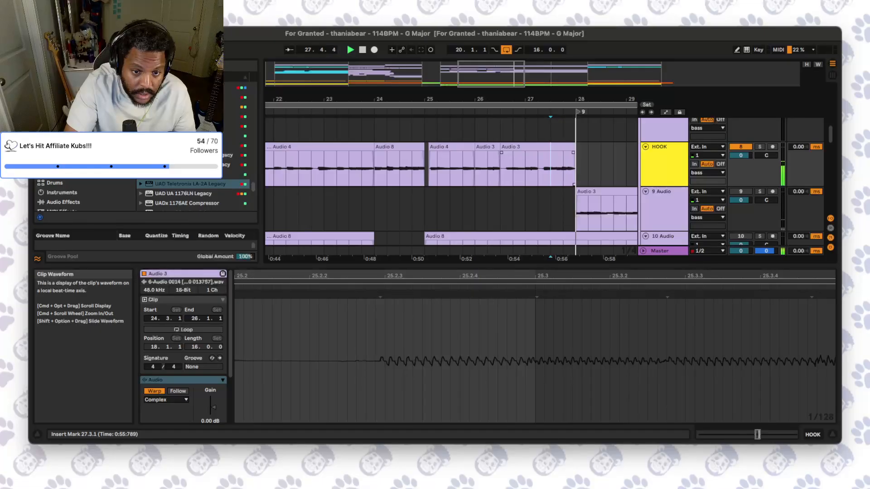
- Shorten the fade-out at the end of the HOOK track's Audio 3 clip before bar 28 and audition it from 27.3.1
key("space")
left_click_drag(573, 153, 575, 152)
key("space")
key("space")
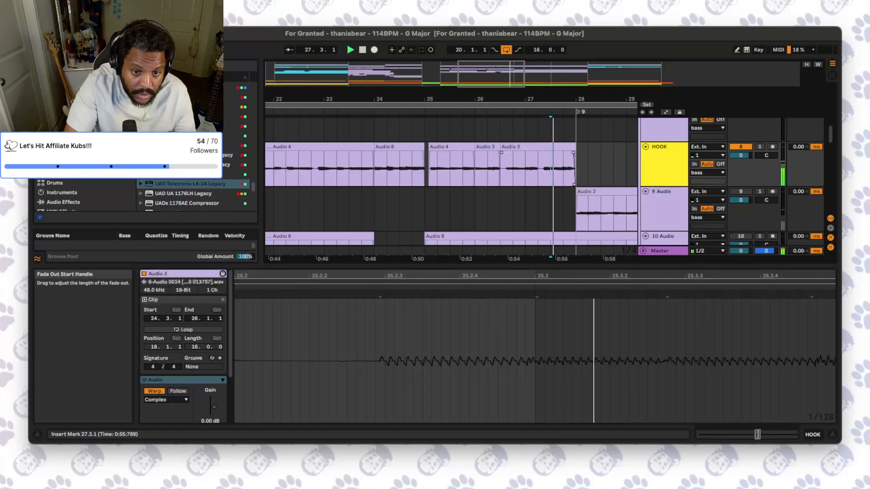
key("space")
key("space")
- Try duplicating the 27.3.1 to 27.4.1 section of Audio 3 on the HOOK track, and undo the duplication
key("shift+Right")
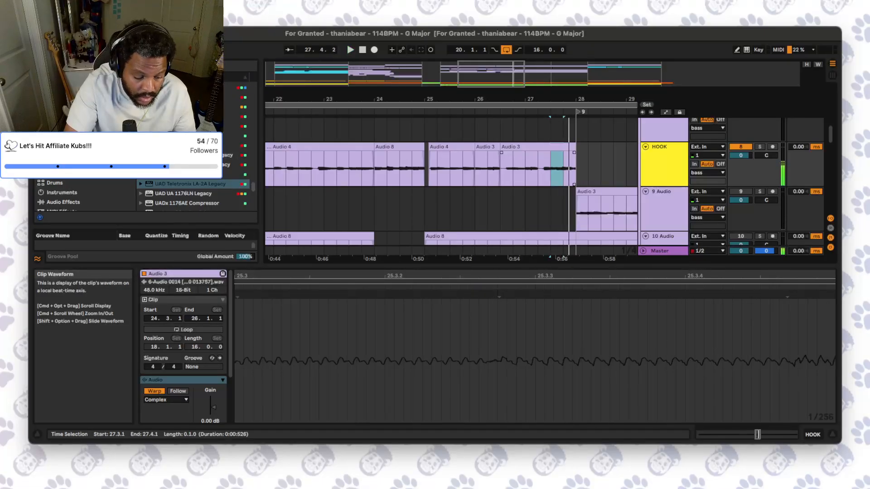
key("super+d")
left_click(551, 169)
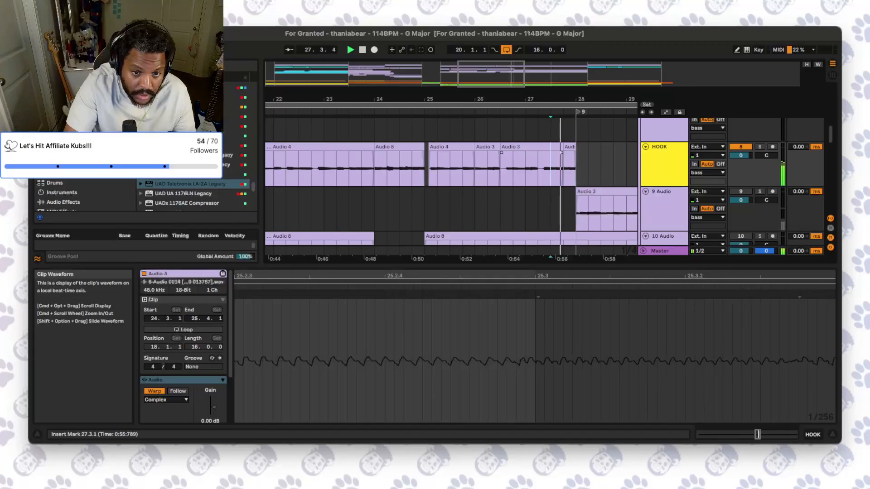
key("shift+Right")
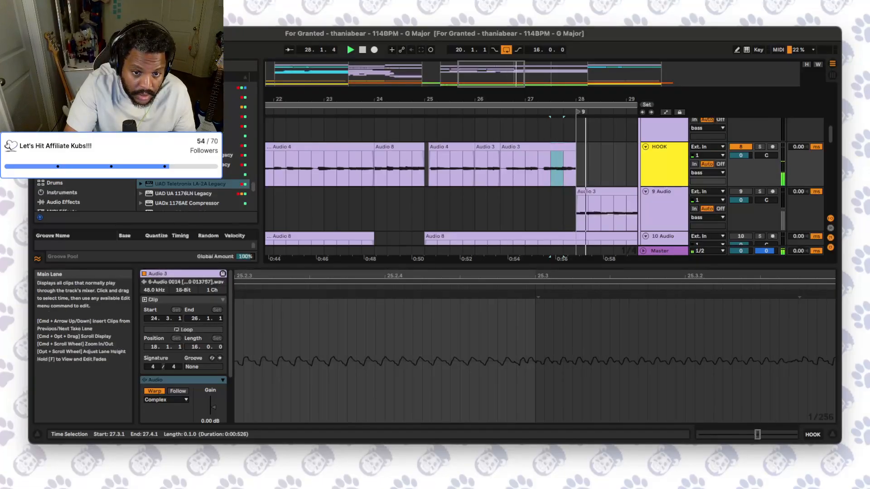
- Audition from bar 28 and split the Audio 8 clip on the 10 Audio track at bar 28
scroll(577, 192, "down", 2)
left_click(576, 193)
key("space")
key("space")
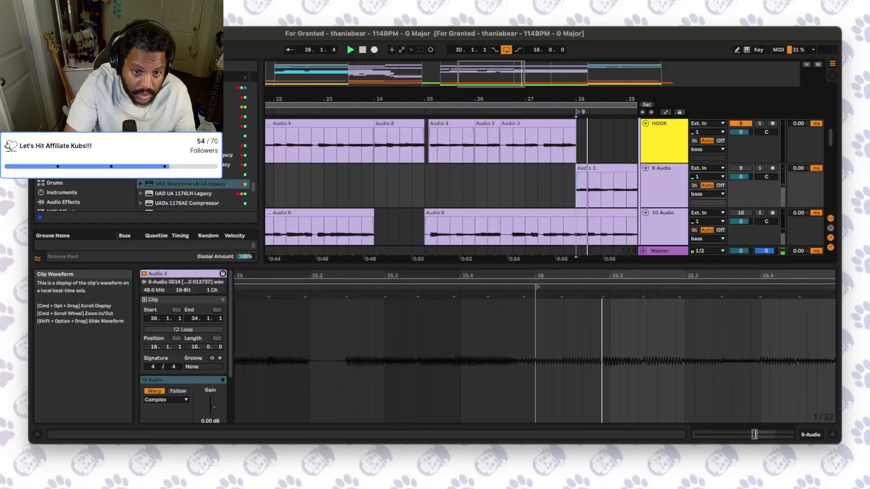
left_click_drag(576, 99, 418, 86)
scroll(419, 211, "down", 1)
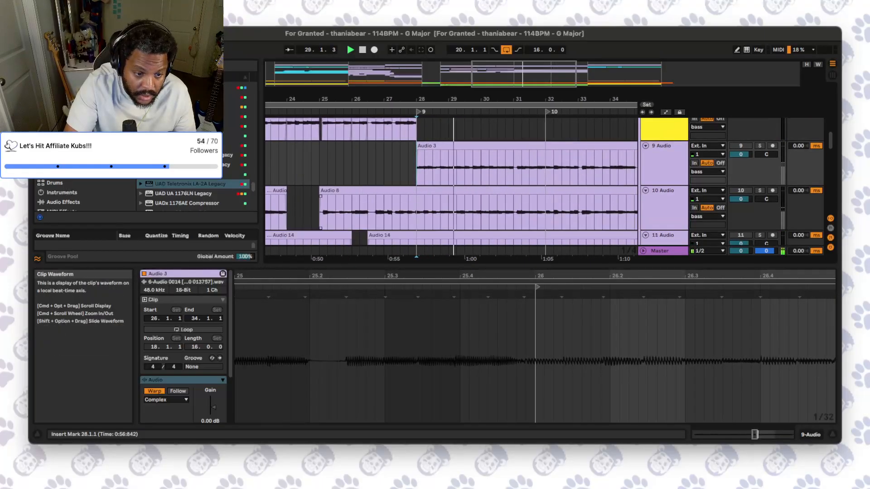
key("Down")
key("super+e")
scroll(417, 210, "down", 1)
scroll(417, 211, "up", 1)
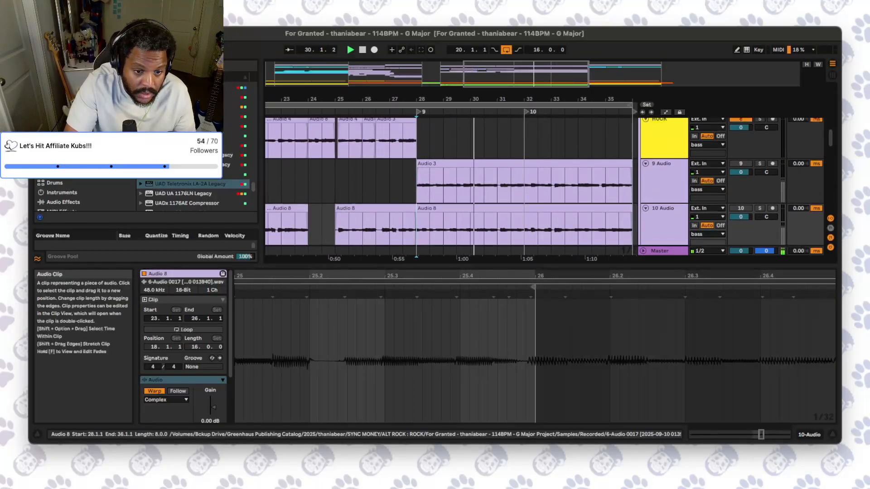
- Split the Audio 8 clip on the 10 Audio track at bar 32 by isolating its section from bar 28
left_click_drag(524, 229, 417, 229)
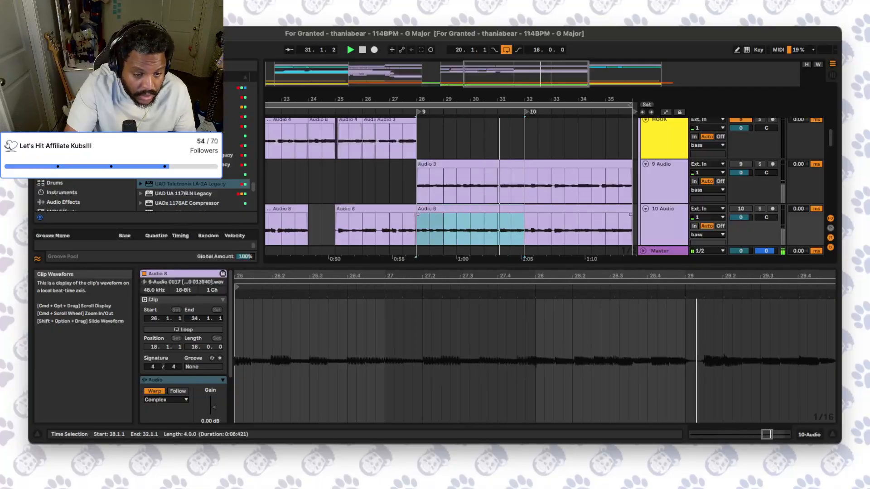
key("super+e")
scroll(417, 228, "down", 1)
scroll(428, 229, "up", 1)
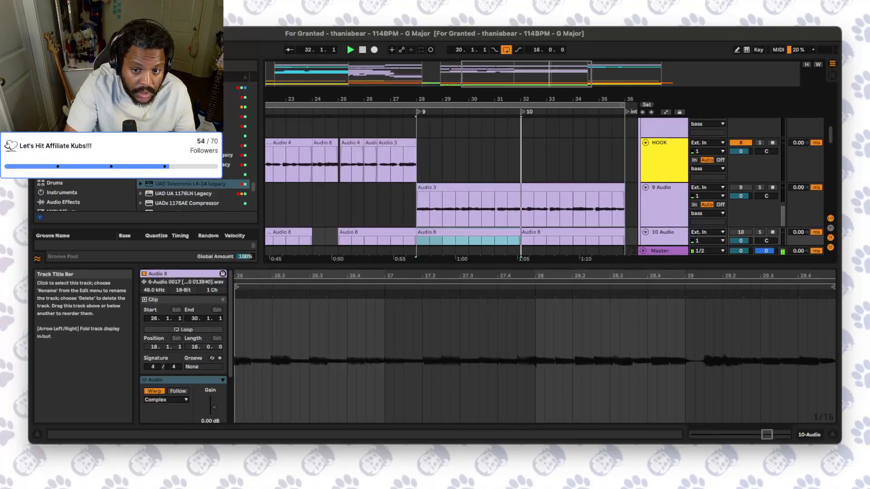
- Duplicate the HOOK track and delete the copy's clips between bars 19 and 29
left_click(663, 154)
key("super+d")
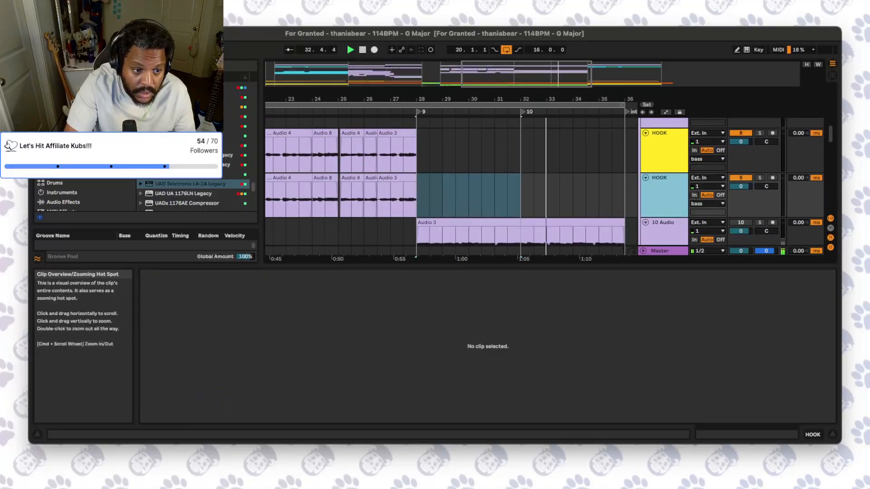
scroll(410, 195, "down", 4)
left_click_drag(309, 202, 424, 201)
key("Delete")
scroll(425, 212, "down", 3)
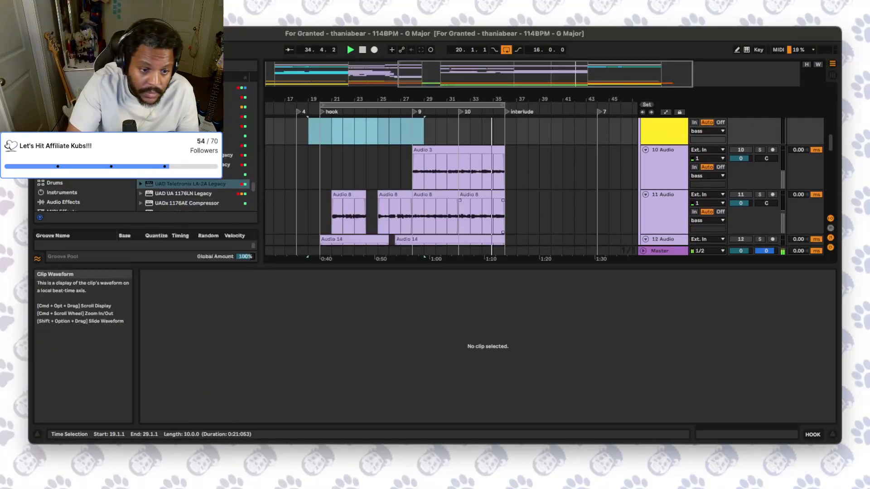
- Move the Audio 8 clip between bars 28 and 32 from the 11 Audio track onto the duplicated HOOK track
scroll(426, 199, "up", 1)
left_click_drag(426, 200, 426, 132)
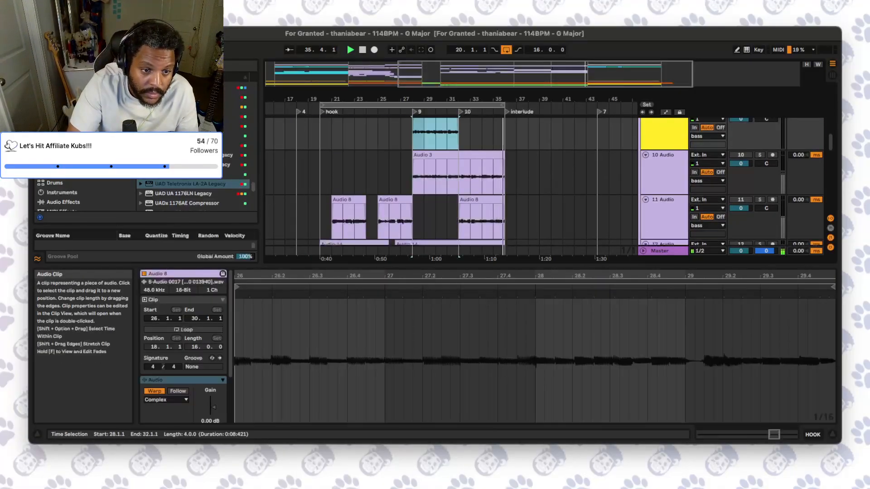
scroll(426, 132, "up", 2)
left_click(401, 180)
scroll(401, 180, "up", 2)
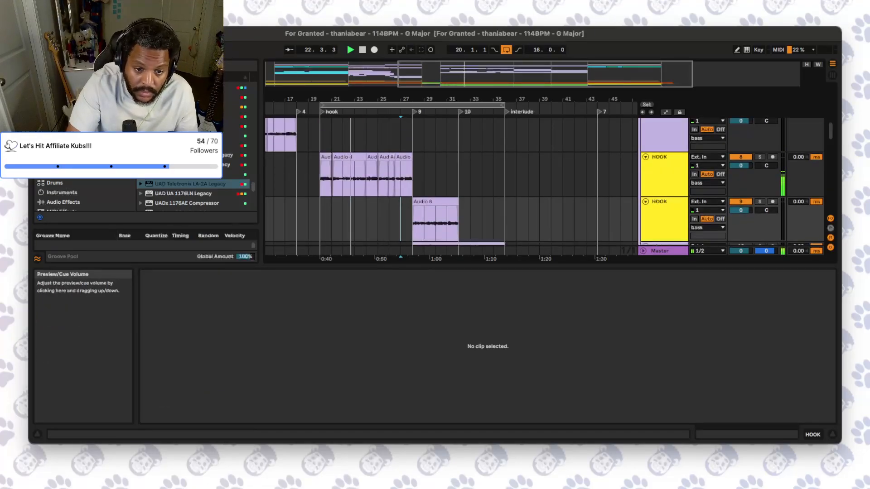
- Duplicate the 21 Addictive Drums 2 track and delete the copy's clips between bars 1 and 45
scroll(452, 186, "down", 10)
scroll(451, 186, "down", 5)
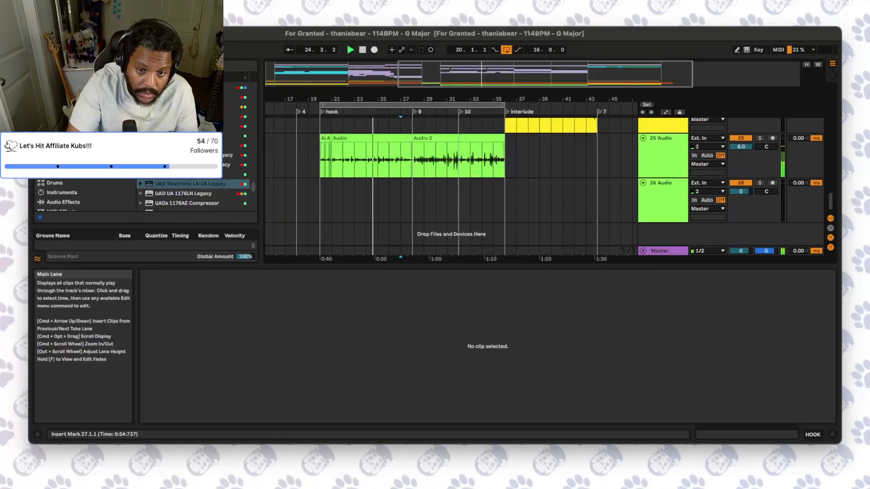
left_click(324, 139)
double_click(662, 150)
scroll(453, 227, "up", 5)
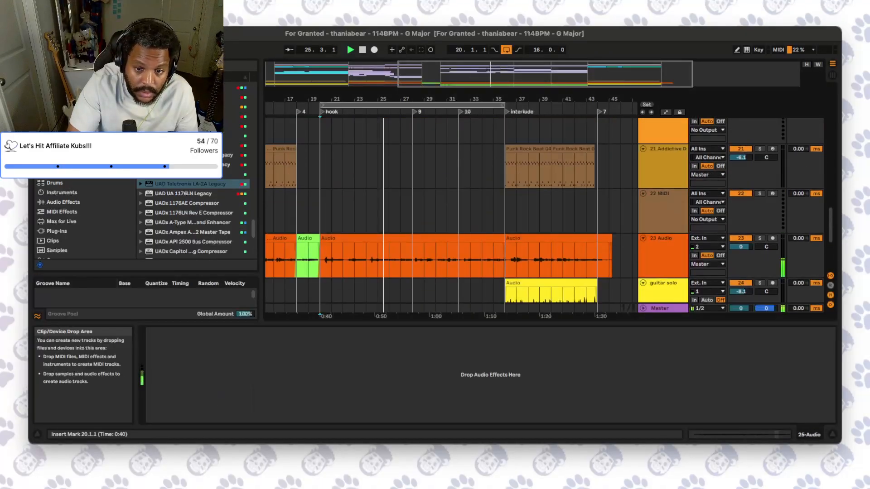
scroll(543, 195, "up", 2)
left_click(662, 177)
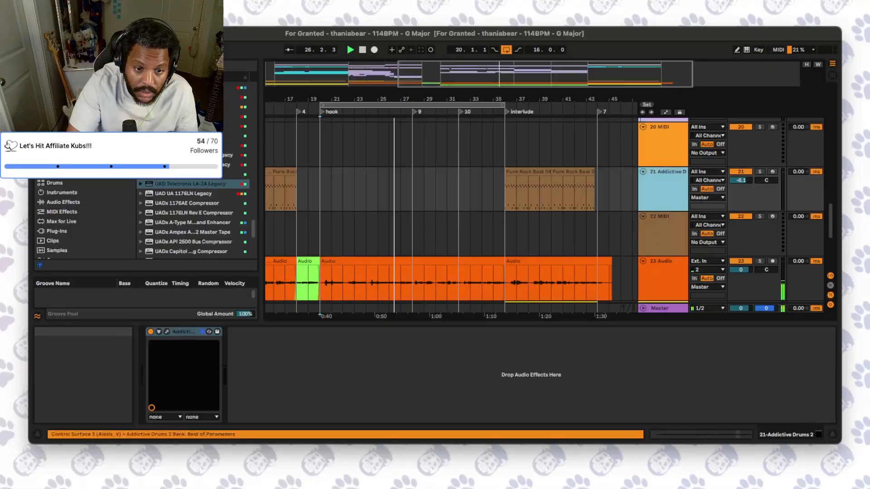
key("super+d")
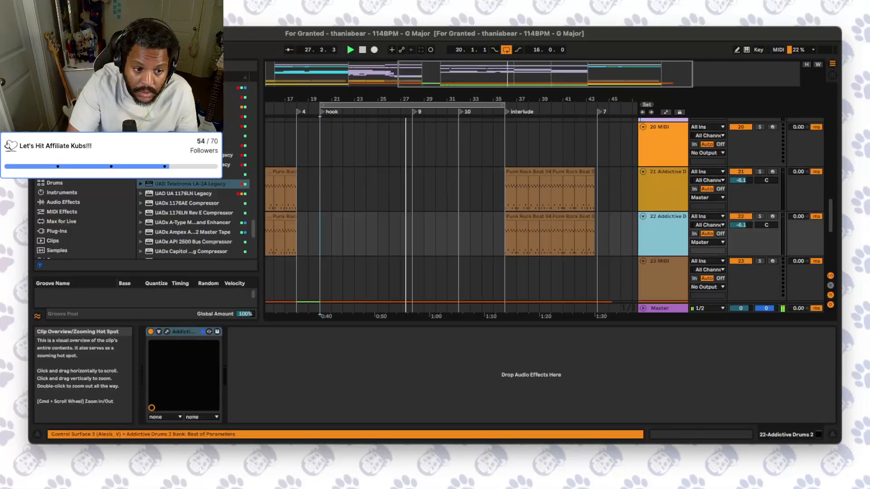
mouse_move(673, 73)
left_mouse_down()
mouse_move(584, 63)
mouse_move(580, 48)
left_mouse_up()
left_click_drag(554, 238, 266, 238)
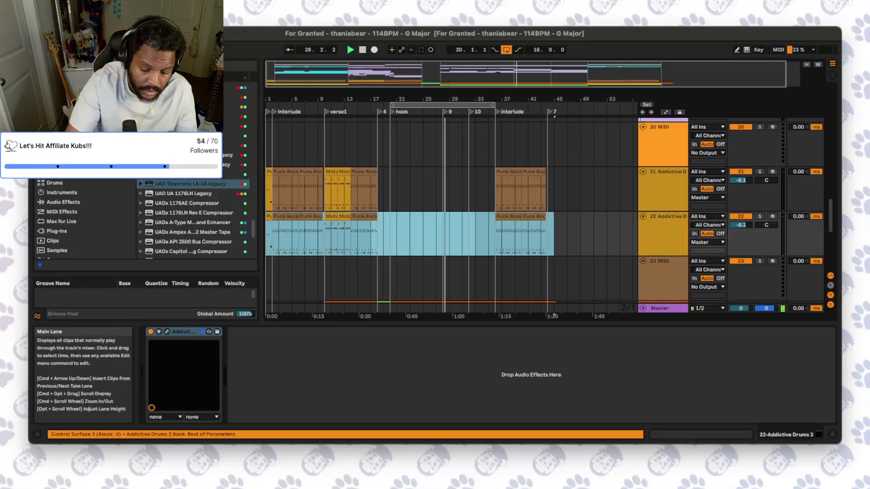
key("Delete")
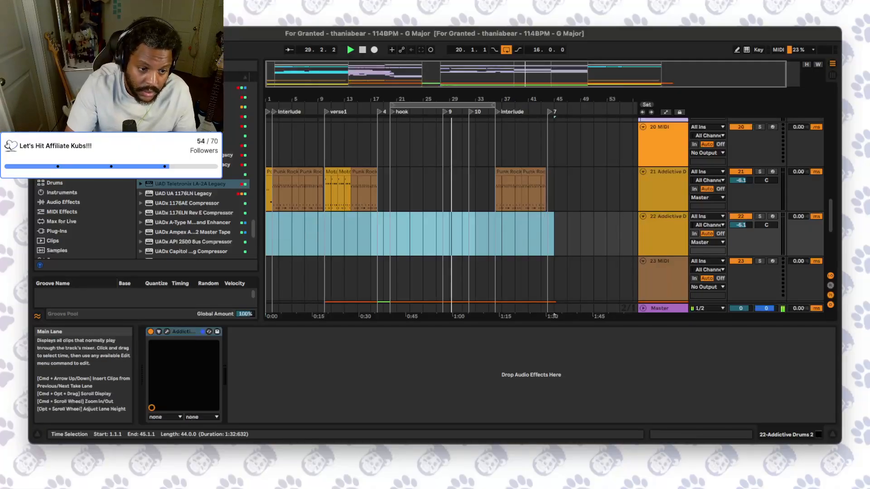
- Audition the arrangement from bar 18 and from the start of the hook at bar 20
left_click(378, 238)
key("space")
key("space")
scroll(408, 247, "down", 7)
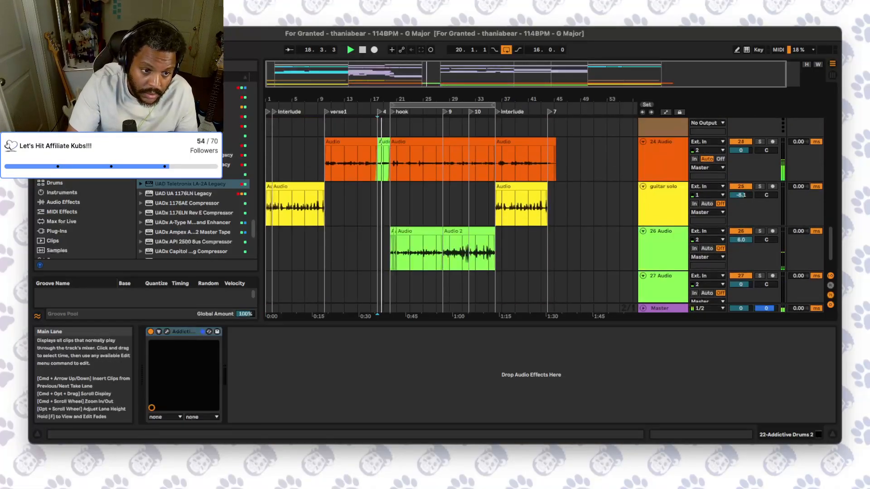
left_click_drag(435, 73, 432, 100)
scroll(420, 236, "up", 4)
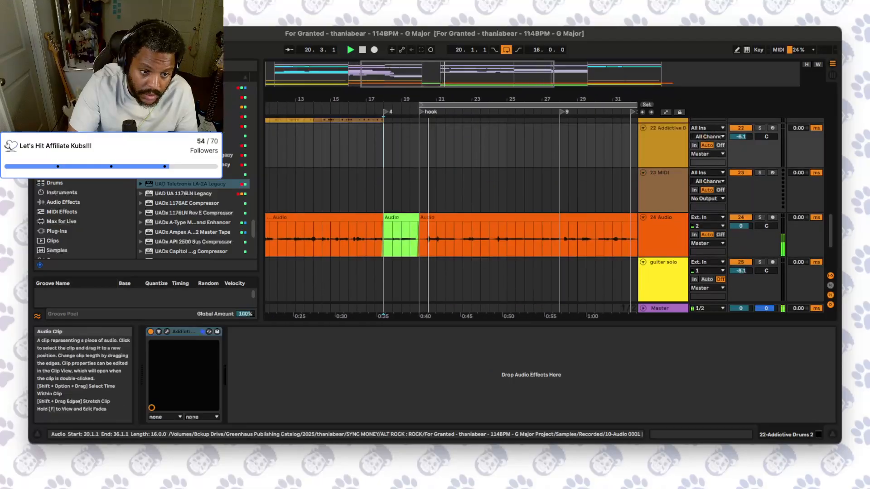
left_click(420, 198)
key("space")
key("space")
- Copy the Punk Rock Beat 04 clip before bar 18 on the 21 Addictive Drums 2 track to bar 20
scroll(421, 197, "down", 4)
scroll(421, 197, "up", 3)
scroll(421, 197, "up", 4)
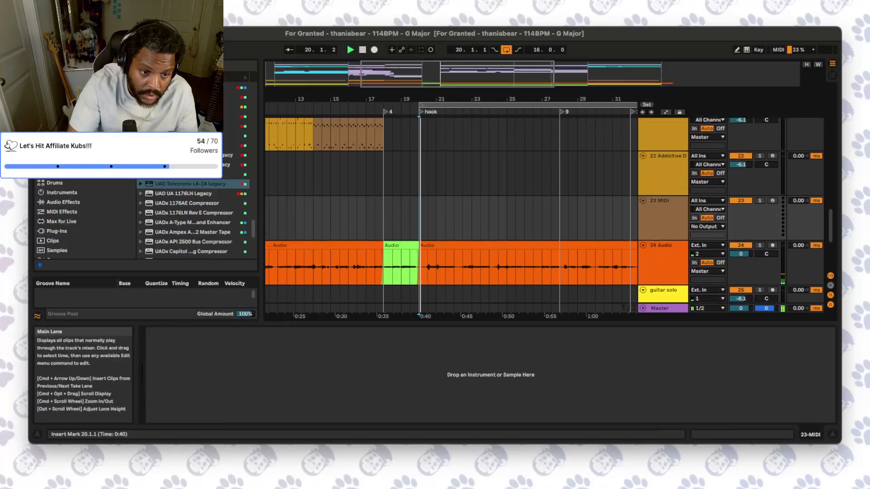
scroll(420, 196, "up", 4)
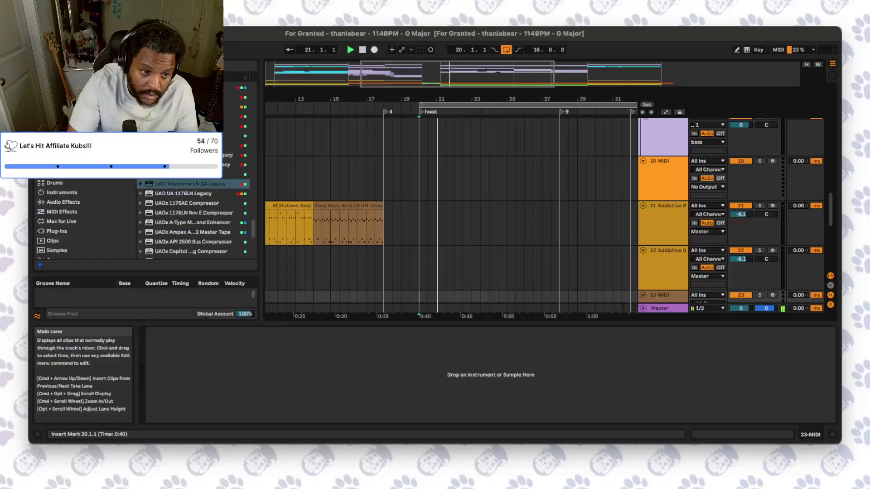
scroll(420, 197, "down", 1)
left_click(348, 182)
key("super+c")
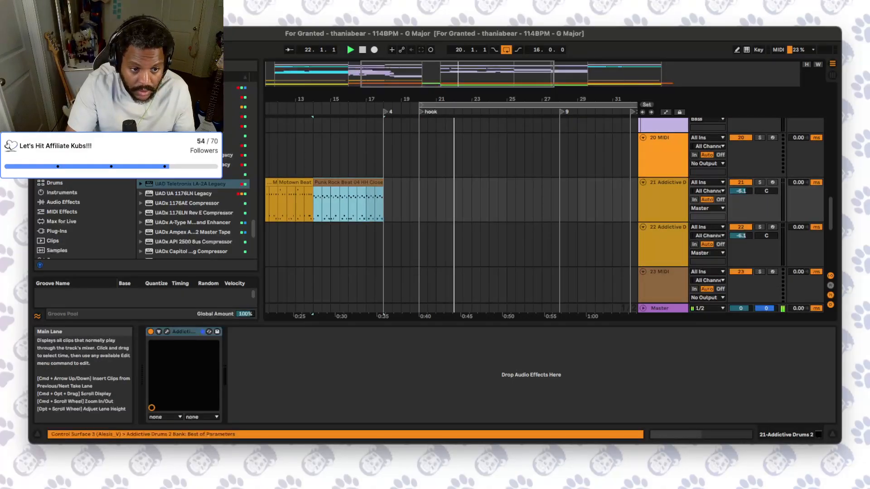
left_click(420, 197)
key("super+v")
- Open the copied Punk Rock Beat 04 clip's notes and delete all the D2 and D#2 hi-hat notes
key("space")
key("space")
double_click(430, 183)
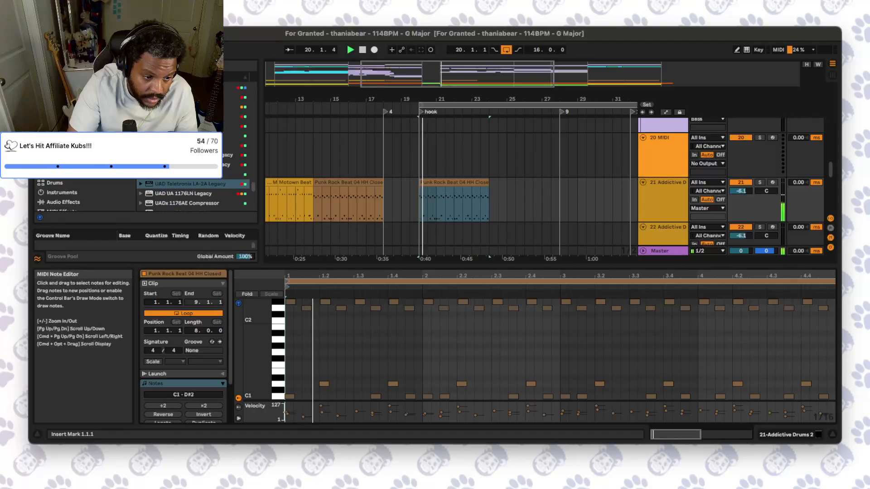
left_click(278, 310)
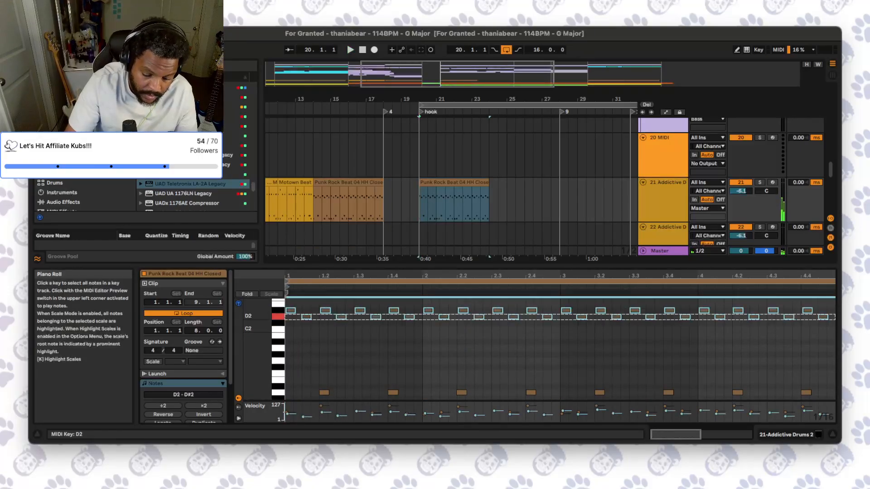
key("Delete")
- Audition the opening of the hook drum beat repeatedly to judge its kick and snare pattern
key("space")
scroll(292, 342, "down", 3)
key("space")
key("space")
key("space")
key("space")
key("space")
key("space")
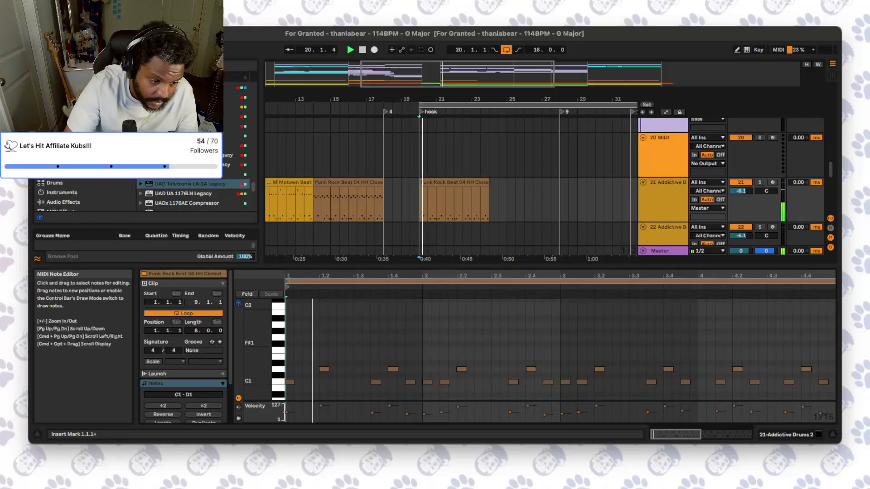
key("space")
key("space")
scroll(537, 361, "up", 2)
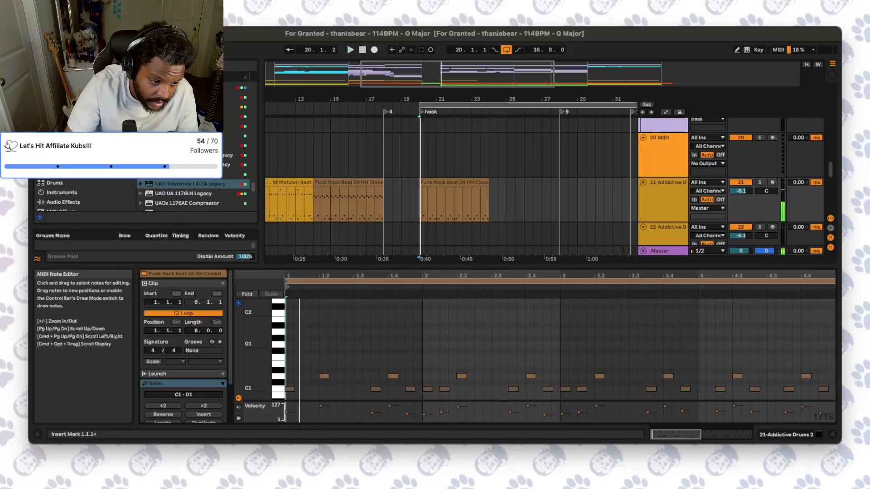
- Add a C2 note at 1.1.3 and a C1 note at 1.2.3 in the hook drum clip
double_click(297, 325)
key("space")
key("space")
key("Up")
key("space")
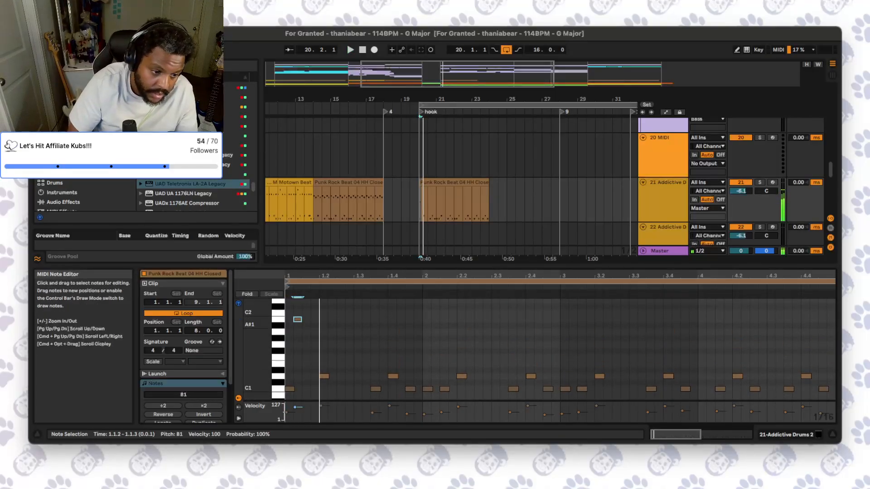
key("Right")
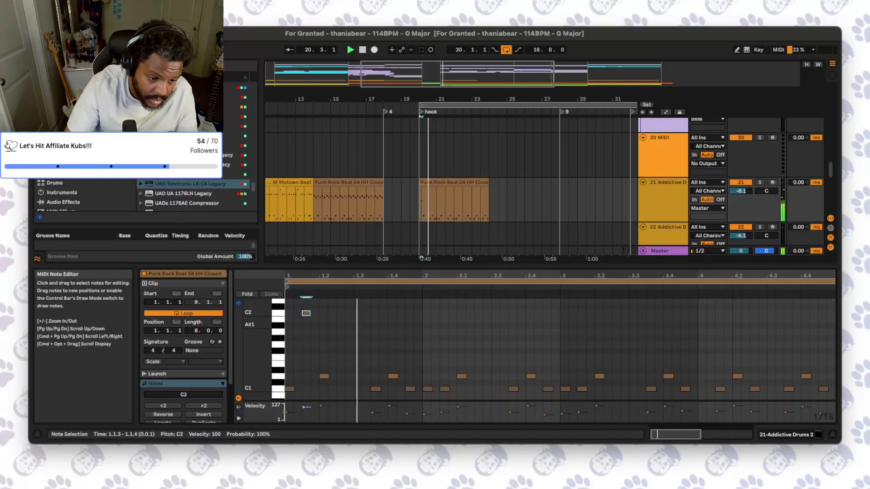
double_click(341, 385)
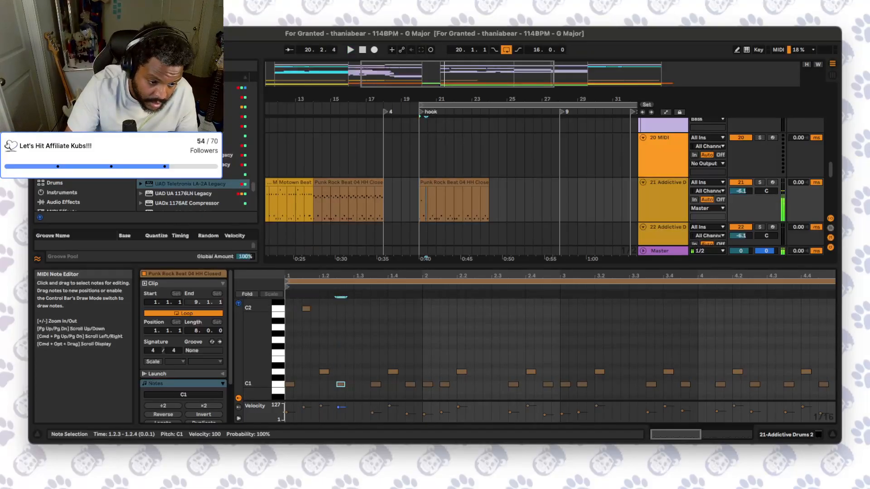
key("space")
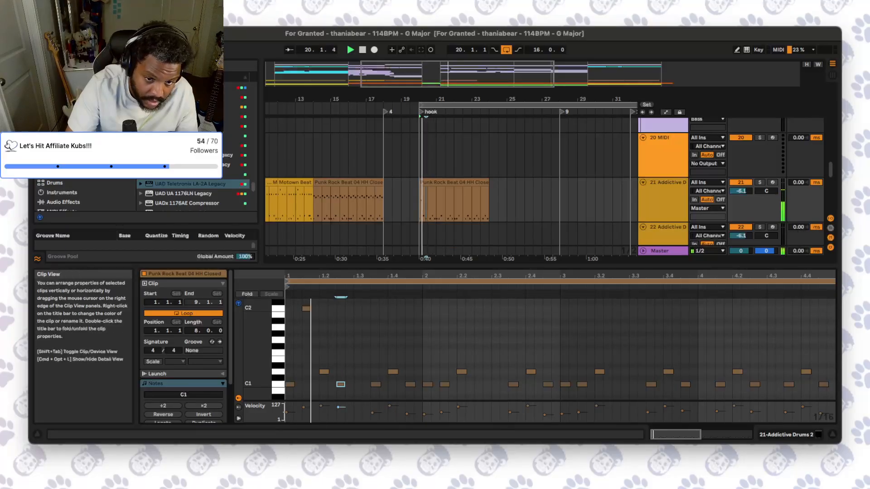
- Solo the 21 Addictive Drums 2 and 26 Audio tracks together
left_click(760, 182)
scroll(543, 186, "down", 8)
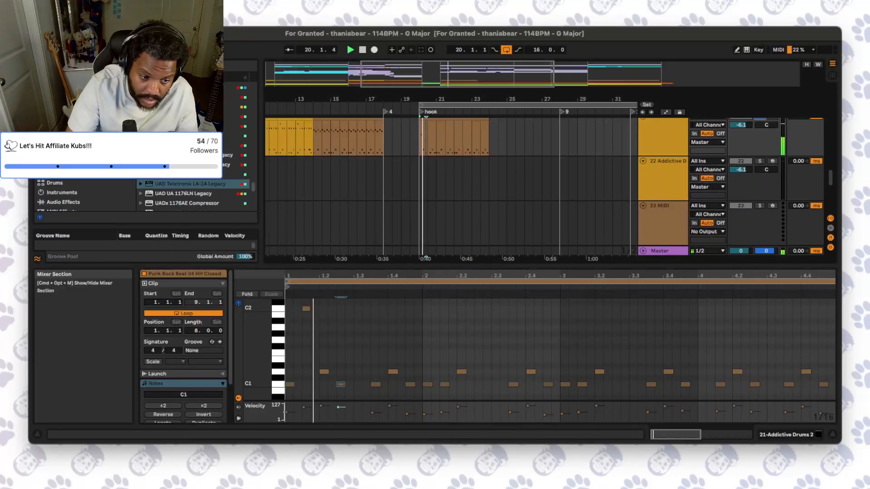
left_click(760, 198)
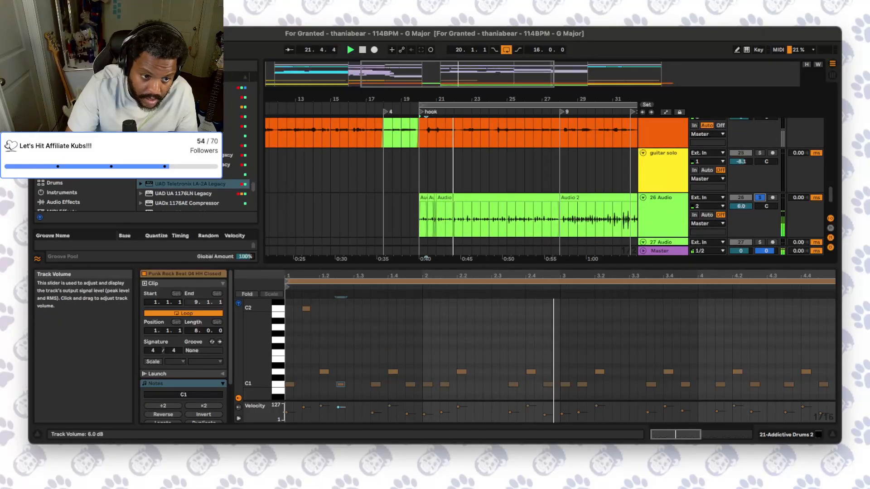
- Consolidate the 26 Audio clips between bars 20 and 28 into one clip and set its gain to 2.44 dB
left_click(589, 198)
left_click(512, 198)
key("space")
left_click(414, 220)
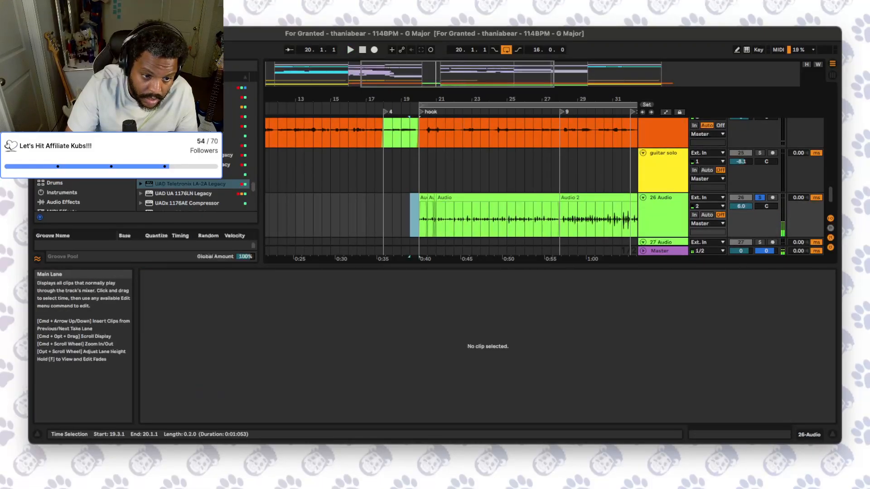
left_click_drag(420, 220, 559, 220)
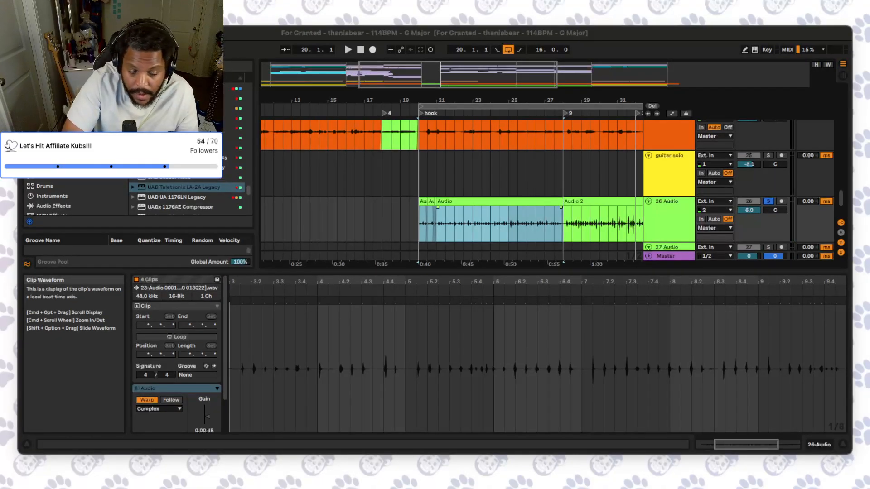
key("super+j")
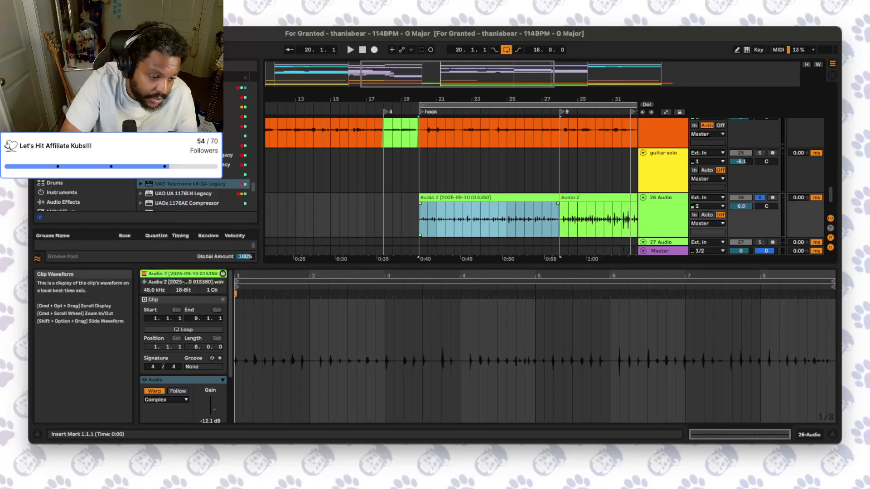
left_click_drag(213, 410, 213, 405)
key("space")
- Add a C1 note at 1.3.1 in the hook drum clip and move the C1 note at 1.3.3 up to C2
scroll(453, 186, "up", 4)
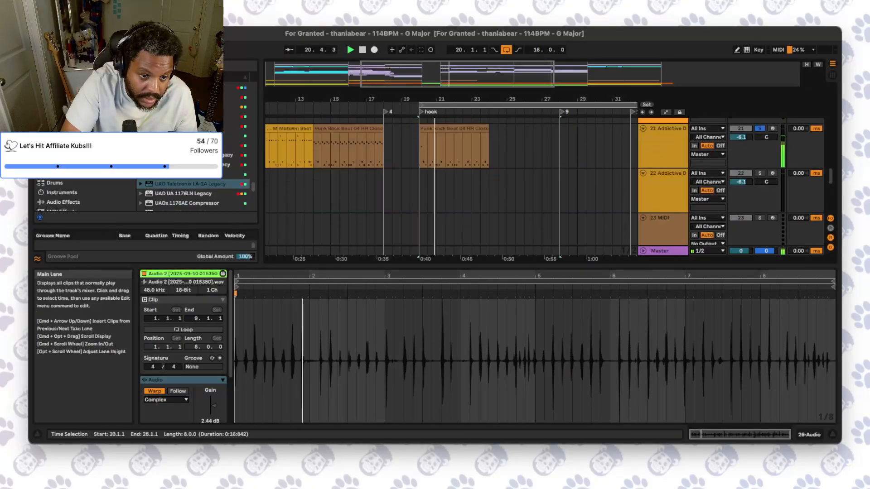
left_click(434, 132)
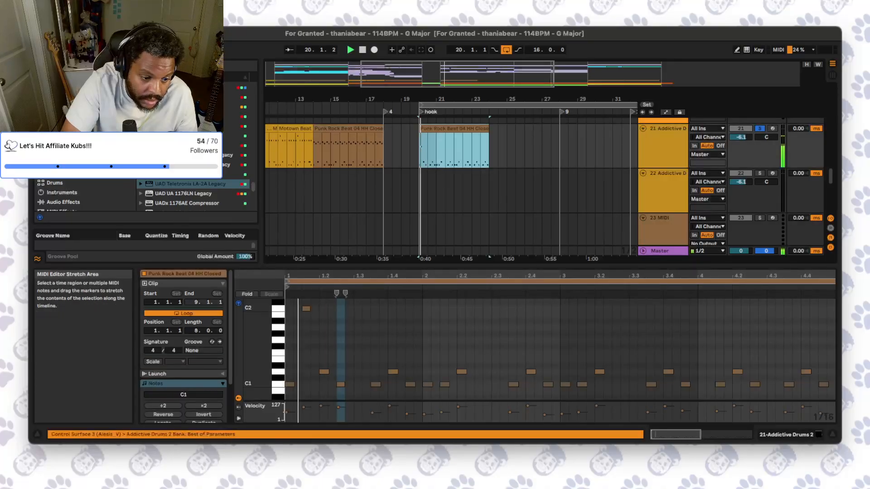
double_click(358, 384)
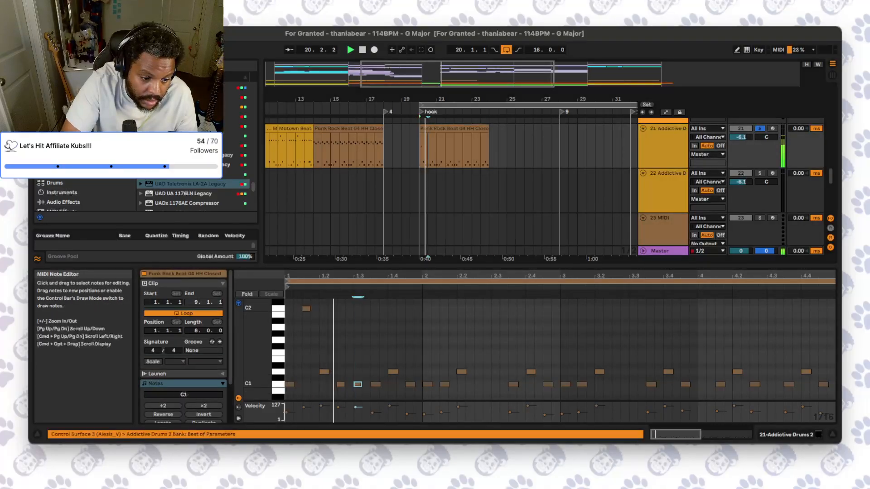
key("space")
key("space")
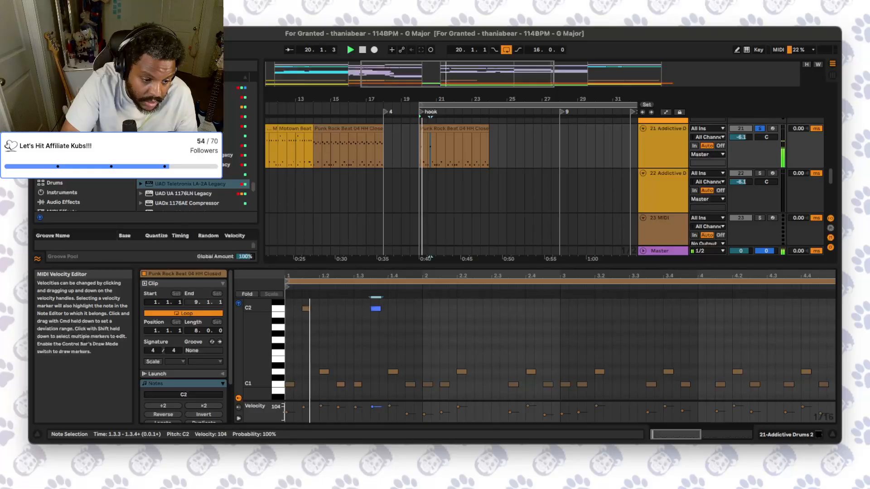
- Set the velocity of the C2 note at 1.1.3 to 127 and the one at 1.3.3 to 120
key("space")
key("space")
left_click_drag(303, 407, 303, 404)
key("space")
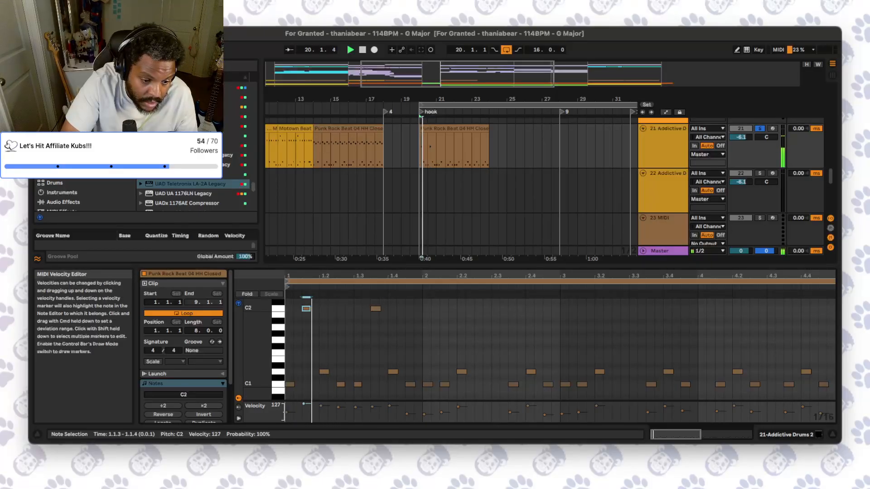
left_click_drag(372, 407, 372, 405)
key("space")
key("space")
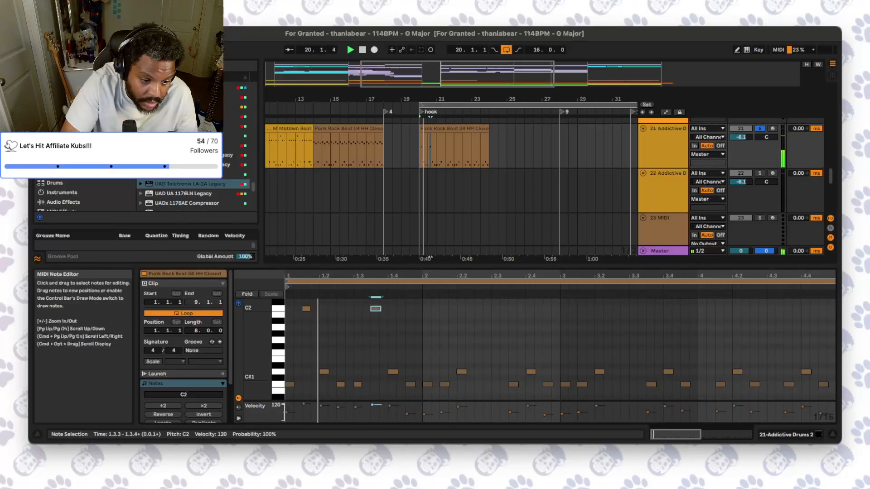
key("space")
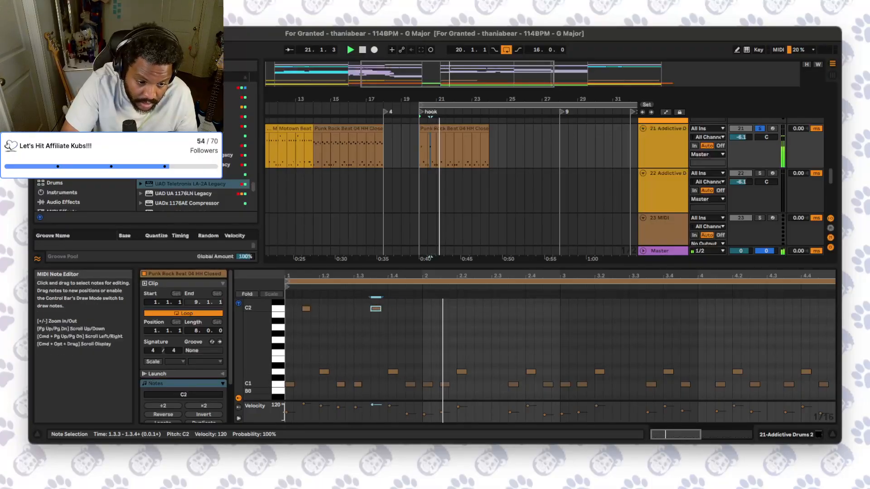
- Audition the edited drum pattern and delete the C1 note at 2.1.1
key("space")
key("space")
left_click(424, 414)
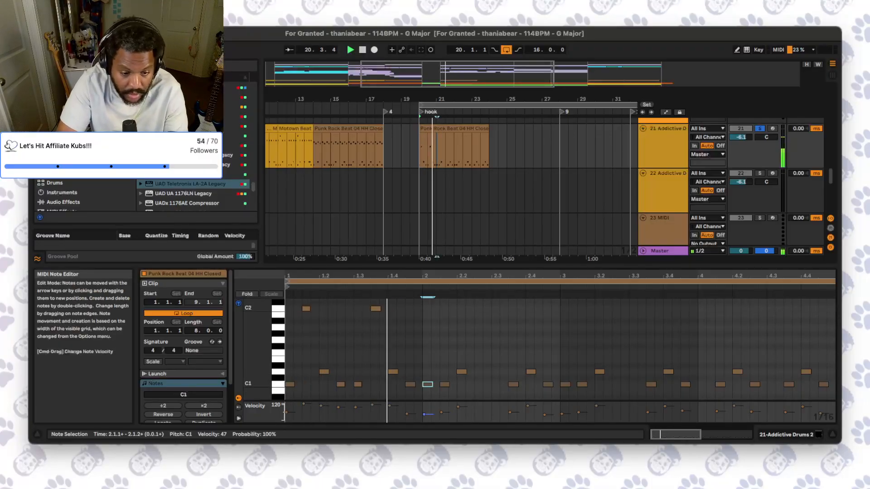
key("Delete")
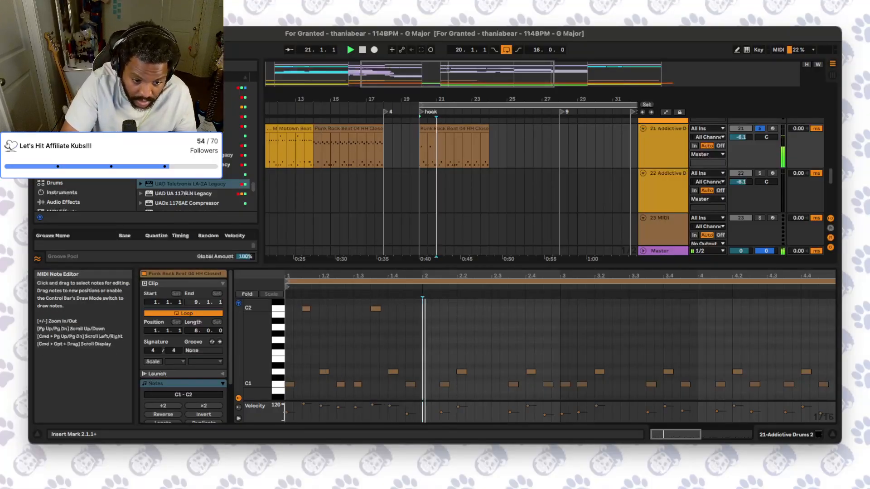
- Add a C1 note at 2.3.1 in the hook drum clip and raise the note at 2.3.2+ to C2 with velocity 127
key("space")
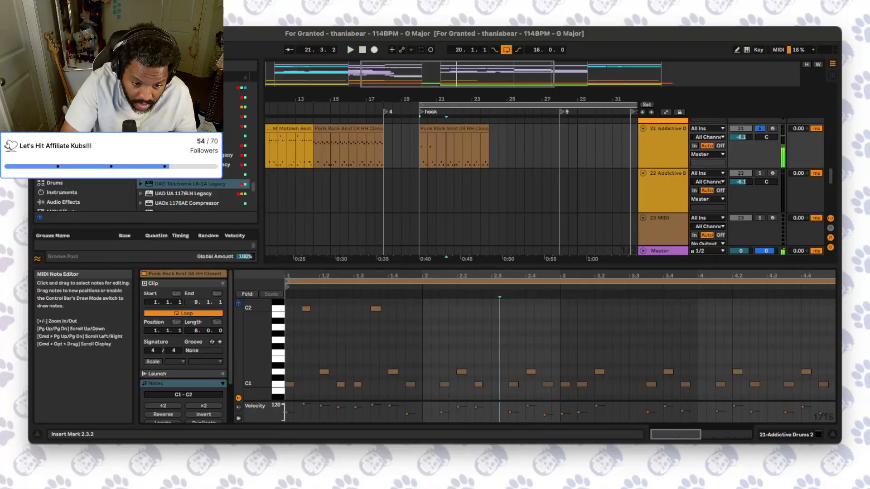
double_click(496, 384)
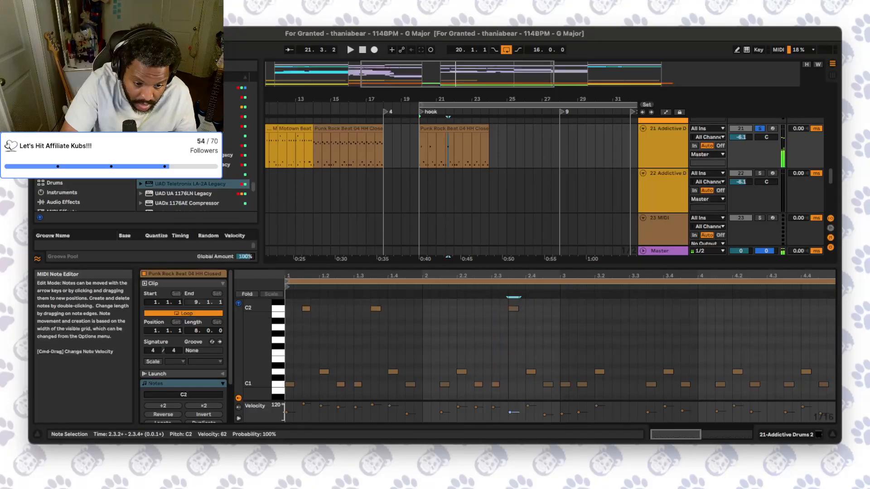
left_click_drag(510, 413, 510, 413)
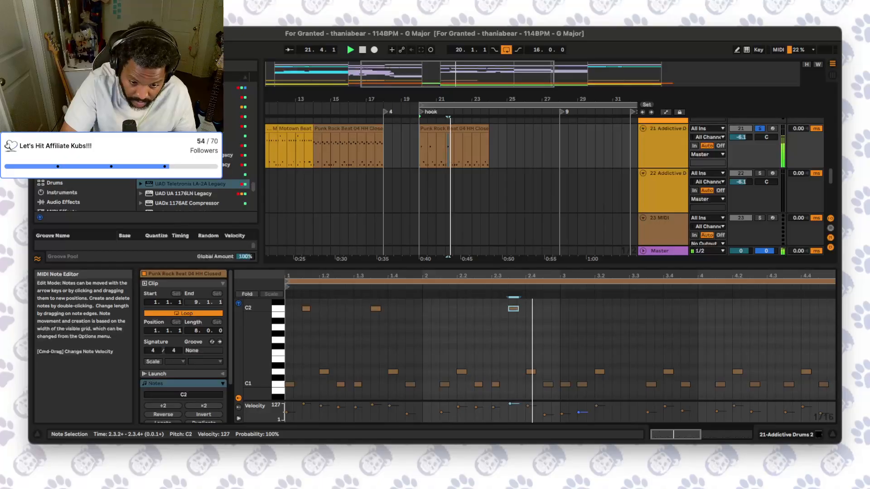
key("space")
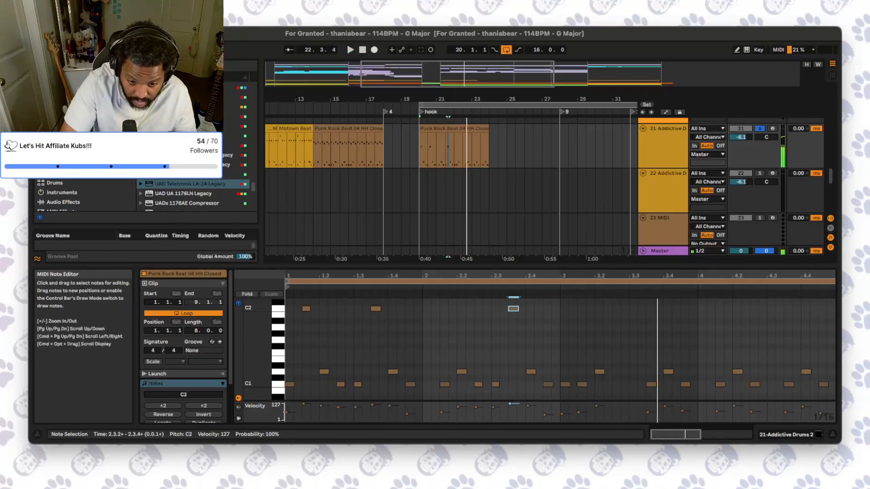
- Add C1 notes at 3.2.3 and 3.3.1 and raise the note at 3.3.2+ to C2 with velocity 127
double_click(616, 384)
double_click(633, 384)
left_click(651, 384)
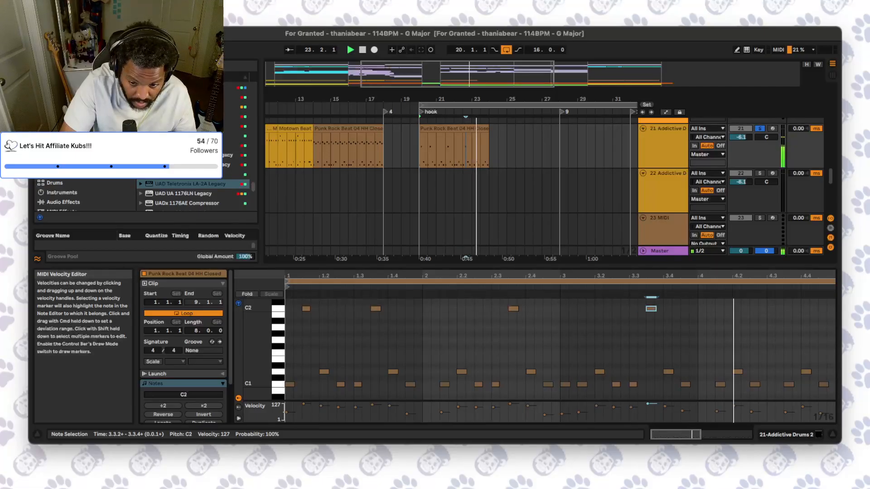
- Add a C1 note at 4.3.1, delete the C1 note at 4.3.3, and replace the C1 note at 4.4.3 with D1
double_click(771, 385)
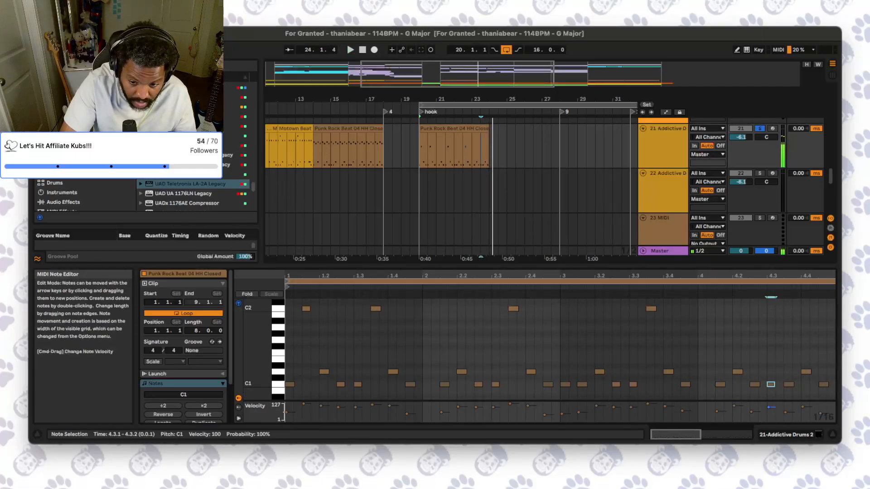
double_click(789, 385)
mouse_move(806, 372)
left_mouse_down()
mouse_move(789, 372)
mouse_move(806, 372)
left_mouse_up()
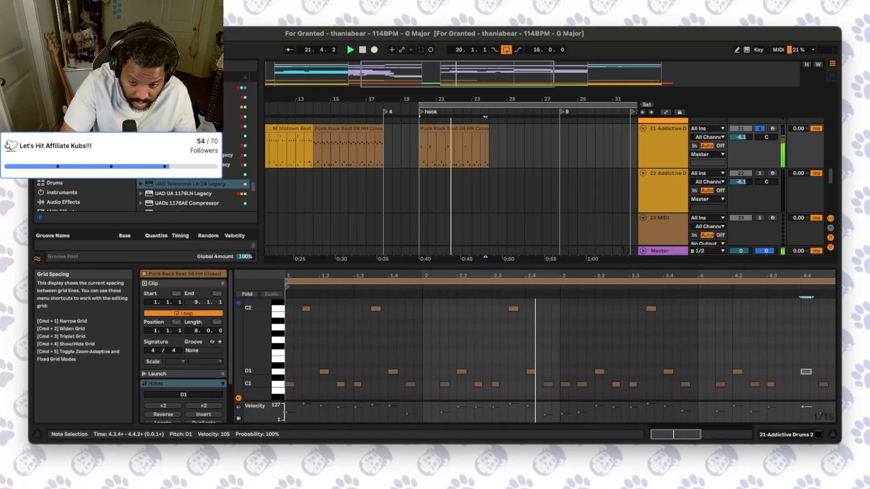
double_click(823, 372)
double_click(824, 385)
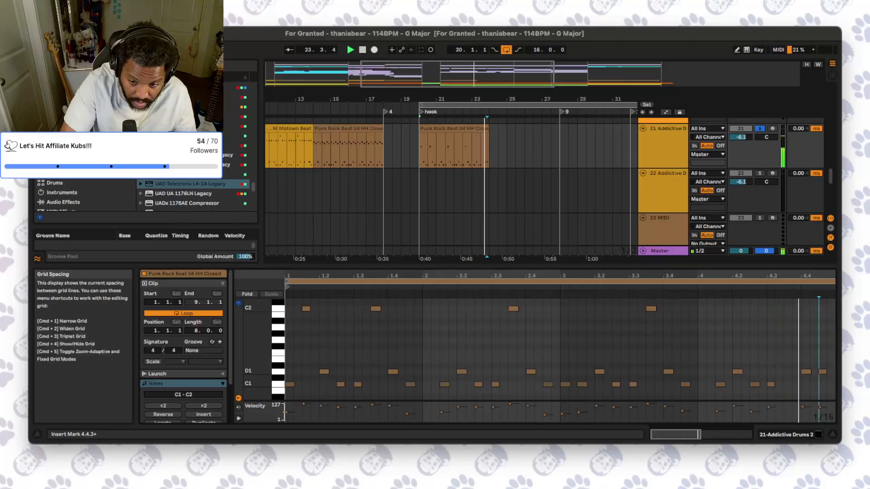
- Fill beat 4.4 with four sixteenth notes on C#1 and set the velocity of the note at 4.4.4 to 89
left_click_drag(822, 372, 821, 372)
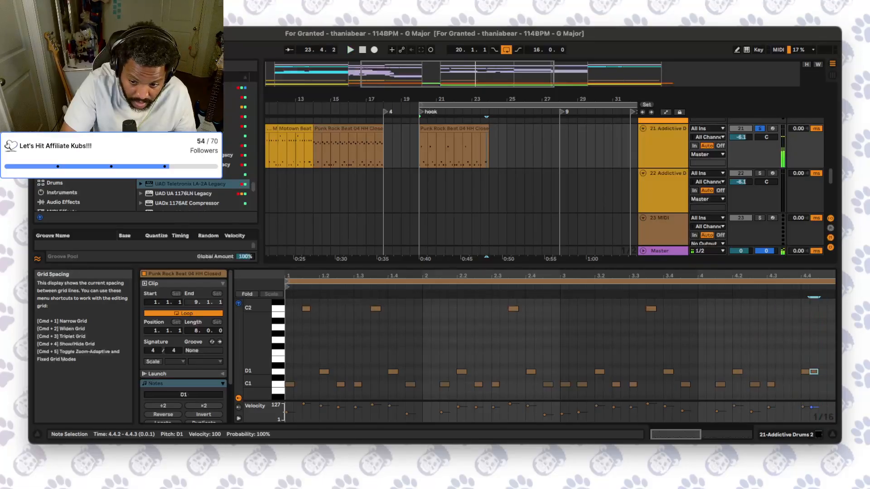
key("Right")
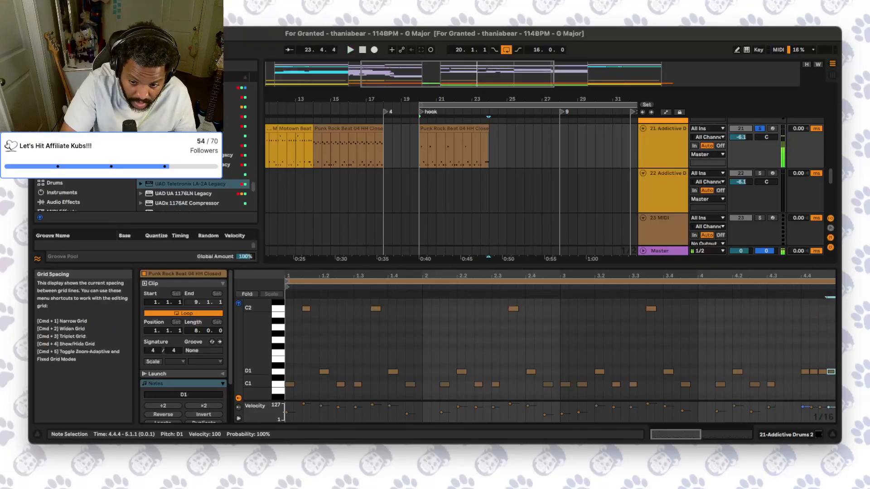
left_click_drag(814, 372, 815, 378)
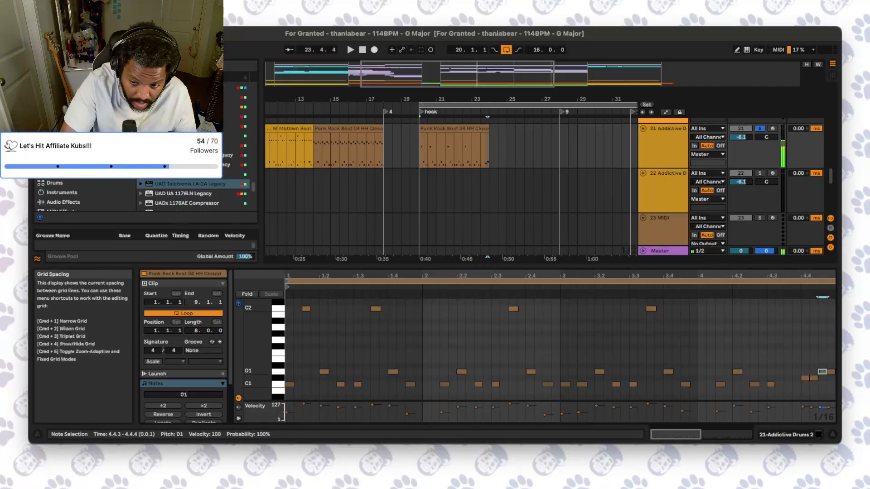
left_click(801, 335)
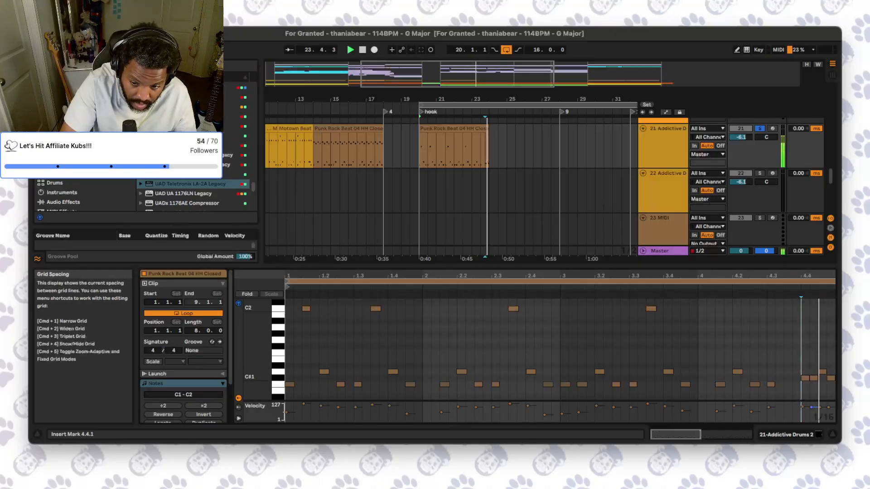
left_click(803, 407)
key("space")
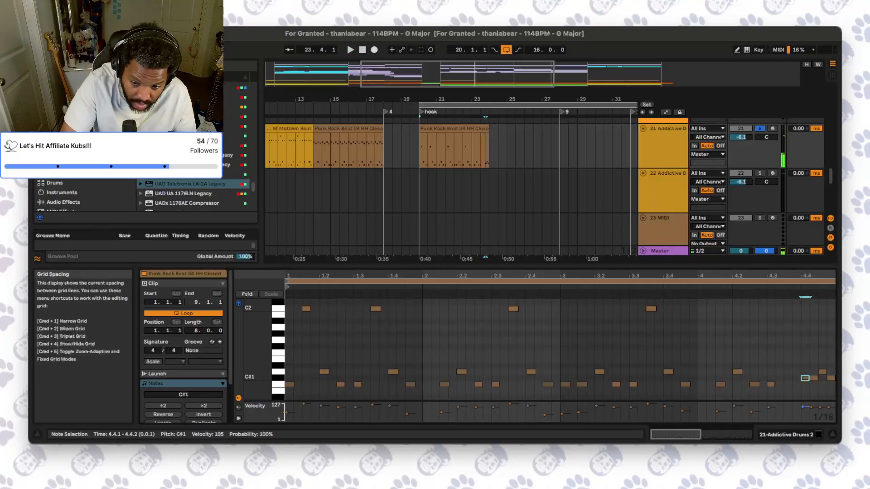
key("space")
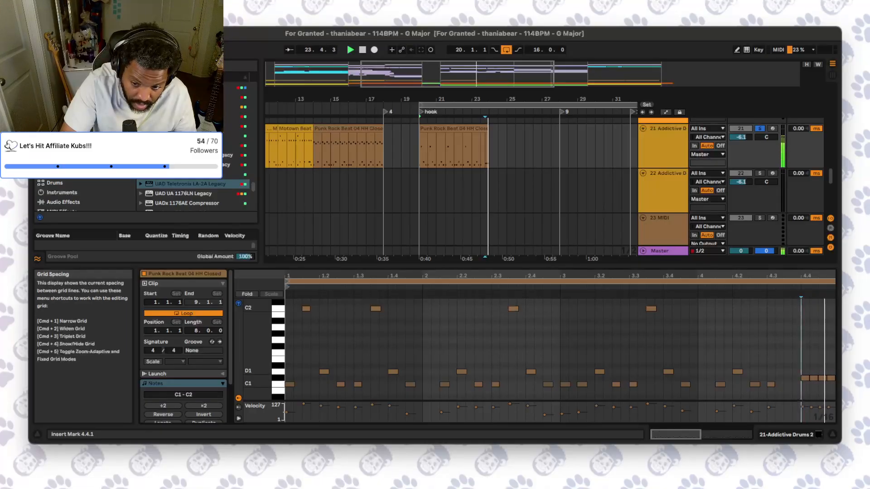
left_click(814, 378)
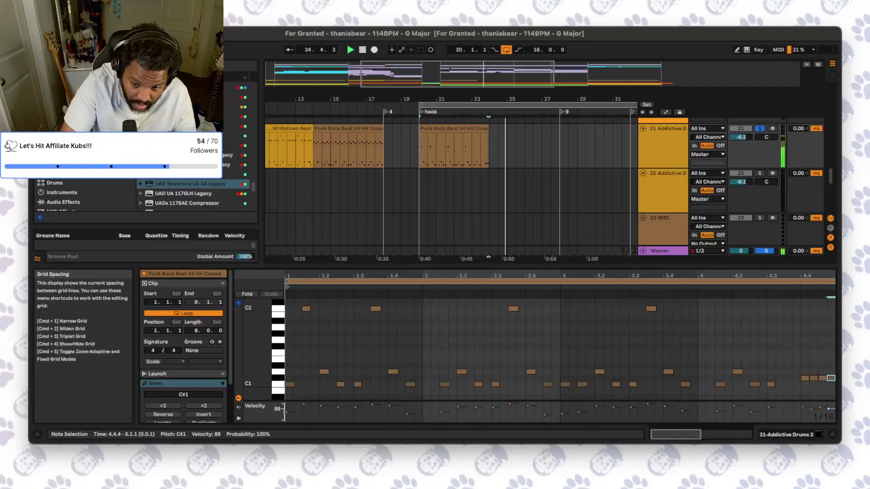
left_click(784, 358)
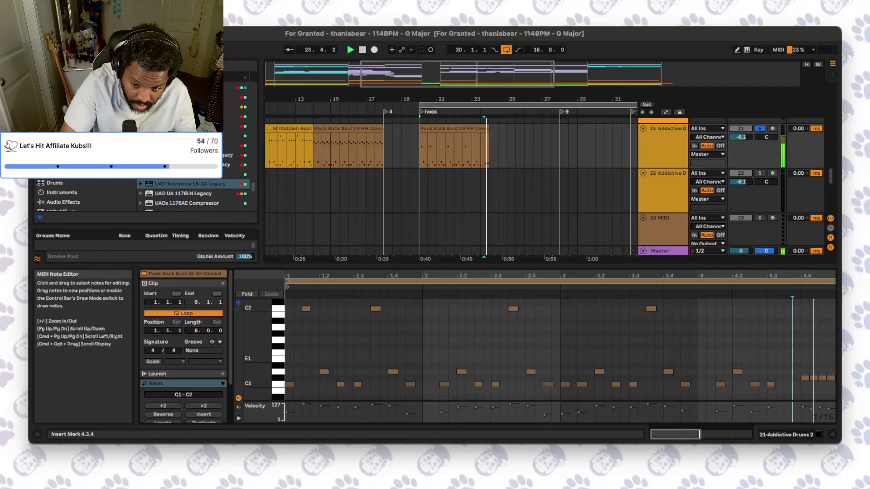
- Add a C#2 note at 4.3.3 and set its velocity to 127
left_click(768, 371)
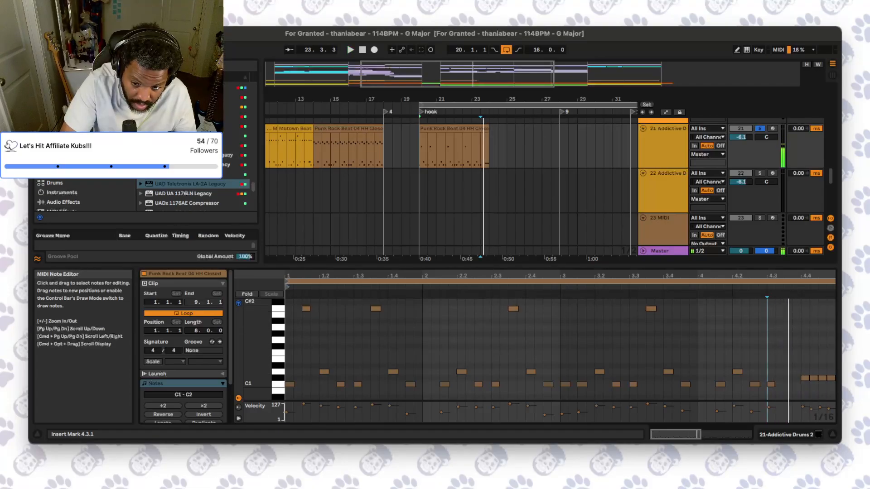
key("Up")
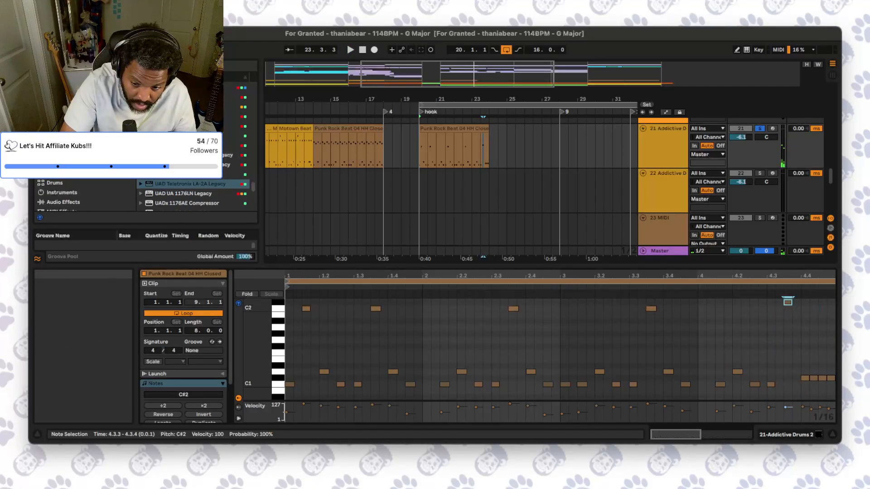
left_click_drag(786, 408, 785, 403)
key("space")
key("space")
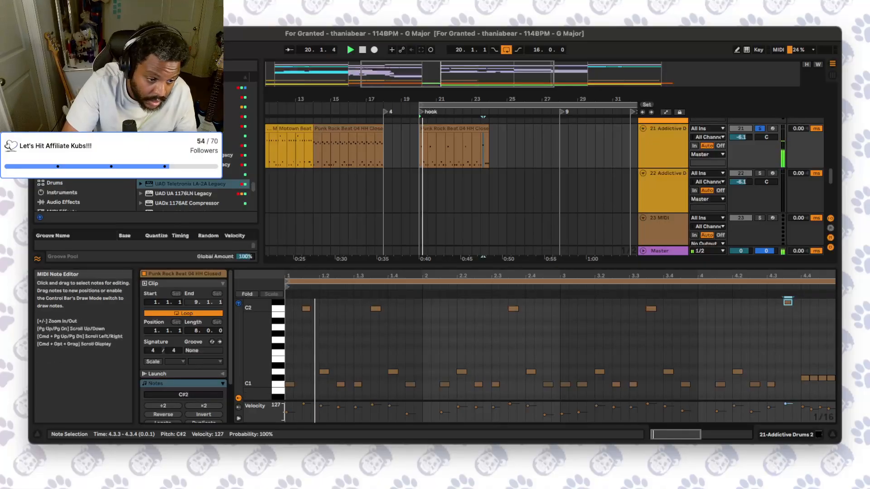
- Try adding A#1 notes at 1.1.1 and 1.2.1 and audition the start of the hook pattern
key("Down")
key("Down")
key("space")
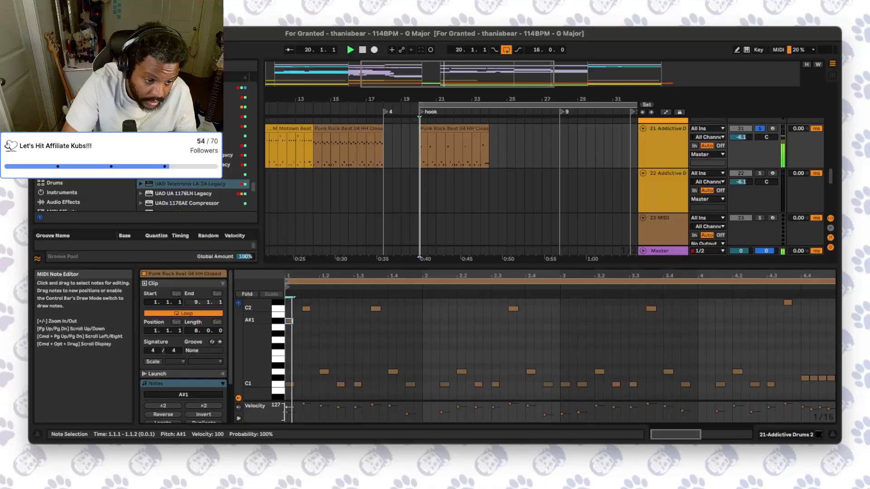
double_click(323, 321)
key("space")
key("space")
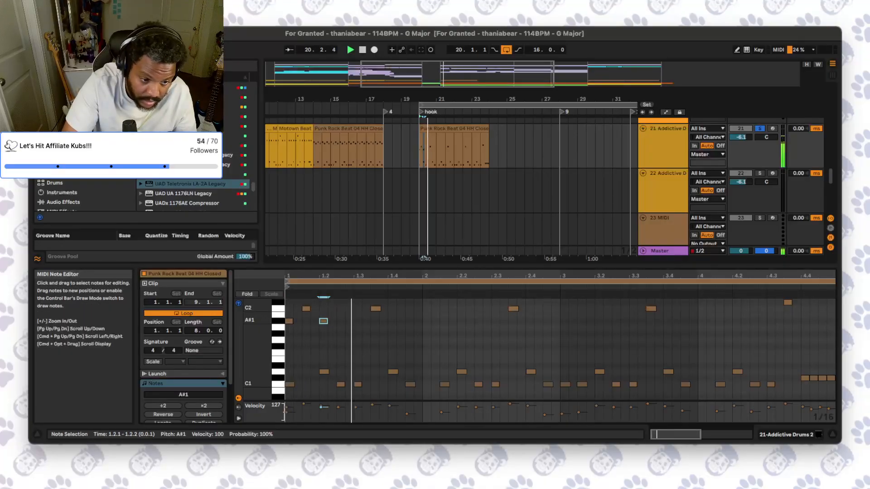
key("space")
key("space")
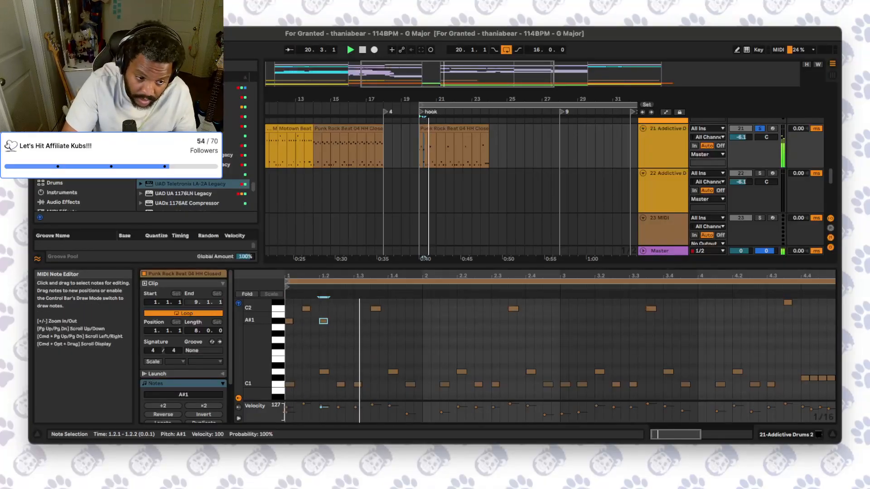
key("space")
key("space")
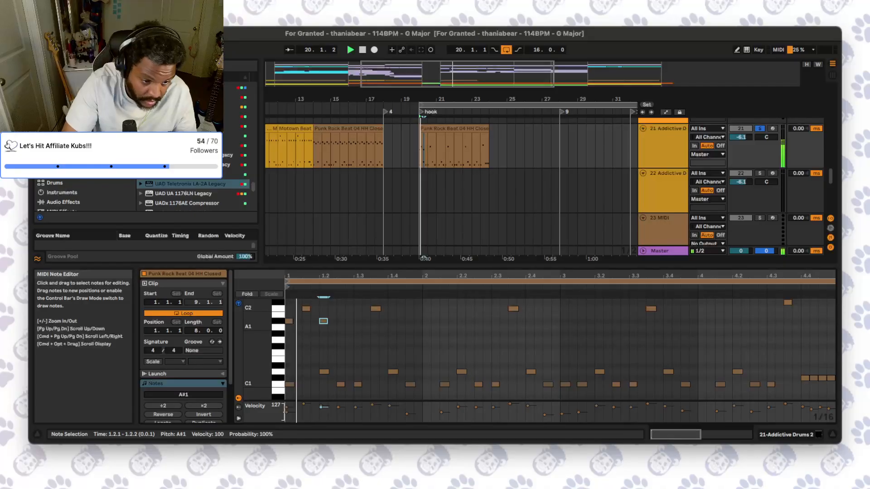
- Try an additional A#1 note at 1.3.1 and audition the pattern from the hook's start
double_click(358, 321)
key("space")
key("space")
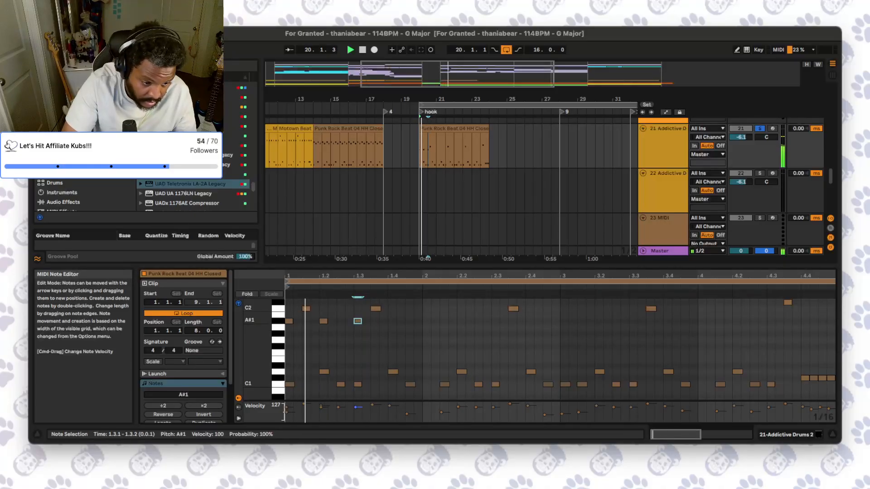
key("space")
key("space")
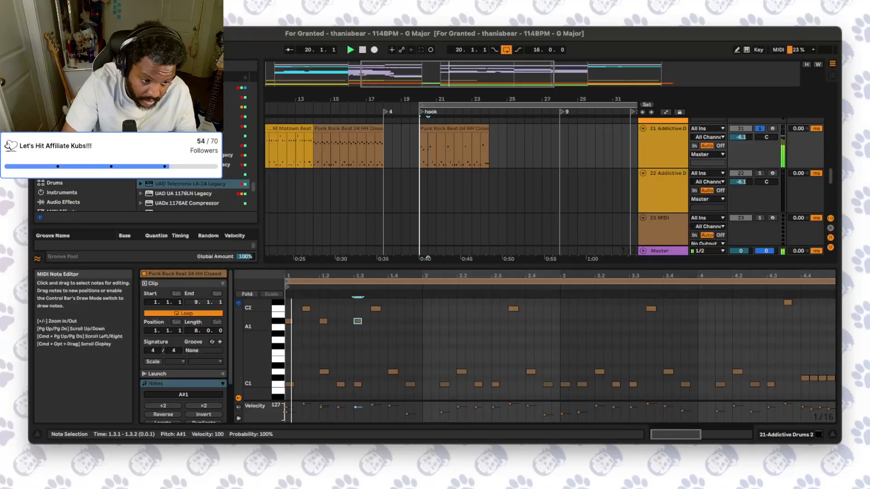
- Delete the A#1 note at 1.2.1, then try moving the A#1 note from 1.3.1 back to 1.2.1
double_click(323, 321)
key("space")
key("space")
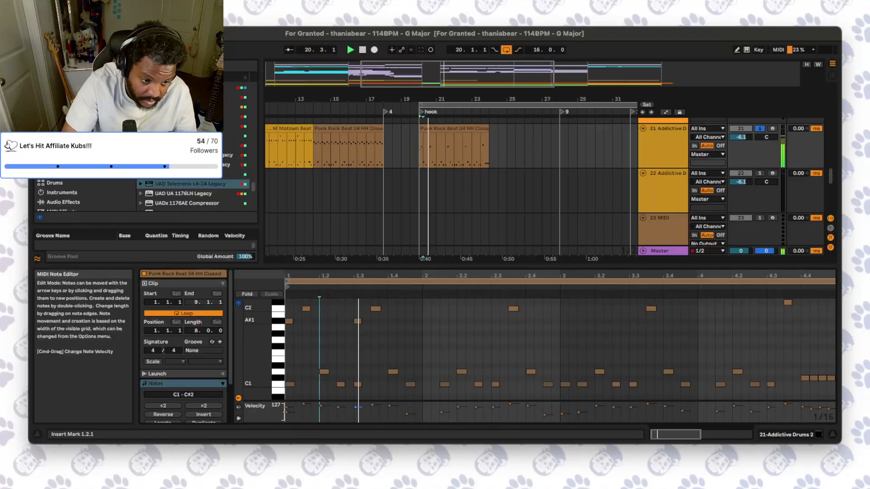
key("Left")
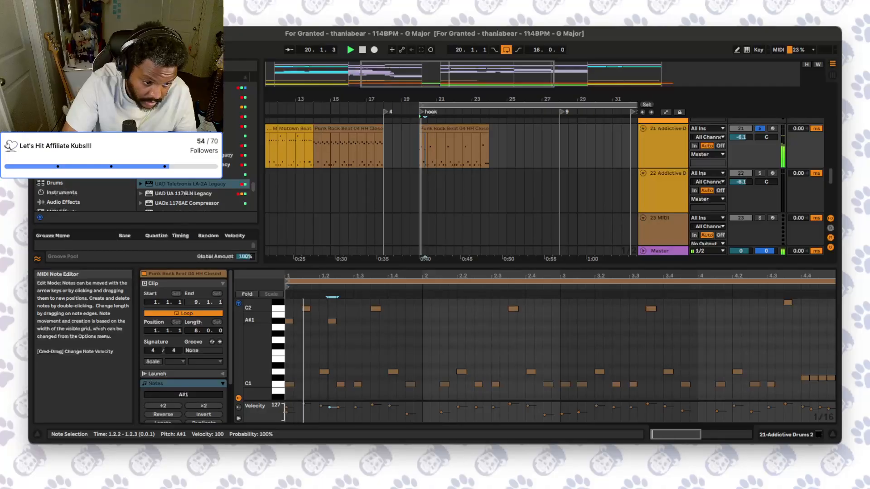
key("Left")
key("Left")
key("space")
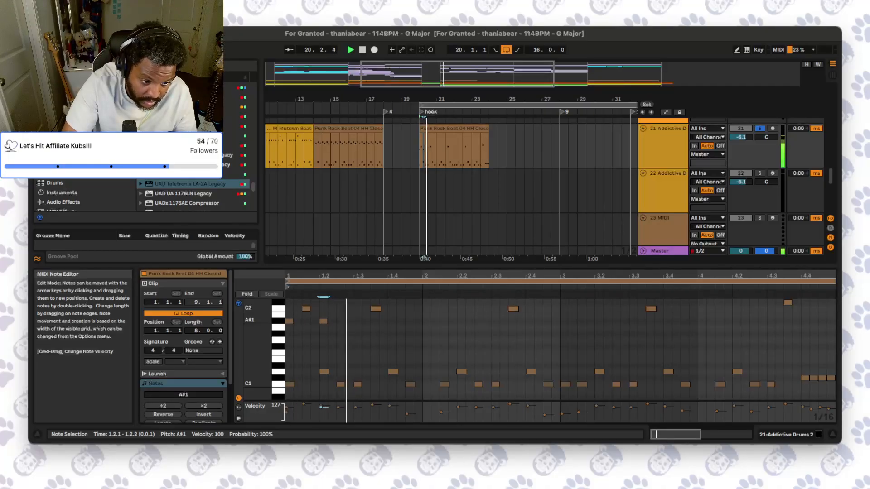
- Delete the A#1 notes at 1.2.1 and 1.1.1 and audition the drum pattern without them
key("Delete")
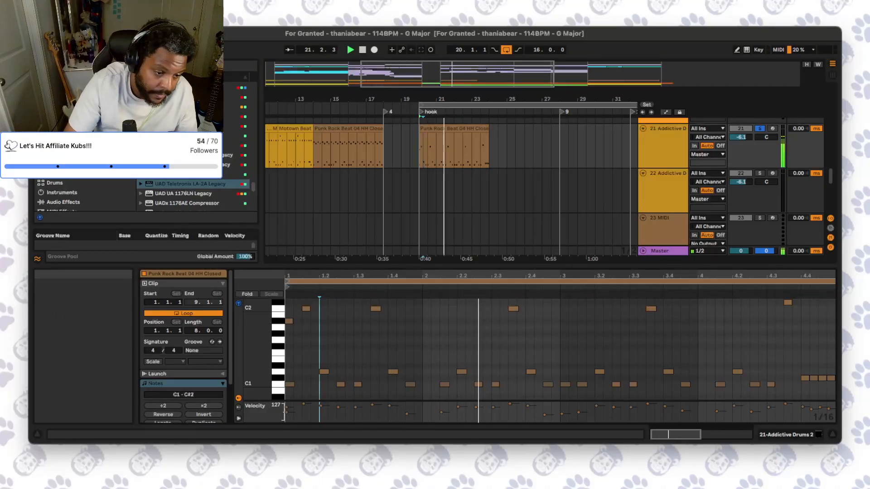
left_click(288, 321)
key("Delete")
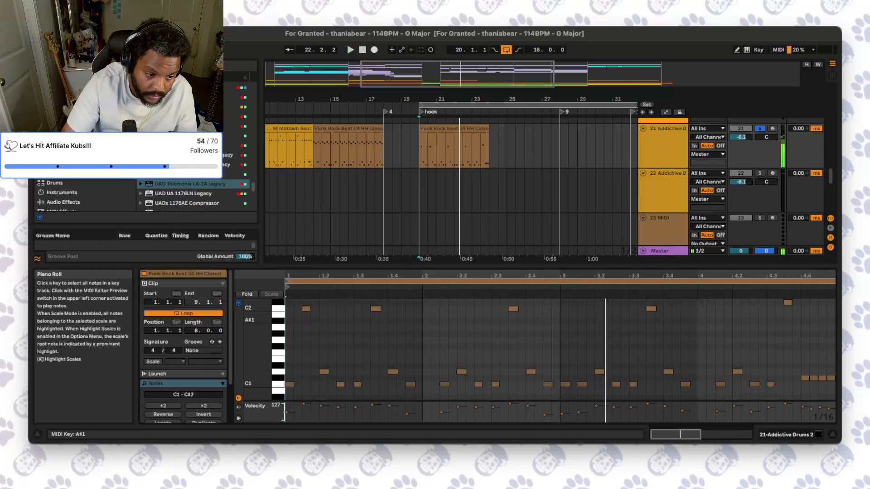
key("space")
key("space")
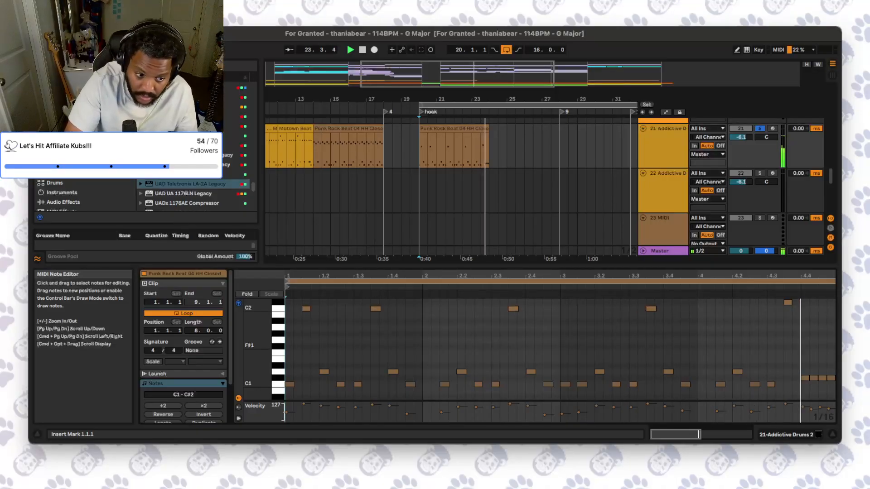
key("space")
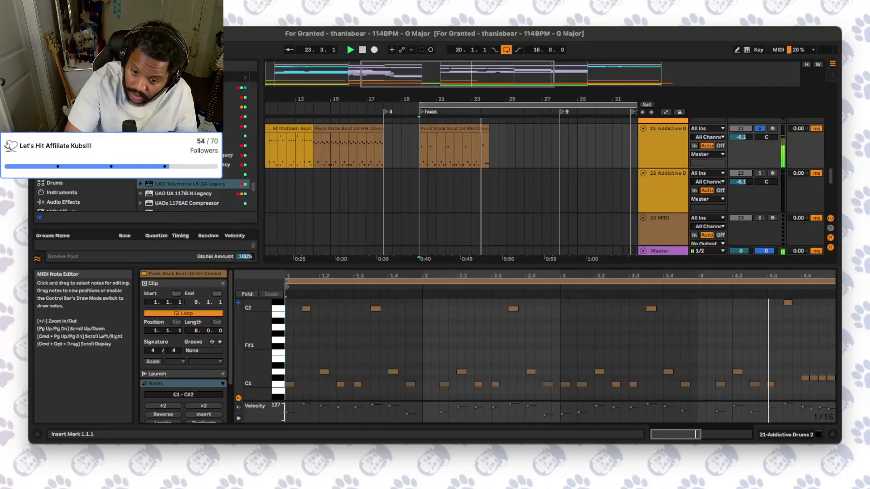
- Duplicate the four-bar hook drum clip from bar 20 directly after itself at bar 24 and stop playback
scroll(453, 186, "up", 2)
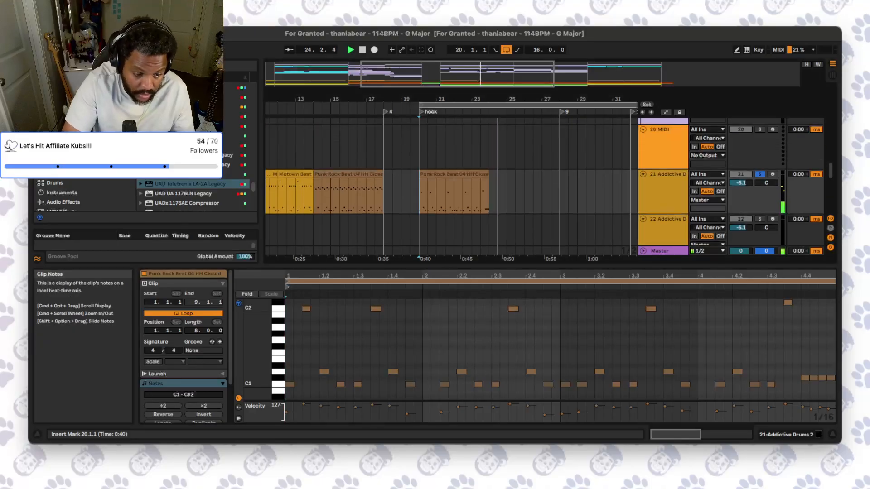
left_click(453, 175)
key("super+d")
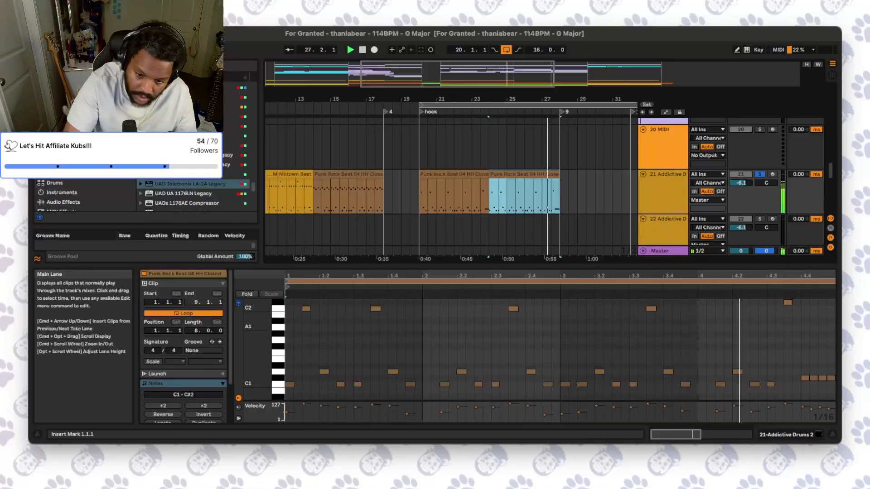
left_click(698, 352)
key("space")
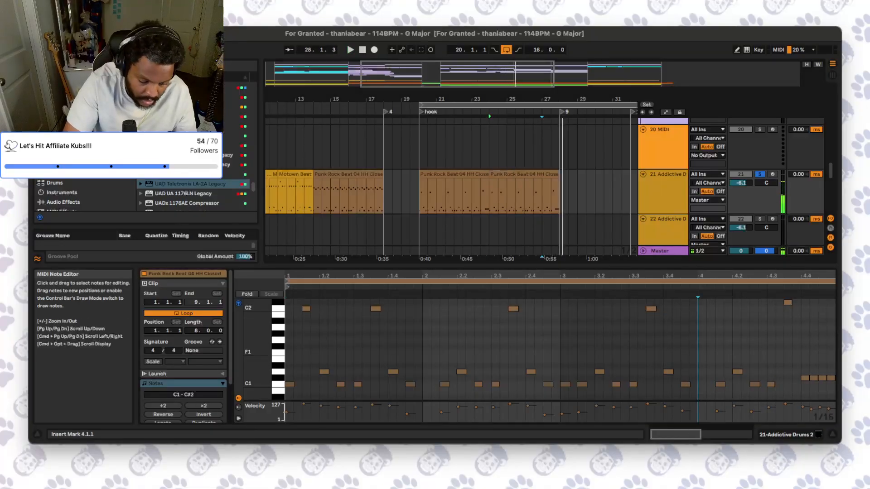
- Audition the end of the repeated hook drum pattern, including playback from bar 28 against the recorded guide track
key("space")
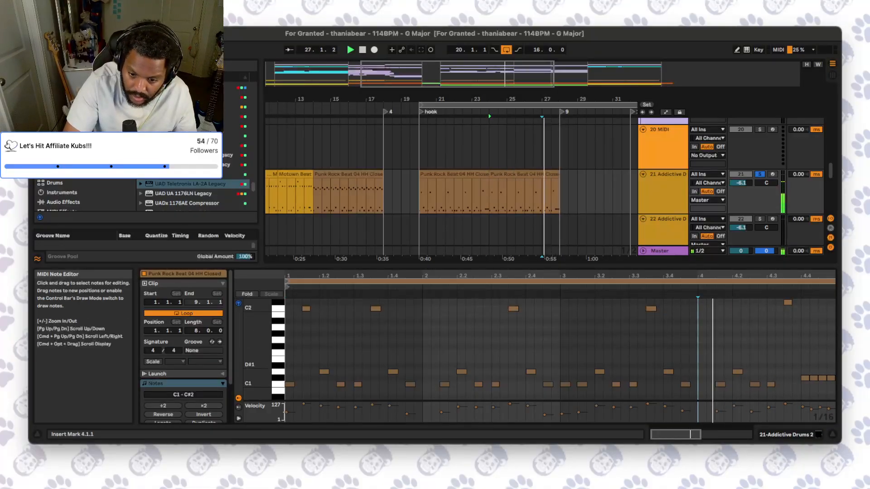
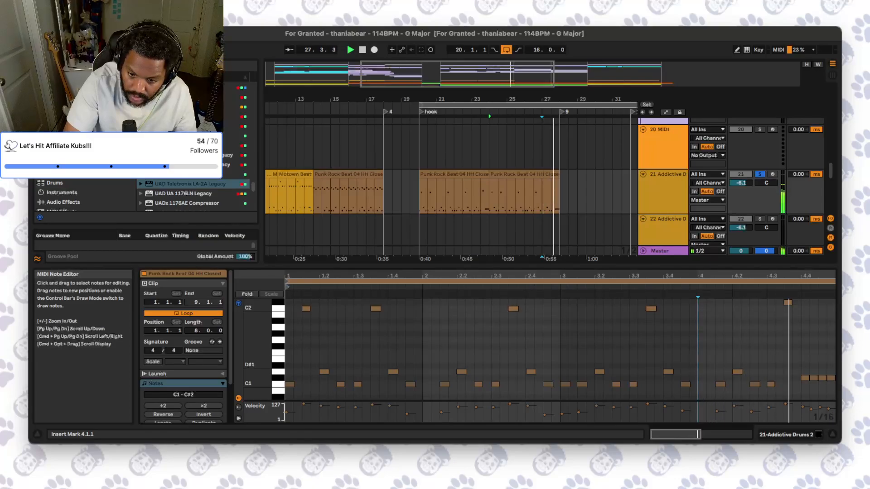
scroll(453, 181, "down", 3)
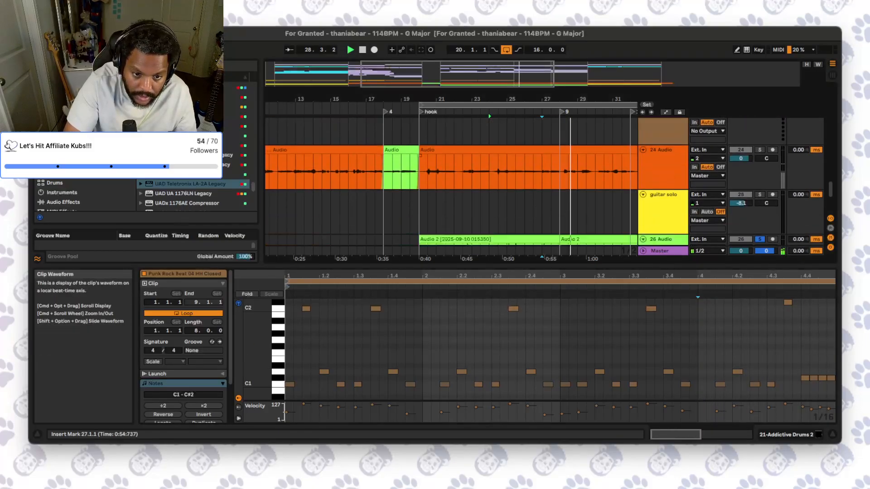
scroll(521, 181, "down", 2)
left_click(561, 217)
key("space")
key("space")
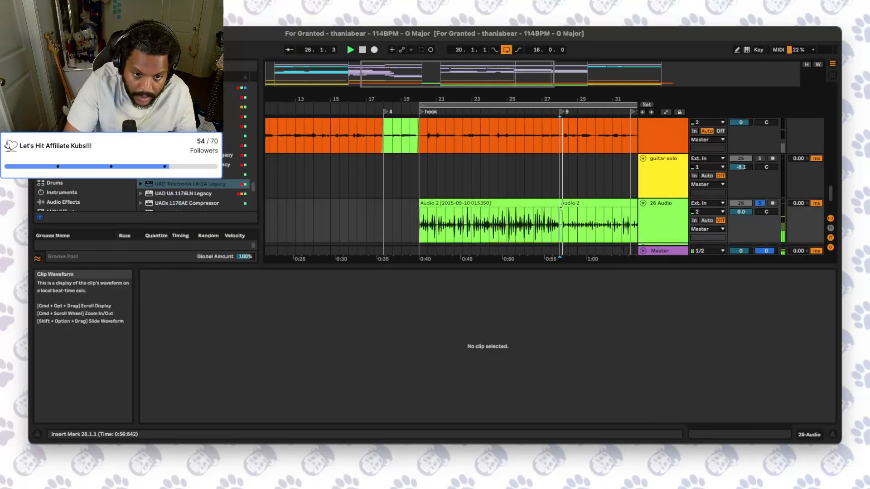
scroll(498, 218, "up", 5)
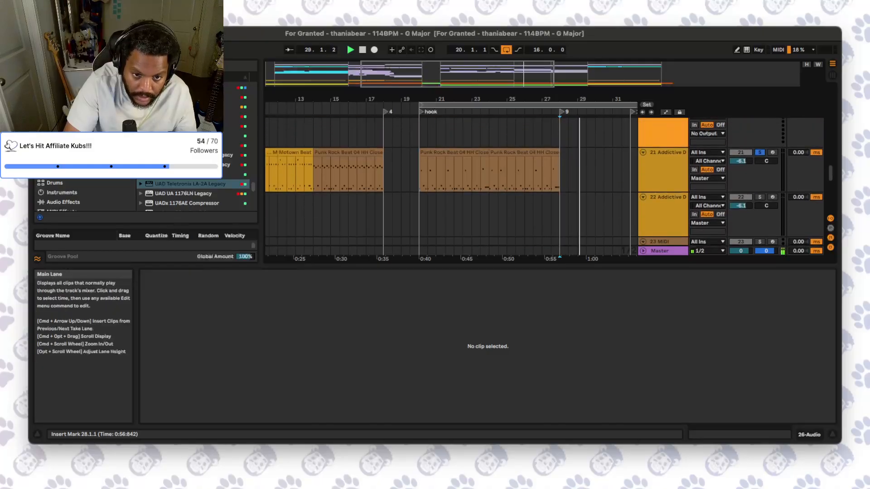
- Copy the four-bar hook drum clip from bar 20 and paste it at bar 32, directly before the interlude
left_click_drag(558, 175, 630, 174)
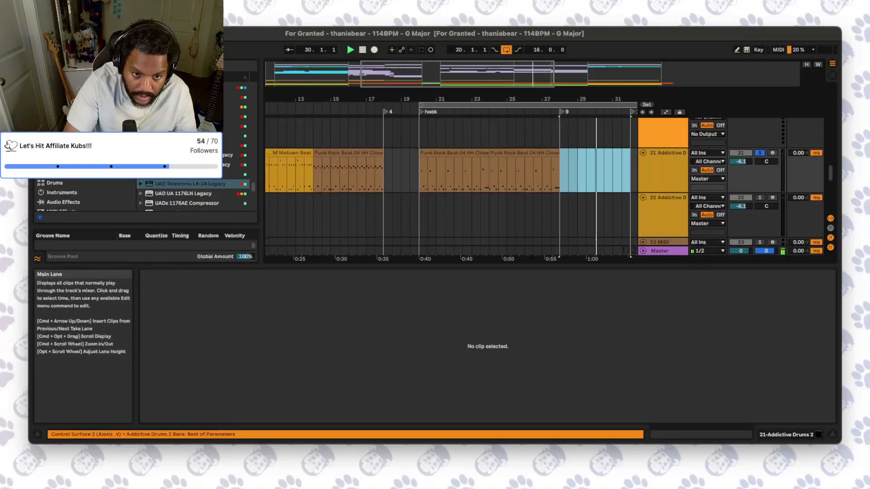
left_click_drag(559, 175, 420, 175)
left_click(420, 174)
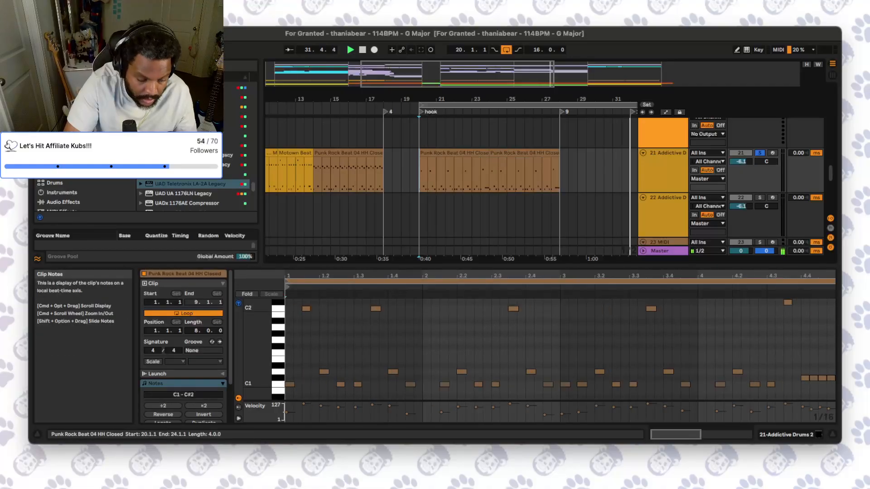
left_click(437, 153)
scroll(451, 182, "right", 5)
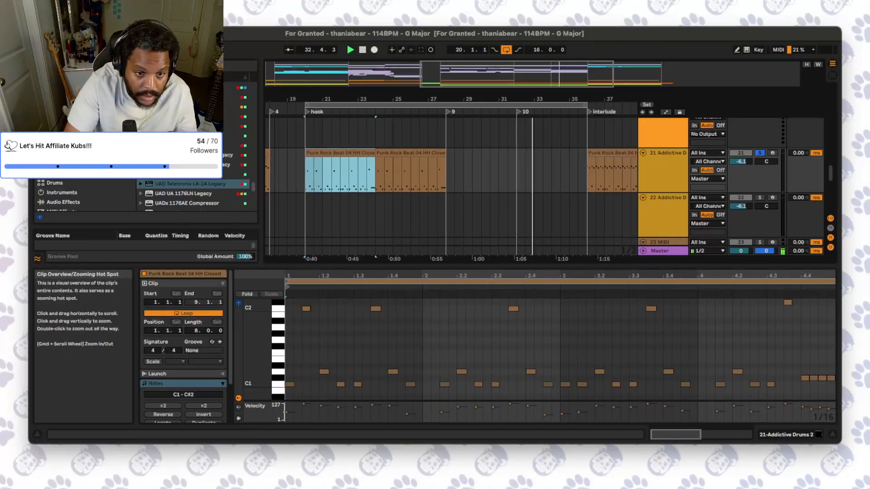
scroll(498, 177, "right", 1)
left_click(505, 174)
key("super+v")
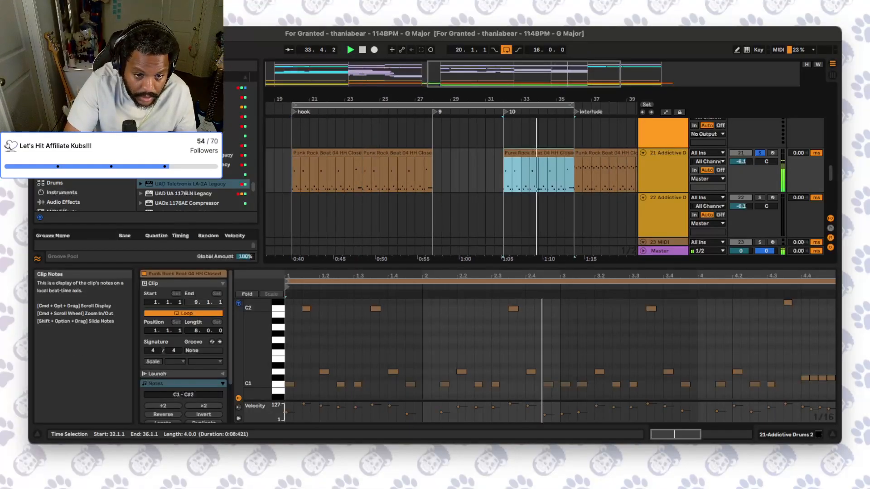
- Audition the drum clip from bar 32 and stop playback in its second bar
left_click(494, 174)
left_click(504, 175)
key("space")
key("space")
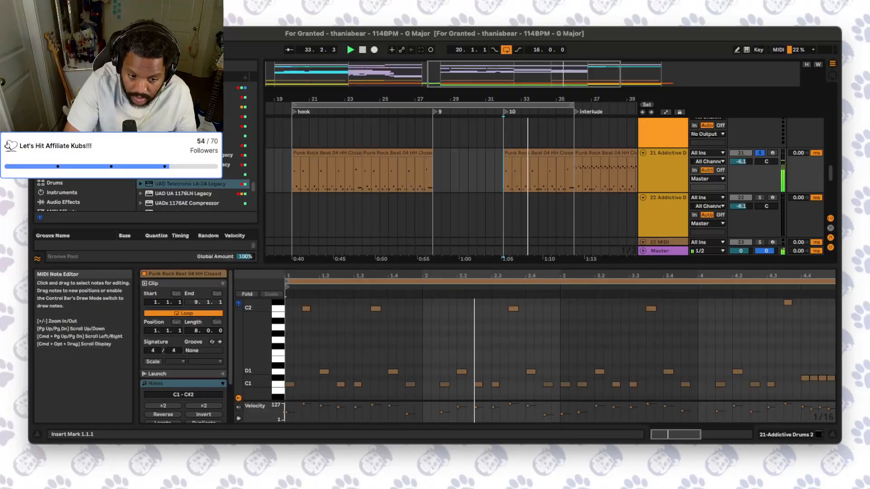
key("space")
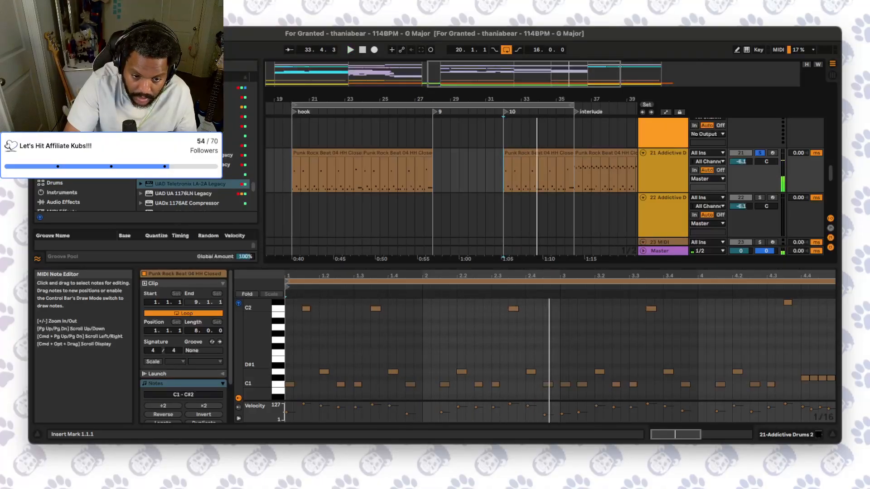
- Add a C2 note at 2.3.4 and D1 notes at 2.4.2 and 2.4.4 in the bar-32 drum clip, and start playback
left_click(513, 308)
double_click(521, 309)
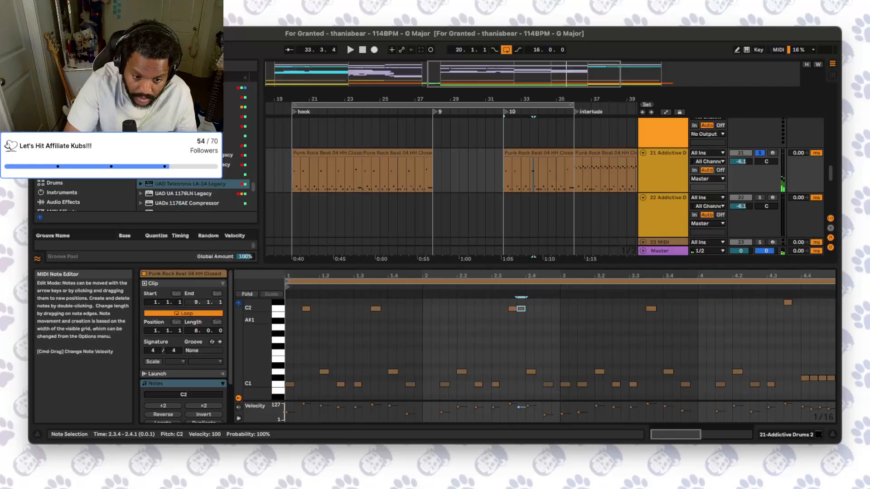
double_click(539, 372)
left_click(548, 385)
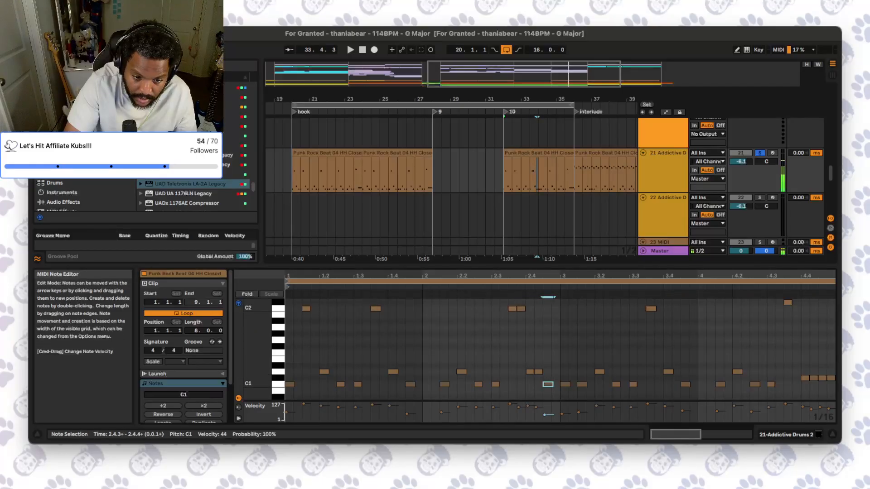
double_click(557, 371)
key("space")
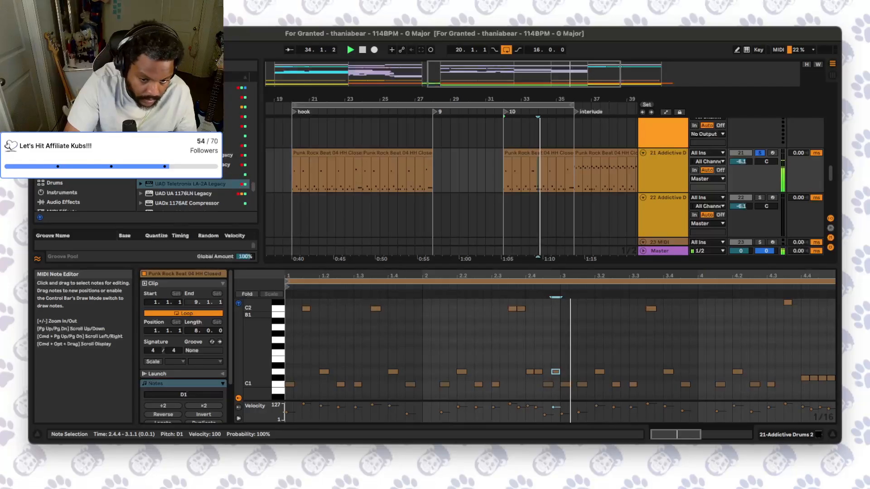
- Add a D1 note at 3.2.2 in the bar-32 drum clip and audition it from 3.1.1
left_click(561, 339)
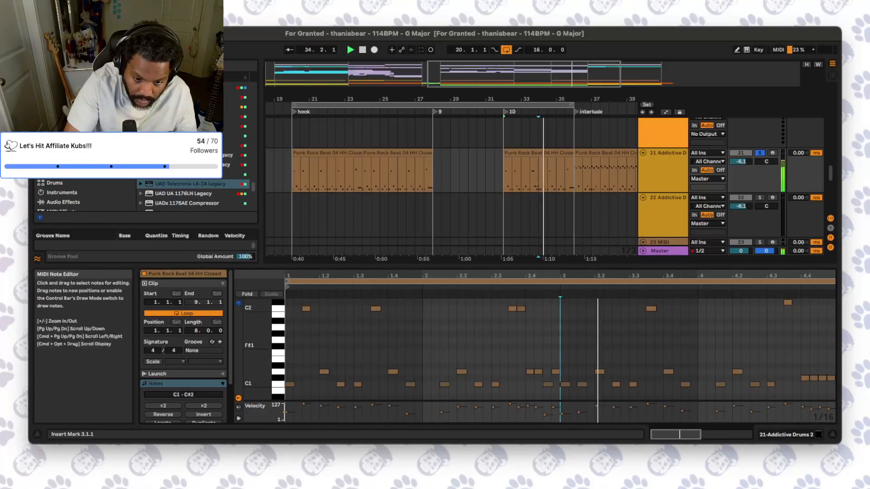
double_click(608, 372)
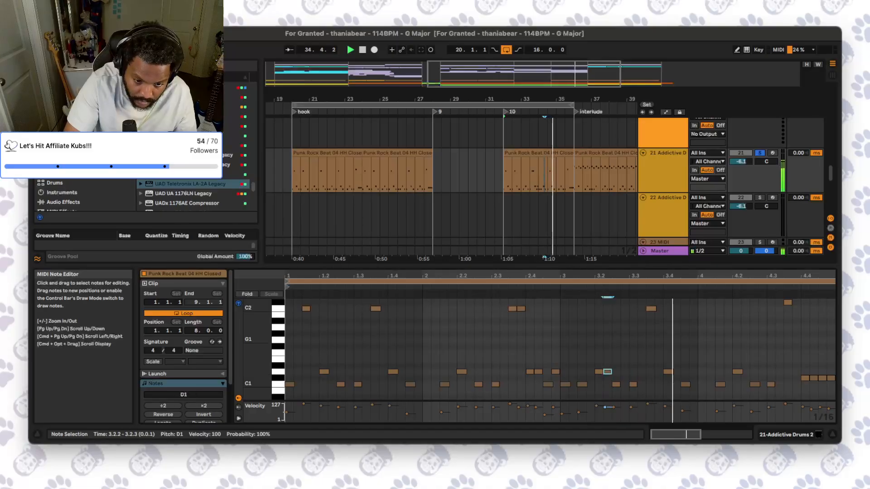
left_click(560, 340)
key("space")
key("space")
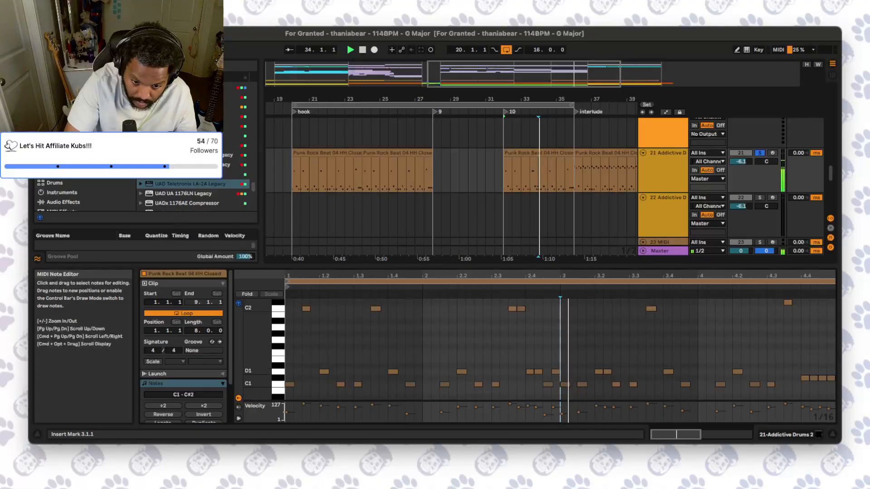
- Add a C1 note at 3.2.4 and audition the clip repeatedly from 3.1.1
double_click(625, 384)
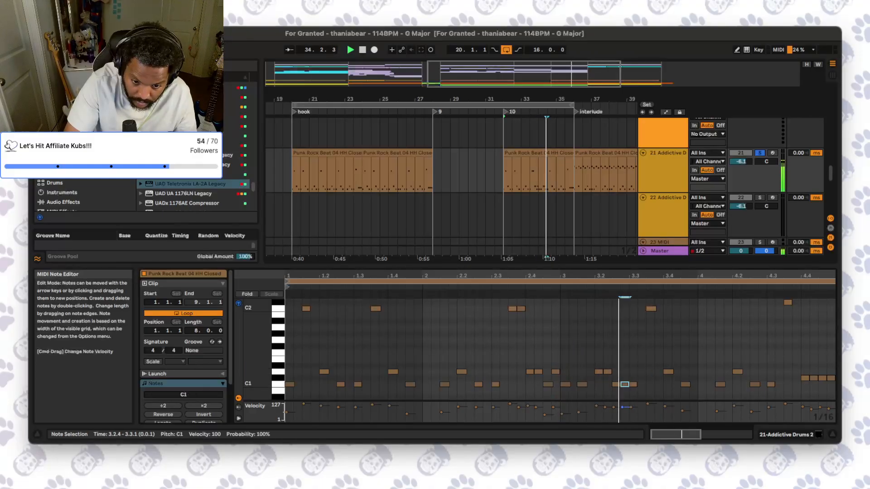
left_click(561, 358)
key("space")
key("space")
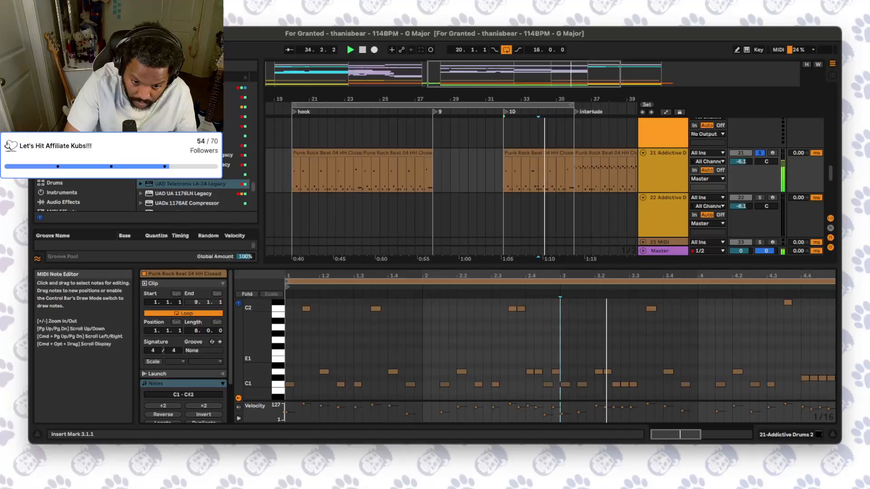
key("space")
key("space")
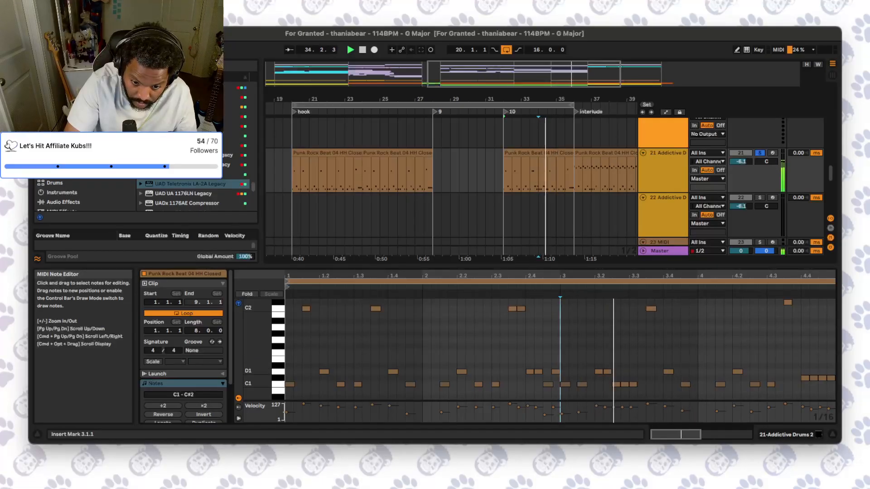
key("space")
key("space")
- Try an extra C1 note at 3.3.3 in the bar-32 drum clip, then delete it
double_click(650, 385)
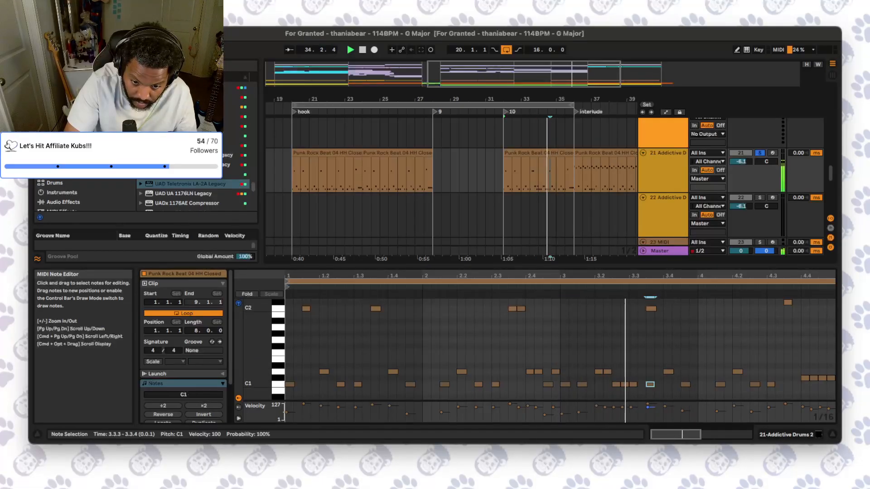
double_click(650, 385)
left_click(561, 352)
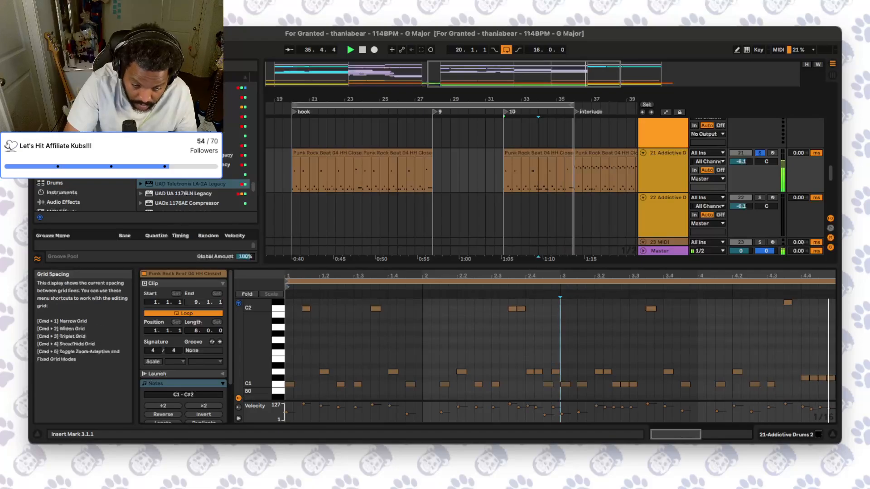
- Color the hook drum clips individually: yellow at bar 32, grey-brown at bar 20 and orange at bar 24
left_click(549, 153)
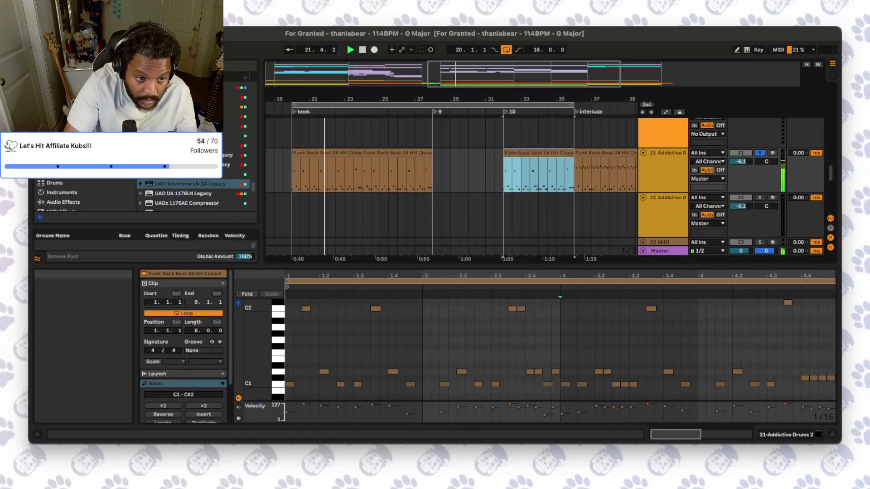
left_click(562, 190)
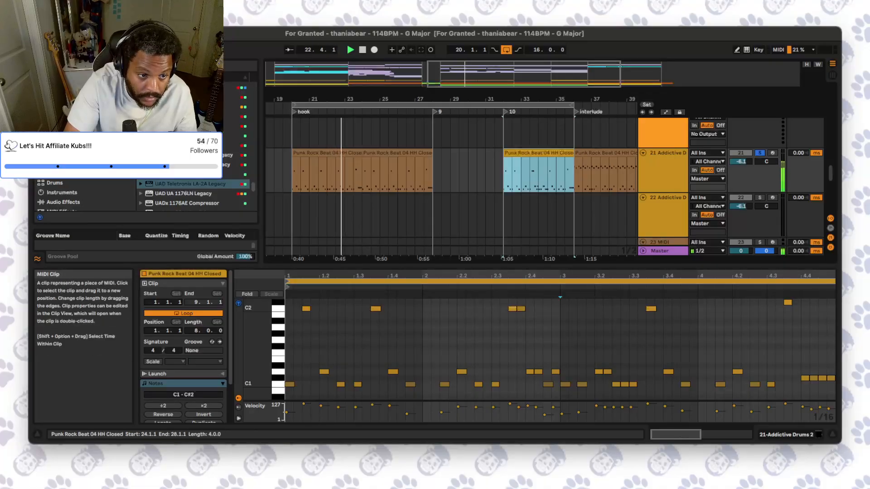
left_click(327, 153)
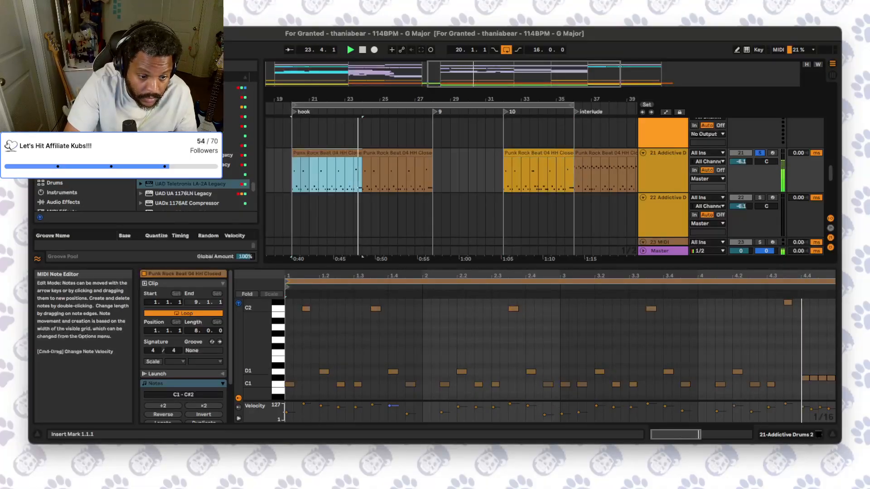
left_click(397, 153)
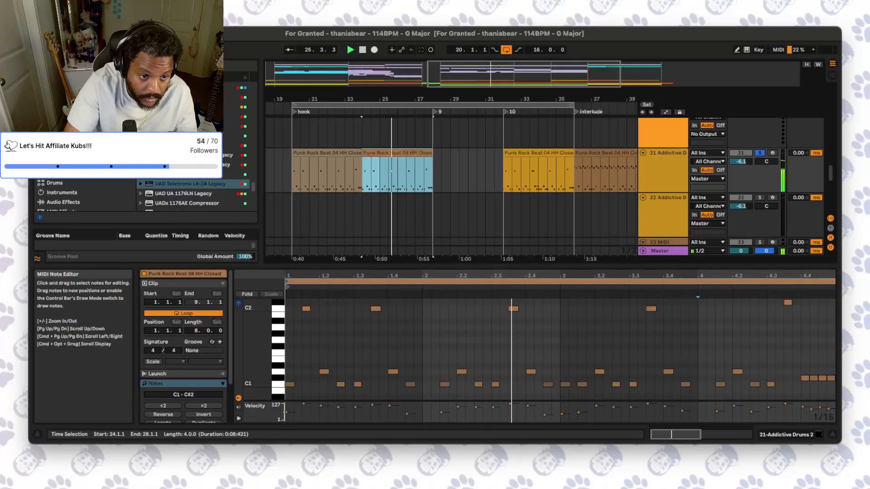
left_click(415, 132)
- Raise the volume of track 21, Addictive Drums, to -5.4 dB
key("minus")
scroll(416, 174, "left", 2)
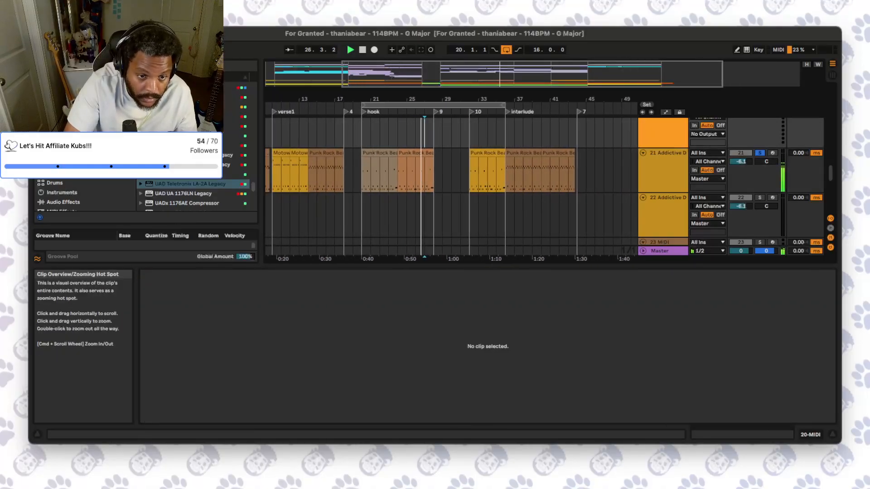
scroll(415, 174, "up", 1)
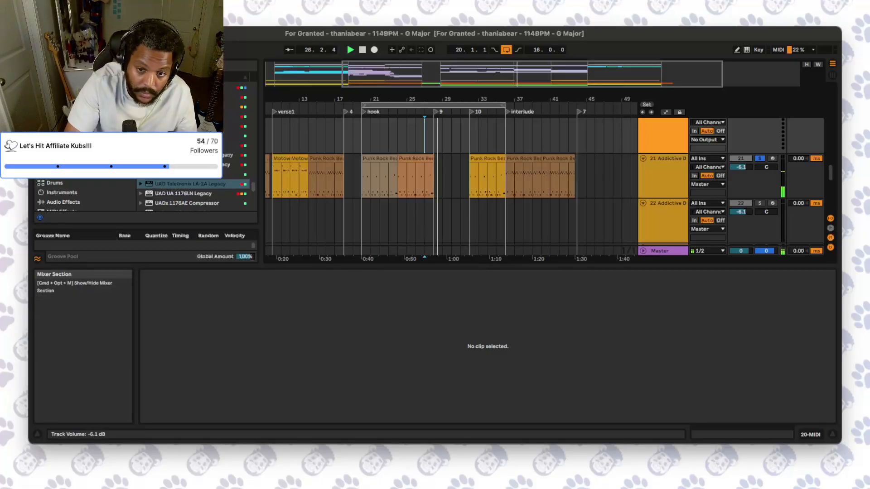
left_click_drag(741, 167, 741, 164)
- Paste the original four-bar hook drum clip into the empty gap from bar 28 to 32 and audition it
left_click(432, 179)
key("space")
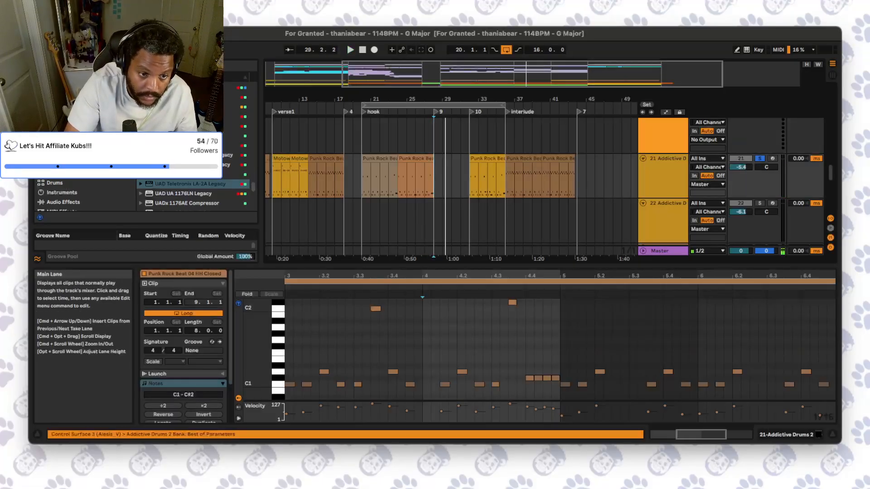
scroll(453, 186, "down", 1)
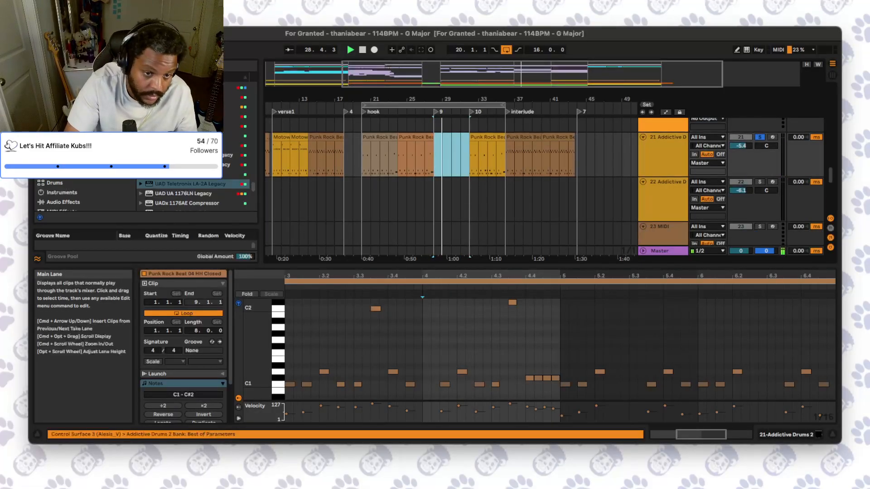
key("super+z")
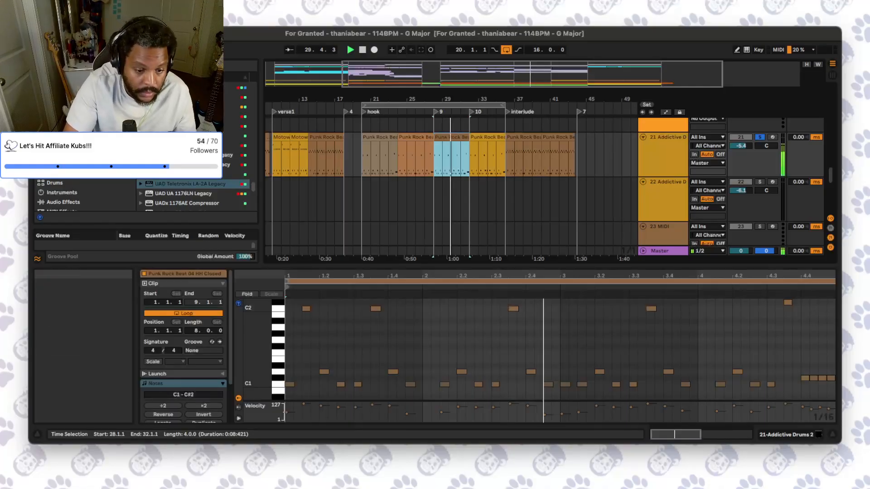
key("space")
key("space")
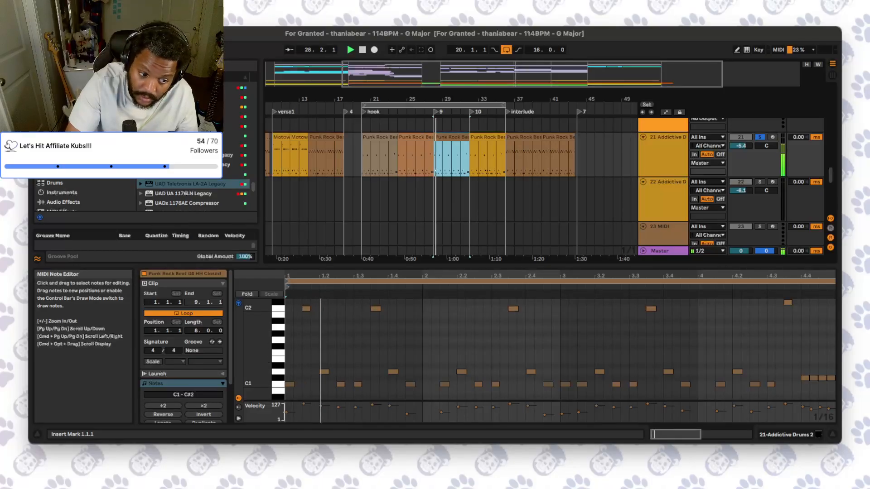
- Delete the C1 note at 1.3.1 in the bar-28 drum clip and audition it from bar 28
key("space")
key("space")
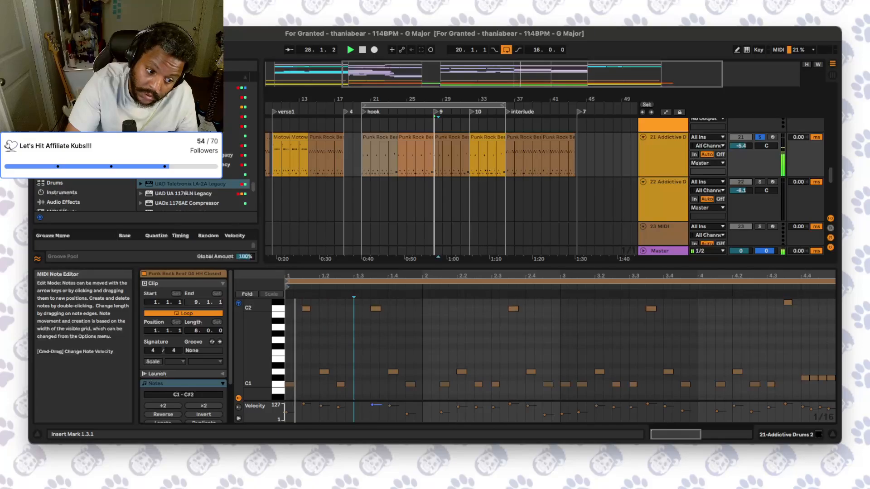
key("space")
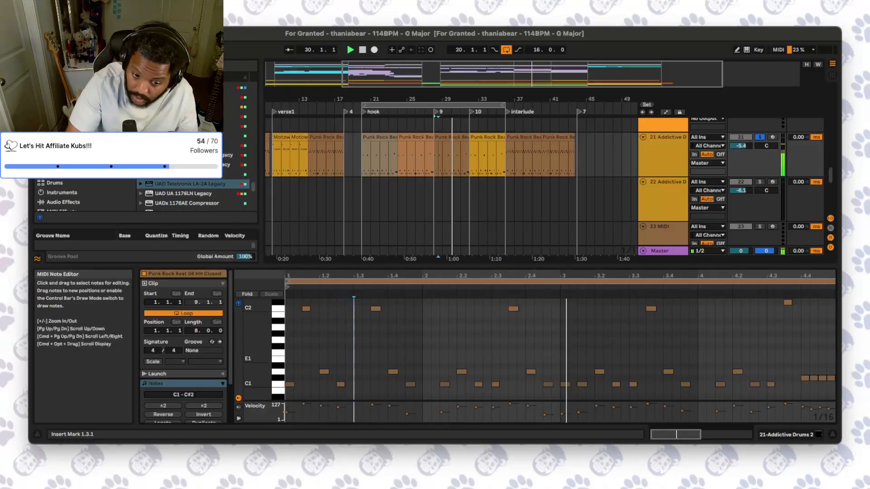
key("space")
key("space")
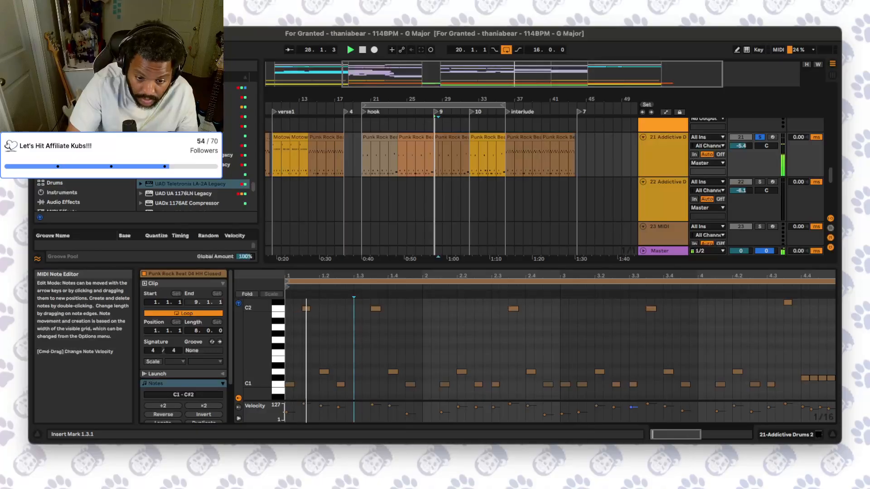
- Delete the C1 note at 3.3.1 in the bar-28 drum clip and audition it from bar 28
double_click(633, 385)
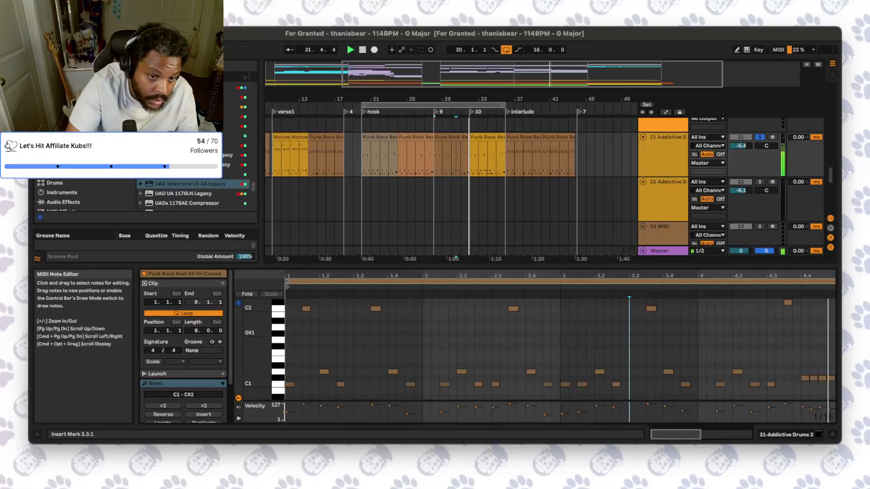
key("space")
key("space")
key("space")
key("space")
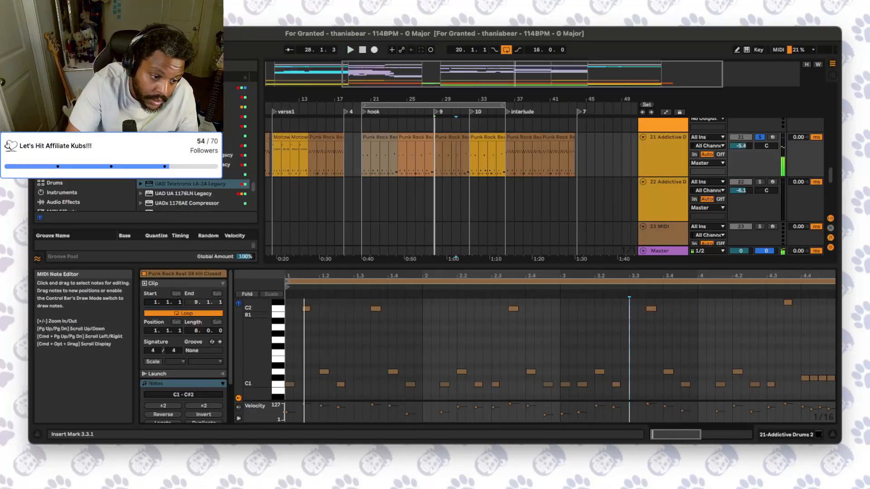
- Add A#1 notes on every beat from 1.1.1 to 2.2.1 in the bar-28 drum clip
double_click(290, 315)
key("space")
key("space")
key("space")
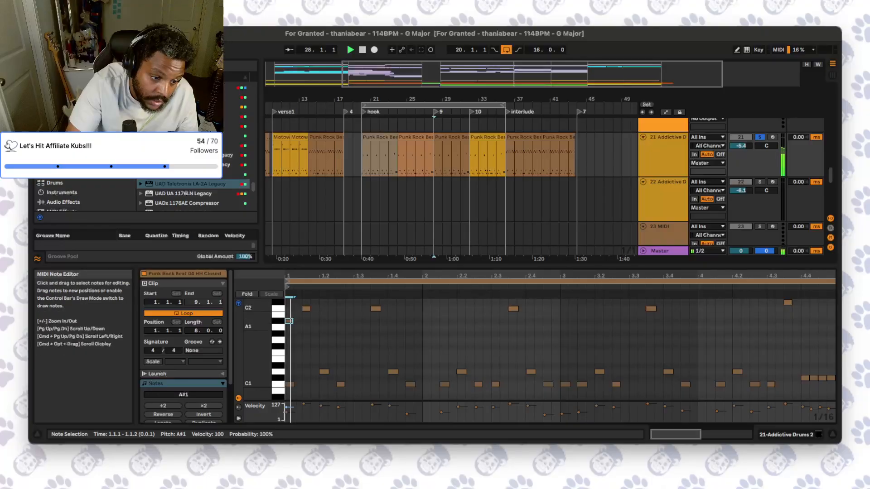
double_click(323, 321)
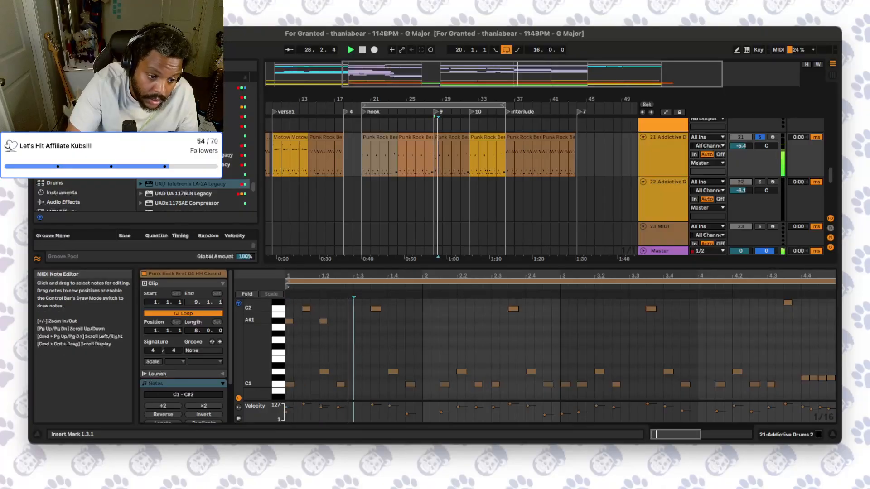
double_click(357, 321)
double_click(392, 321)
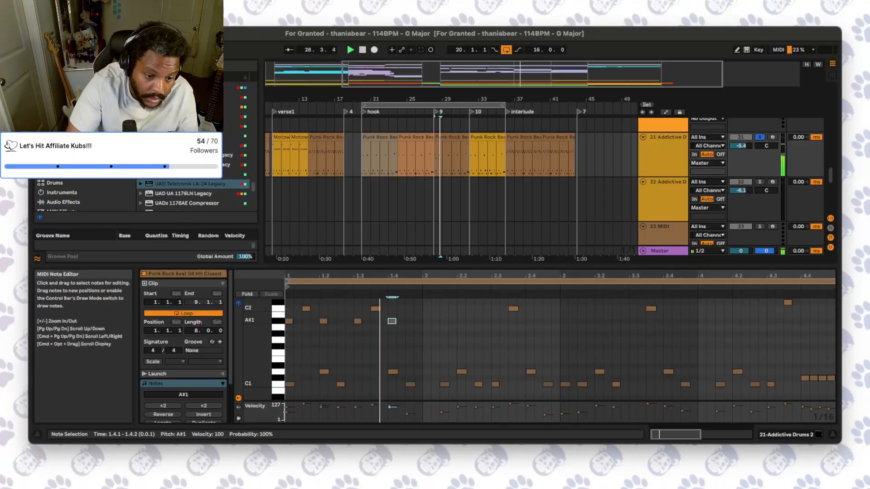
double_click(461, 321)
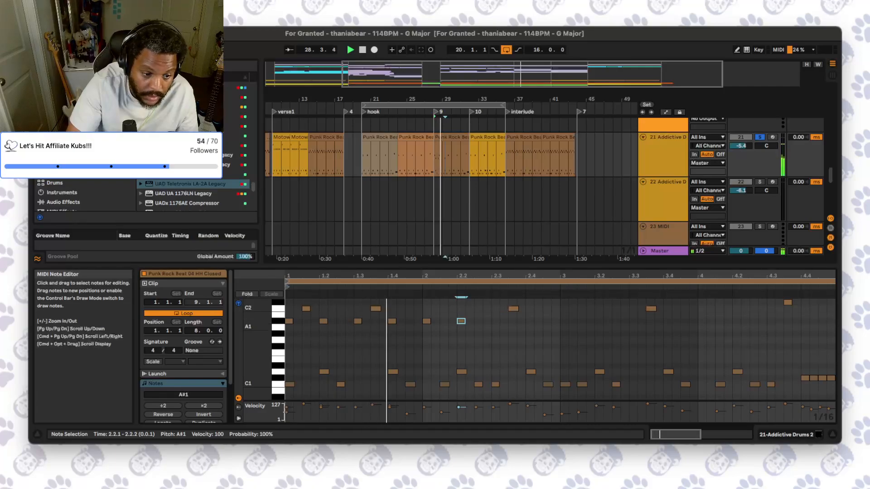
- Duplicate the first bar's four A#1 notes through the clip's fourth bar and delete the A#1 note at 4.4.1
left_click_drag(419, 327, 287, 320)
key("super+d")
key("super+d")
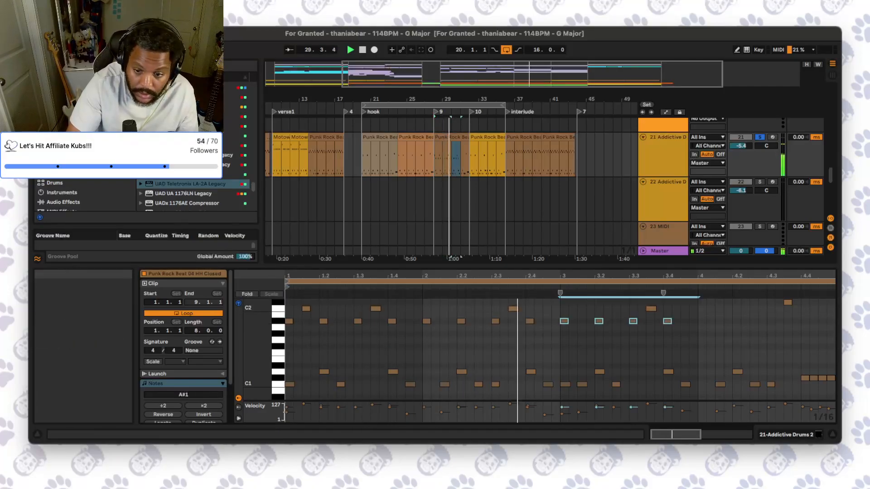
key("super+d")
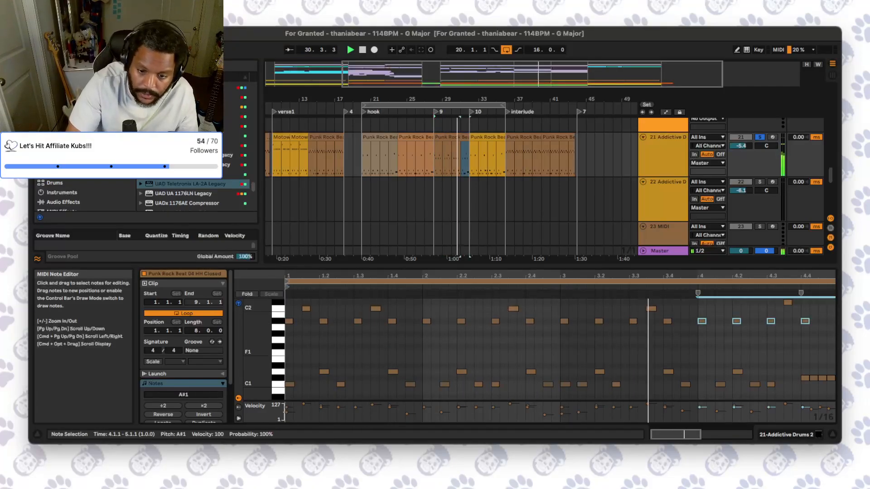
left_click_drag(819, 332, 792, 316)
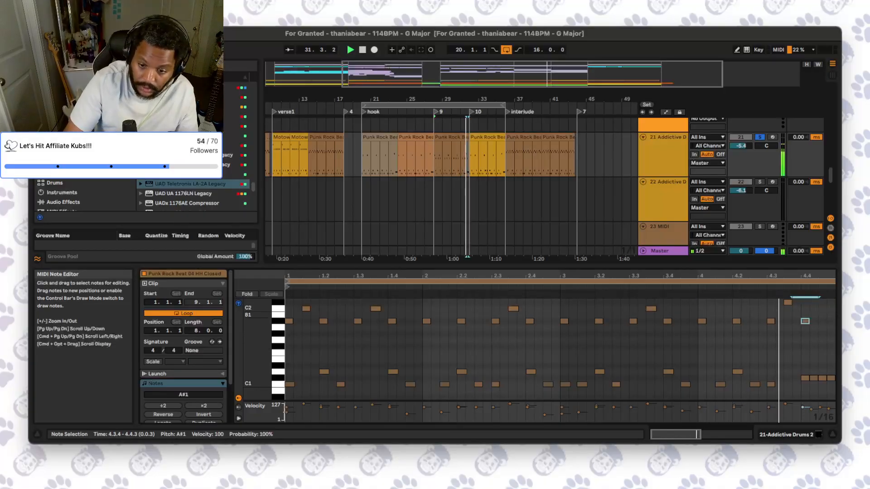
key("Delete")
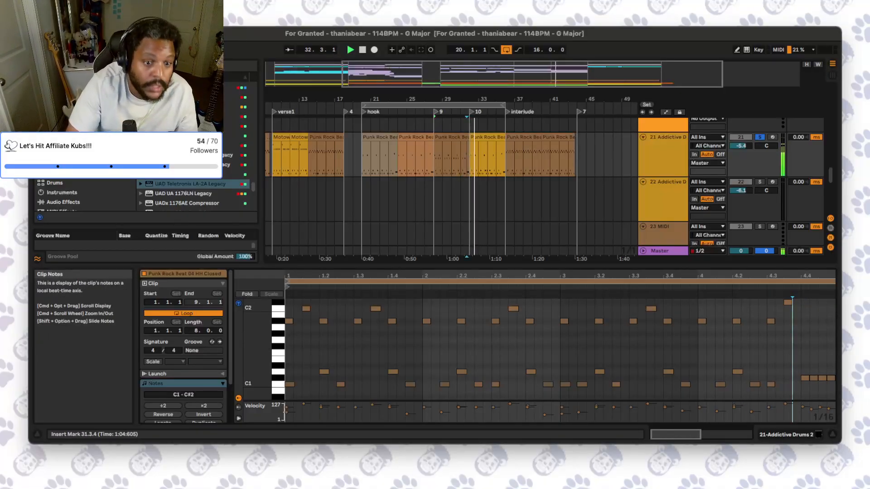
- Unsolo track 21, Addictive Drums, set its volume to 0 dB and audition the hook from bar 20
left_click(363, 159)
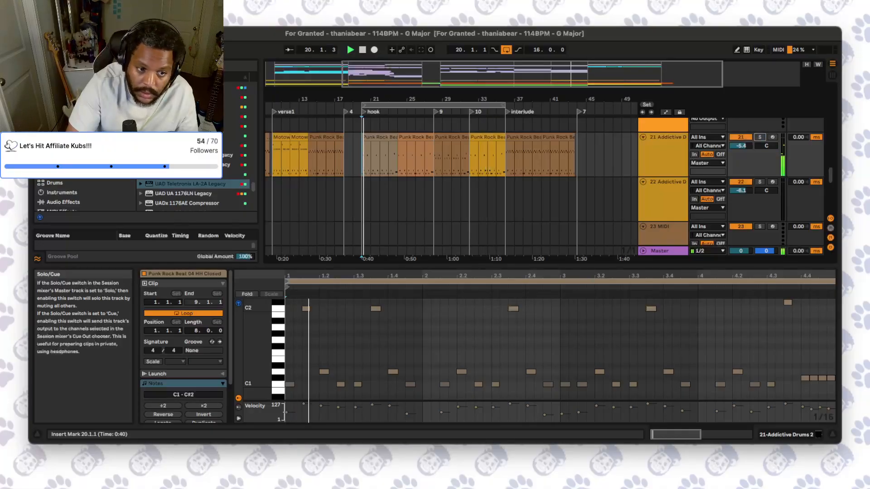
scroll(453, 185, "up", 10)
scroll(453, 186, "down", 15)
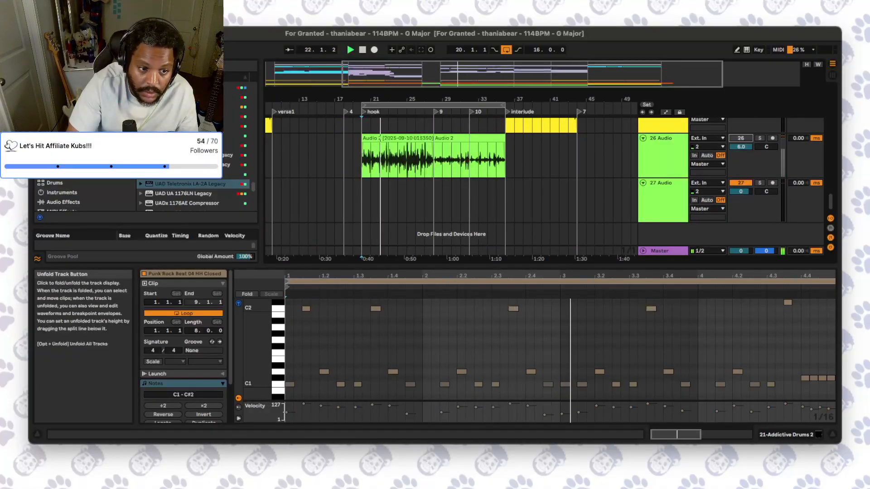
scroll(453, 186, "up", 3)
scroll(526, 186, "up", 8)
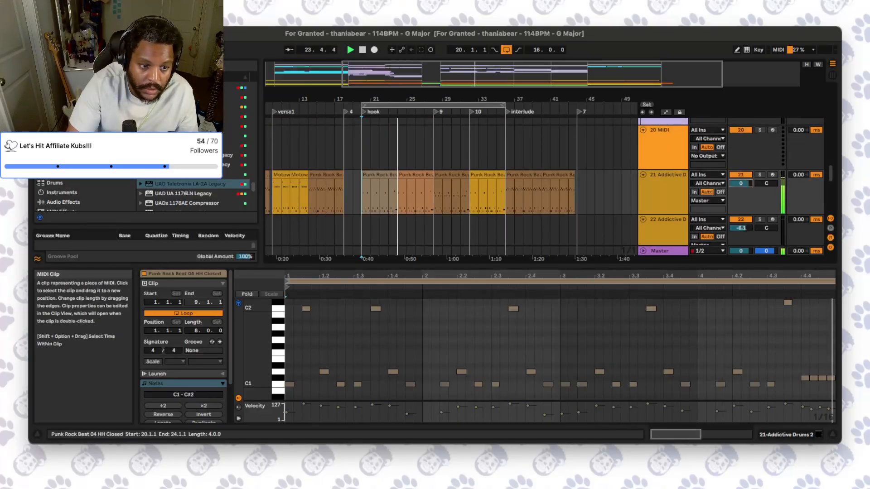
left_click(380, 175)
key("space")
key("space")
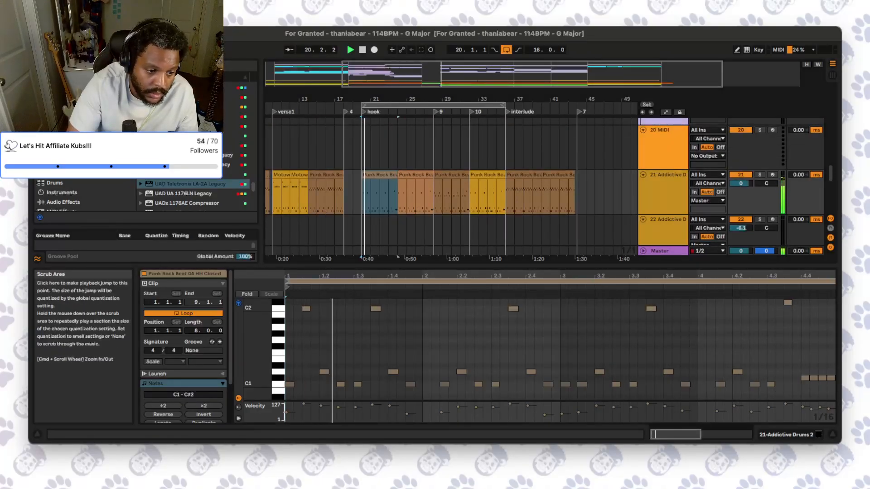
key("space")
key("space")
- Try adding C2 notes at 1.1.1 and 1.2.1 in the bar-20 drum clip, audition them and undo both
double_click(289, 309)
key("space")
key("space")
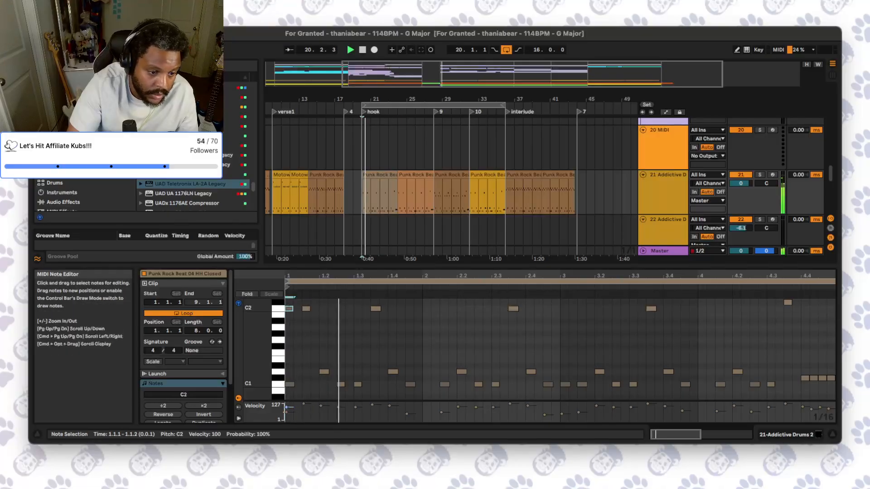
double_click(323, 309)
key("space")
key("space")
key("super+z")
key("super+z")
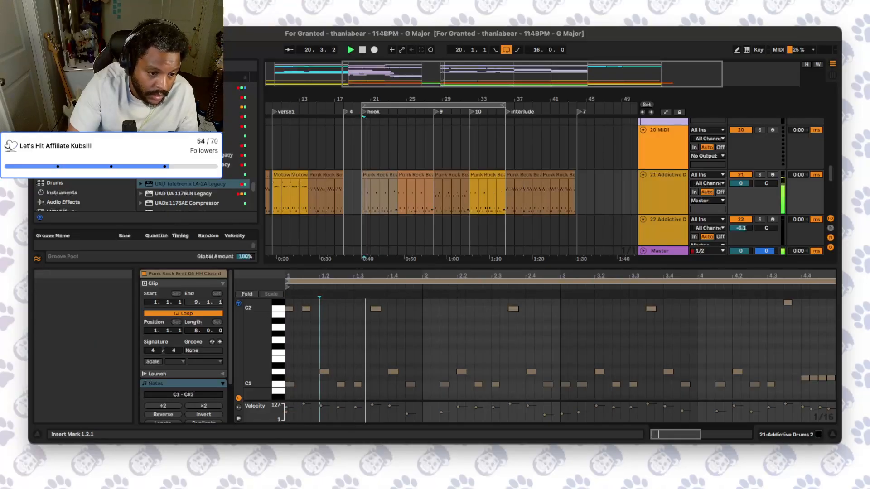
- Show the device chain of track 21, Addictive Drums
scroll(323, 309, "up", 2)
double_click(663, 193)
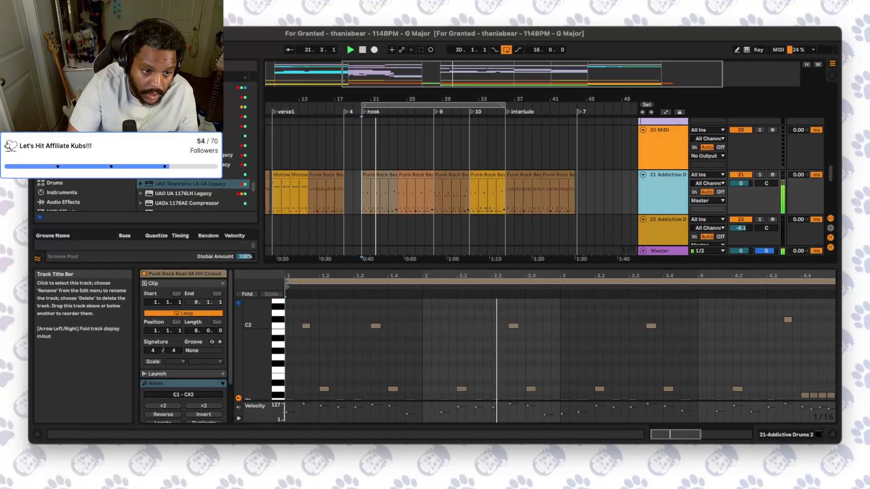
scroll(662, 192, "up", 10)
scroll(453, 204, "down", 6)
scroll(453, 213, "down", 3)
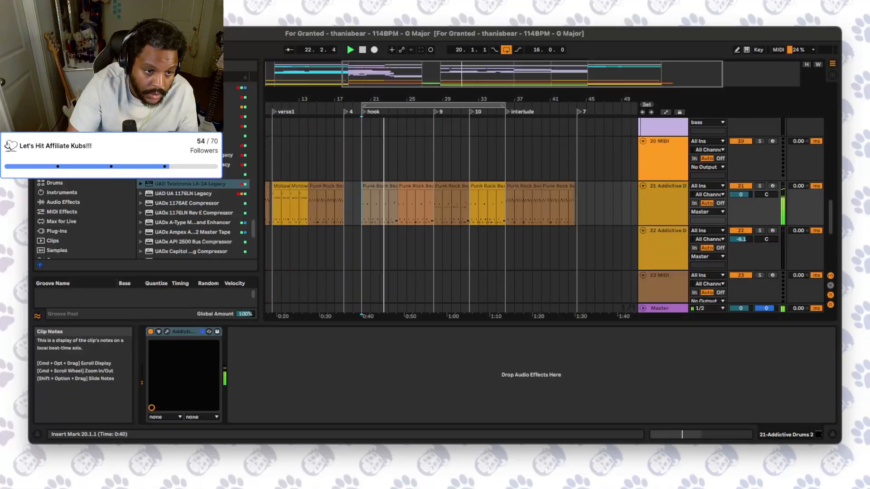
- Zoom the arrangement in around bar 20, reopen the bar-20 drum clip's notes and audition its opening bars
key("space")
key("space")
left_click_drag(440, 74, 446, 127)
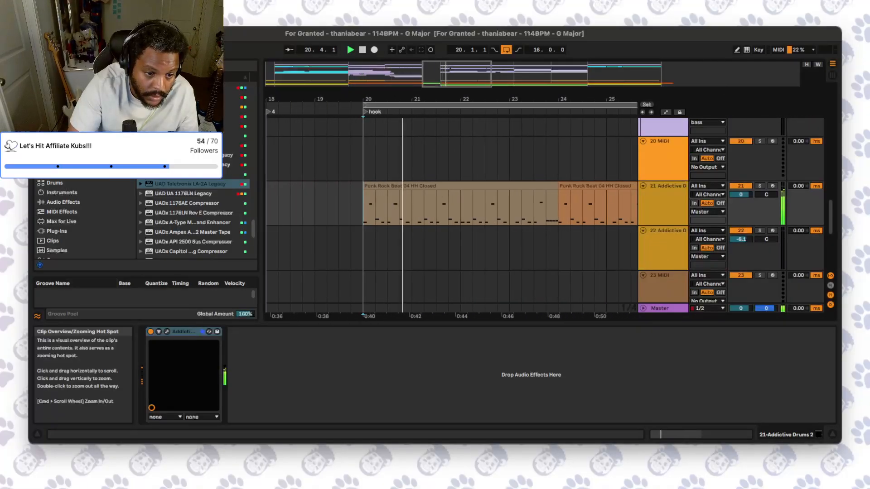
key("space")
key("space")
double_click(426, 186)
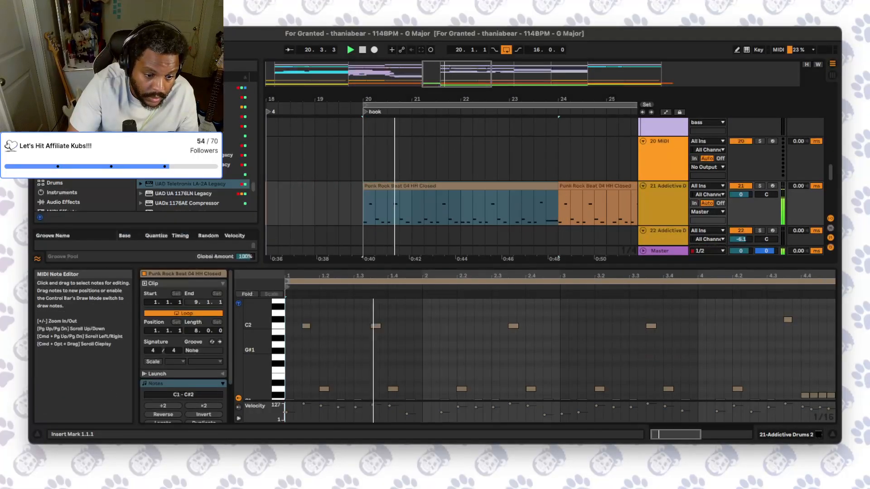
scroll(435, 357, "down", 4)
key("space")
key("space")
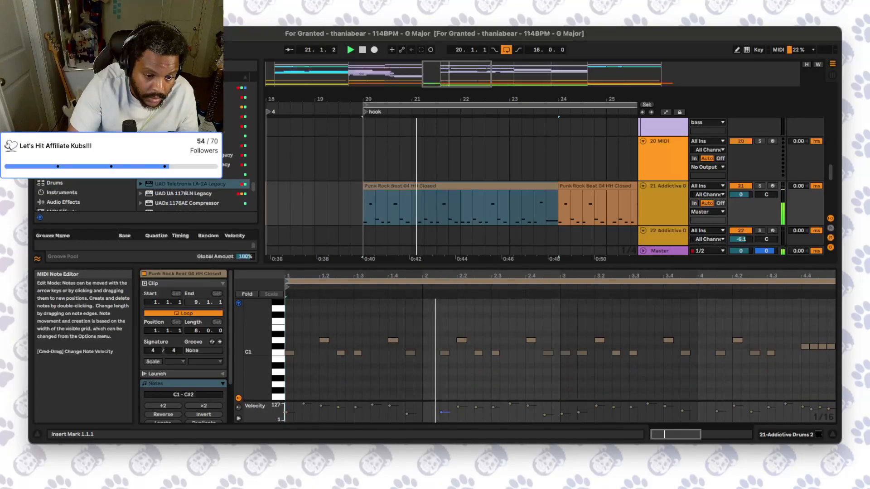
key("space")
key("space")
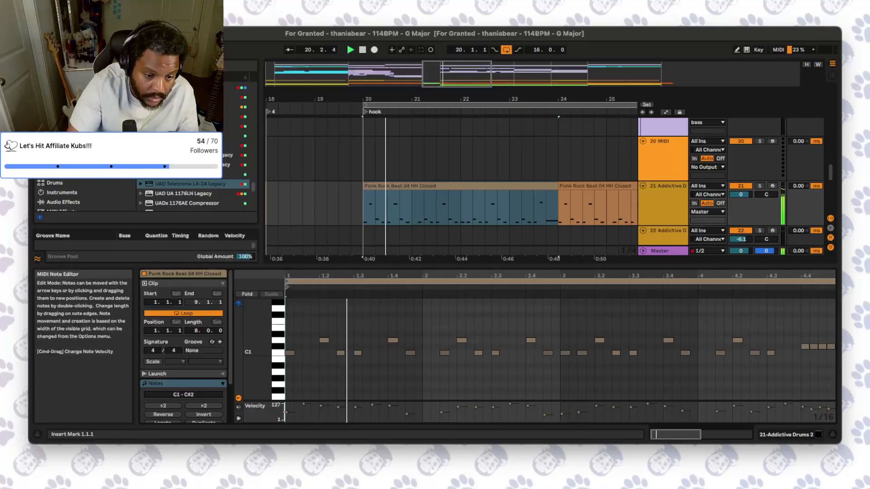
- Re-enter the C1 note at 2.1.3 in the bar-20 drum clip with a velocity of 100 and audition it
mouse_move(445, 353)
left_mouse_down()
mouse_move(434, 353)
mouse_move(444, 353)
left_mouse_up()
key("space")
key("space")
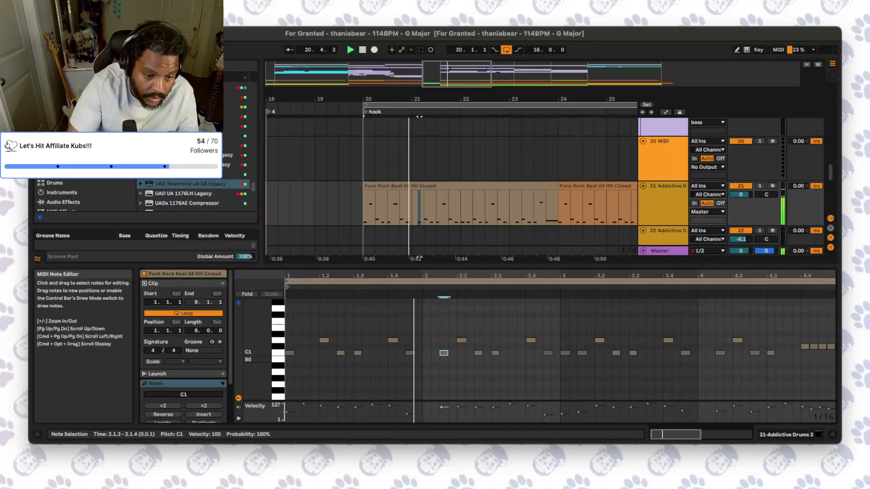
- Add a C1 note at 2.1.4 in the bar-20 drum clip and audition the clip repeatedly from bar 20
double_click(452, 353)
key("space")
key("space")
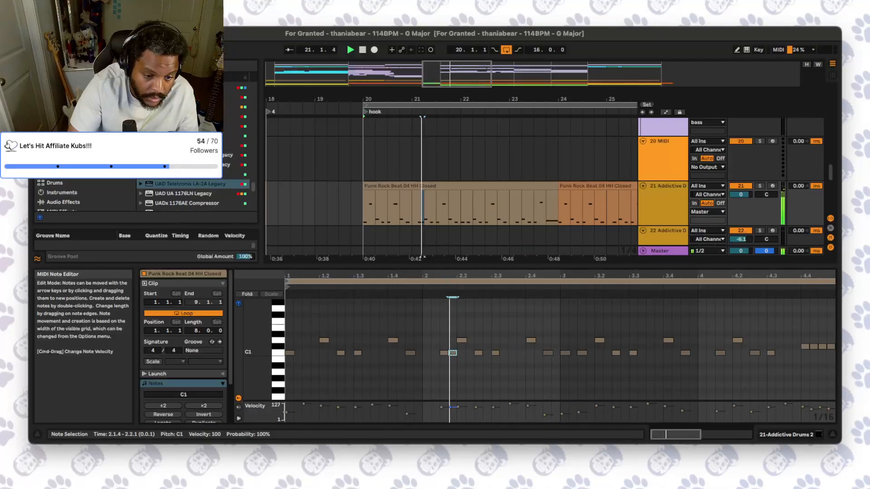
key("space")
key("space")
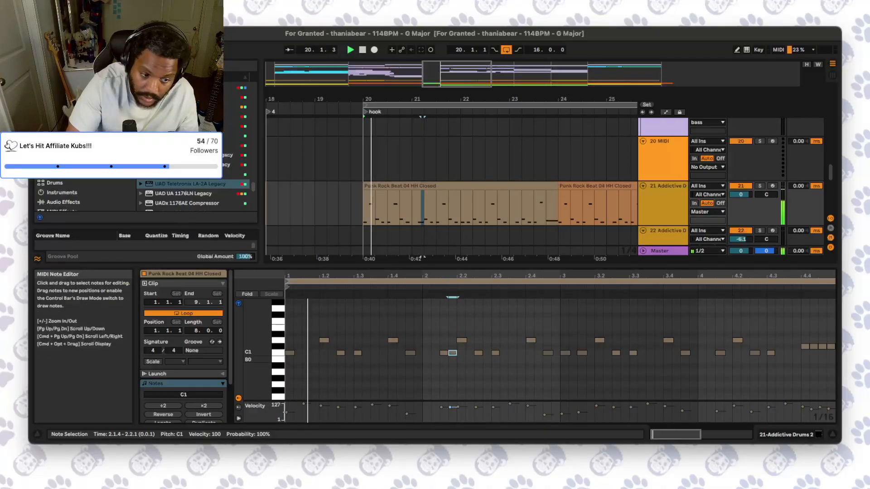
key("space")
key("space")
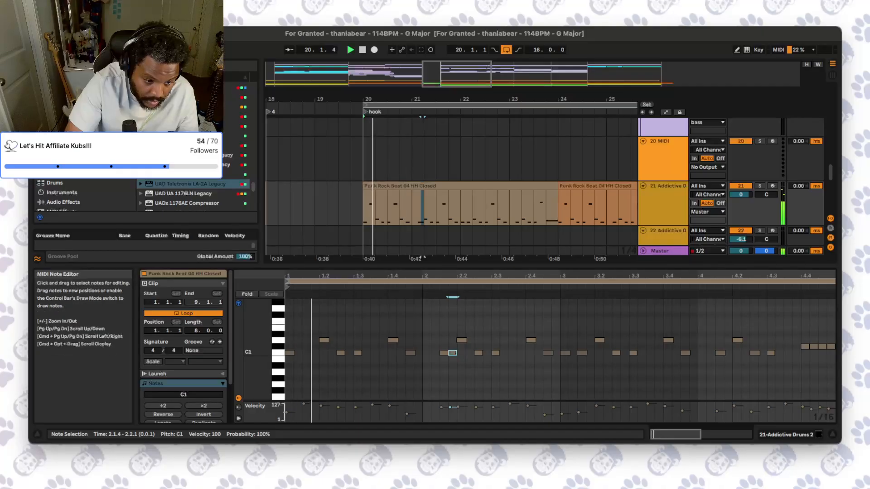
- Add C1 notes at 1.3.3 and 2.3.2 in the bar-20 drum clip, auditioning from bar 20
double_click(375, 353)
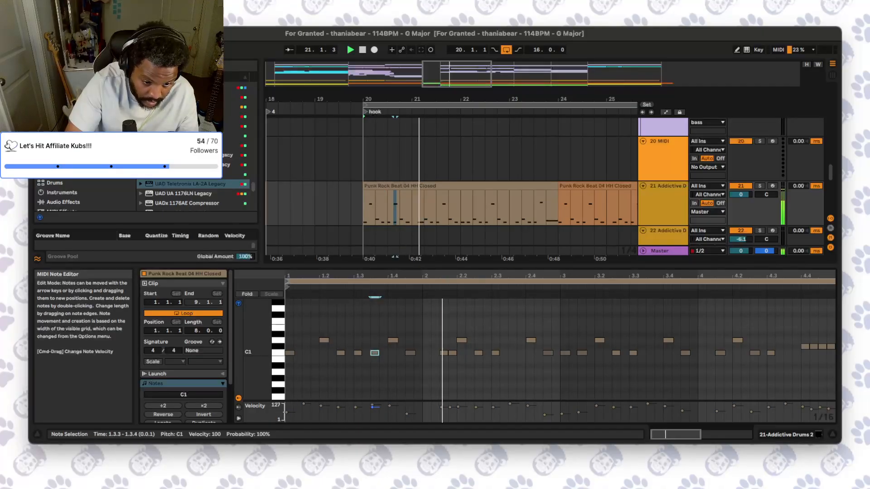
key("space")
key("space")
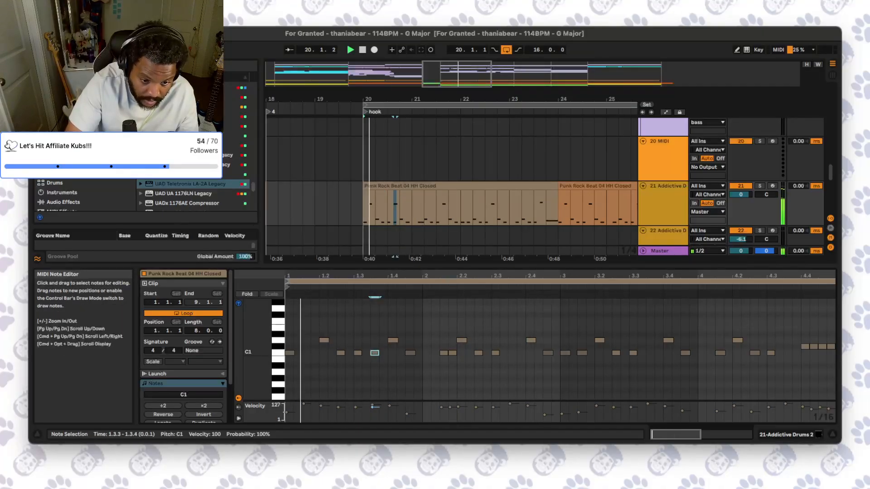
double_click(503, 353)
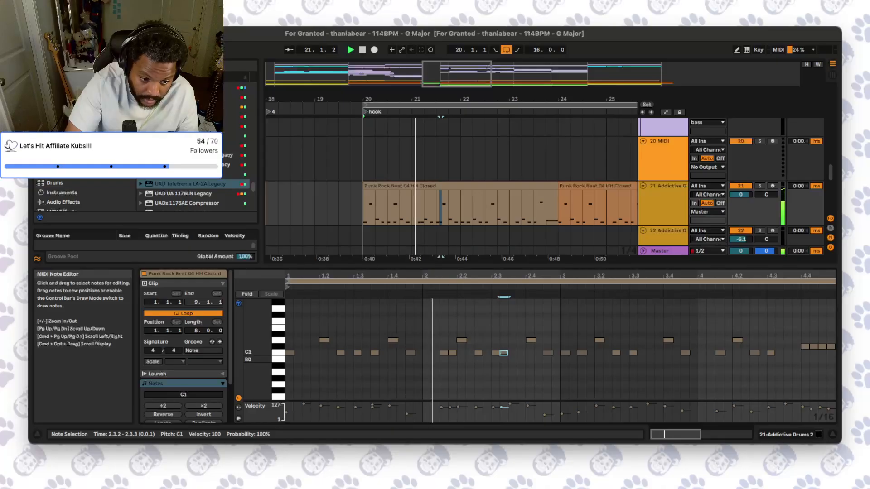
- Delete the C1 note at 2.1.4 and add a C2 note at 2.1.1 in the bar-20 drum clip
double_click(452, 353)
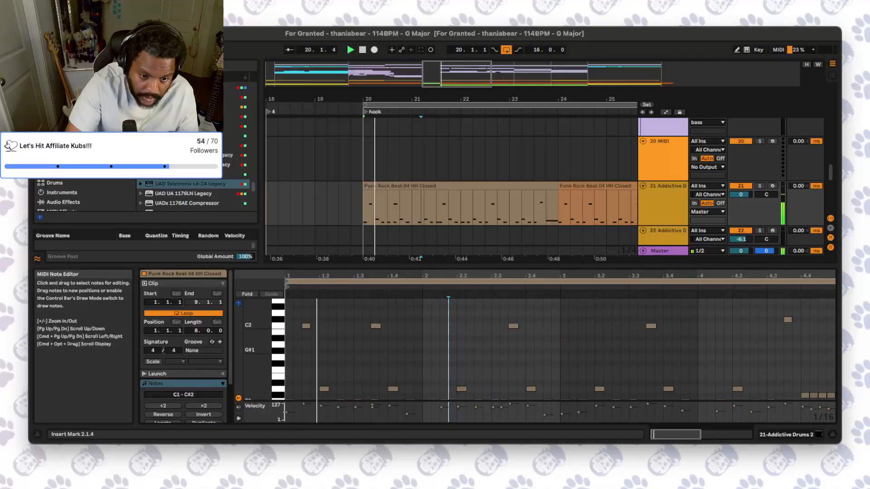
scroll(560, 348, "up", 3)
scroll(560, 349, "down", 1)
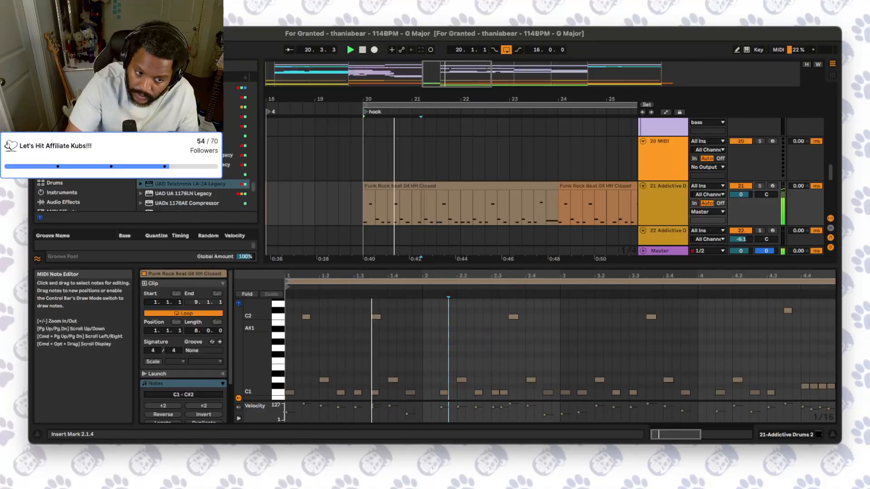
double_click(426, 317)
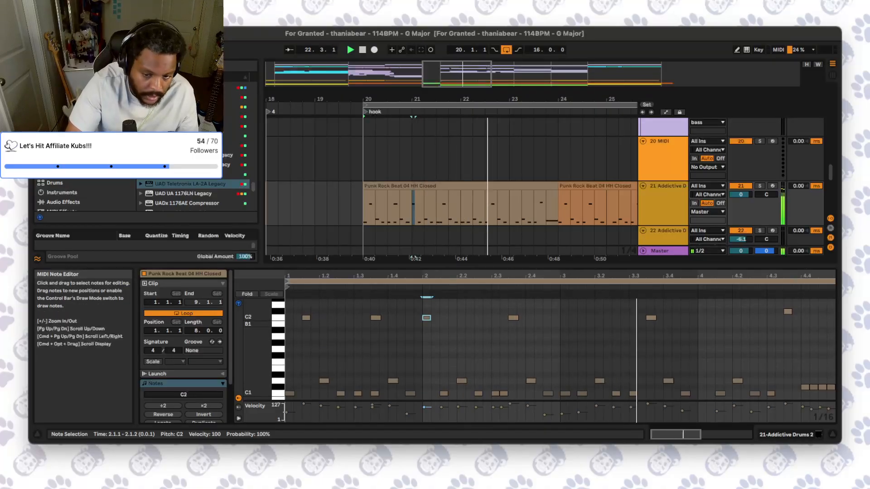
scroll(427, 326, "up", 1)
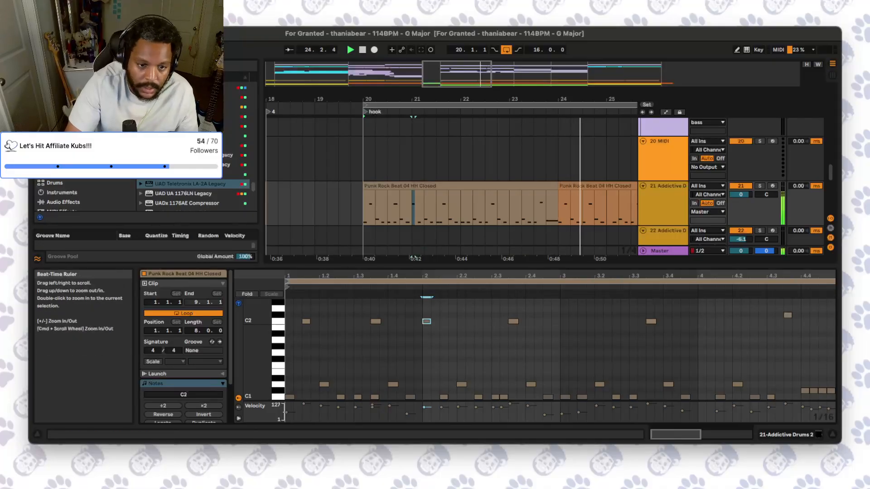
- Audition the end of the bar-20 drum clip from 23.3.1 and examine its closing notes
left_click(534, 207)
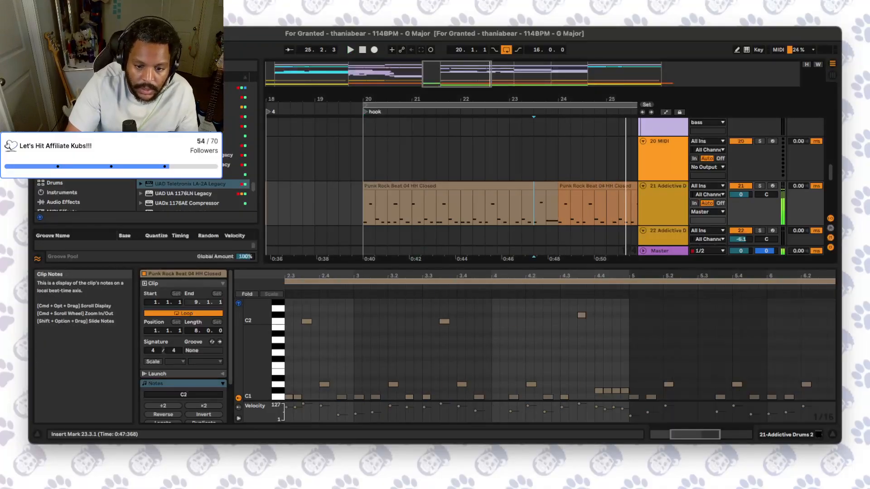
key("space")
key("space")
scroll(598, 372, "down", 2)
key("space")
key("space")
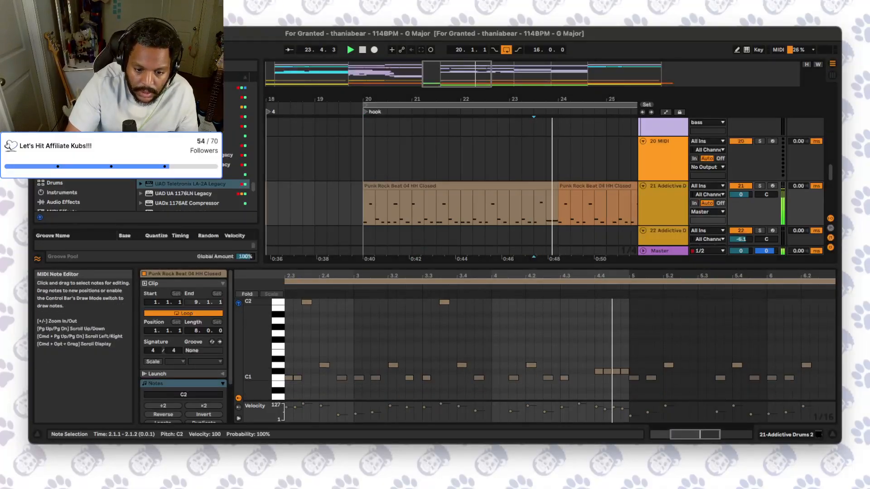
- Delete the C#1 note at 4.4.2 in the bar-20 drum clip and audition the clip's ending
key("space")
key("space")
left_click(607, 372)
key("space")
key("space")
key("Delete")
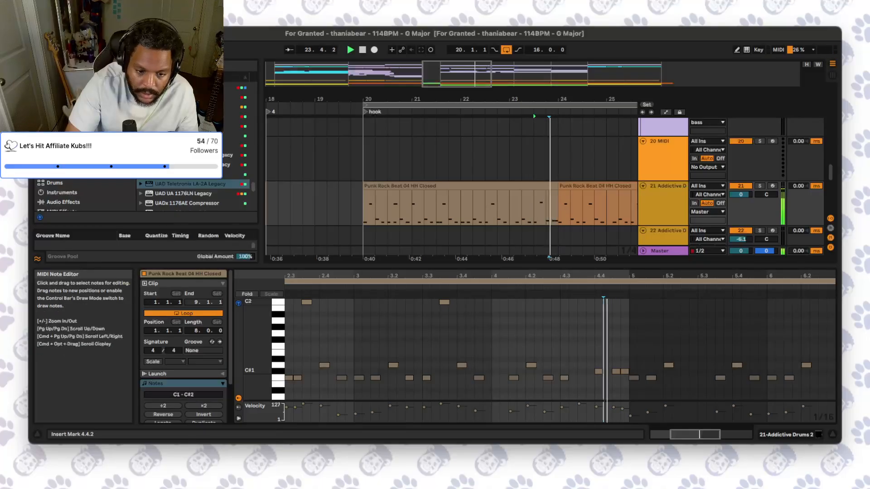
left_click(534, 339)
key("space")
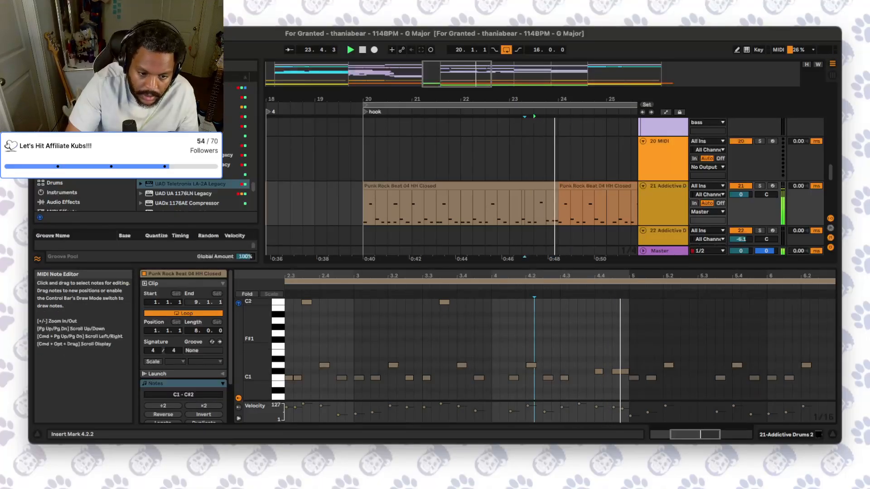
- Add a C1 note at 4.4.2 in the bar-20 drum clip and audition from bar 23
left_click(491, 339)
key("space")
key("space")
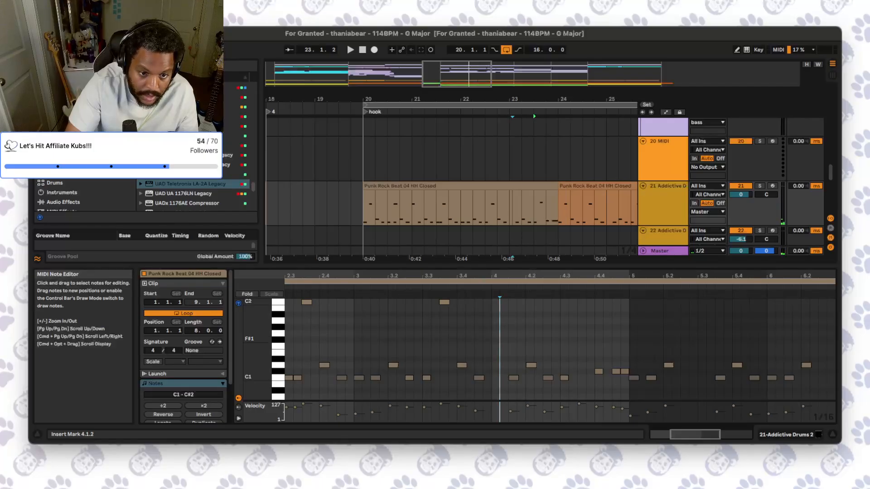
key("space")
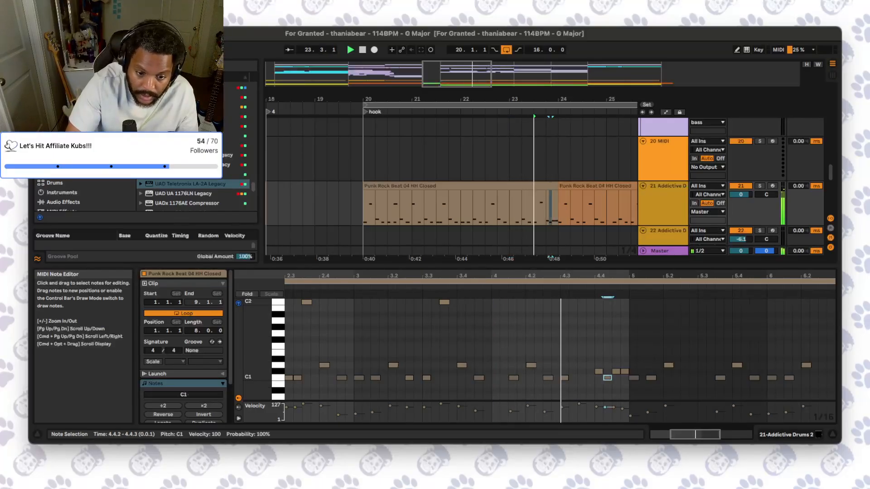
double_click(608, 378)
left_click(493, 345)
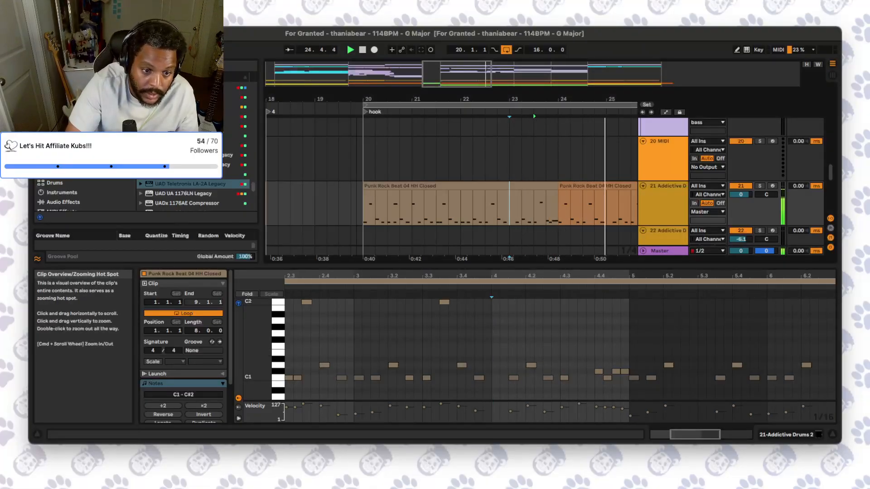
- Move the part of the Audio 3 clip from 32.1.1 to 36.1.1 off the 10 Audio track onto the second HOOK track
left_click_drag(438, 73, 438, 56)
scroll(521, 207, "up", 10)
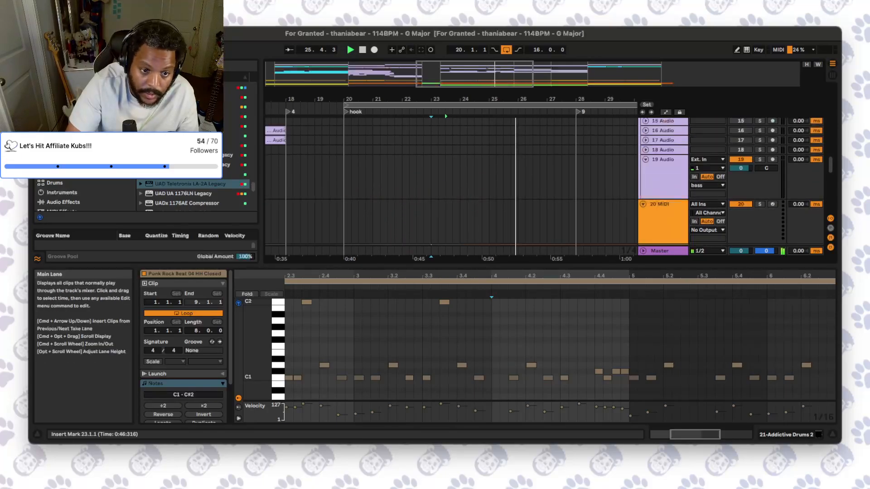
scroll(453, 186, "up", 5)
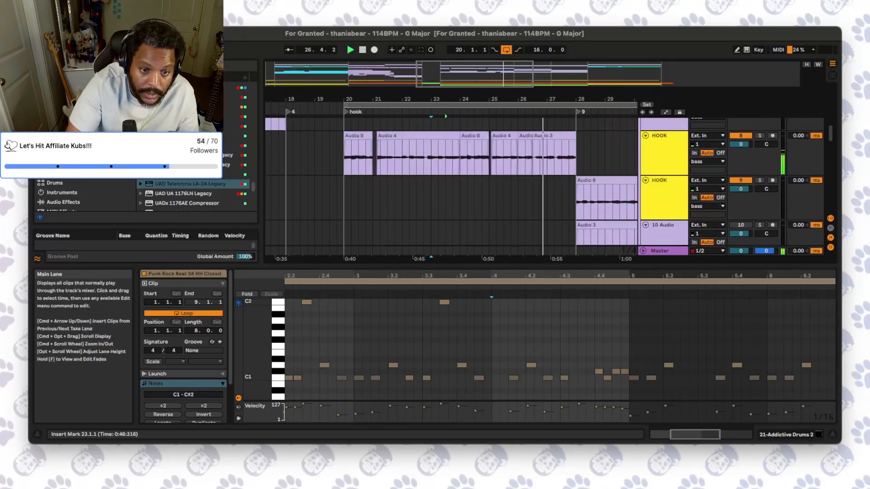
scroll(503, 182, "up", 1)
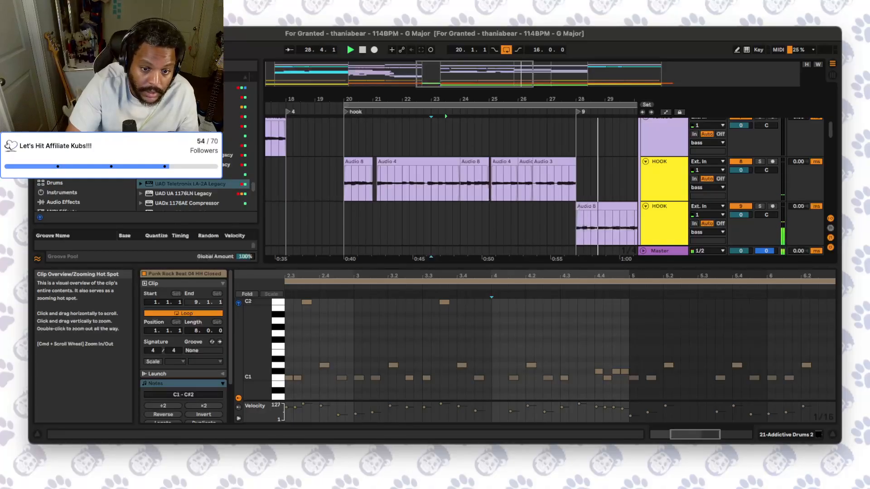
scroll(453, 186, "right", 4)
scroll(453, 185, "down", 2)
scroll(453, 186, "down", 3)
scroll(372, 168, "down", 2)
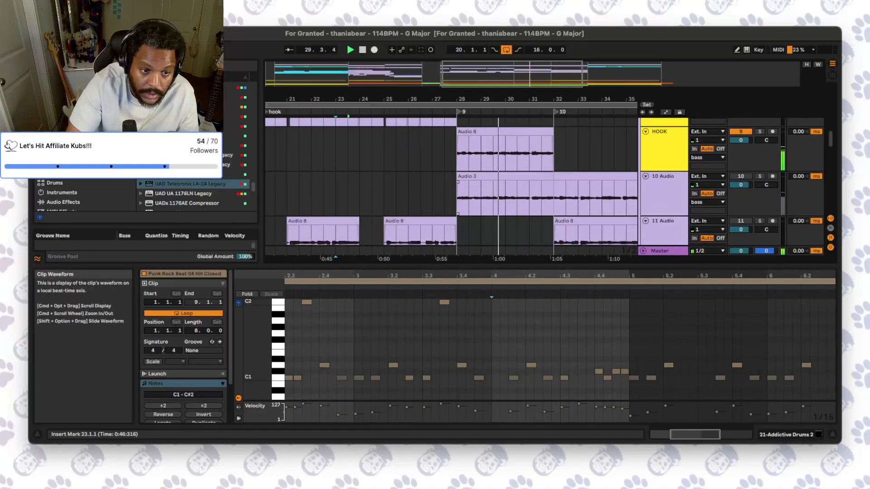
scroll(373, 167, "up", 4)
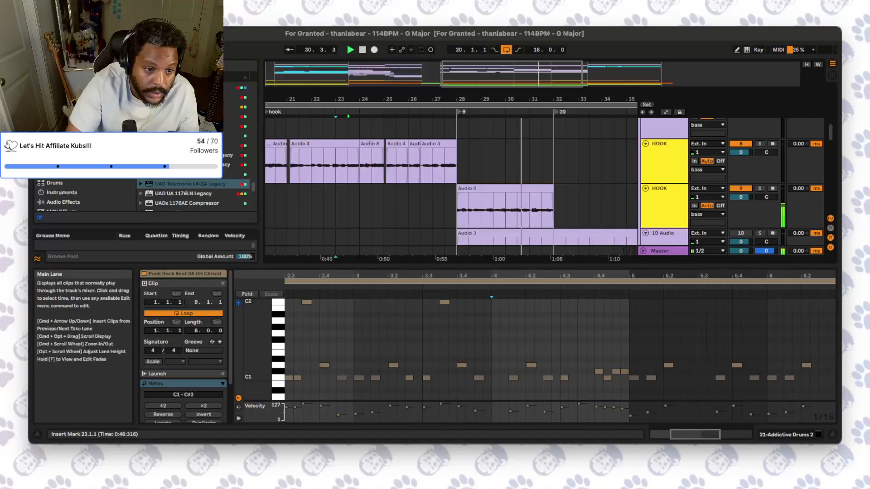
scroll(504, 206, "down", 2)
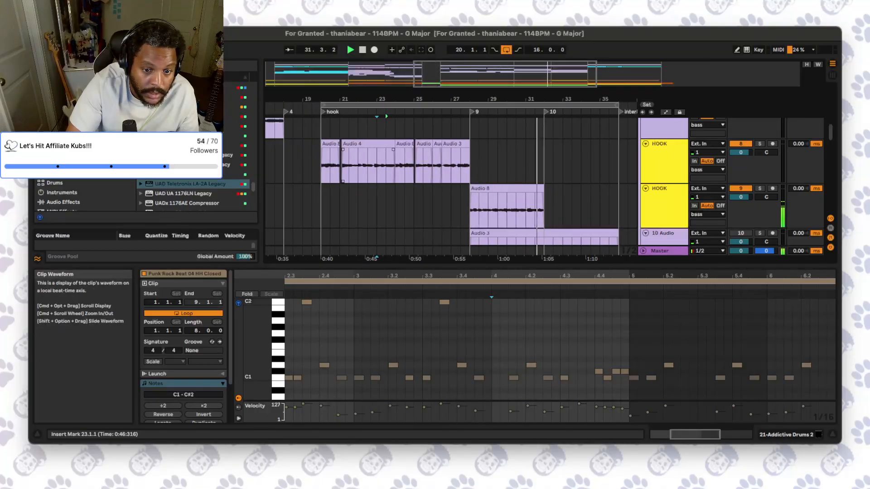
scroll(453, 186, "down", 3)
left_click_drag(546, 200, 617, 199)
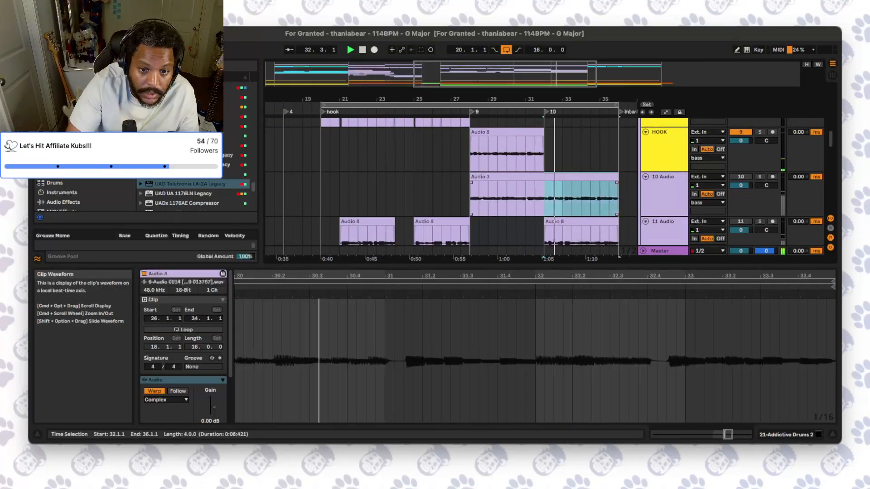
left_click_drag(580, 177, 581, 144)
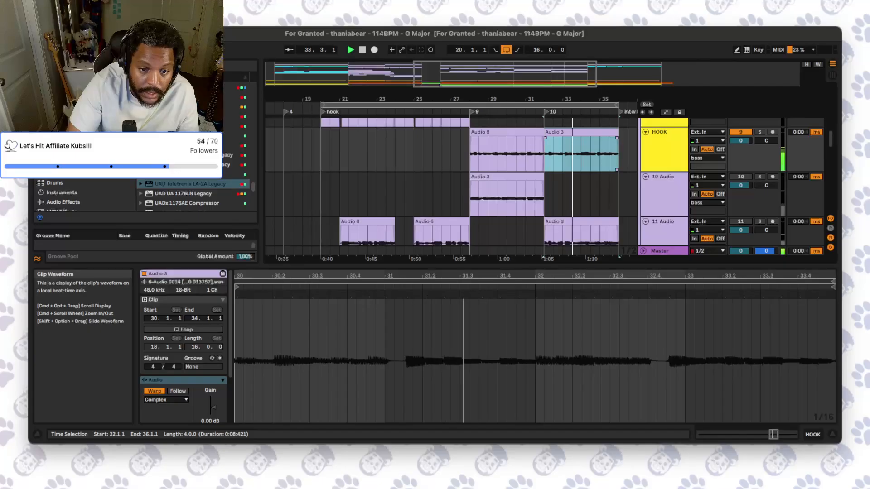
- Add a C1 note at 3.3.3 in the drum clip that starts at bar 32
scroll(581, 155, "down", 4)
scroll(581, 154, "up", 4)
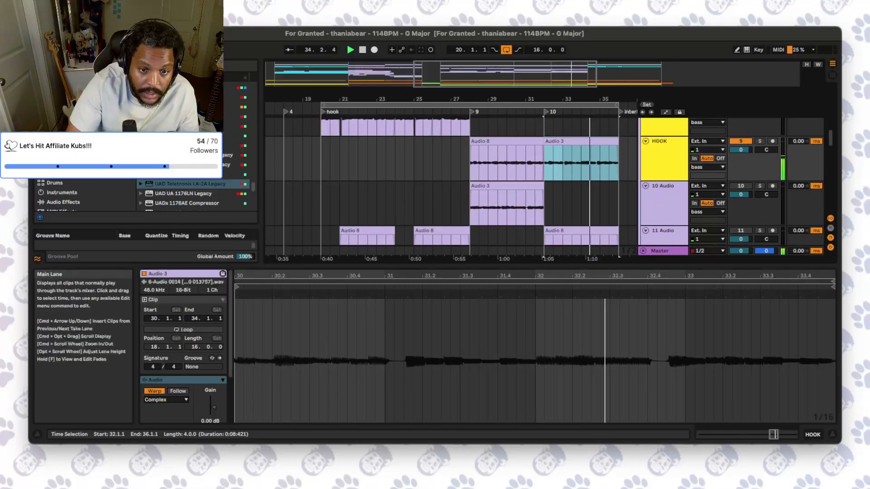
scroll(453, 185, "down", 5)
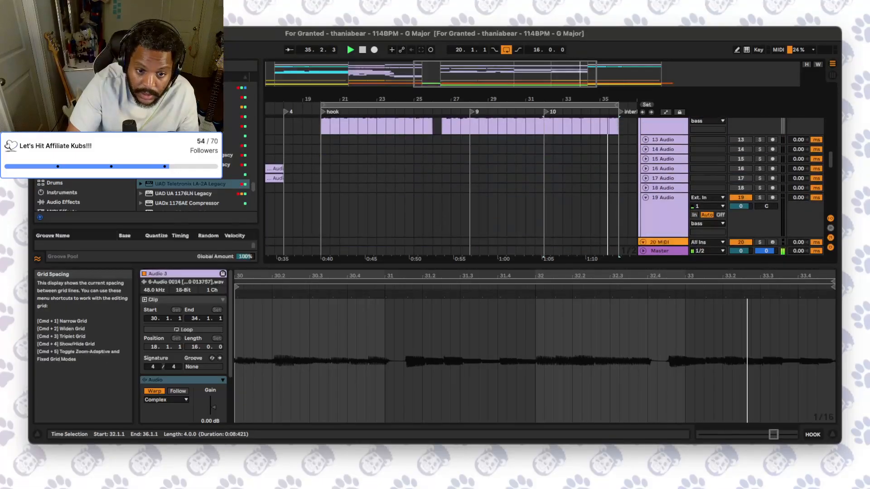
scroll(581, 154, "down", 5)
left_click(581, 144)
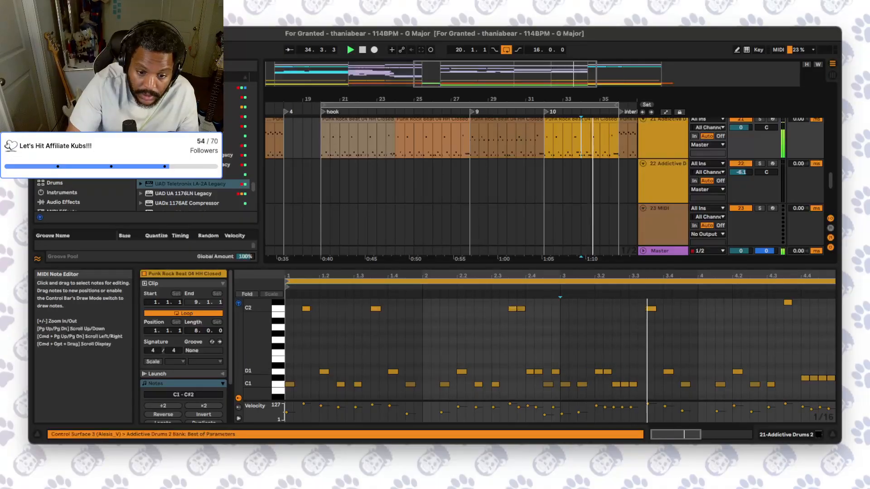
left_click(641, 384)
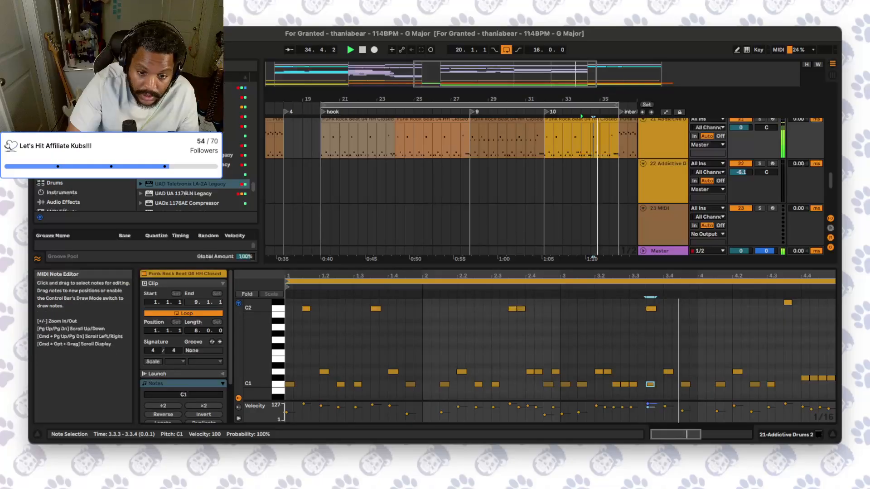
- Delete the C2 note at 3.3.3 and the D1 note at 3.4.1 in the bar-32 drum clip, auditioning around them
double_click(650, 309)
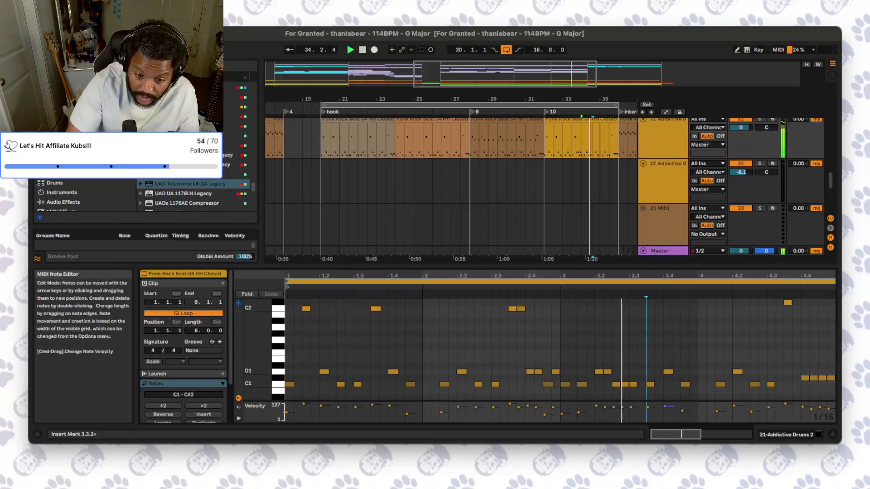
key("space")
key("space")
double_click(668, 372)
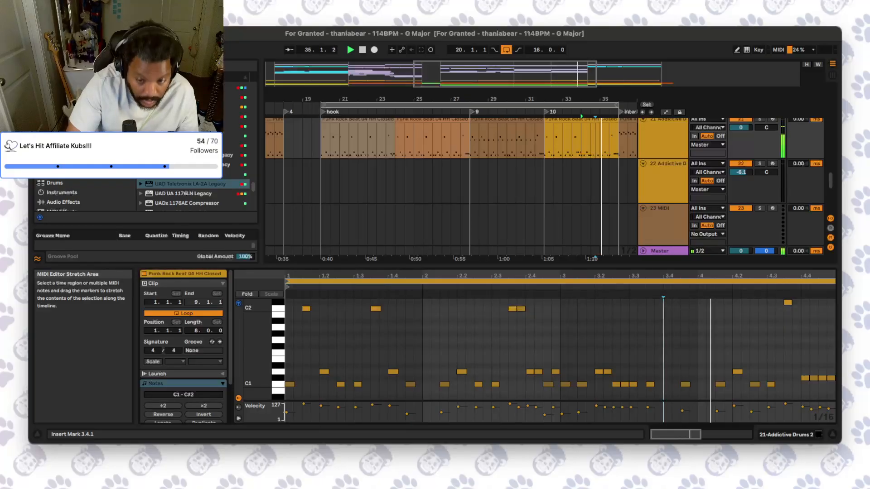
left_click(560, 345)
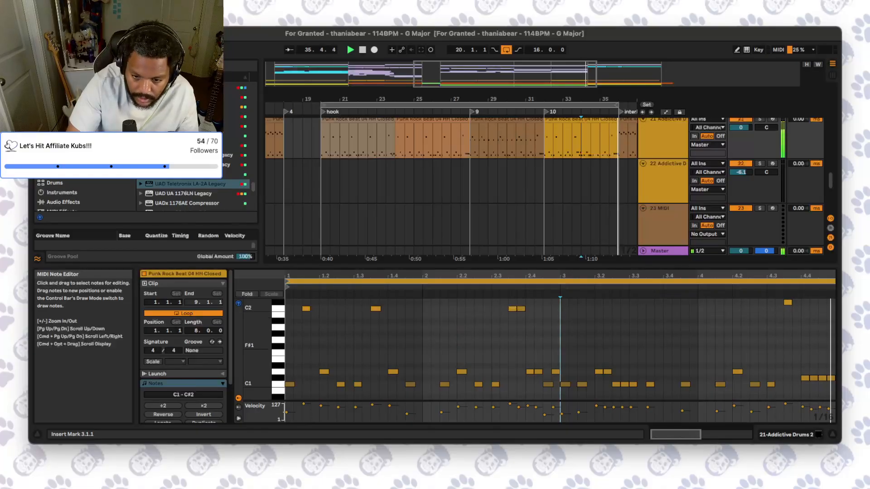
- Try an extra D1 note at 4.2.2 in the bar-32 drum clip
double_click(745, 372)
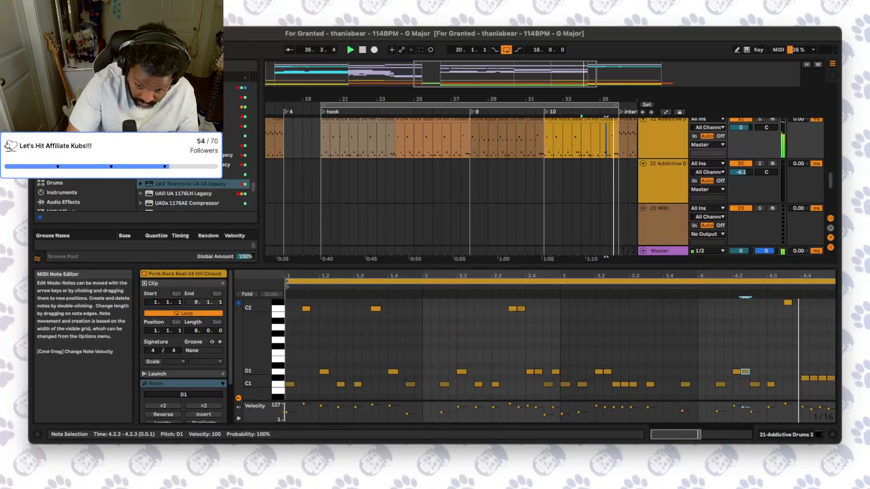
key("Delete")
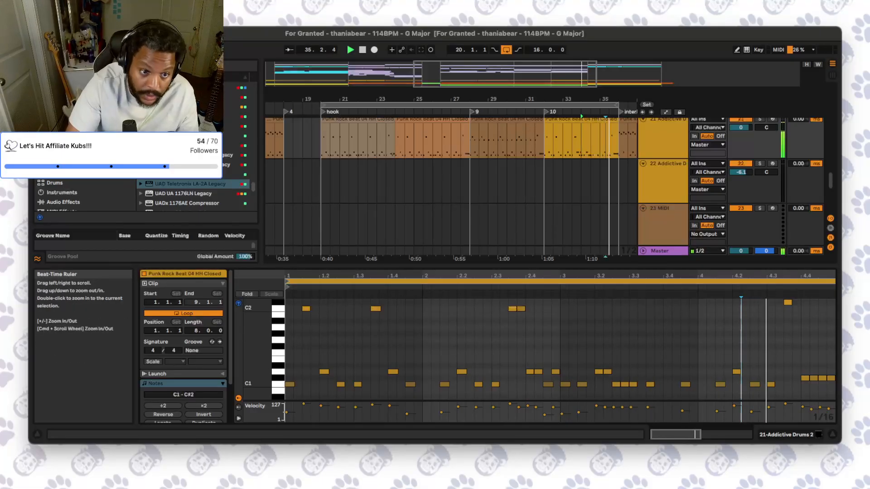
- Audition the whole hook from 20.1.1 with the Addictive Drums 2 device of track 21 shown, checking the drum clips
scroll(480, 191, "down", 4)
scroll(408, 182, "up", 3)
left_click(371, 188)
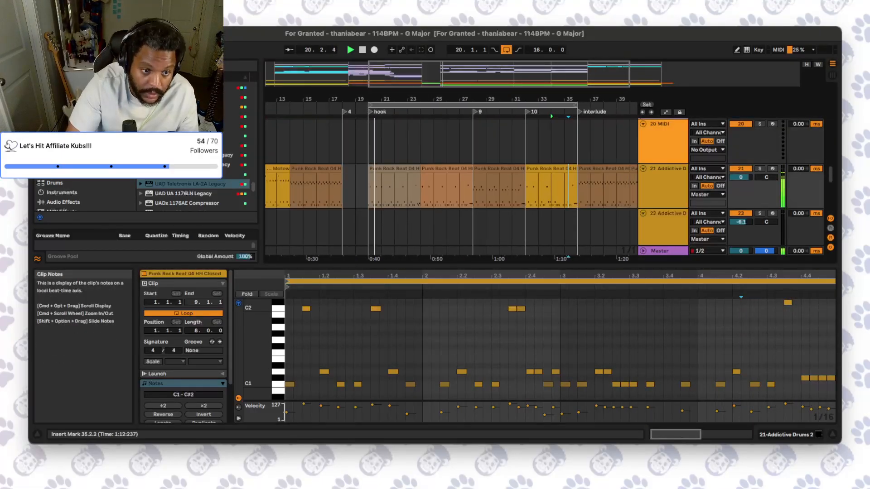
scroll(408, 190, "up", 1)
double_click(663, 193)
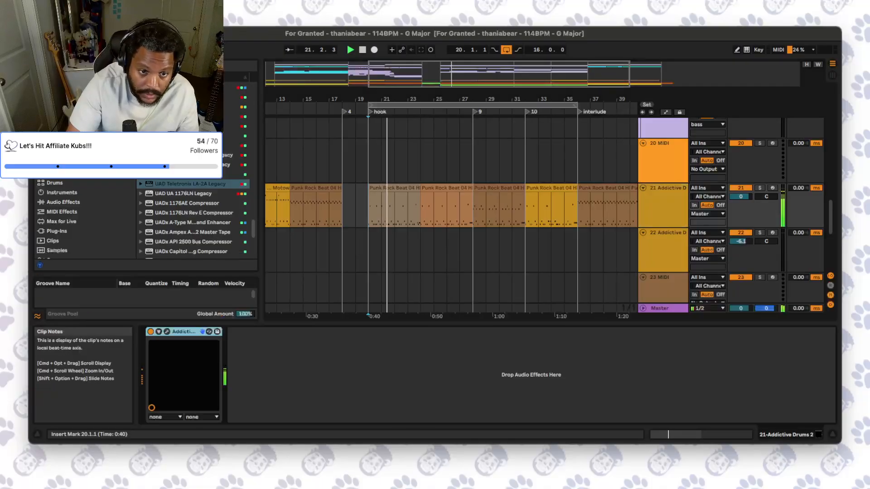
scroll(453, 220, "up", 2)
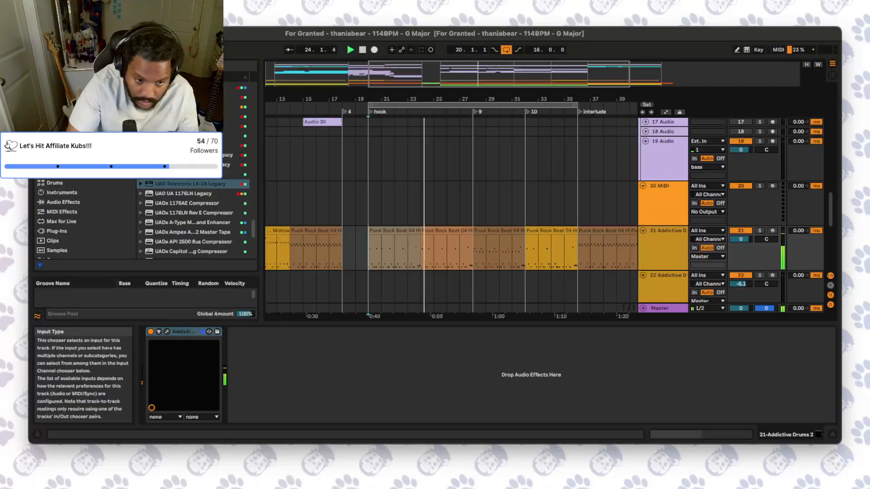
scroll(707, 195, "up", 1)
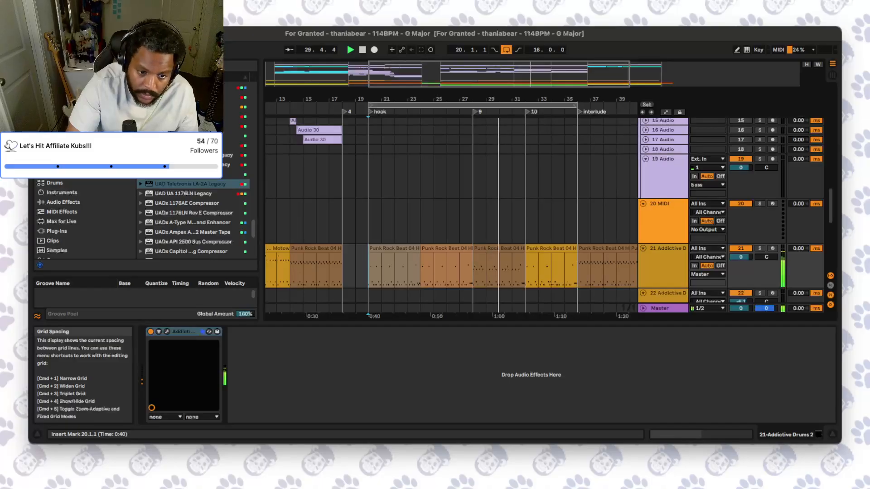
scroll(543, 214, "down", 3)
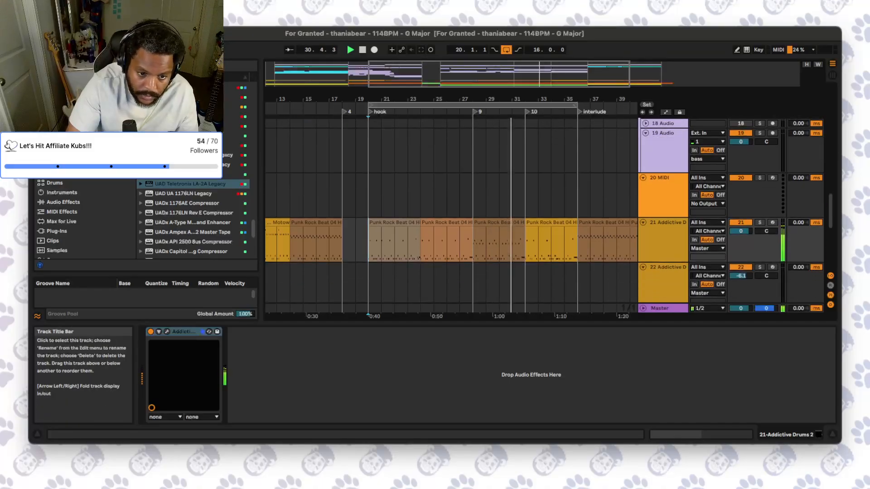
scroll(544, 215, "up", 1)
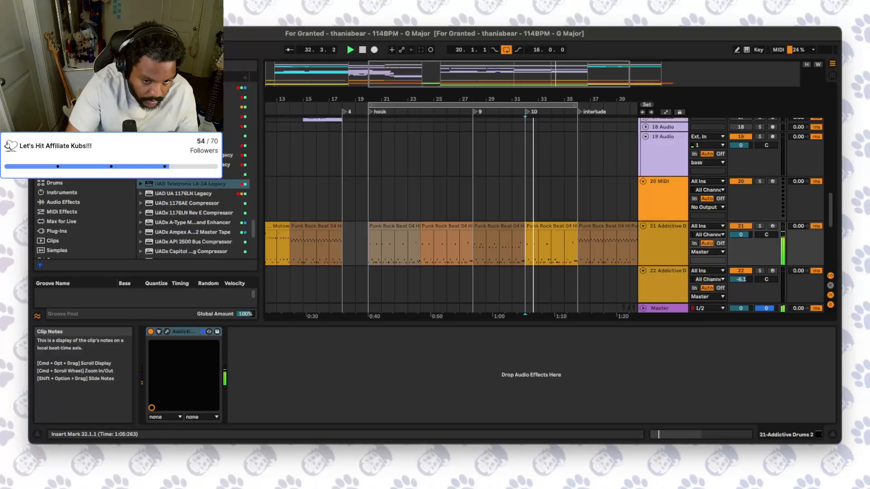
- Fold the 11 Audio and 12 Audio tracks in the arrangement
scroll(453, 213, "up", 1)
scroll(453, 213, "up", 10)
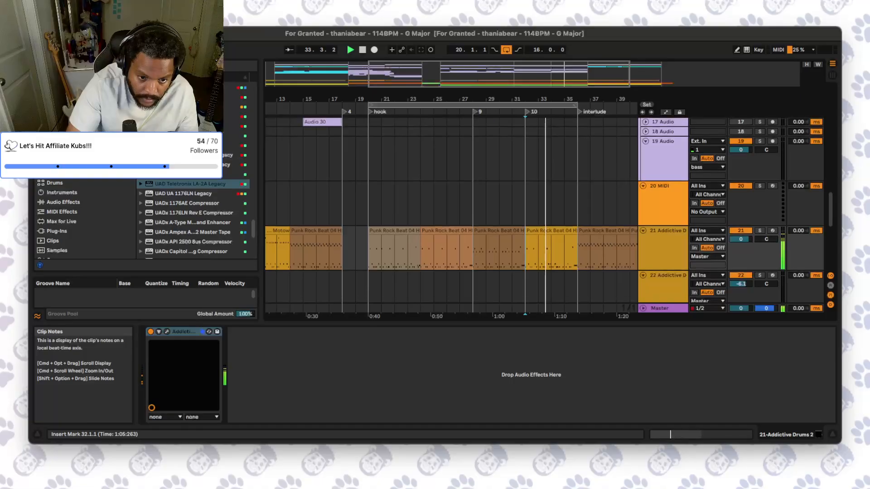
scroll(453, 213, "up", 8)
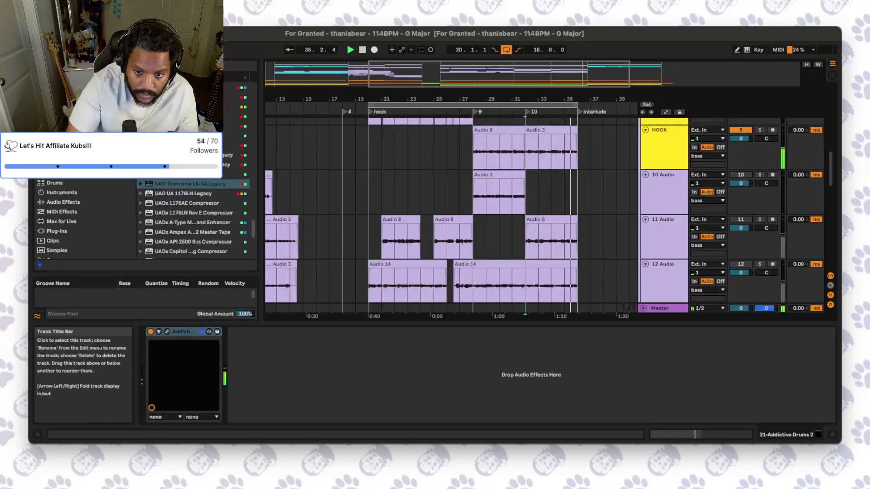
left_click(646, 220)
scroll(662, 227, "up", 6)
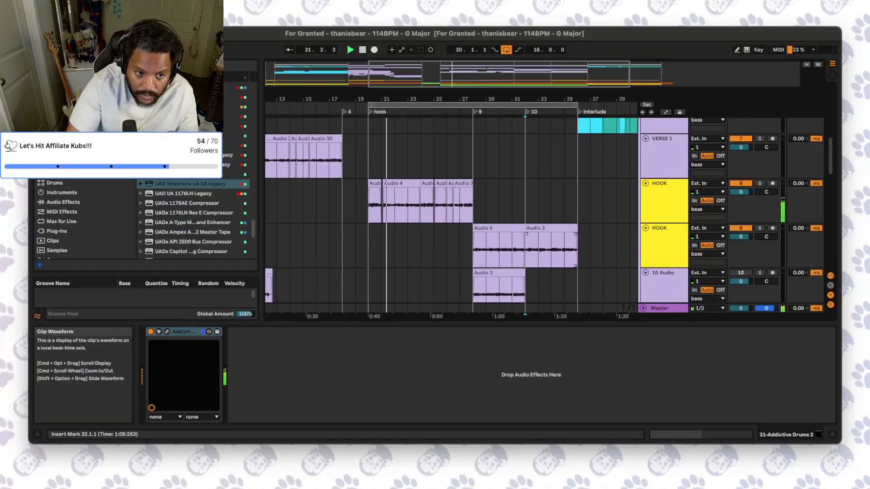
- Audition the hook from 20.1.1 and examine the first HOOK track's audio clips across bars 20 to 24
left_click(372, 210)
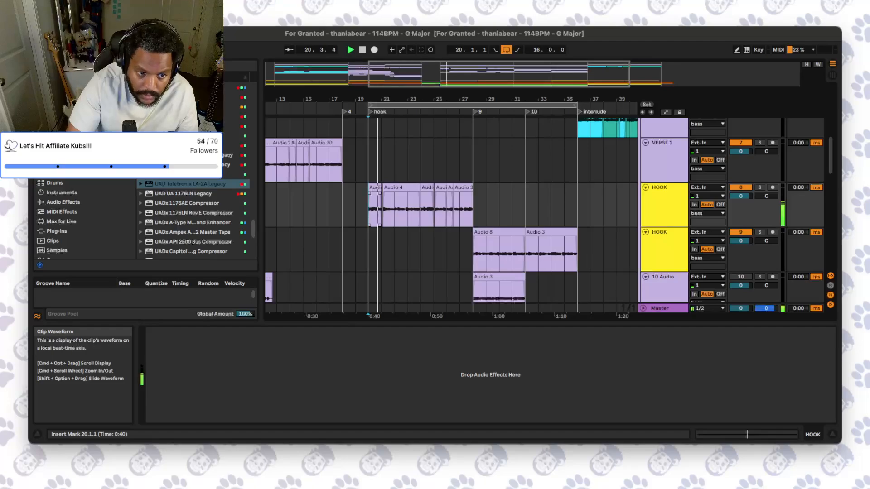
key("space")
key("space")
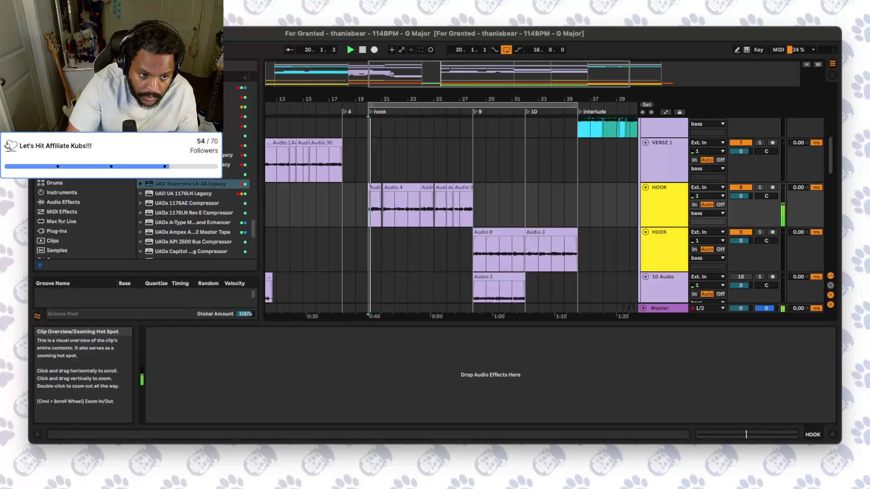
scroll(453, 208, "right", 1)
left_click_drag(403, 74, 442, 117)
key("space")
key("space")
scroll(385, 249, "up", 3)
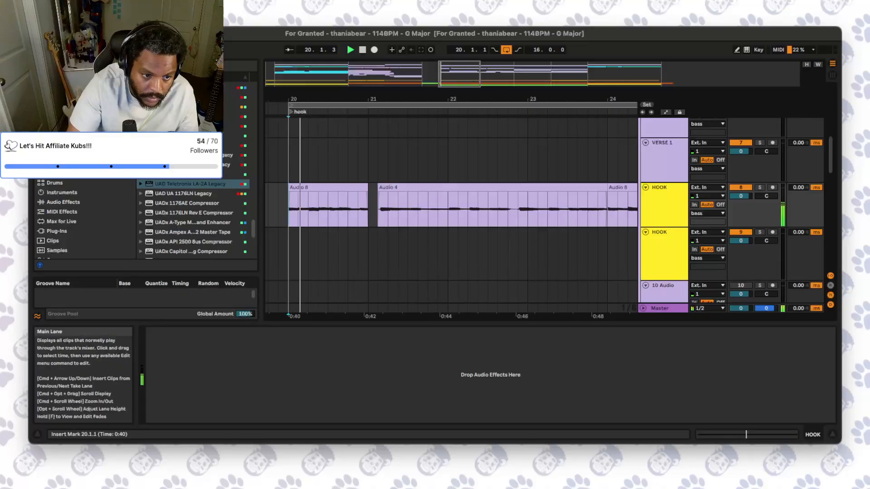
- Unfold the 11 Audio track and restart playback from 20.1.1
scroll(385, 249, "down", 3)
scroll(453, 217, "down", 3)
left_click(663, 230)
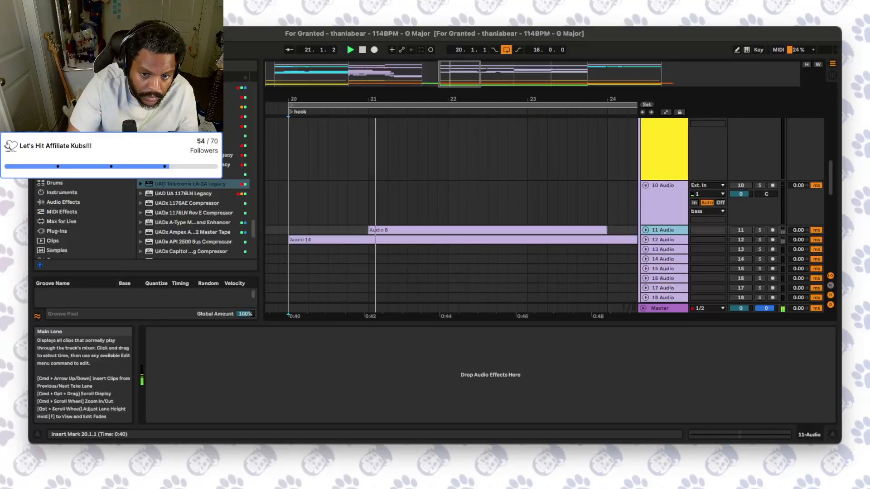
left_click(645, 230)
key("space")
key("space")
scroll(621, 250, "up", 1)
scroll(567, 252, "down", 1)
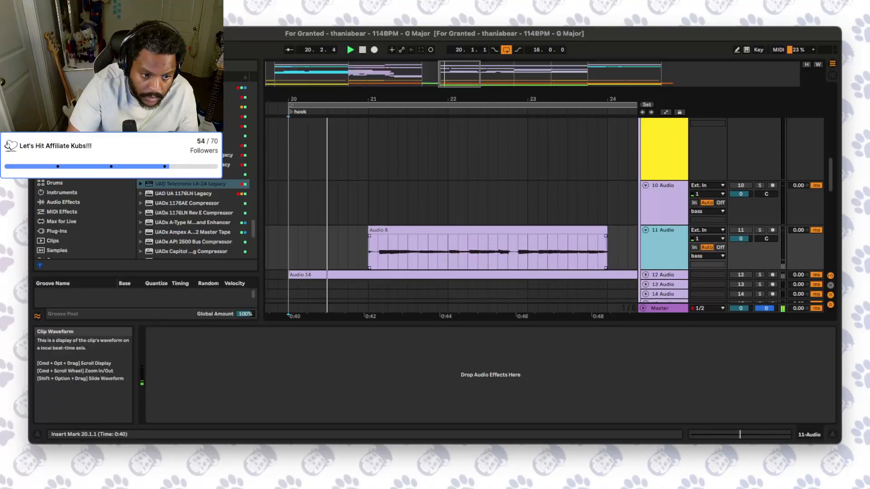
- Move the 21.1.3 to 21.3.1 section of the 11 Audio clip onto the first HOOK track and extend its end to 22.1.1
left_click_drag(379, 254, 393, 136)
key("space")
key("super+l")
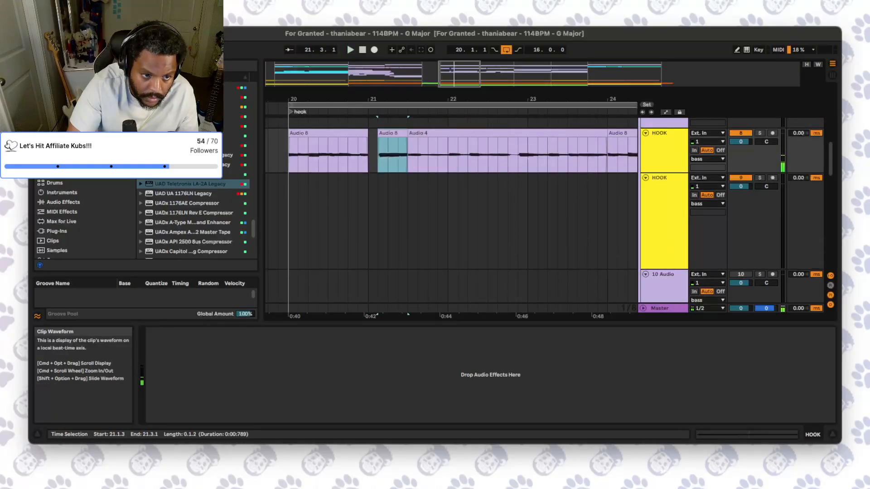
key("space")
left_click_drag(408, 150, 448, 150)
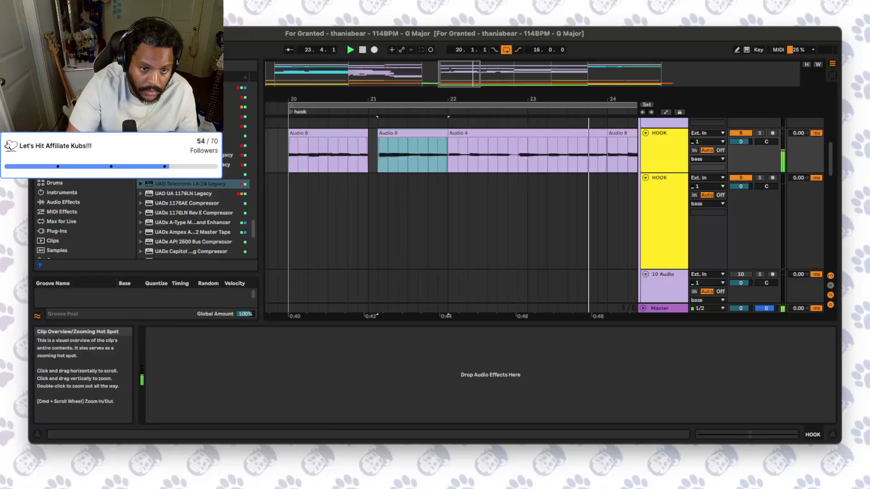
- Trim the start of the first HOOK track's last Audio 3 clip before bar 28 to about 26.3.2
left_click_drag(426, 99, 353, 73)
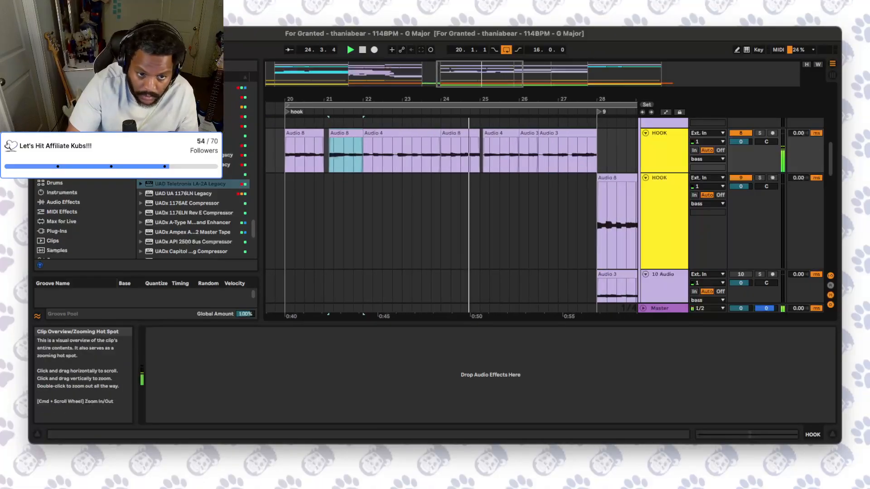
scroll(498, 147, "down", 1)
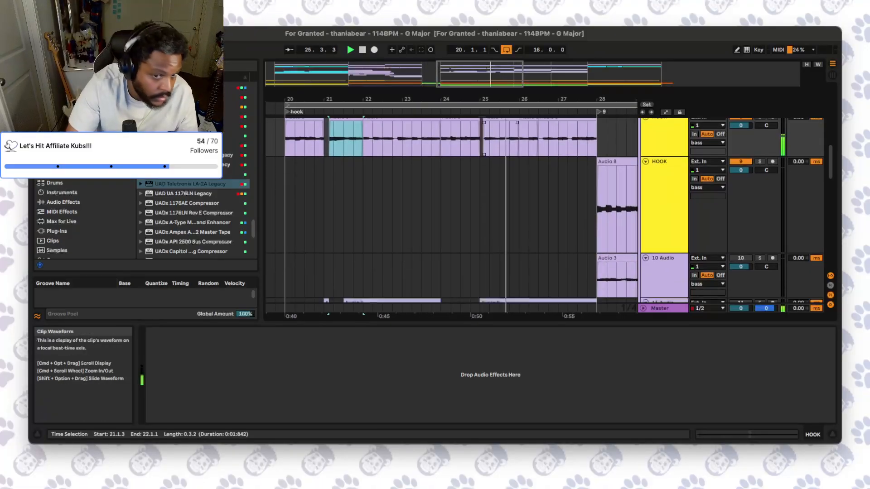
scroll(521, 150, "up", 1)
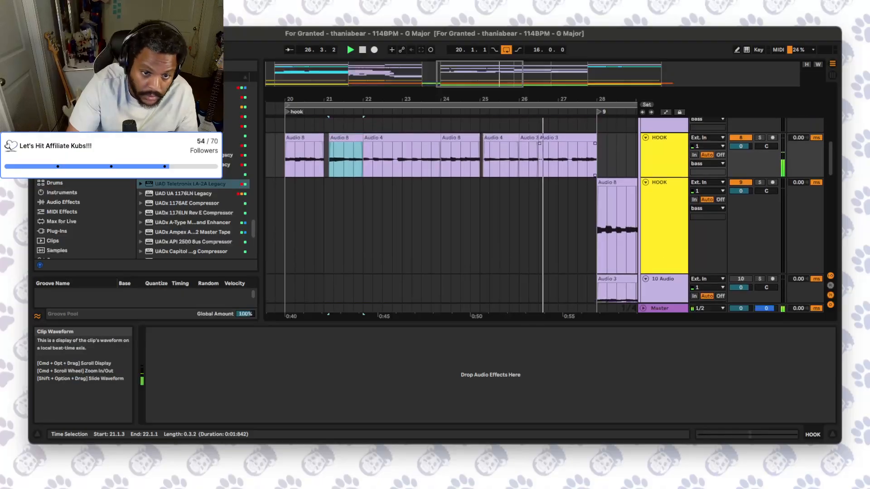
left_click_drag(539, 137, 542, 138)
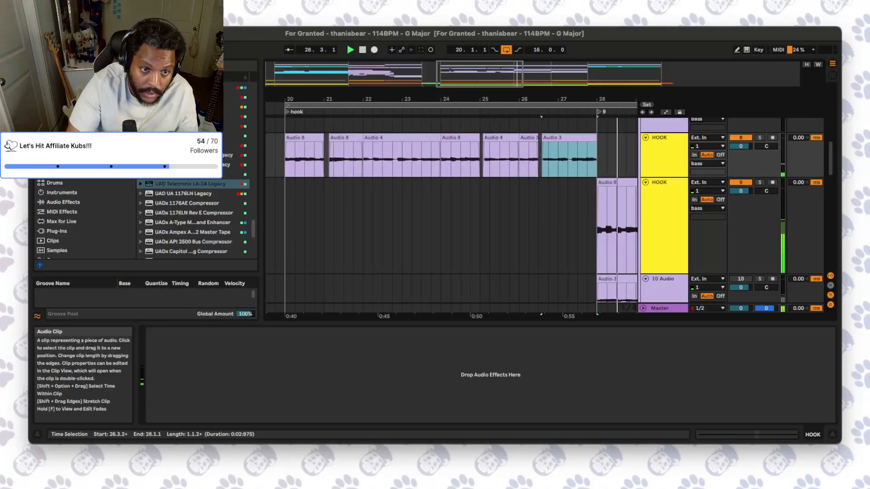
- Reduce the second HOOK track's height and place the insert marker at 28.1.1
left_click_drag(541, 98, 457, 83)
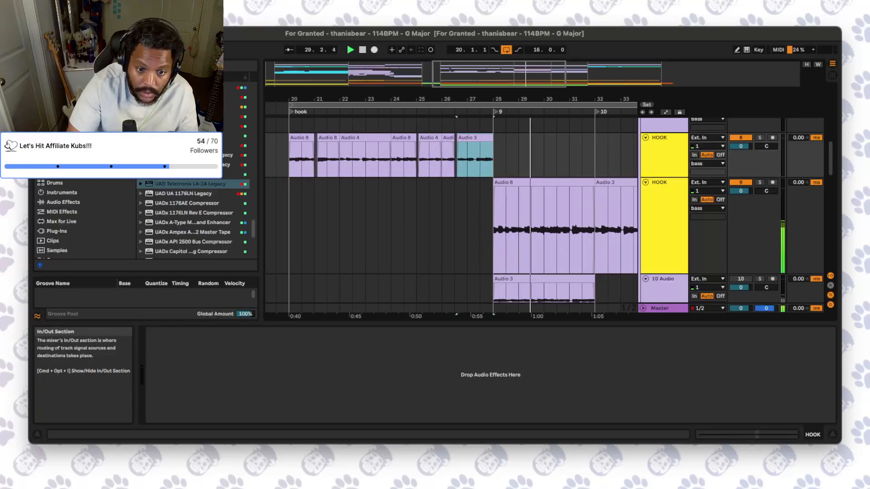
left_click_drag(664, 273, 664, 230)
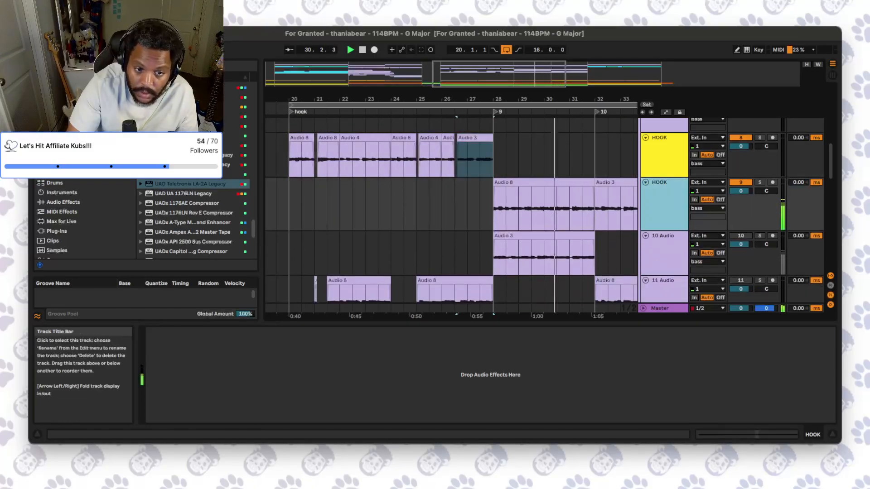
left_click(491, 213)
scroll(490, 222, "down", 3)
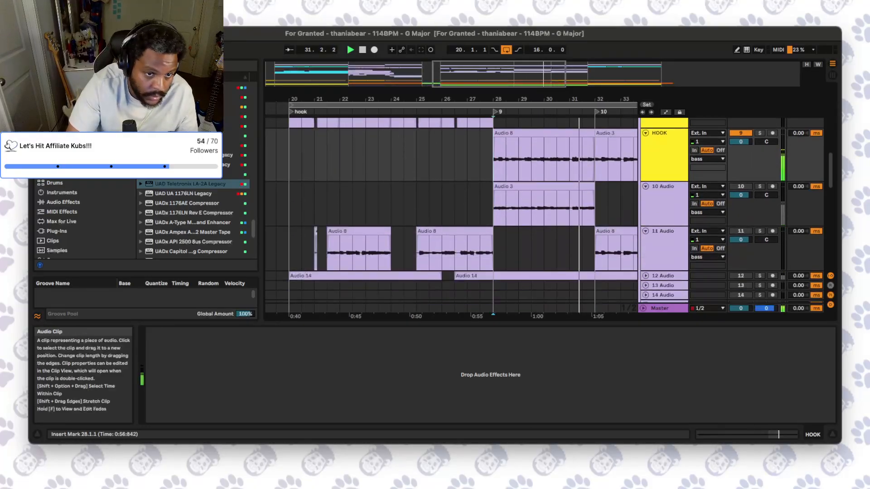
left_click_drag(494, 99, 411, 86)
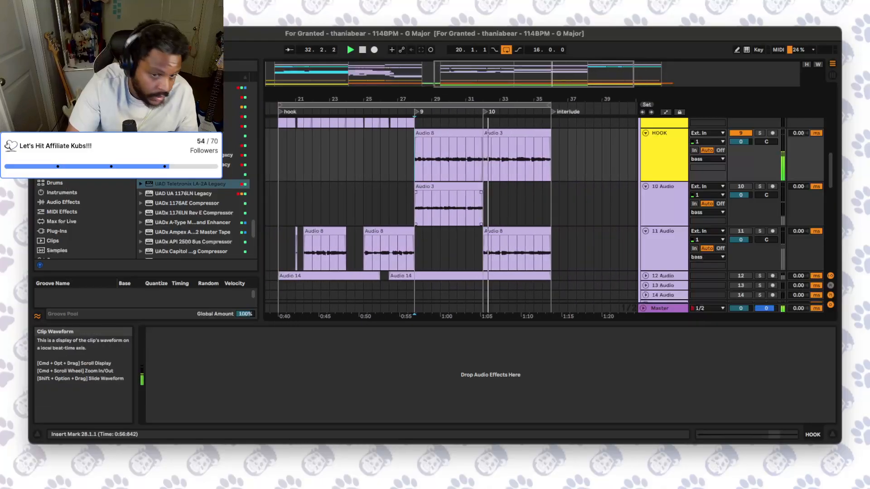
- Move the Audio 3 clip spanning 32.1.1 to 36.1.1 from the second HOOK track up to the first HOOK track
scroll(451, 216, "up", 2)
scroll(491, 222, "down", 1)
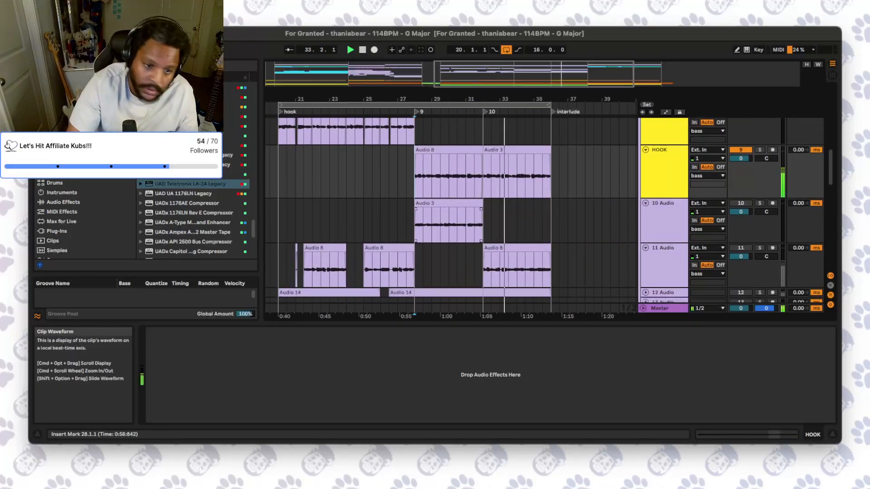
scroll(498, 219, "up", 2)
scroll(499, 220, "up", 1)
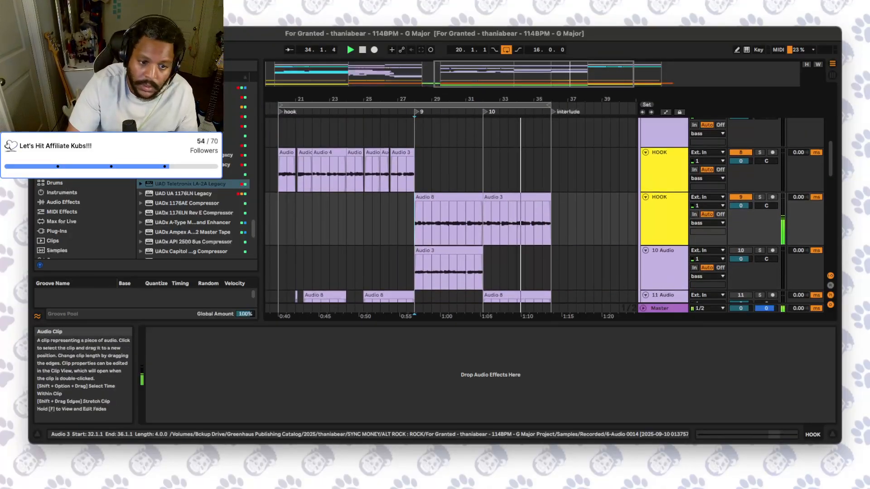
left_click_drag(503, 197, 504, 157)
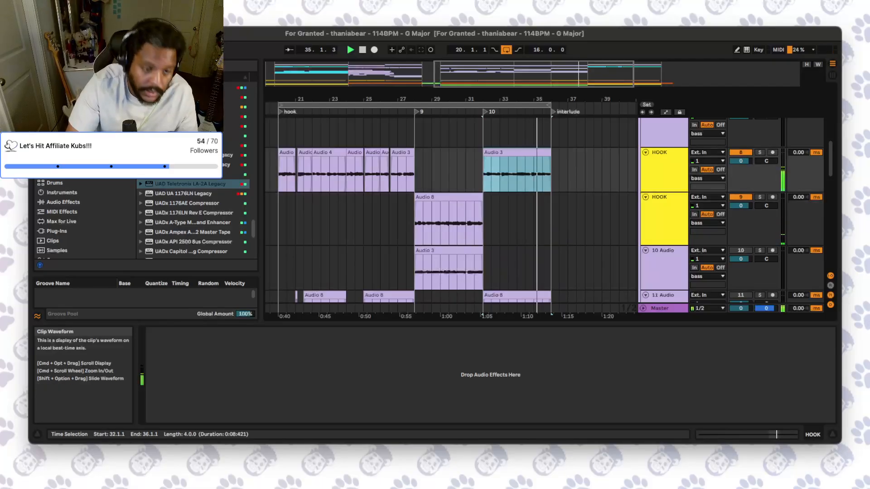
scroll(451, 215, "down", 3)
scroll(453, 238, "up", 3)
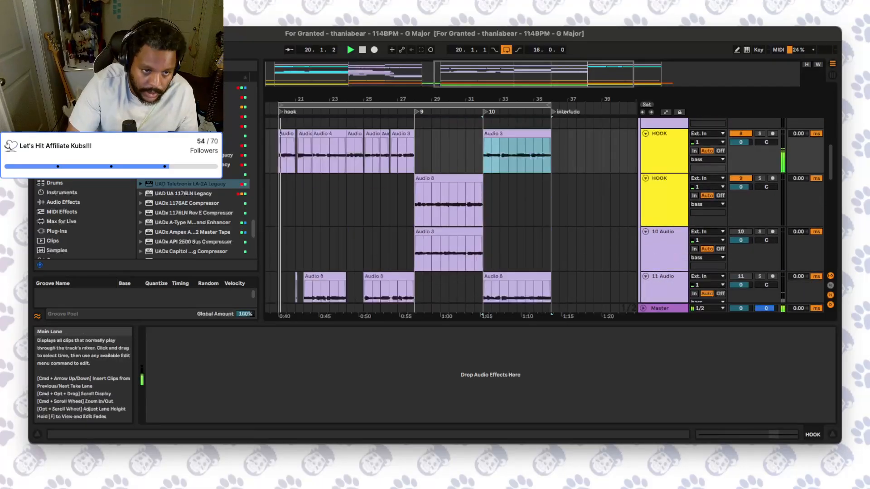
- Try moving the Audio 8 clip at 28.1.1 from the second HOOK track to the first HOOK track
double_click(494, 74)
scroll(453, 215, "up", 5)
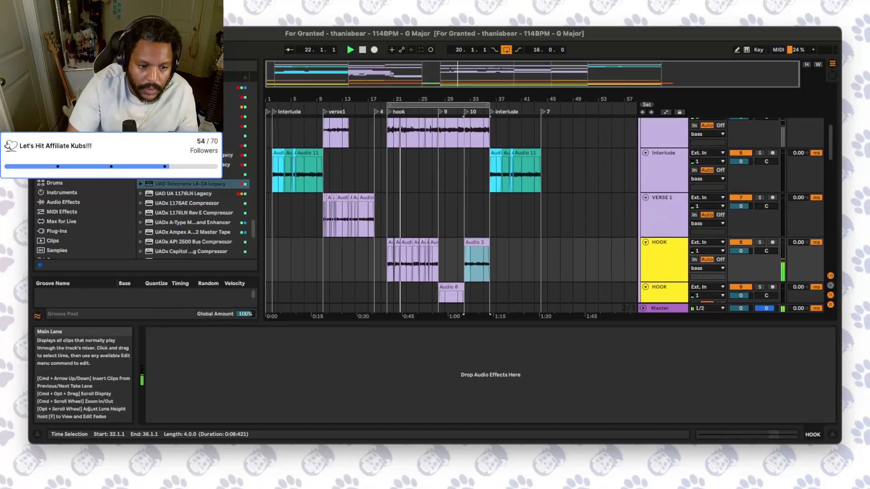
scroll(453, 215, "down", 2)
left_click_drag(451, 278, 451, 235)
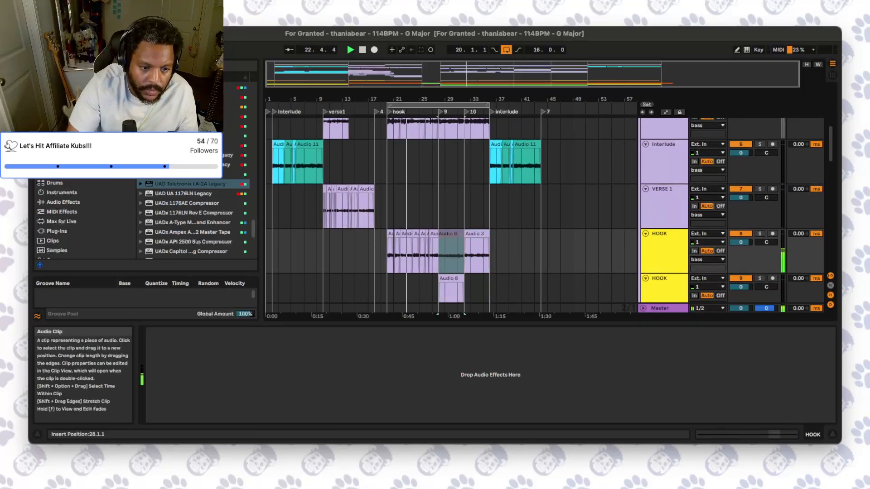
left_click_drag(451, 277, 451, 280)
scroll(451, 272, "down", 3)
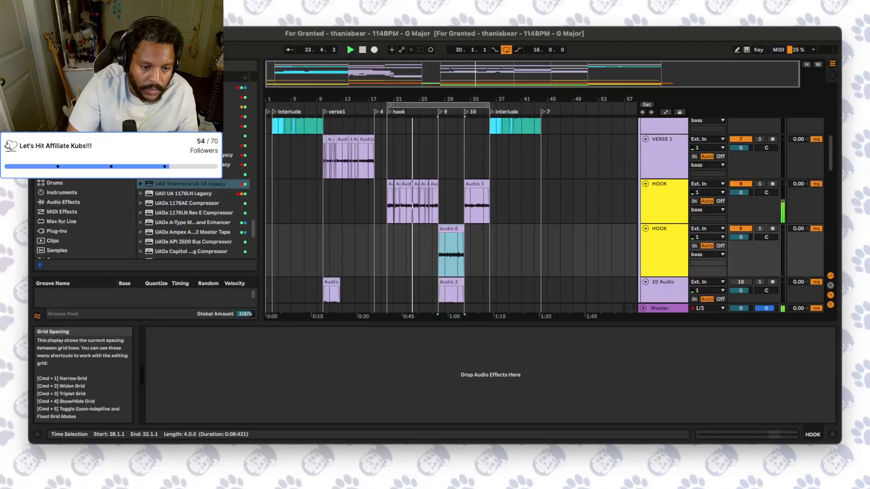
- Fold the 10 Audio track in the arrangement
left_click(646, 281)
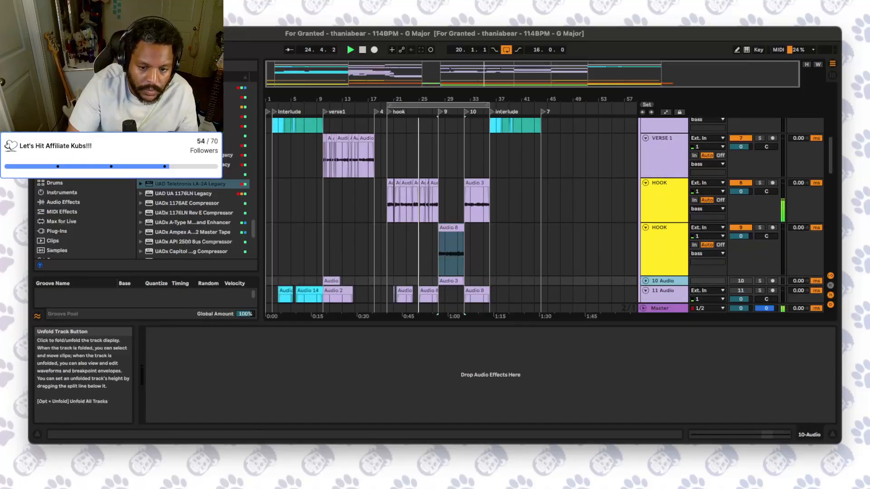
scroll(646, 271, "down", 2)
scroll(662, 226, "down", 2)
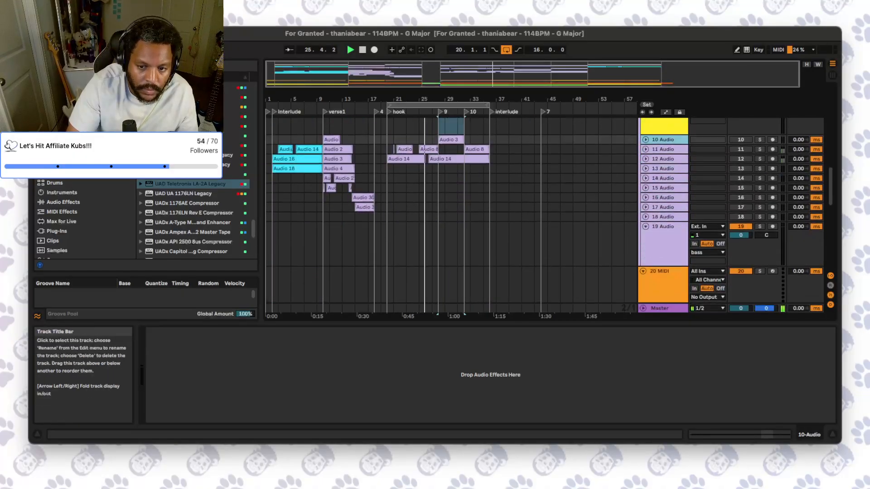
scroll(453, 213, "up", 3)
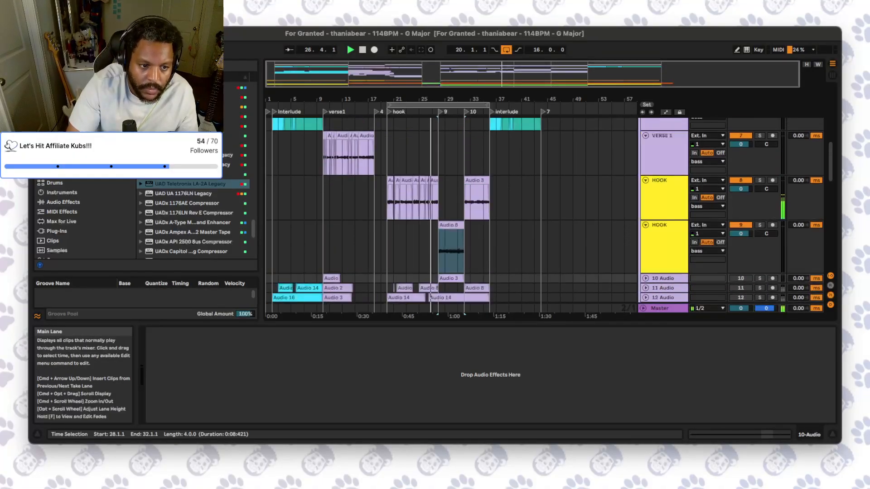
scroll(453, 213, "up", 1)
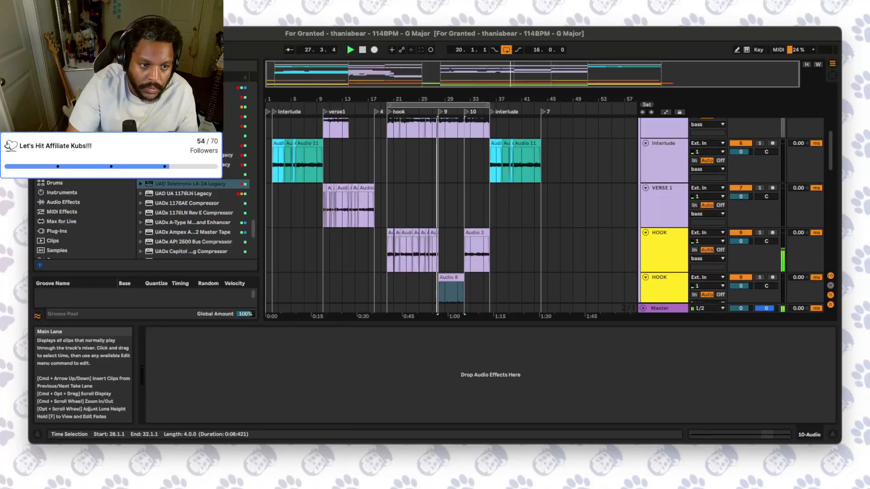
- Extend the arrangement loop to run from 1.1.1 to 45.1.1, 44 bars long
left_click_drag(388, 105, 266, 105)
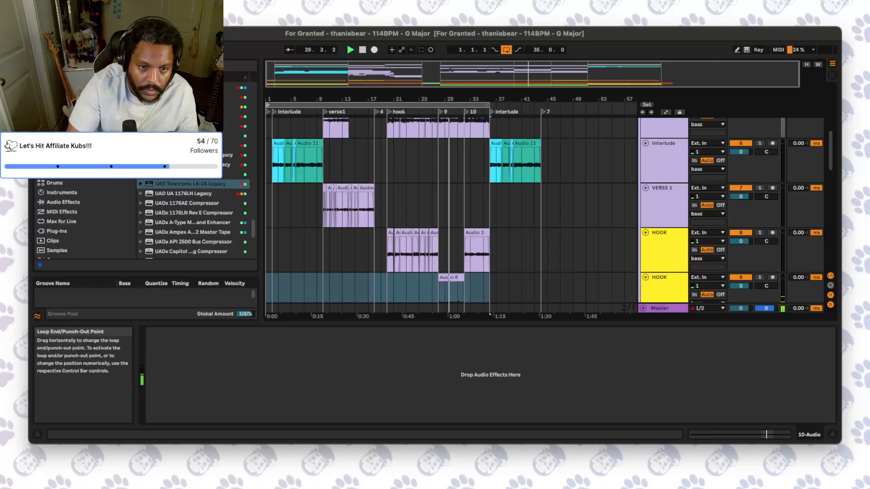
left_click_drag(489, 105, 547, 104)
scroll(539, 203, "up", 4)
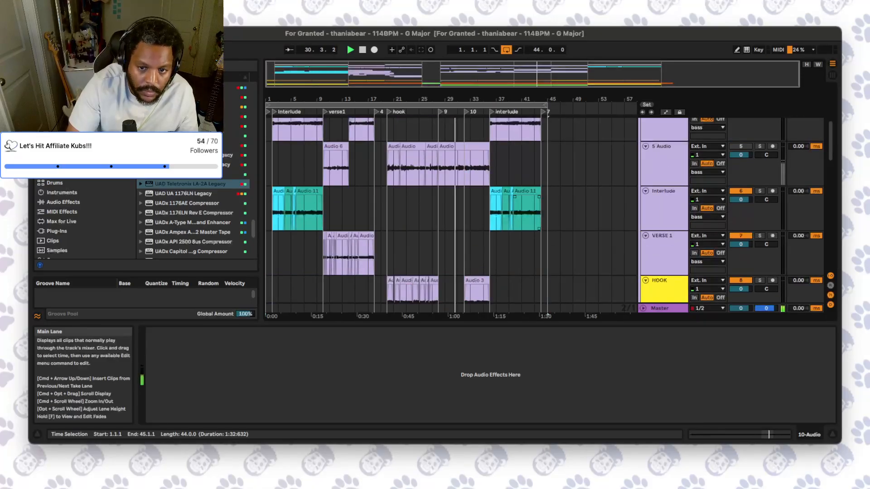
- Select the hook clip on the 24 Audio track and try adjusting the track's volume
scroll(659, 218, "down", 5)
scroll(662, 218, "down", 15)
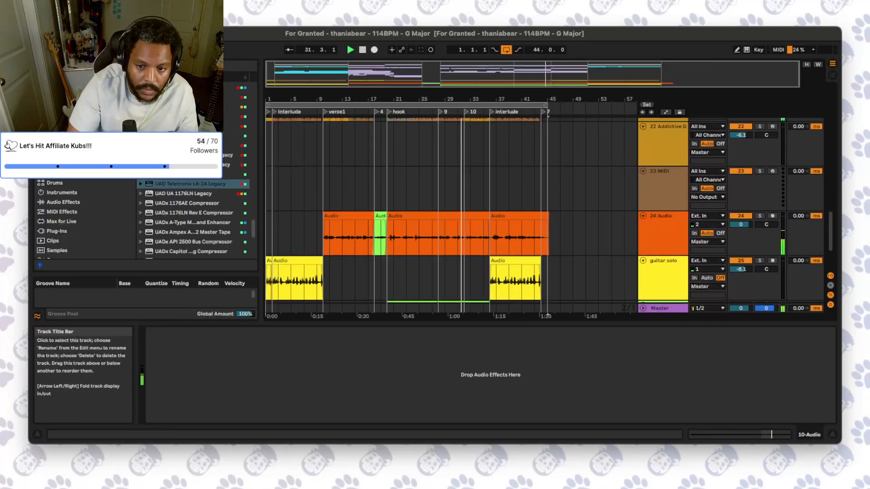
left_click(663, 231)
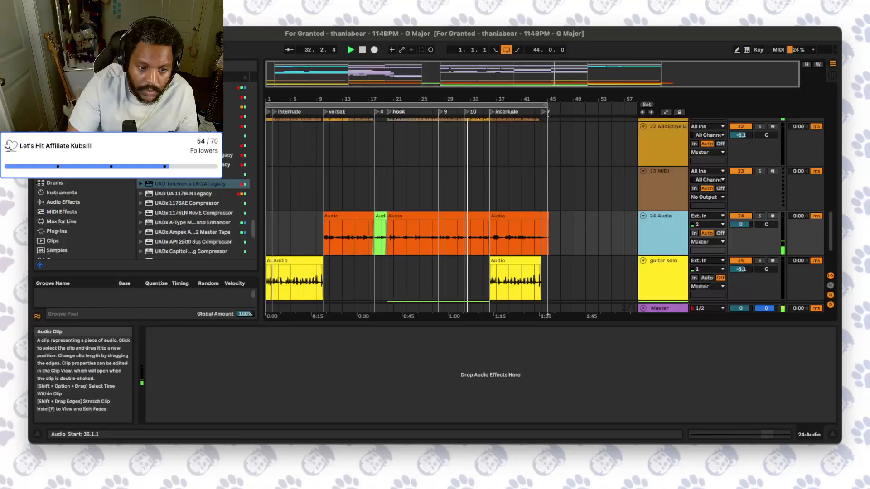
left_click(469, 216)
left_click(662, 231)
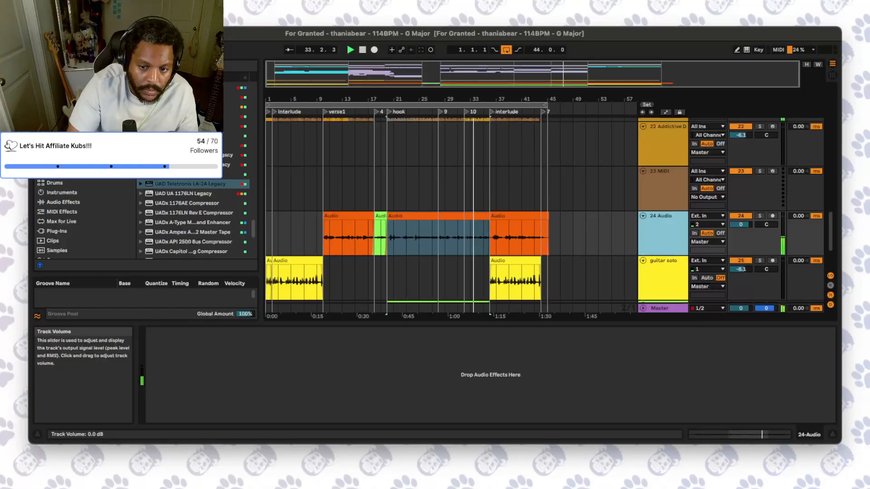
left_click_drag(741, 224, 741, 213)
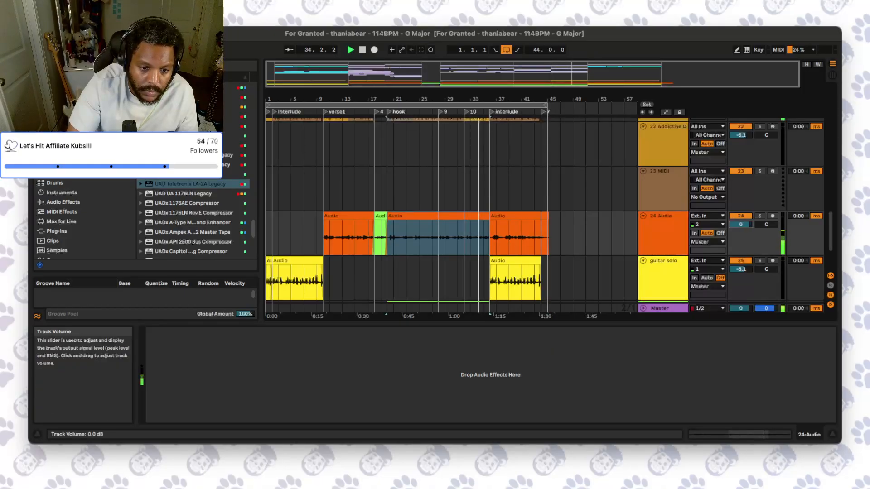
- Delete the 44.1.1 to 45.1.1 section of the 24 Audio track's last clip and fold the 27 Audio track
scroll(544, 241, "up", 1)
left_click(544, 246)
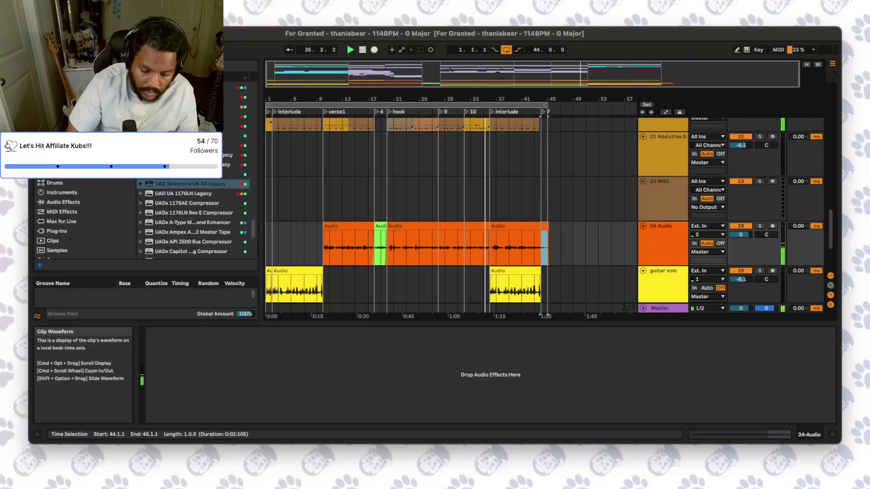
scroll(534, 267, "up", 3)
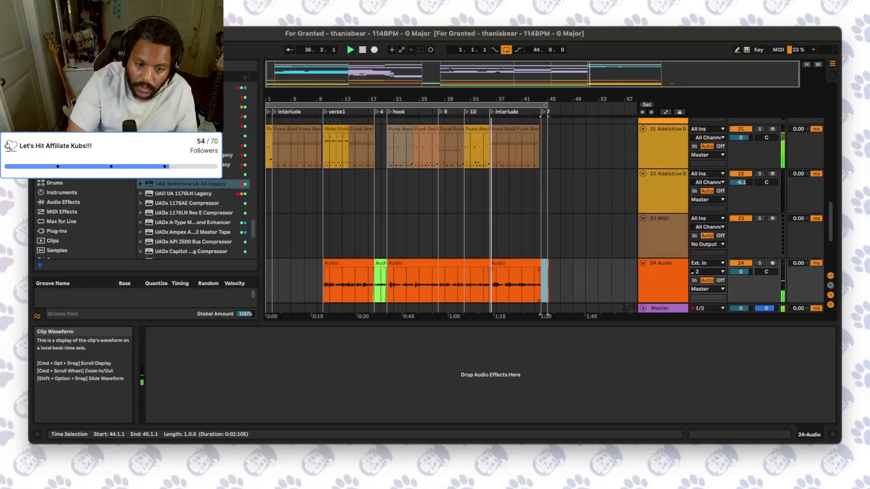
scroll(535, 268, "down", 8)
left_click(643, 253)
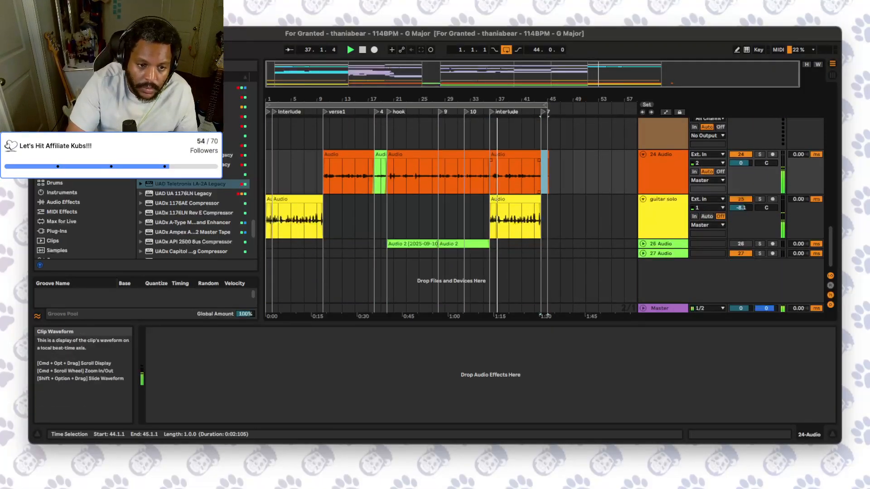
- Delete the 24 Audio track's interlude clip from 36.1.1 to 44.1.1 and the leftover audio from 45.1.1 to 47.1.1
left_click(502, 172)
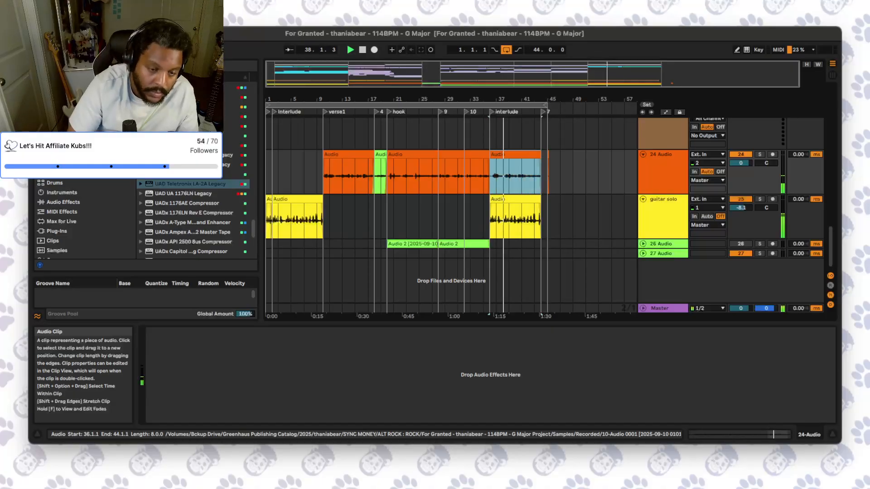
key("Delete")
left_click_drag(548, 175, 560, 176)
key("Delete")
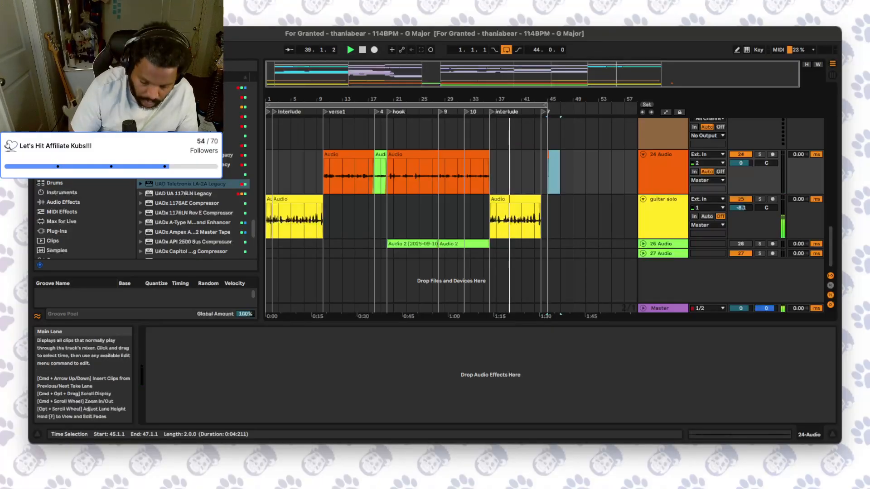
left_click(534, 175)
scroll(534, 176, "up", 3)
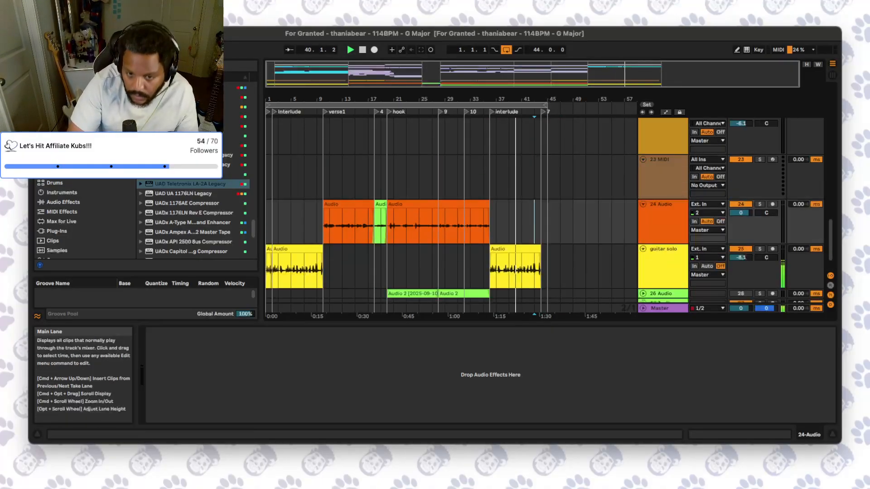
- Delete the empty 20 MIDI track above the Addictive Drums tracks
left_click(509, 222)
scroll(509, 222, "up", 5)
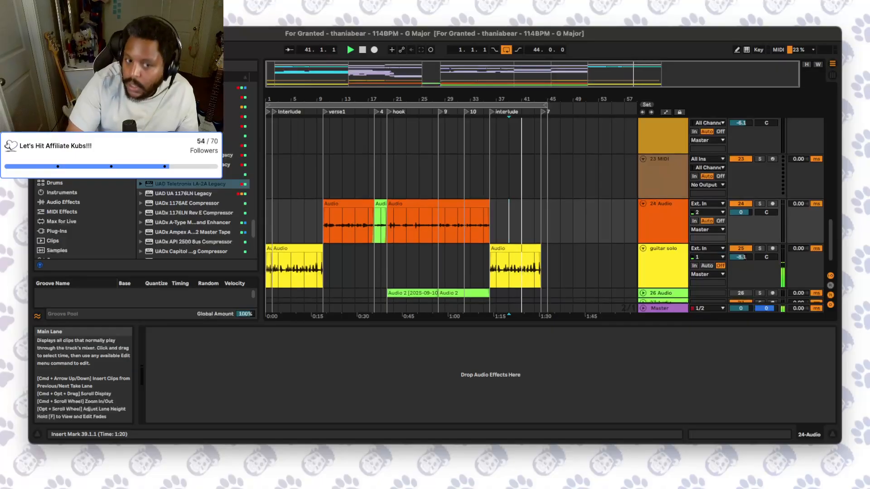
scroll(509, 222, "down", 3)
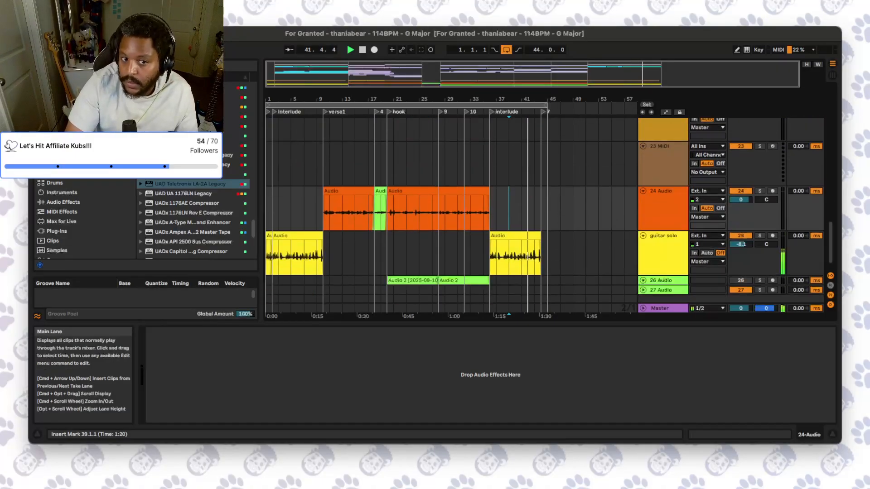
scroll(453, 208, "up", 2)
scroll(453, 209, "down", 6)
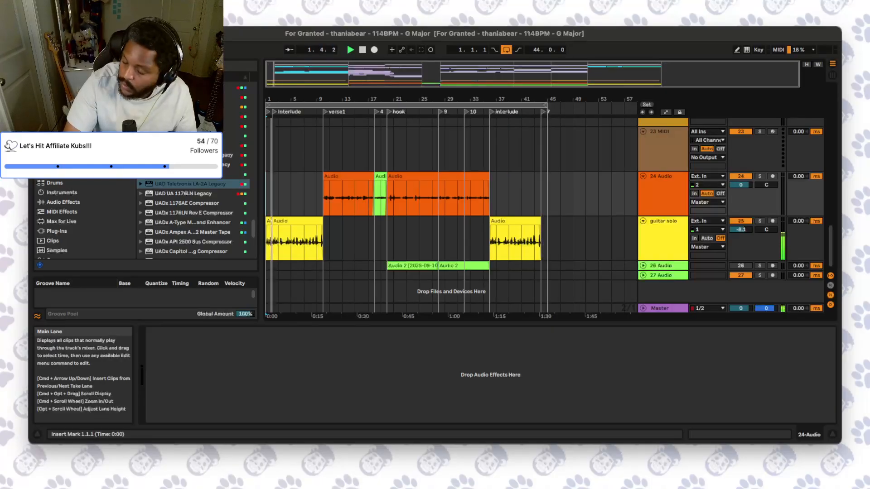
scroll(451, 216, "up", 2)
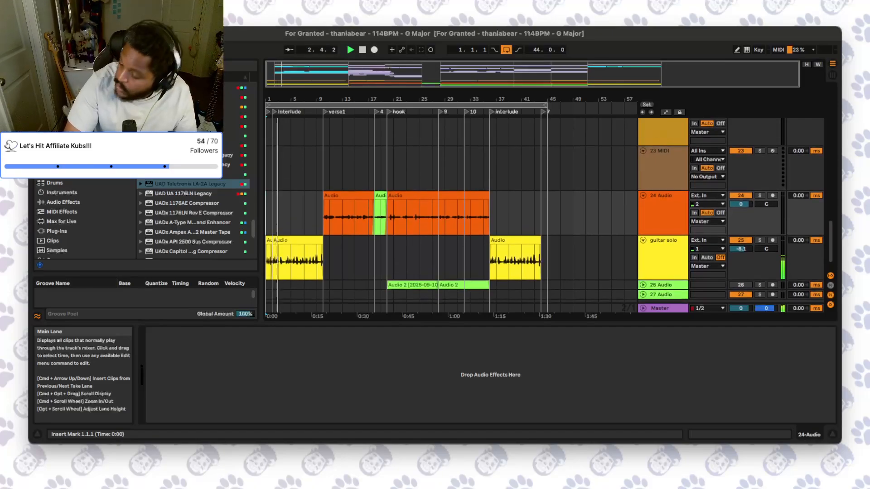
scroll(451, 210, "up", 8)
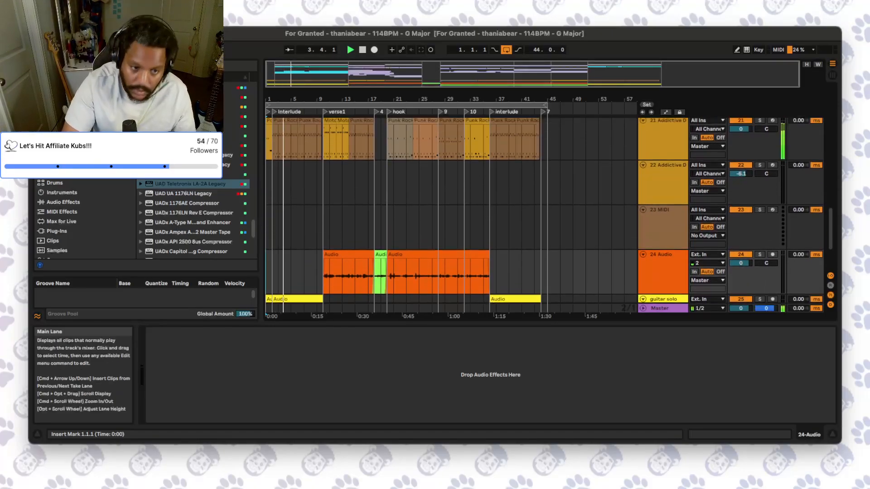
scroll(452, 210, "up", 4)
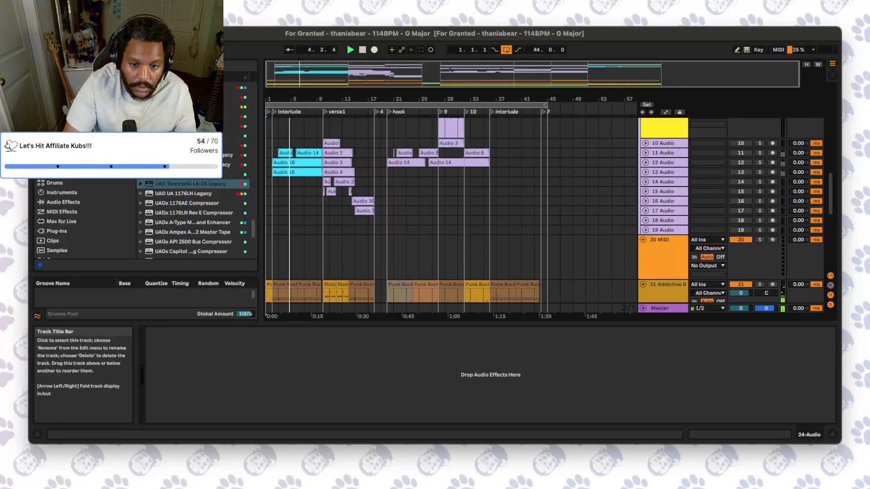
left_click(663, 249)
key("Delete")
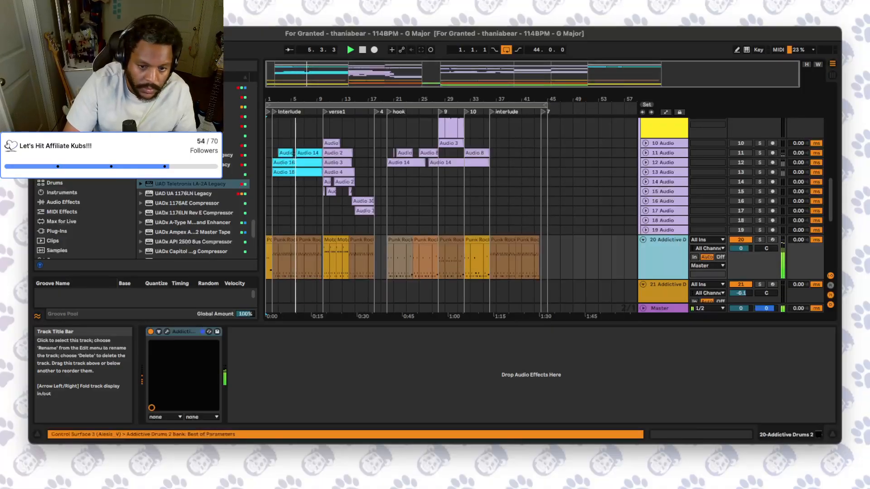
- Select the 20 Addictive Drums track and lower the 21 Addictive Drums track's volume to -6.5 dB
double_click(663, 249)
left_click(663, 253)
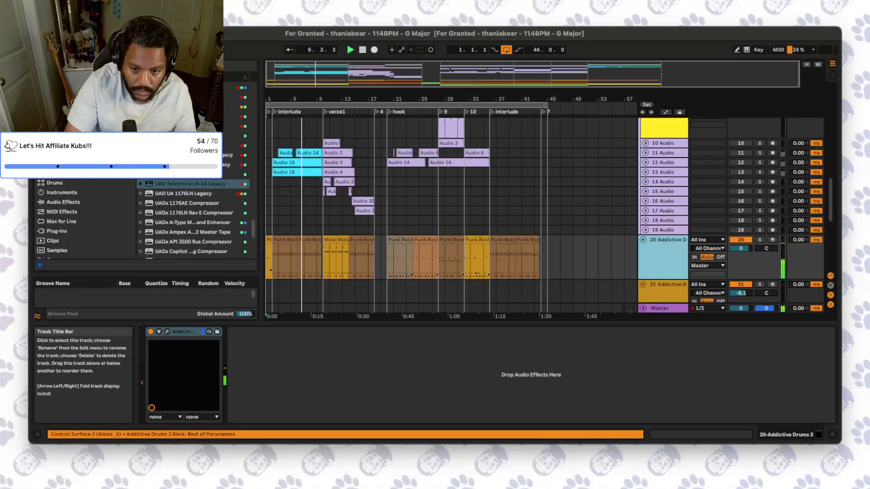
scroll(663, 253, "down", 2)
left_click(741, 268)
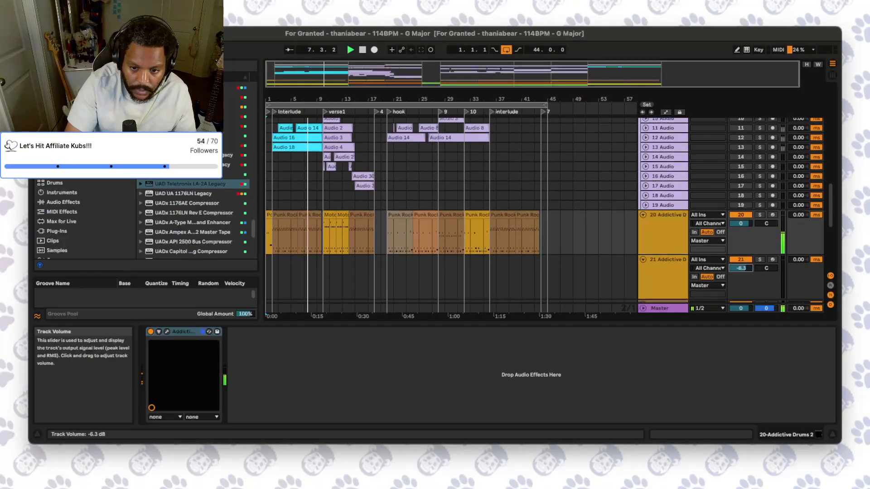
scroll(629, 295, "down", 2)
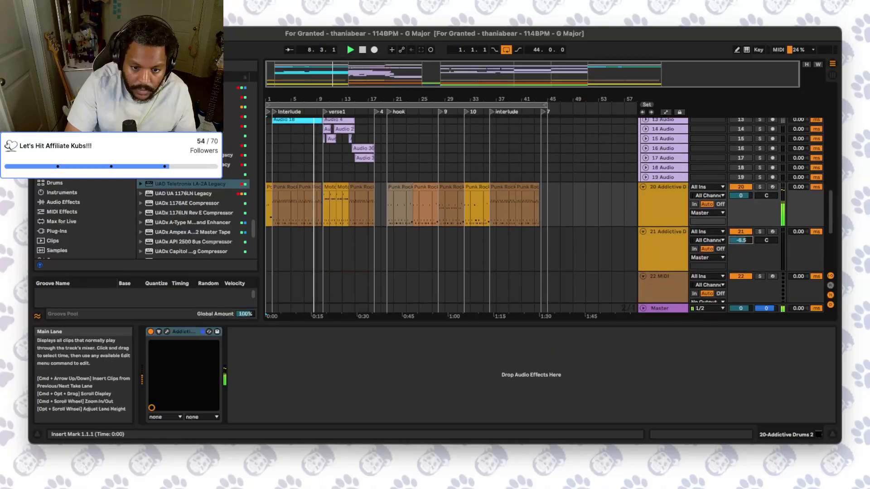
- Fold the 22 MIDI and 23 Audio tracks and move the guitar solo track directly below the 20 Addictive Drums track
left_click(663, 285)
left_click(643, 276)
left_click(643, 286)
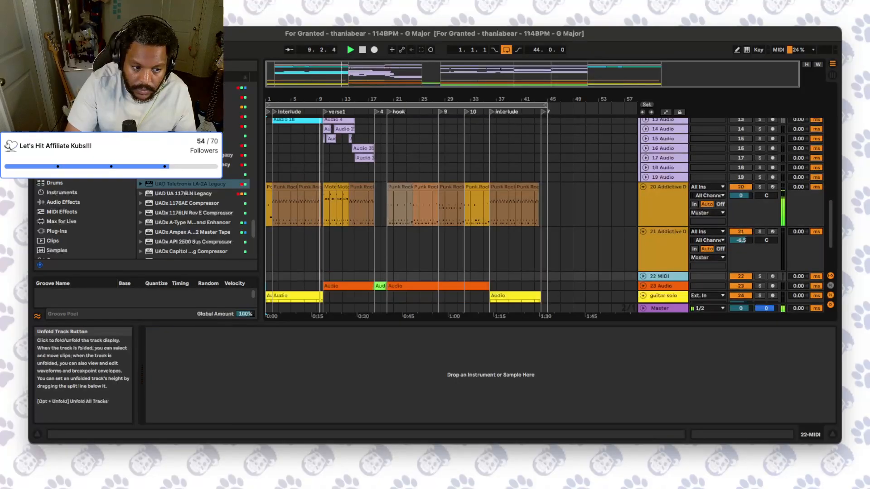
scroll(643, 286, "down", 3)
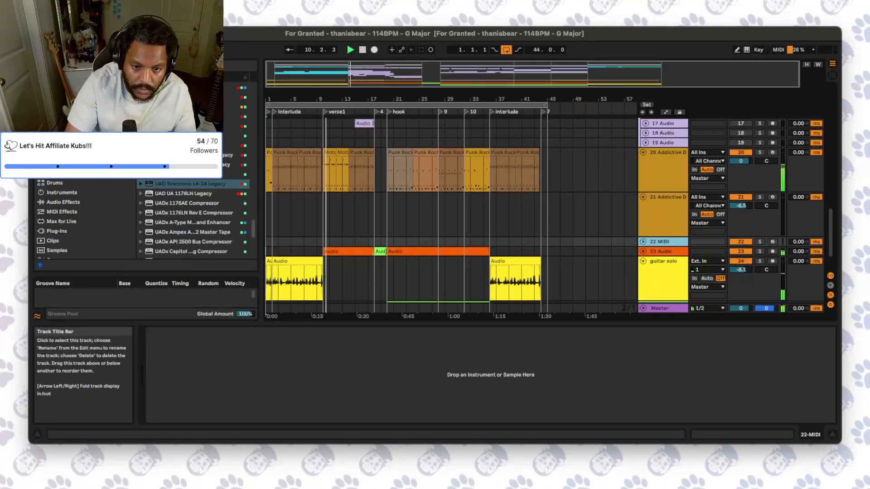
left_click_drag(664, 267, 664, 195)
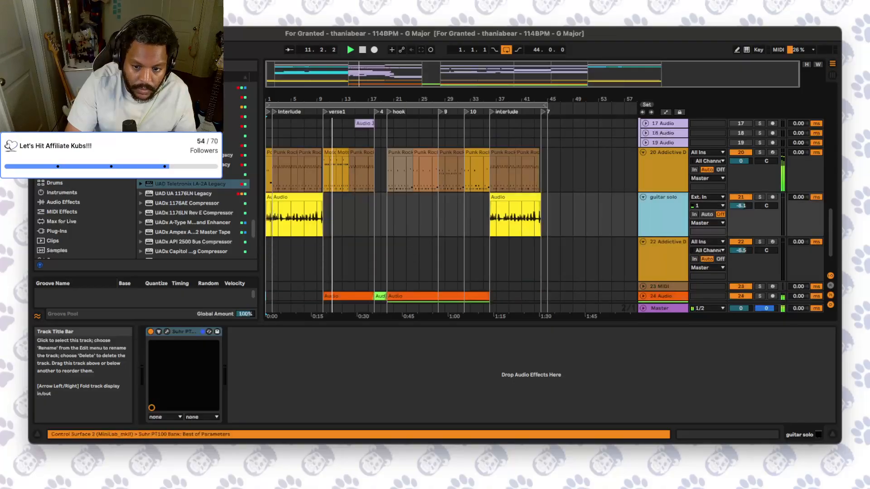
- Rename the 24 Audio track as SCRATCH and add the UAD Teletronix LA-2A Legacy compressor to it
scroll(544, 209, "down", 3)
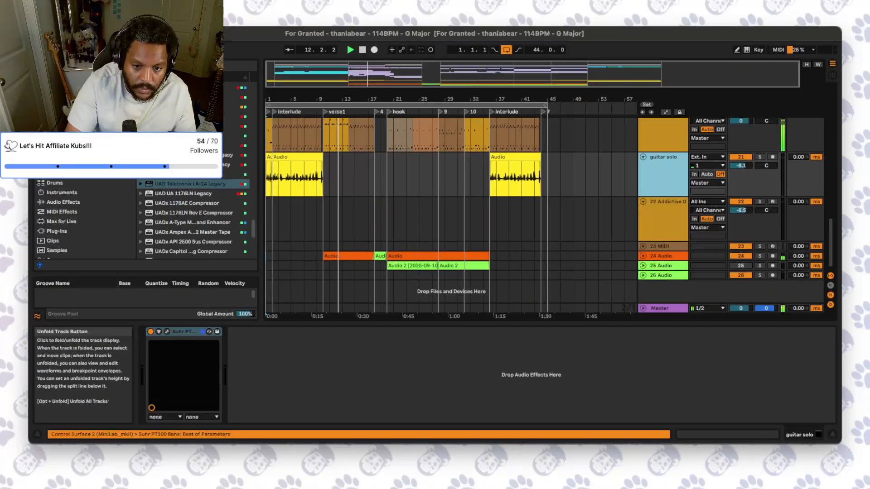
left_click(661, 256)
key("super+r")
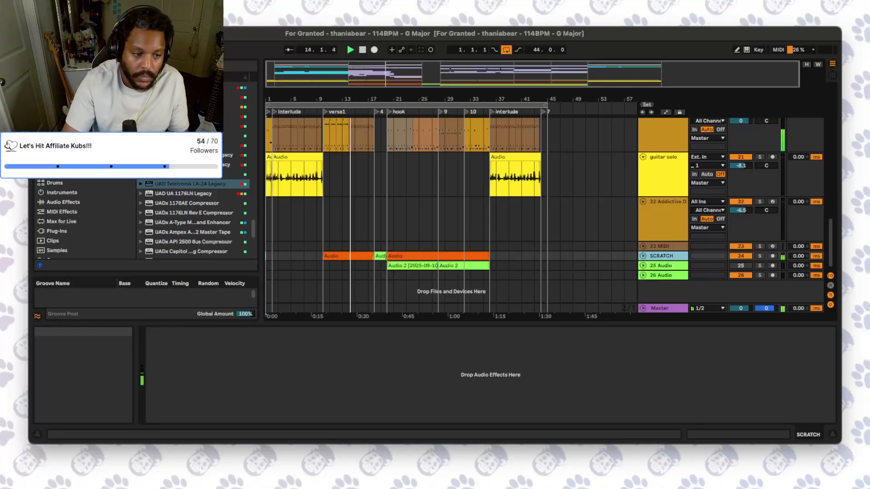
key("Return")
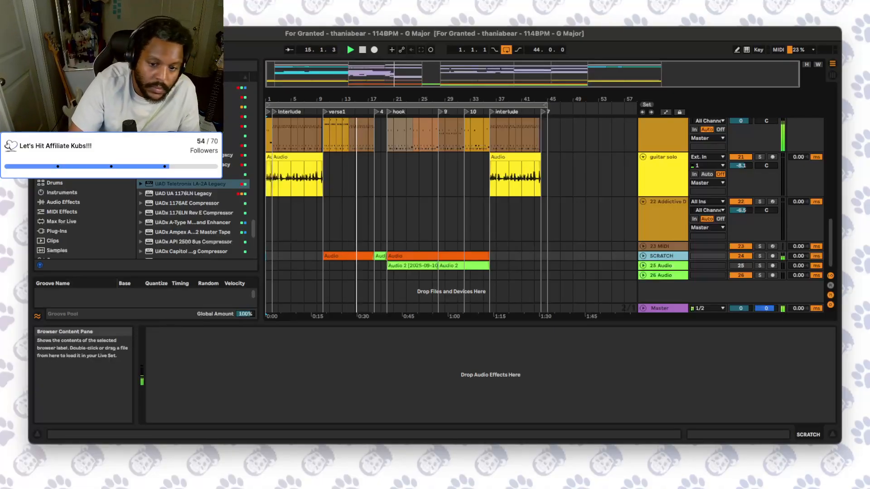
double_click(191, 184)
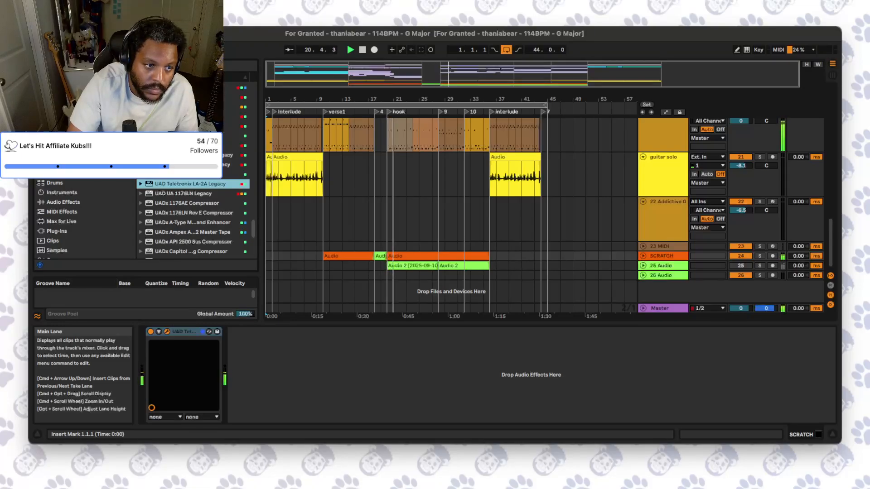
left_click(661, 256)
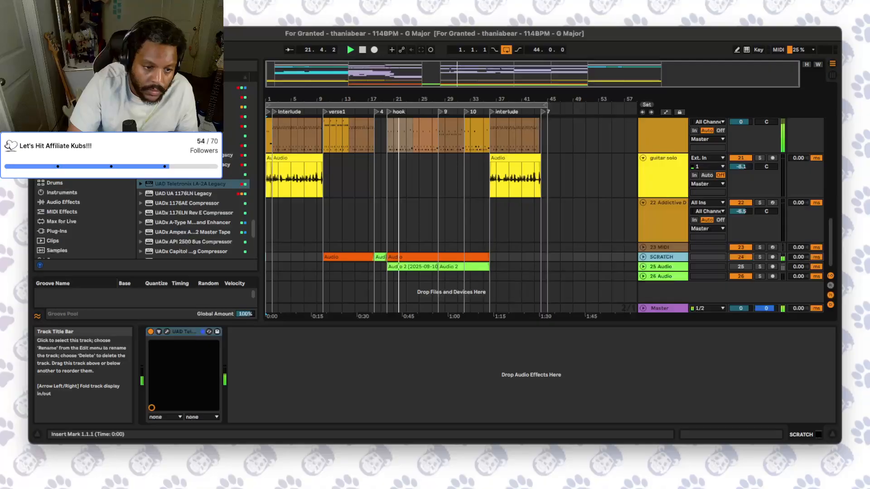
- Fold the 4 Audio and 5 Audio tracks in the bass group, keeping the Interlude track unfolded
scroll(453, 213, "up", 5)
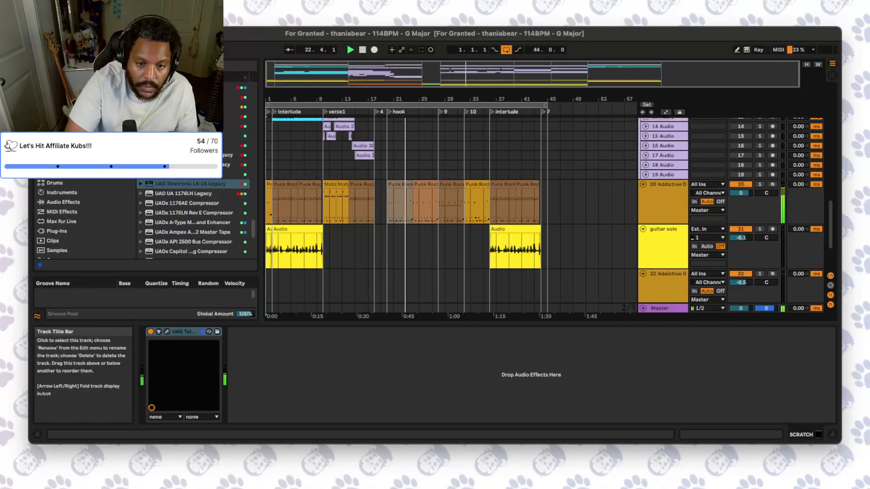
left_click(664, 200)
scroll(453, 213, "up", 3)
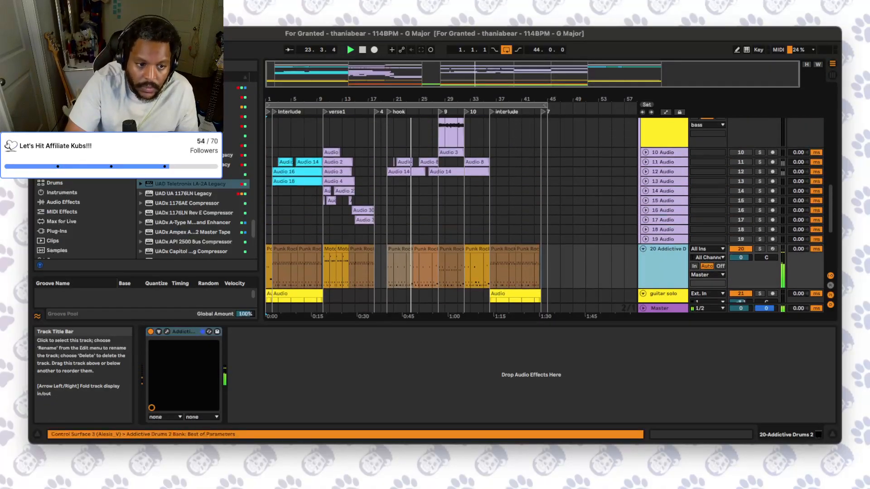
scroll(646, 211, "up", 10)
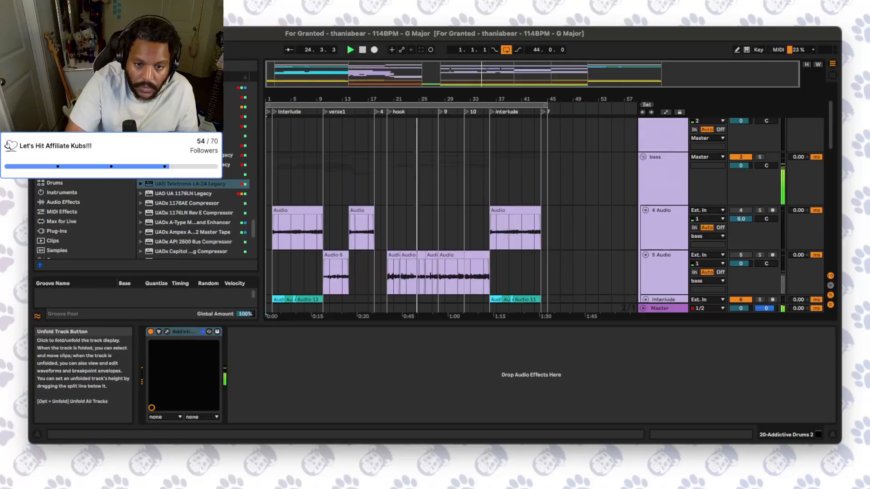
left_click(646, 210)
left_click(646, 220)
left_click(646, 230)
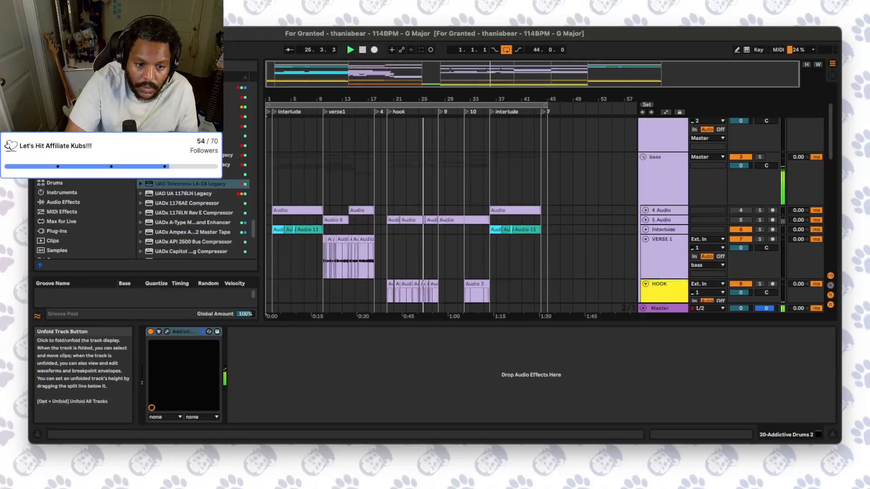
left_click(645, 230)
scroll(648, 229, "down", 3)
scroll(648, 230, "down", 3)
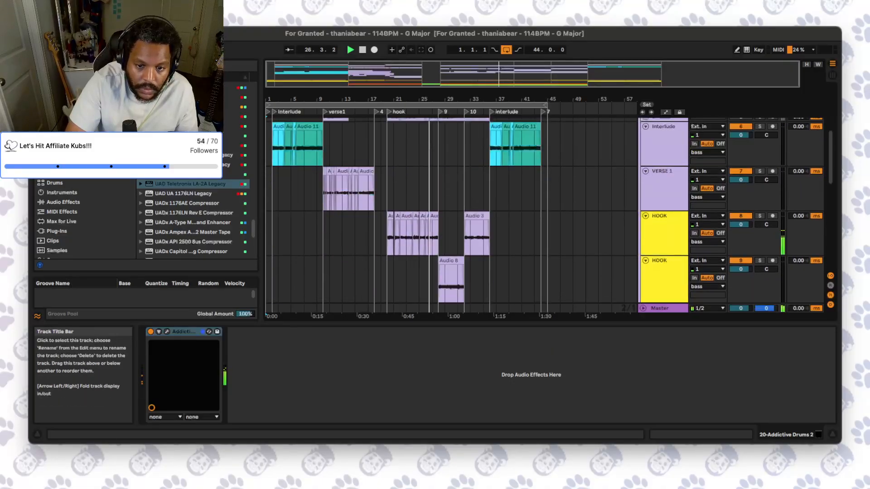
scroll(648, 229, "down", 2)
scroll(647, 230, "up", 6)
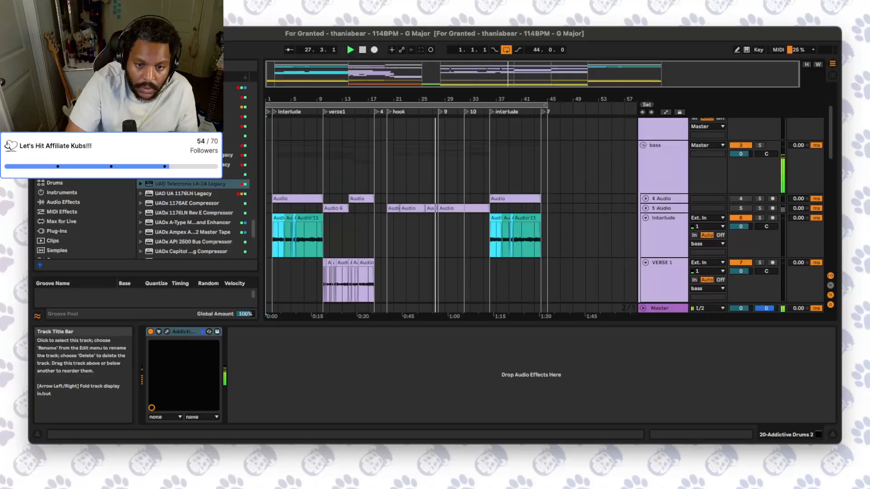
- Put the 2 Audio track into a new group and name the group GUITARS
scroll(663, 190, "up", 4)
left_click(663, 183)
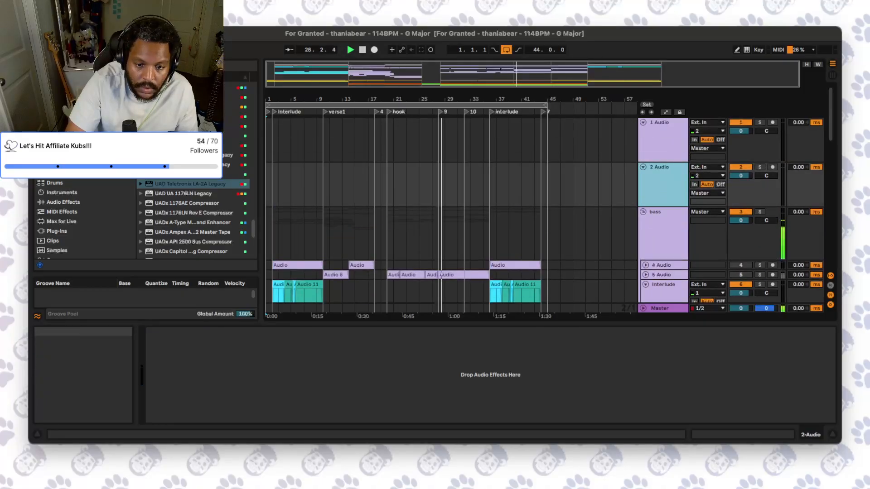
key("super+g")
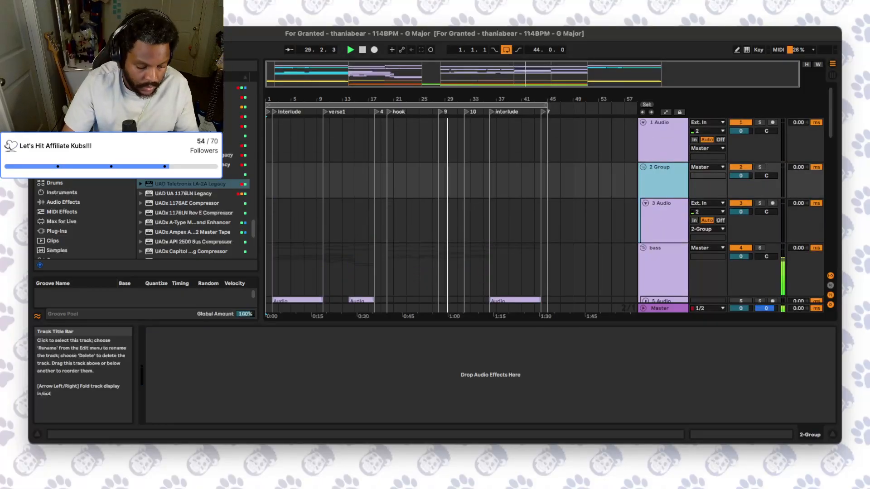
type("GUITAR")
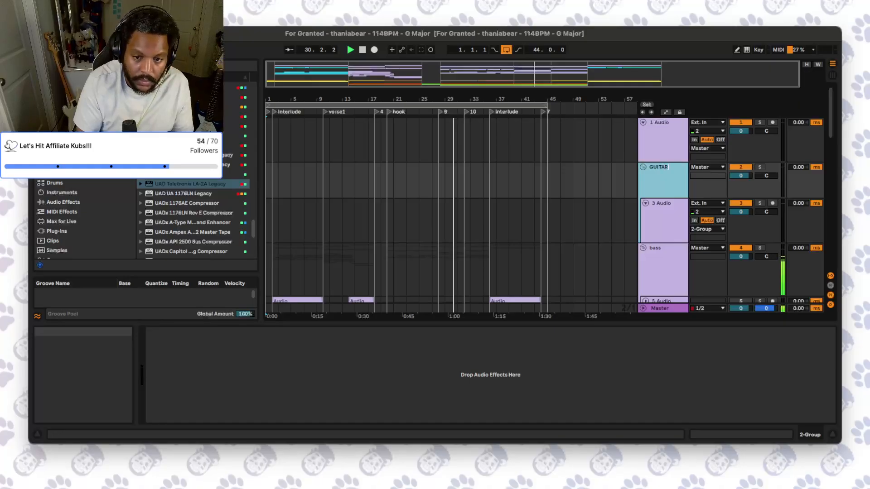
type("S")
key("Return")
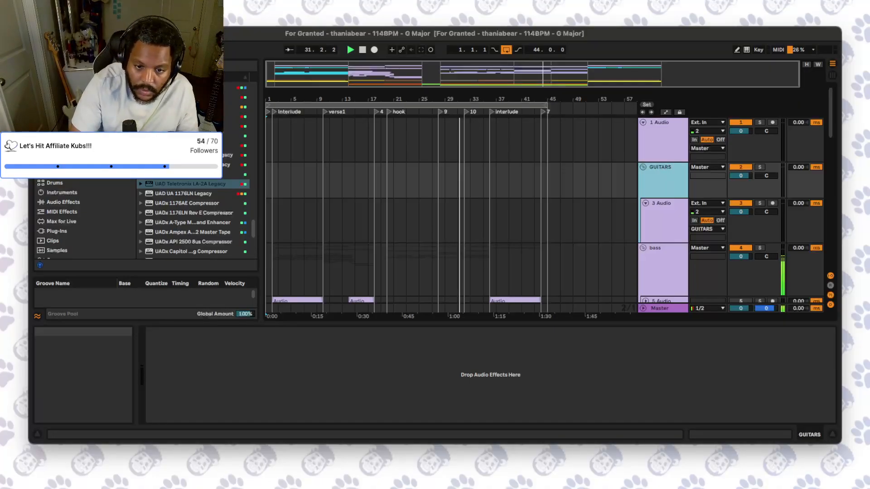
- Colour the GUITARS group and its 3 Audio track blue and duplicate that track four times
left_click(663, 205)
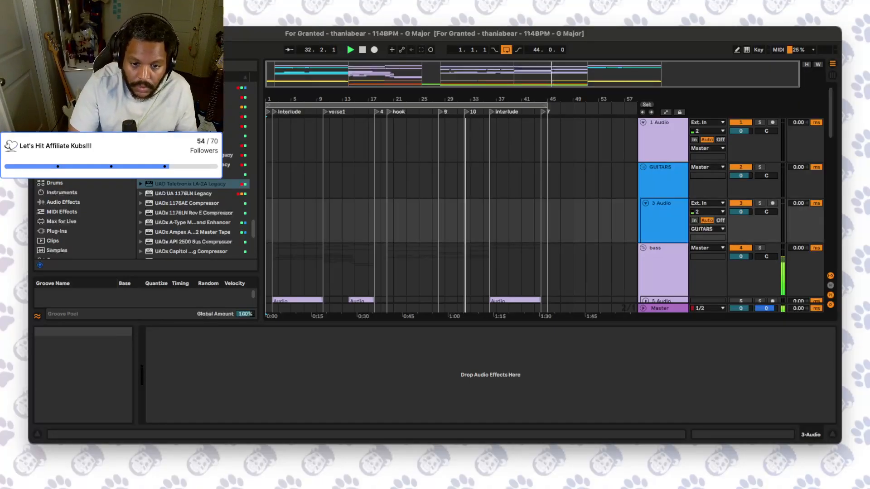
key("super+d")
key("super+d")
key("super+d")
key("super+d")
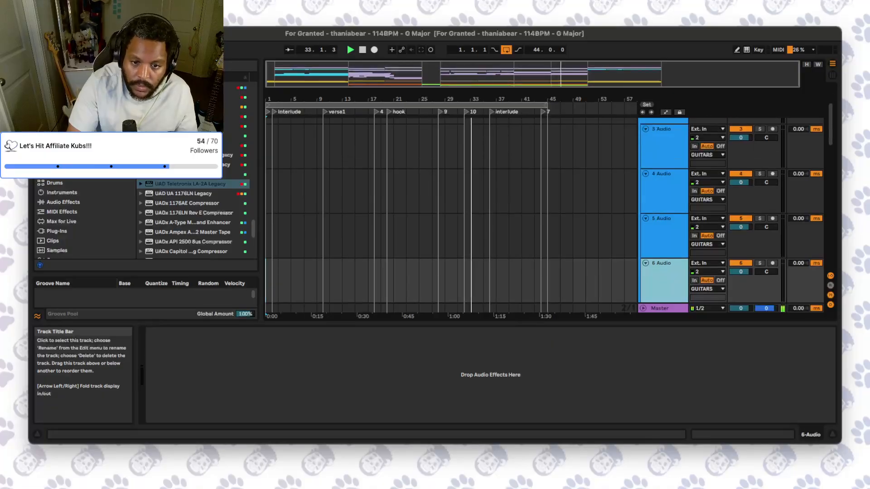
- Fold the 3 Audio, 4 Audio, 5 Audio and 6 Audio tracks in the GUITARS group
scroll(663, 213, "up", 2)
left_click(646, 139)
left_click(651, 153)
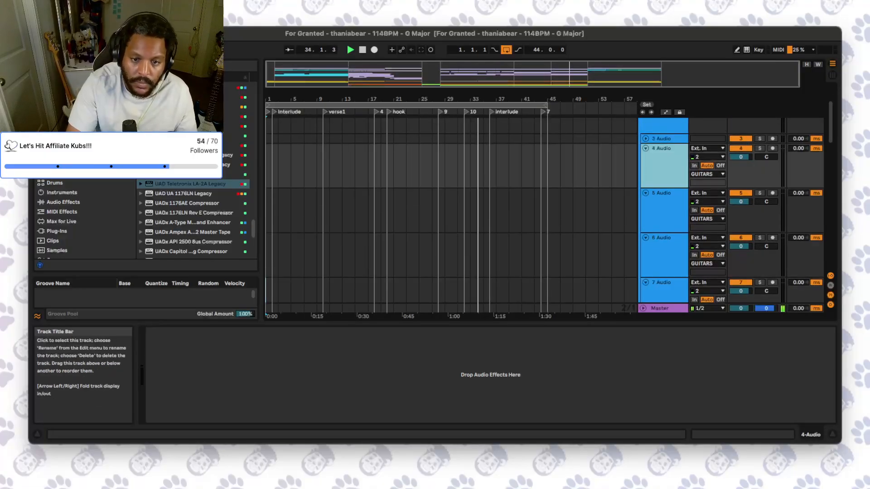
left_click(646, 148)
left_click(651, 162)
left_click(646, 158)
left_click(646, 168)
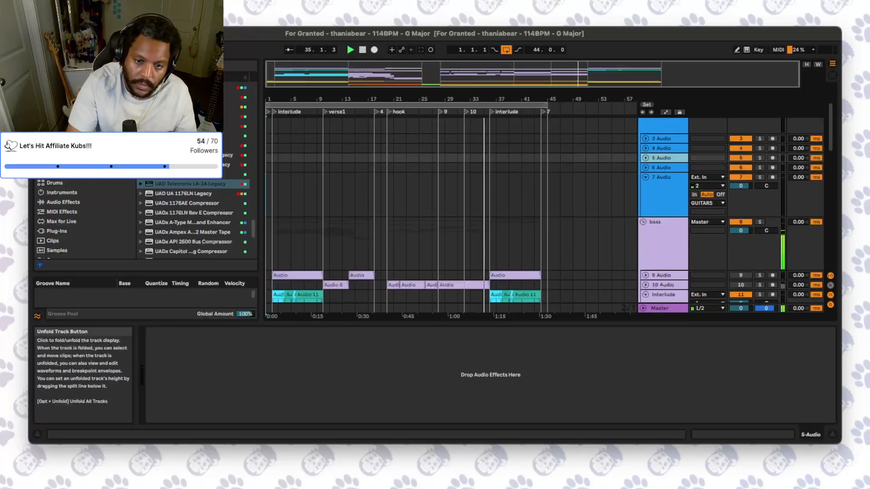
- Arm the 7 Audio track for recording and set its external input channel to 1
left_click(653, 182)
scroll(652, 182, "up", 2)
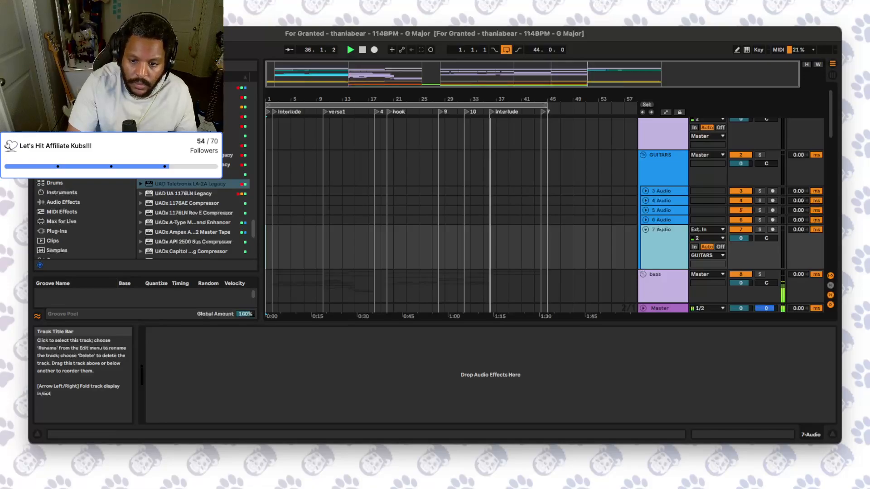
left_click(772, 230)
left_click(708, 238)
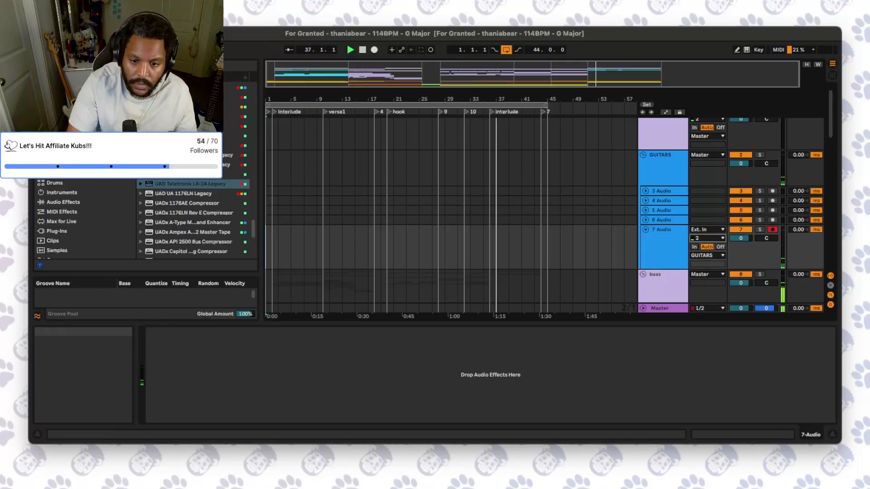
left_click(706, 230)
- Duplicate the 7 Audio track twice within the GUITARS group
left_click(663, 245)
key("super+d")
key("super+d")
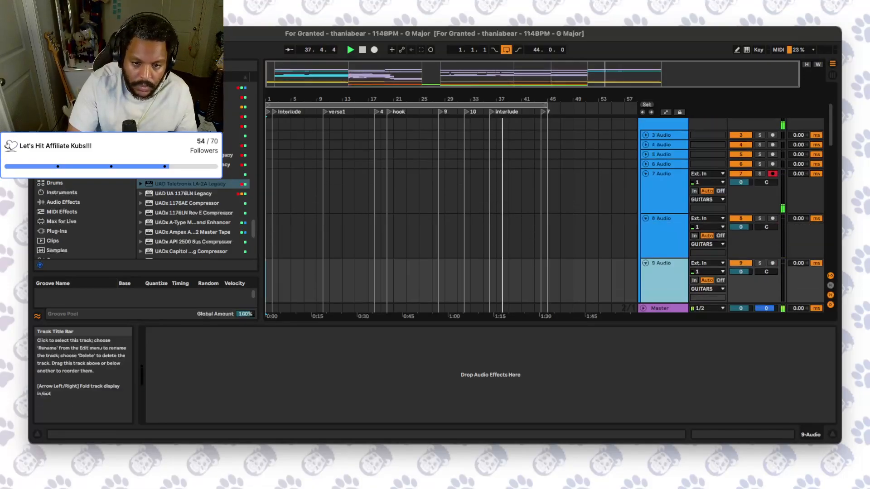
- Fold the 8 Audio and 9 Audio tracks in the GUITARS group
key("super+z")
key("super+z")
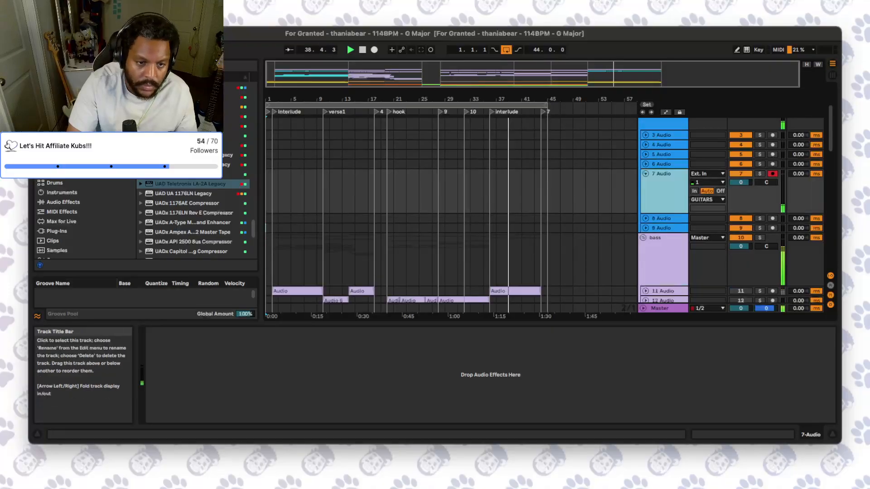
- Delete the locators named 9 and 10 between the hook and the second interlude
scroll(451, 213, "up", 1)
scroll(451, 213, "down", 5)
scroll(451, 213, "up", 7)
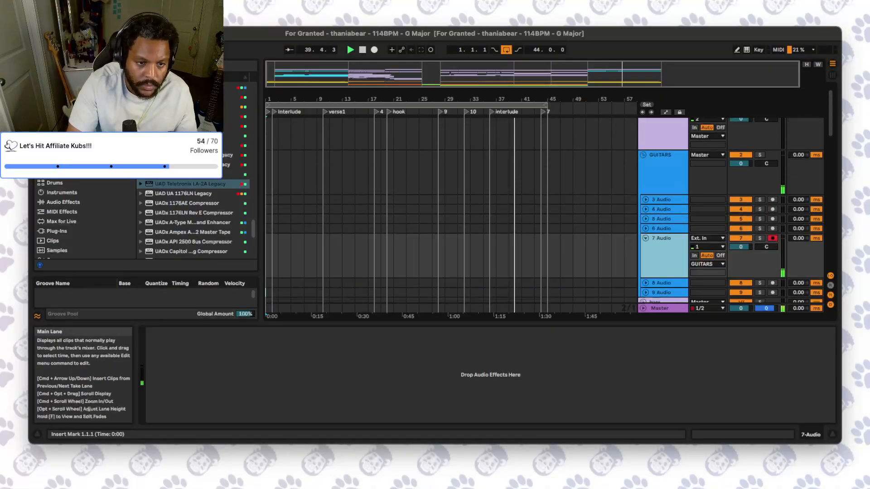
scroll(452, 212, "up", 1)
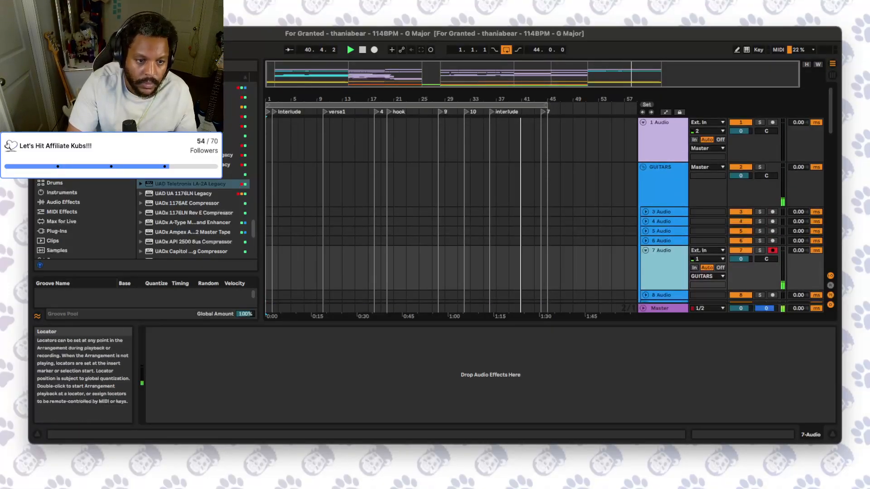
key("Delete")
left_click(389, 111)
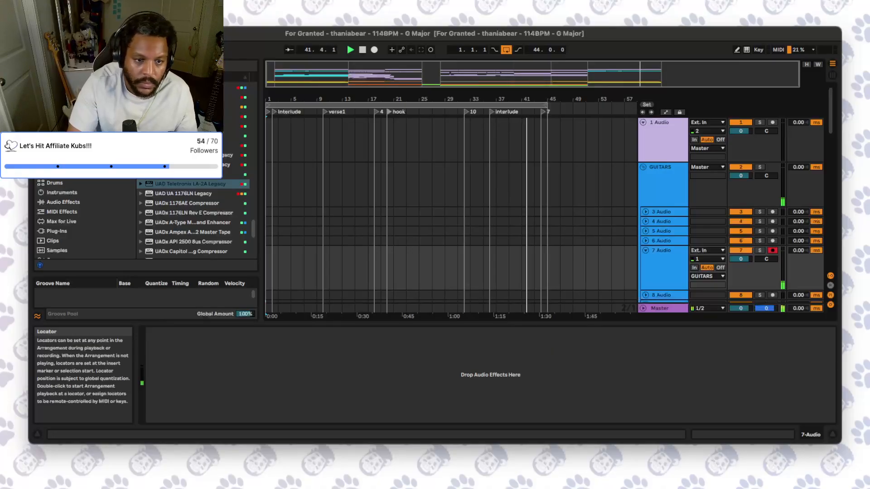
key("Delete")
left_click(457, 141)
left_click(432, 141)
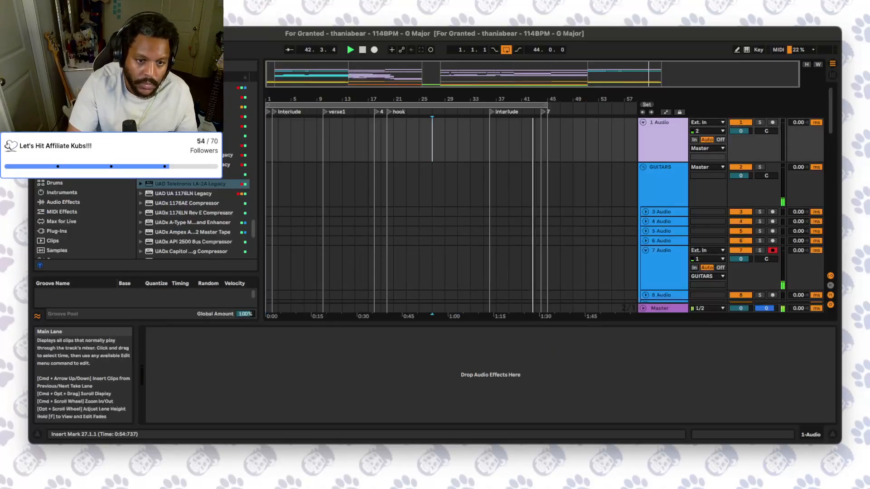
left_click(445, 140)
- Stop playback, return the song position to 1.1.1 and start playing from there
scroll(454, 208, "down", 5)
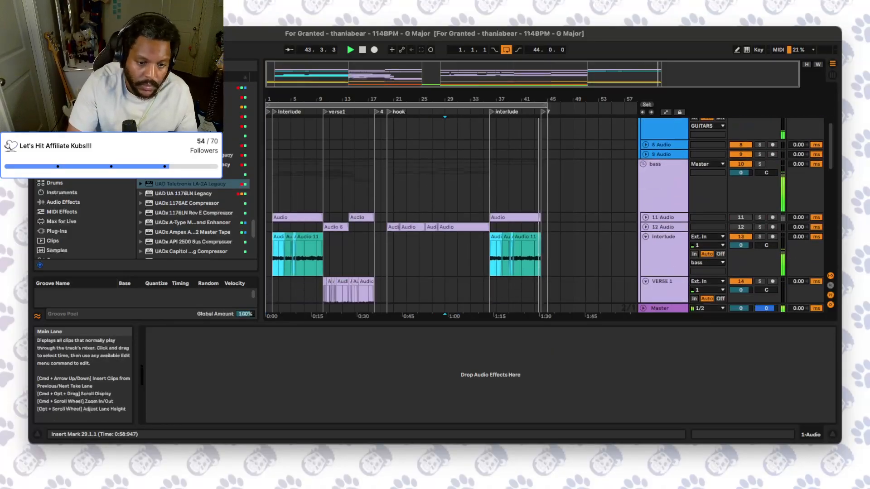
scroll(454, 209, "up", 2)
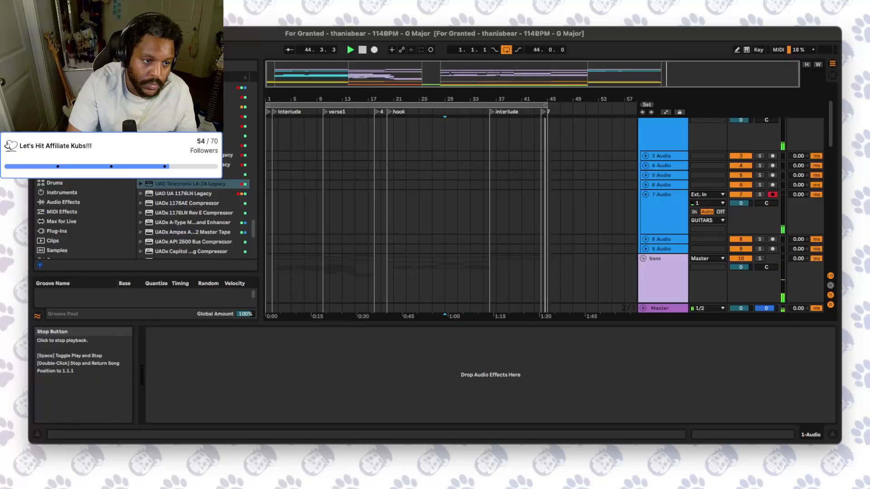
double_click(363, 50)
left_click(351, 50)
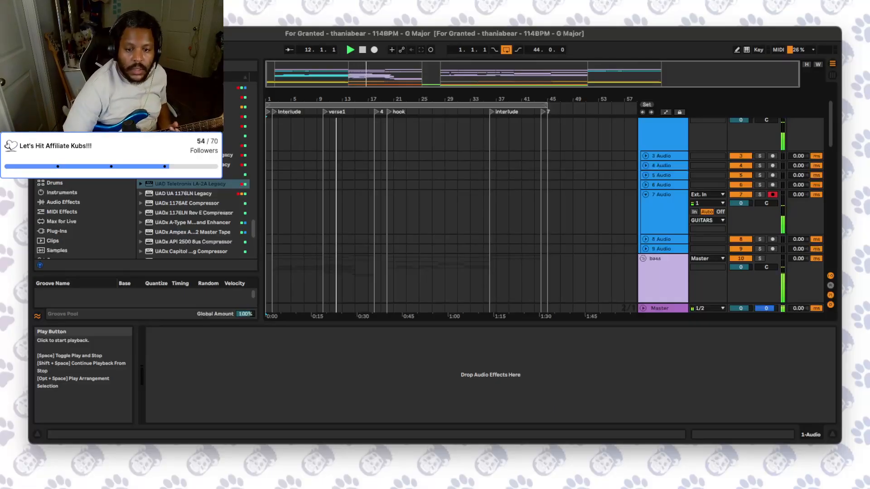
- Load the natty content clean.adg effect rack from the colour-tagged presets onto the GUITARS group and unfold its Tuner device
scroll(567, 190, "up", 2)
left_click(662, 138)
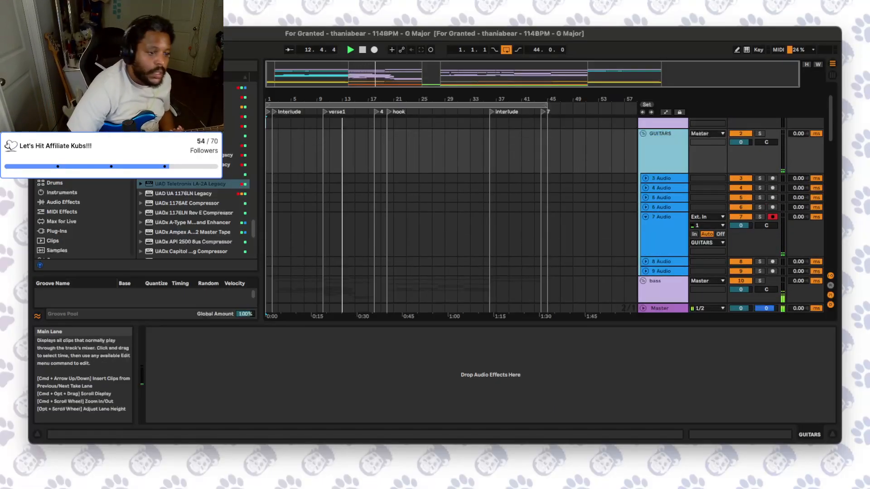
scroll(195, 209, "up", 2)
left_click(195, 209)
scroll(195, 218, "up", 10)
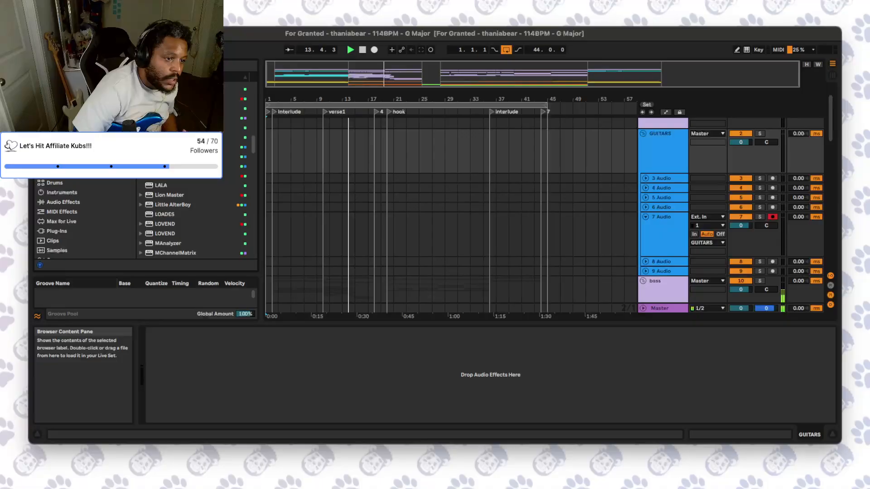
scroll(195, 218, "up", 4)
left_click(59, 109)
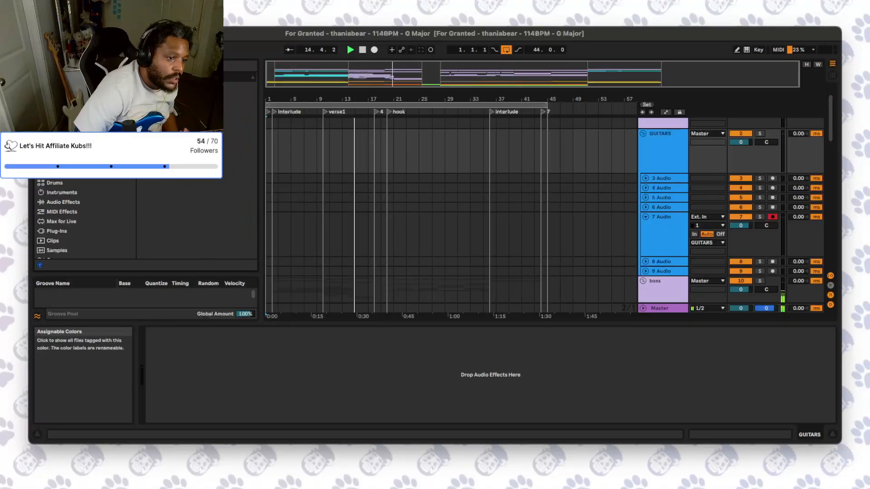
scroll(195, 217, "down", 4)
scroll(195, 217, "down", 8)
scroll(195, 217, "up", 10)
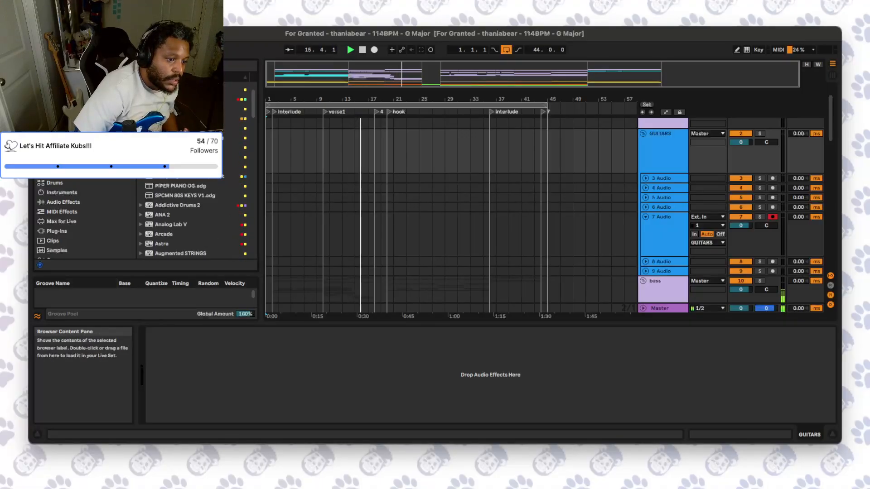
scroll(195, 218, "down", 2)
scroll(195, 218, "down", 10)
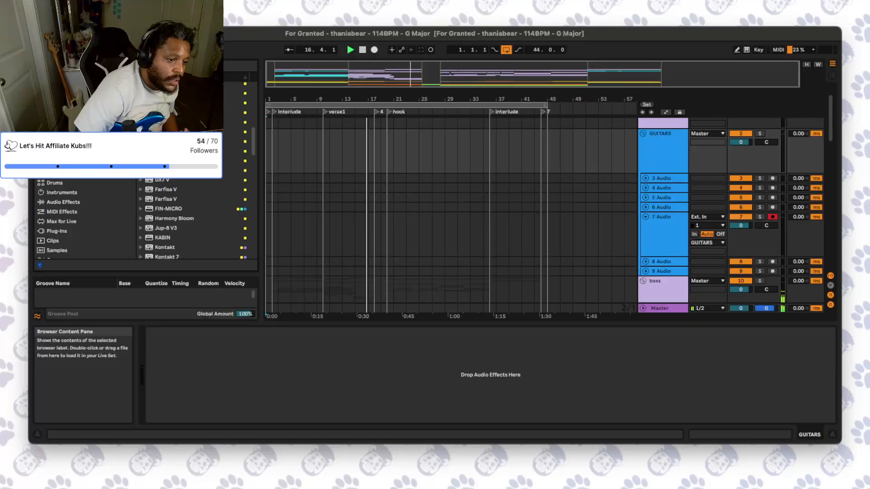
scroll(195, 217, "up", 10)
left_click(59, 100)
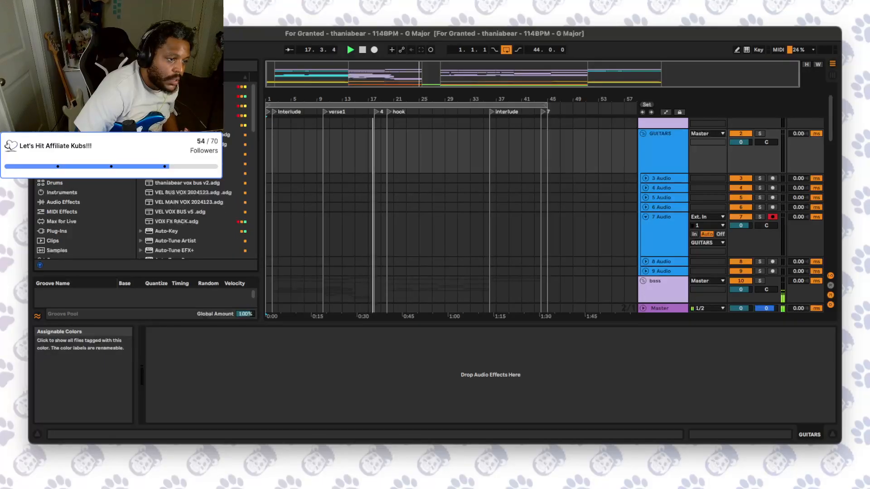
left_click(59, 119)
left_click(59, 109)
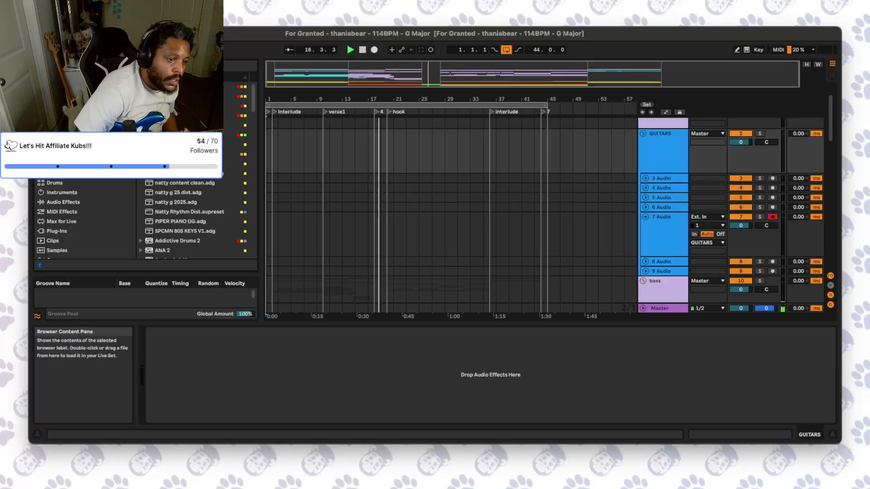
left_click(185, 183)
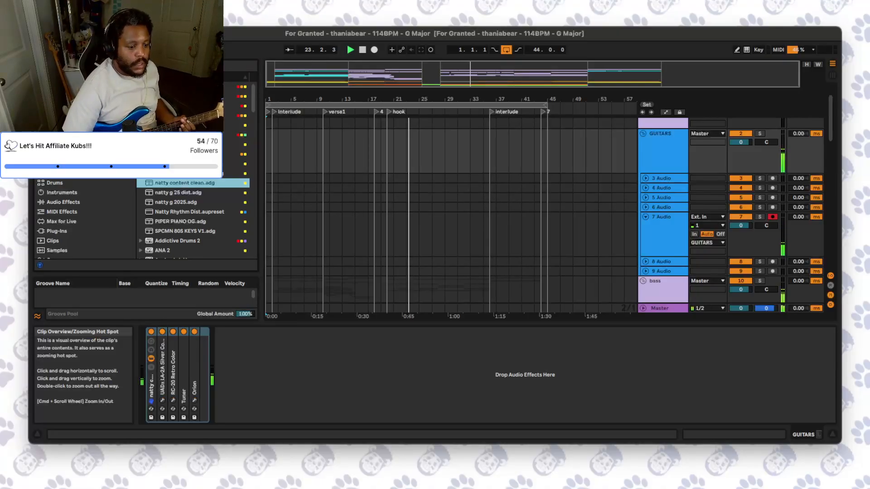
double_click(183, 380)
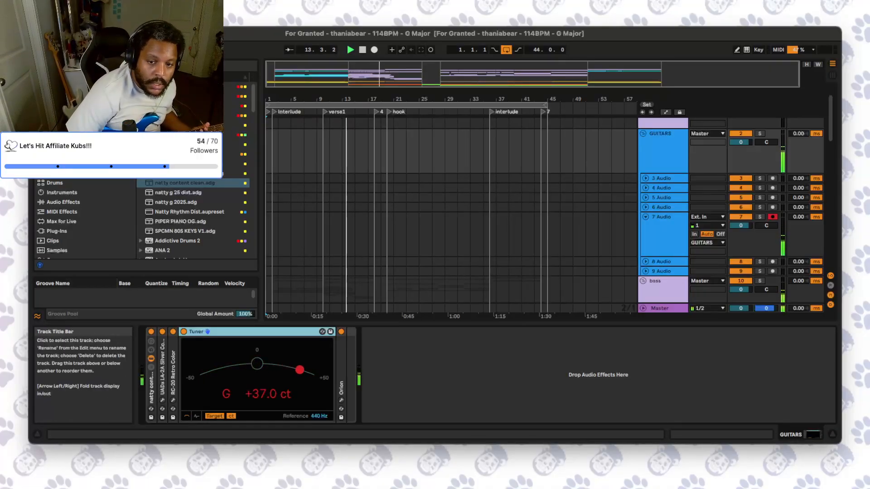
- Add the TH-U Slate plug-in after the rack on the GUITARS group and turn off RC-20 Retro Color
left_click(662, 147)
scroll(195, 218, "down", 10)
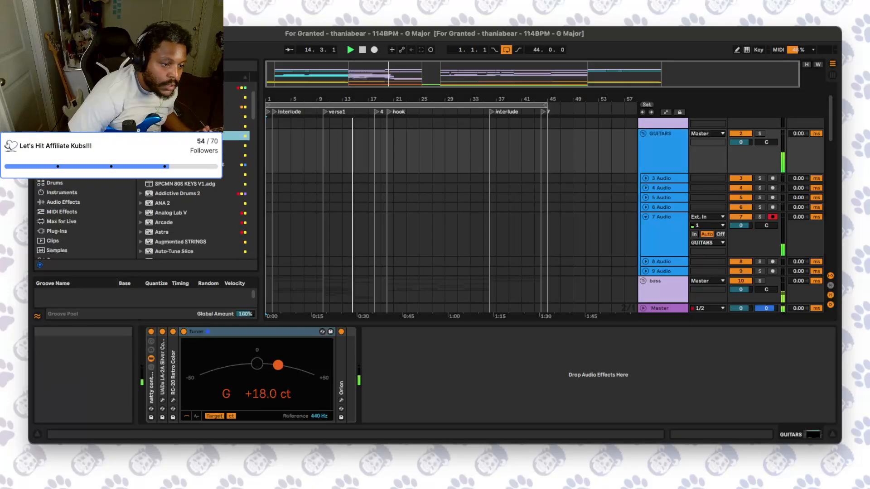
scroll(195, 217, "down", 10)
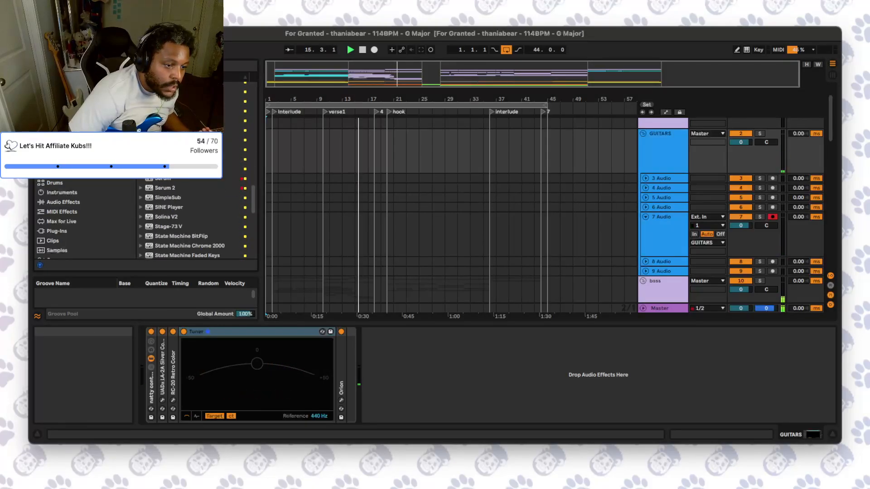
scroll(195, 206, "down", 1)
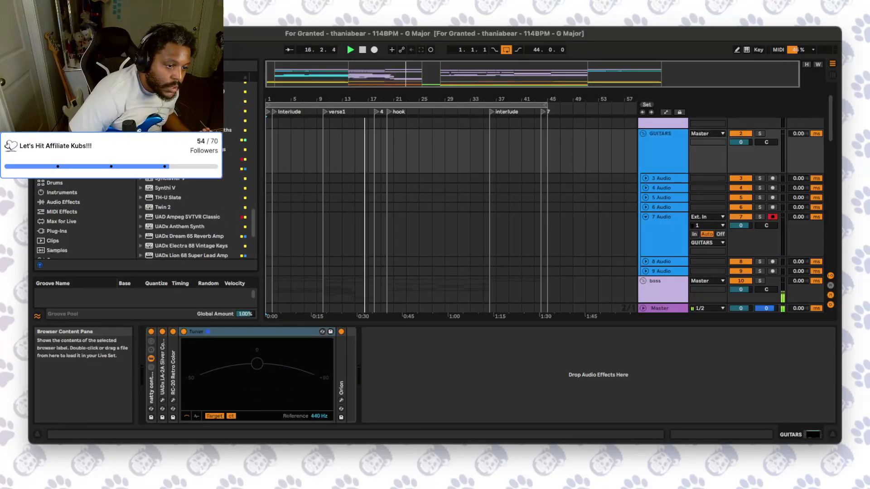
left_click(181, 198)
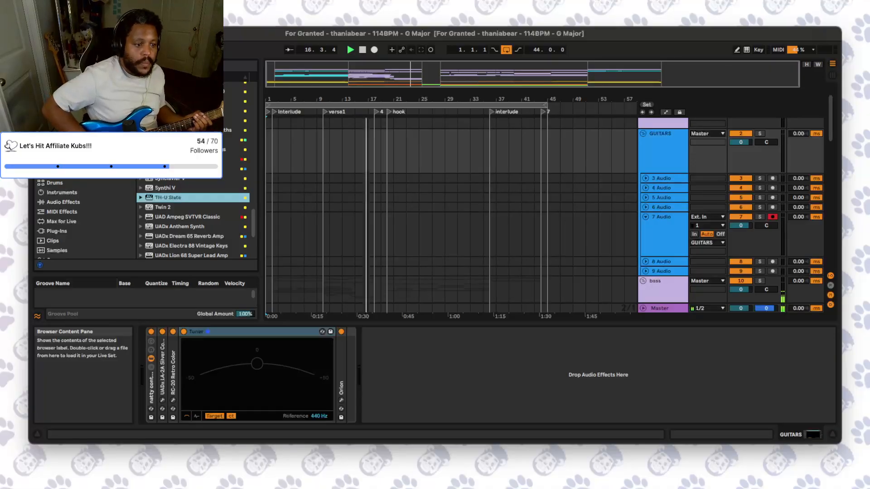
key("Return")
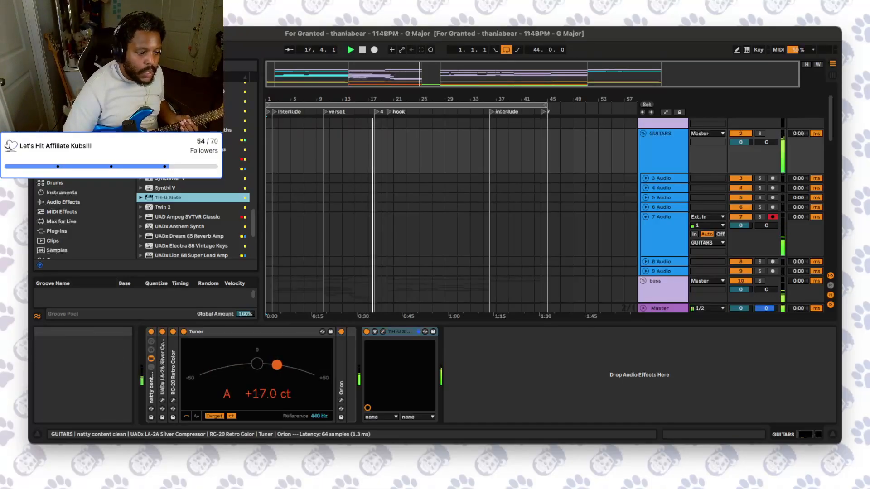
left_click(173, 332)
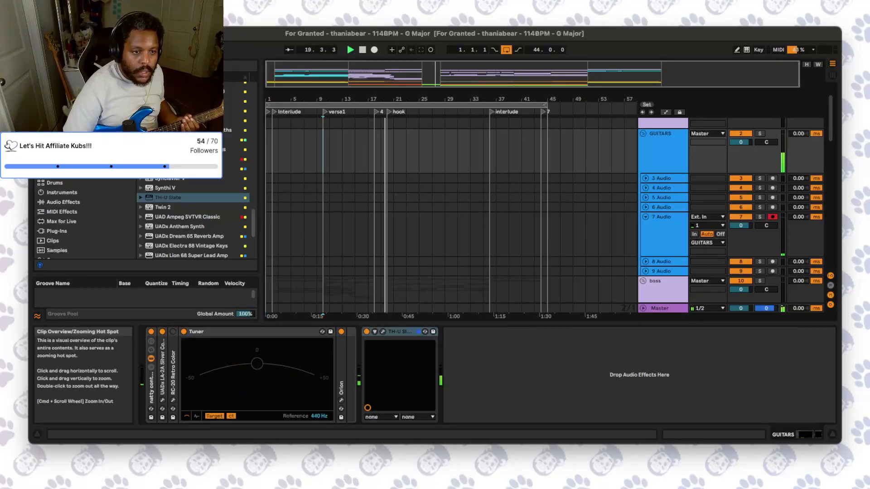
- Record a guitar take on the 7 Audio track from the song start to just past the verse1 locator
left_click(350, 50)
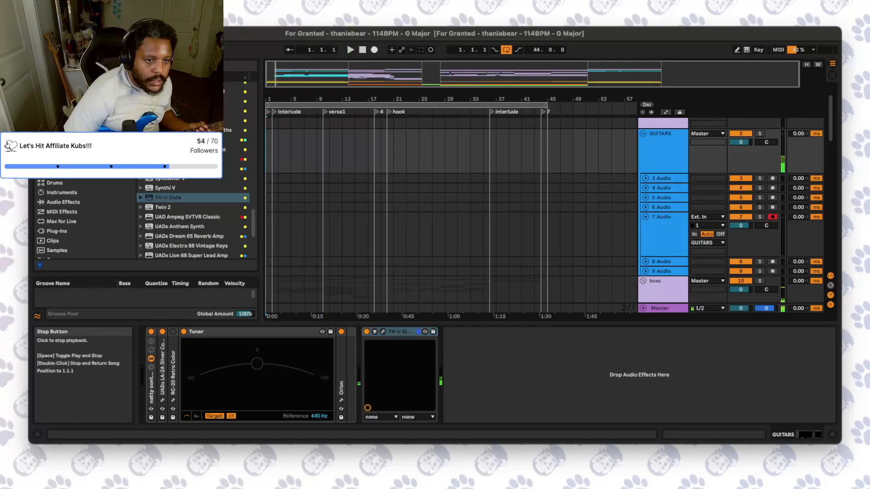
left_click(374, 50)
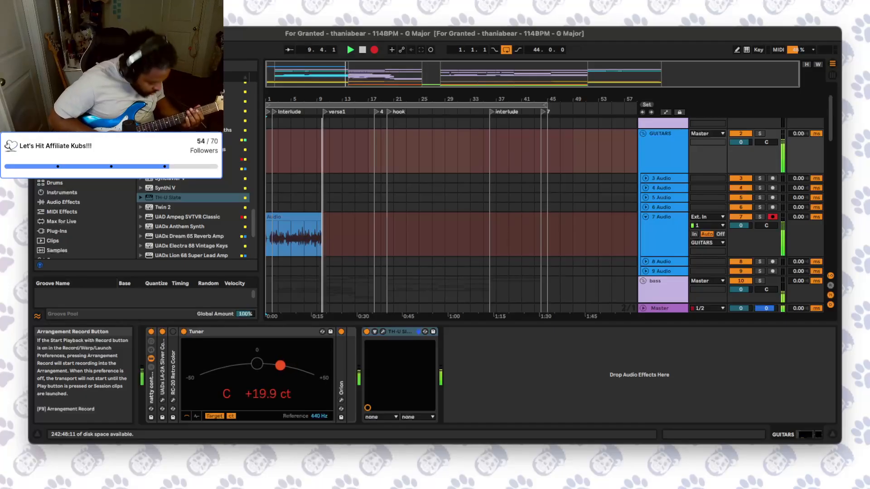
key("space")
- Play back the 7 Audio guitar take from the start and select its stretch from 3.1.1 to 7.1.1
key("space")
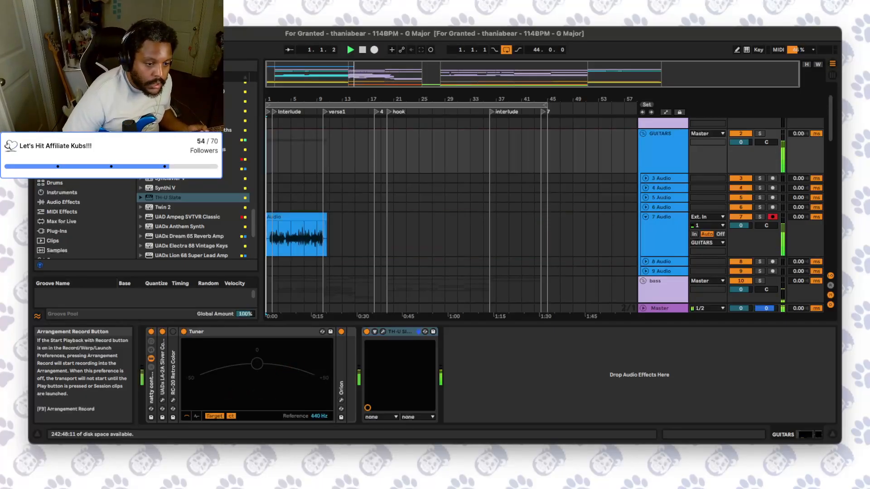
left_click(272, 239)
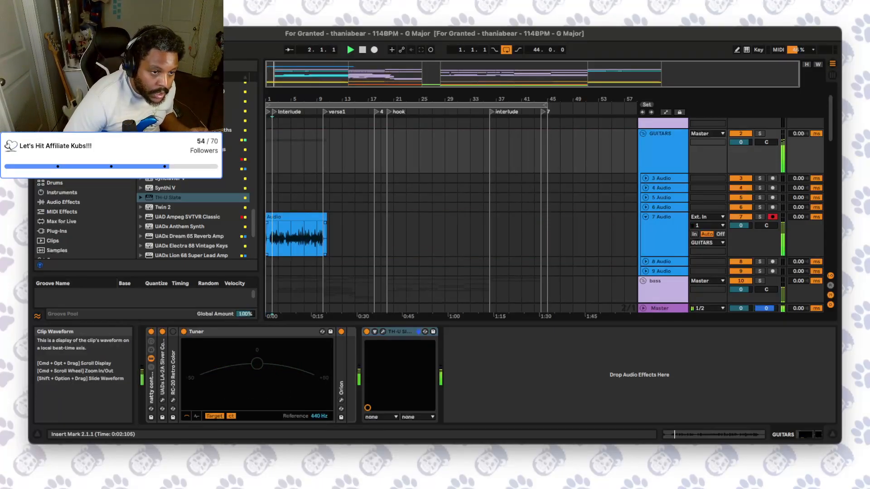
left_click_drag(275, 74, 274, 109)
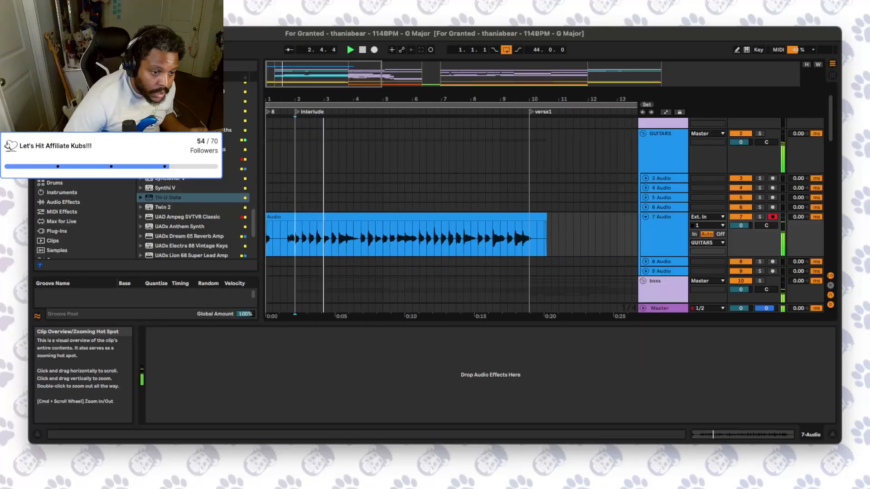
left_click_drag(332, 239, 339, 239)
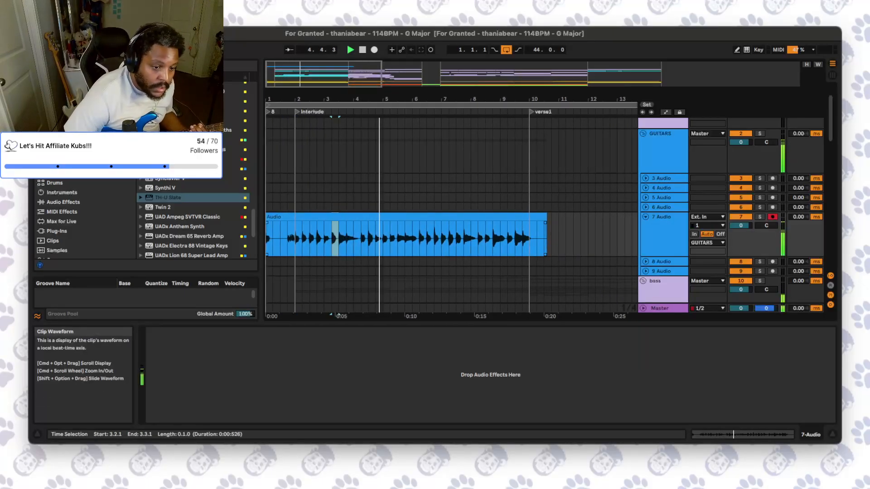
left_click(324, 239)
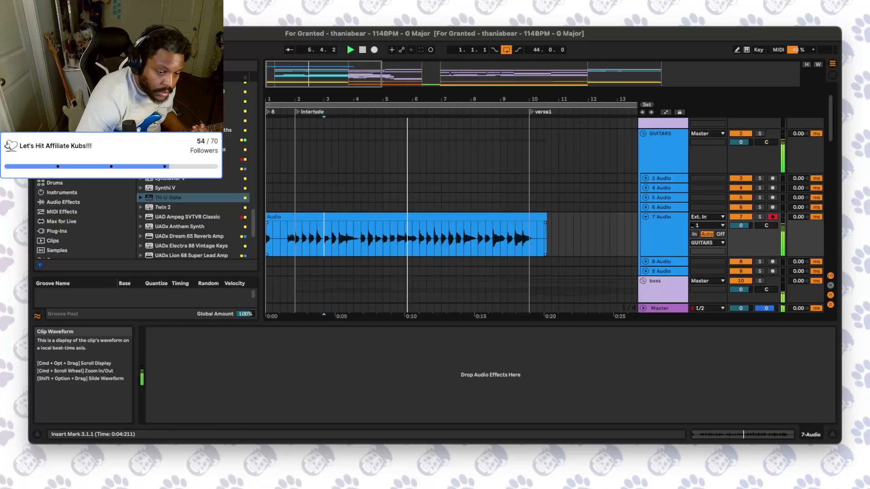
left_click(442, 239, "shift")
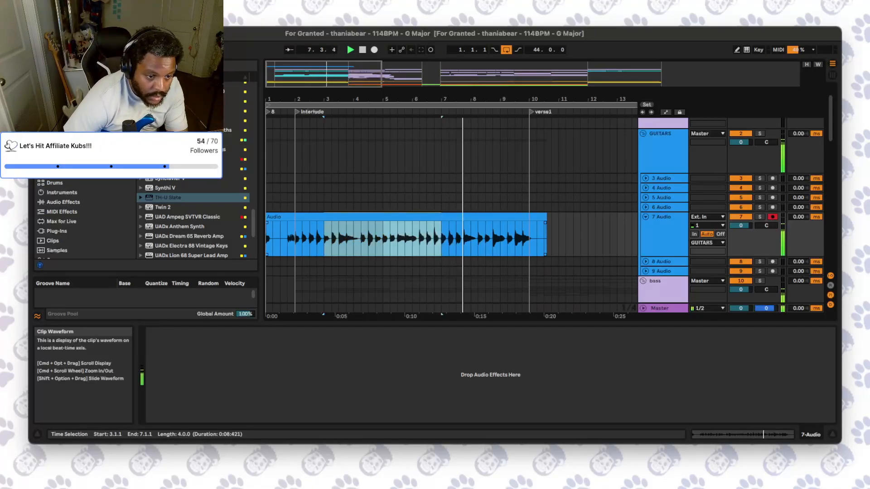
- Play the 7 Audio guitar take from position 6.1.1
left_click(324, 238)
left_click(413, 239)
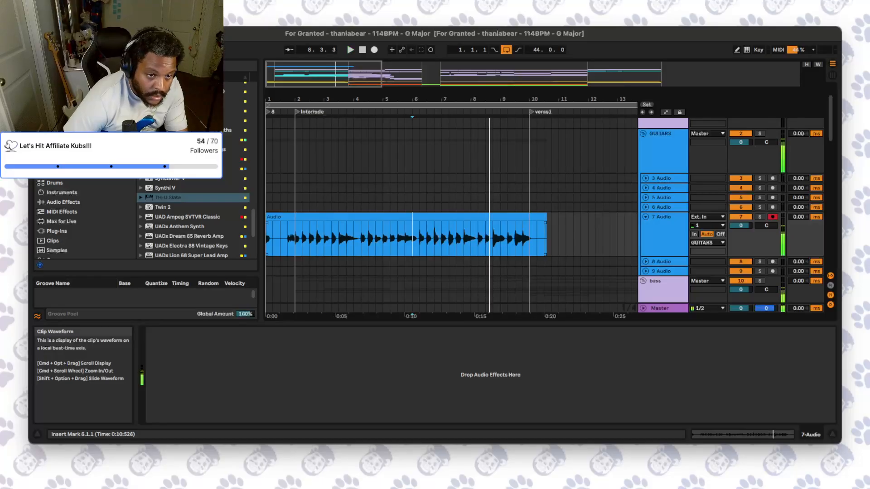
key("space")
key("space")
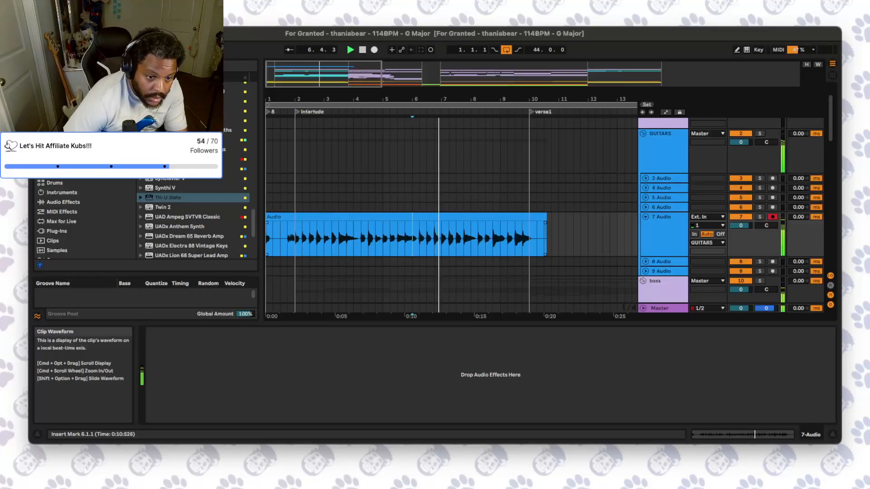
- Select the first beat of bar 7 in the guitar clip and restart playback from 2.1.1 at the first interlude
left_click(441, 239)
left_click_drag(442, 239, 449, 239)
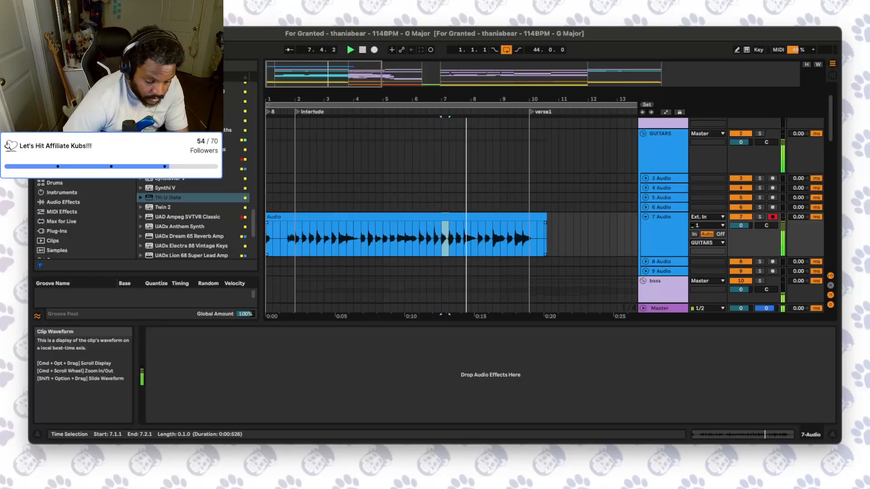
left_click(295, 238)
key("space")
key("space")
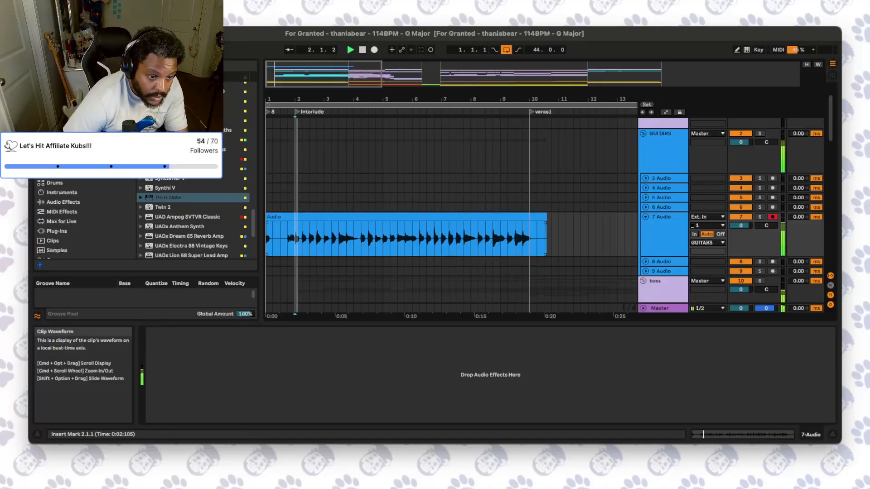
- Separate the first beat of bar 3 into its own clip in the 7 Audio take and play from 2.1.1
left_click(324, 239)
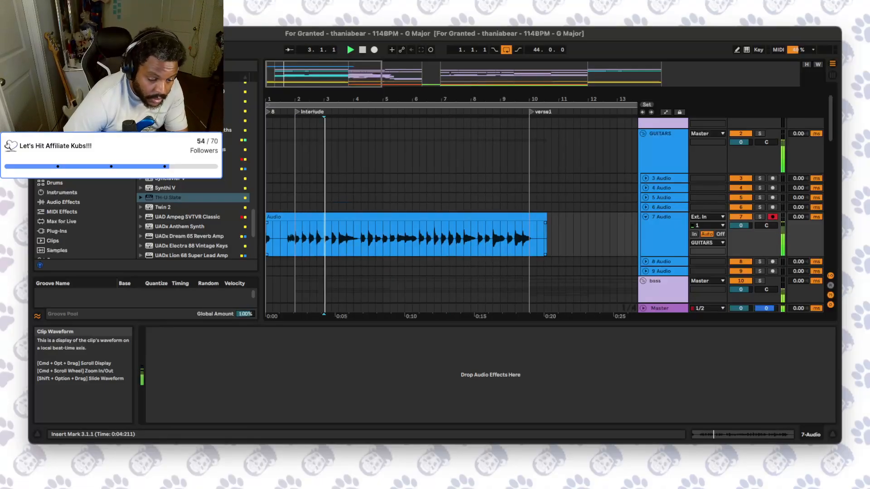
left_click_drag(324, 239, 331, 239)
key("super+e")
left_click(295, 238)
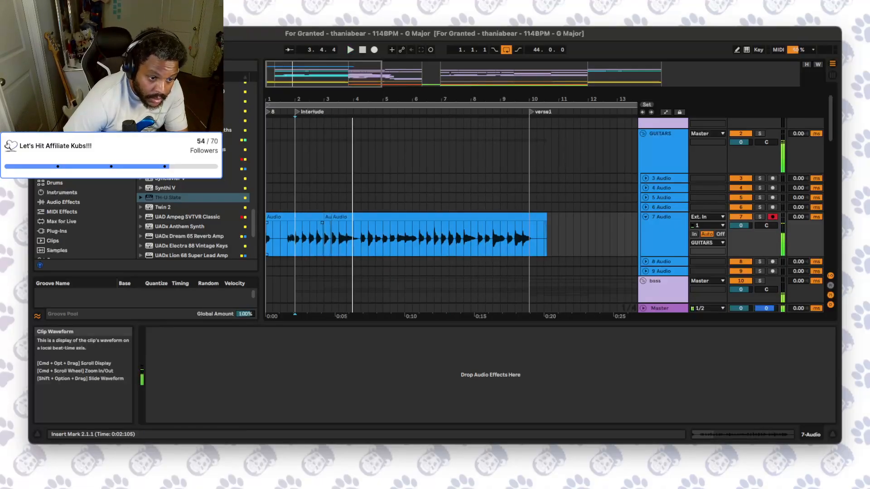
key("space")
key("space")
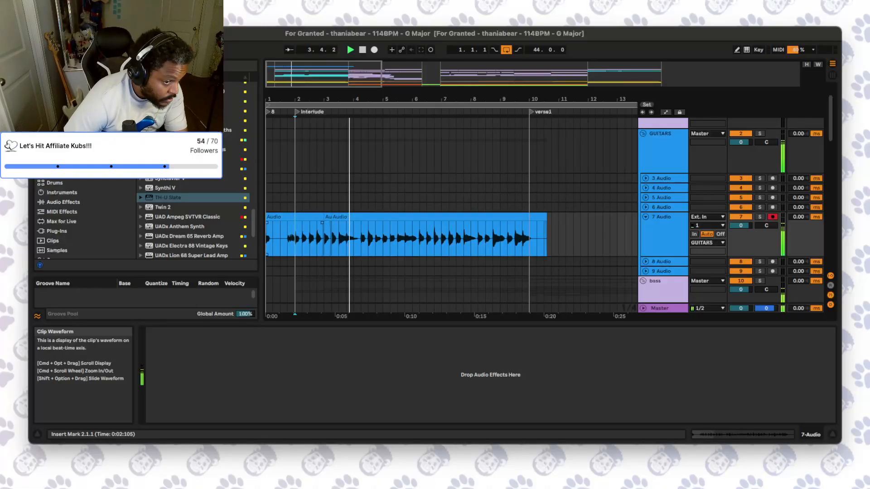
- Delete the opening stretch of the 7 Audio take up to 1.4.1 and play from 3.1.1
left_click_drag(288, 239, 266, 239)
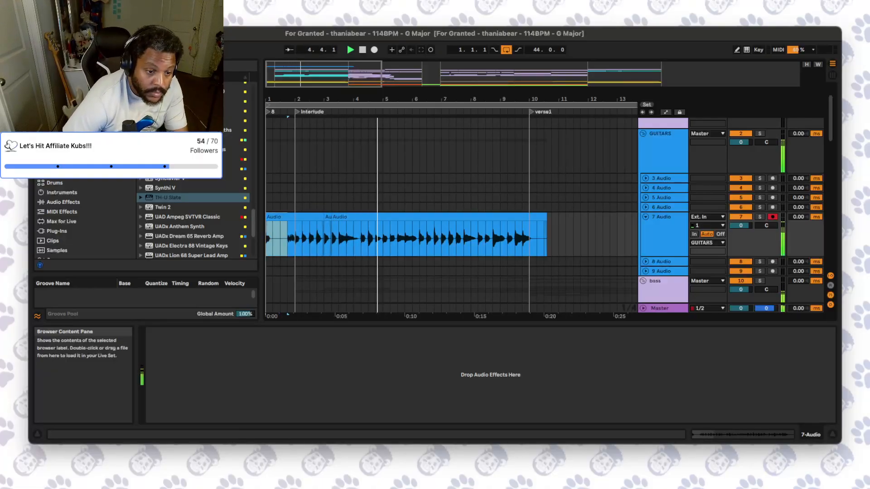
key("super+e")
key("BackSpace")
left_click(324, 239)
key("space")
key("space")
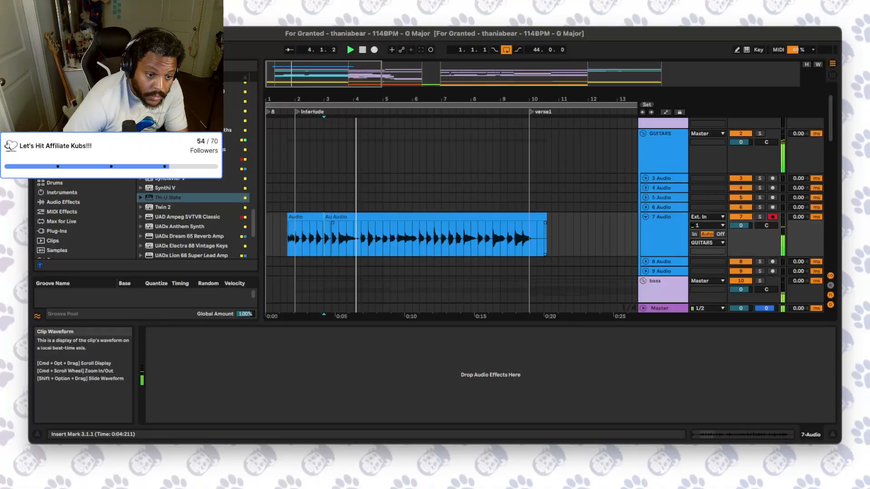
- Copy the beat from 4.2.1 to 4.3.1 onto 4.1.1 and trim the end of the 7 Audio take to 10.1.1
left_click_drag(361, 239, 369, 239)
key("super+c")
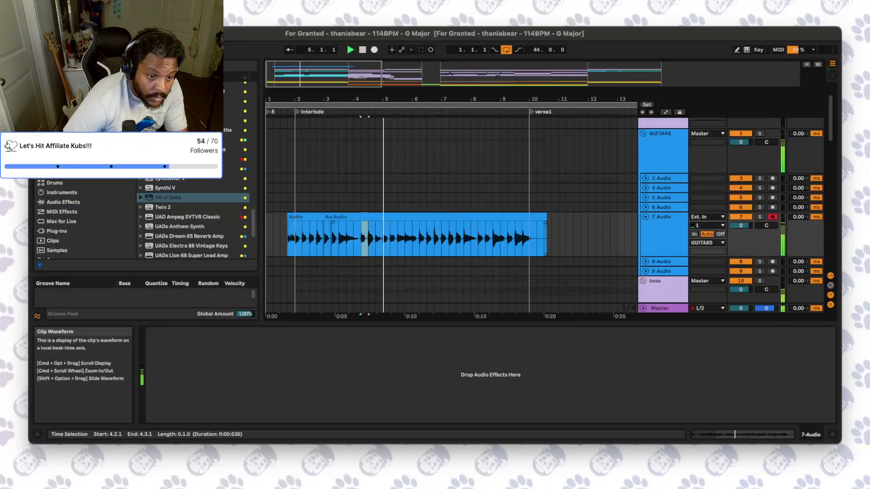
left_click(354, 239)
key("super+v")
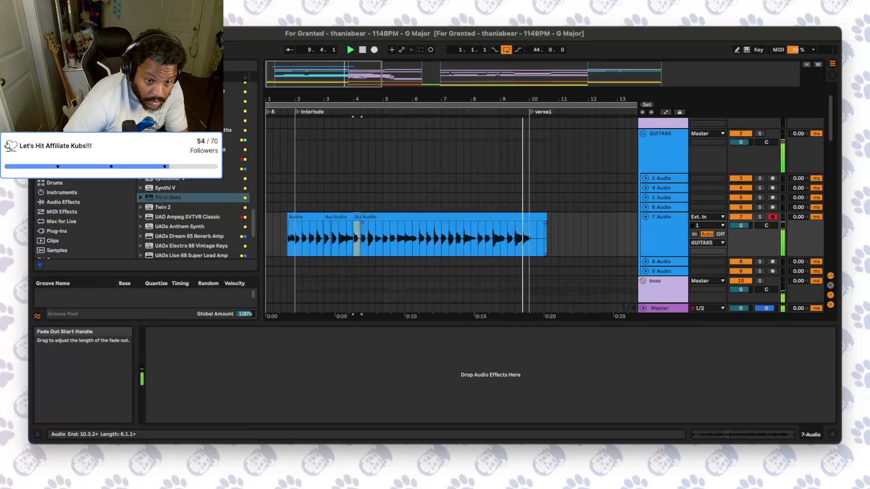
left_click_drag(546, 217, 529, 217)
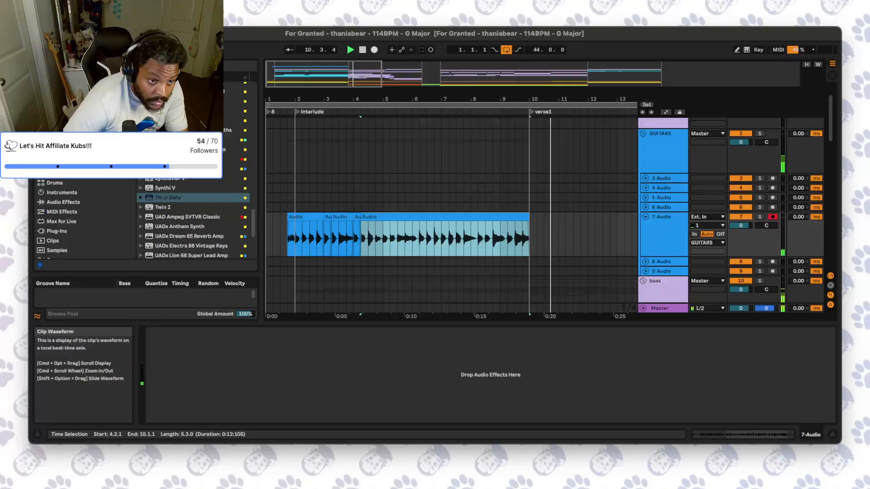
- Copy the 7 Audio guitar part from 2.1.1 to 10.1.1 into the second interlude at 36.1.1
scroll(447, 235, "down", 5)
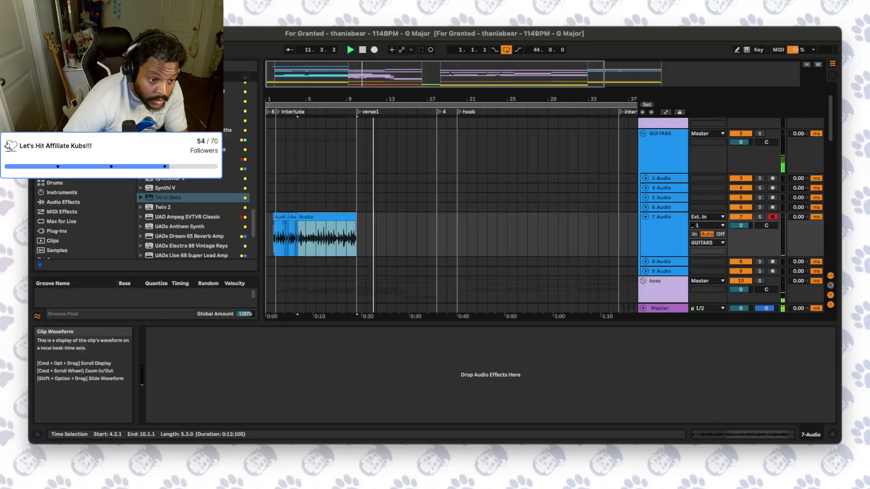
left_click_drag(276, 239, 356, 239)
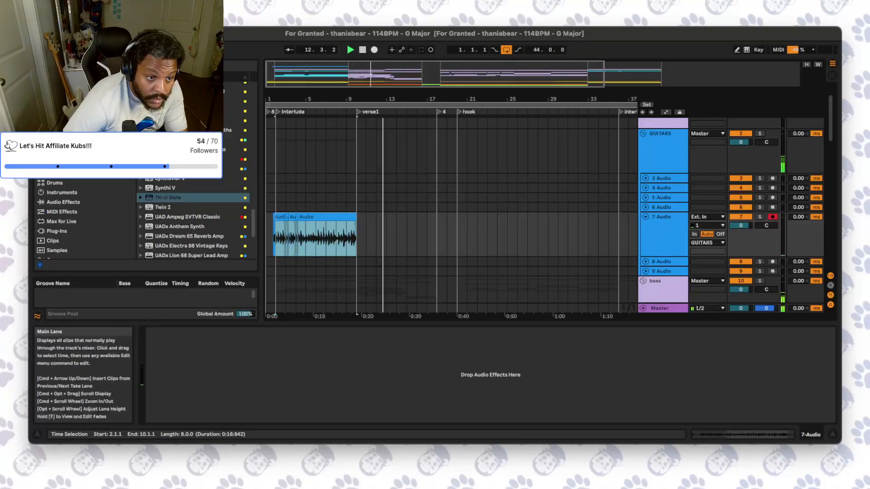
left_click_drag(435, 73, 589, 68)
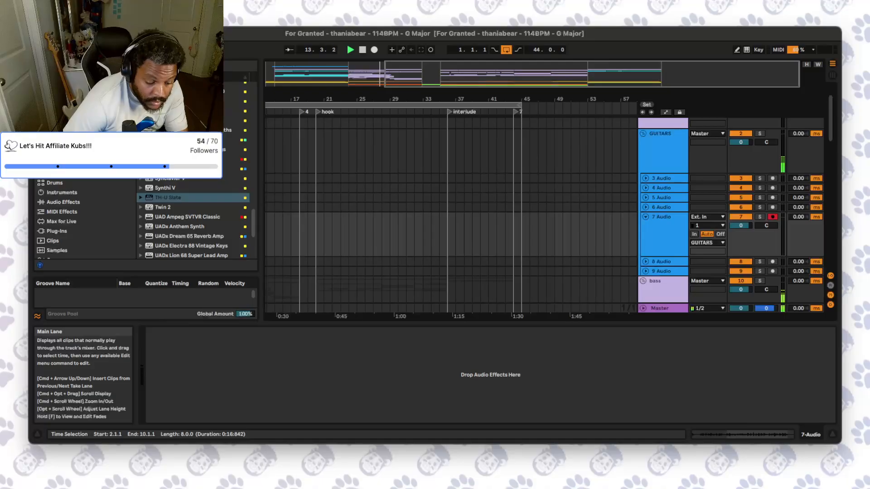
left_click(447, 236)
key("super+v")
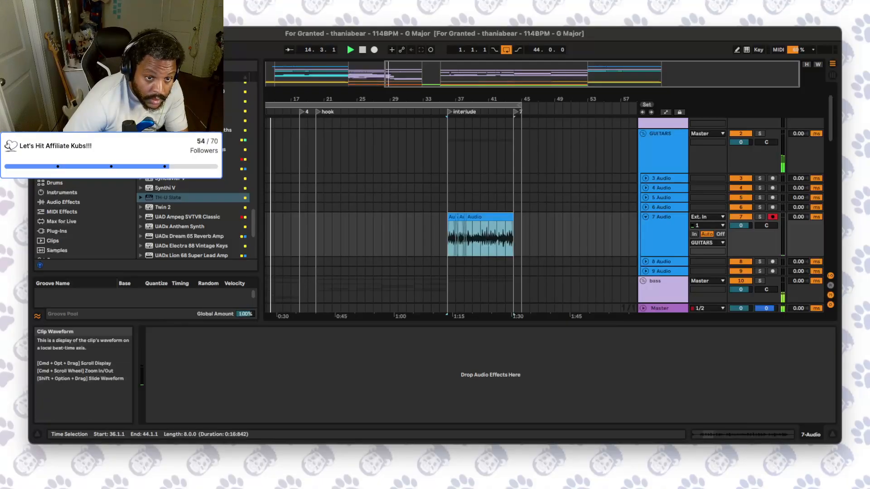
- Arm the 8 Audio track for recording and unfold it
left_click_drag(471, 74, 313, 69)
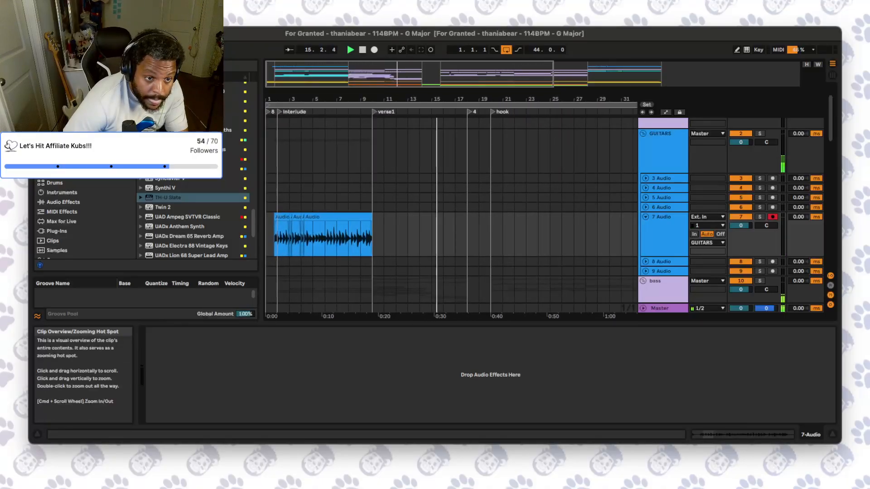
scroll(449, 204, "up", 1)
scroll(449, 203, "down", 3)
scroll(451, 213, "down", 3)
scroll(451, 213, "up", 5)
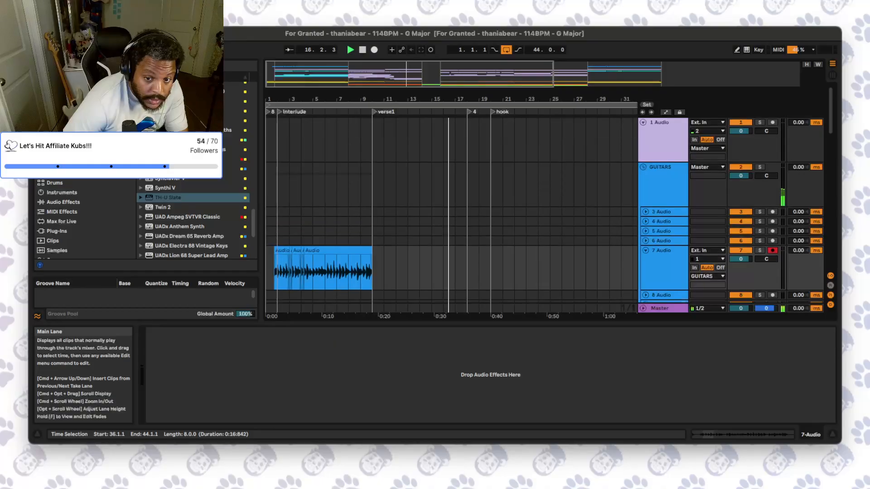
scroll(452, 213, "down", 2)
left_click(773, 242)
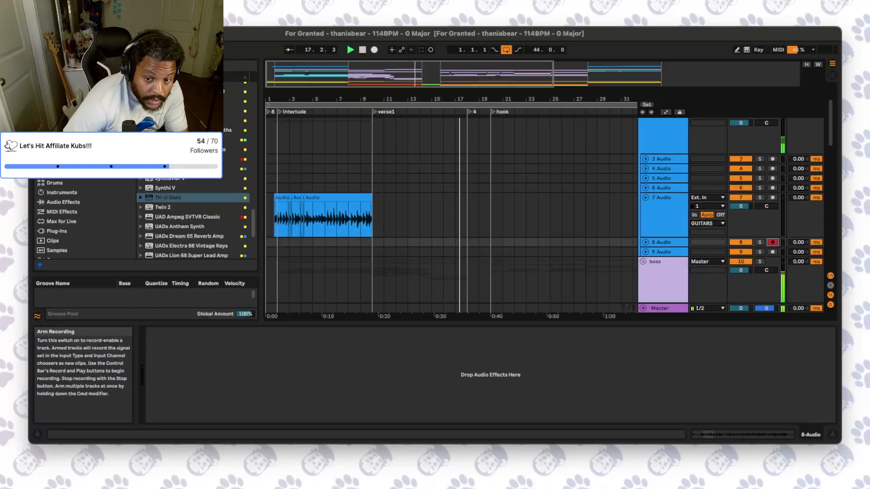
left_click(657, 243)
left_click(645, 242)
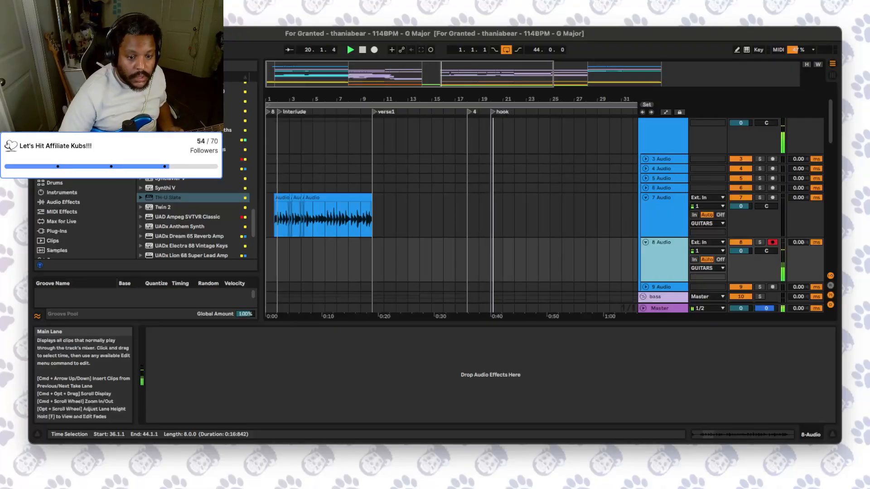
- Record a short guitar take on 8 Audio from 18.1.1 past the hook locator and trim its clip to 19.1.1–20.1.1
left_click(468, 260)
left_click(351, 49)
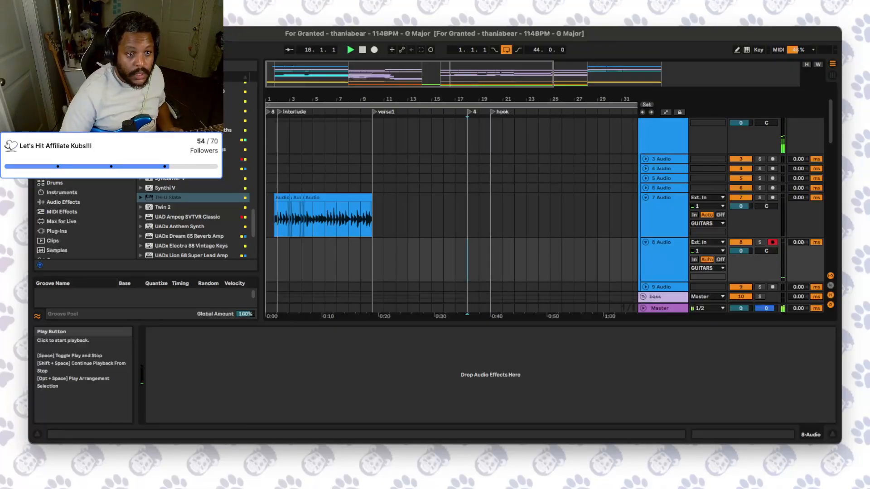
key("F9")
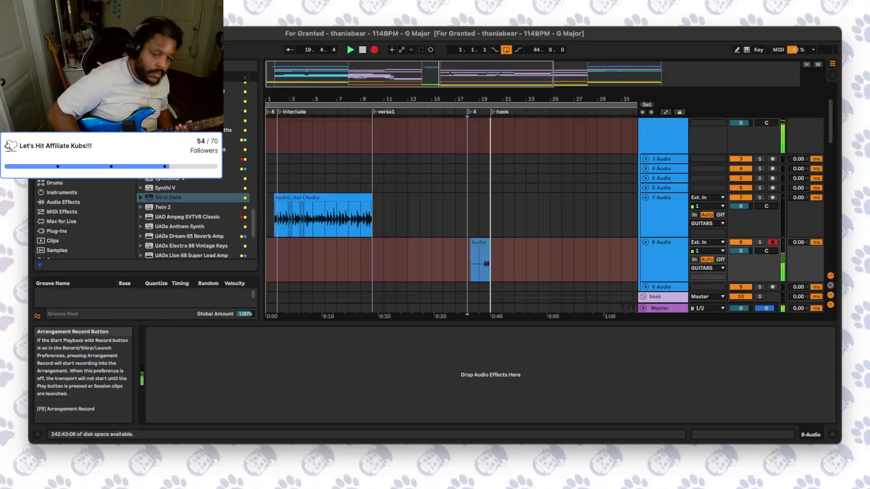
key("F9")
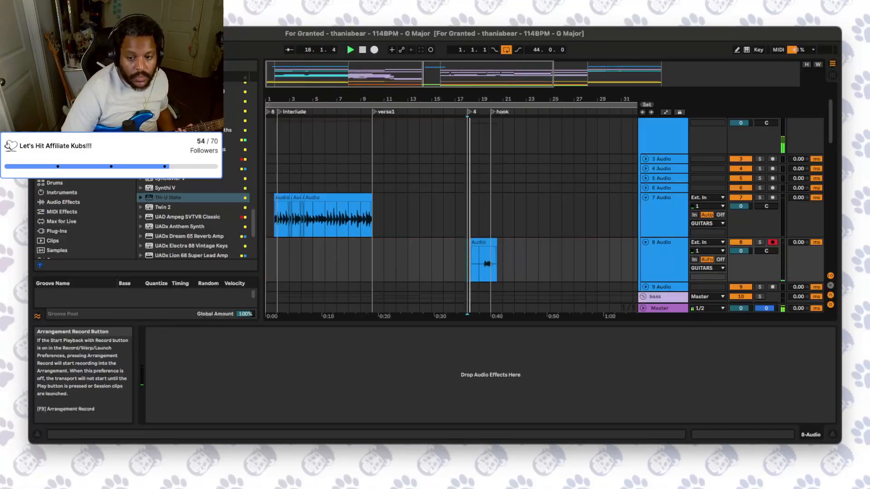
left_click(645, 287)
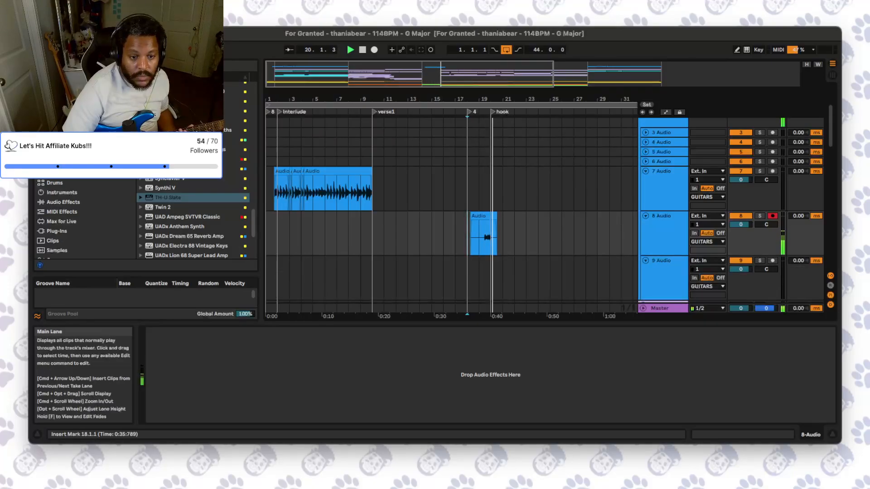
left_click_drag(471, 216, 480, 216)
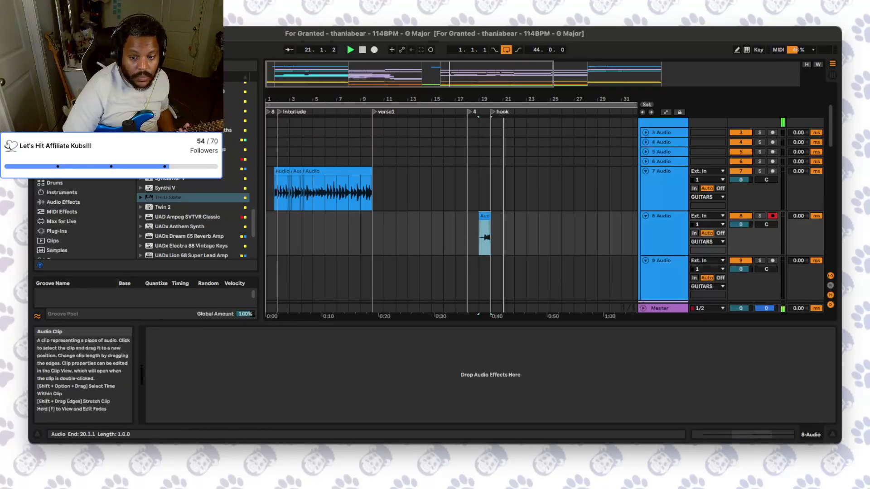
- Arm the 9 Audio track and record a guitar take from 19.1.1 through the hook section
scroll(562, 240, "down", 1)
left_click(772, 242)
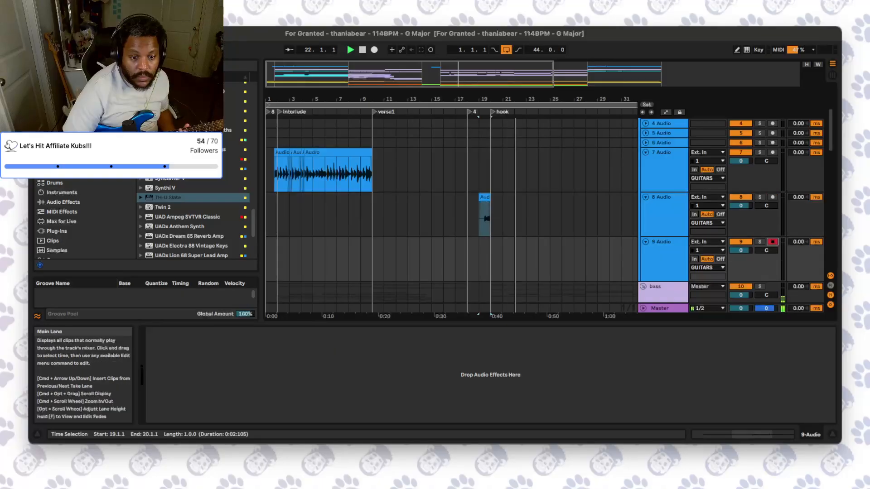
left_click(479, 260)
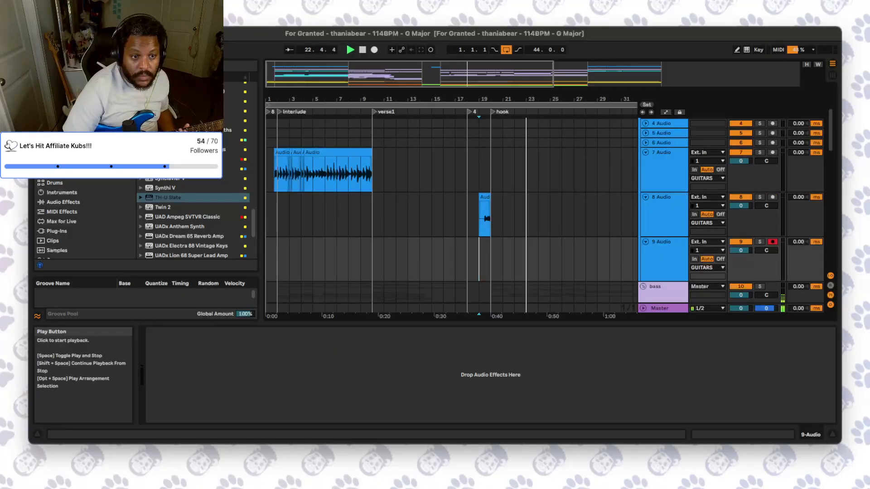
left_click(374, 49)
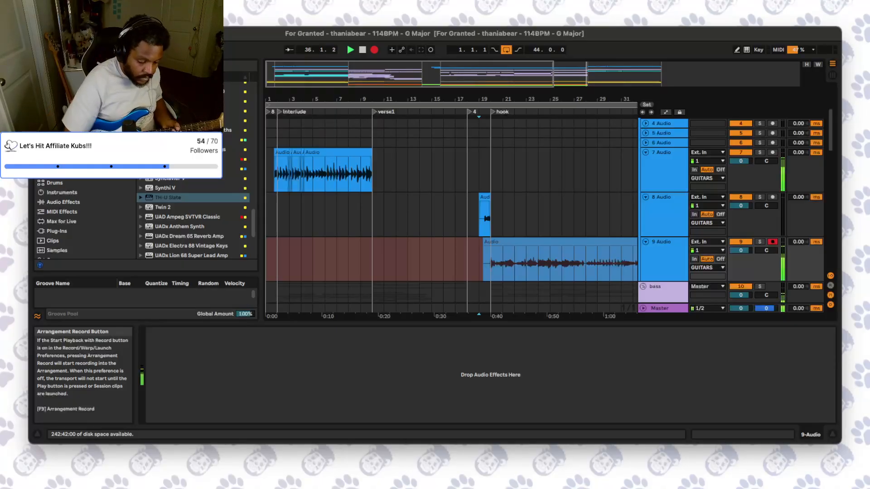
- Stop recording on 9 Audio and play the new take back, first from bar 19 and again from bar 28
key("space")
key("space")
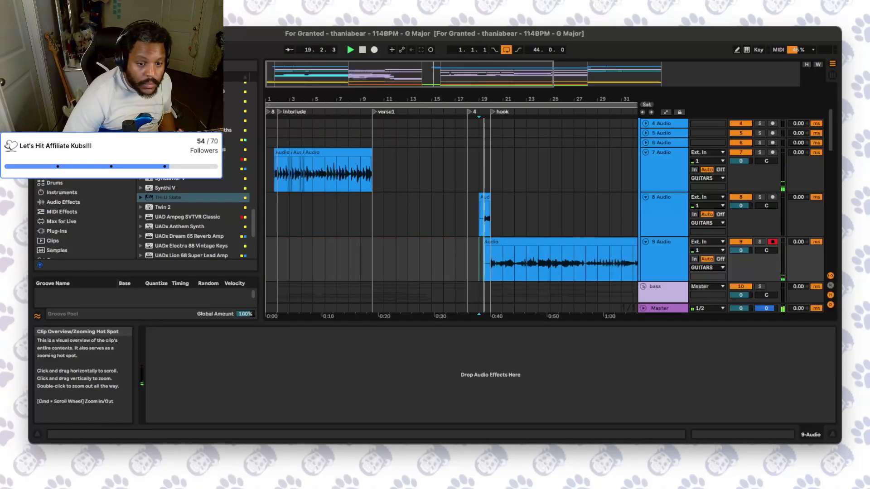
scroll(451, 213, "right", 5)
scroll(451, 213, "down", 3)
scroll(451, 213, "left", 1)
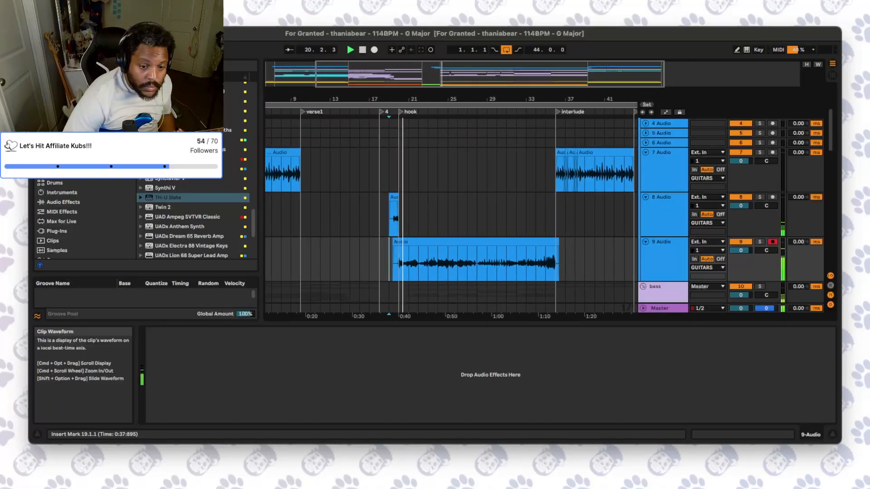
left_click(478, 264)
key("space")
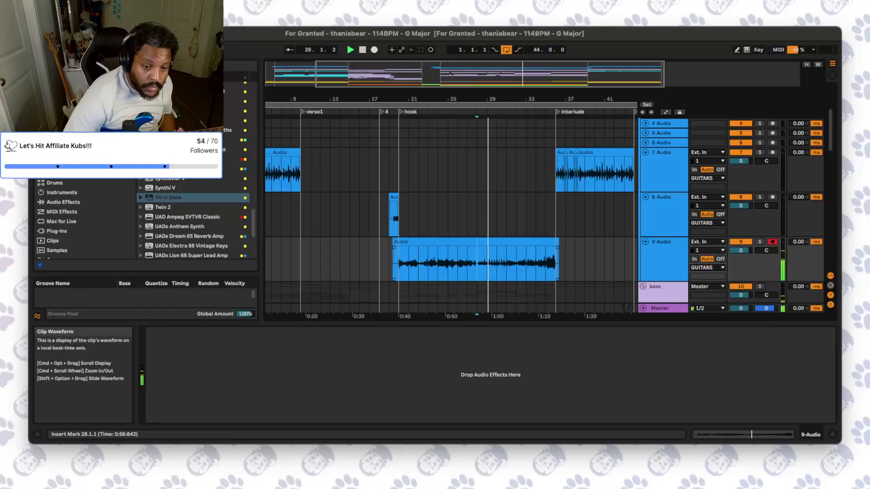
- Delete 20.1.1 to 28.1.1, 32.1.1 to 34.1.1 and the leftover fragments before and after the hook from the 9 Audio take
left_click_drag(477, 264, 409, 265)
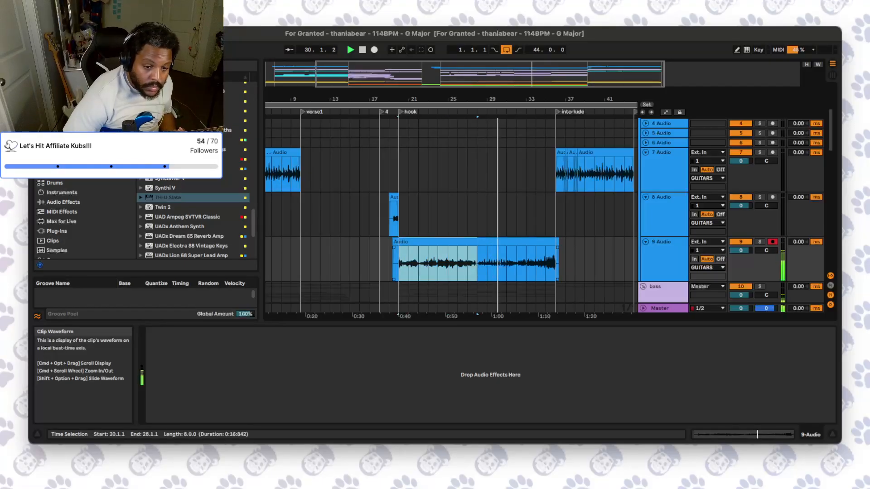
key("Delete")
left_click(512, 260)
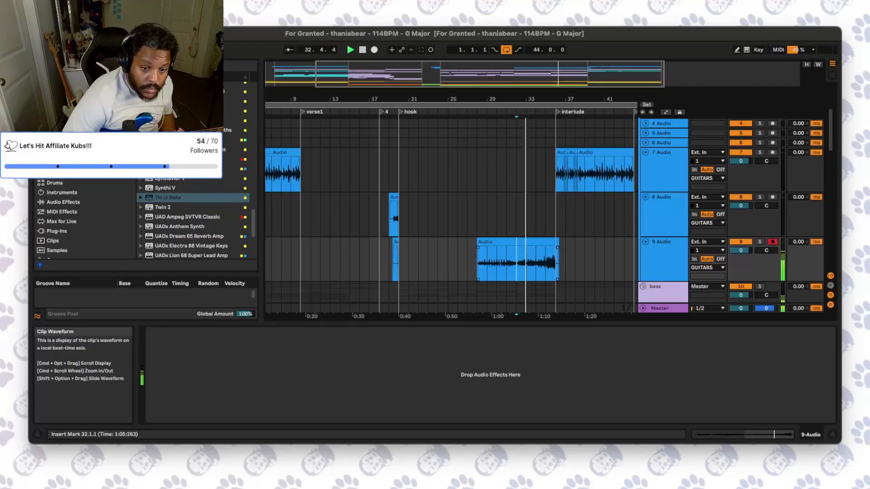
key("shift+Right")
key("shift+Right")
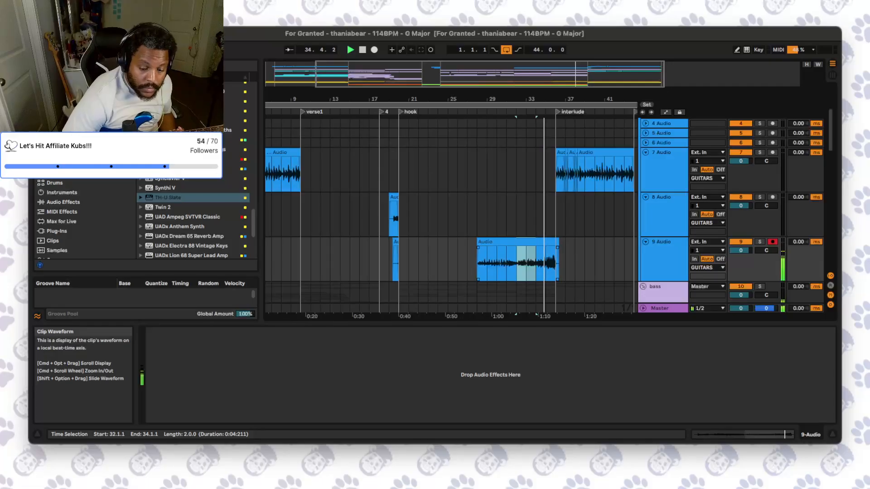
key("Delete")
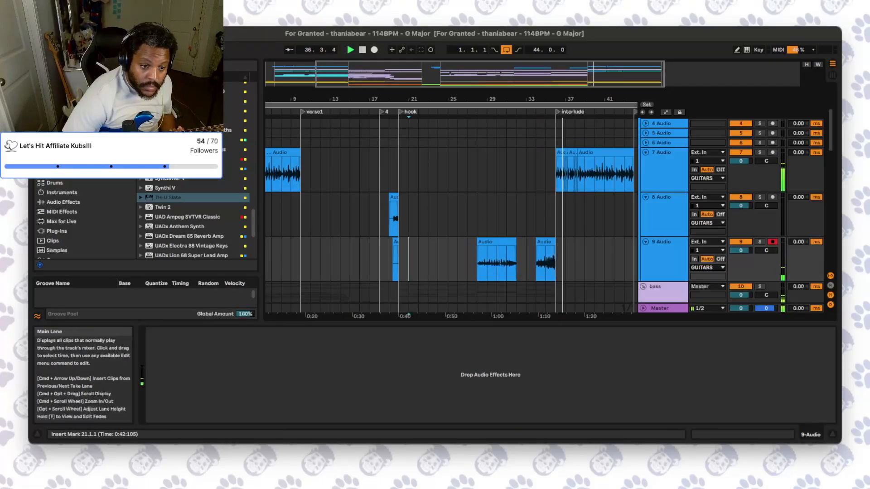
left_click_drag(409, 260, 369, 260)
- Look over the whole arrangement, checking the guitar, bass, drum, guitar solo and scratch tracks while the song plays
scroll(453, 209, "down", 5)
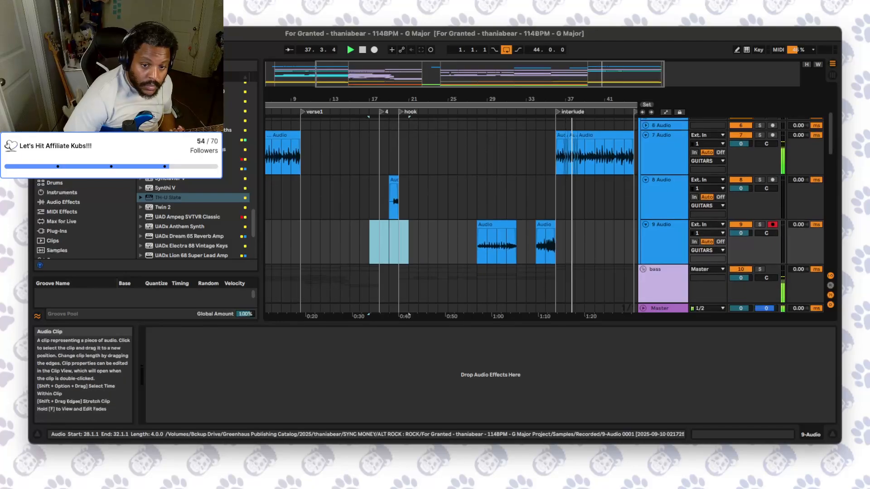
scroll(741, 171, "down", 10)
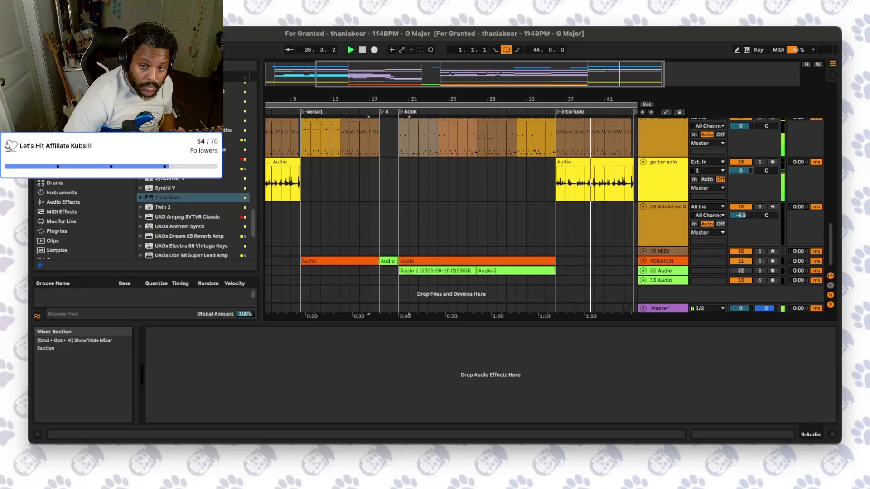
scroll(453, 208, "up", 8)
scroll(453, 209, "up", 8)
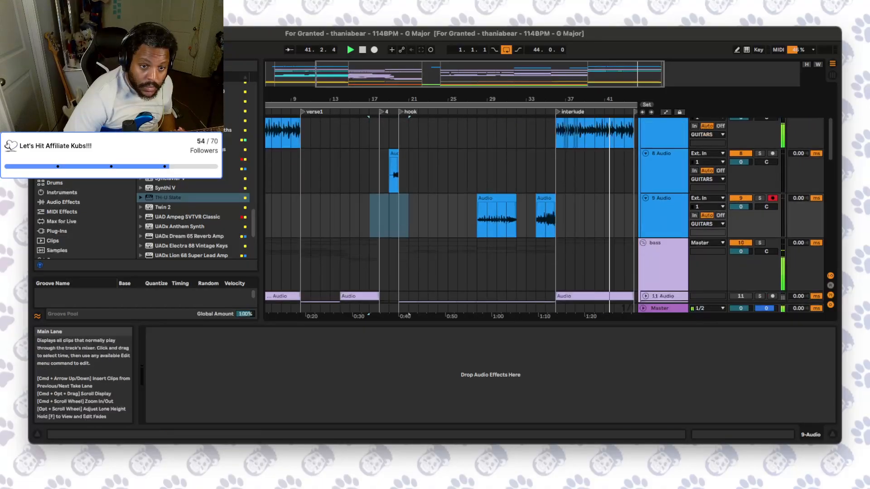
left_click_drag(453, 74, 453, 50)
scroll(453, 209, "up", 2)
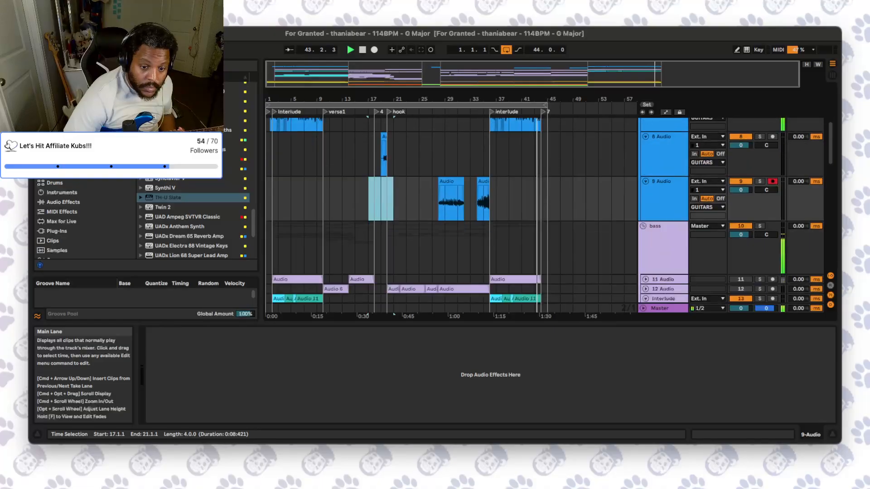
scroll(453, 208, "down", 10)
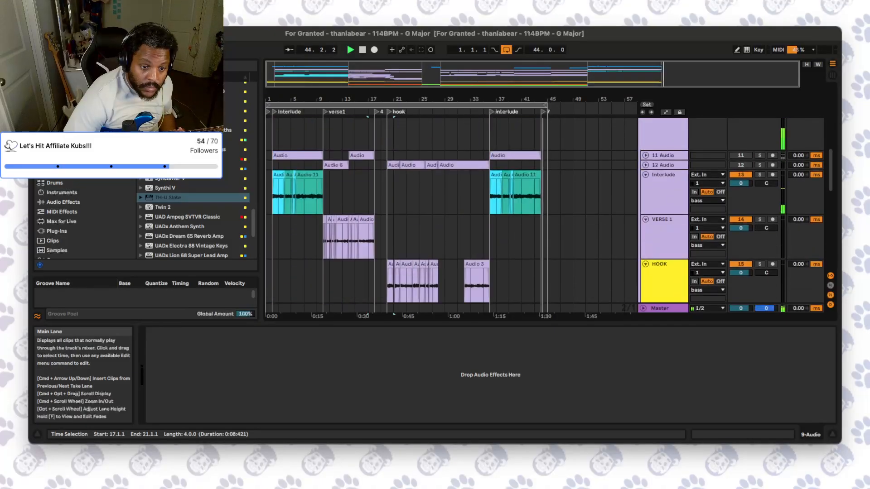
scroll(453, 208, "down", 5)
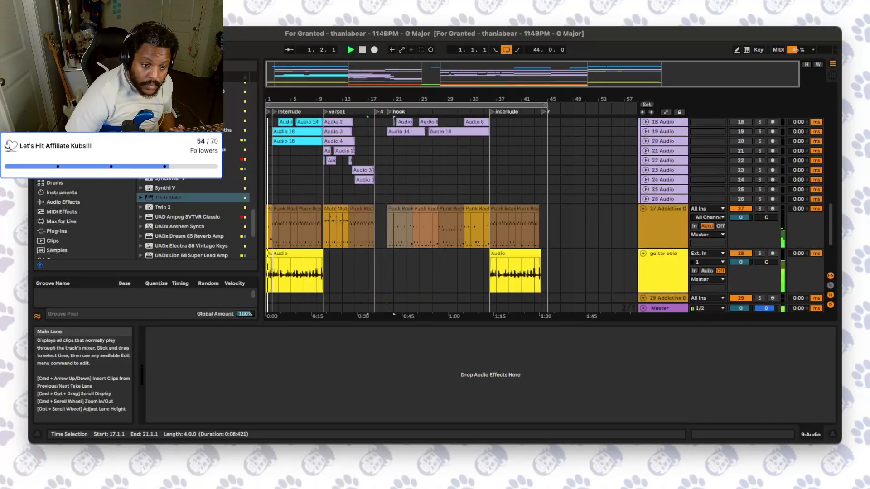
scroll(453, 209, "up", 8)
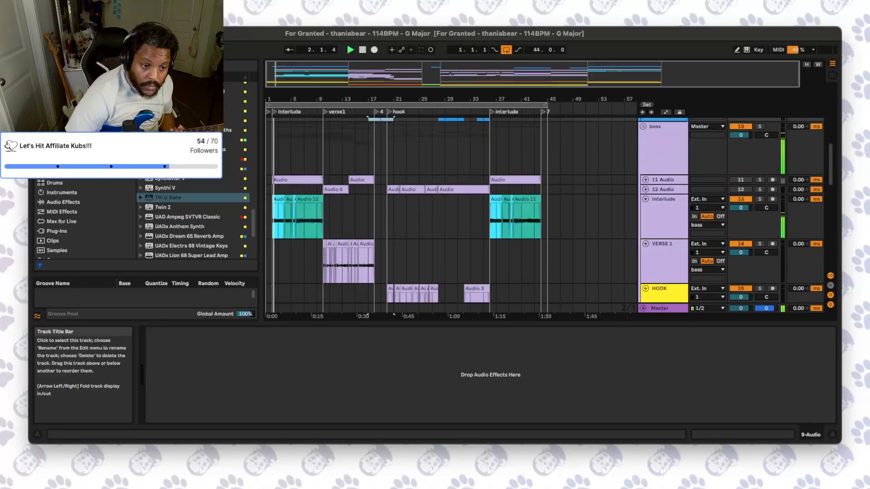
scroll(453, 208, "up", 3)
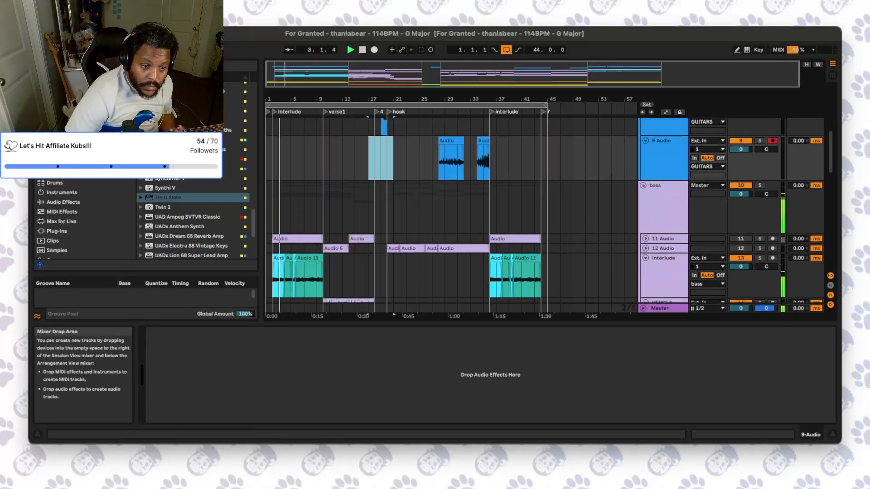
scroll(453, 208, "down", 8)
scroll(454, 208, "up", 10)
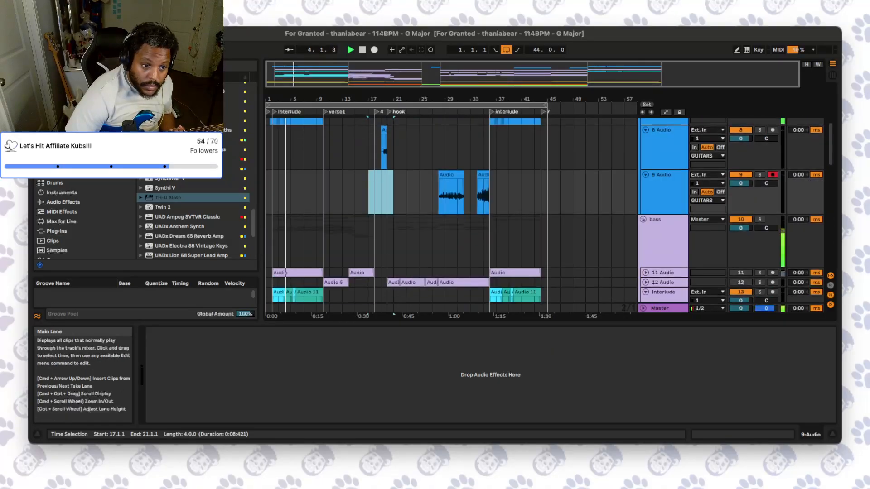
scroll(453, 209, "up", 3)
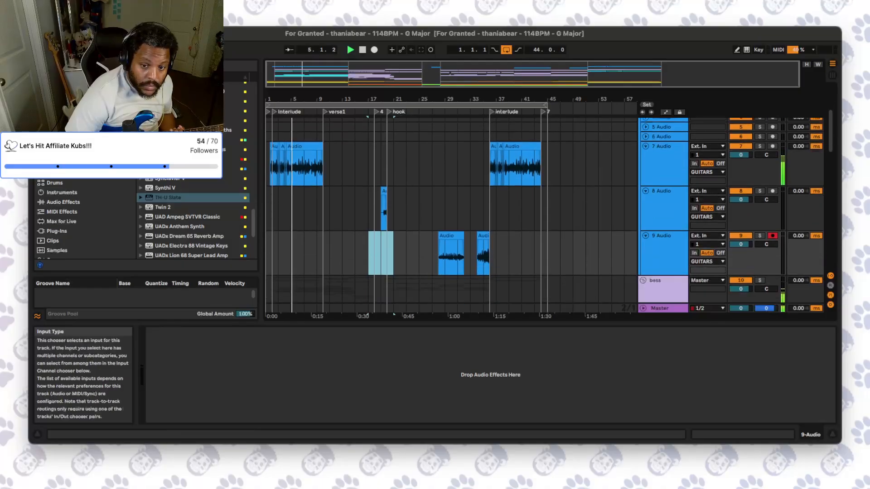
scroll(663, 213, "up", 1)
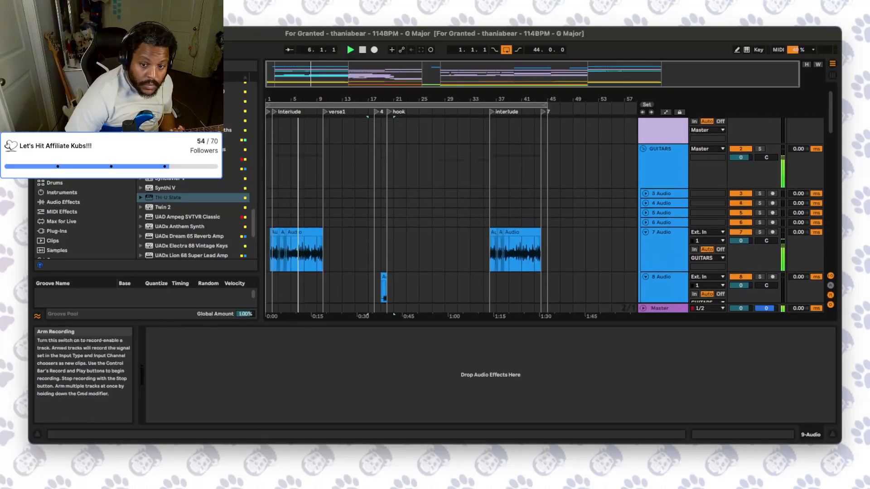
- Arm and unfold the 6 Audio track with input channel 1, and start playback from bar 9
left_click(773, 223)
left_click(646, 223)
left_click(664, 233)
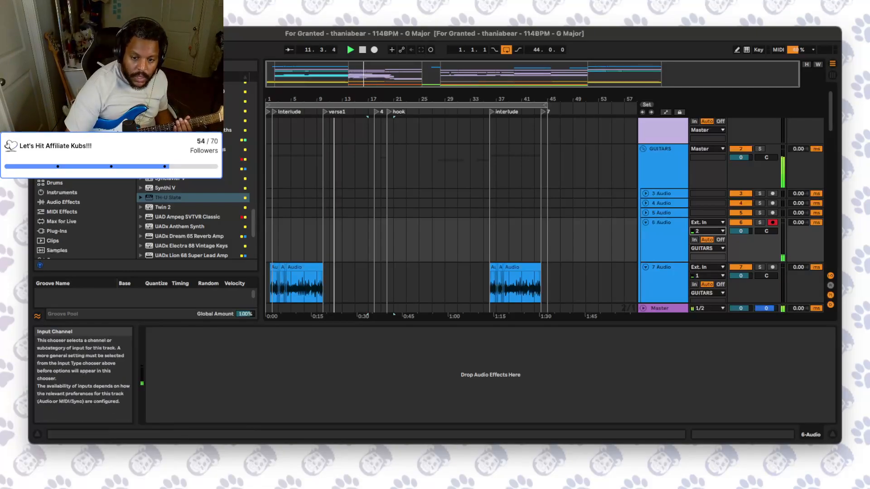
left_click(317, 240)
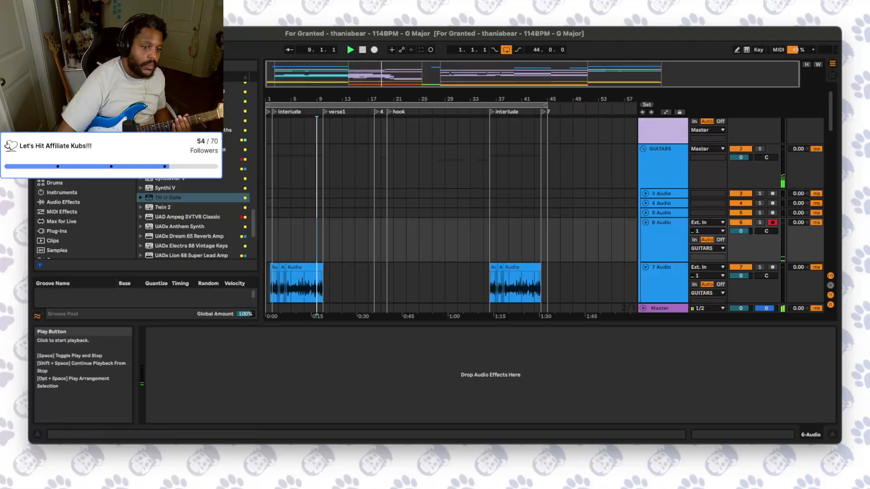
left_click(350, 49)
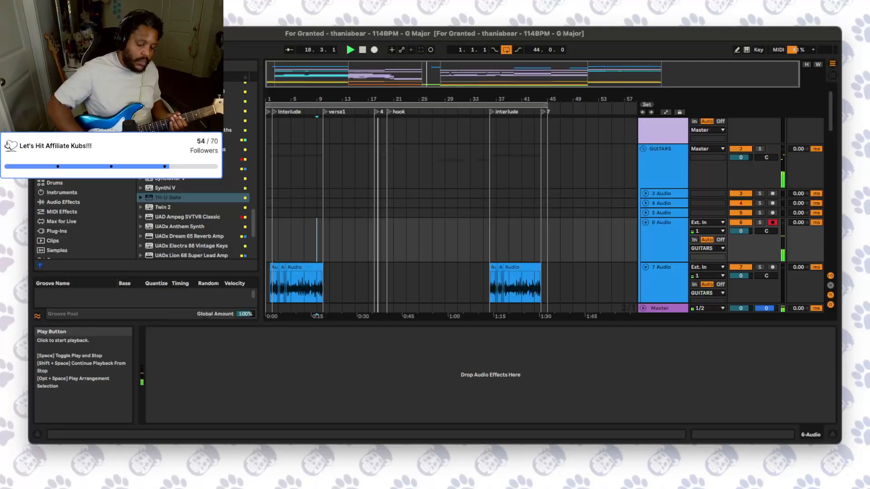
- Restart playback from bar 9 and raise the VERSE 1 bass track's volume to 6.0 dB
key("space")
key("space")
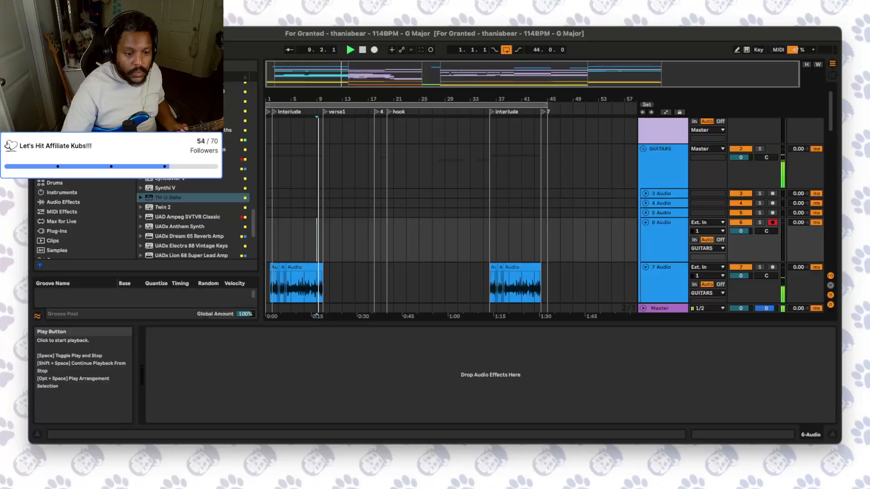
scroll(408, 213, "down", 10)
scroll(407, 213, "down", 2)
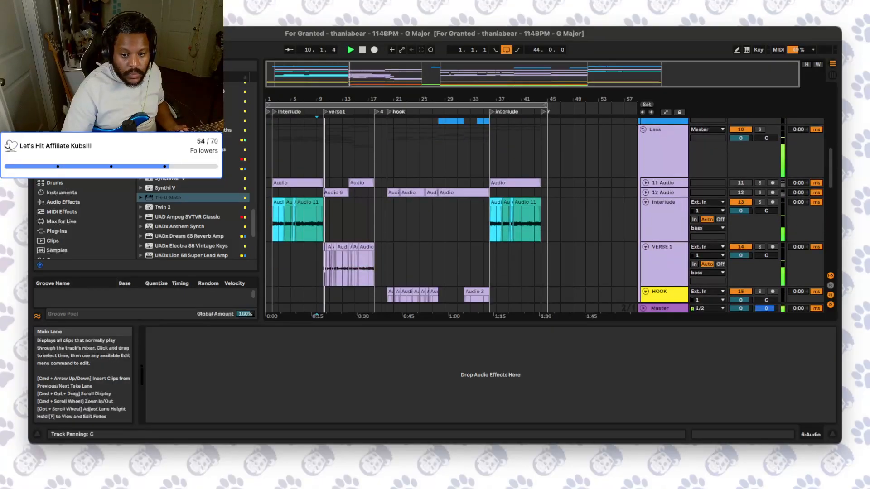
left_click_drag(741, 255, 741, 227)
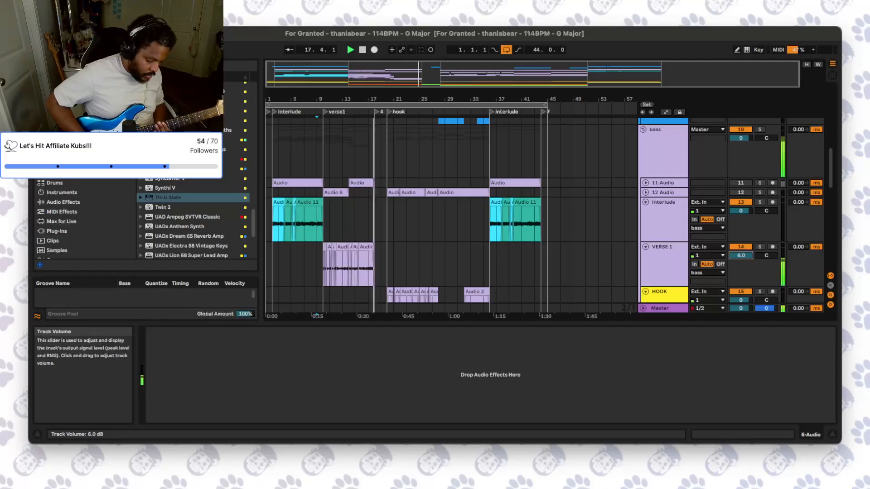
- Replay the verse from bar 9 several times to rehearse the guitar part
key("space")
key("space")
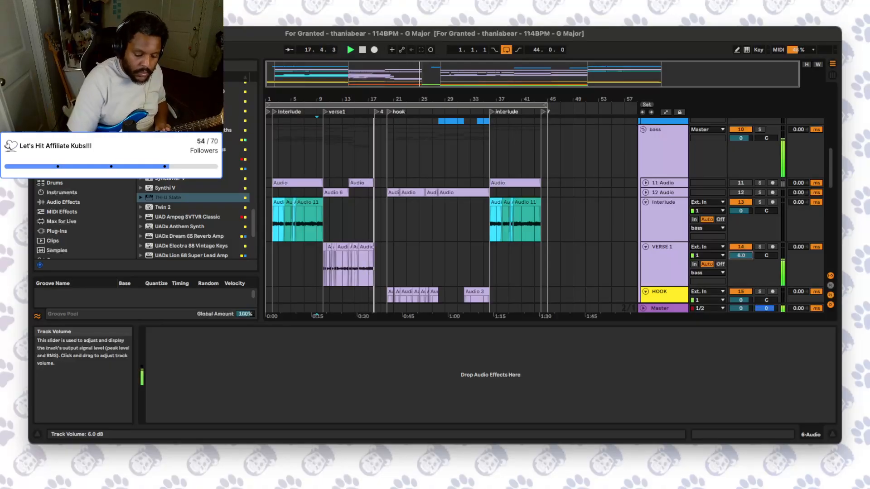
key("space")
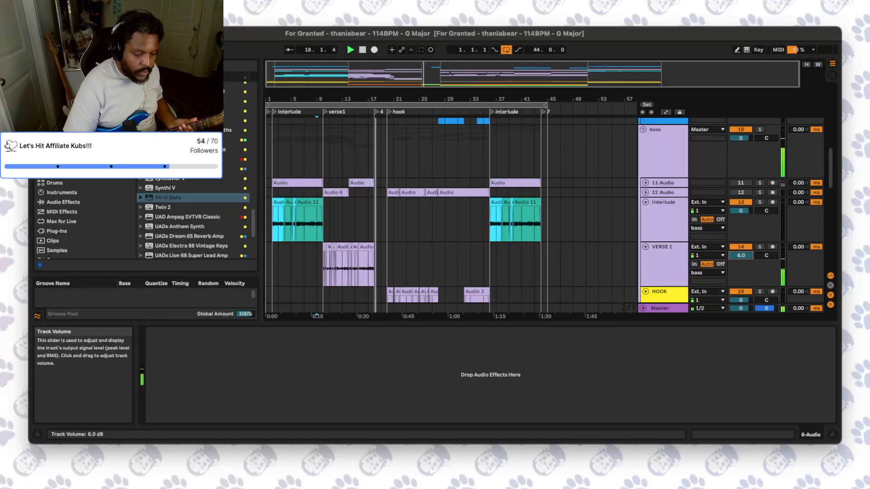
key("space")
key("space")
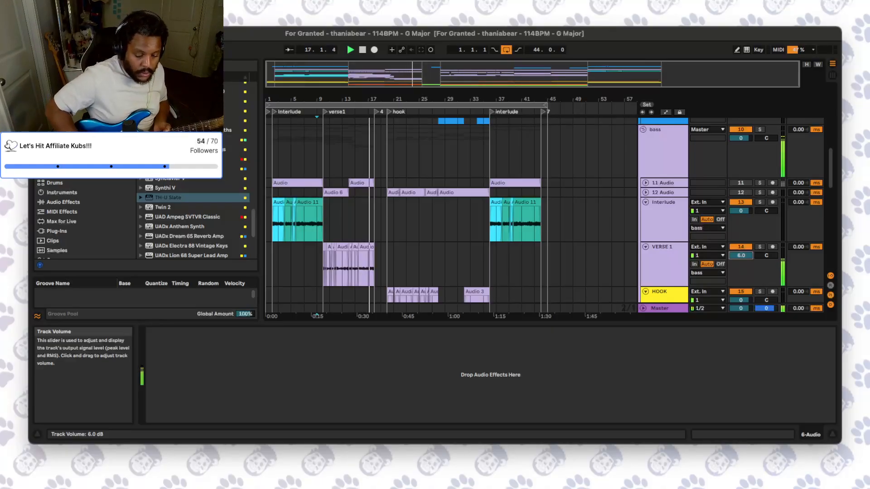
key("space")
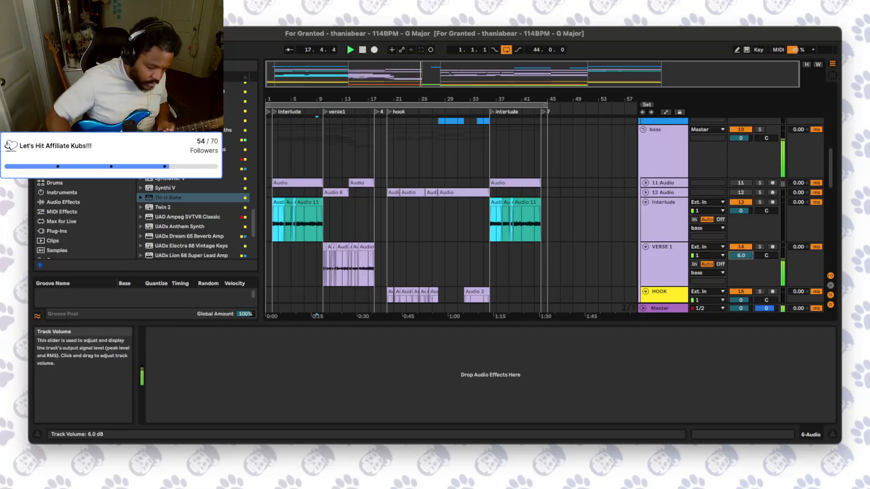
key("space")
key("space")
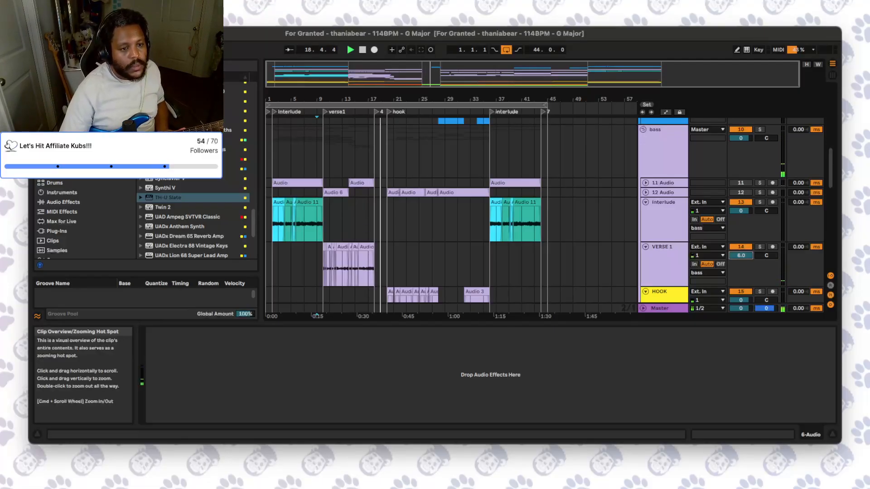
- Record a guitar take on 6 Audio from bar 9 through the end of the second interlude, and play it back
left_click(350, 50)
left_click(374, 50)
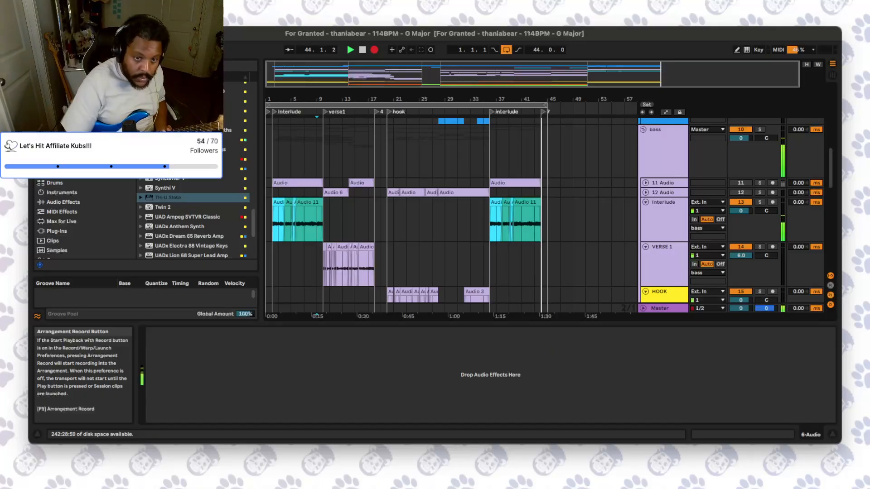
left_click(375, 49)
key("space")
key("space")
scroll(452, 210, "up", 8)
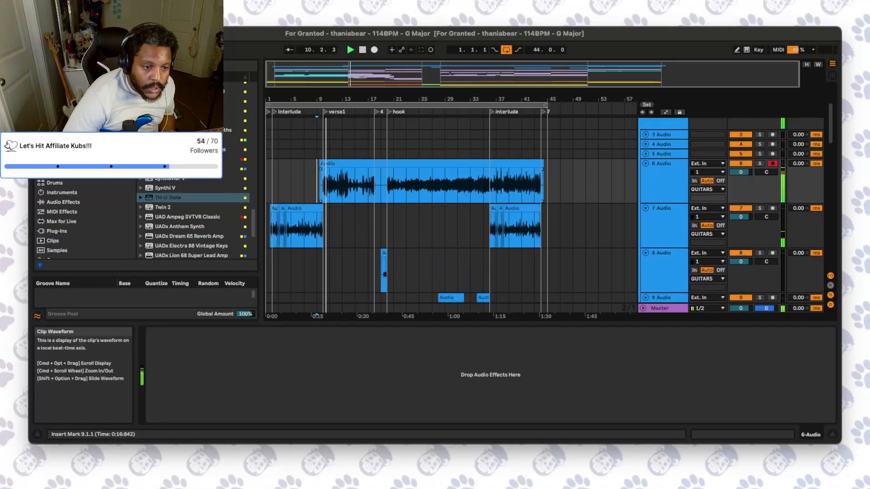
- Trim the 6 Audio take by removing 9.1.1 to 10.1.1, 18.1.1 to 20.1.1 and the tail past the interlude, and disarm the track
left_click_drag(323, 185, 318, 185)
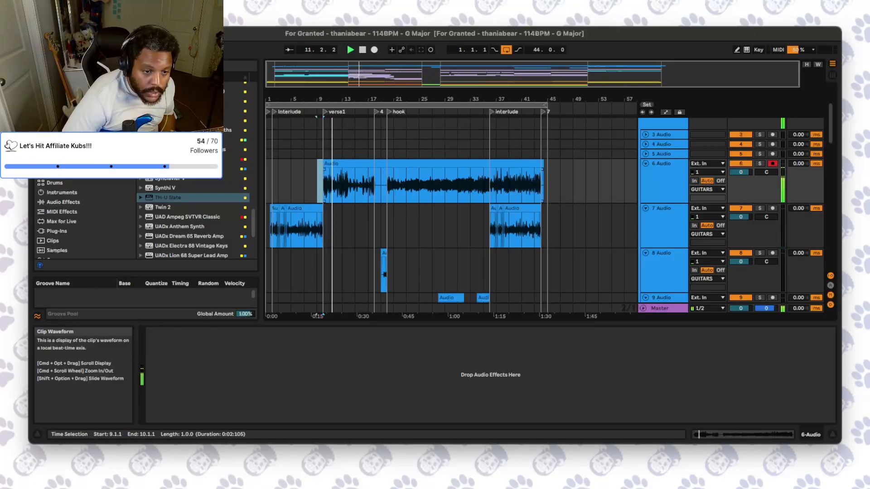
key("Delete")
left_click_drag(375, 185, 387, 184)
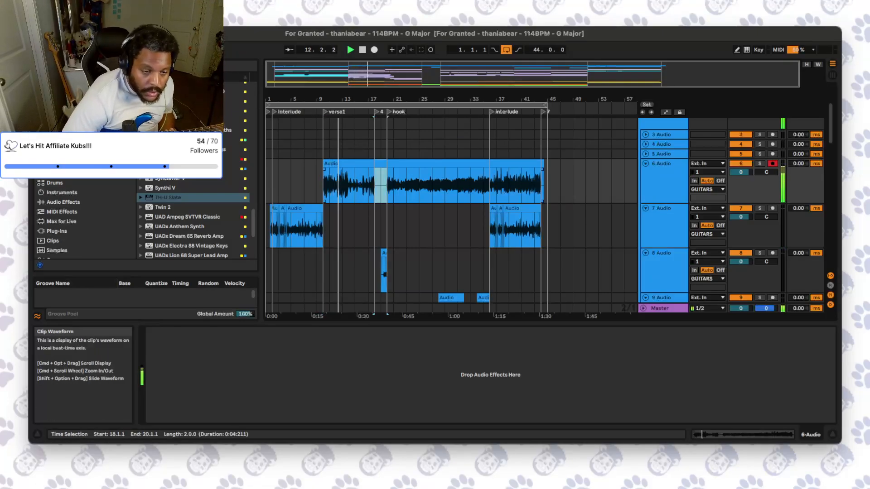
key("Delete")
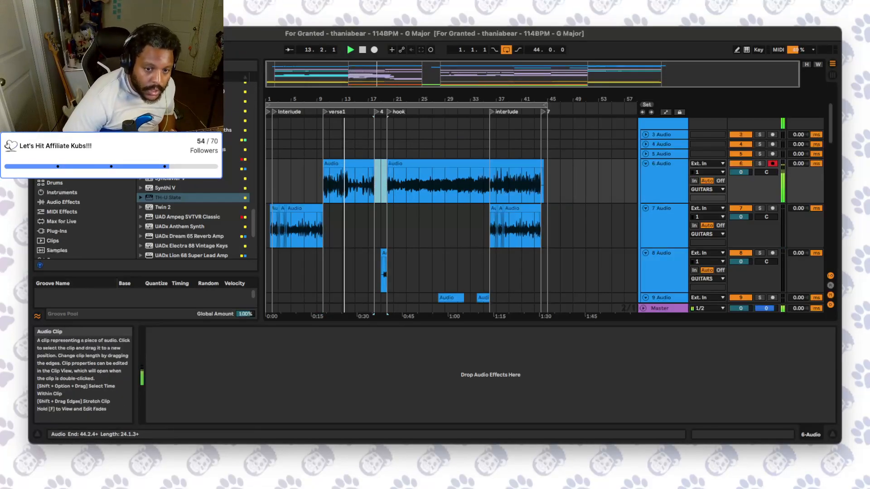
left_click_drag(544, 164, 541, 163)
left_click(772, 164)
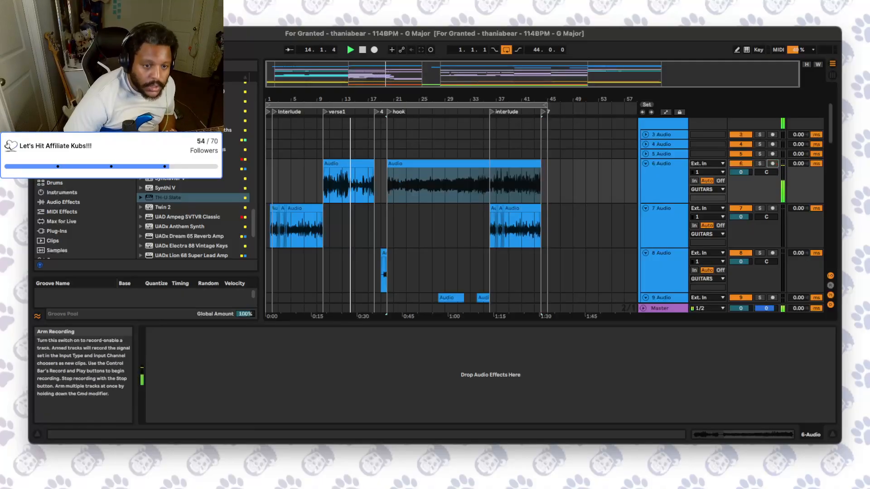
- Inspect the SCRATCH track's clips and fold it again, and collapse the guitar solo track
left_click(542, 187)
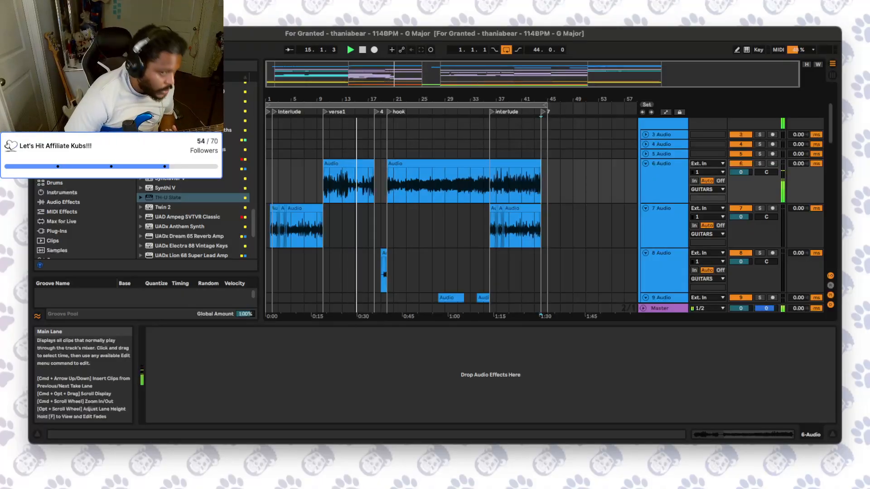
scroll(412, 240, "down", 6)
scroll(408, 212, "down", 15)
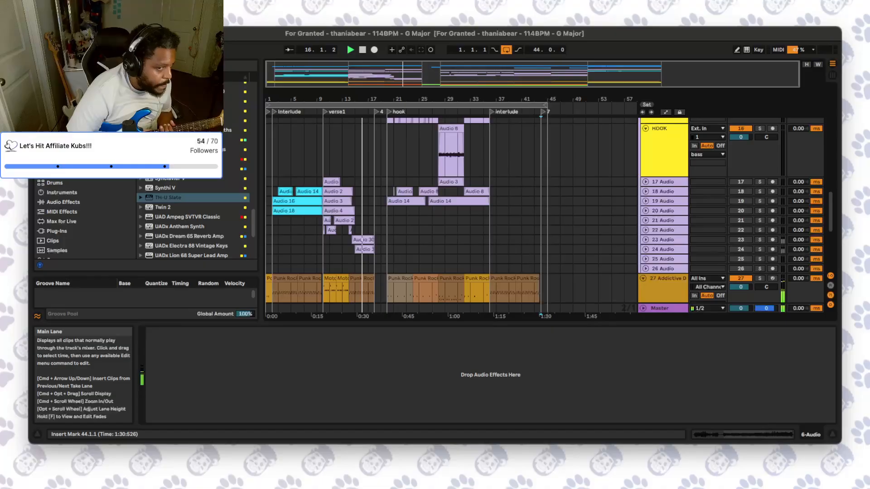
scroll(408, 213, "down", 1)
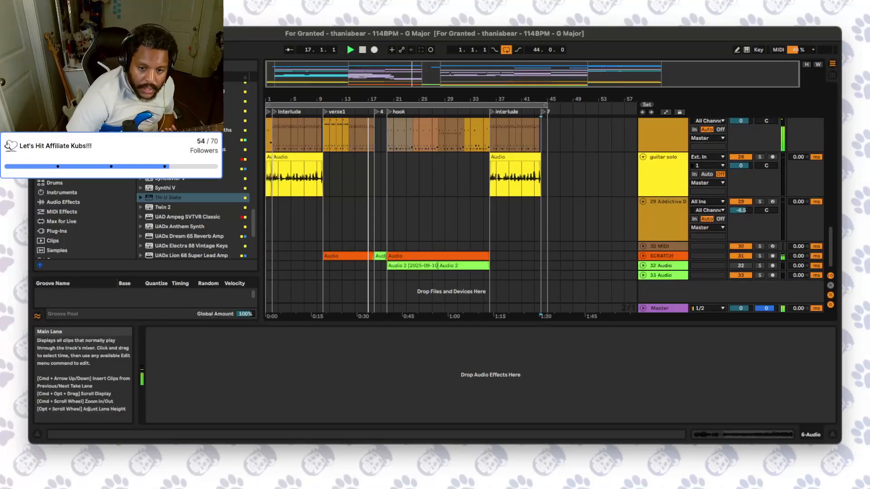
left_click(658, 256)
left_click(643, 256)
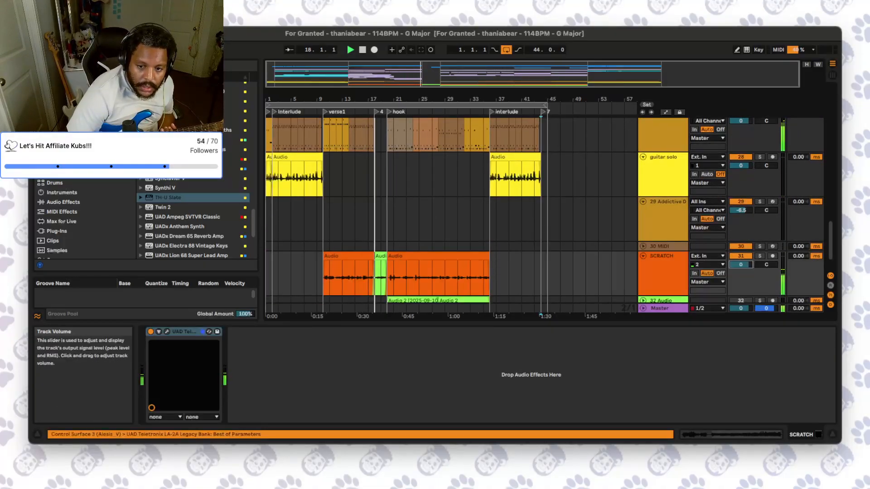
left_click(643, 256)
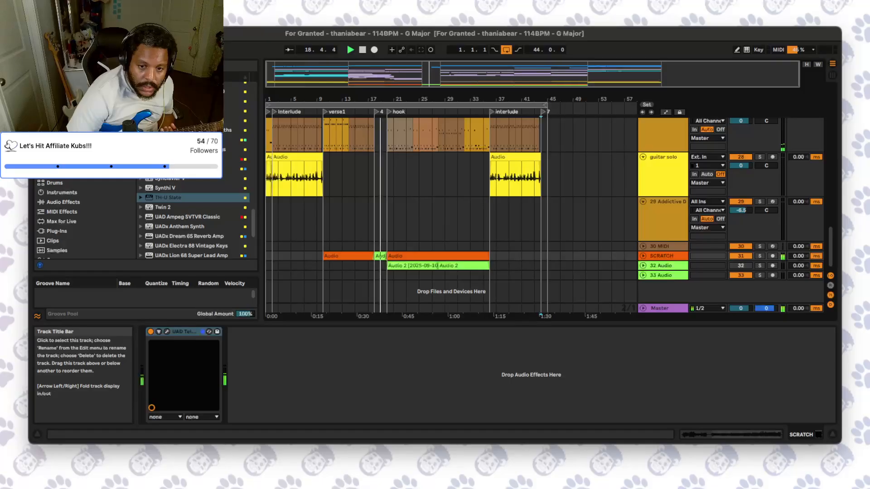
left_click(662, 157)
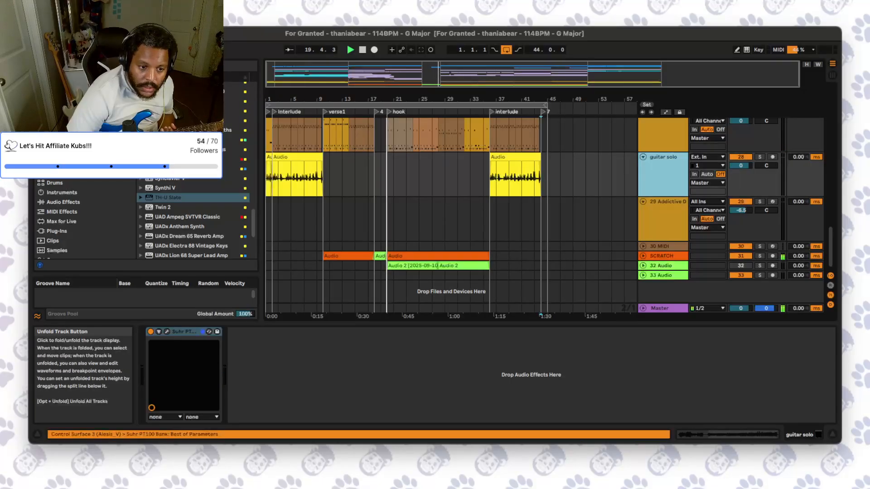
left_click(643, 157)
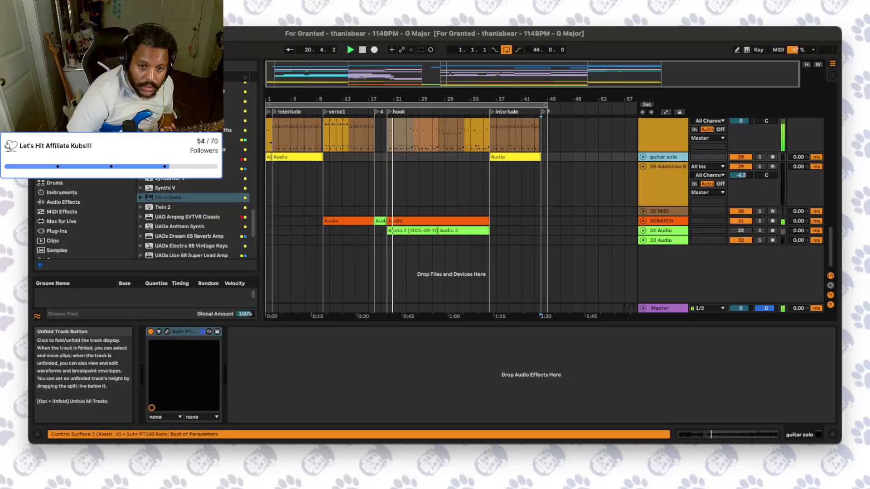
- Delete the empty 29 Addictive Drums 2 track below the guitar solo
left_click(663, 167)
scroll(662, 181, "up", 2)
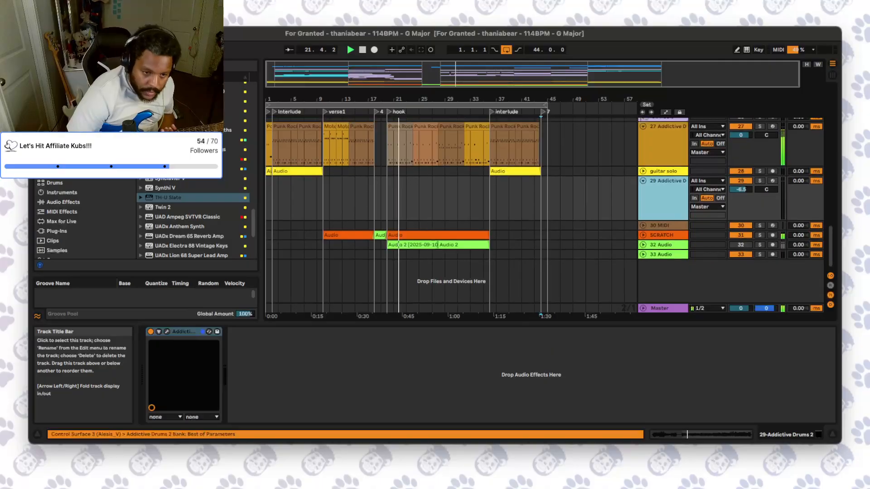
scroll(663, 181, "up", 1)
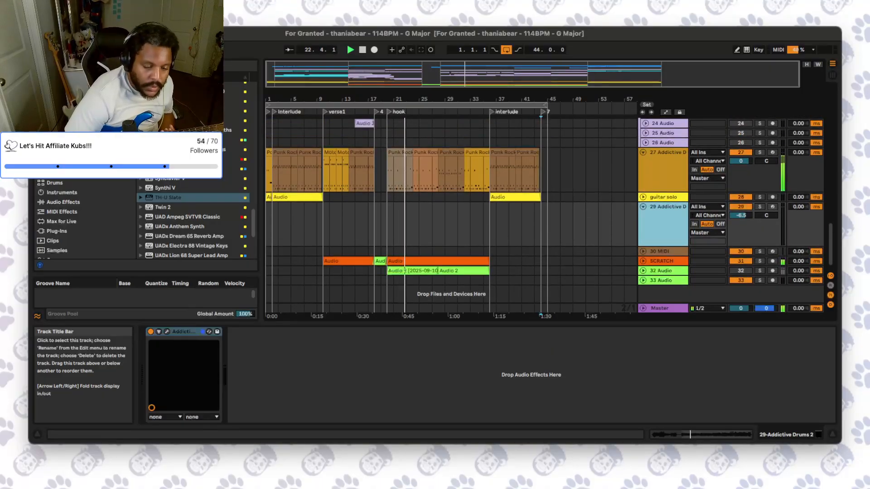
key("Delete")
- Review the guitar, bass and hook tracks in the arrangement while the hook plays
scroll(453, 212, "up", 10)
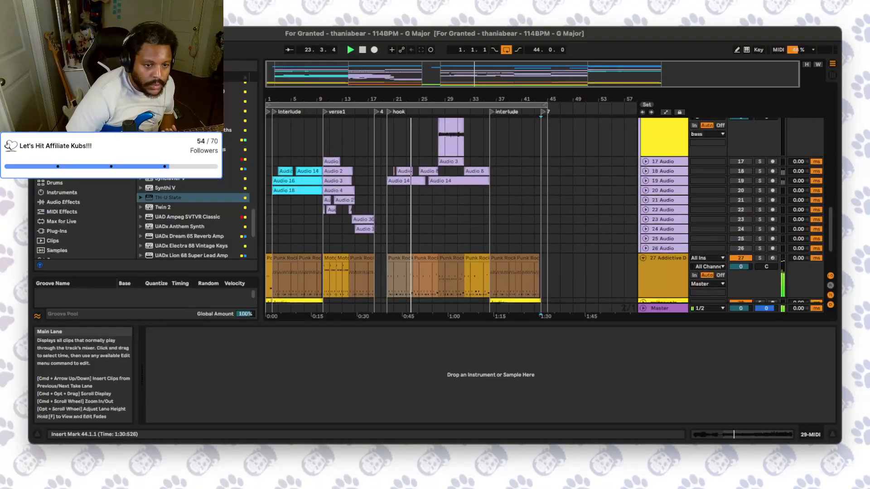
scroll(453, 212, "up", 5)
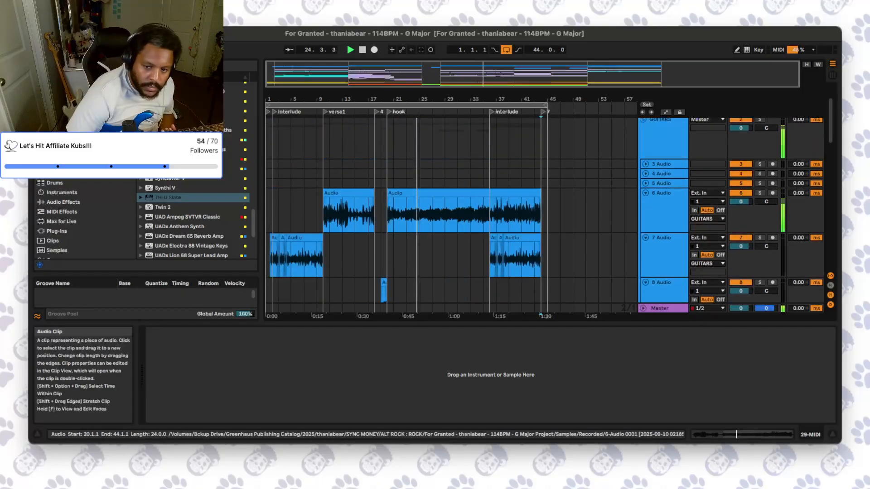
scroll(453, 213, "down", 5)
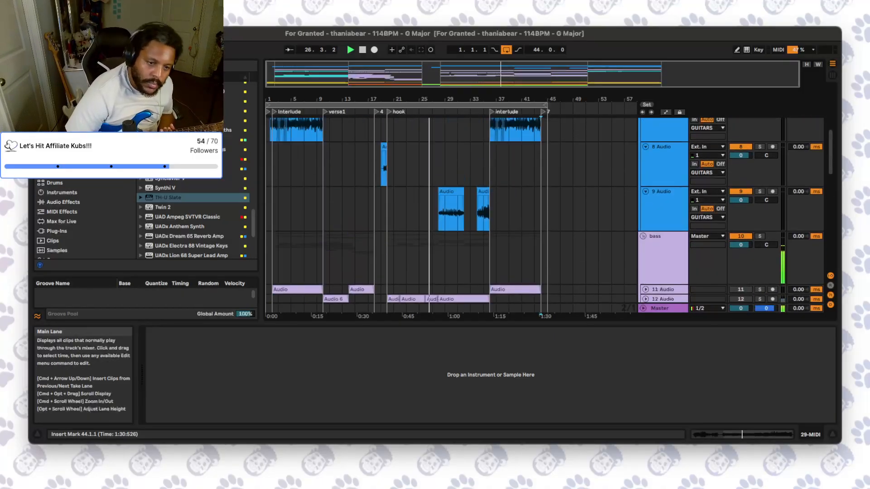
scroll(453, 213, "up", 5)
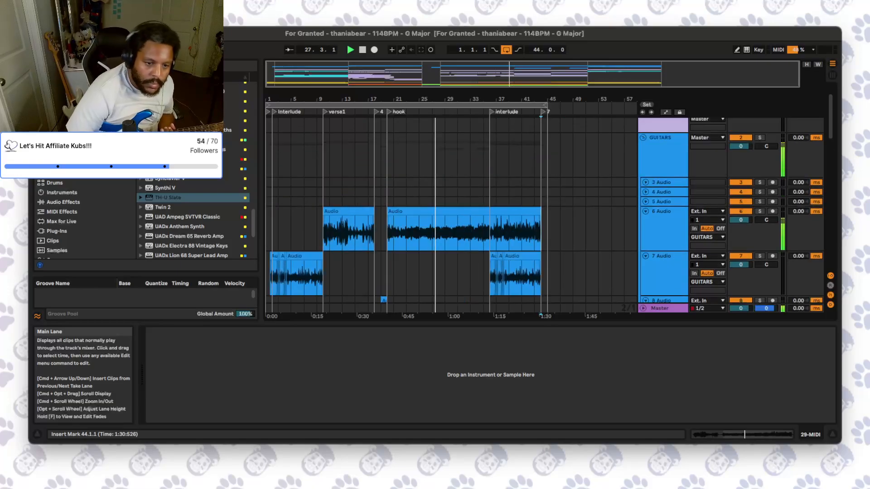
scroll(454, 213, "up", 2)
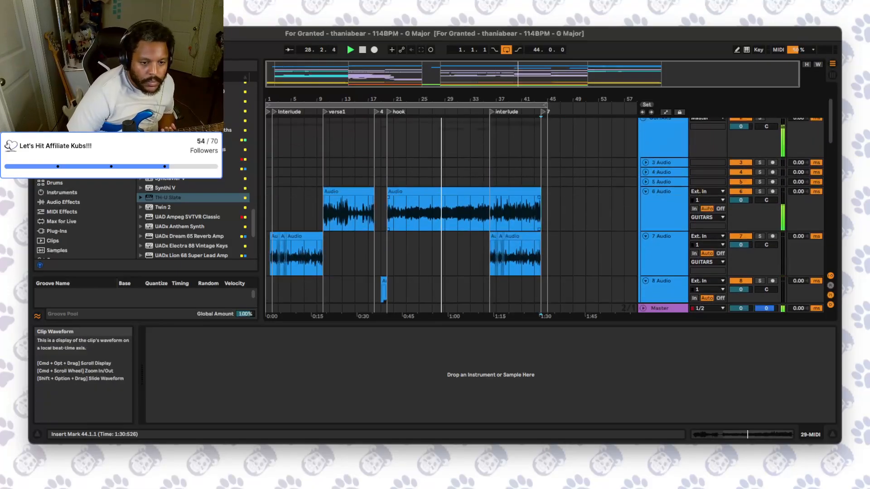
scroll(454, 213, "down", 5)
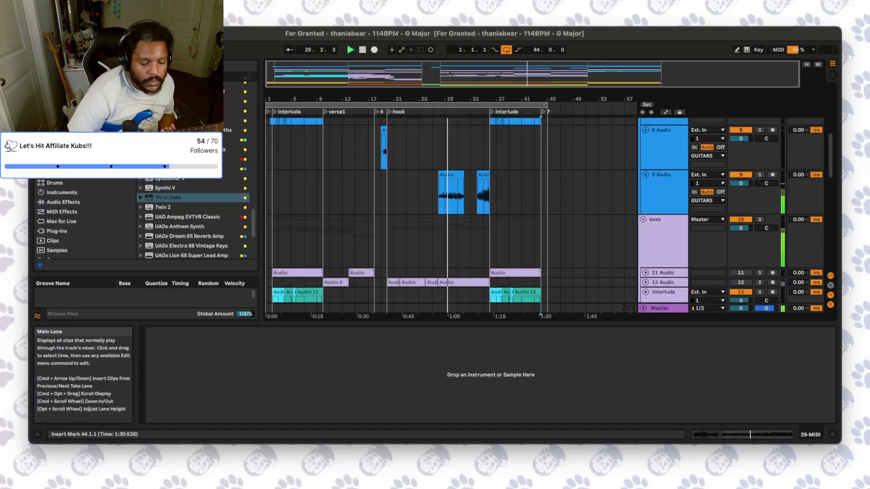
scroll(453, 213, "down", 8)
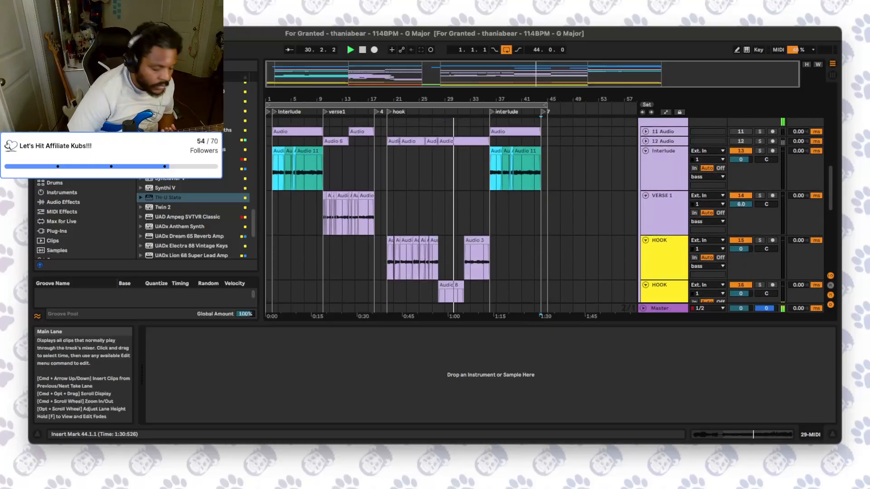
scroll(453, 213, "down", 3)
scroll(453, 213, "up", 5)
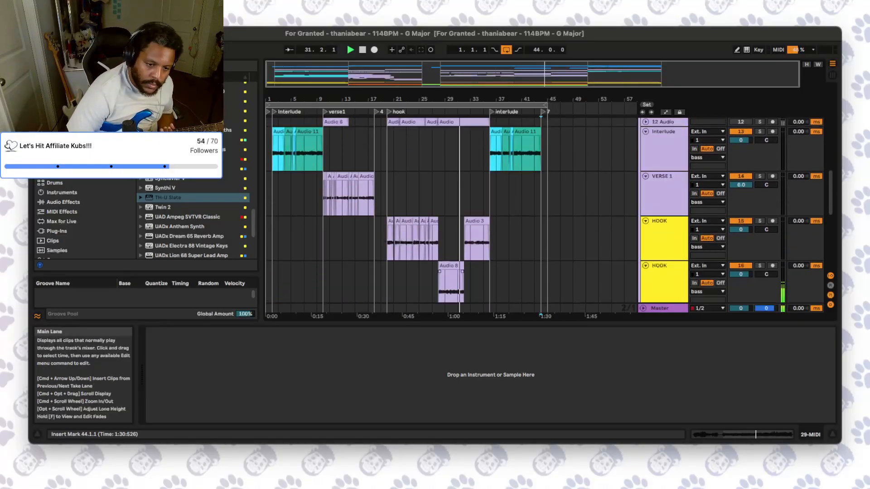
scroll(453, 213, "up", 5)
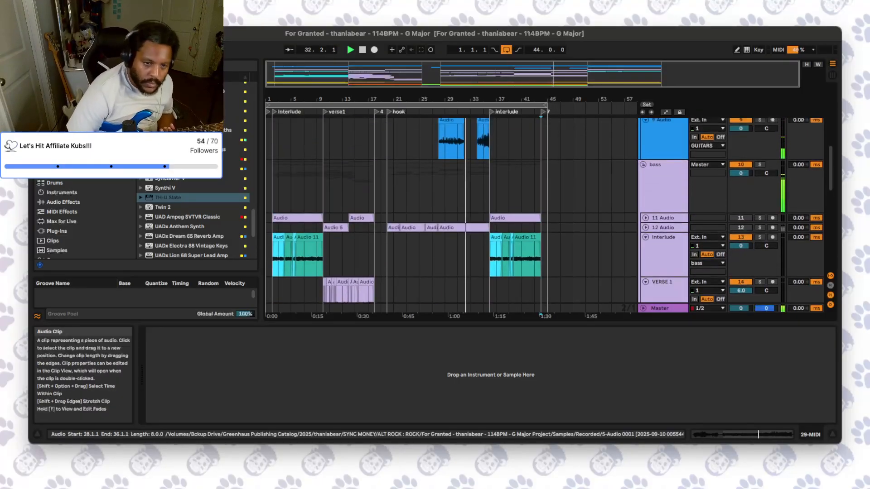
scroll(454, 213, "up", 5)
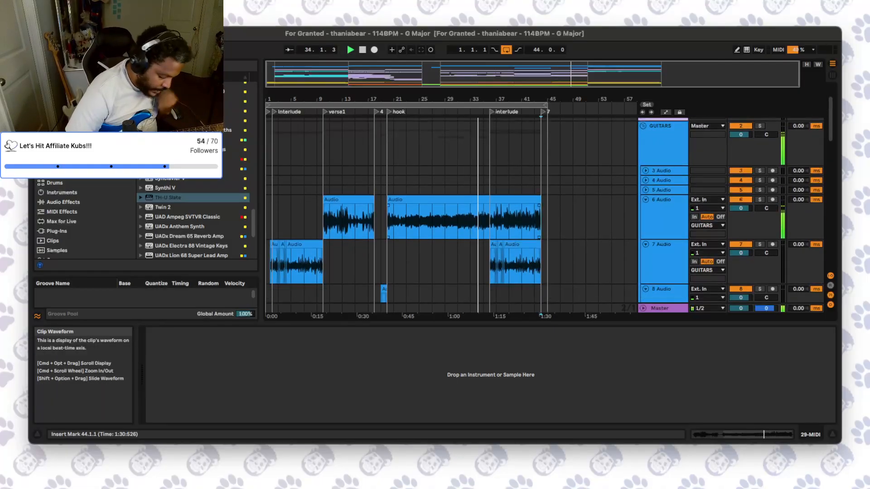
scroll(453, 213, "down", 2)
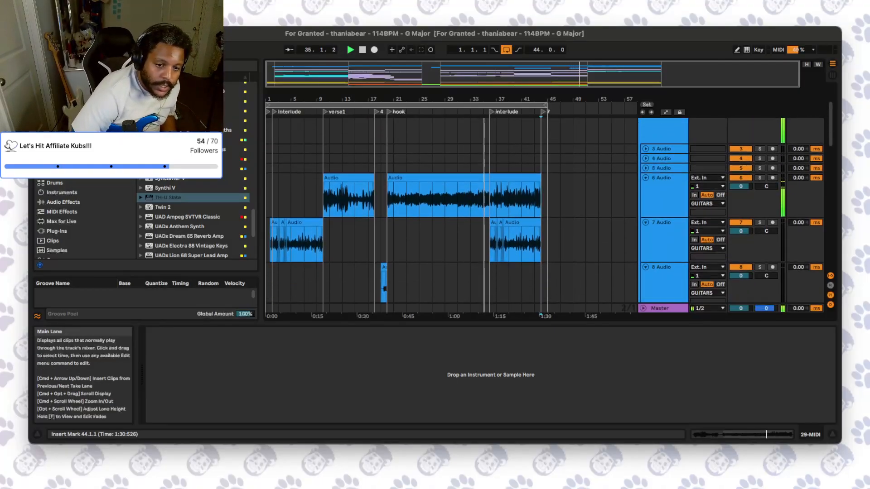
- Place the insert marker on 6 Audio at 36.1.1 and examine the second interlude's overlapping guitar takes
left_click(490, 199)
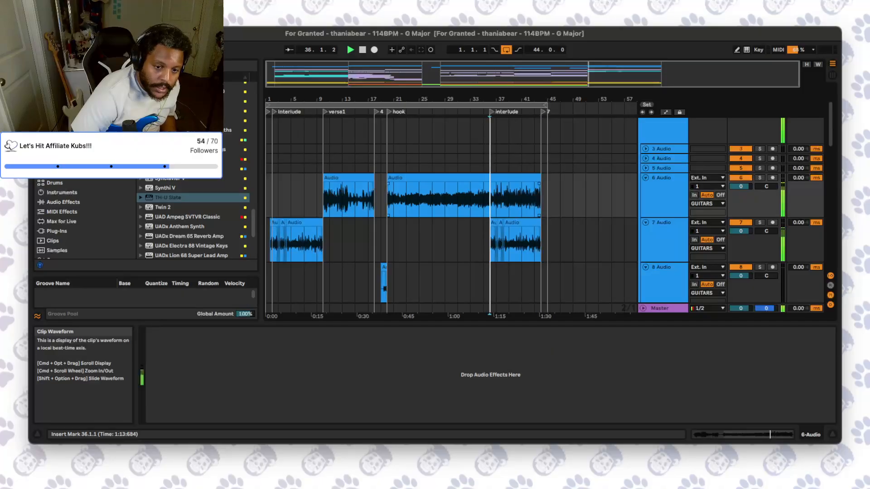
scroll(468, 200, "up", 5)
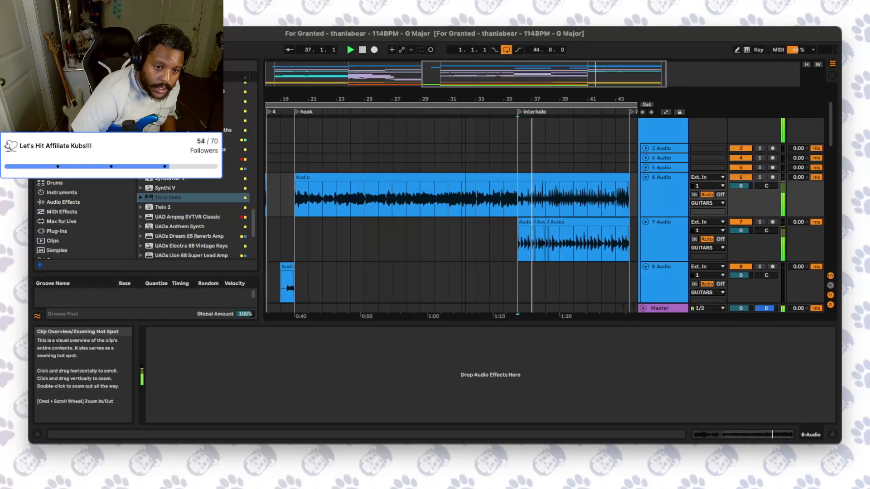
scroll(467, 199, "right", 3)
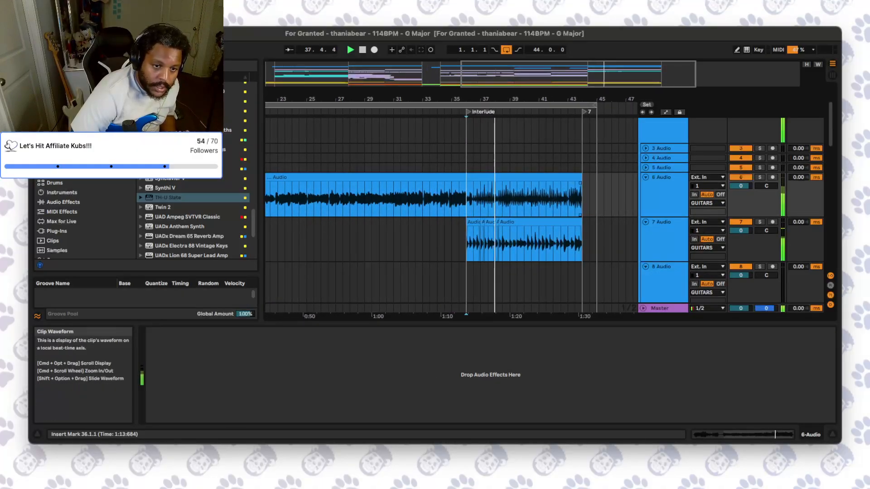
scroll(467, 199, "down", 3)
scroll(467, 199, "left", 2)
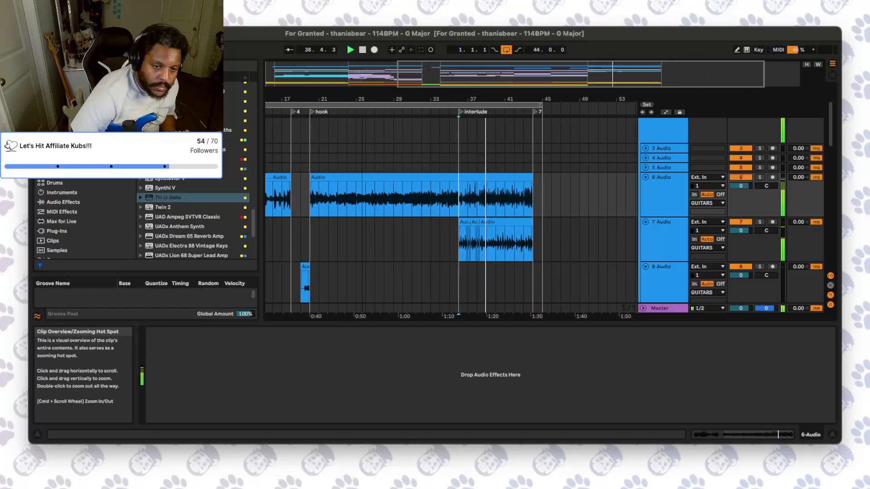
scroll(467, 199, "down", 3)
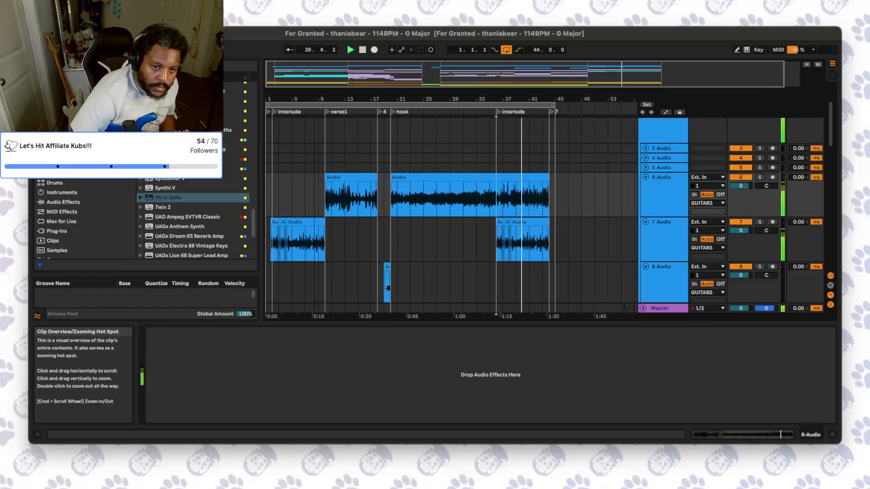
scroll(453, 213, "down", 2)
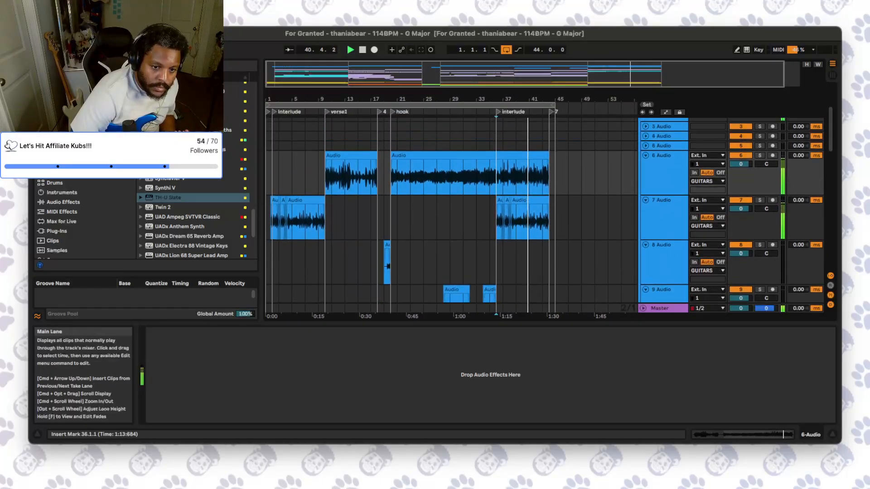
- Stop playback at the end of the song and select all material within the 44-bar loop region
scroll(529, 226, "up", 1)
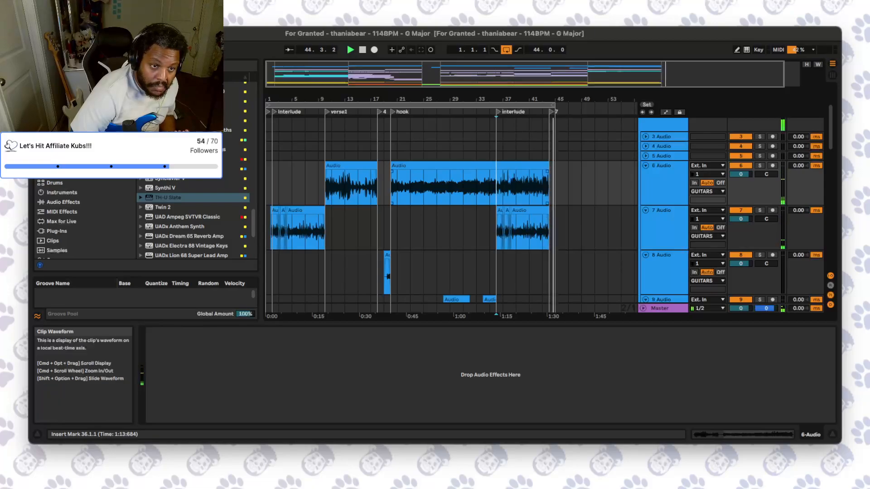
left_click(362, 50)
left_click(379, 105)
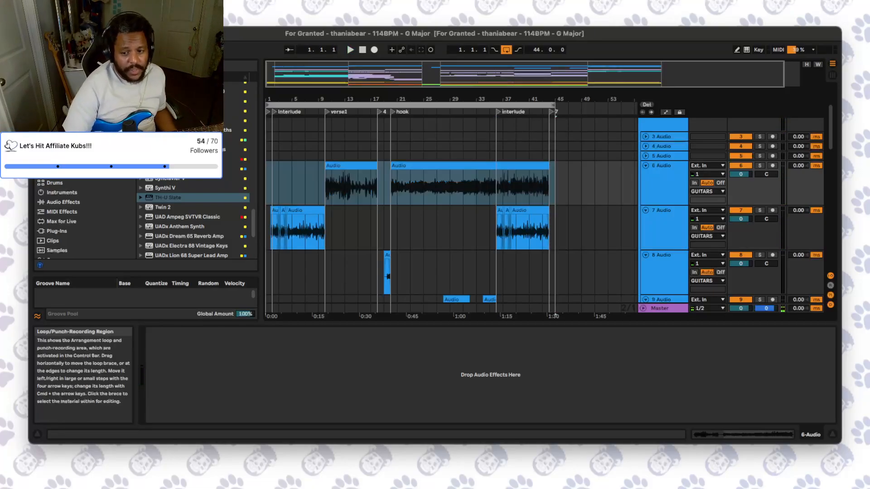
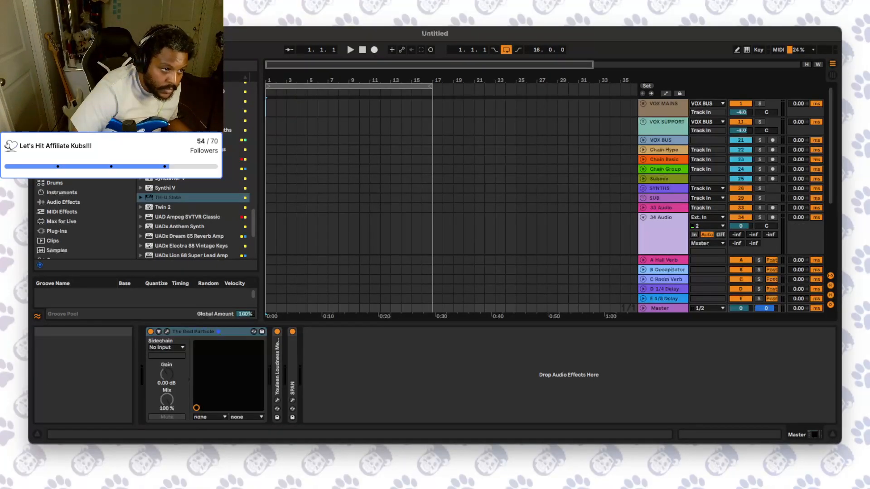
- Start playback in the new untitled set and insert a MIDI track below the KEYS track
key("space")
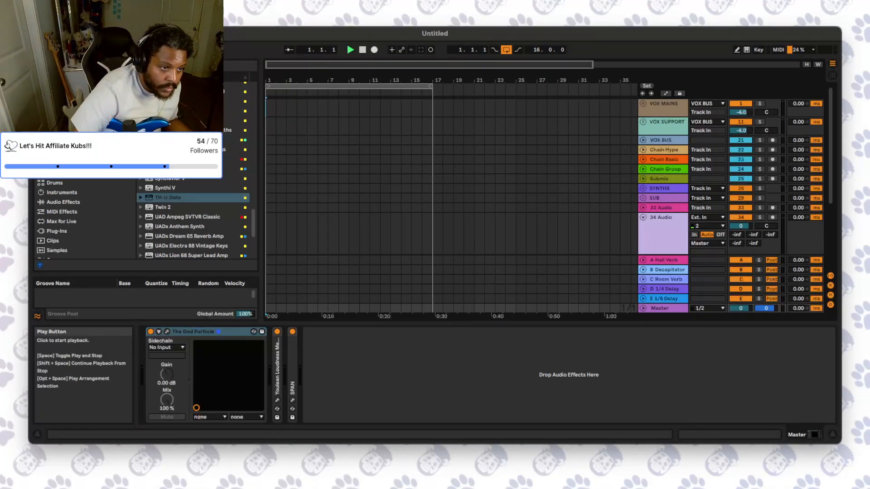
scroll(679, 240, "down", 5)
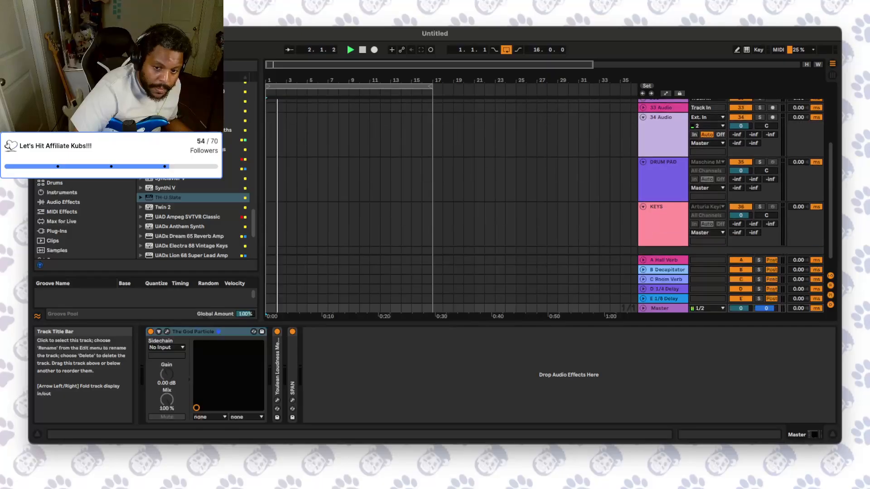
left_click(663, 216)
key("super+shift+t")
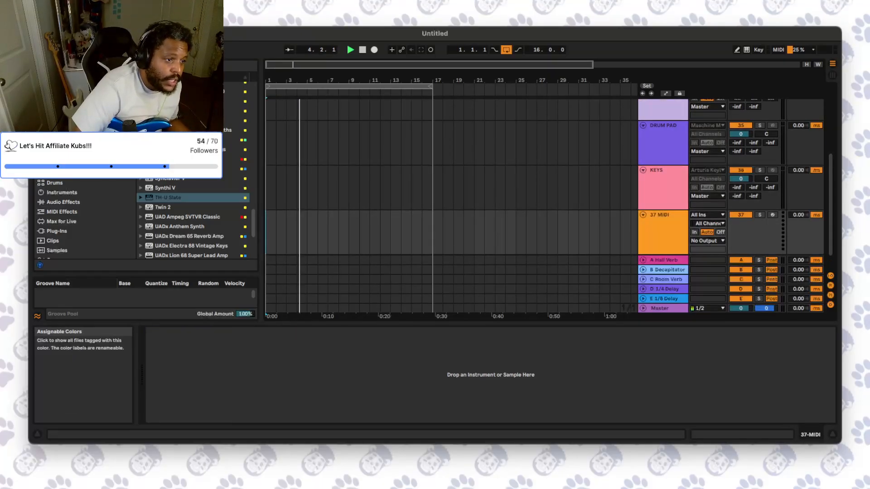
- Load Addictive Drums 2 on the new MIDI track and place a Bread'n'Butter drum pattern at bar 1
scroll(195, 218, "up", 5)
scroll(195, 218, "up", 15)
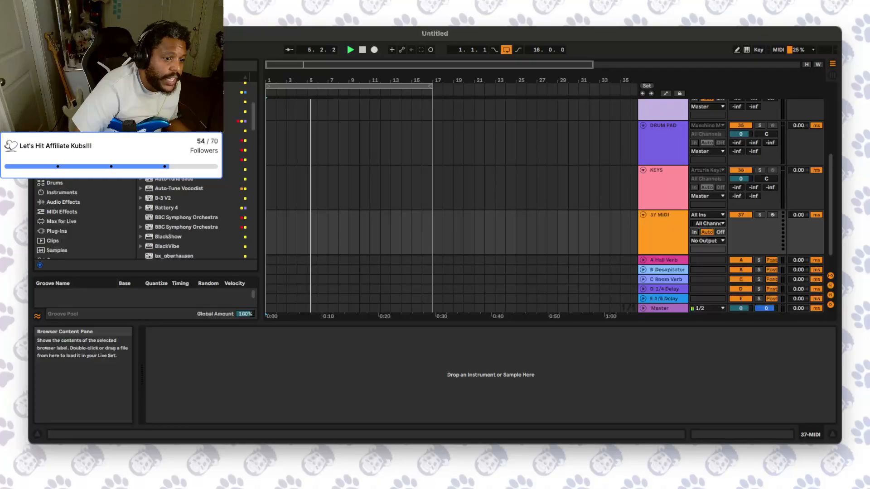
double_click(177, 216)
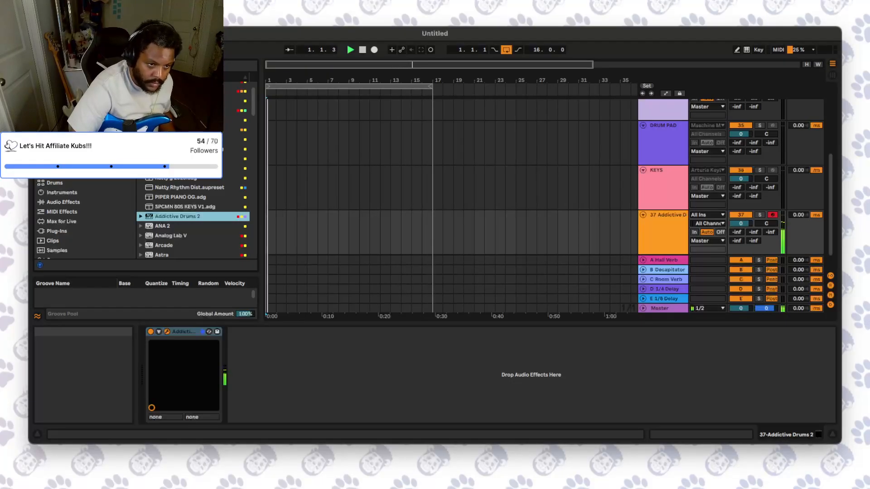
left_click_drag(340, 231, 268, 231)
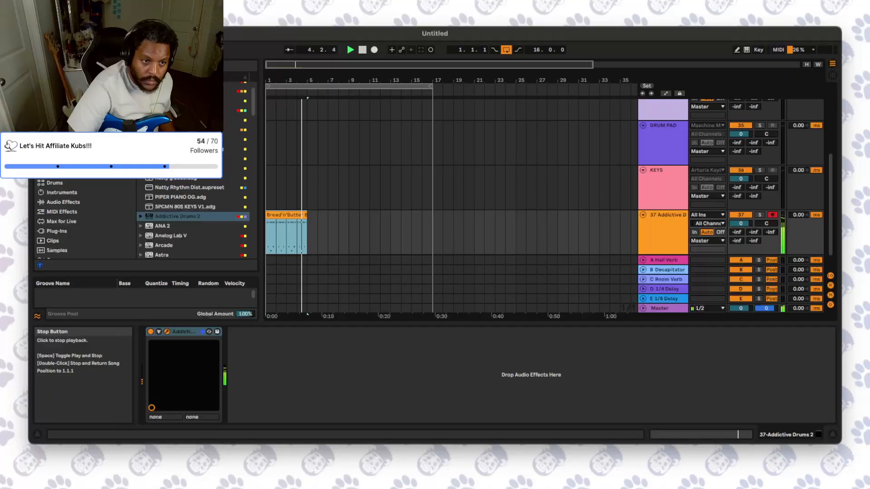
- Audition the Bread'n'Butter drum clip on the Addictive Drums 2 track from the start of the arrangement
double_click(362, 50)
left_click(350, 50)
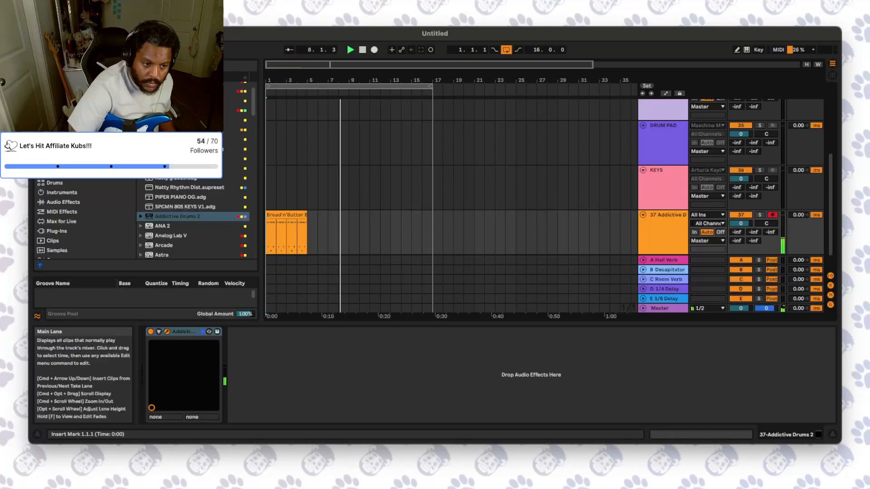
left_click(309, 235)
left_click_drag(309, 235, 267, 236)
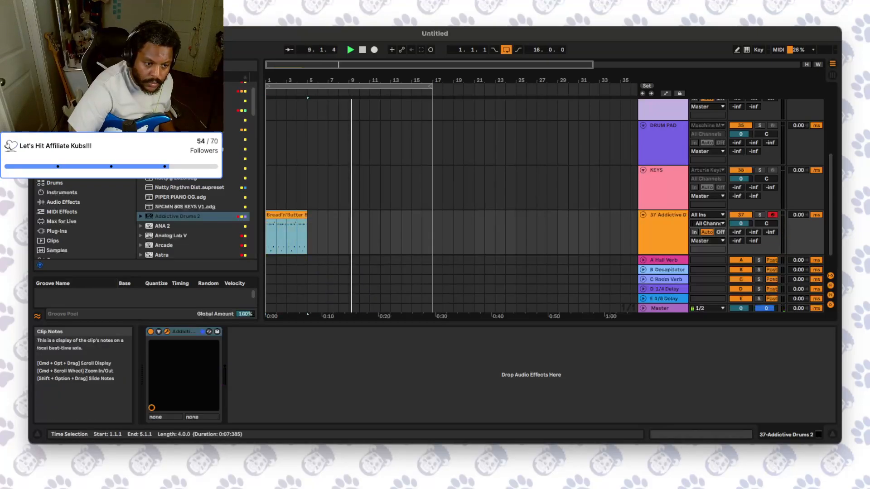
double_click(362, 50)
left_click(350, 50)
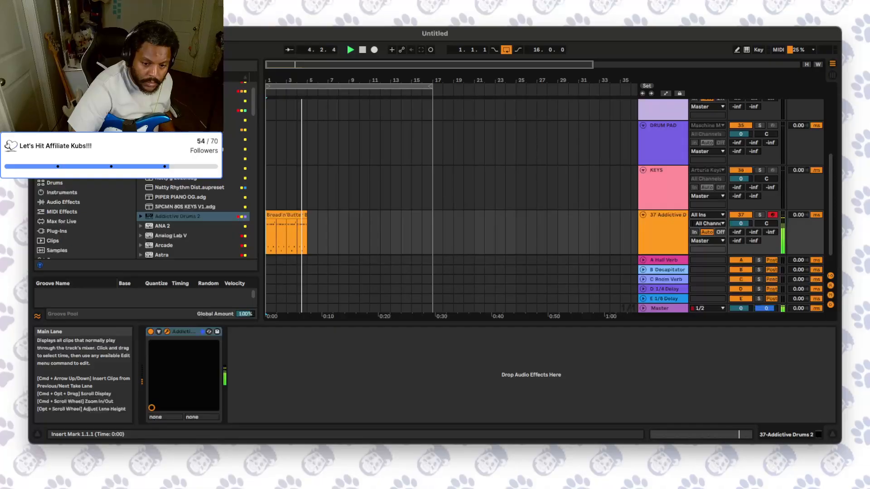
left_click(362, 50)
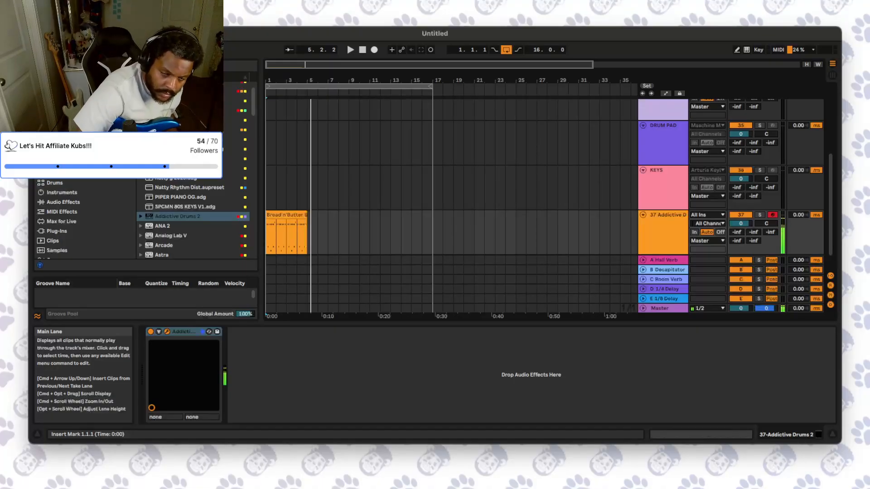
- Lower the song tempo and duplicate the four-bar Bread'n'Butter drum clip to 5.1.1
left_click_drag(74, 50, 74, 64)
left_click(350, 49)
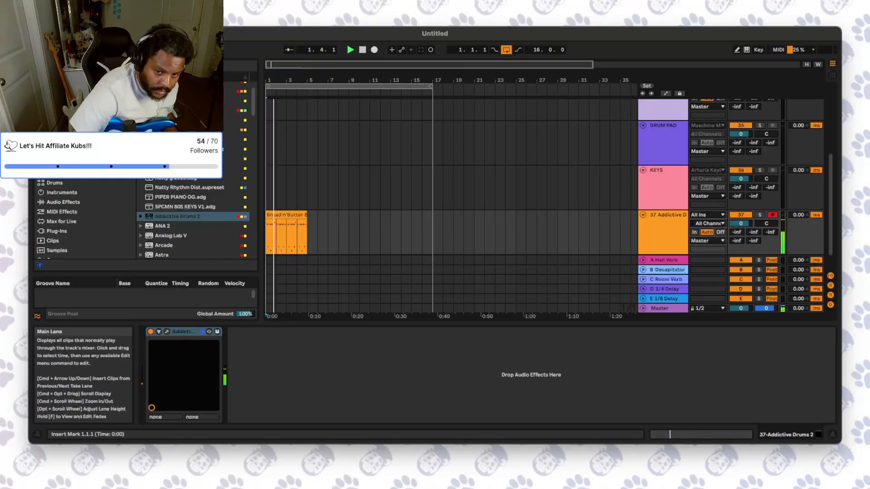
left_click(286, 215)
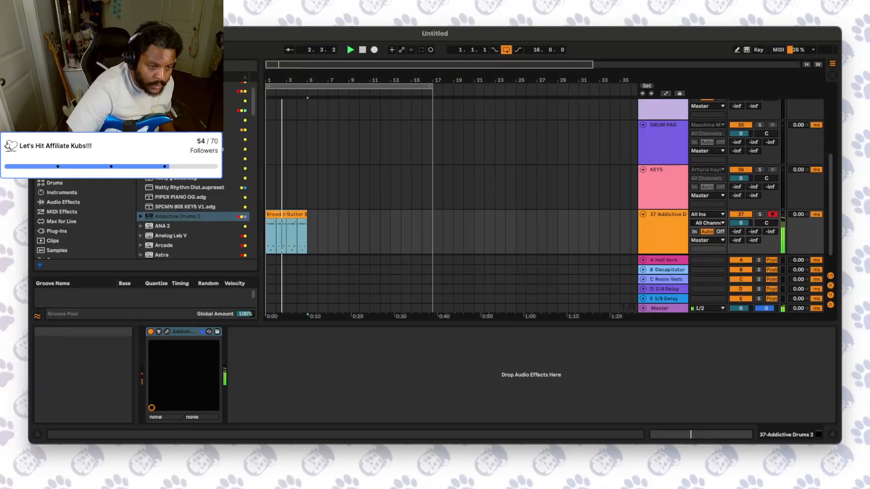
key("super+d")
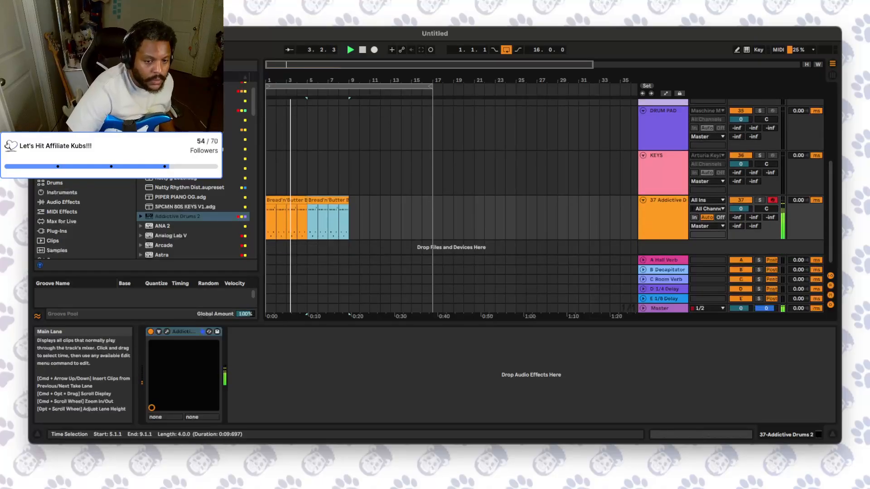
- Shorten the first drum clip so it ends at 4.3.1, leaving a gap before bar 5
scroll(453, 206, "down", 1)
left_click_drag(286, 65, 285, 101)
left_click(326, 223)
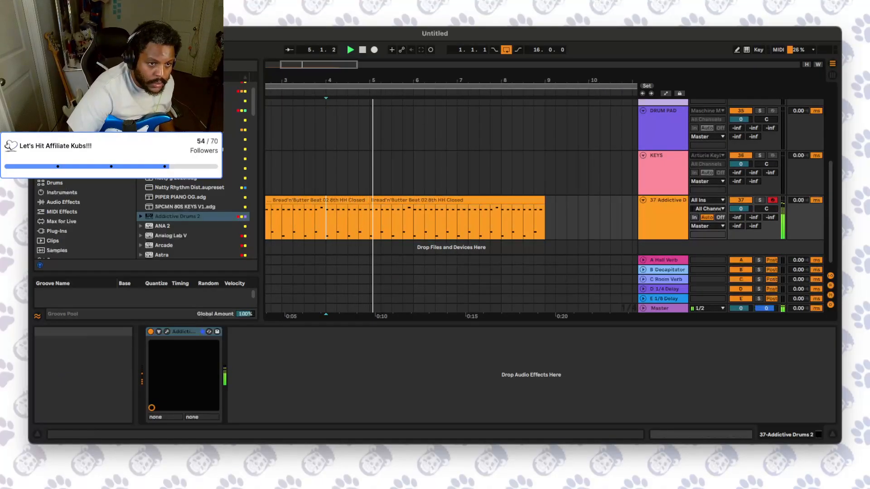
left_click(350, 50)
left_click(365, 201)
left_click_drag(369, 201, 348, 200)
left_click_drag(317, 65, 317, 42)
scroll(326, 233, "up", 1)
scroll(345, 231, "down", 2)
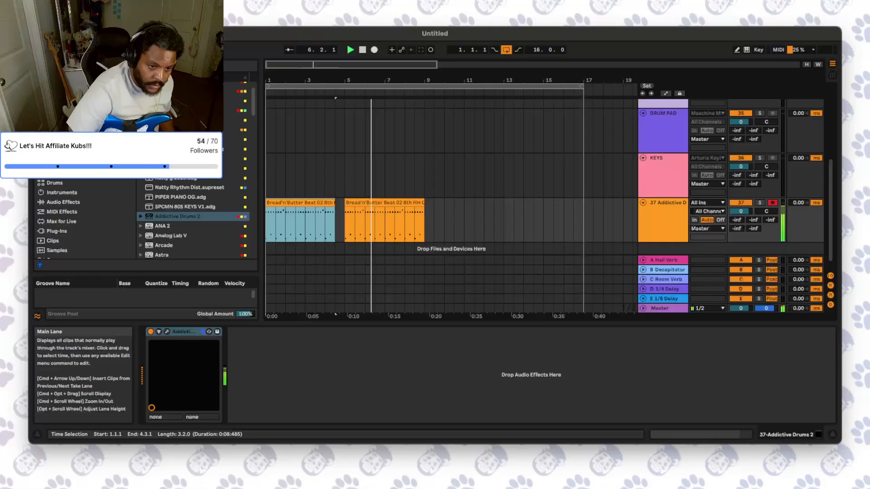
- Add locators at the start and end of the second drum clip, at bars 5 and 9
left_click(379, 192)
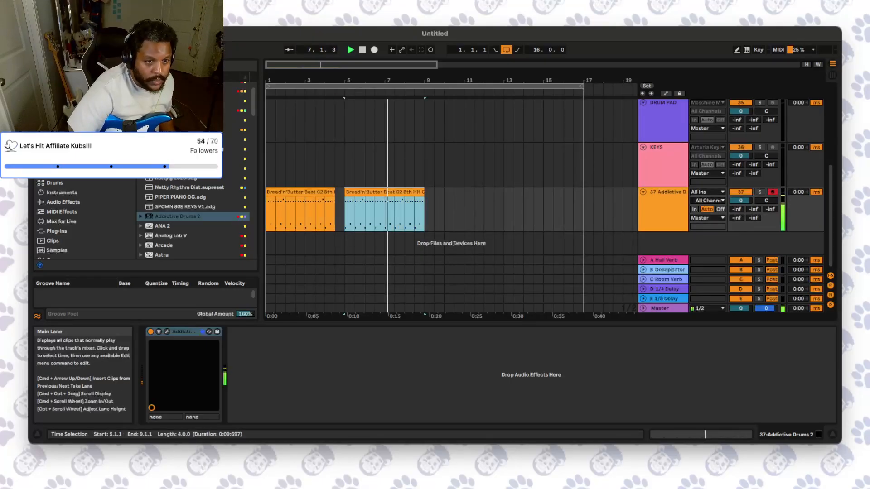
left_click(345, 92)
left_click(362, 105)
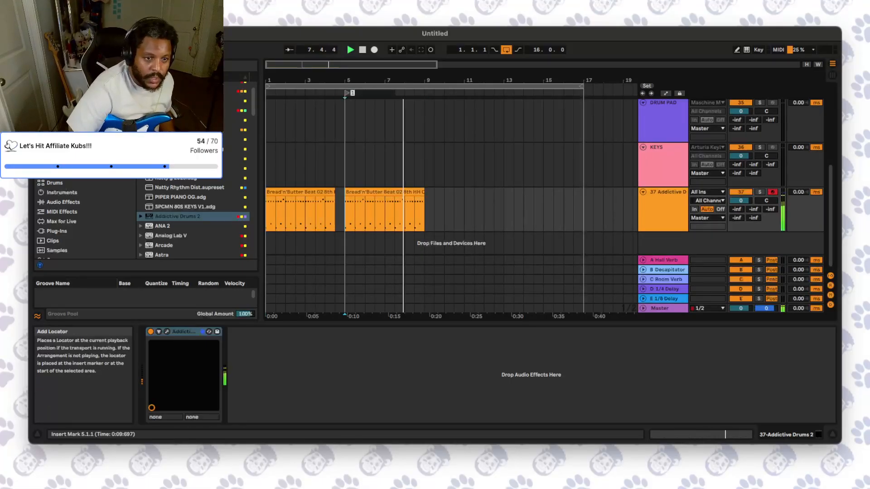
right_click(425, 93)
left_click(442, 105)
left_click(434, 165)
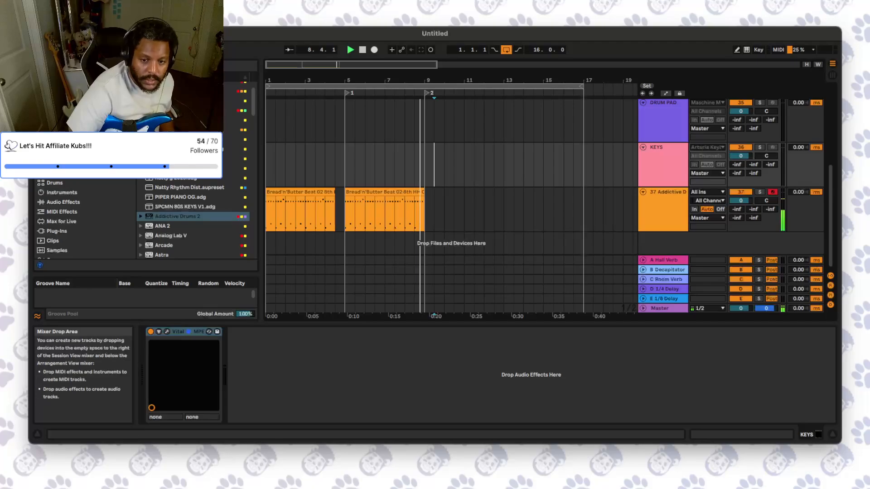
- Insert an armed audio track below the Addictive Drums 2 track and stop playback at the song start
left_click(663, 203)
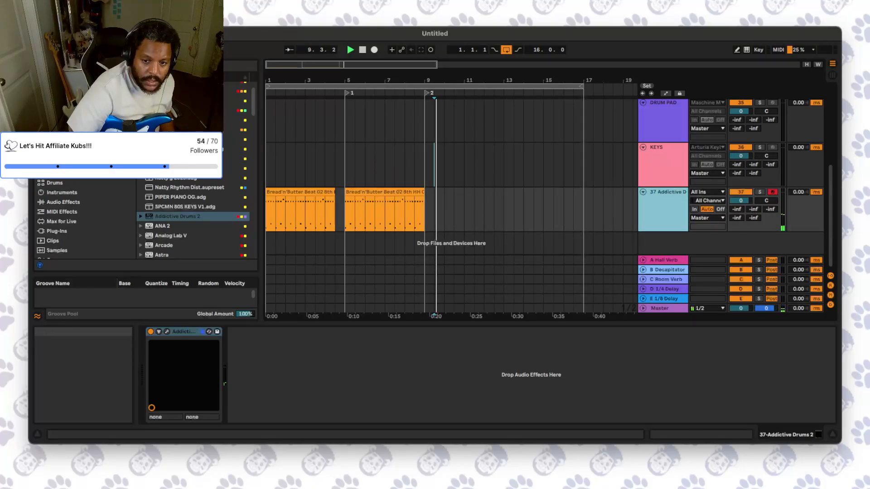
key("super+t")
left_click(773, 216)
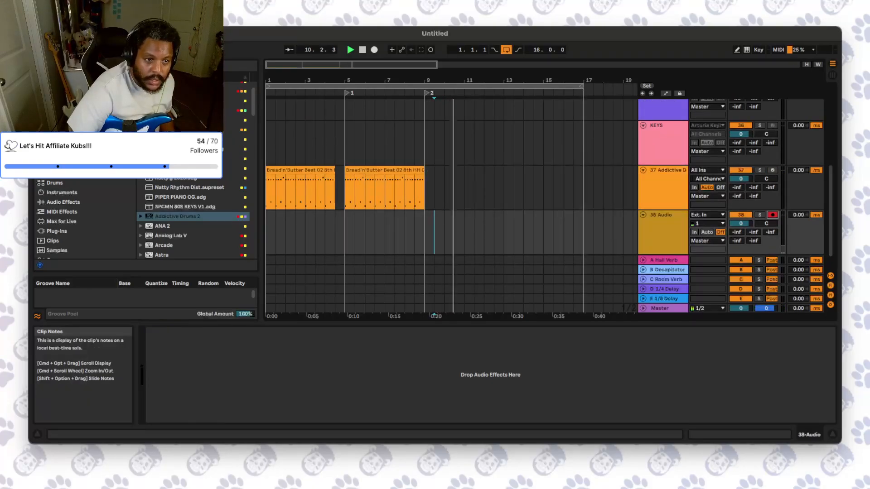
left_click(362, 50)
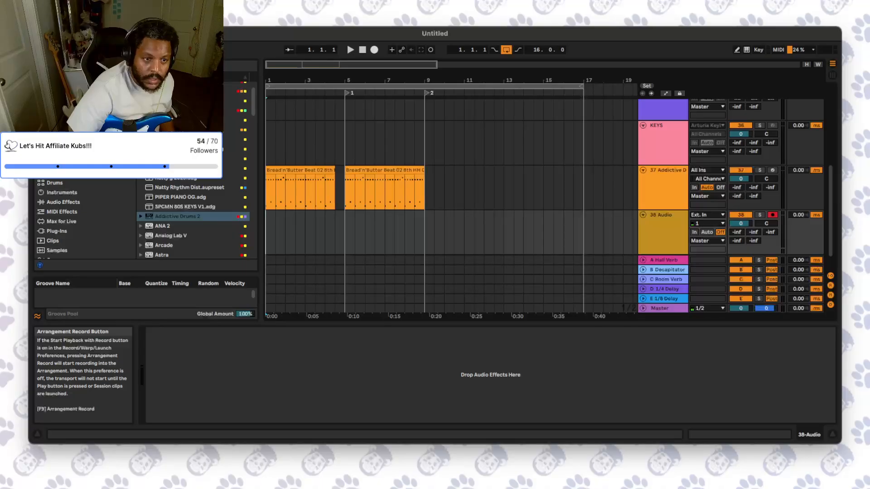
- Set the 38 Audio track's monitoring to Auto and load the natty content clean effect rack on it
left_click(663, 232)
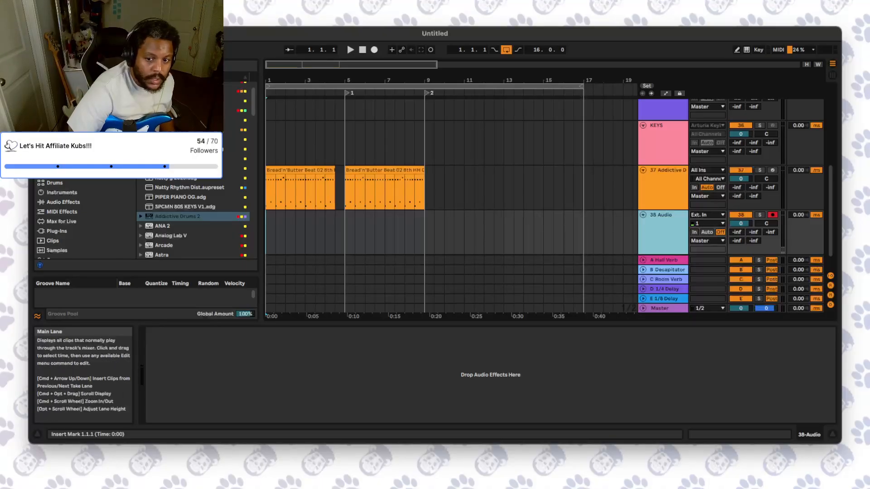
left_click(707, 232)
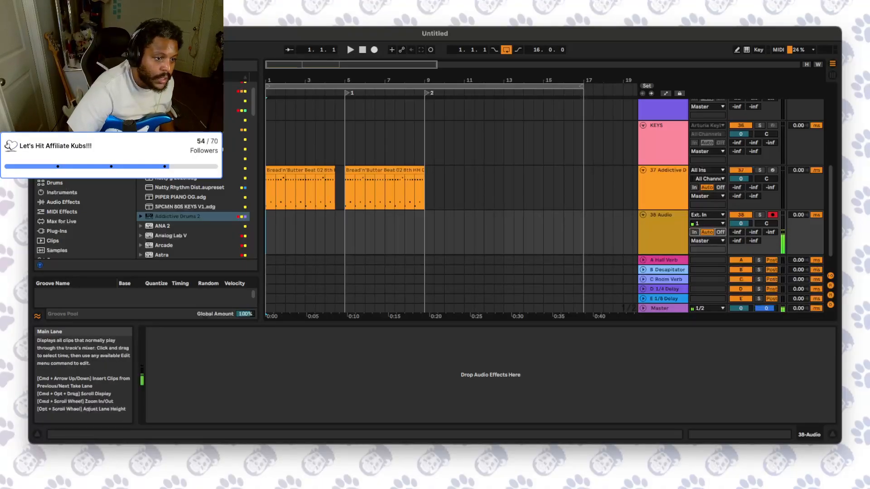
left_click(190, 159)
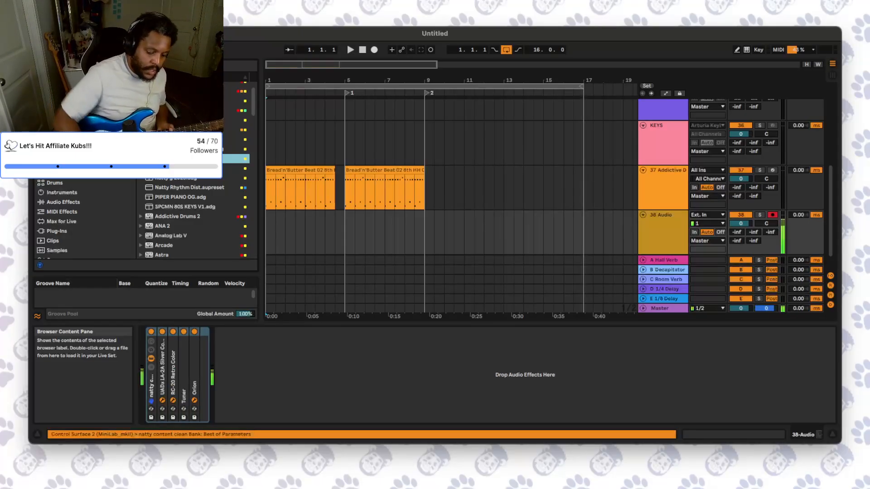
- Play the drum arrangement from the start to rehearse the guitar part over it
key("space")
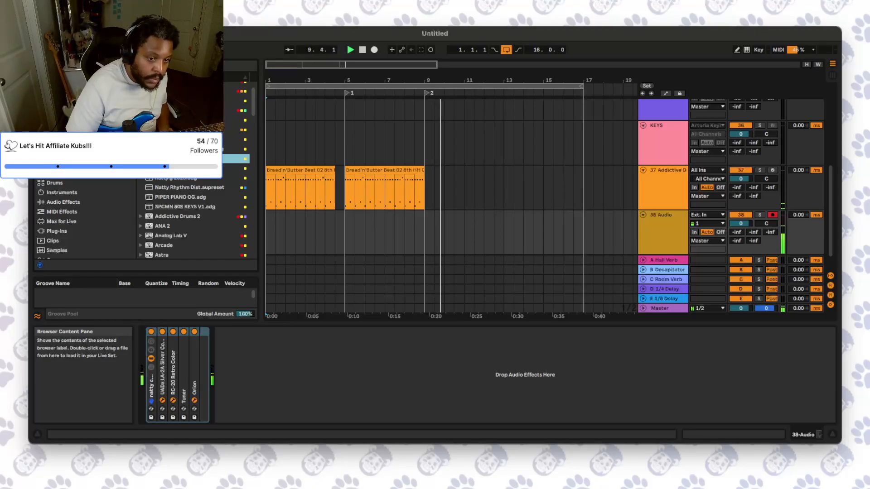
key("space")
key("space")
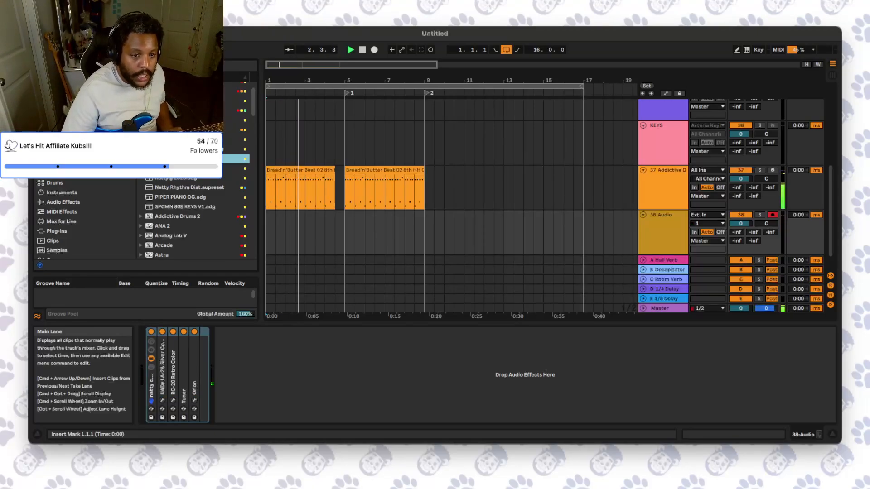
- Duplicate the second drum clip to bar 9 and move both locator 2 and the loop end to bar 13
left_click(385, 171)
key("super+d")
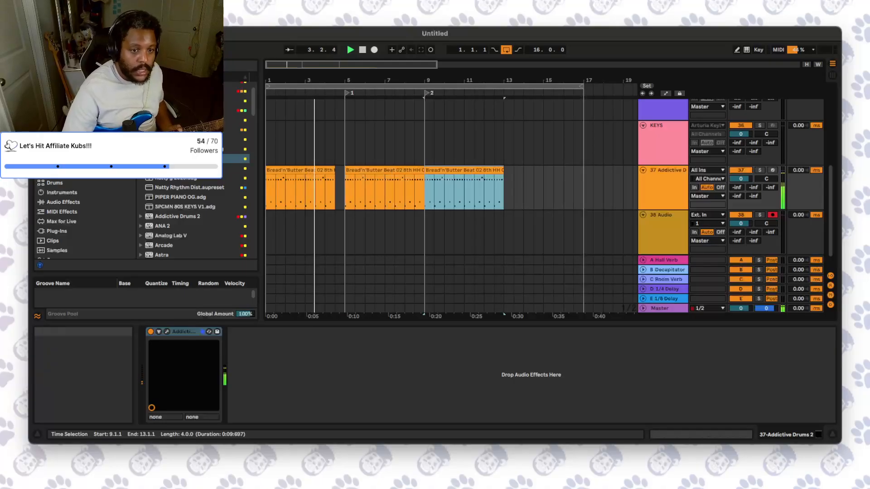
left_click(427, 93)
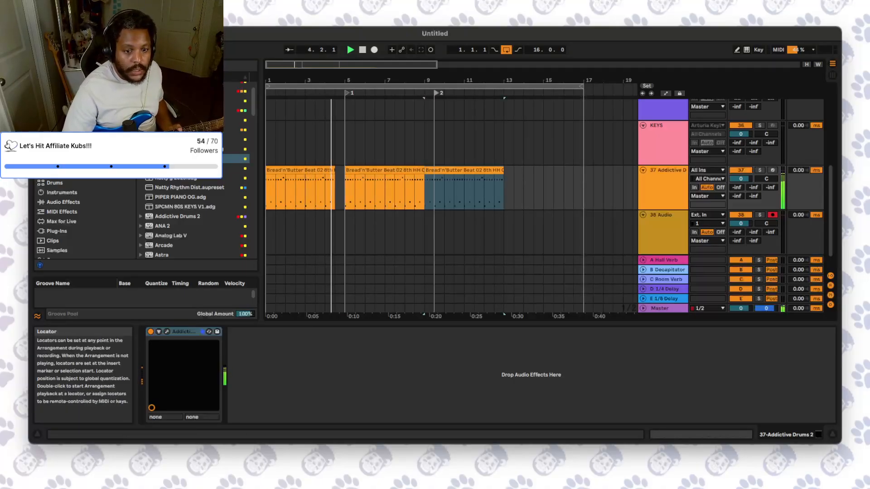
left_click_drag(427, 93, 506, 93)
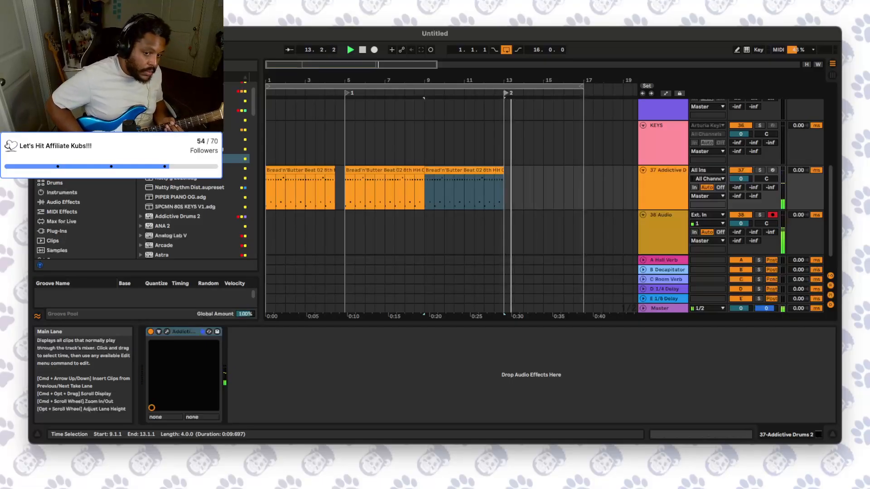
key("space")
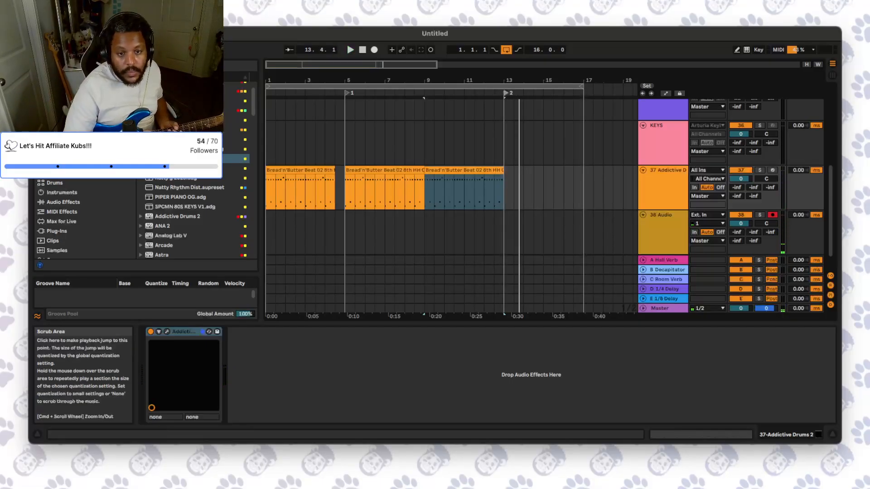
left_click_drag(584, 86, 502, 86)
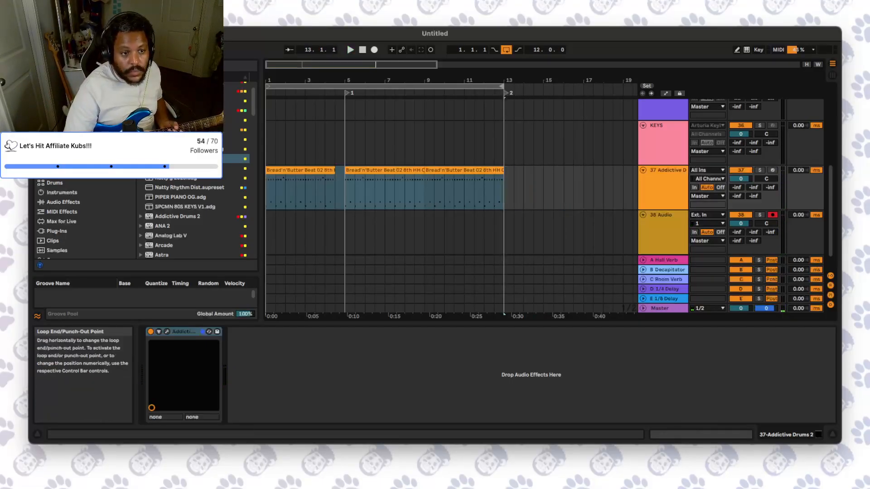
- Rehearse and record a guitar take on 38 Audio over the 12-bar loop, and replay it from the start
left_click(350, 49)
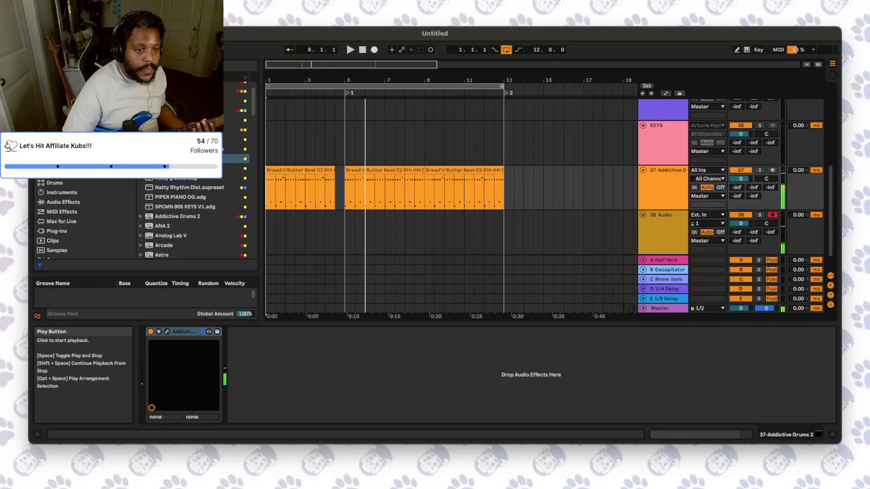
left_click(363, 49)
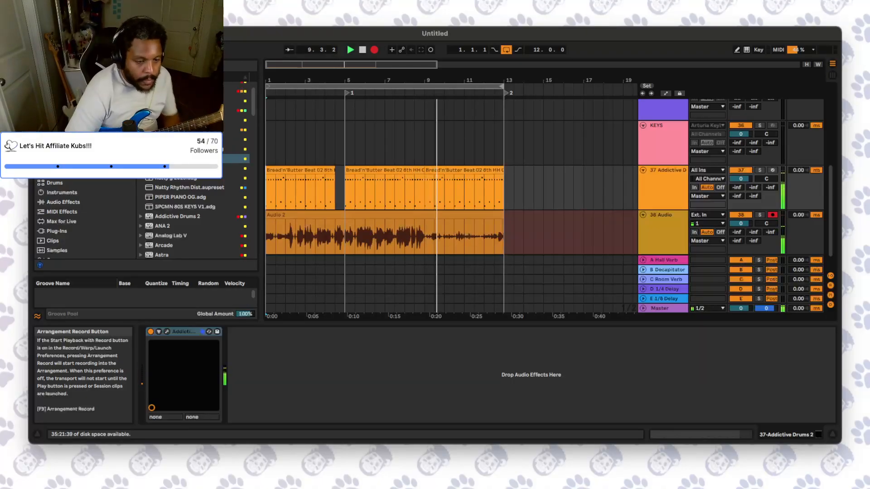
key("space")
key("space")
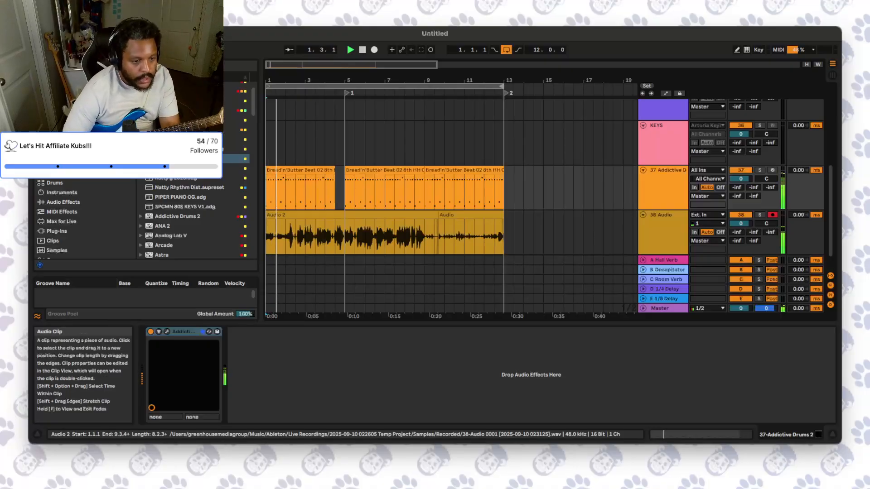
- Extend the start of the second guitar clip back to 5.1.1 and copy the 3.1.1–5.1.1 guitar section to 1.1.1
left_click_drag(305, 235, 344, 235)
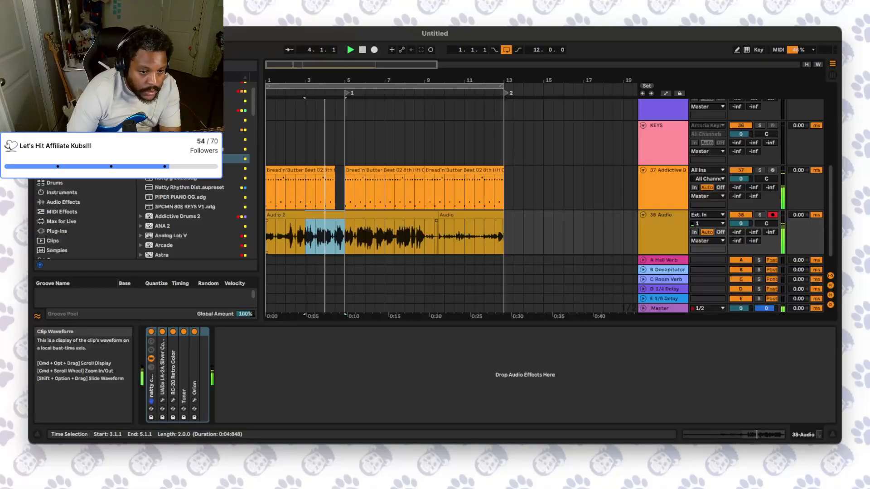
left_click_drag(438, 215, 345, 215)
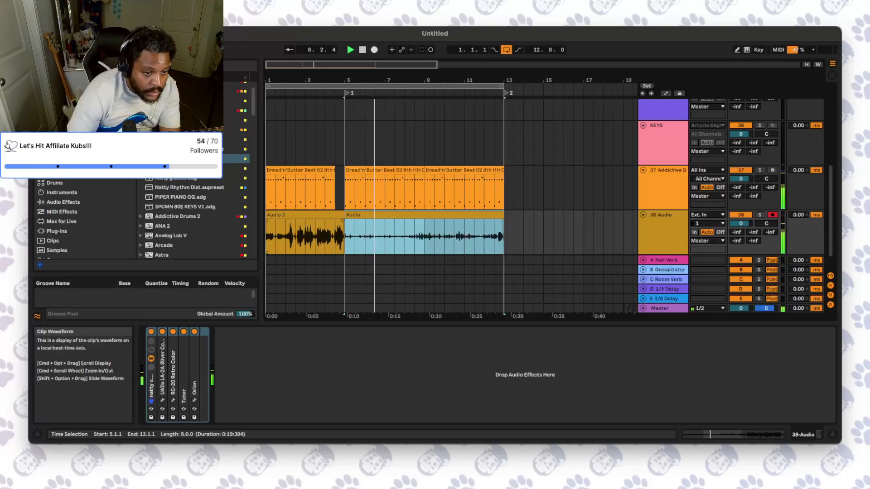
left_click_drag(305, 237, 343, 237)
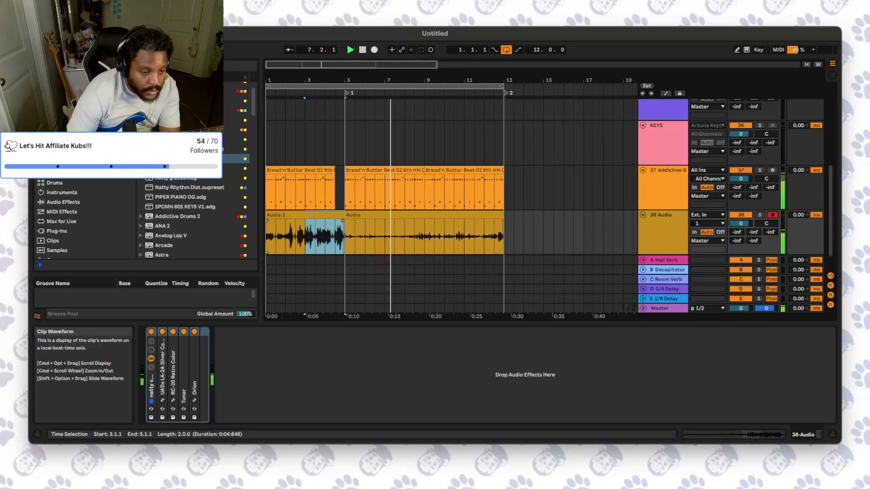
key("Home")
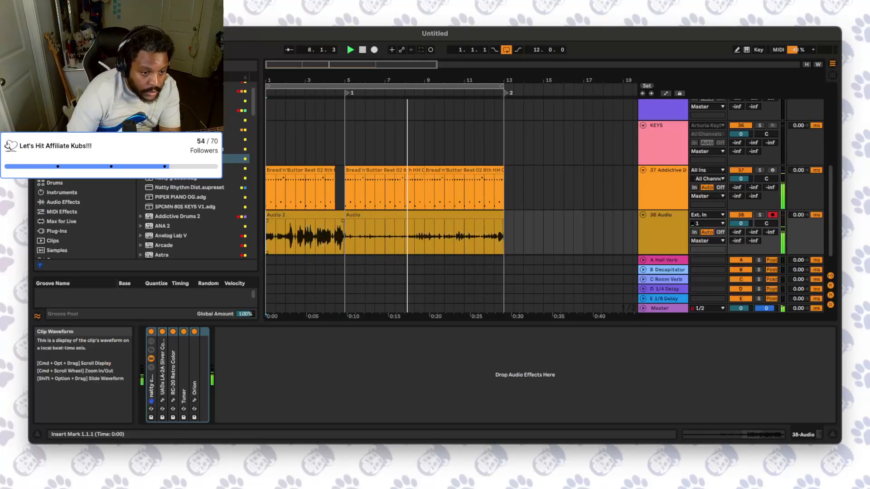
key("super+v")
- Copy the first four bars of guitar to 13.1.1 and extend the long Audio clip's start back to 1.1.1
left_click_drag(267, 236, 346, 237)
left_click(505, 237)
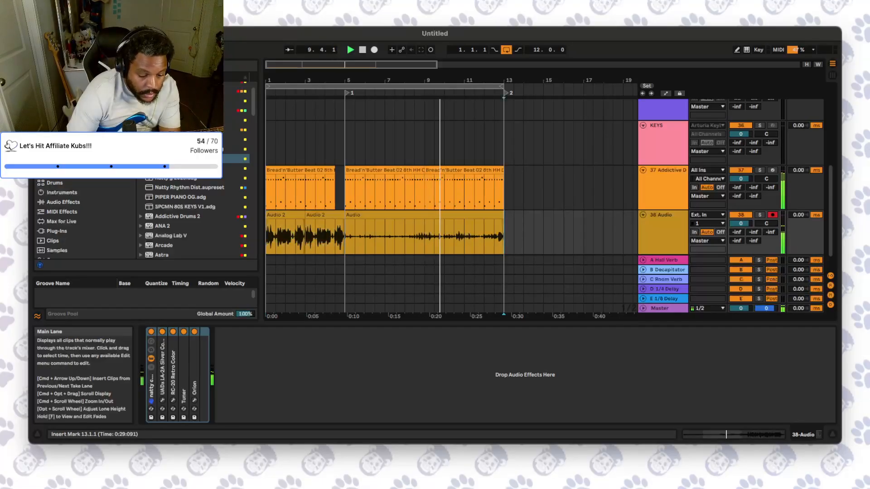
key("super+v")
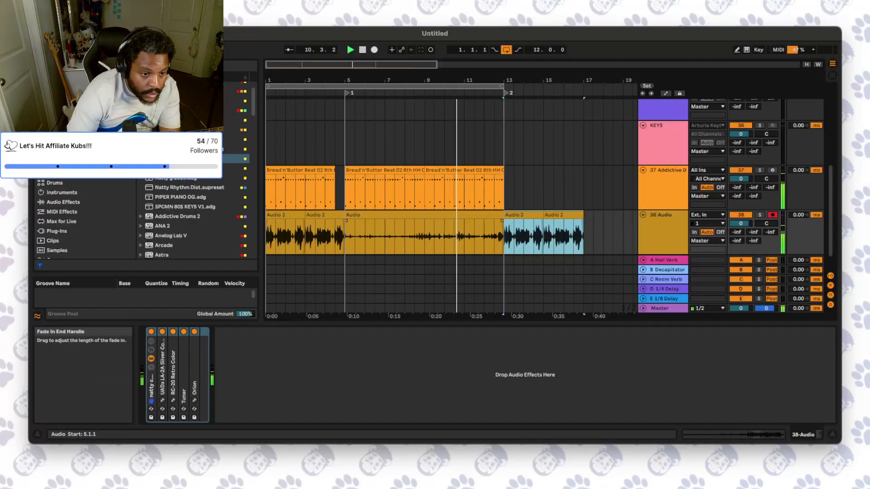
left_click_drag(346, 214, 266, 215)
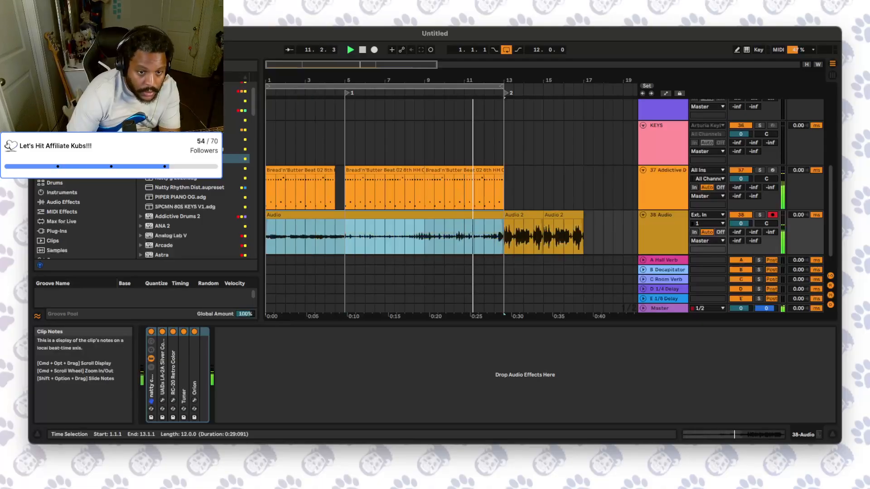
- Duplicate the last drum clip to bar 13 and extend the loop end to bar 17
left_click(464, 170)
key("super+d")
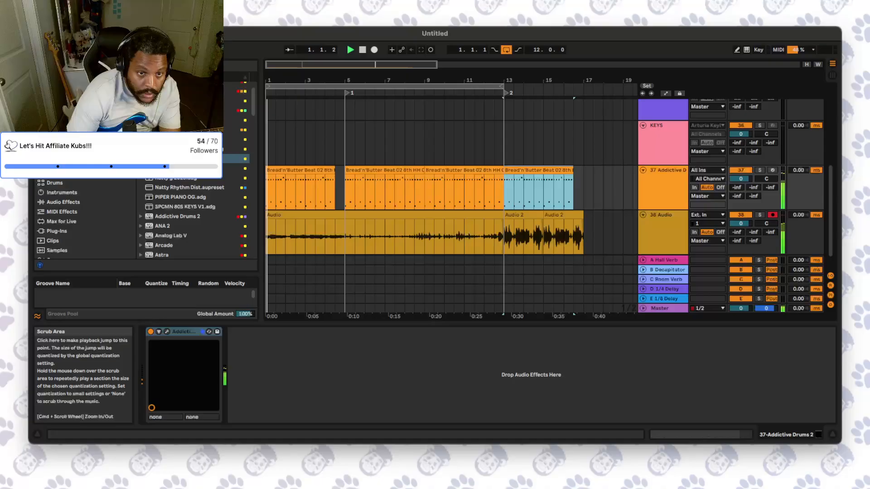
left_click_drag(503, 86, 583, 86)
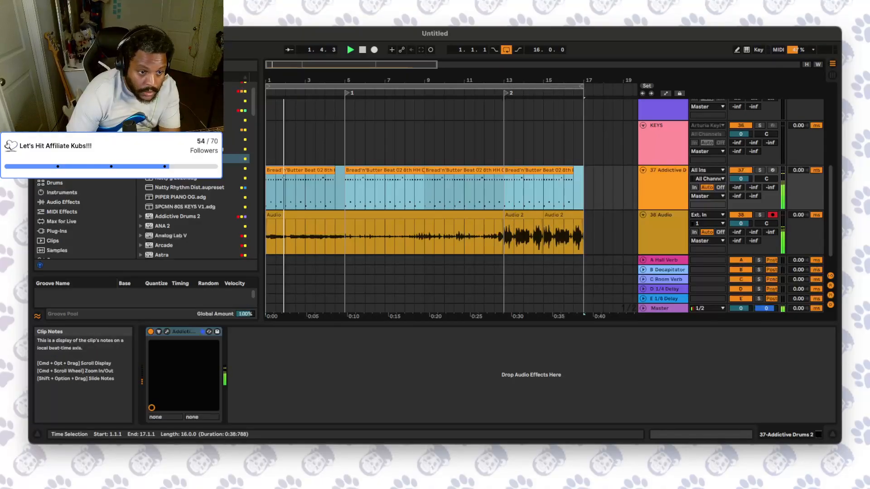
left_click(301, 170)
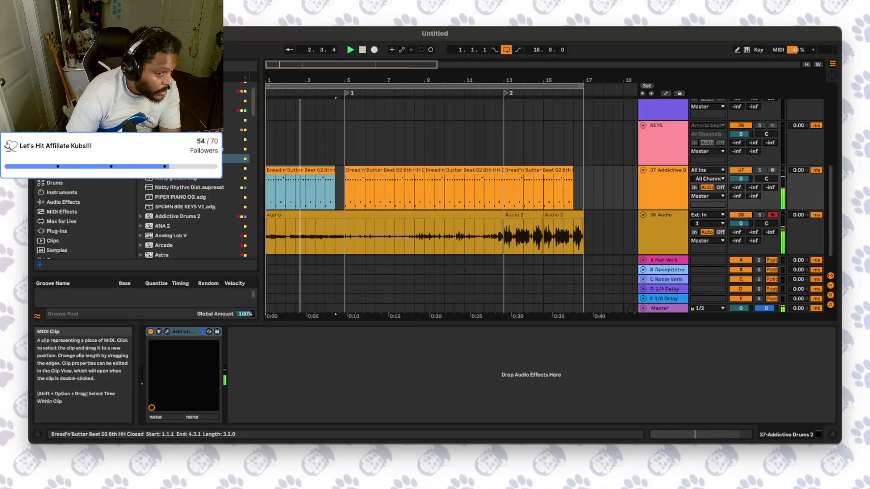
- Duplicate the 38 Audio guitar track and delete all the clips on the copy, 39 Audio
left_click(345, 237)
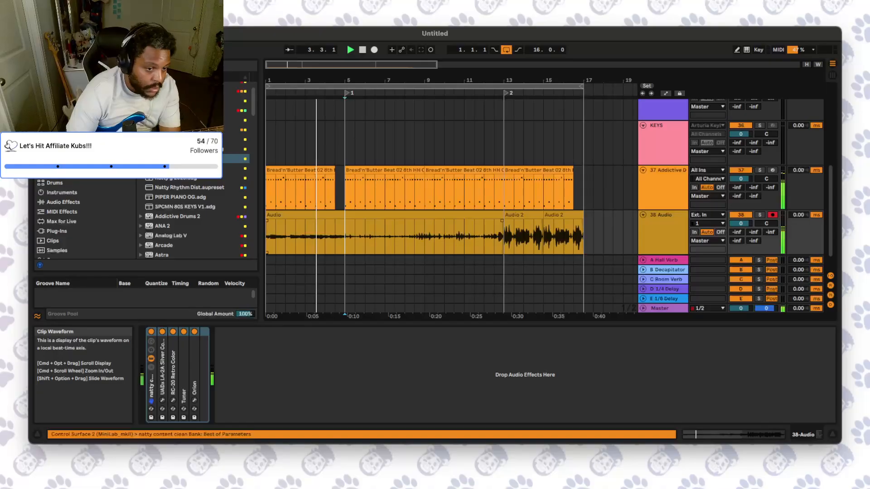
left_click(662, 231)
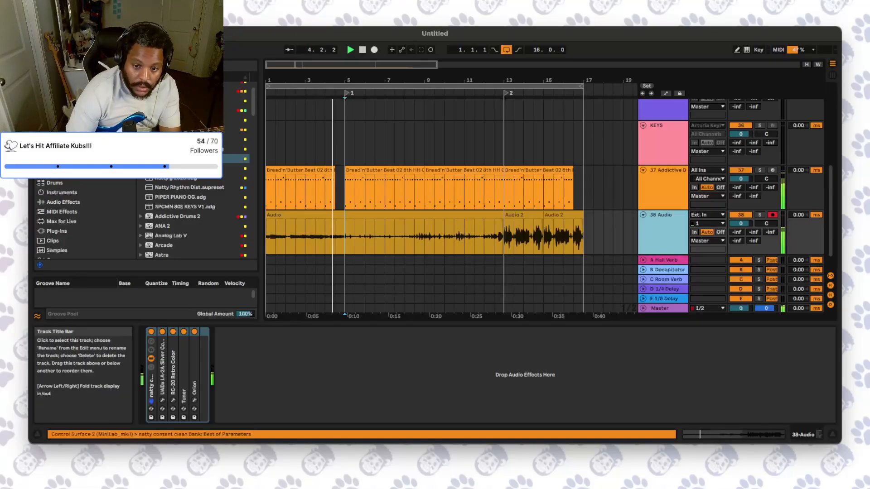
key("super+d")
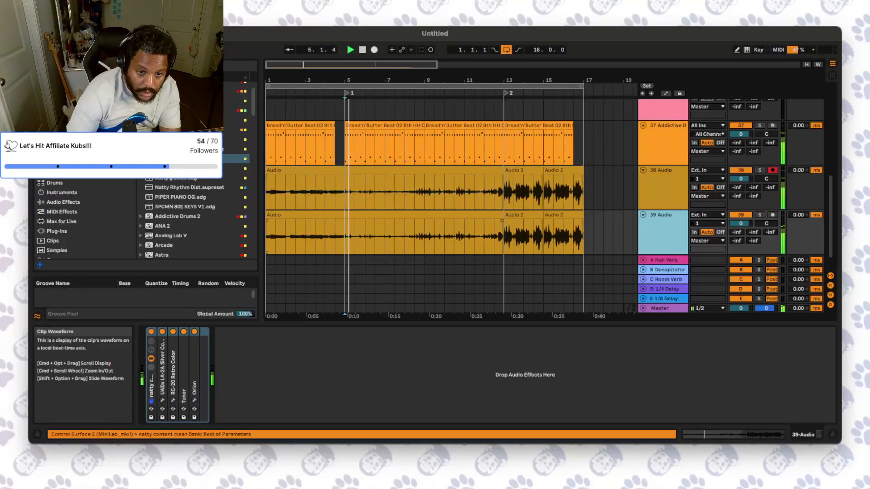
left_click_drag(613, 237, 266, 237)
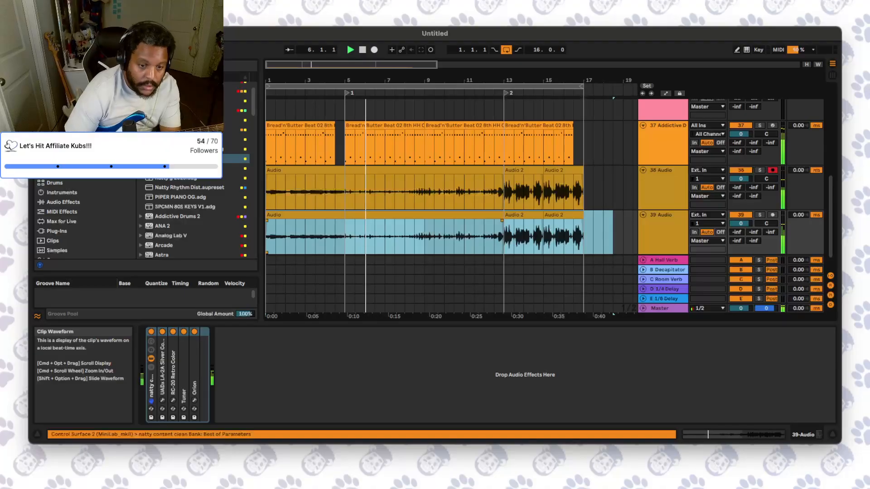
key("Delete")
left_click(661, 190)
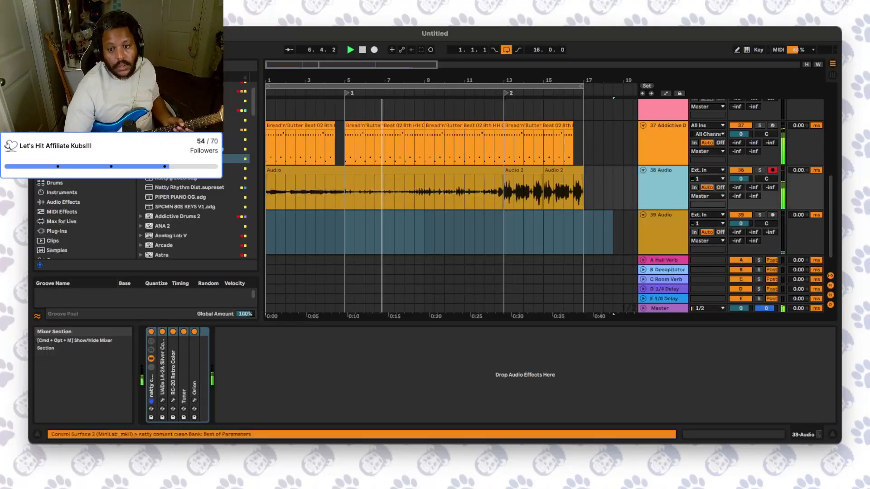
key("Delete")
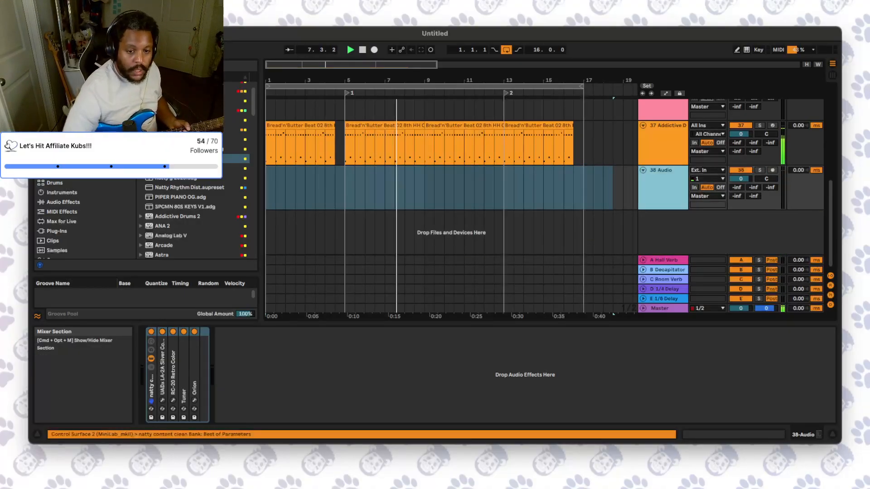
key("super+z")
- Arm 39 Audio, record a second guitar take over the 16-bar loop, and replay it from the start
left_click(773, 214)
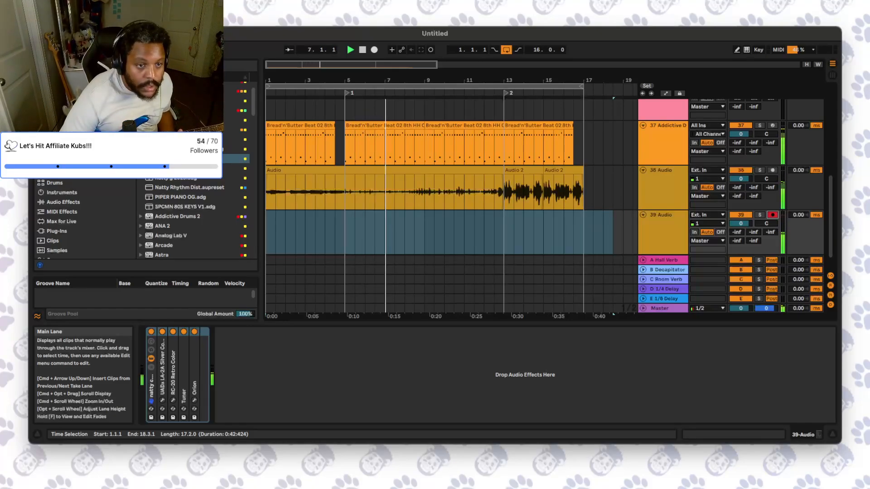
left_click(374, 50)
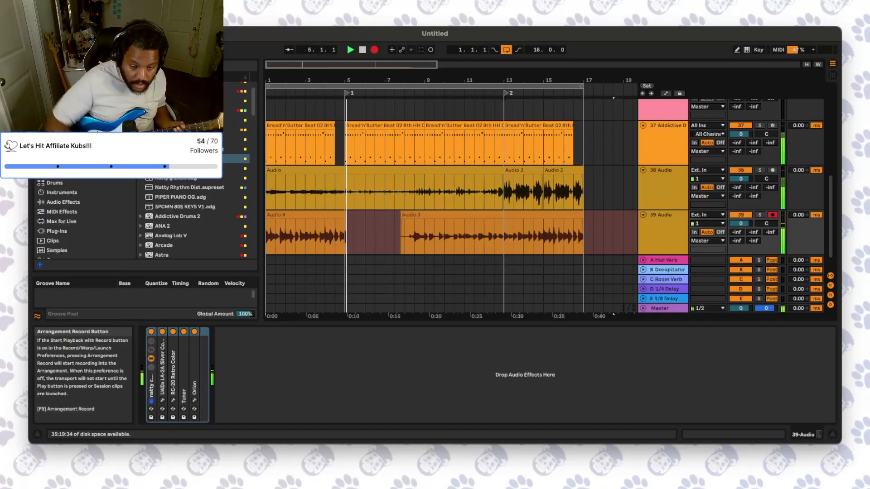
key("space")
key("space")
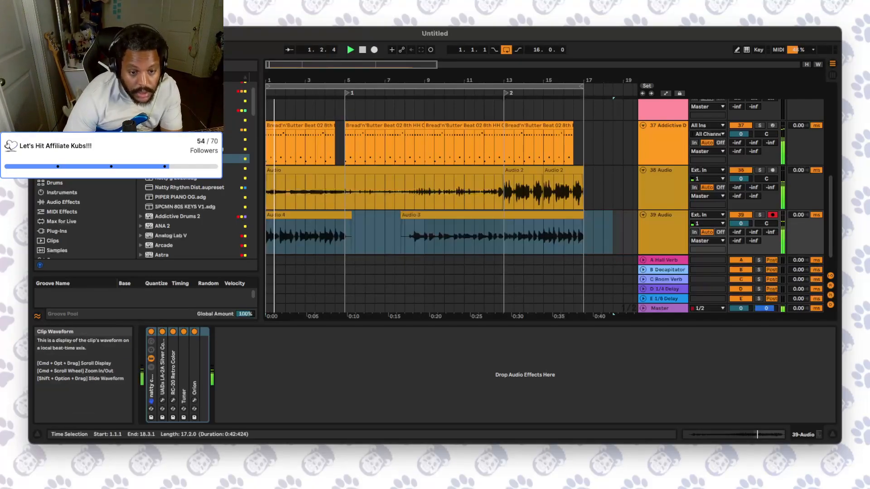
- Split the 39 Audio take at 13.1.1 and move its first four bars to a new audio track at 13.1.1
left_click_drag(505, 236, 583, 236)
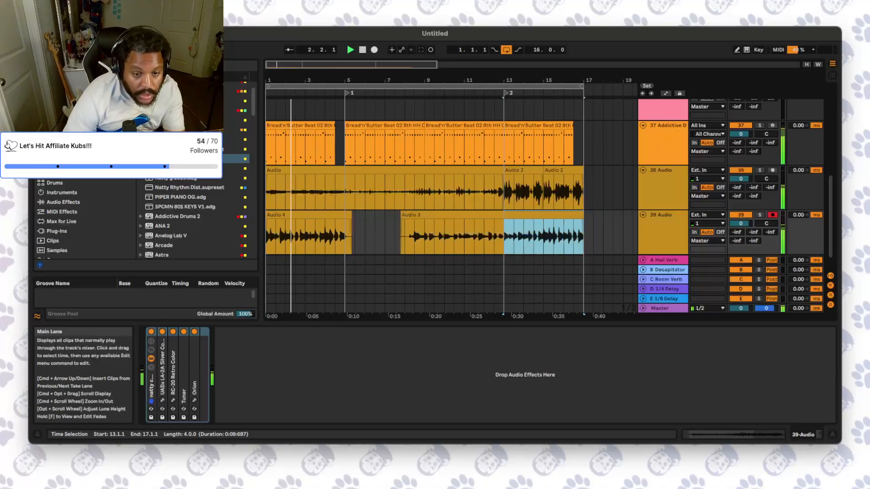
key("super+e")
scroll(544, 245, "down", 2)
left_click_drag(344, 215, 266, 215)
left_click_drag(303, 194, 542, 239)
- Copy the guitar effect rack from 39 Audio to 40 Audio and play the arrangement from 13.1.1
left_click(663, 180)
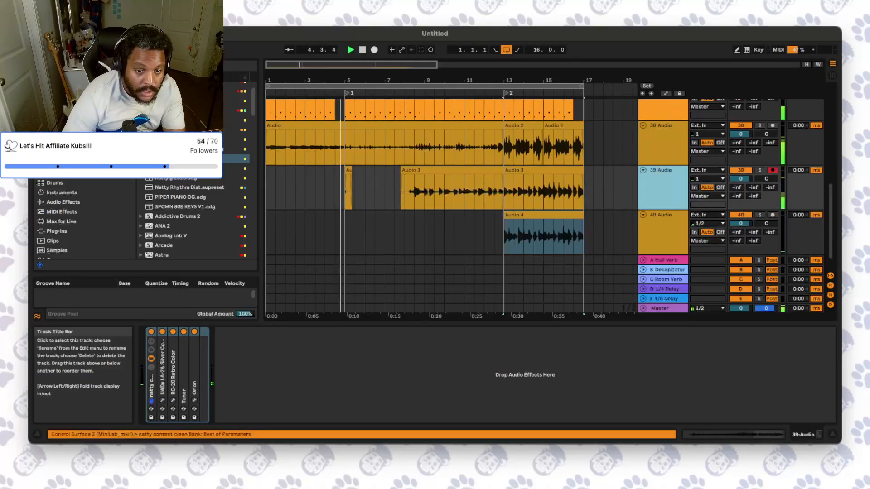
double_click(663, 180)
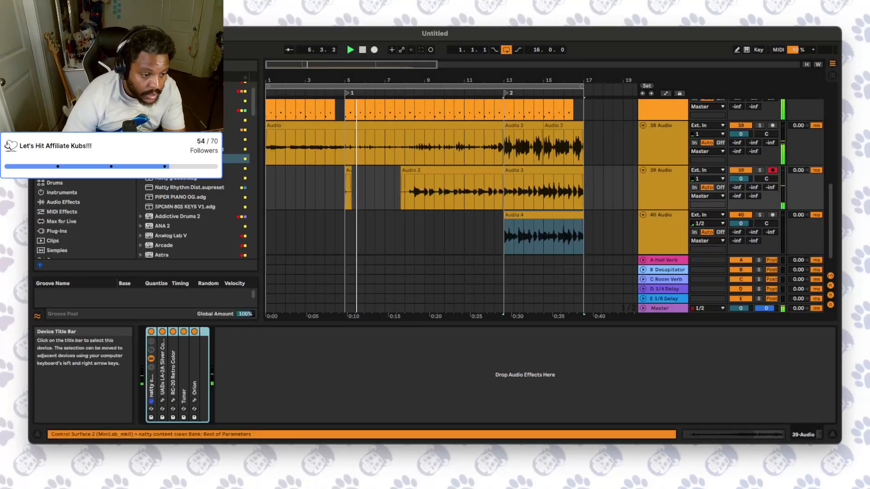
left_click(663, 227)
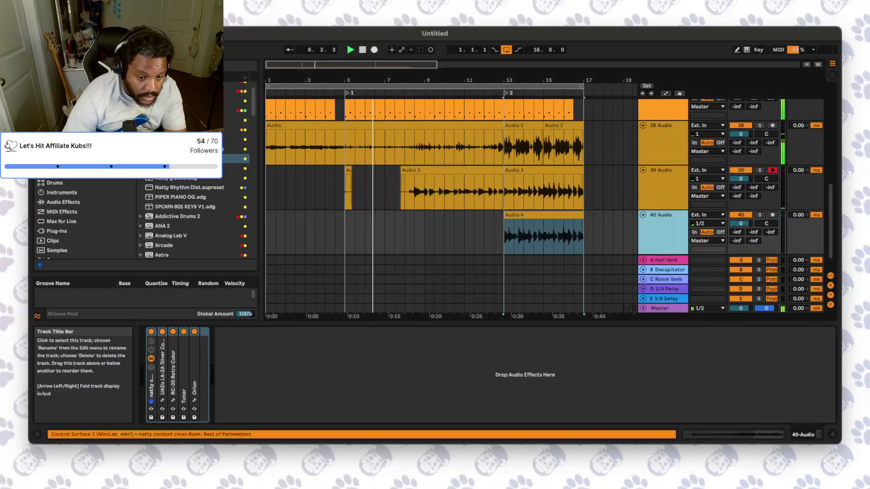
left_click(594, 245)
left_click(507, 246)
key("space")
key("space")
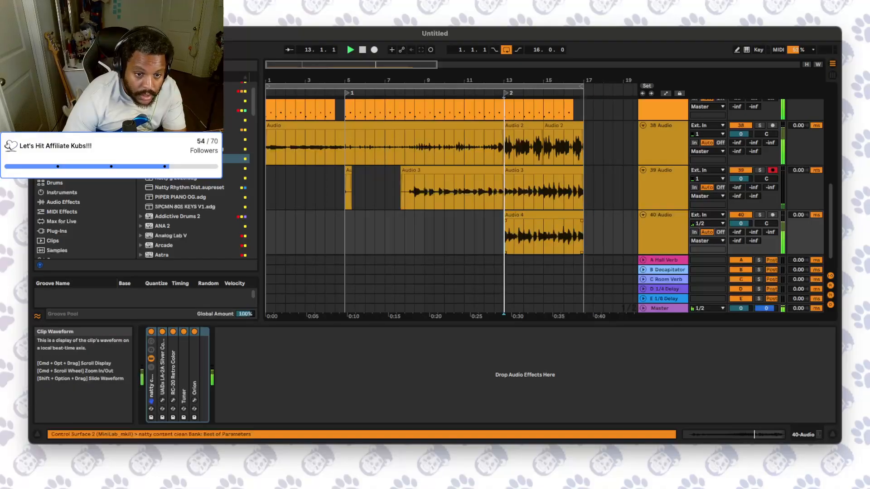
- Pan 39 Audio to 50L and 40 Audio to 50R
scroll(506, 247, "up", 2)
left_click_drag(766, 205, 766, 177)
scroll(766, 204, "down", 4)
left_click(766, 200)
scroll(510, 158, "up", 3)
- Duplicate the 13.1.1–17.1.1 section of all three guitar tracks to 17.1.1 and extend the loop end to bar 21
left_click_drag(505, 148, 584, 238)
key("super+d")
scroll(566, 191, "up", 2)
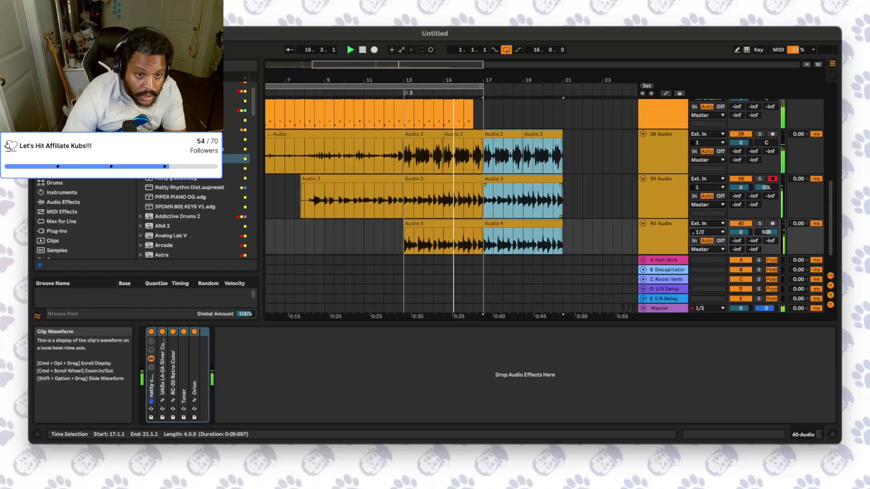
left_click_drag(482, 86, 561, 86)
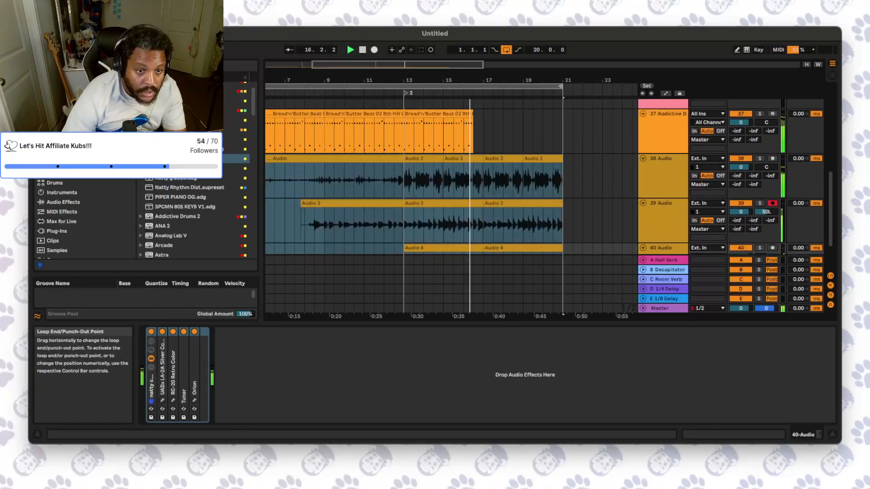
- Duplicate the drum section at bars 13–17 to 17.1.1 and extend the new clip's end to 21.1.1
left_click(449, 114)
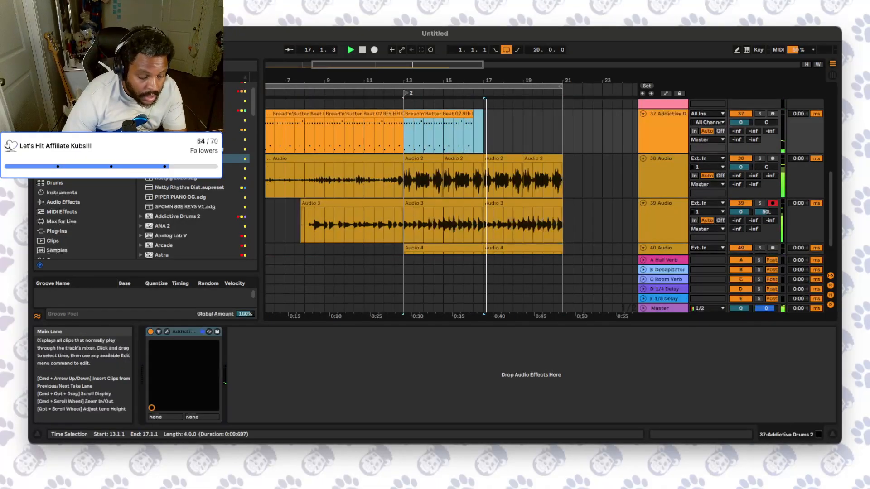
key("super+d")
left_click(484, 180)
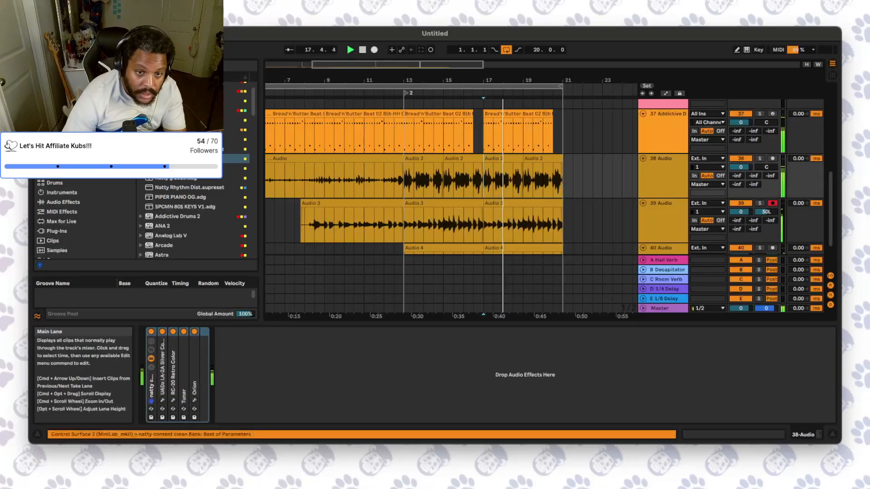
left_click(521, 114)
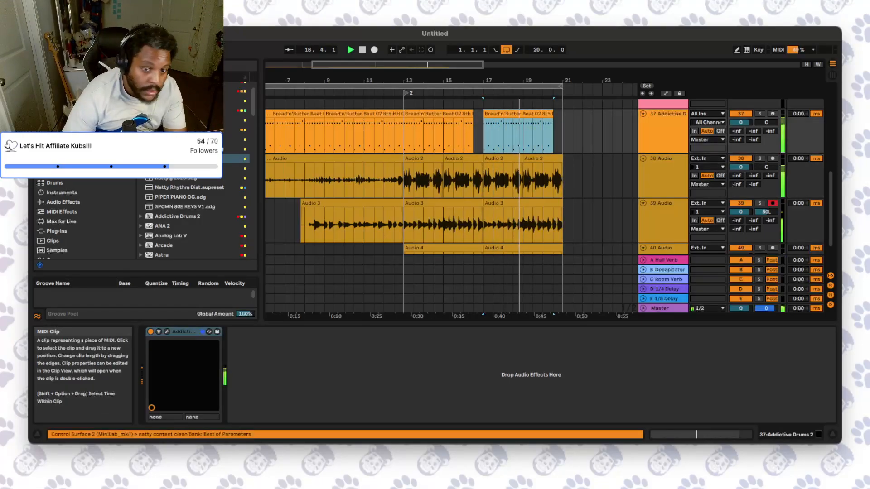
left_click_drag(553, 113, 563, 114)
- Delete the leftover guitar fragment at bar 5 on 39 Audio, before the Audio 3 clip
scroll(504, 182, "down", 3)
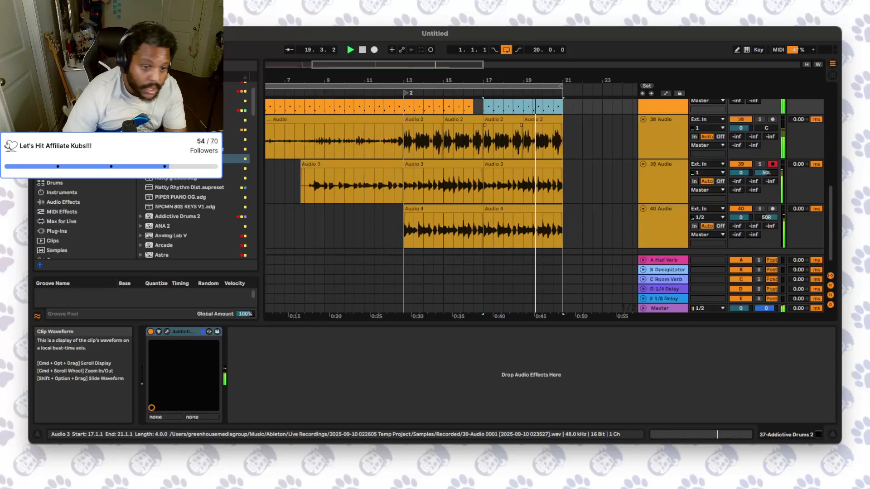
scroll(504, 181, "up", 3)
scroll(422, 147, "down", 5)
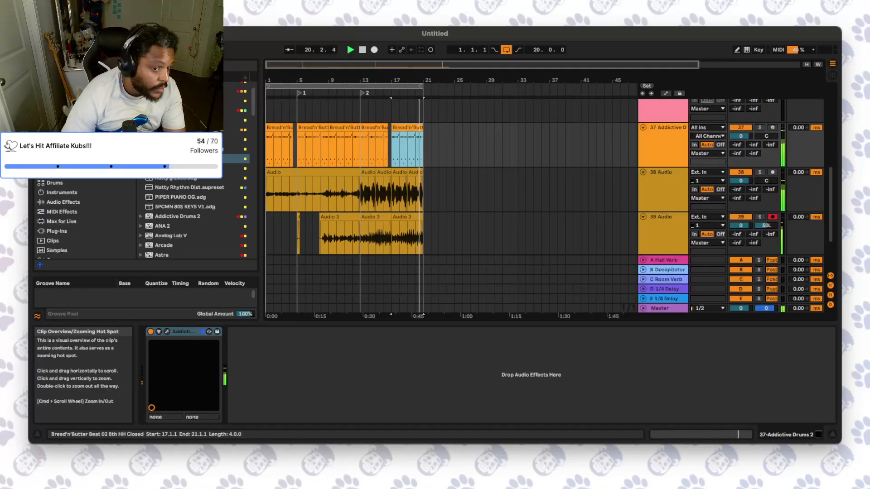
scroll(422, 182, "down", 2)
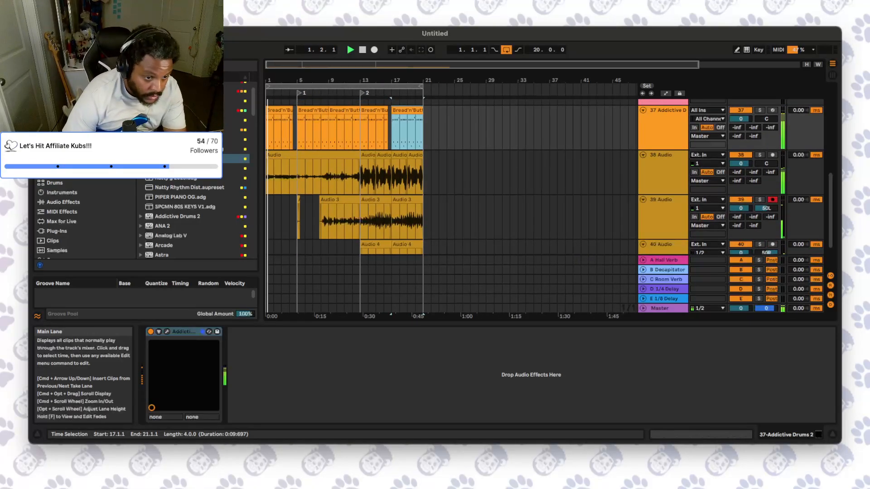
left_click_drag(321, 221, 298, 220)
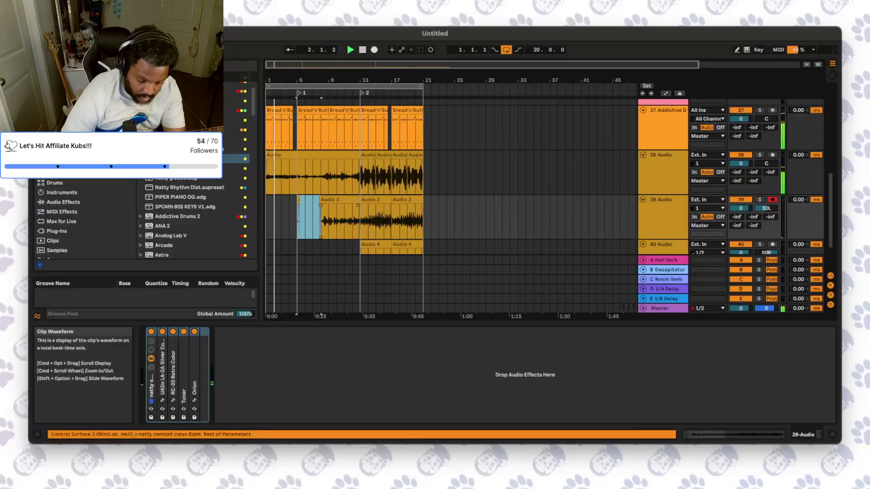
key("Delete")
left_click(340, 200)
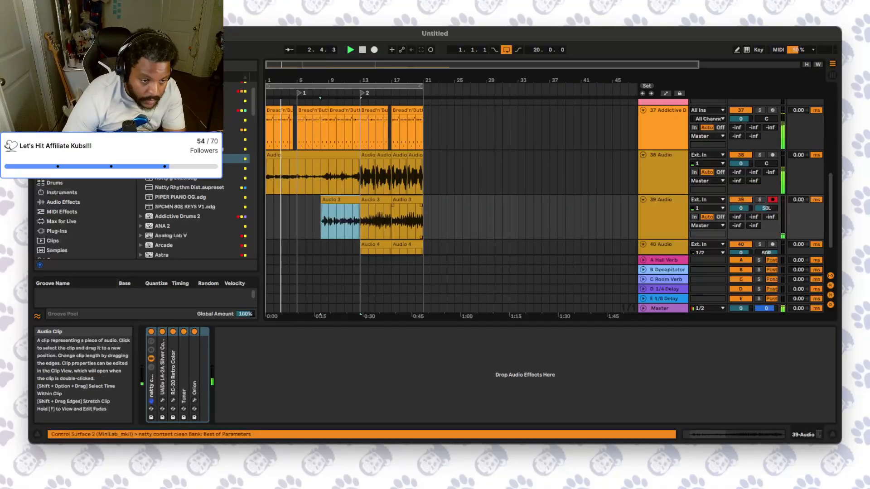
left_click(368, 222)
- Duplicate the 38 Audio guitar track again and delete all the clips on the new 39 Audio track
scroll(368, 222, "down", 2)
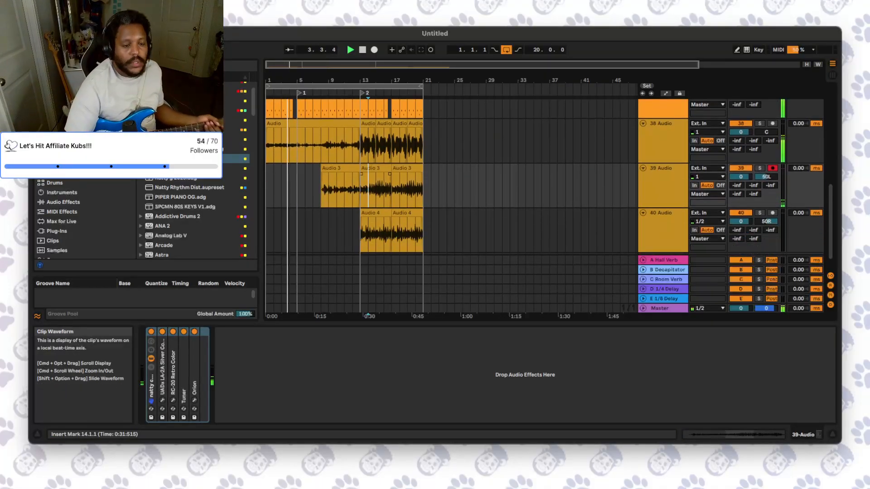
scroll(368, 222, "up", 4)
scroll(368, 222, "down", 3)
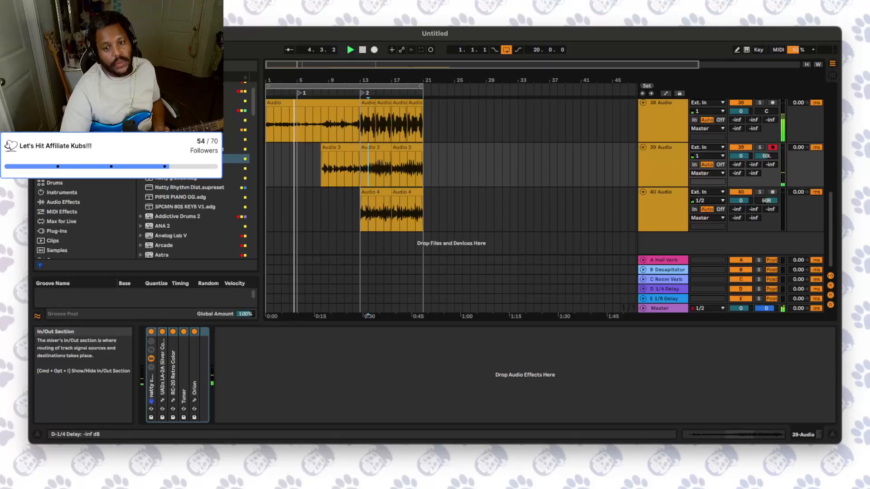
scroll(367, 222, "up", 2)
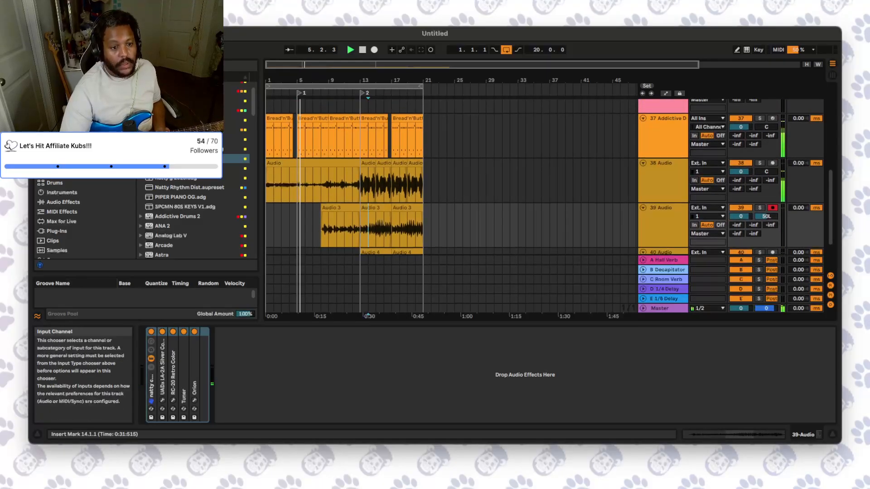
scroll(368, 222, "down", 3)
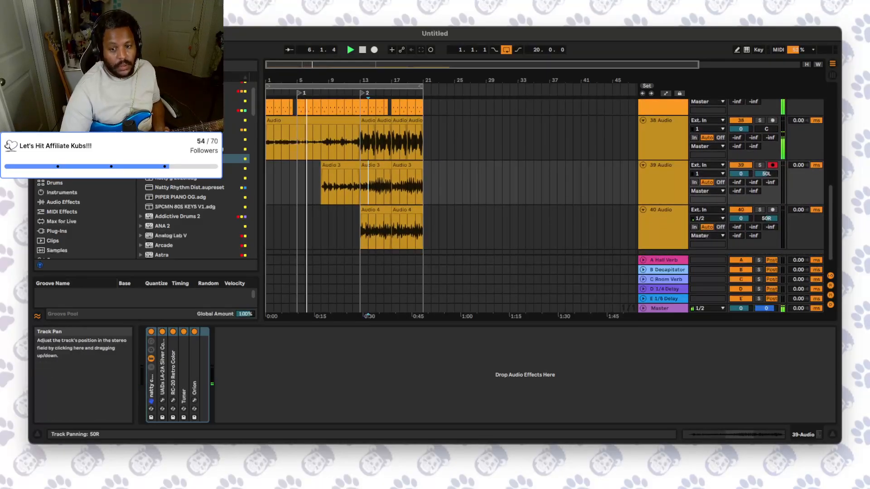
scroll(663, 159, "up", 2)
left_click(663, 158)
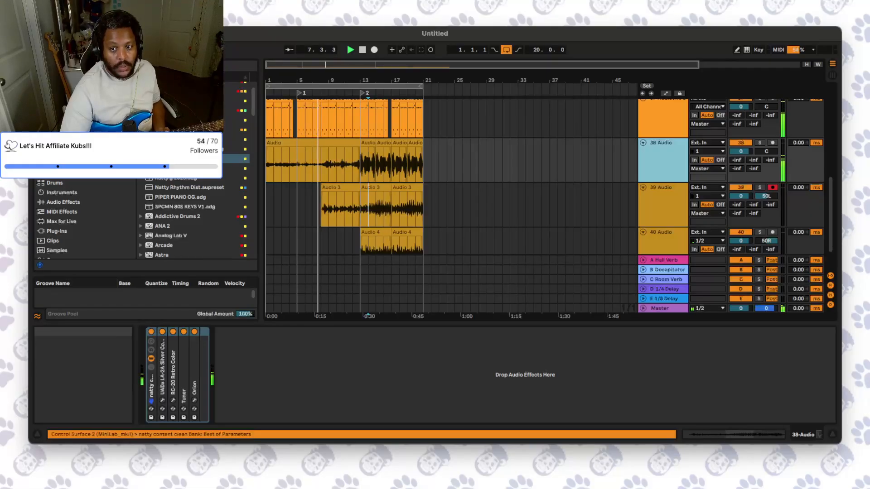
key("super+d")
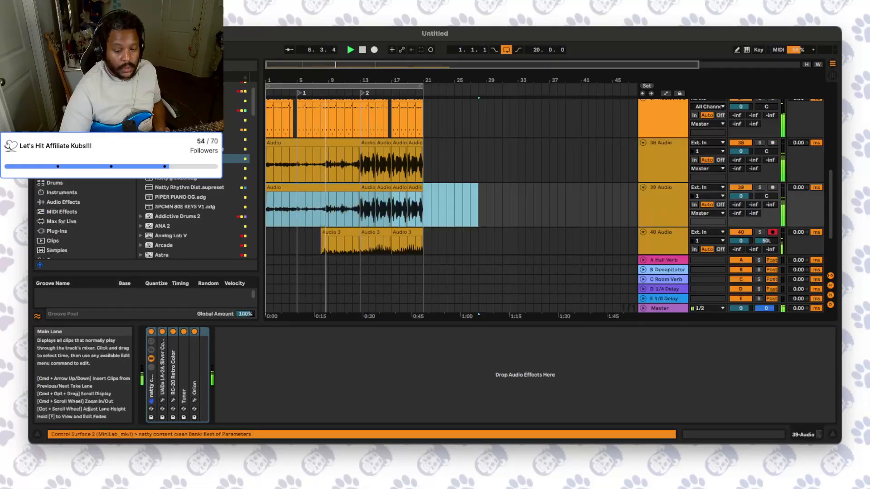
key("Delete")
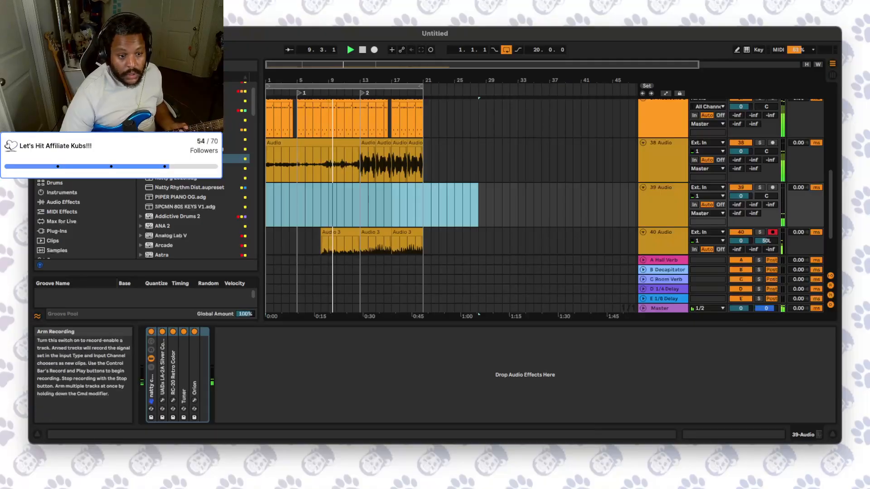
scroll(454, 177, "down", 2)
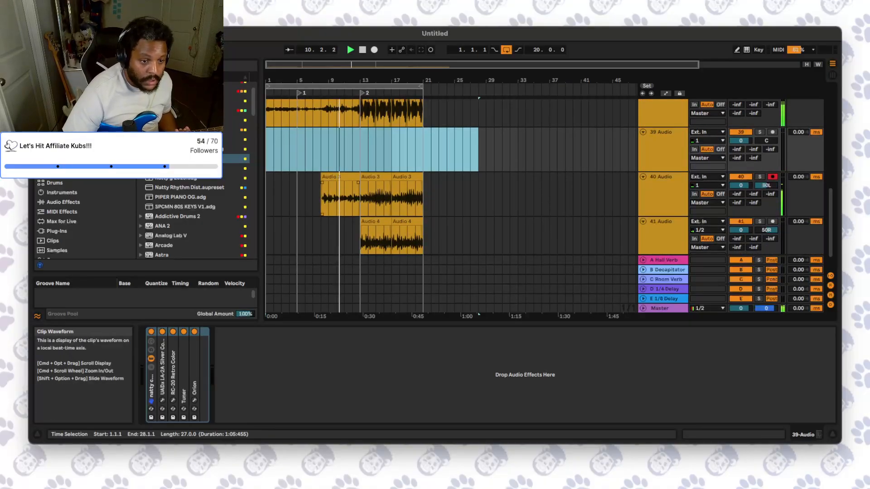
- Arm the emptied 39 Audio track and record a new guitar take on it over the loop from bar 1
left_click(344, 200)
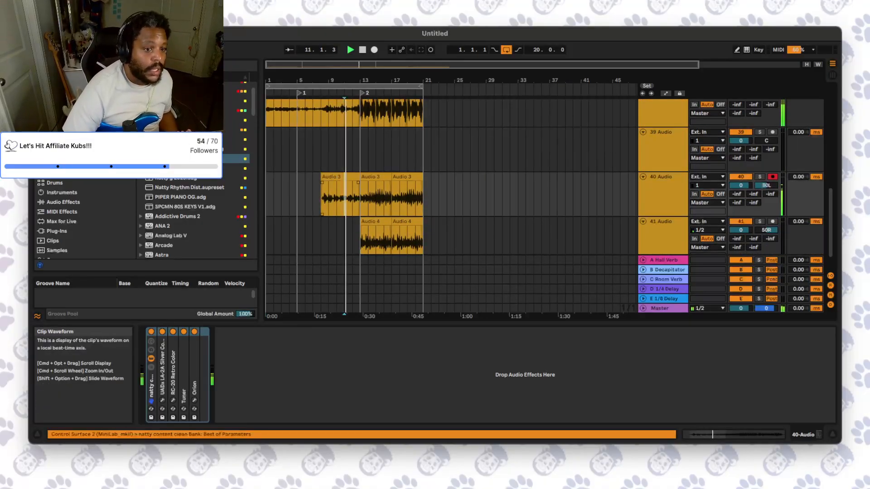
scroll(344, 200, "up", 3)
scroll(512, 206, "down", 1)
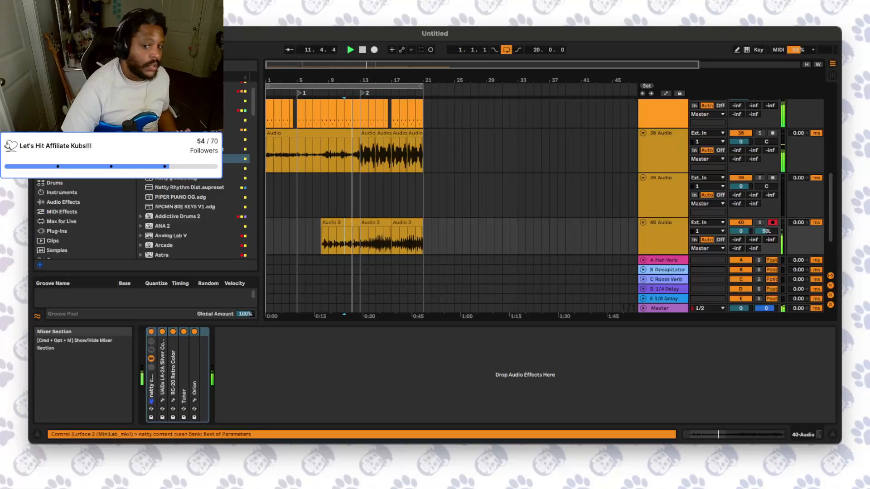
left_click(664, 177)
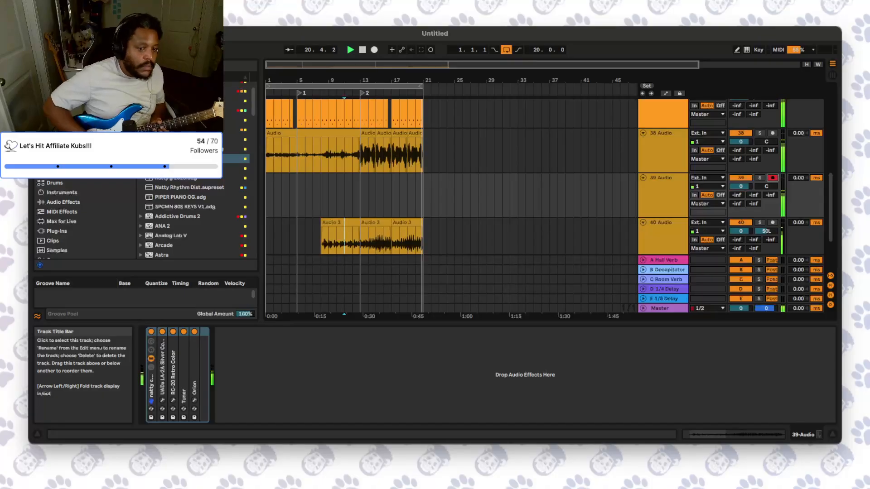
left_click(384, 196)
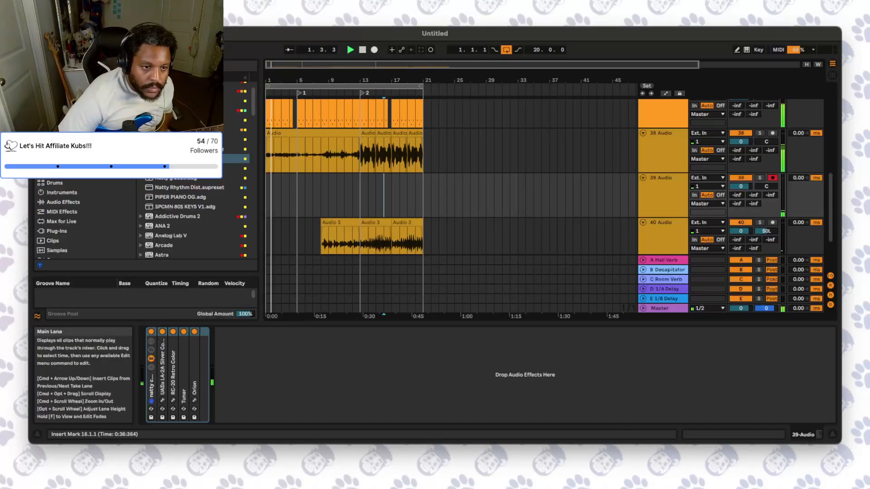
left_click(350, 50)
left_click(374, 50)
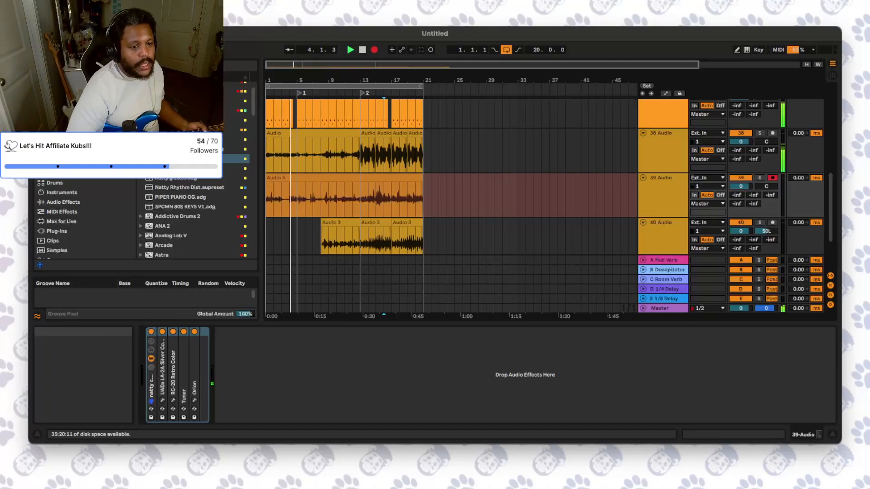
key("space")
- Copy bars 1–5 of the drum track and 38 Audio guitar track to 21.1.1
scroll(312, 172, "up", 1)
left_click(305, 172)
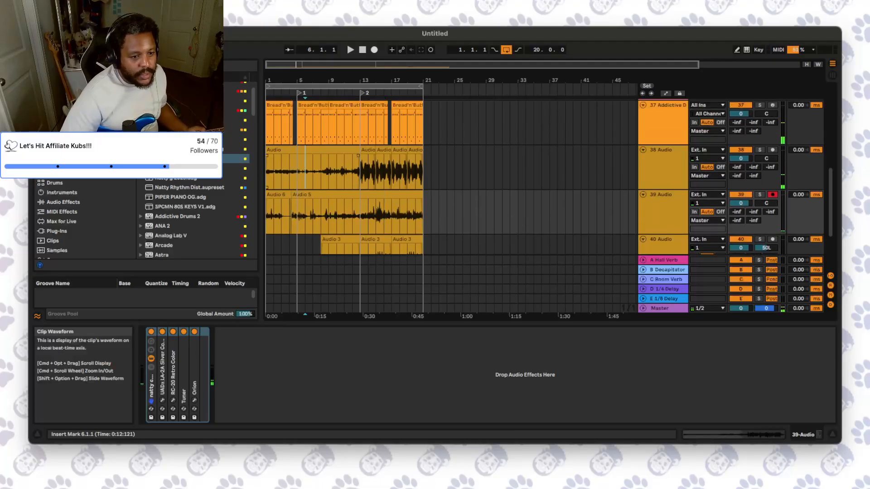
mouse_move(297, 170)
left_mouse_down()
mouse_move(282, 131)
mouse_move(255, 129)
left_mouse_up()
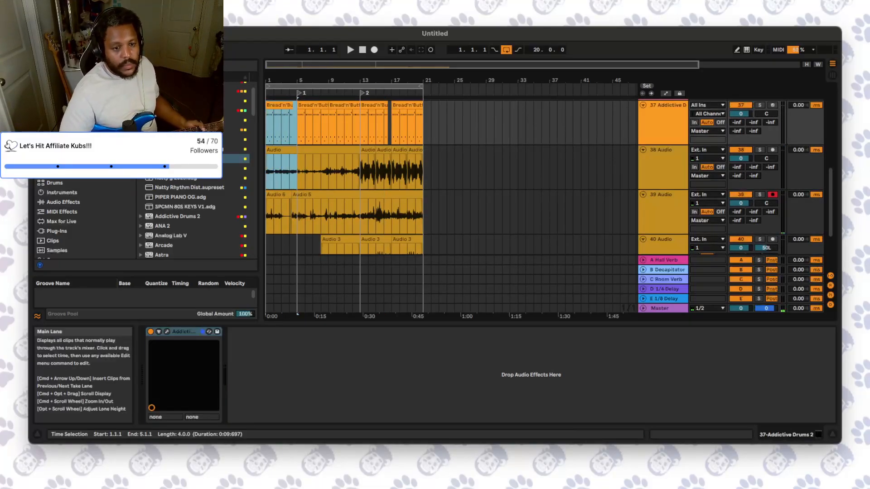
left_click(424, 124)
key("super+v")
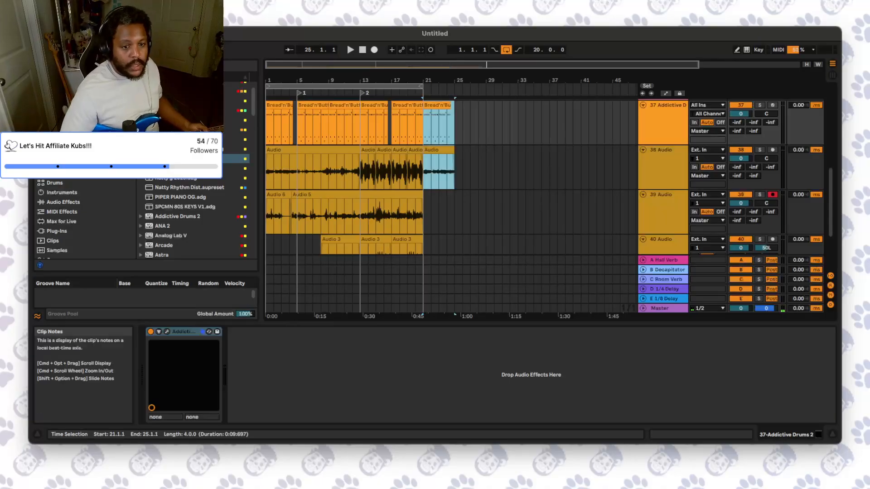
- Add a locator at 21.1.1 and extend the loop end to bar 25
right_click(423, 93)
left_click(438, 98)
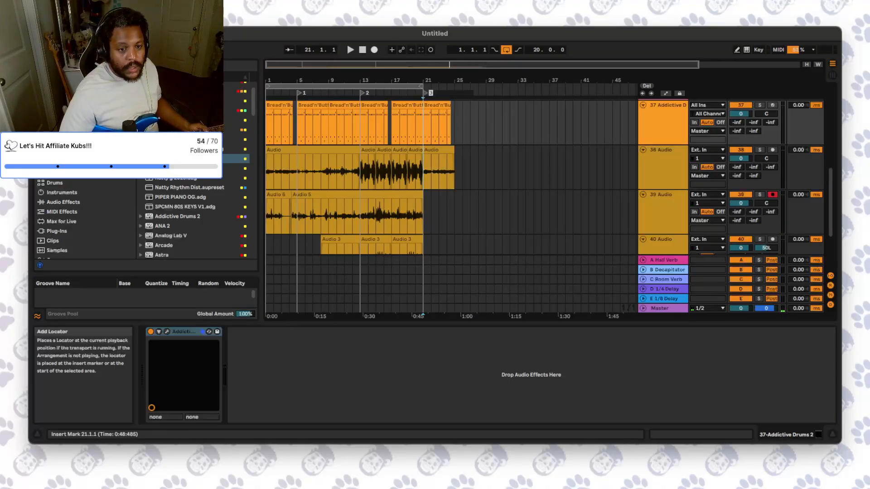
mouse_move(421, 87)
left_mouse_down()
mouse_move(462, 86)
mouse_move(453, 86)
left_mouse_up()
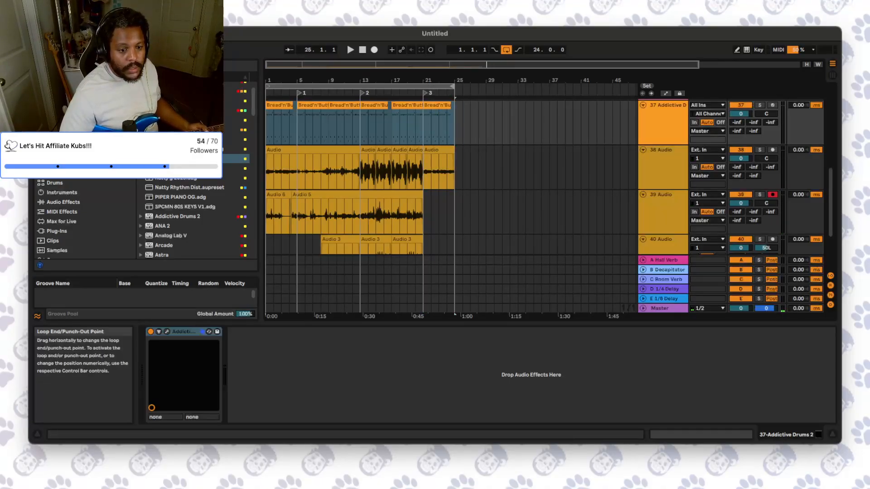
- Deactivate the 39 Audio track and fold it
left_click(425, 214)
left_click(741, 195)
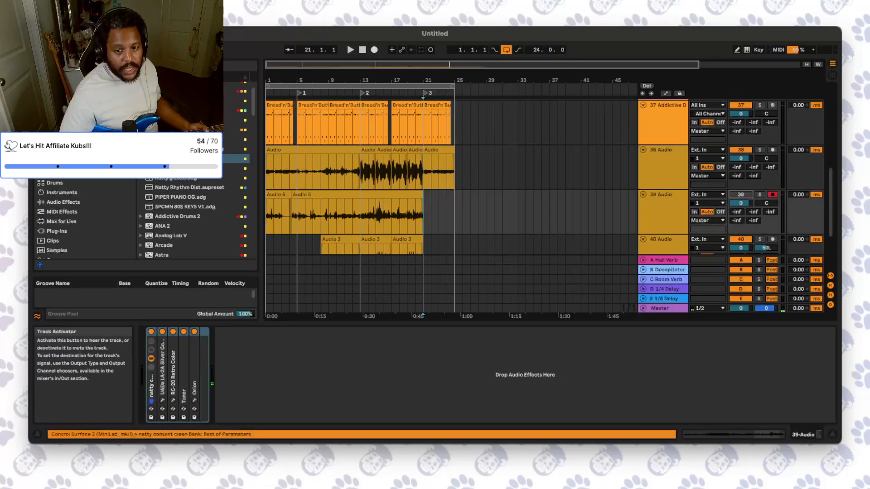
left_click(635, 208)
left_click(643, 195)
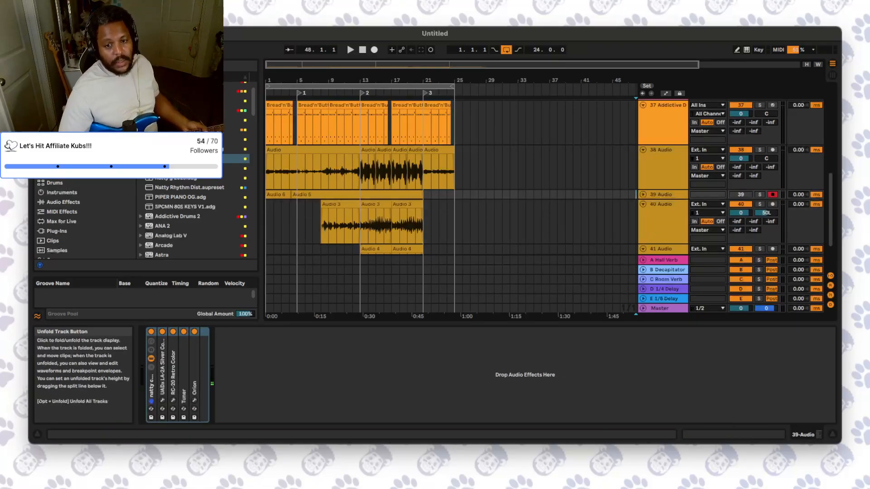
- Delete all the unused tracks from Chain Hype through KEYS
scroll(657, 195, "up", 3)
left_click(663, 115)
left_click(663, 155)
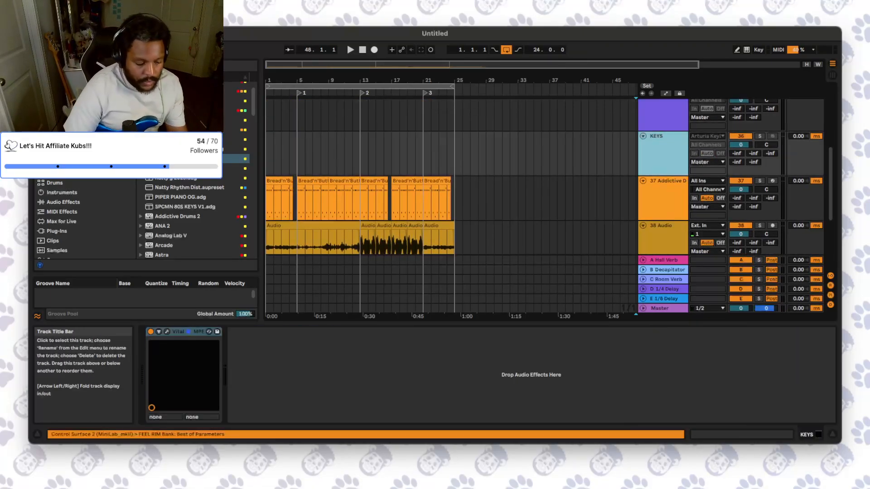
scroll(663, 155, "up", 4)
scroll(662, 156, "up", 4)
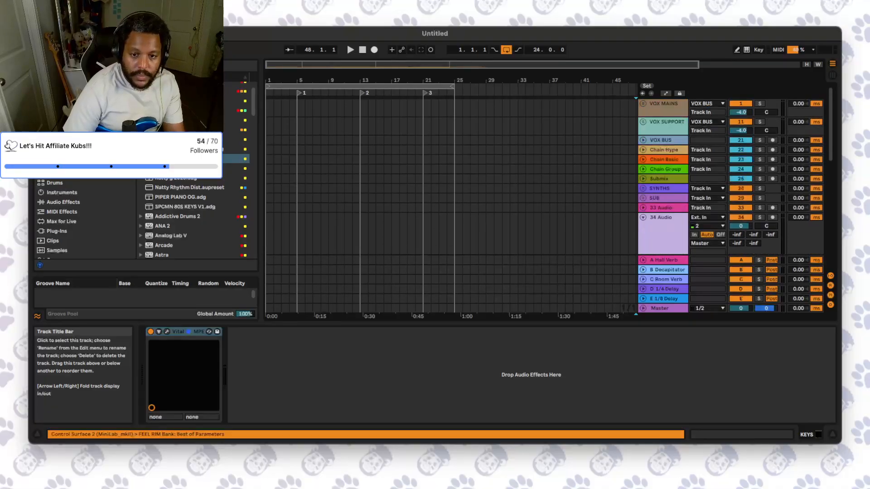
left_click(664, 150, "shift")
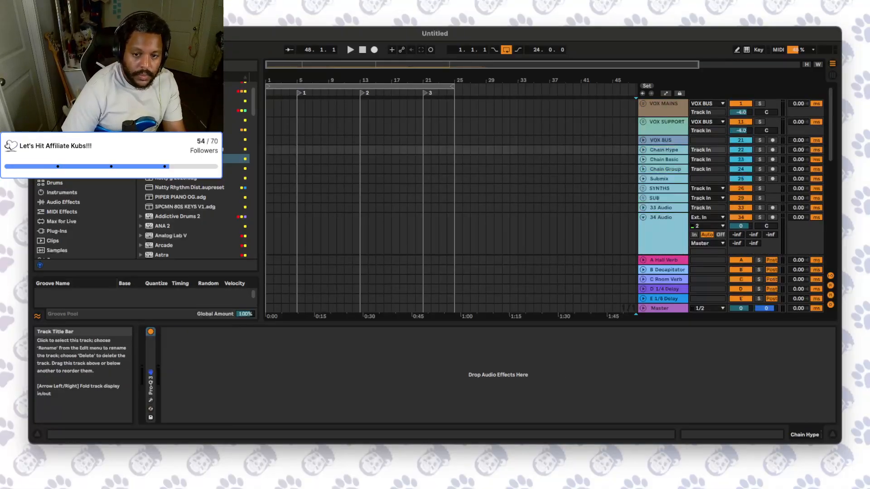
key("Delete")
- Delete the VOX BUS, VOX SUPPORT and VOX MAINS tracks
left_click(643, 140)
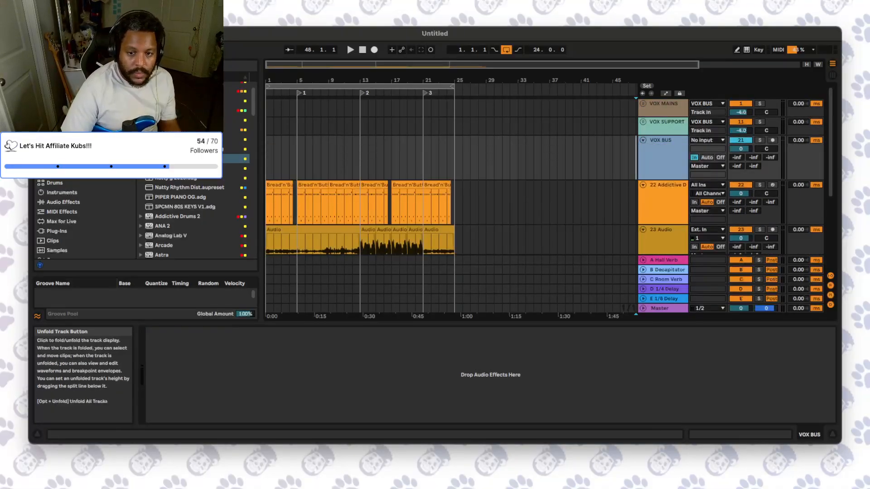
left_click(663, 156)
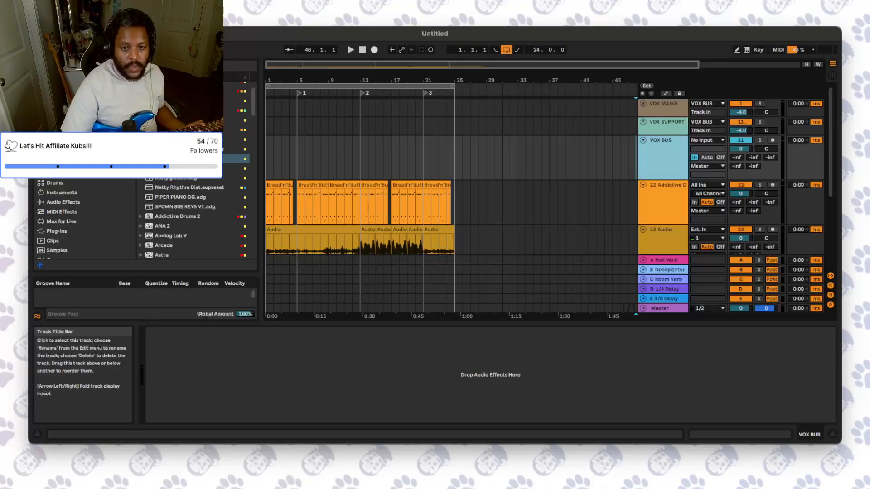
left_click(663, 108)
key("Delete")
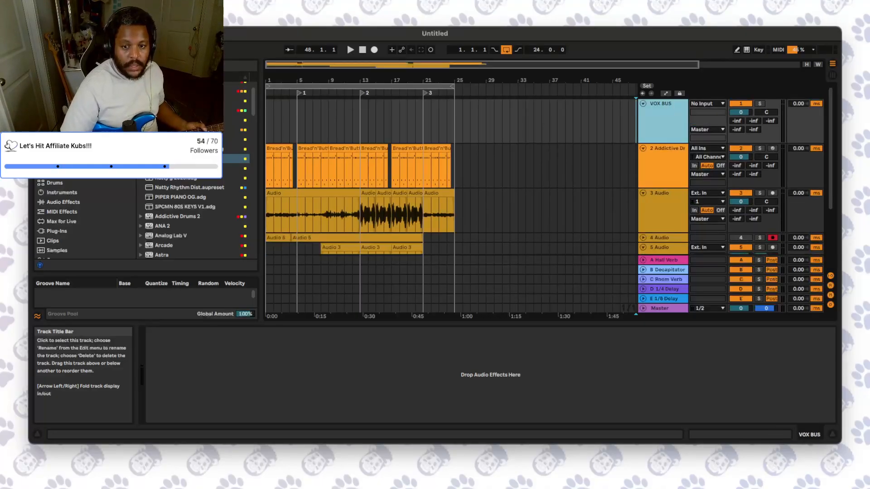
key("Delete")
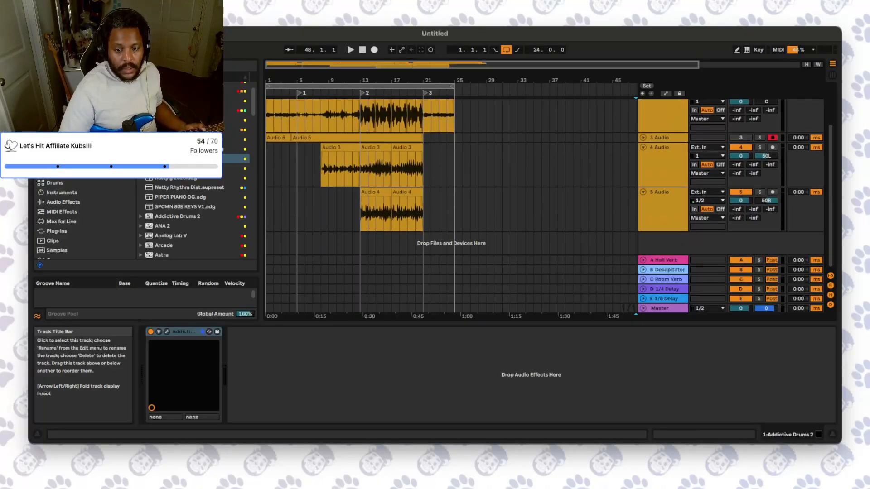
- Insert a new audio track below 5 Audio and put it in its own group
left_click(662, 241)
key("super+t")
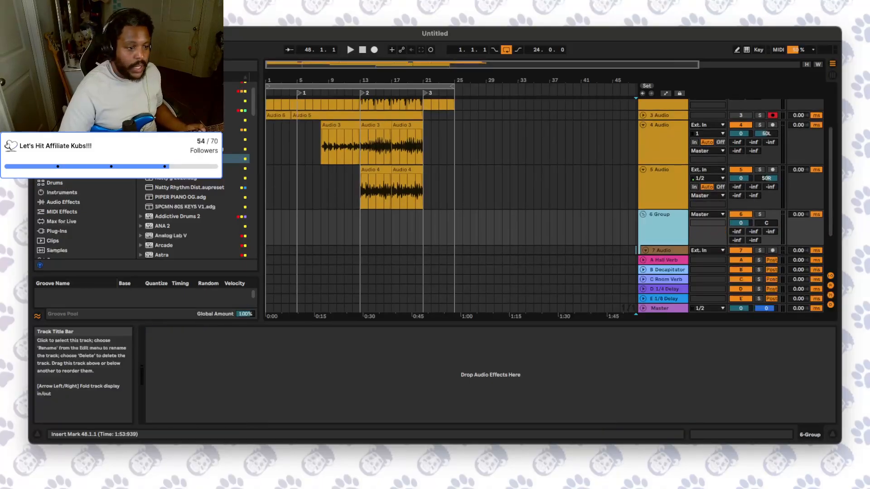
key("super+g")
scroll(195, 218, "down", 3)
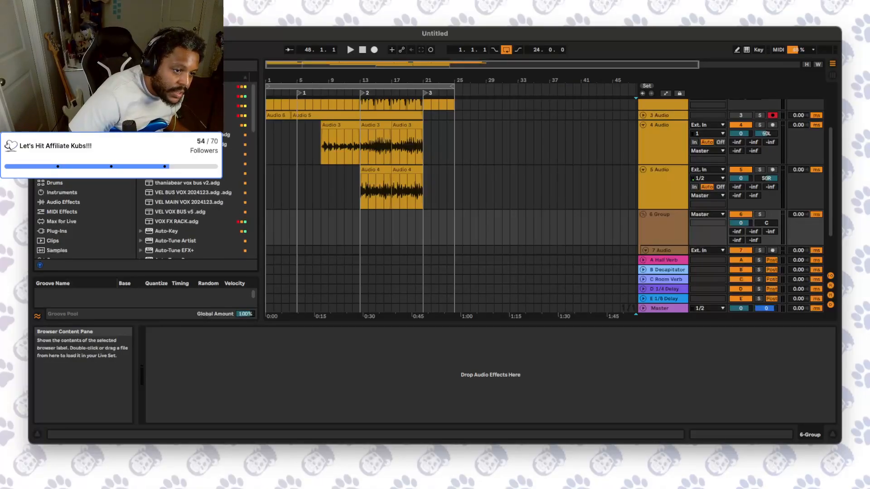
- Load the Natty Vox tracking sm7b Template rack onto the 6 Group track
mouse_move(261, 181)
left_mouse_down()
mouse_move(277, 181)
mouse_move(257, 181)
left_mouse_up()
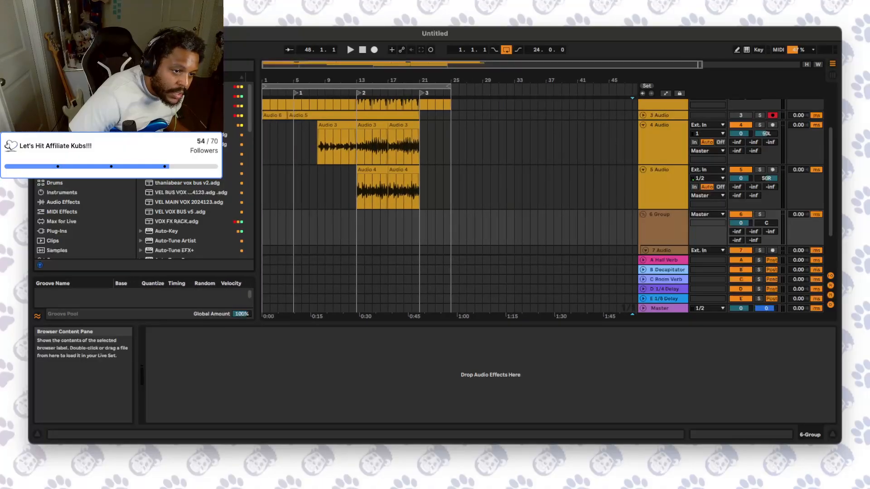
double_click(195, 134)
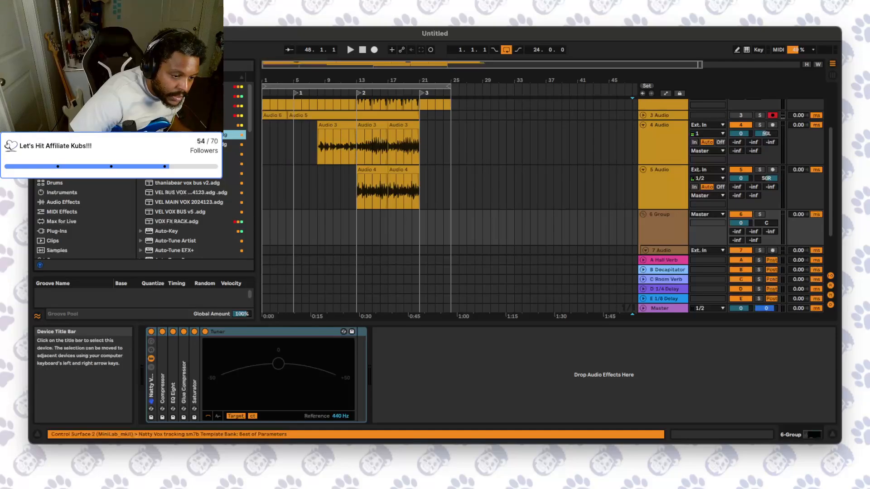
scroll(707, 200, "down", 3)
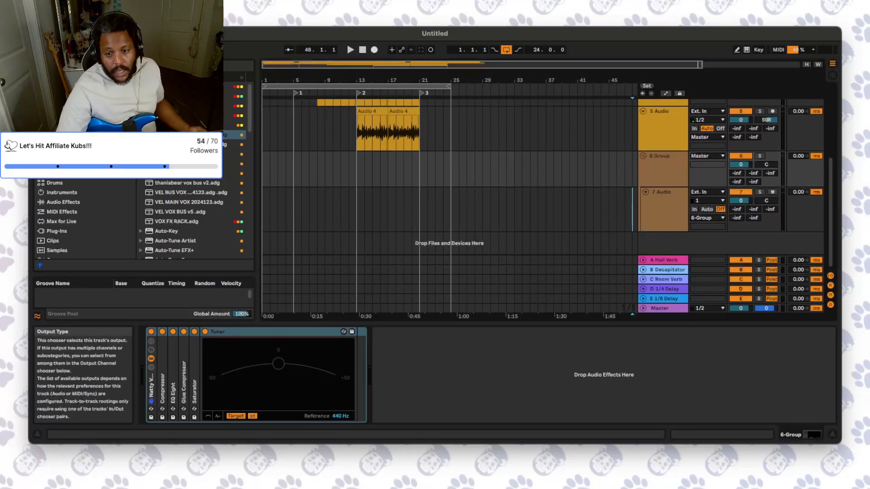
- Set 7 Audio's input channel to 2, arm the track and switch its monitoring to In
left_click(707, 200)
left_click(705, 210)
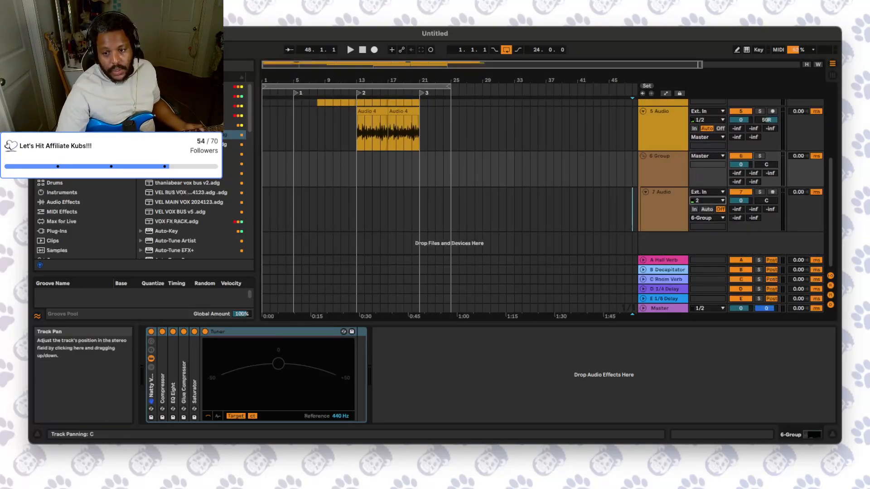
left_click(773, 192)
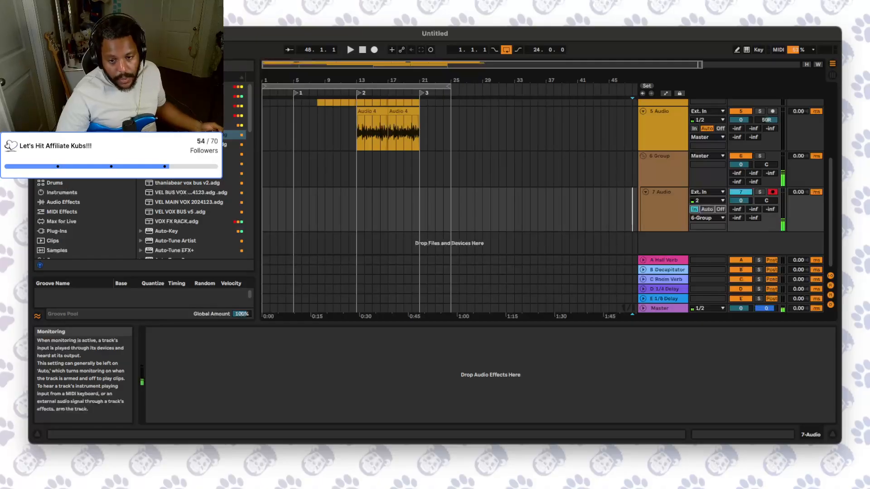
left_click(695, 210)
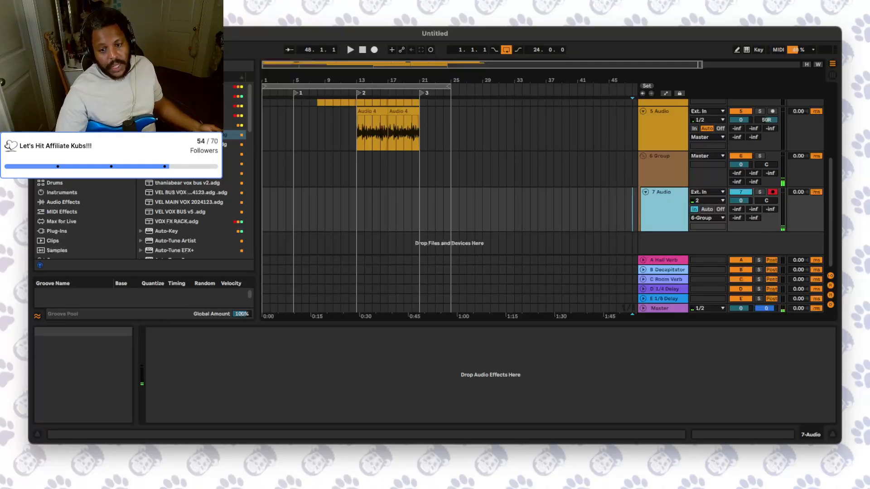
- Duplicate the 7 Audio track twice and turn monitoring Off on both copies
key("super+d")
key("super+d")
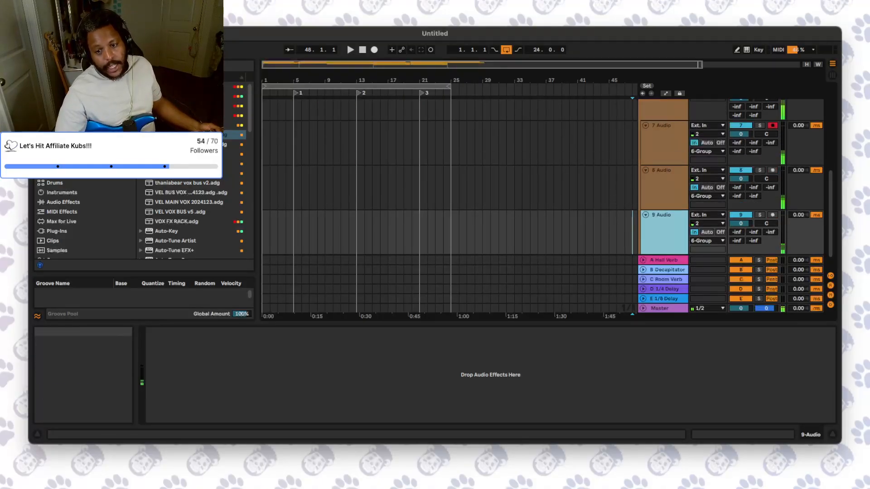
left_click(720, 187)
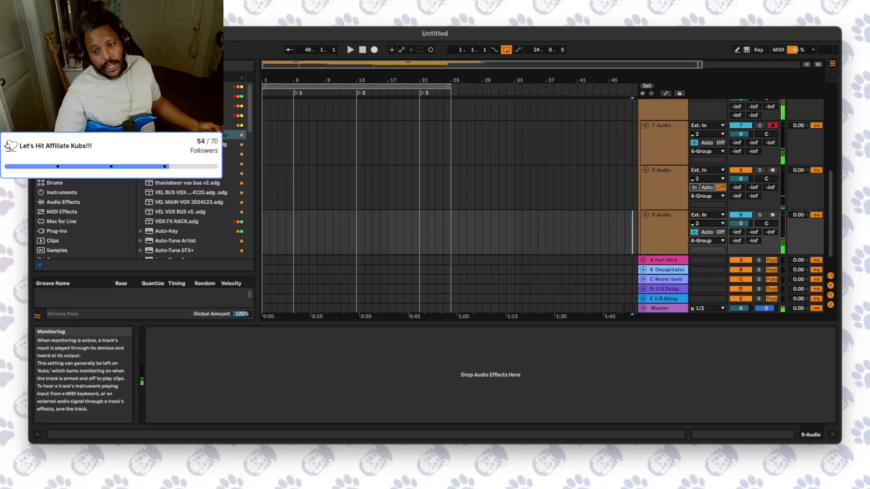
left_click(721, 232)
- Record a take on 7 Audio through the whole loop from bar 1, and stop recording once the loop restarts
left_click(663, 144)
scroll(603, 170, "up", 2)
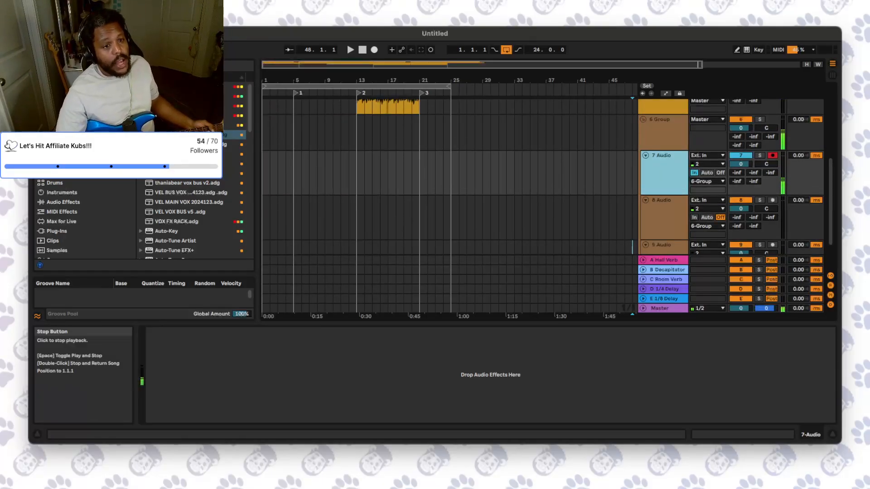
left_click(351, 49)
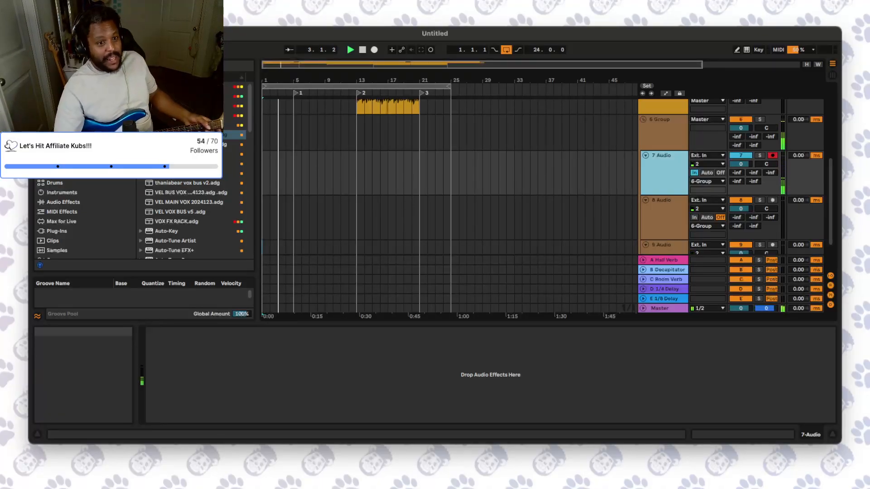
left_click(362, 49)
left_click(375, 50)
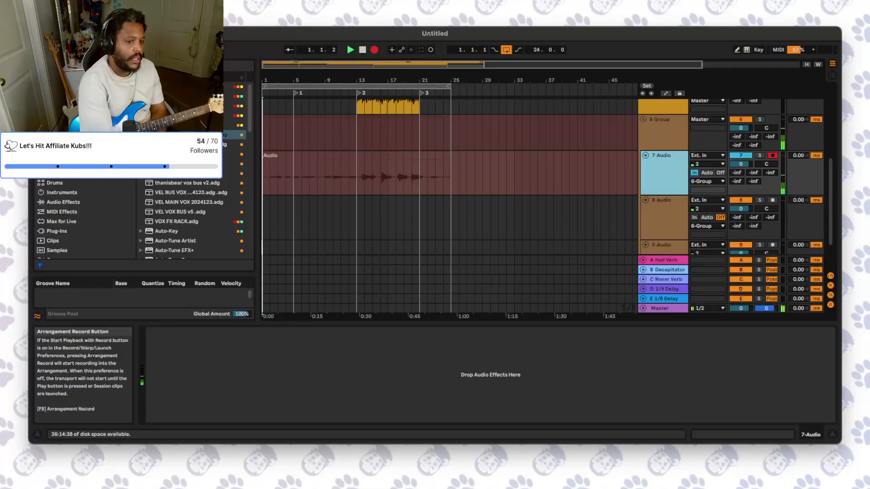
key("space")
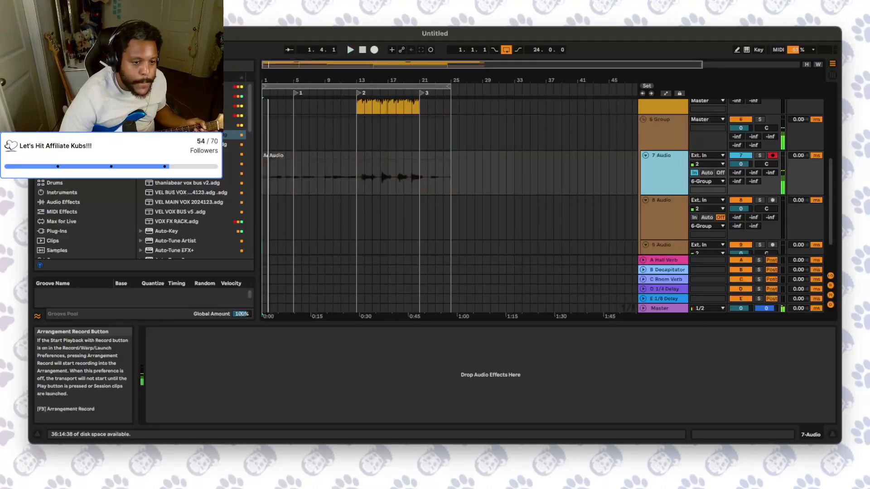
scroll(448, 181, "up", 6)
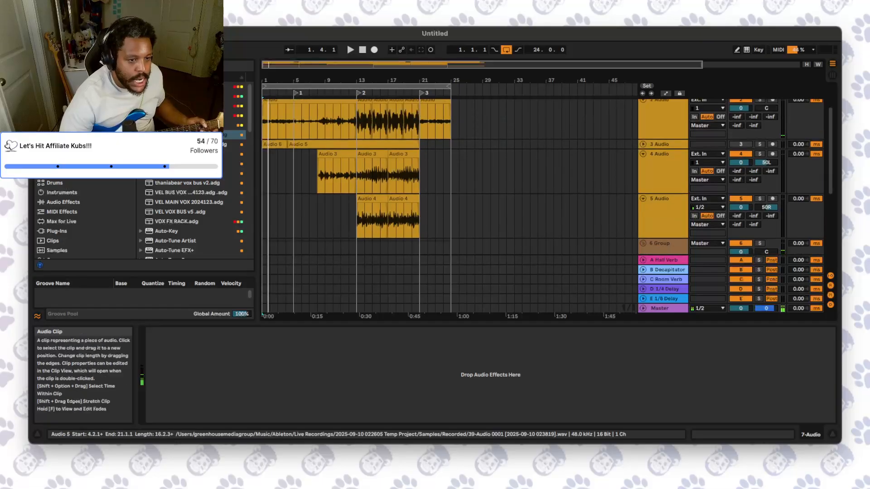
scroll(448, 181, "up", 2)
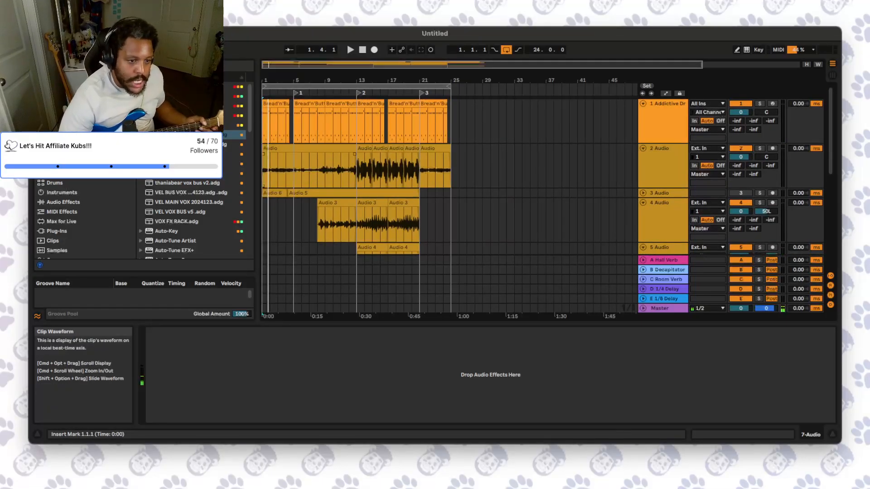
- Copy the clips on the drum track and 2 Audio from bar 5 to bar 13 and paste them at bar 25
left_click_drag(293, 167, 349, 98)
left_click_drag(296, 129, 295, 125)
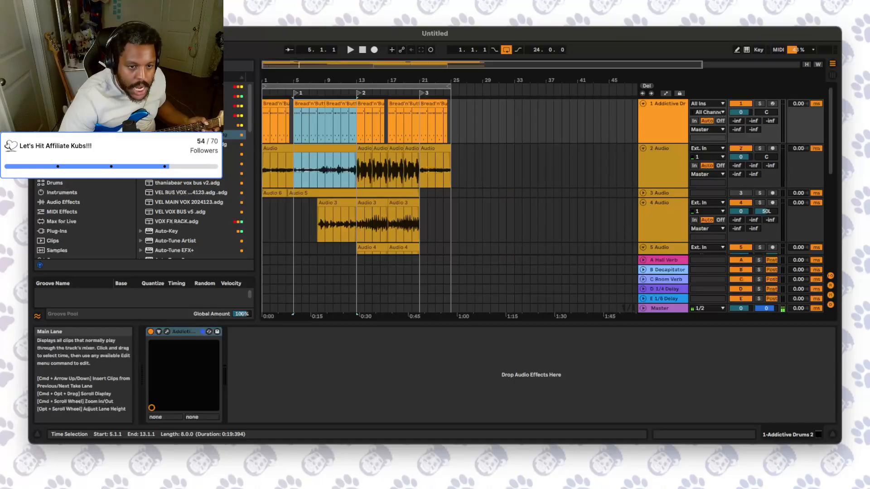
left_click(451, 122)
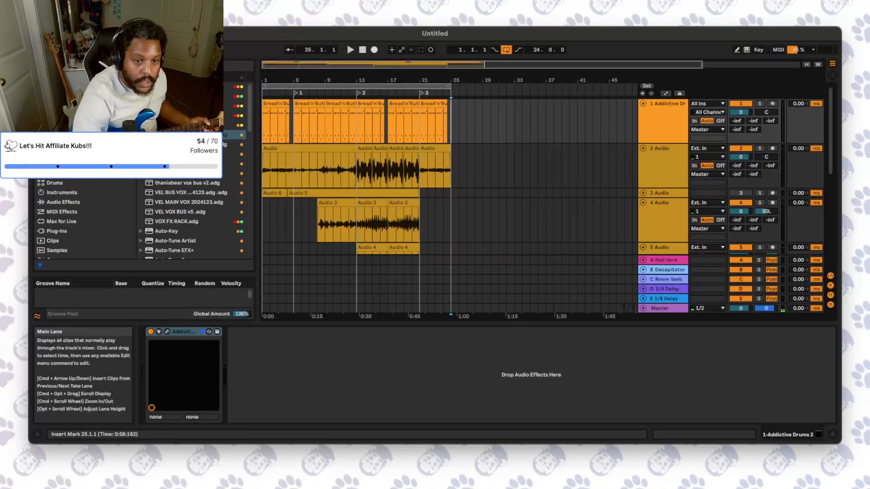
key("super+v")
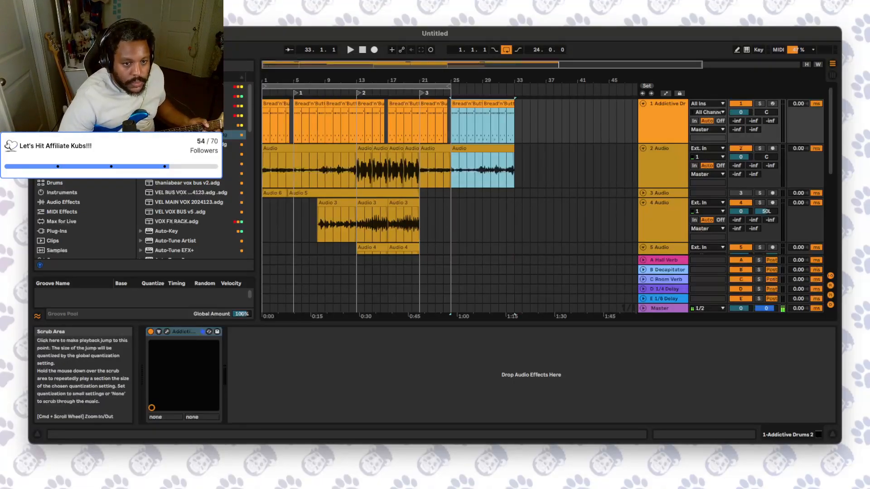
- Add locators at bars 25 and 33 and extend the loop so it ends at bar 33
left_click(452, 93)
left_click(471, 113)
left_click(453, 122)
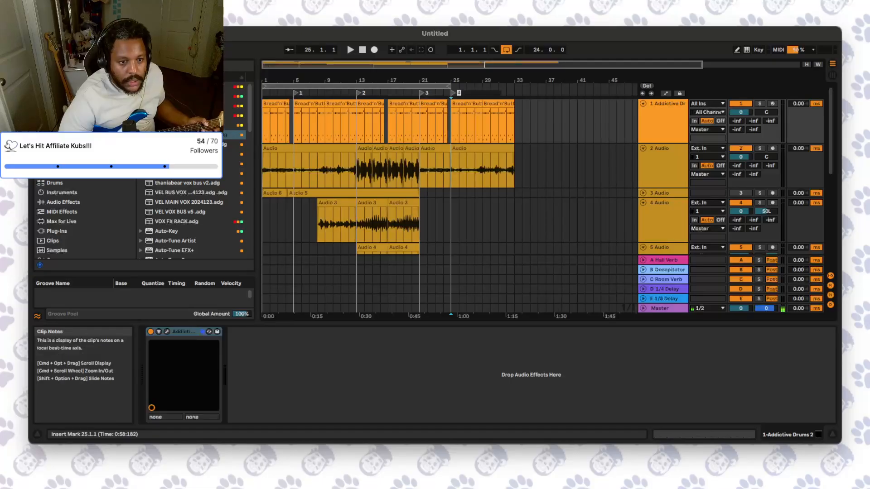
left_click(449, 86)
left_click_drag(449, 86, 512, 86)
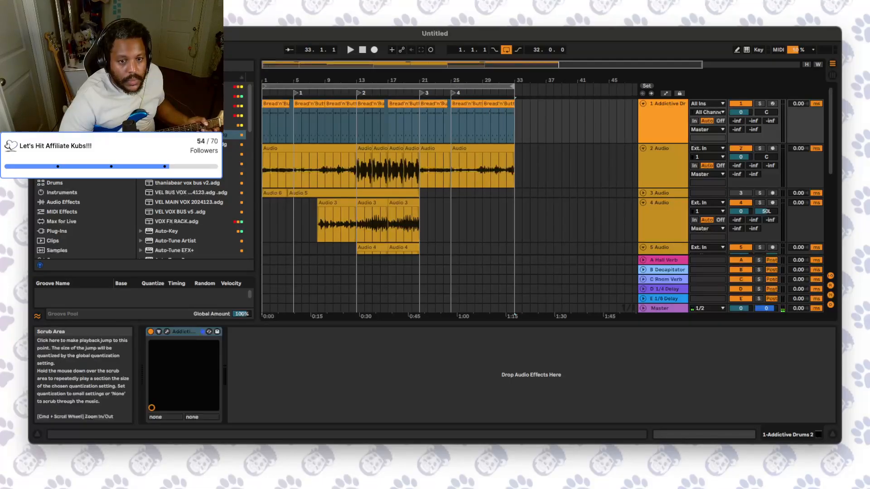
left_click(515, 93)
left_click(647, 86)
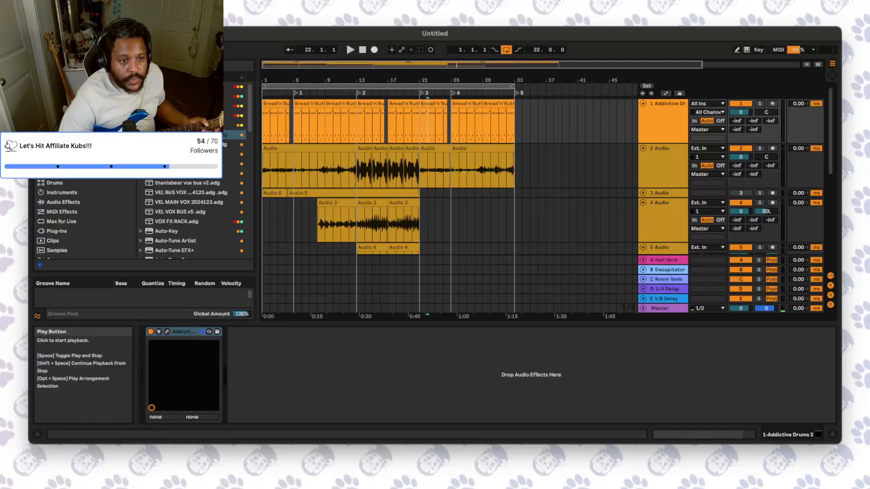
- Record a vocal take on 7 Audio from about bar 23 and stop once the loop restarts
key("space")
scroll(448, 182, "down", 5)
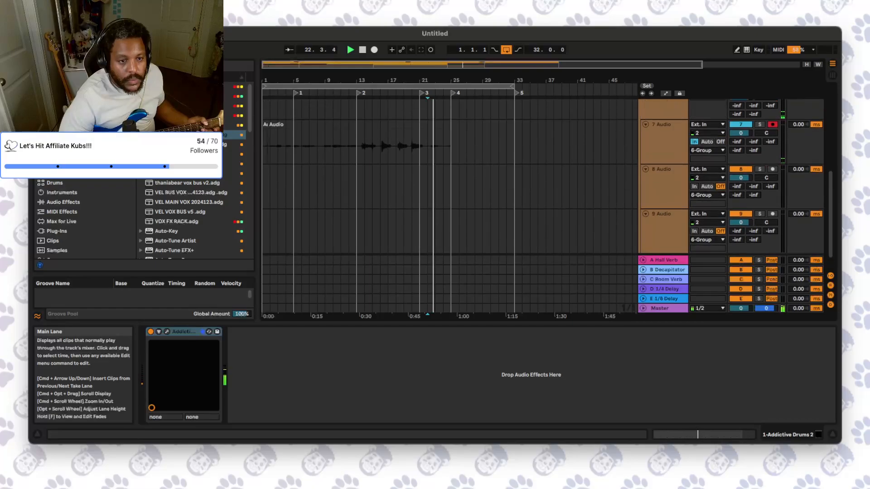
left_click(374, 50)
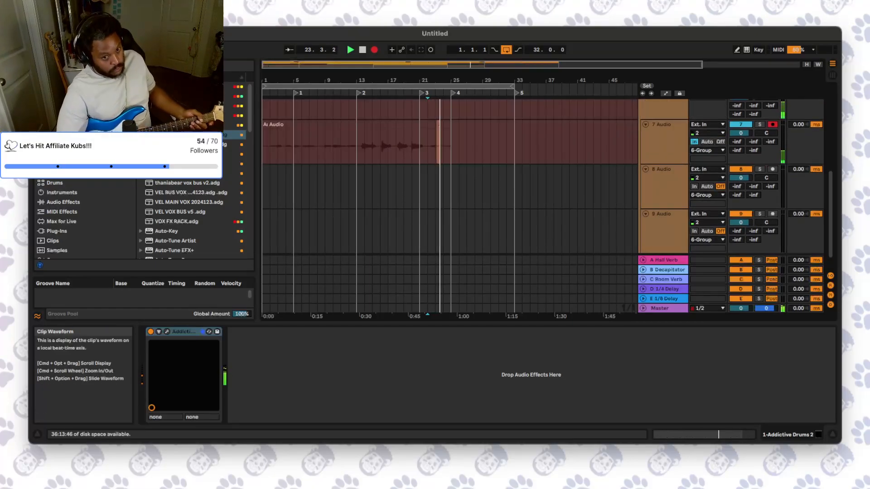
scroll(449, 149, "up", 1)
scroll(448, 204, "up", 2)
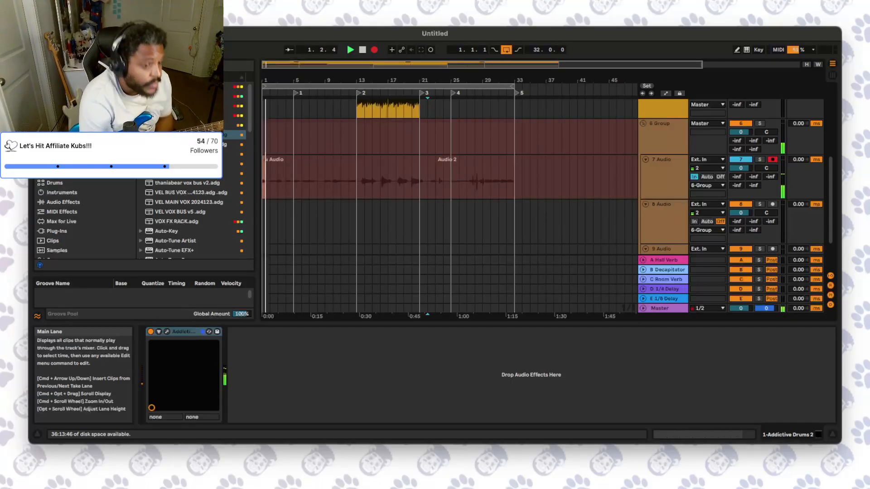
key("space")
- Extend the start of the long vocal clip on 7 Audio back to bar 1, over the short leftover clip
key("space")
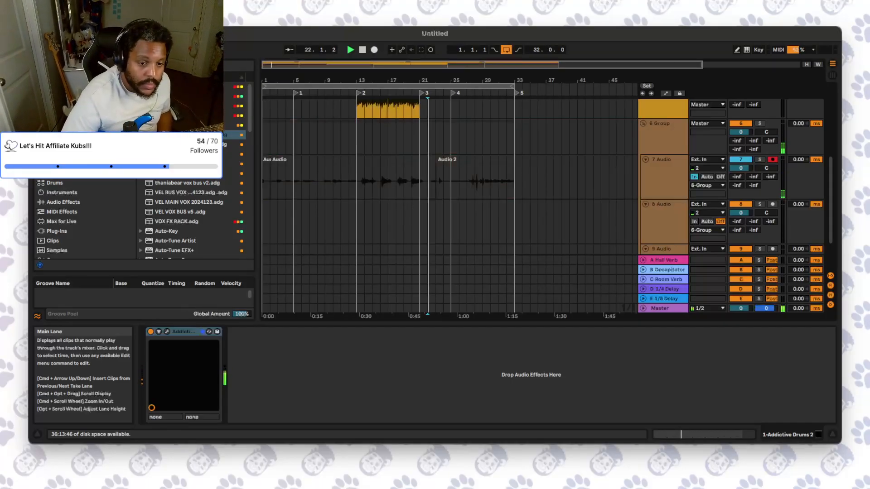
left_click_drag(271, 160, 262, 160)
scroll(448, 204, "up", 6)
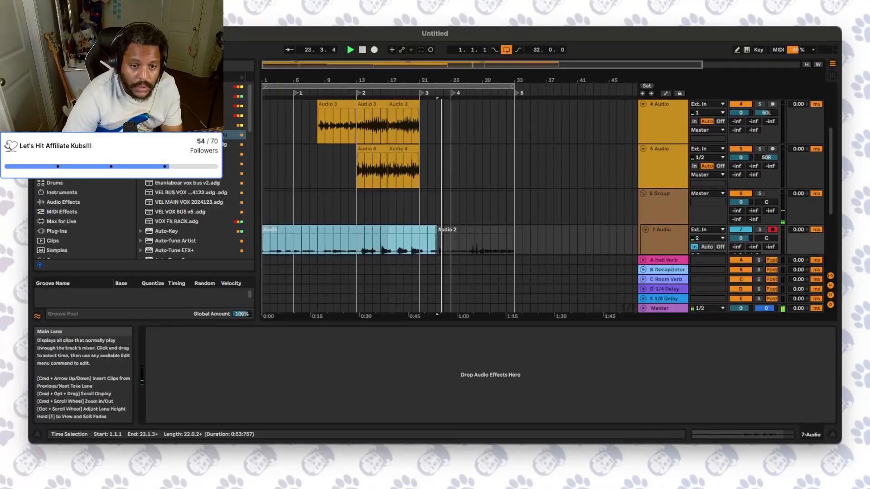
- Lengthen the loop to 53 bars and arm 8 Audio for recording while playing from bar 32
left_click_drag(513, 87, 651, 86)
left_click(479, 126)
scroll(478, 125, "down", 6)
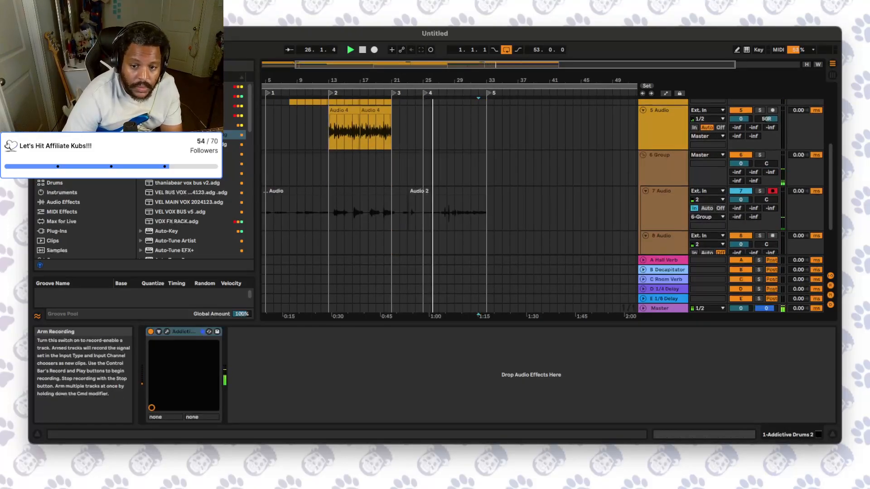
left_click(773, 236)
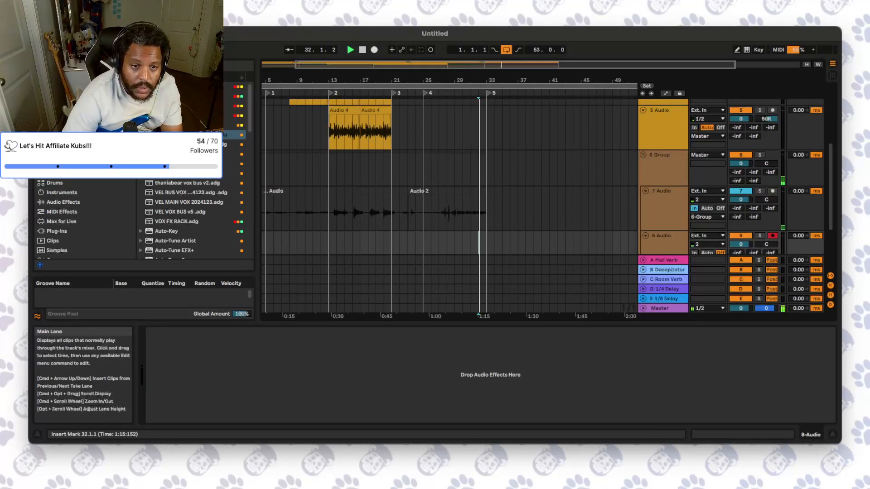
scroll(376, 204, "up", 6)
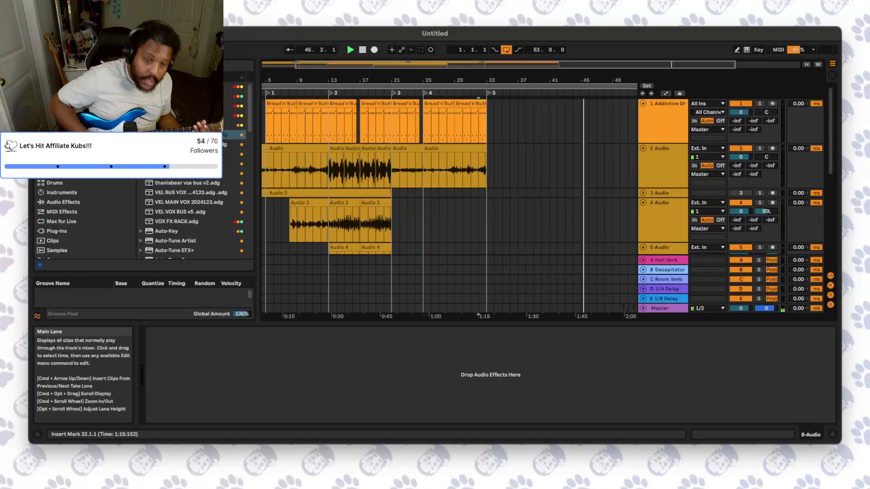
key("space")
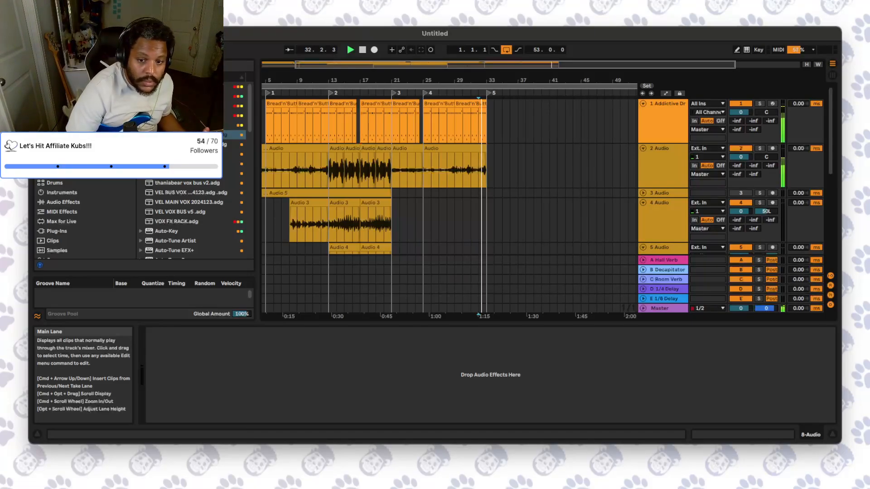
- Unfold the 3 Audio track, switch the track on and arm it for recording
scroll(453, 204, "down", 1)
left_click(643, 178)
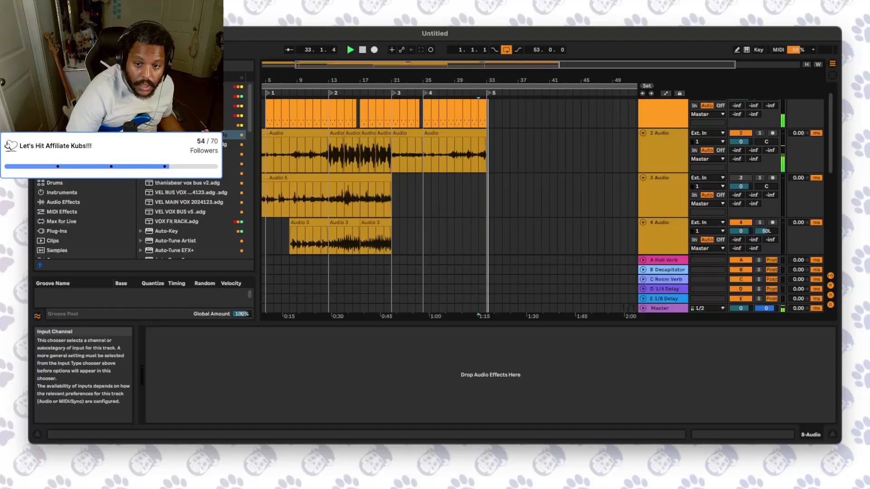
left_click(740, 178)
left_click(773, 177)
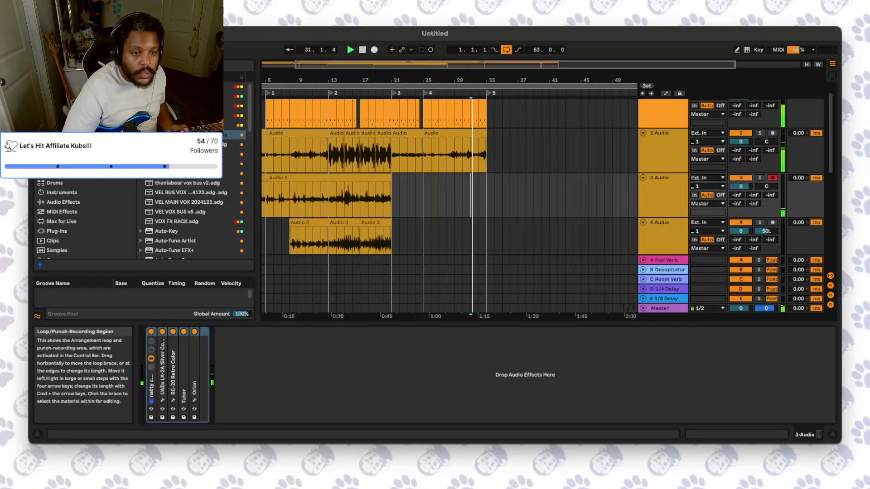
- Record a guitar take on 3 Audio from about bar 31, restarting it once, and stop the second attempt around bar 46
left_click(374, 49)
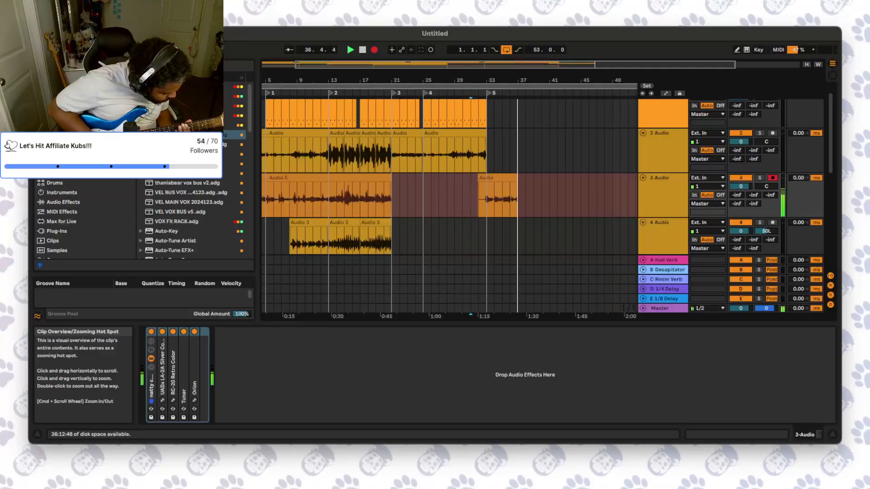
key("space")
key("space")
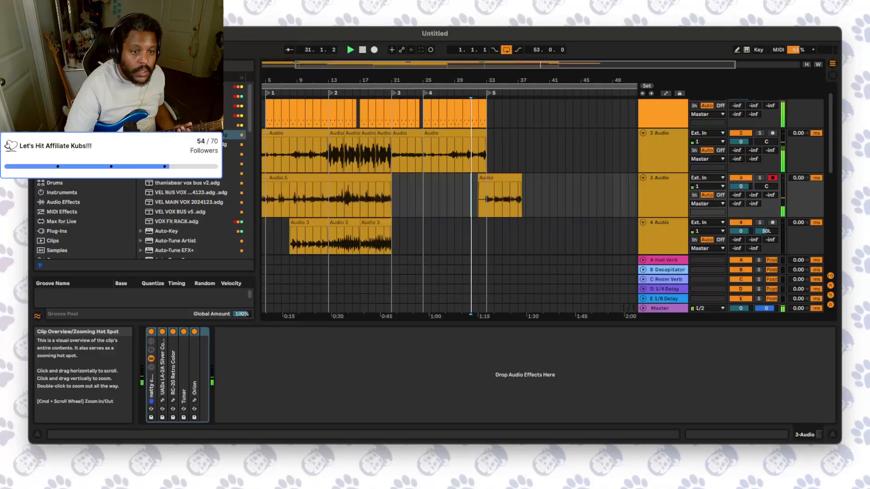
left_click(375, 50)
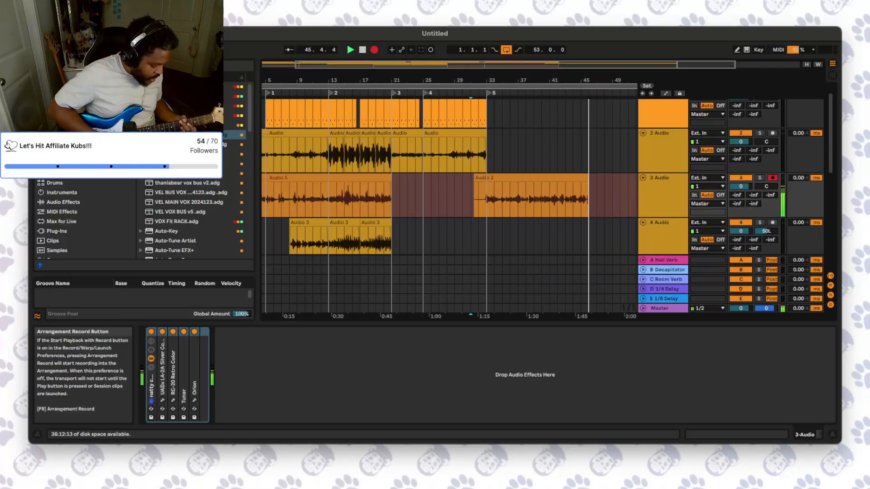
key("space")
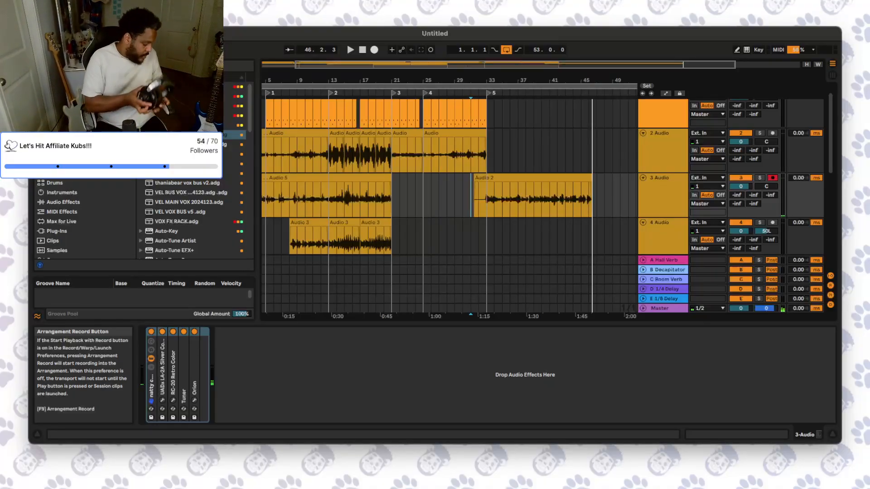
- Play back the new guitar take on 3 Audio, restarting playback from bar 33
key("space")
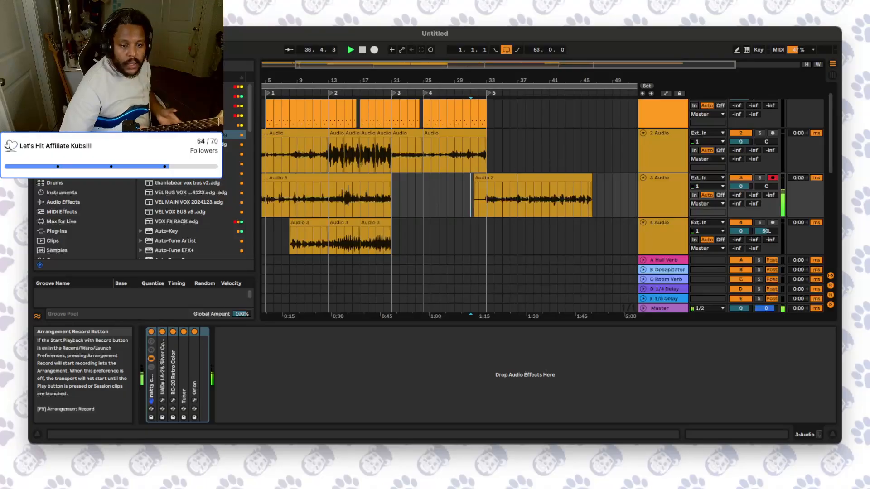
left_click(487, 197)
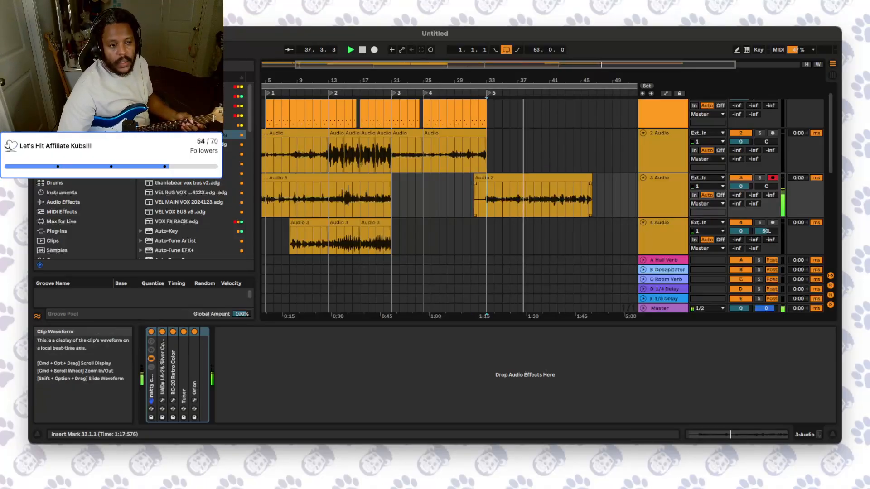
left_click(351, 49)
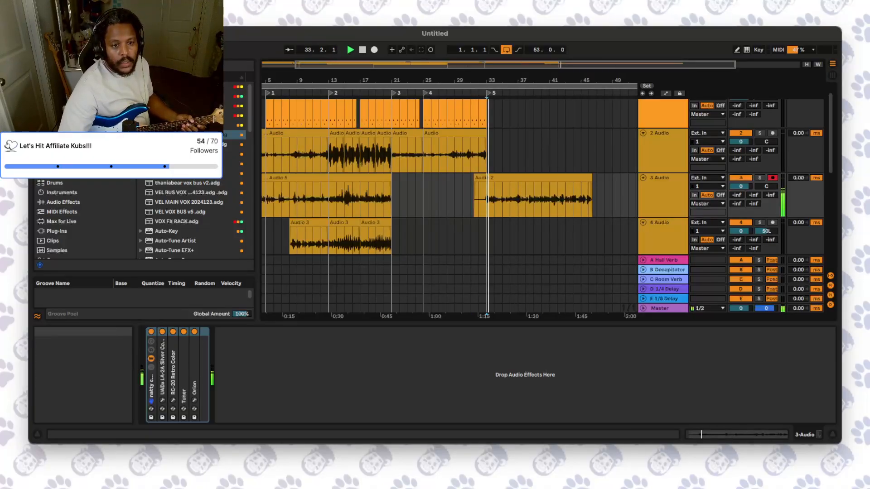
- Delete the part of the new 3 Audio take from bar 35 to the end of the clip
left_click_drag(478, 65, 478, 75)
mouse_move(541, 81)
left_mouse_down()
mouse_move(512, 93)
mouse_move(449, 88)
left_mouse_up()
left_click(447, 197)
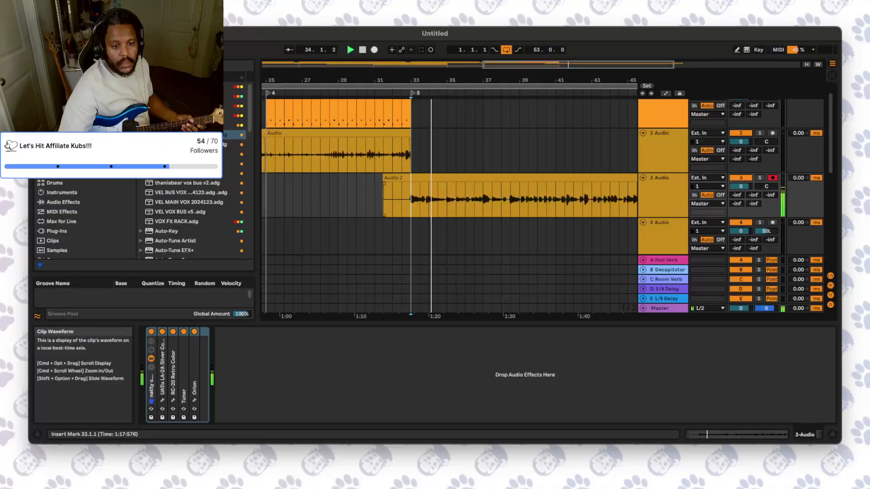
left_click_drag(447, 197, 589, 198)
key("Delete")
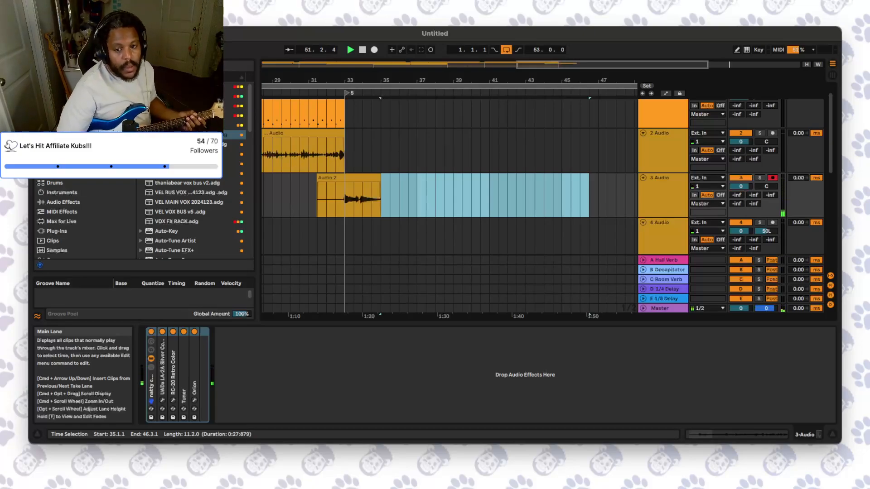
- Arm 4 Audio and record repeated guitar takes from shortly after bar 33, ending the last one around bar 37
left_click(327, 236)
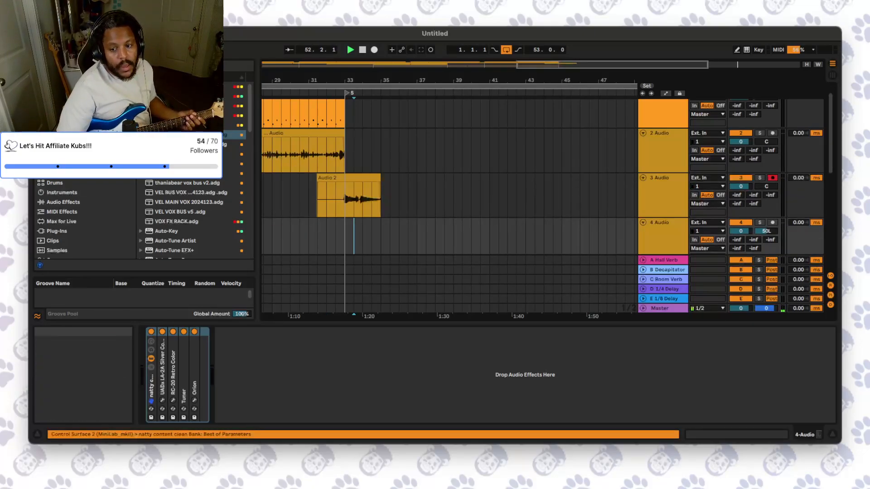
left_click(772, 223)
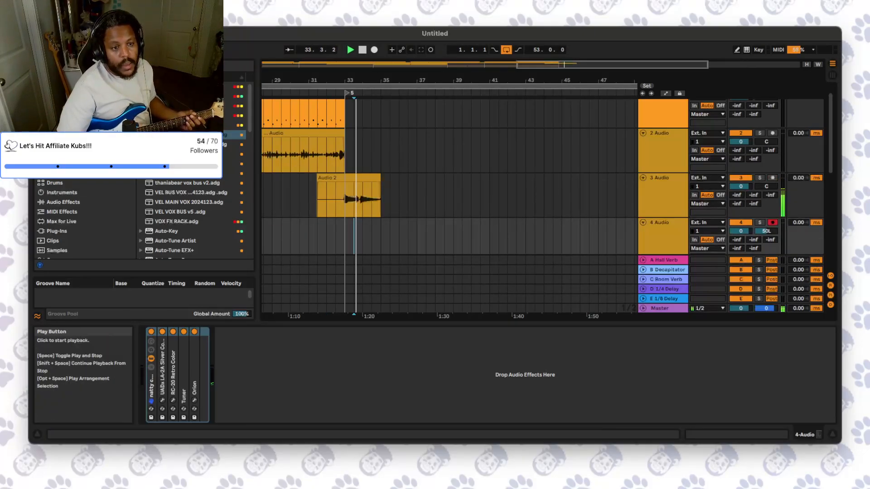
left_click(374, 50)
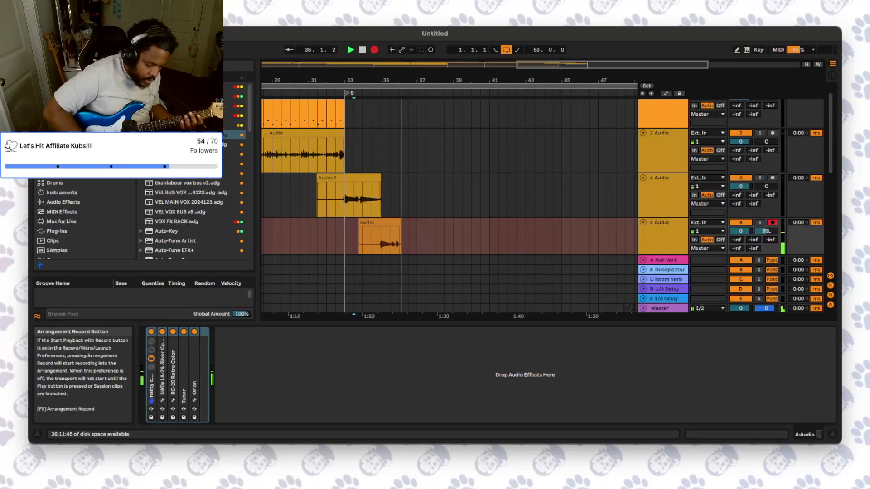
key("space")
key("space")
key("F9")
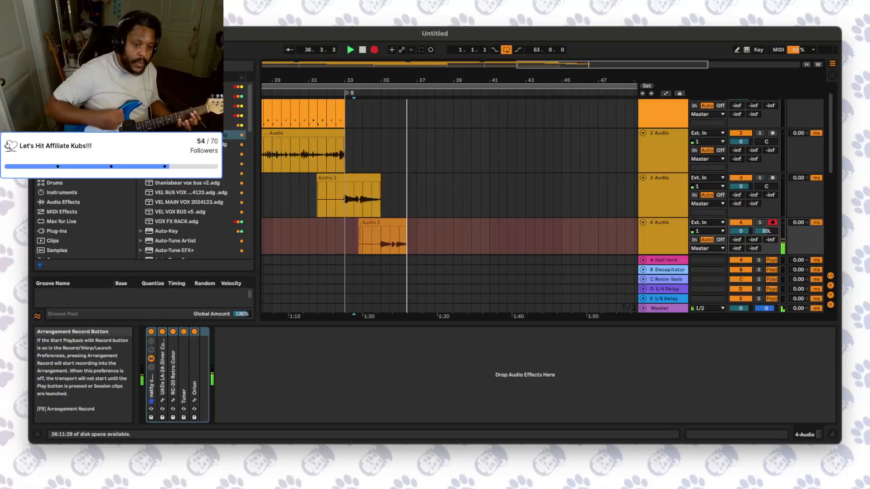
key("space")
key("space")
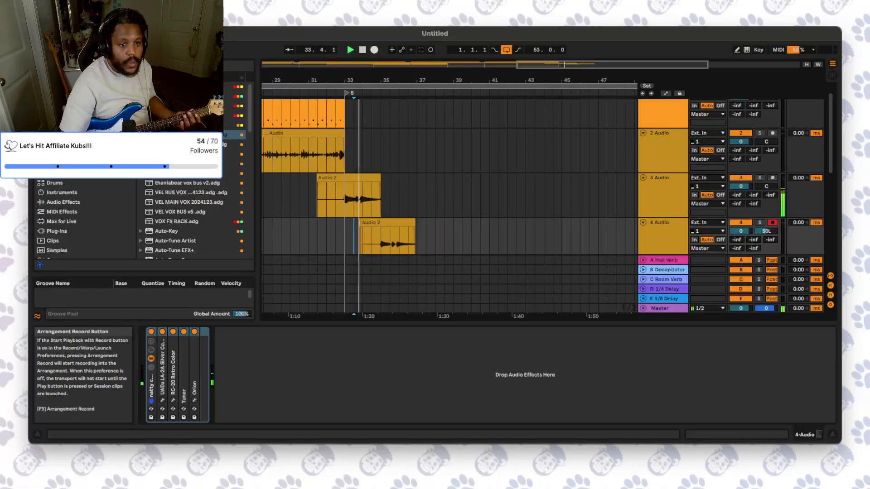
key("F9")
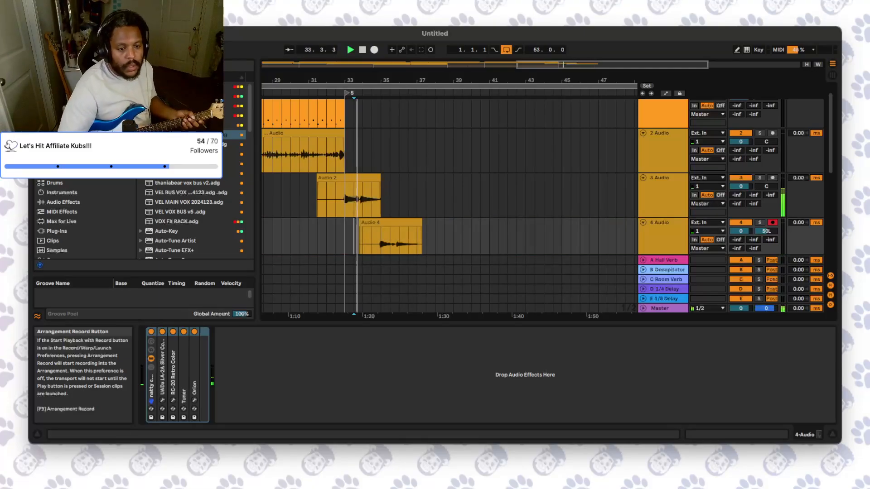
- Move the played part of the 4 Audio take up onto 3 Audio at its original timing, starting near bar 34.4
left_click_drag(359, 238, 399, 178)
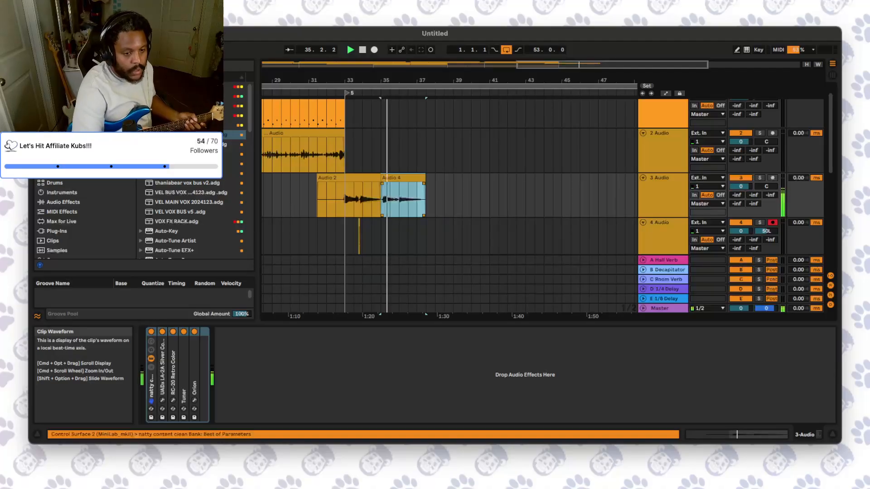
key("super+z")
left_click_drag(393, 223, 392, 178)
left_click(348, 178)
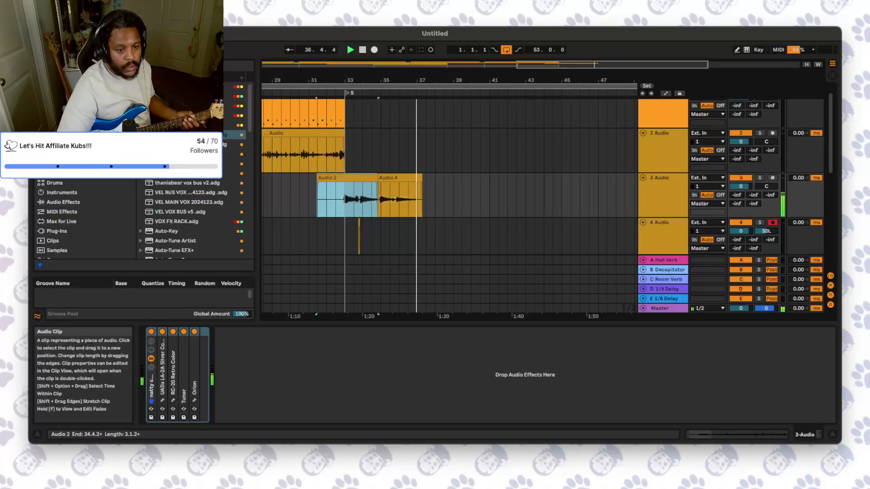
- Play back the joined guitar takes on 3 Audio from bar 32
left_click(326, 199)
key("space")
key("space")
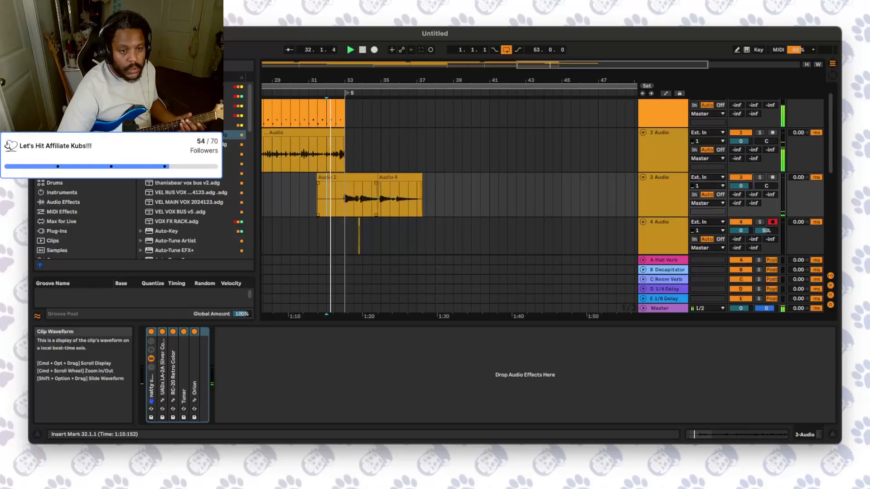
- Extend the end of the Audio 2 guitar clip on 3 Audio to 34.4.4, against the Audio 4 clip
scroll(316, 199, "up", 1)
scroll(342, 200, "up", 8)
scroll(342, 199, "right", 1)
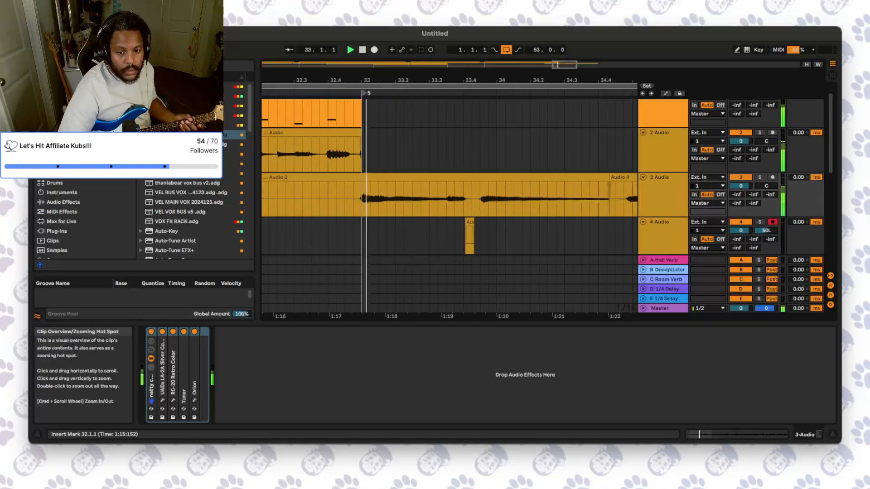
mouse_move(609, 177)
left_mouse_down()
mouse_move(626, 178)
mouse_move(614, 177)
left_mouse_up()
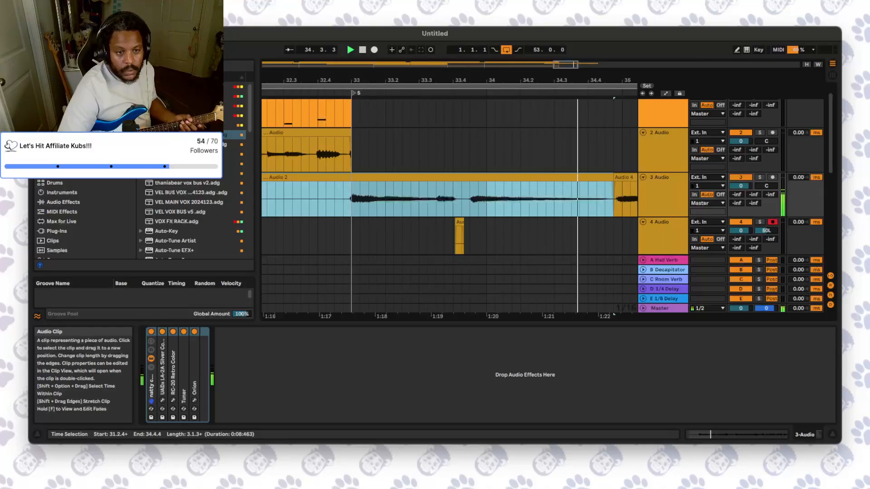
- Duplicate the guitar section from bar 33 to bar 37 on 3 Audio so the copy fills bars 37 to 41
left_click_drag(563, 64, 564, 40)
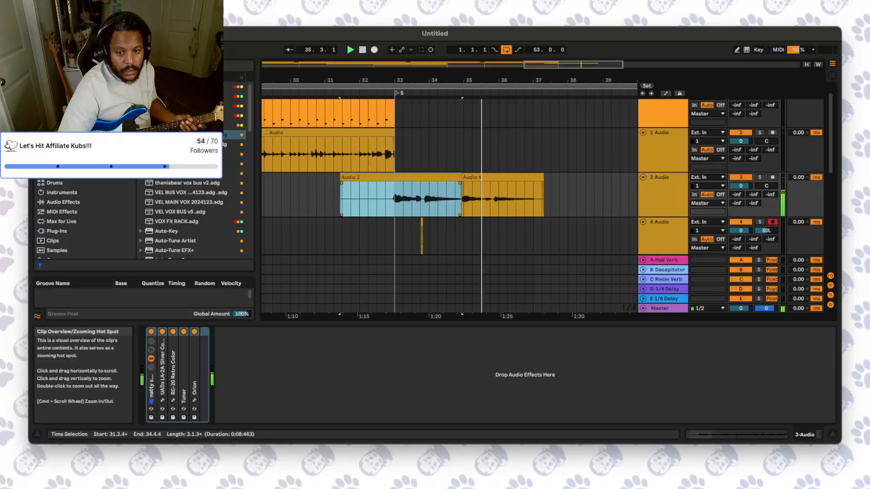
left_click_drag(543, 178, 395, 198)
key("super+d")
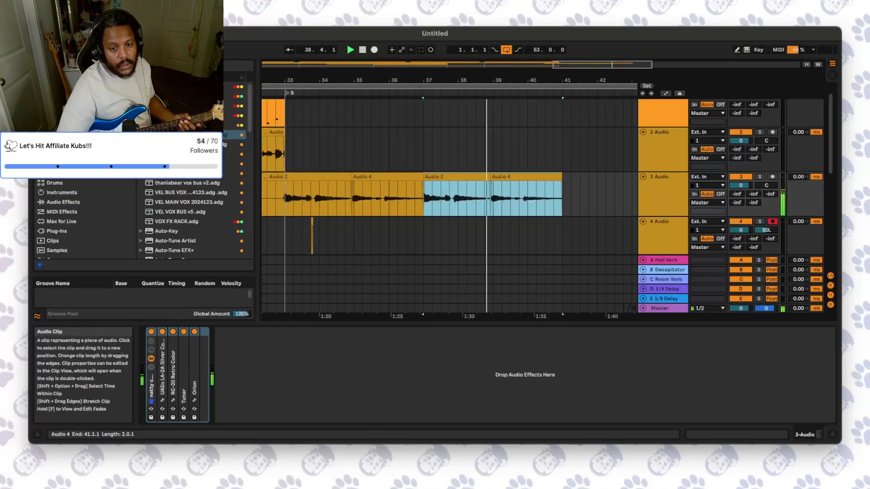
- Play back the duplicated guitar part from bar 37 and delete its second half on 3 Audio, from 38.4.4 to 41.1.1
left_click_drag(313, 80, 447, 80)
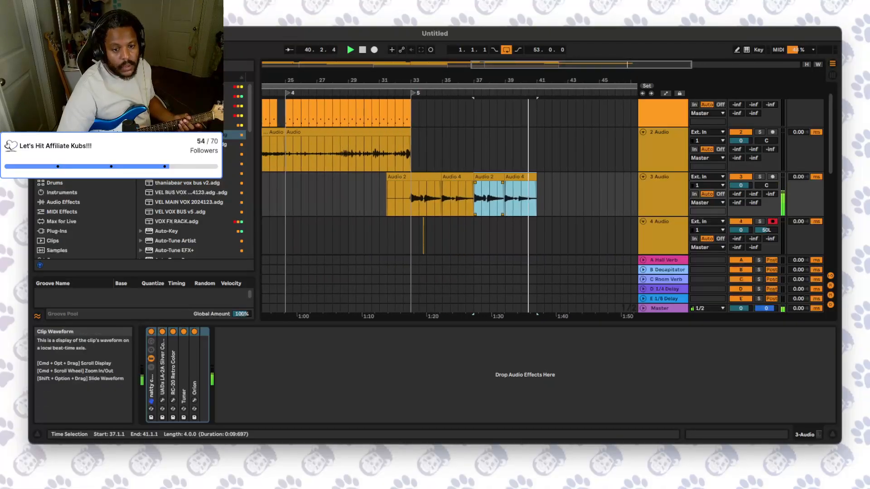
left_click(505, 199)
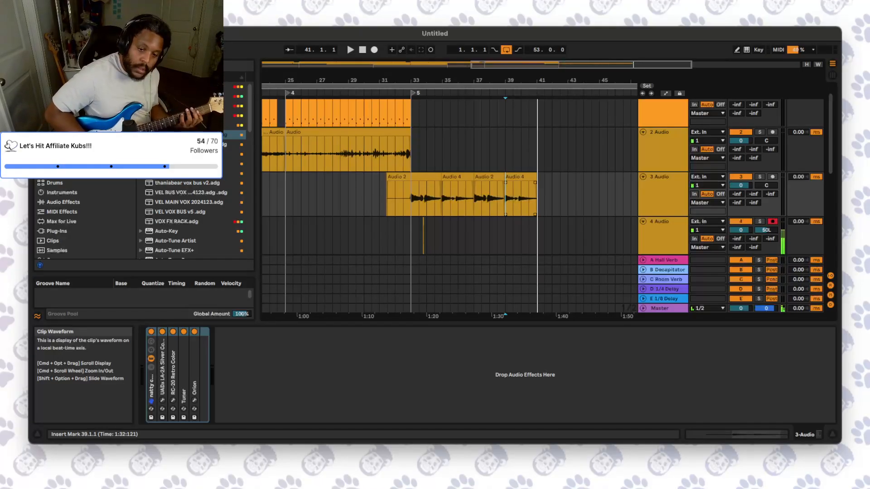
left_click(474, 236)
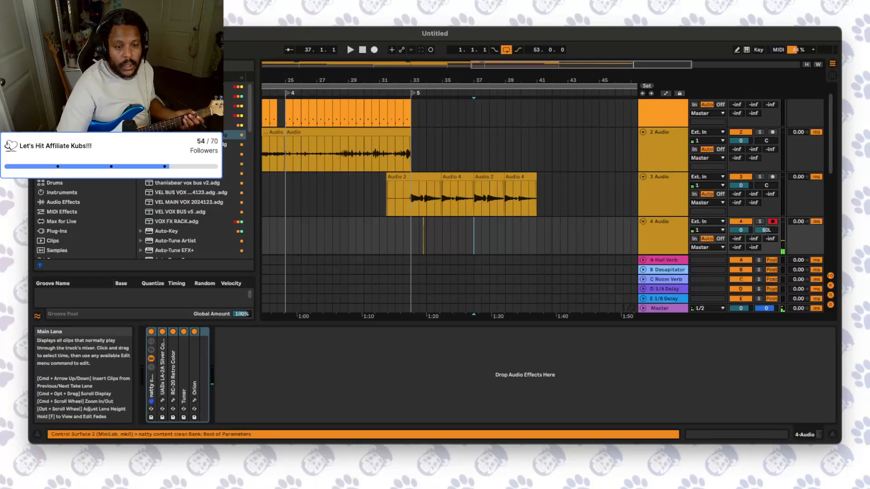
left_click(351, 50)
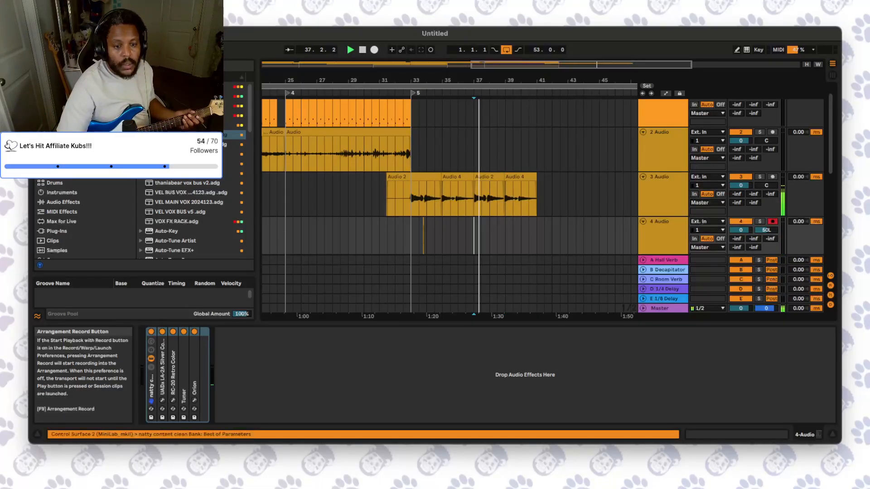
left_click(520, 177)
key("Delete")
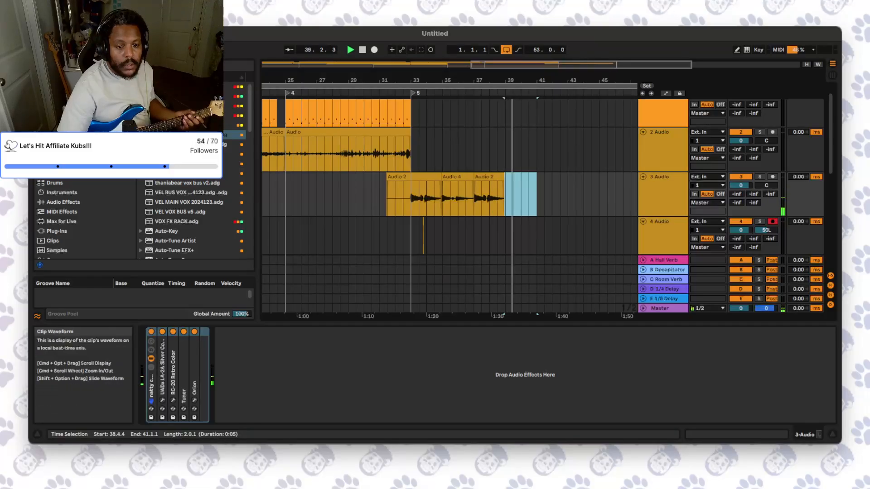
- Record a new guitar take on 4 Audio from shortly before bar 37 to just past bar 41 and play it back
left_click(465, 235)
left_click(350, 50)
left_click(374, 49)
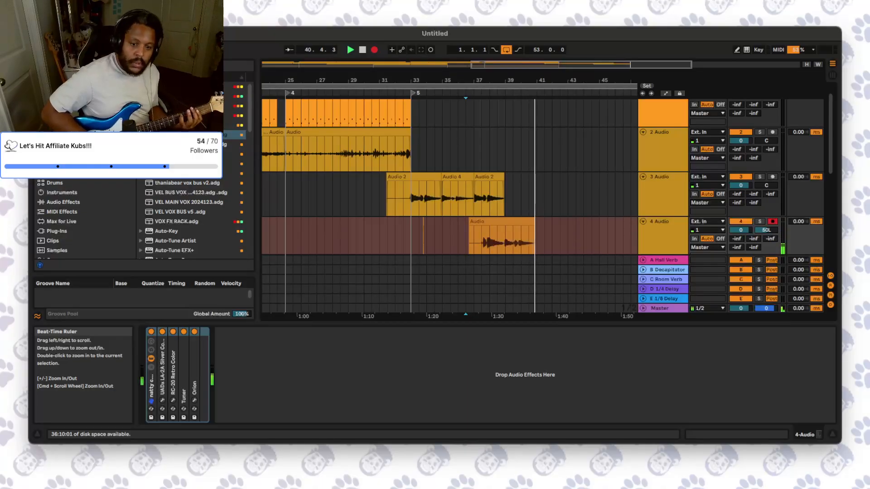
key("space")
key("space")
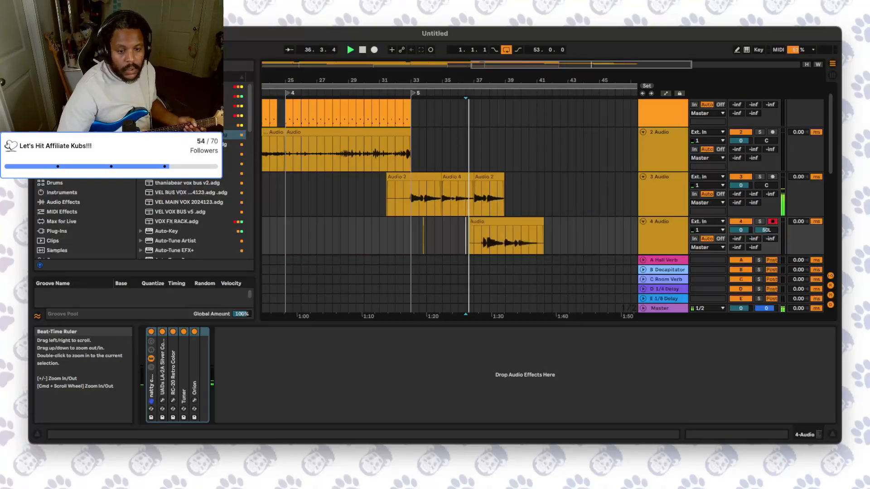
- Trim the new 4 Audio take to the section ending at 41.1.1 and move it up onto 3 Audio at its original timing
left_click_drag(471, 222, 537, 222)
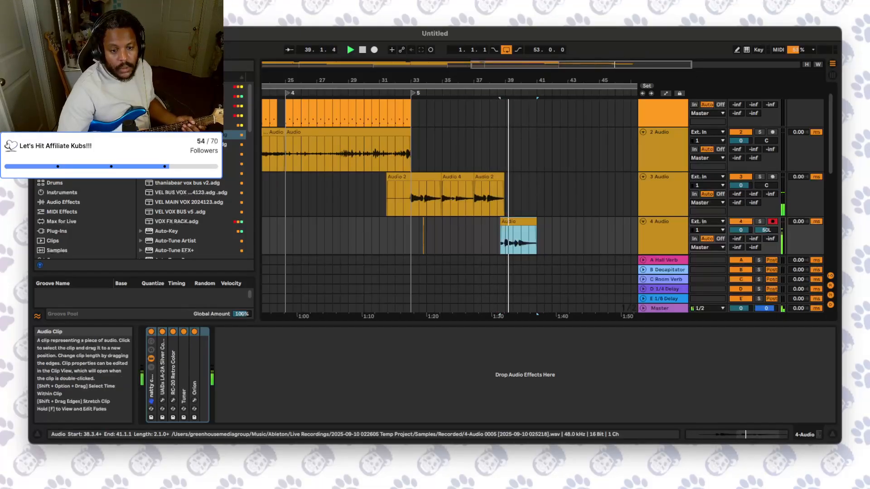
left_click_drag(524, 65, 593, 57)
left_click_drag(524, 221, 550, 198)
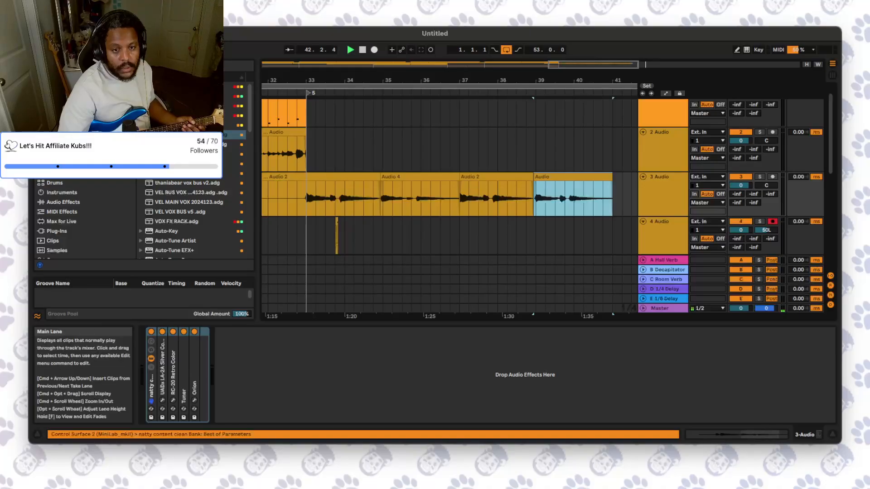
- Add a locator at bar 41, at the end of the 3 Audio guitar section
left_click_drag(591, 64, 595, 49)
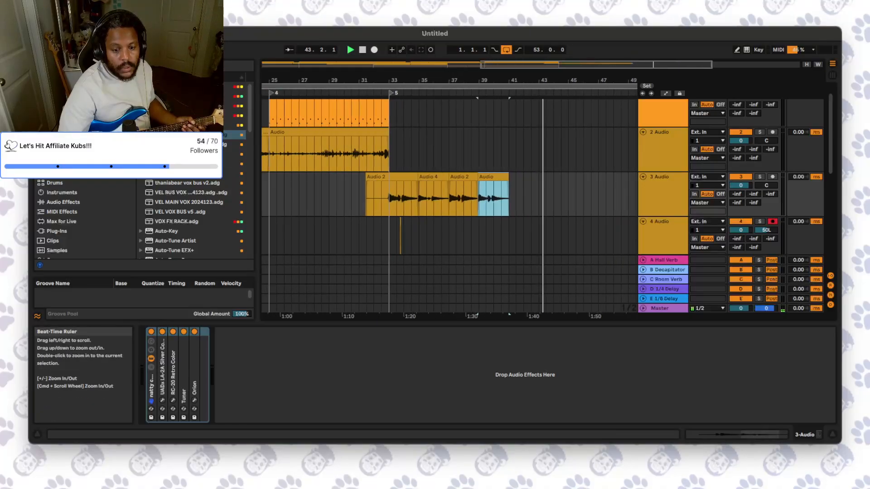
right_click(510, 94)
left_click(525, 99)
left_click(510, 149)
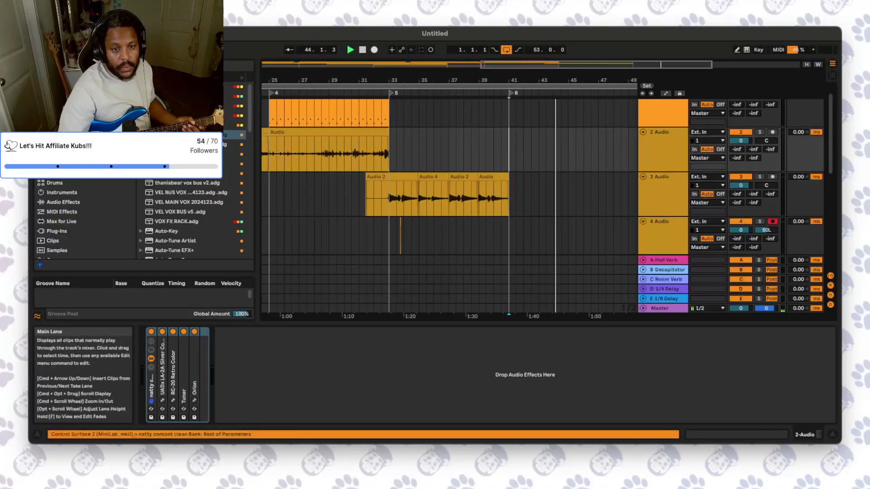
- Copy bars 13 to 21 of the Addictive Drums and 2 Audio tracks to bar 41
left_click_drag(510, 65, 509, 48)
scroll(371, 167, "up", 2)
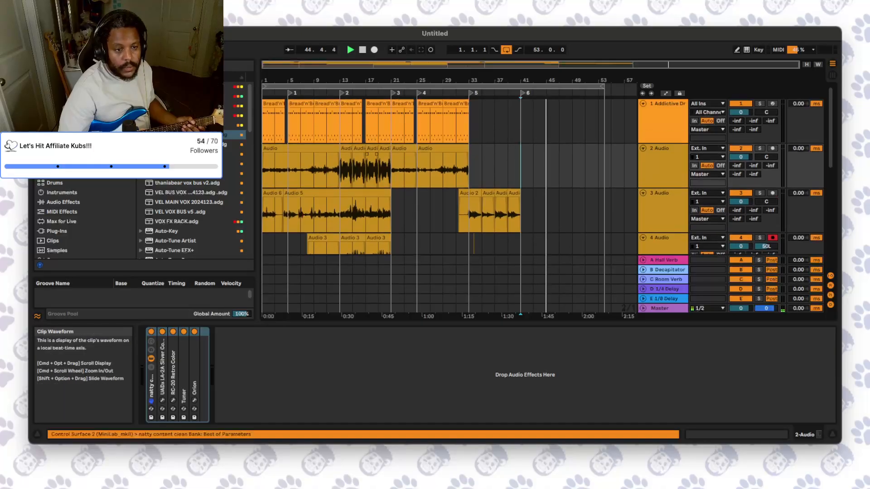
left_click_drag(341, 169, 391, 125)
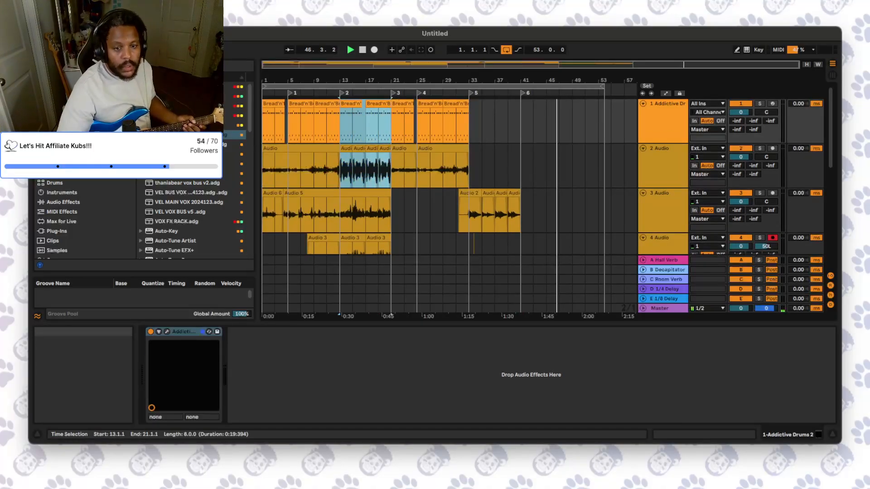
left_click(521, 122)
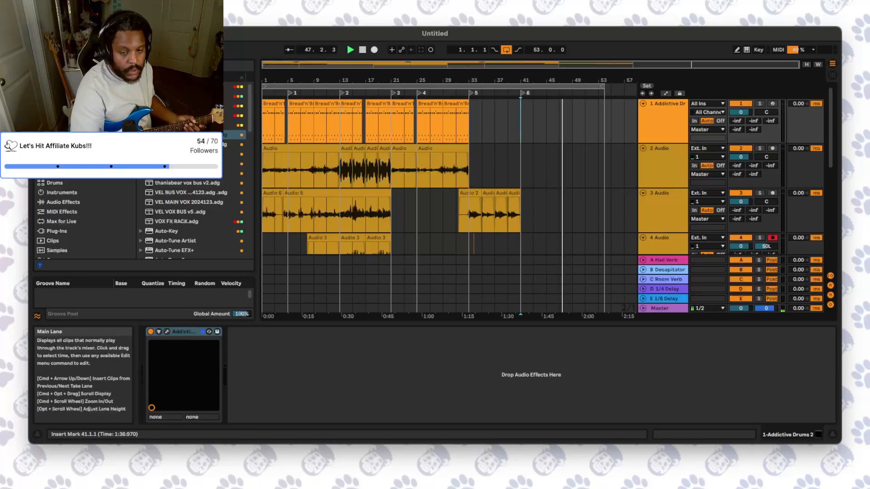
key("super+v")
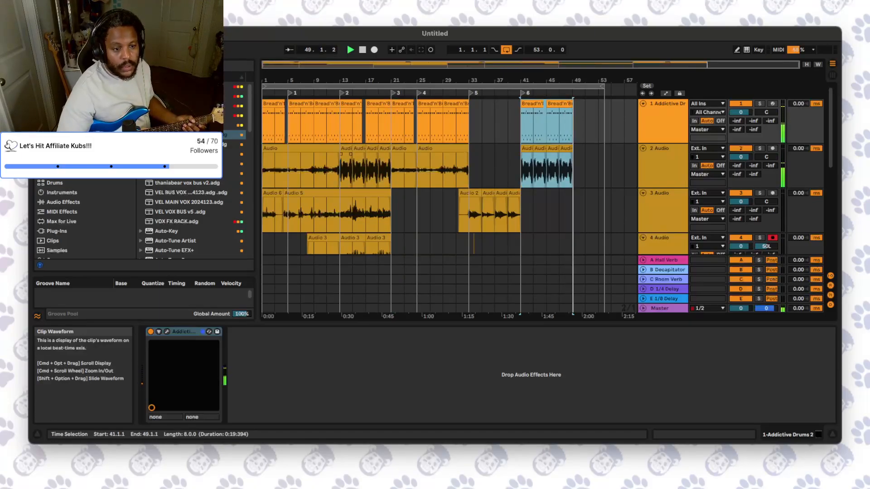
- Play the song from bar 13 and deactivate the 3 Audio clips in bars 1 to 23
left_click(340, 171)
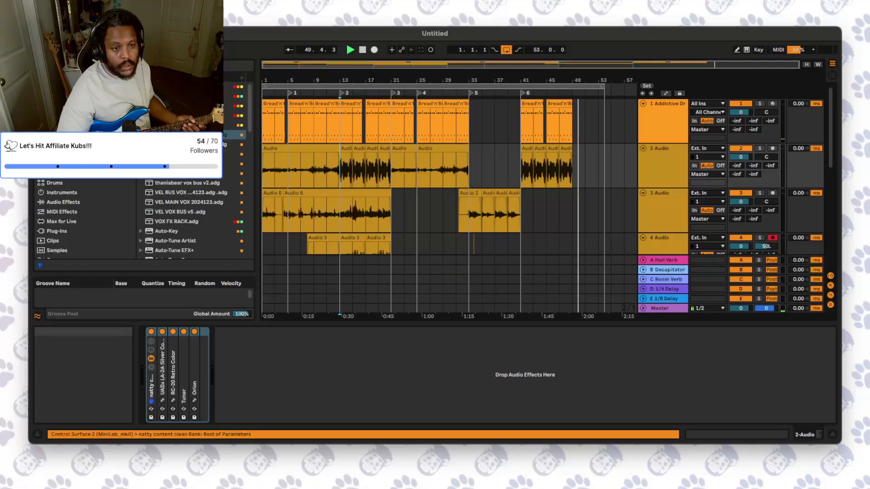
left_click(350, 49)
left_click(470, 194)
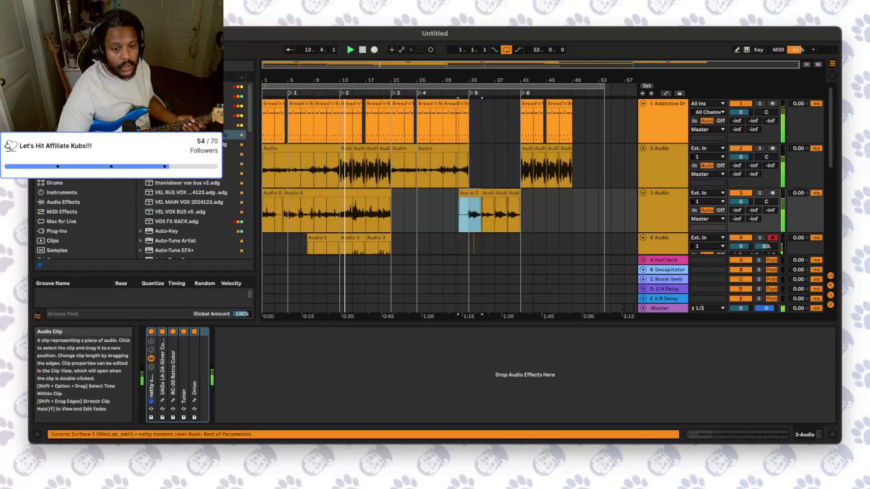
scroll(453, 176, "down", 2)
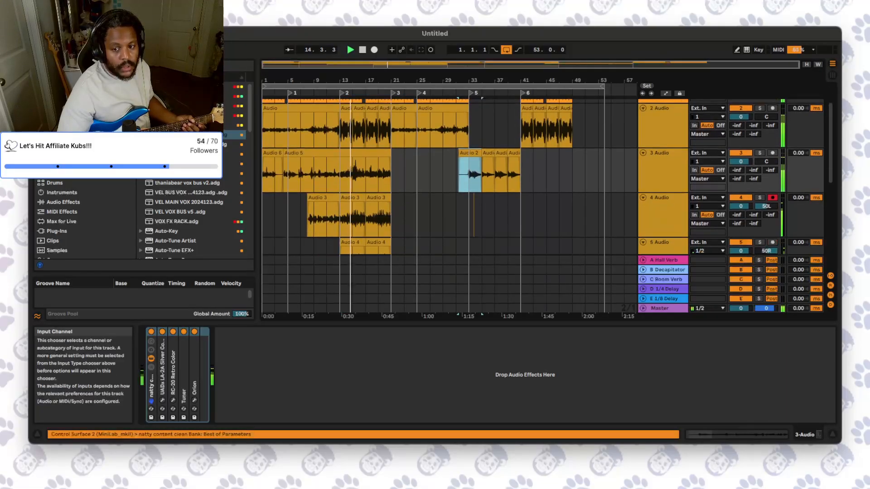
left_click_drag(404, 174, 262, 174)
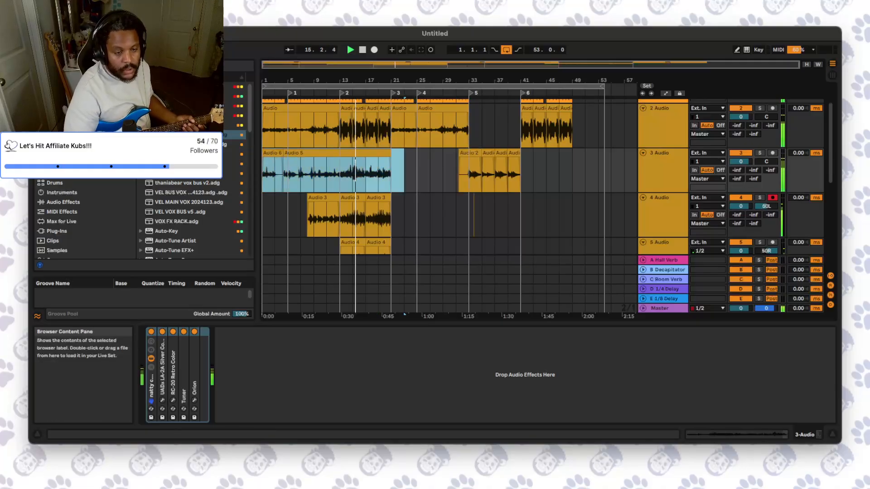
key("0")
- Copy bars 13 to 21 of the 4 Audio and 5 Audio guitar clips to bar 41
scroll(453, 204, "down", 1)
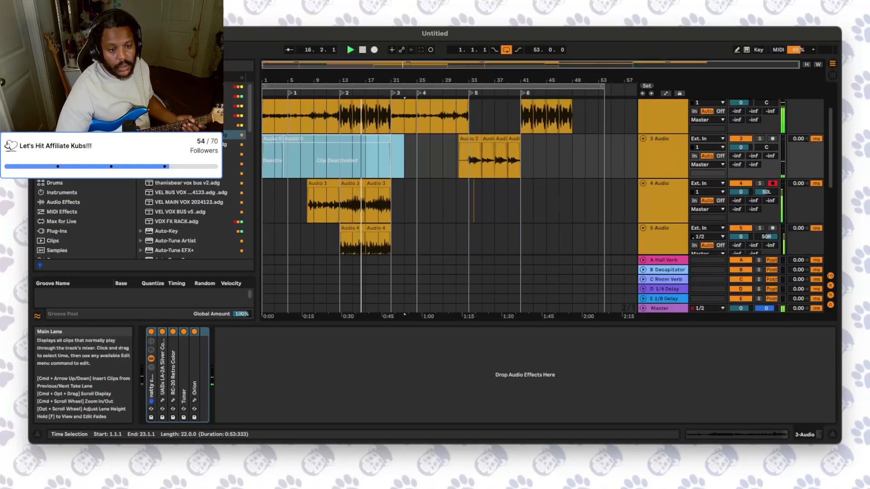
left_click_drag(340, 199, 388, 229)
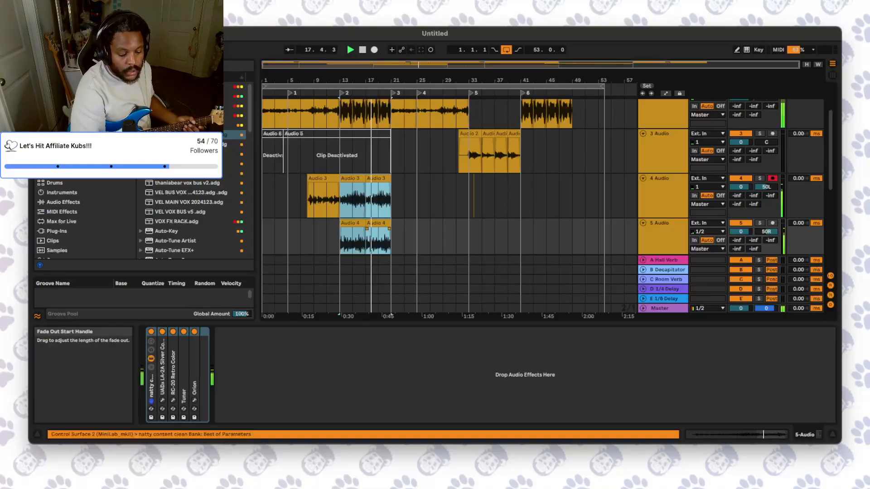
left_click(521, 199)
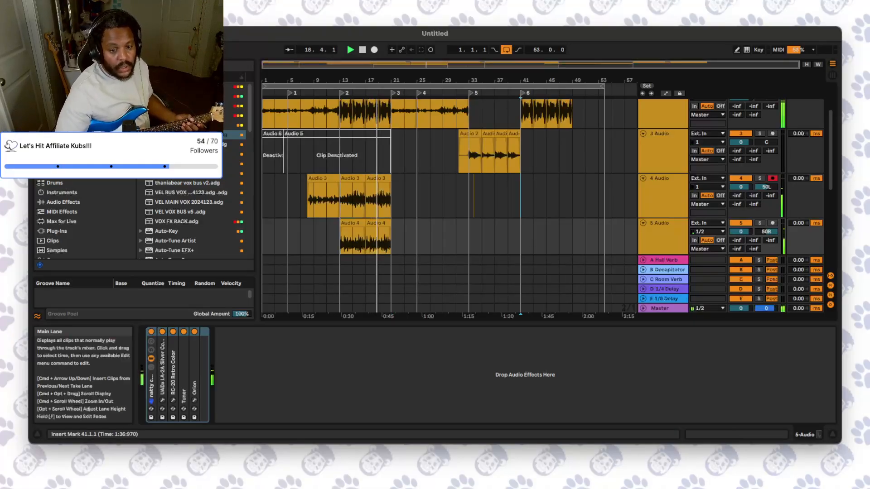
key("super+v")
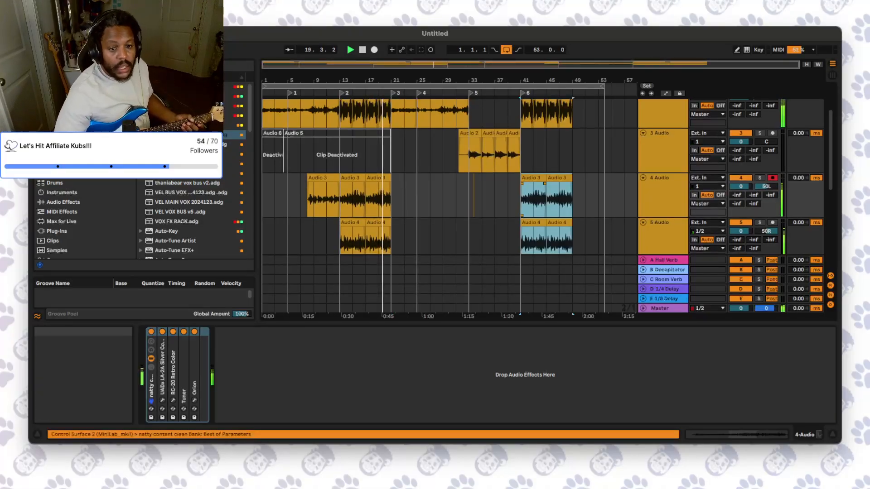
- Move the first vocal clip from 7 Audio to 8 Audio, and the Audio 2 vocal clip, trimmed to start at bar 25, to 9 Audio
left_click_drag(495, 200, 470, 199)
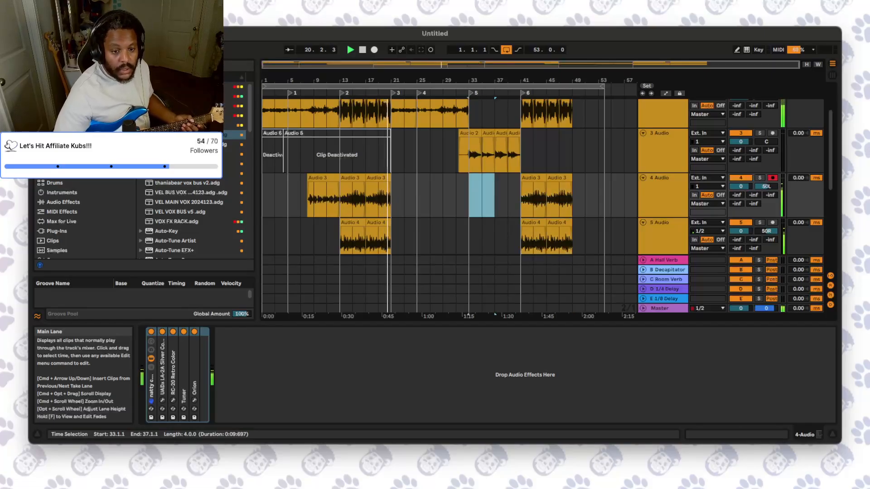
scroll(499, 204, "down", 5)
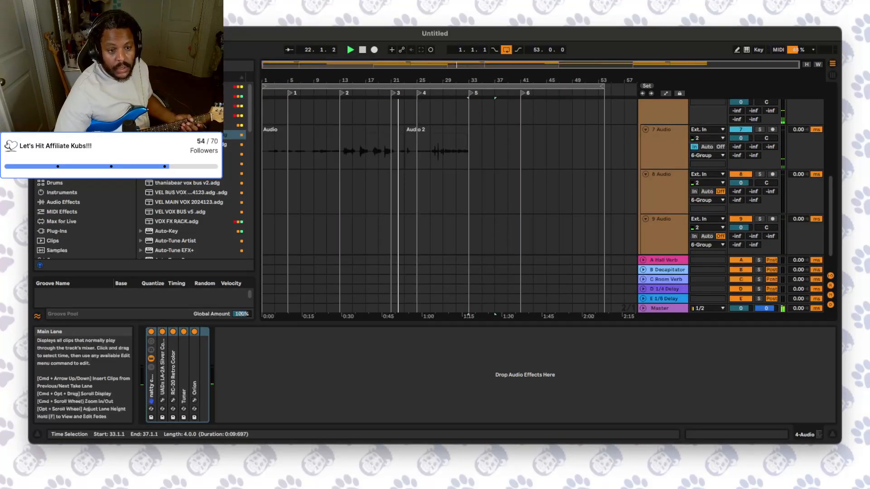
left_click_drag(372, 130, 372, 174)
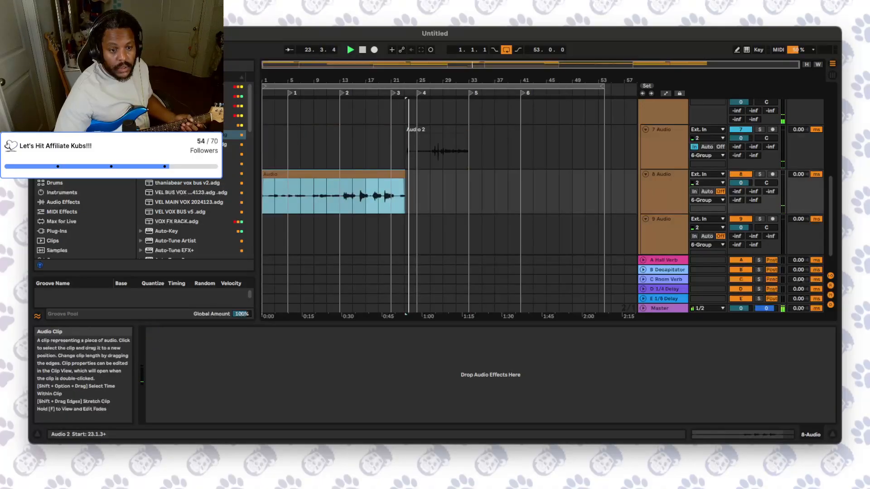
left_click(435, 130)
left_click_drag(405, 130, 423, 222)
left_click(430, 240)
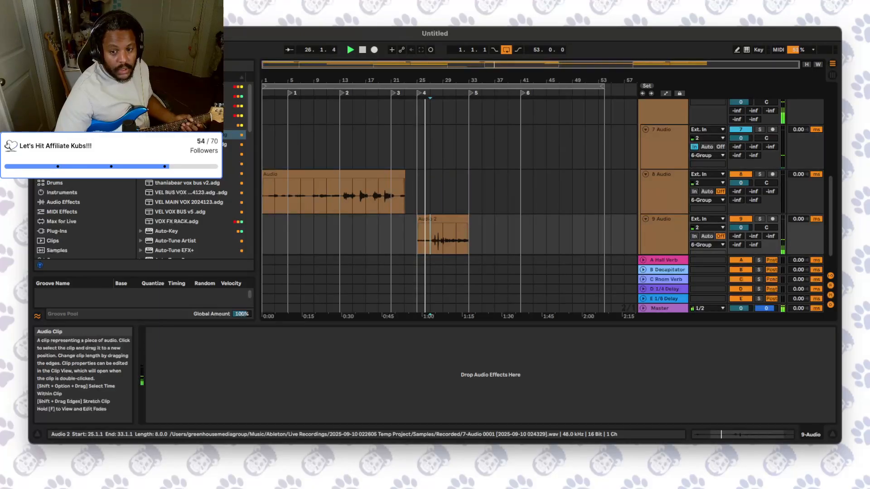
- Arm the 7 Audio track for vocal recording and set its input monitoring to Auto
scroll(430, 204, "up", 3)
left_click(772, 178)
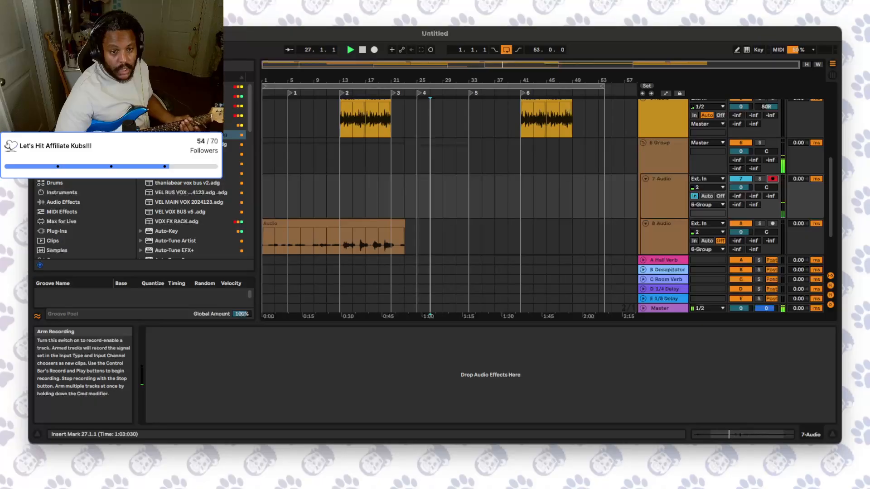
scroll(539, 199, "up", 1)
scroll(539, 199, "down", 4)
left_click(340, 166)
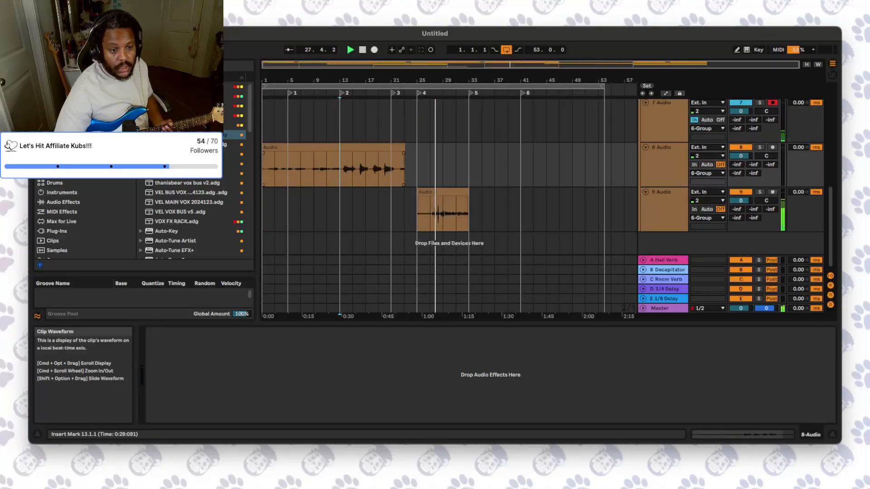
left_click_drag(340, 165, 392, 166)
scroll(391, 181, "up", 1)
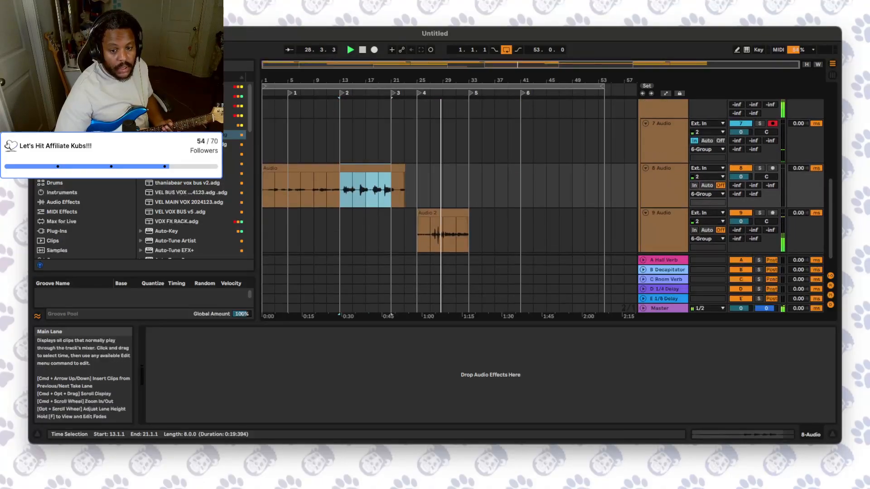
scroll(448, 206, "up", 1)
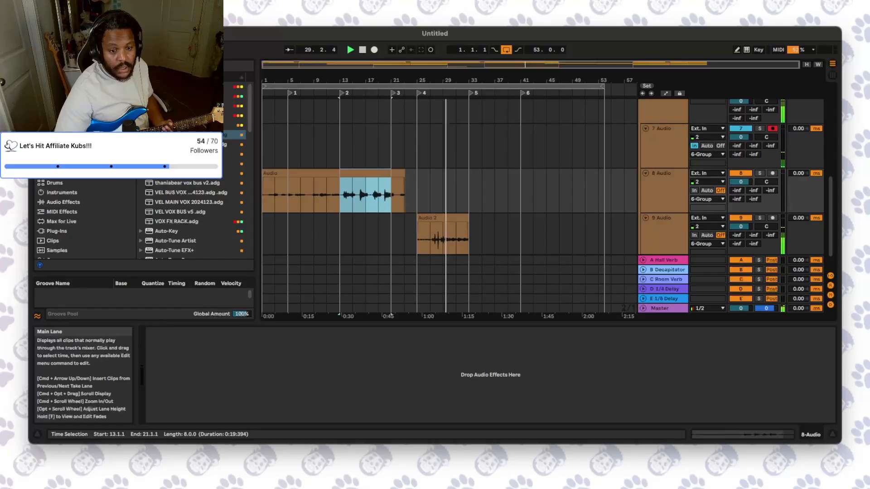
scroll(449, 206, "up", 1)
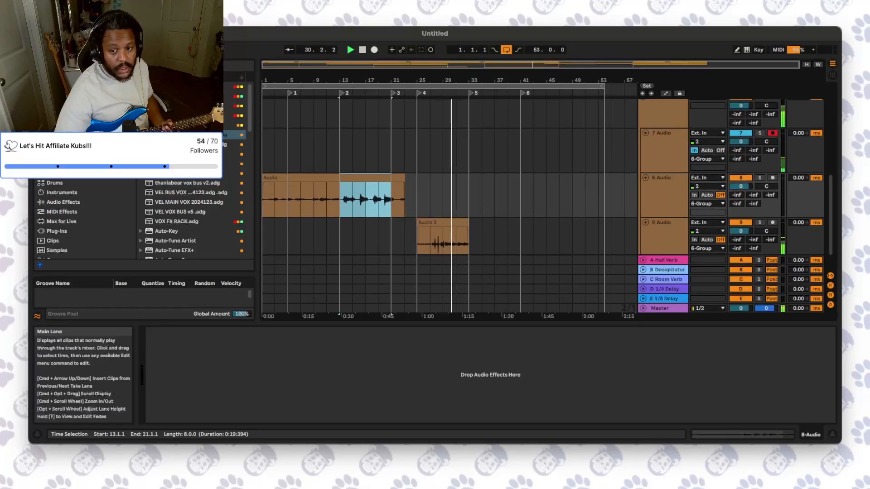
left_click(707, 154)
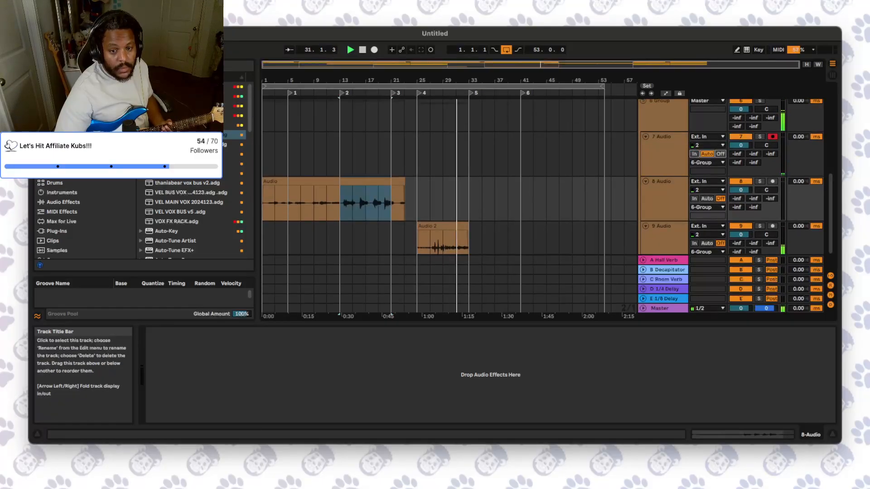
scroll(616, 158, "up", 1)
left_click(663, 116)
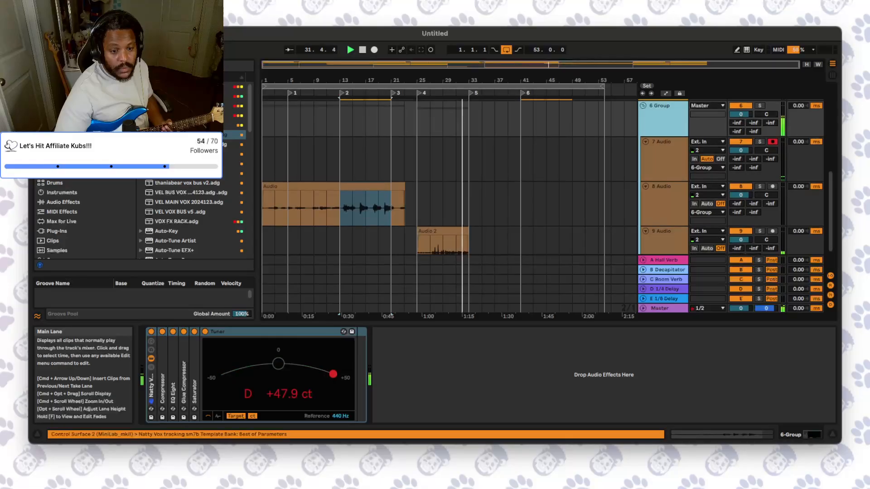
- Record a vocal take on 7 Audio from about bar 33, trim its end to bar 41 and disarm the track
scroll(449, 206, "up", 3)
left_click(374, 50)
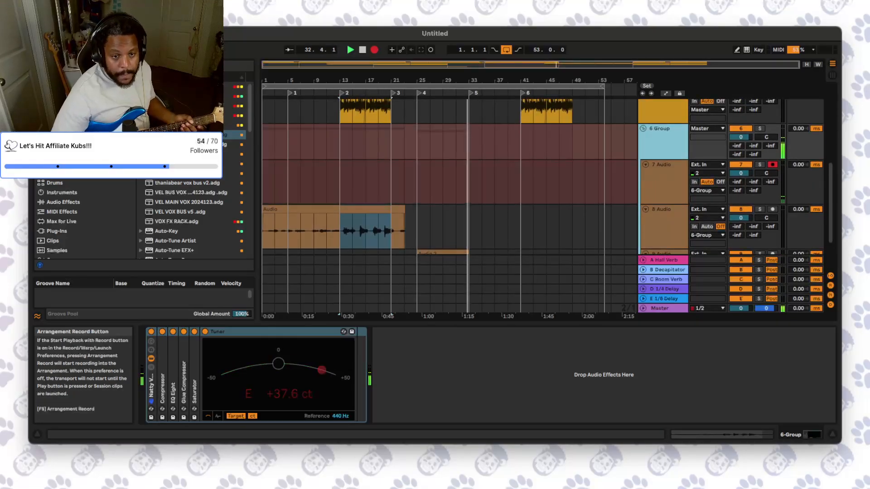
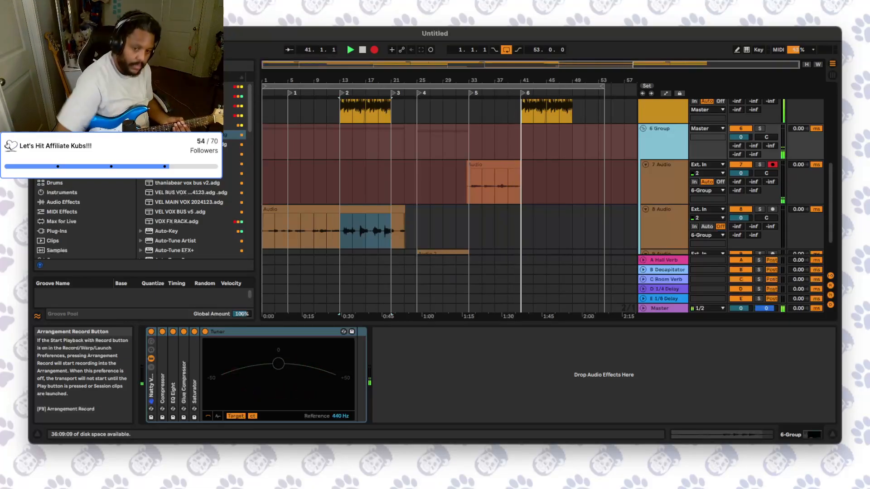
key("space")
key("space")
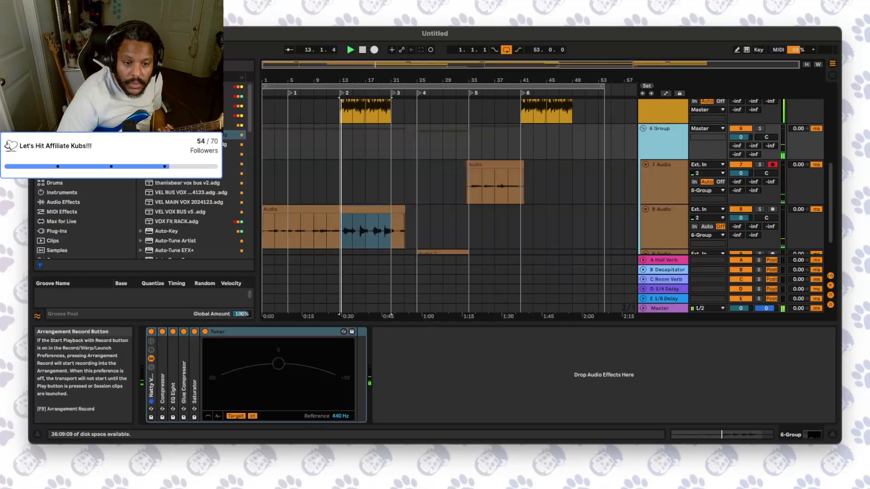
left_click_drag(523, 165, 521, 165)
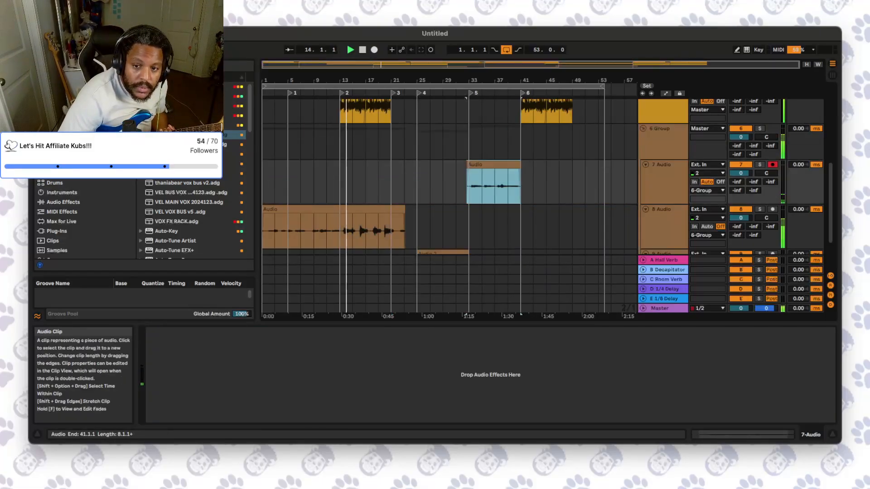
left_click(772, 165)
- Load the RVox plug-in onto the 6 Group vocal group after the Tuner
left_click(661, 130)
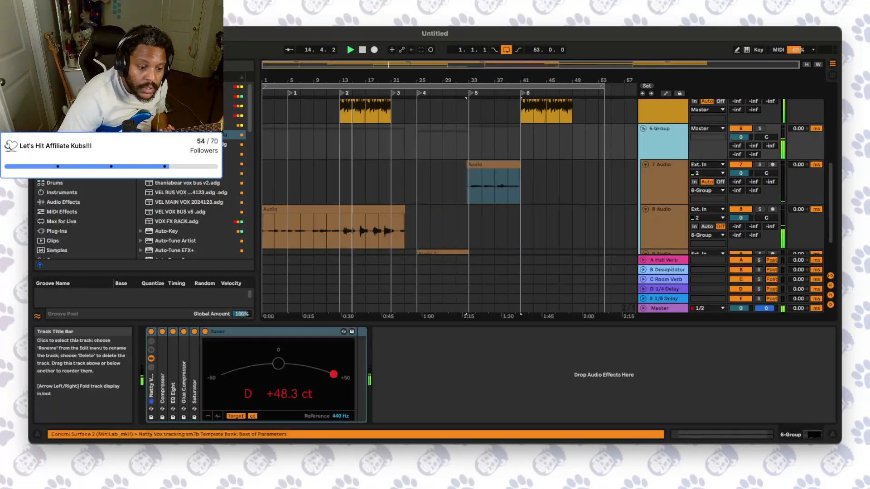
scroll(191, 218, "down", 5)
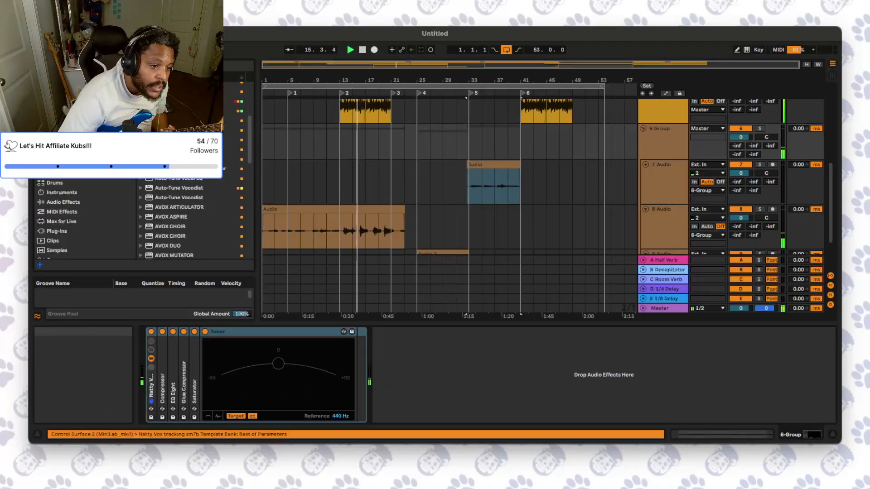
scroll(190, 218, "down", 4)
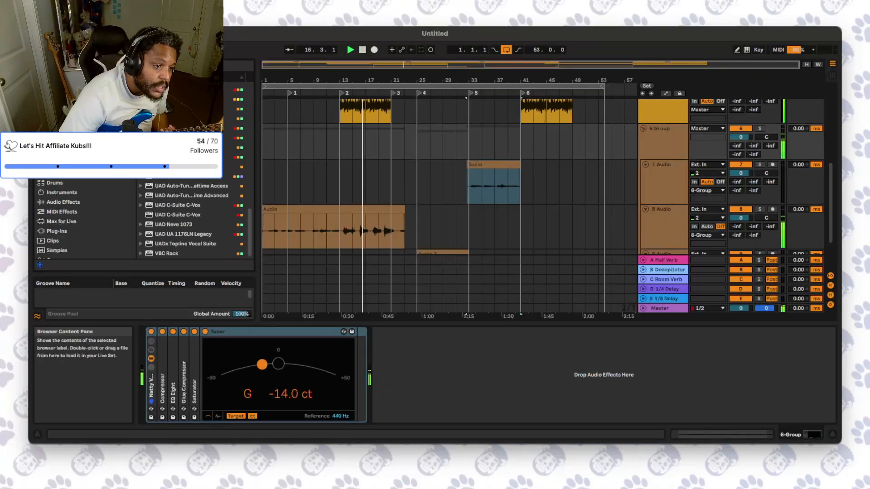
scroll(191, 217, "up", 1)
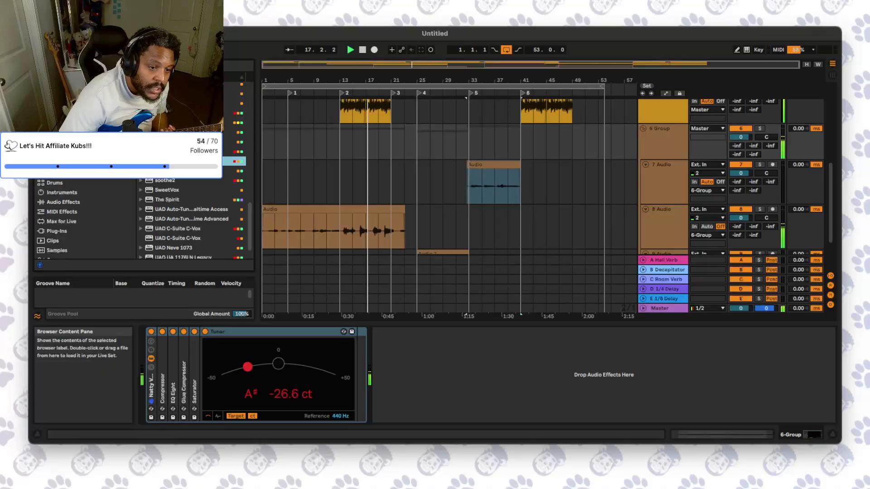
double_click(191, 161)
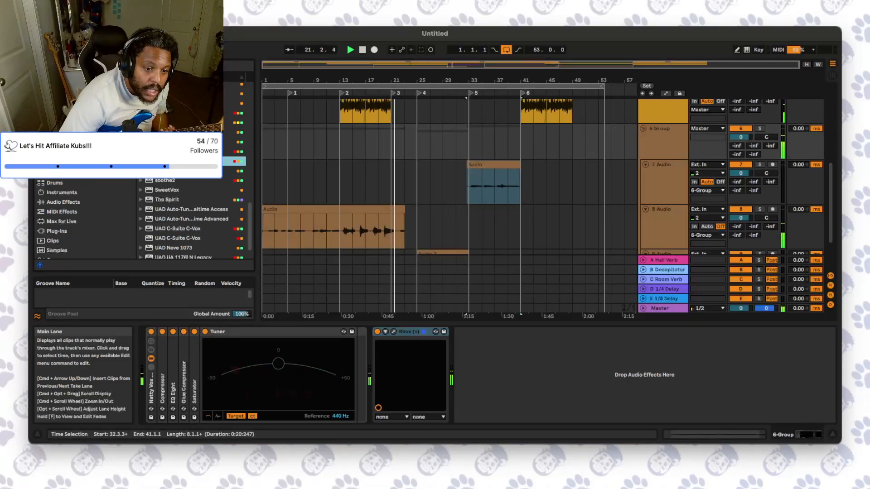
- Extend the end of the first vocal clip on 8 Audio to about 23.4.4
left_click(336, 210)
scroll(336, 210, "down", 3)
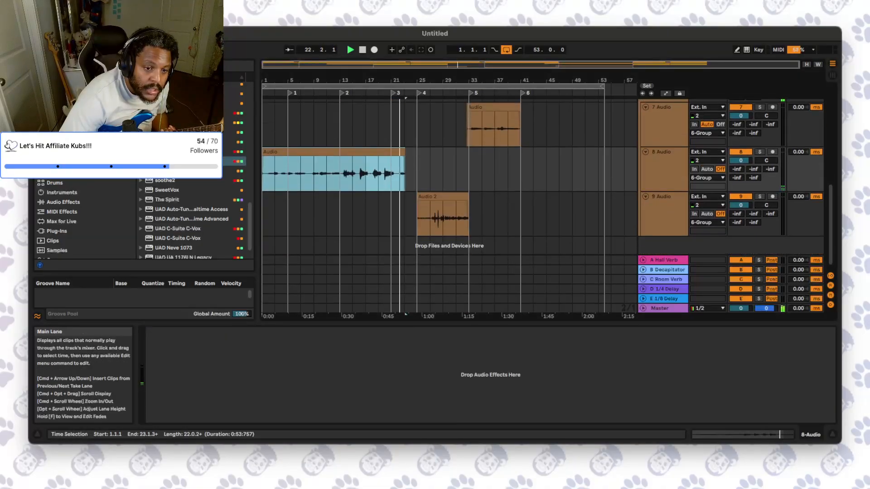
left_click_drag(406, 175, 416, 152)
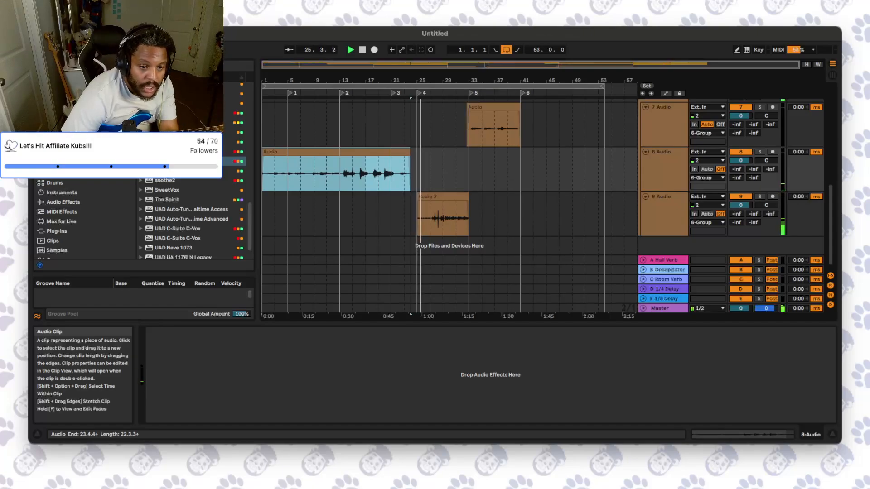
- Align the start edge of the Audio 2 vocal clip on 9 Audio with bar 25
left_click(430, 219)
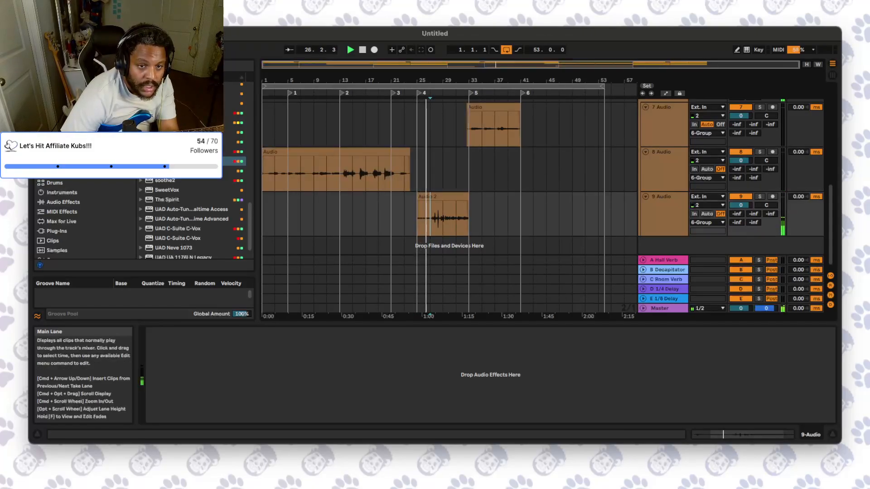
left_click_drag(494, 64, 493, 123)
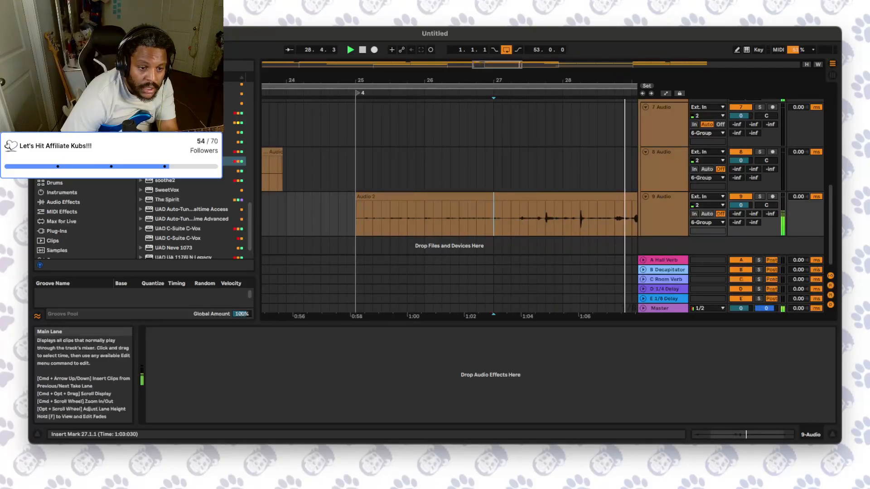
mouse_move(356, 197)
left_mouse_down()
mouse_move(364, 196)
mouse_move(356, 197)
left_mouse_up()
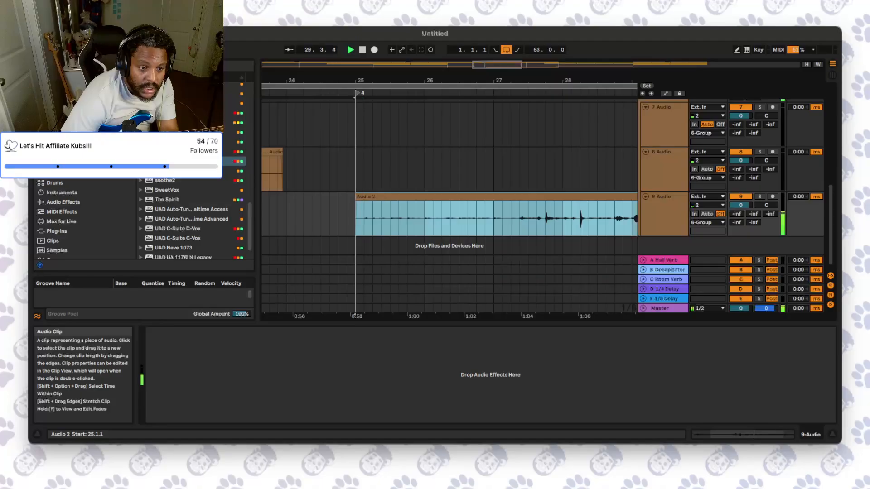
scroll(387, 219, "down", 5)
scroll(387, 218, "right", 3)
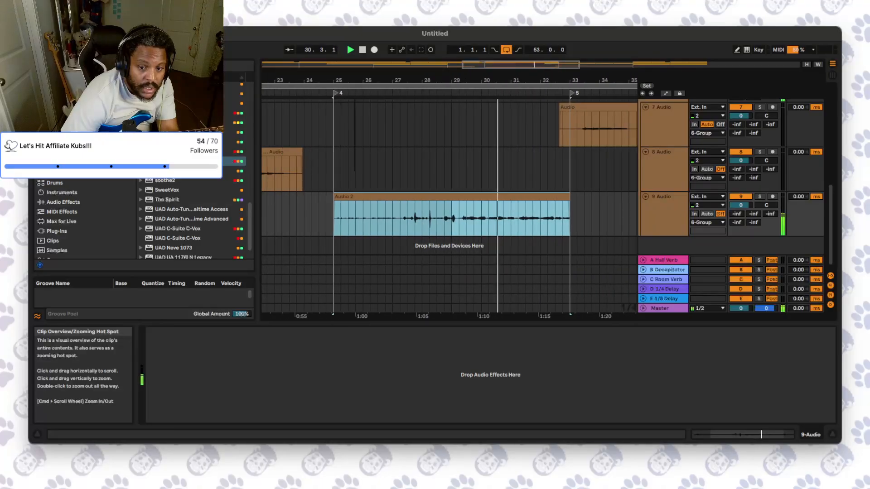
- Delete all five return tracks, from A Hall Verb to E 1/8 Delay
left_click(666, 260)
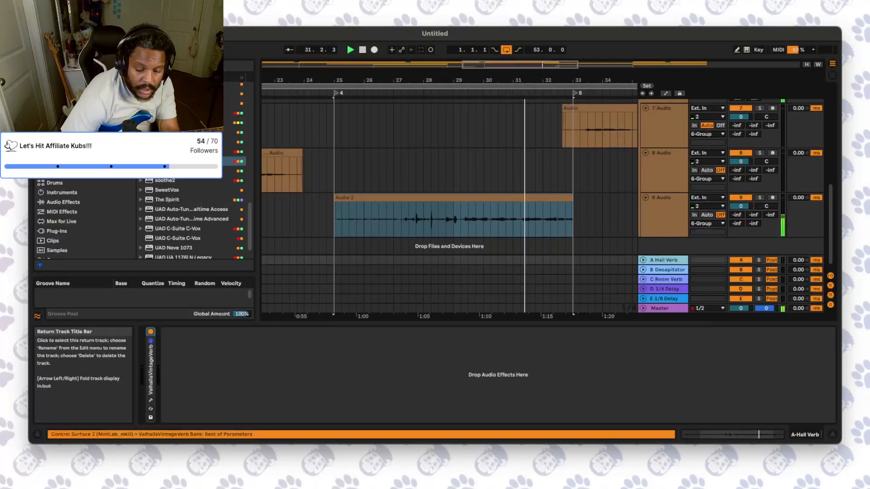
key("Delete")
key("Delete")
key("Delete")
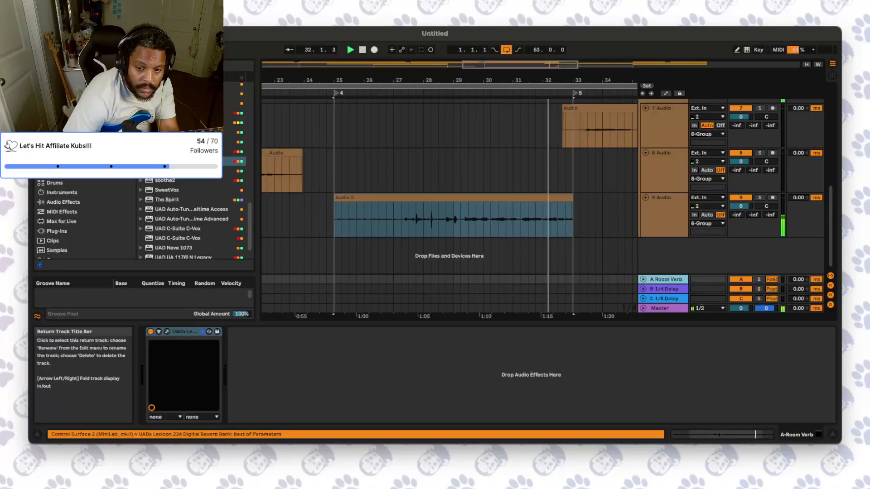
key("Delete")
key("Delete")
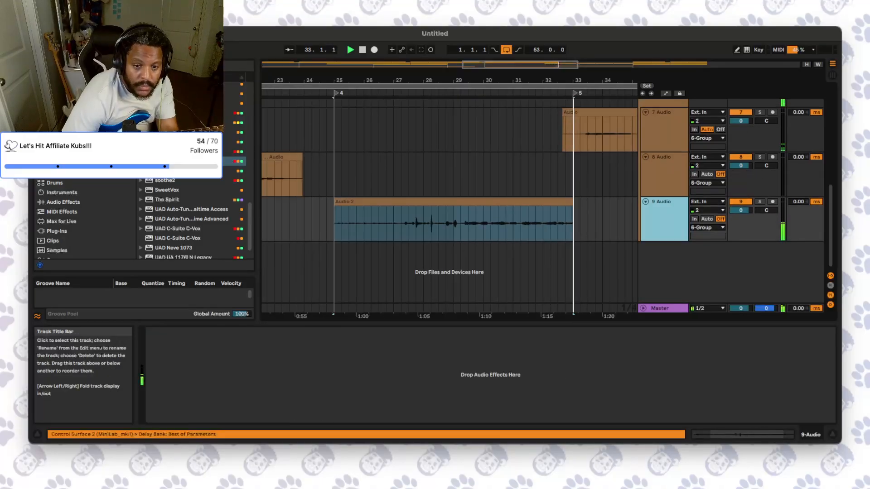
- Cut the lead-in from the 7 Audio vocal clip so that it starts just past bar 33
left_click_drag(580, 175, 558, 175)
key("Delete")
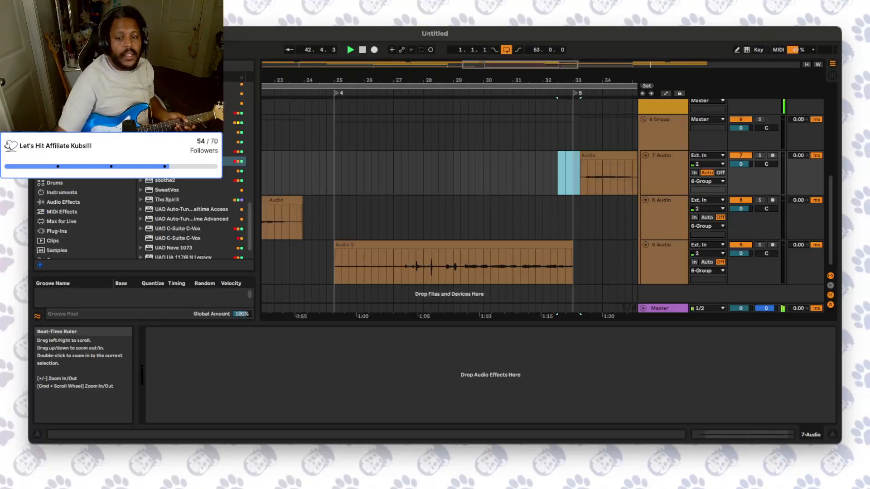
- Copy the 8 Audio vocal from bar 13 to the end of its clip and paste it at bar 41
left_click_drag(506, 65, 506, 31)
left_click_drag(339, 222, 410, 222)
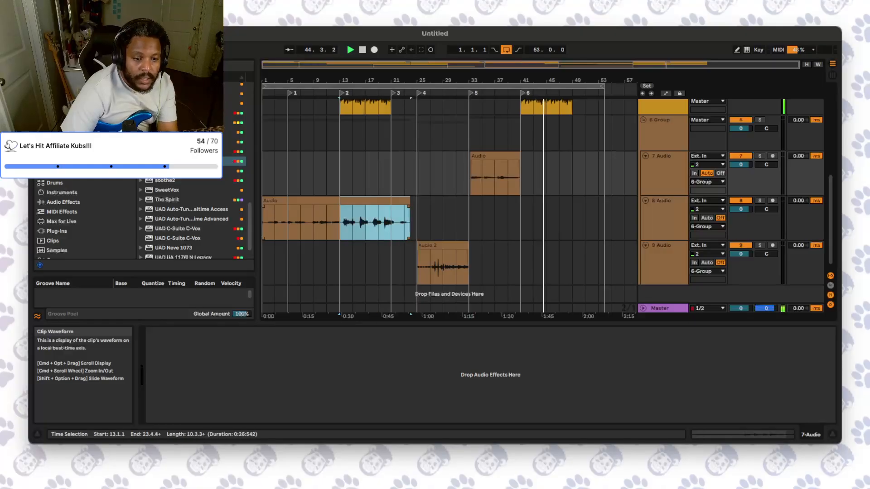
key("super+c")
left_click(521, 222)
key("super+v")
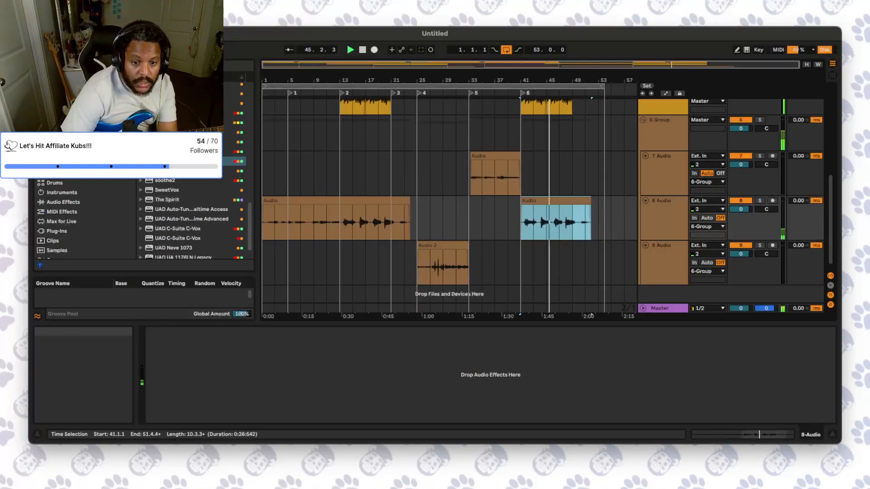
- Copy bars 1 to 5 of the Addictive Drums and 2 Audio tracks to bar 49
scroll(521, 222, "up", 1)
scroll(521, 222, "up", 10)
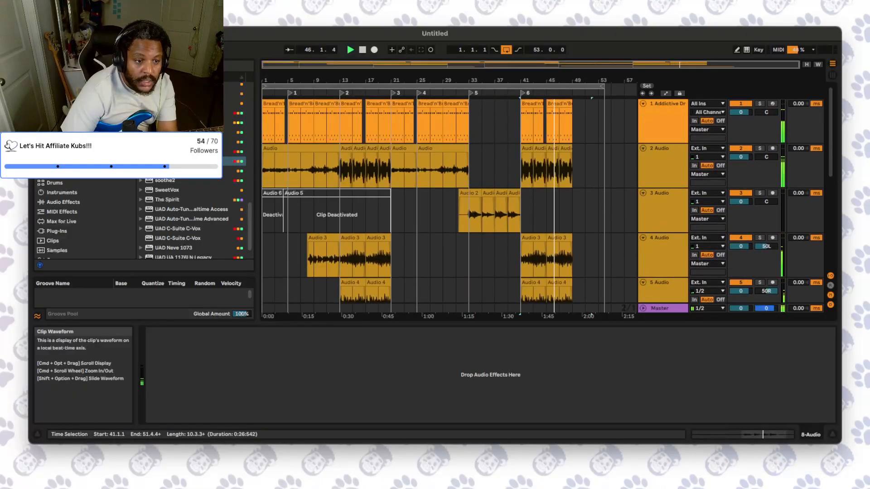
left_click_drag(288, 169, 263, 127)
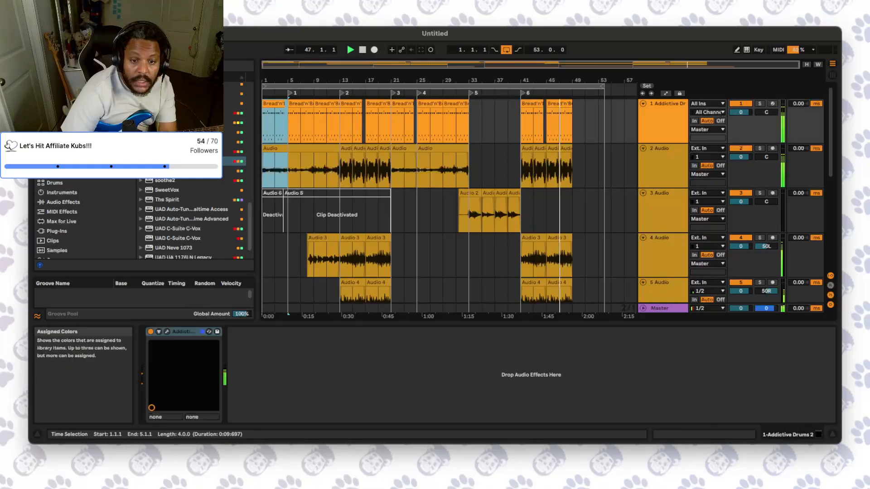
key("super+c")
left_click(573, 123)
key("super+v")
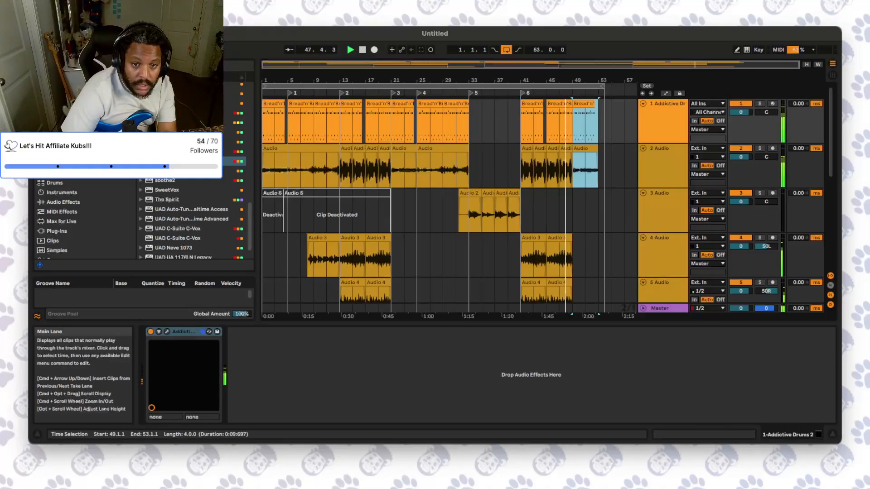
- Add a locator at bar 49 and extend the arrangement loop to end at bar 55
right_click(573, 93)
left_click(588, 108)
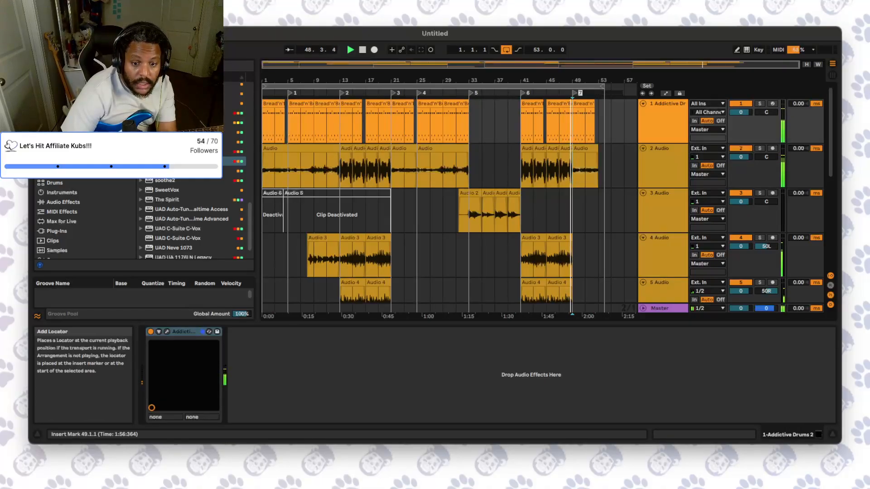
key("Return")
left_click_drag(603, 87, 609, 86)
scroll(585, 120, "down", 3)
scroll(584, 203, "down", 4)
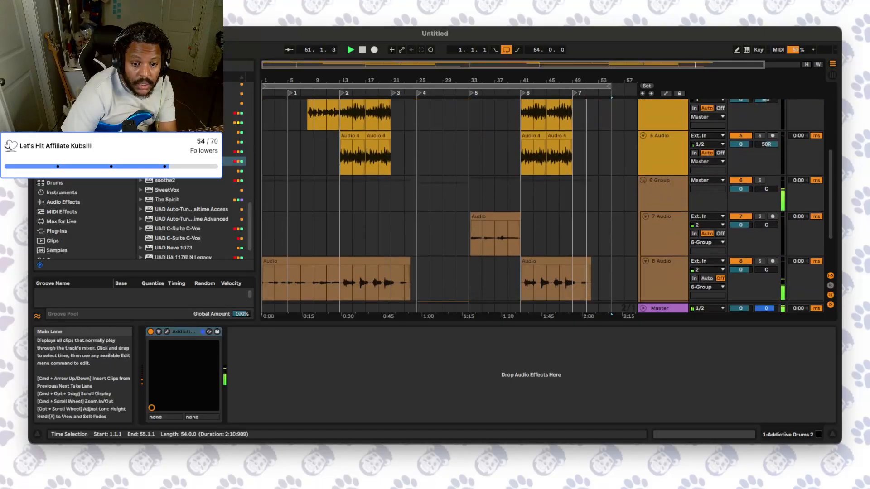
scroll(584, 204, "down", 1)
left_click(353, 272)
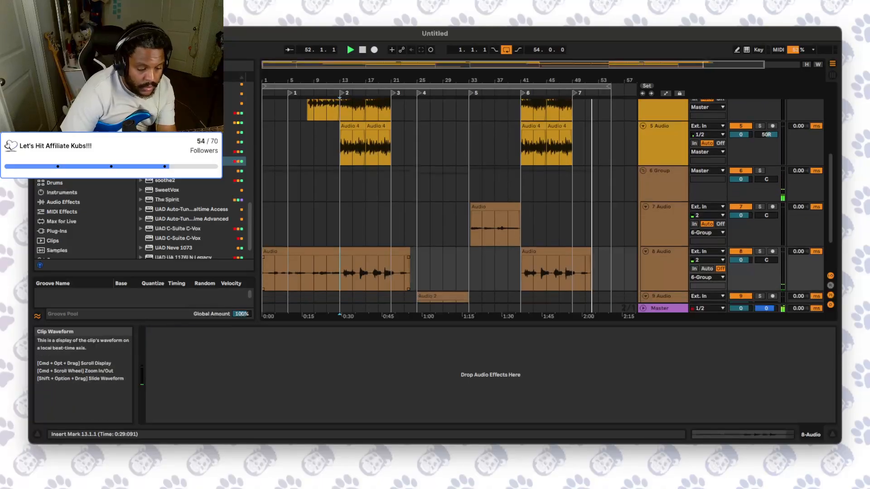
scroll(435, 204, "up", 7)
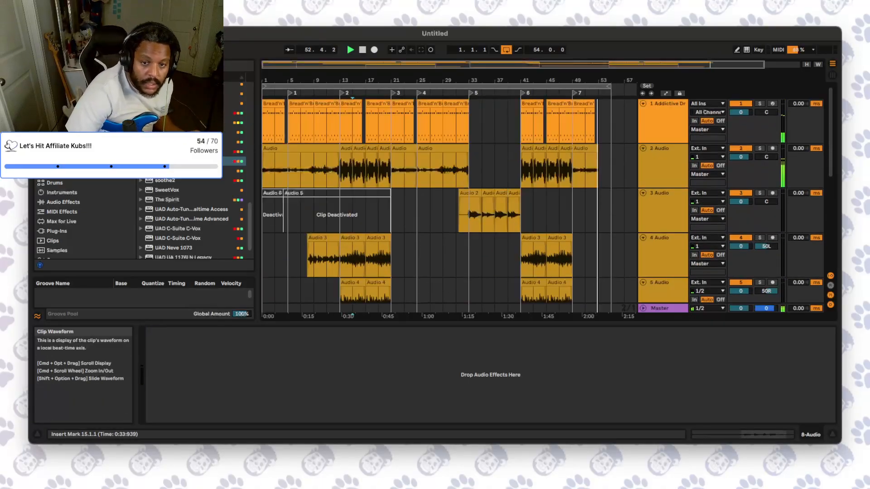
- Add a locator at bar 53 in the arrangement, where the last guitar section ends
left_click(599, 93)
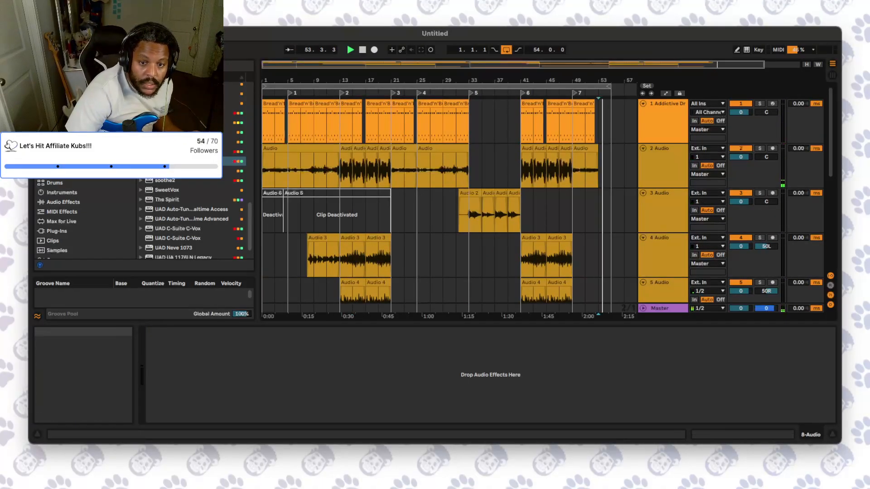
right_click(598, 93)
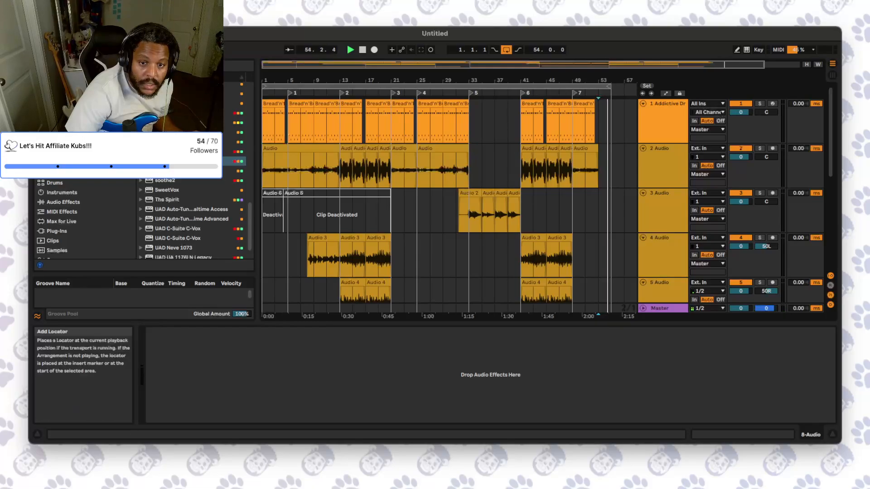
left_click(615, 98)
left_click(599, 114)
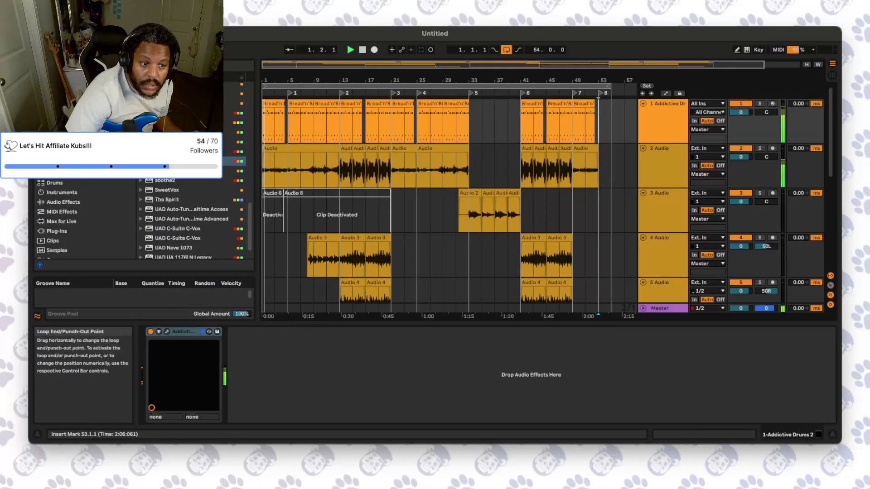
- Trim the start of the first 8 Audio vocal clip to about 1.3.4 and give the following clip a short fade-out
scroll(499, 204, "down", 3)
scroll(453, 204, "down", 3)
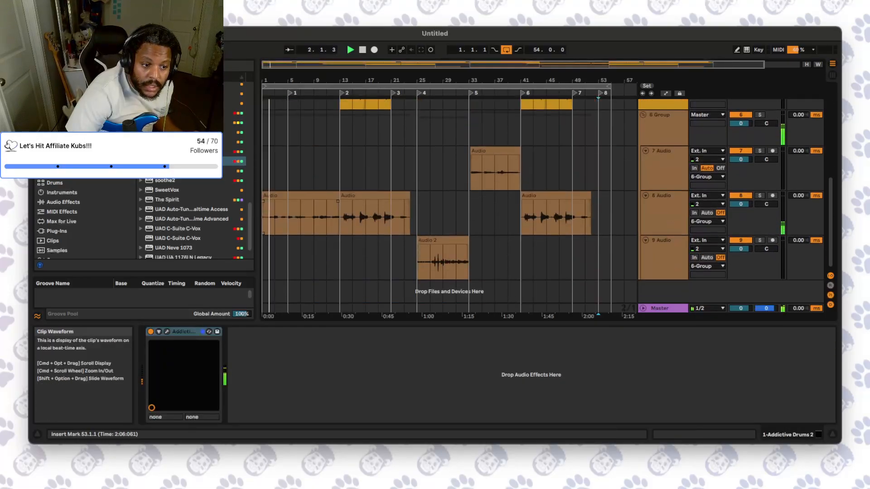
left_click(278, 195)
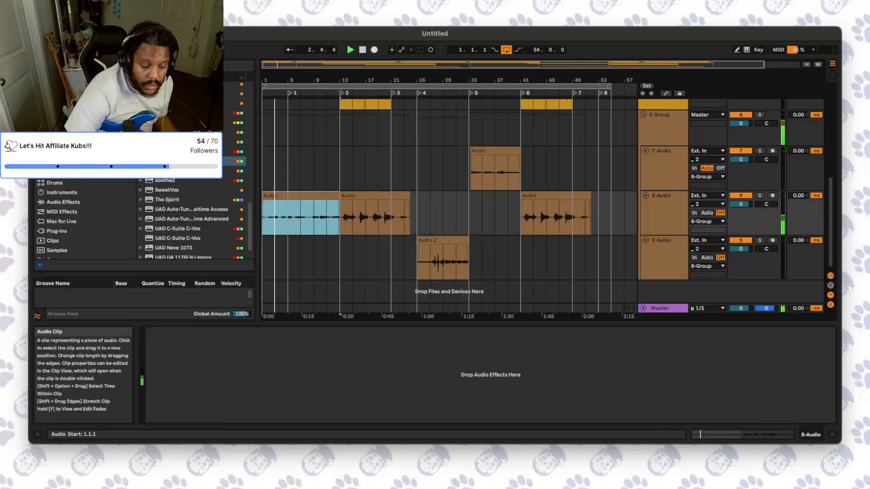
left_click_drag(263, 196, 267, 196)
scroll(399, 217, "up", 2)
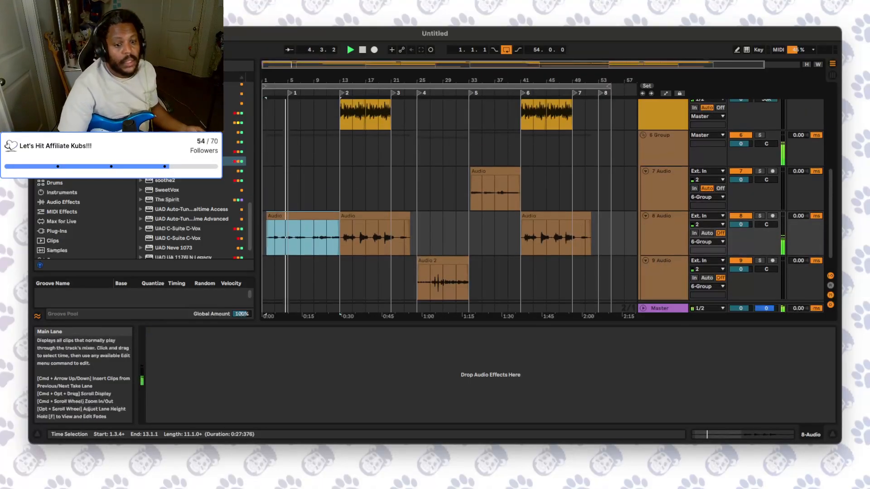
left_click_drag(409, 222, 408, 222)
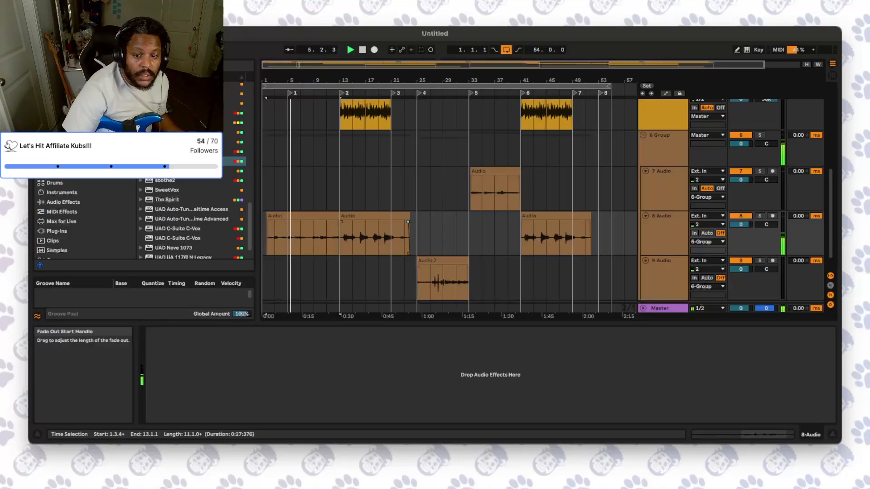
- Add the MetaTune plug-in after RVox in the 6 Group device chain
double_click(662, 140)
left_click(662, 140)
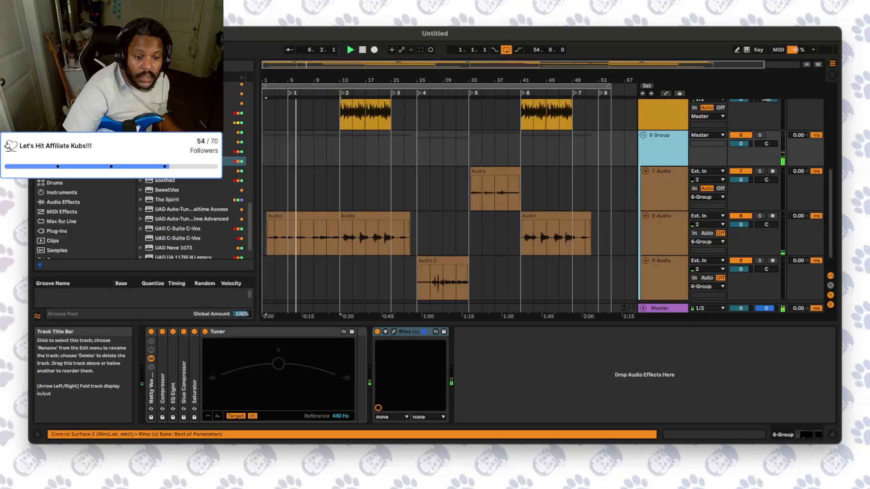
left_click(195, 161)
scroll(195, 172, "up", 1)
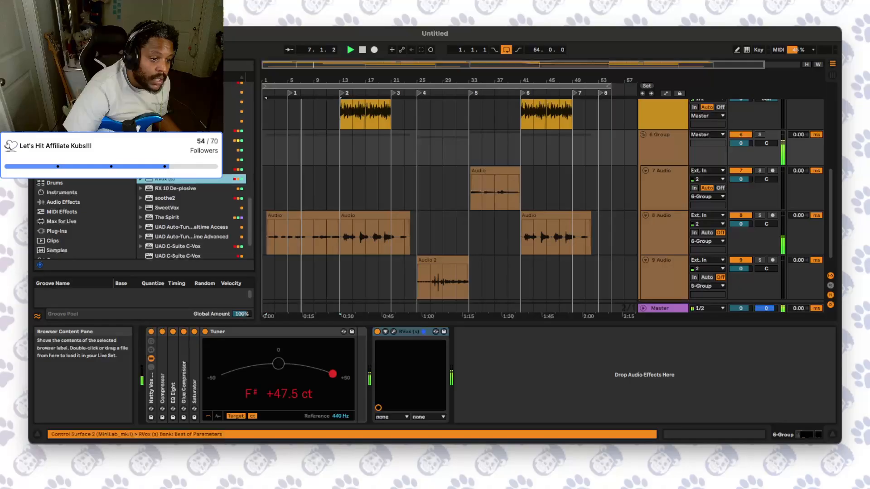
scroll(194, 173, "down", 3)
scroll(190, 217, "up", 8)
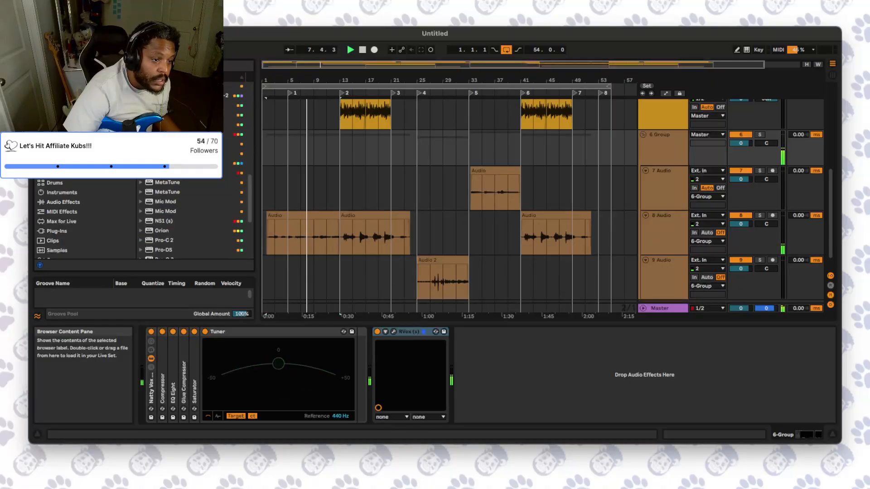
left_click(181, 205)
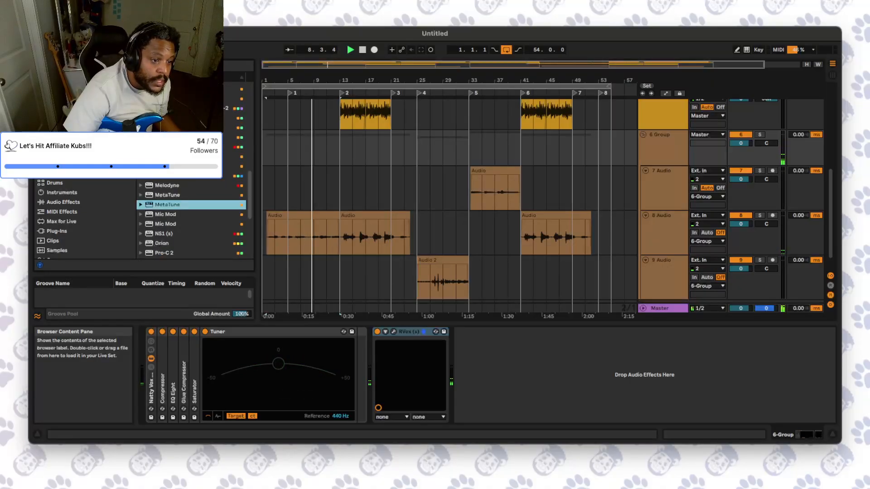
left_click_drag(182, 195, 512, 376)
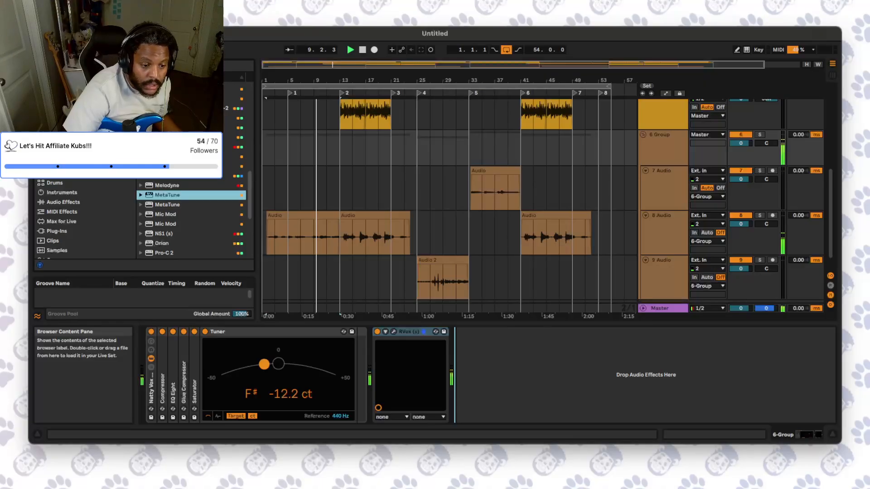
left_click_drag(512, 376, 512, 376)
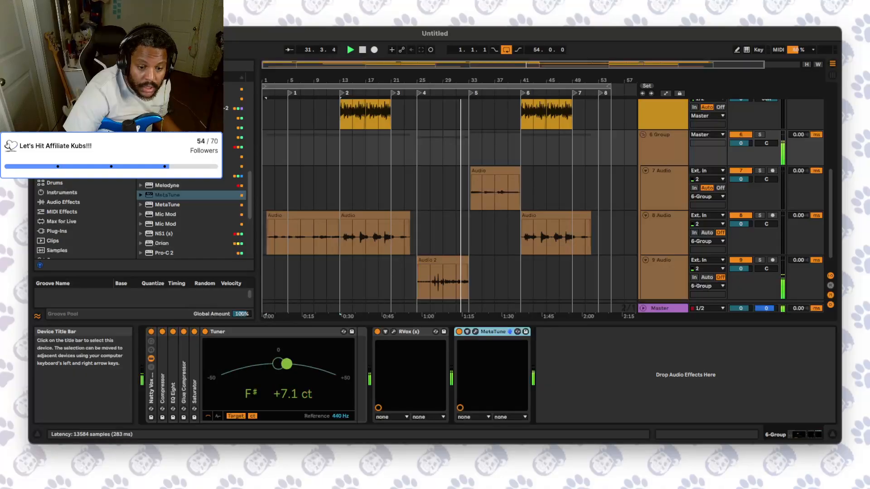
- Move MetaTune from 6 Group to the 9 Audio track and copy it to the 7 Audio and 8 Audio tracks
left_click(664, 261)
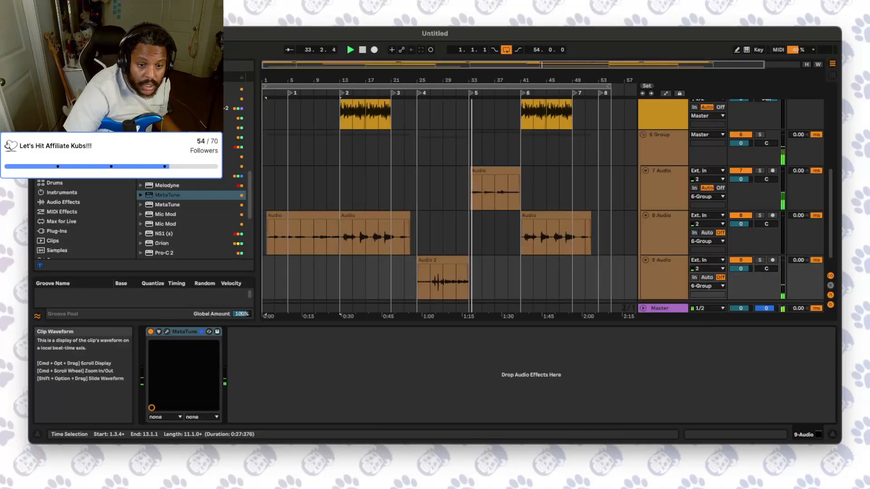
left_click(339, 233)
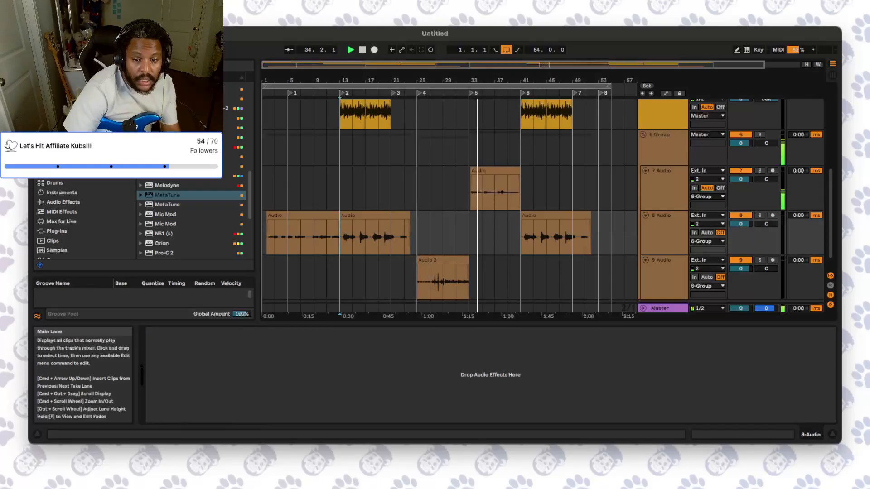
left_click(664, 260)
left_click(184, 332)
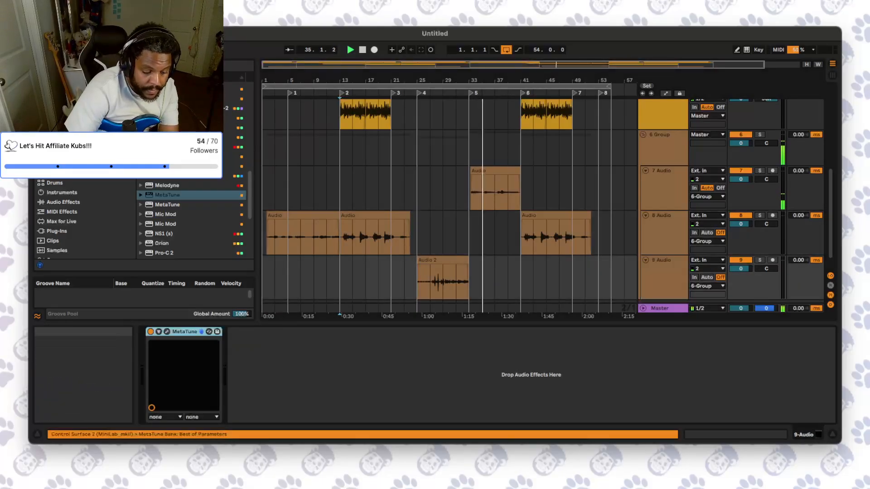
left_click(663, 177, "super")
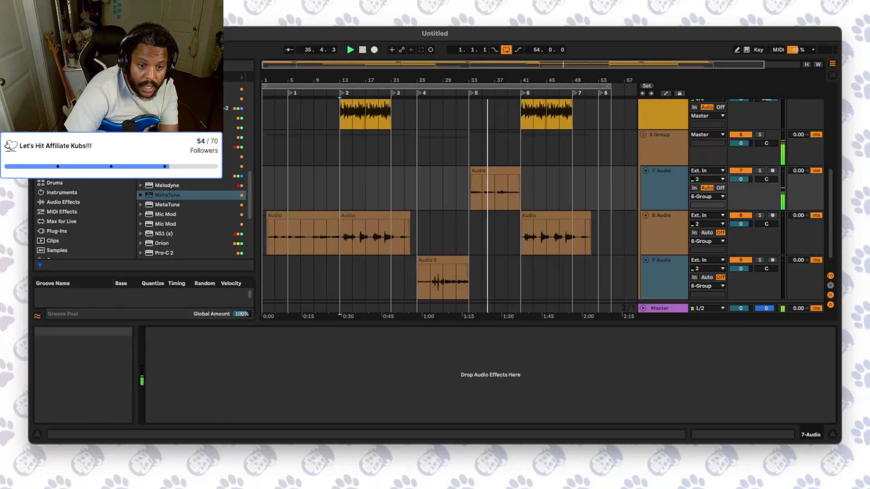
key("super+v")
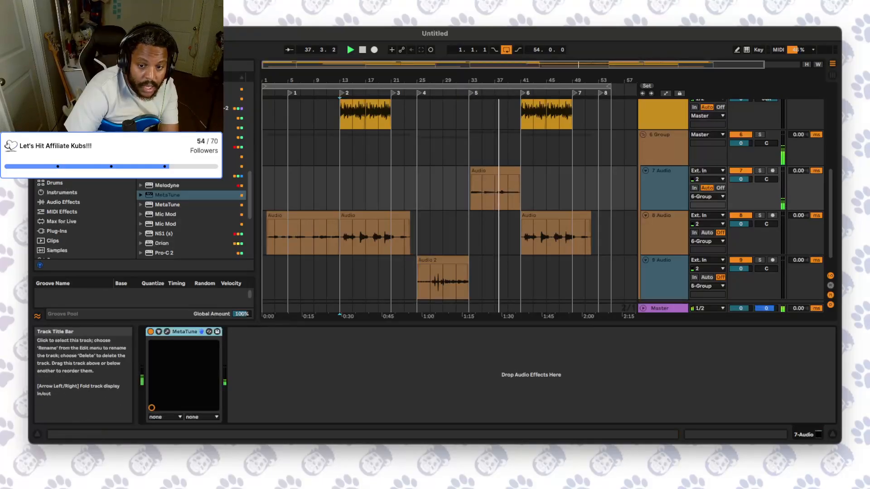
left_click(663, 222)
key("super+v")
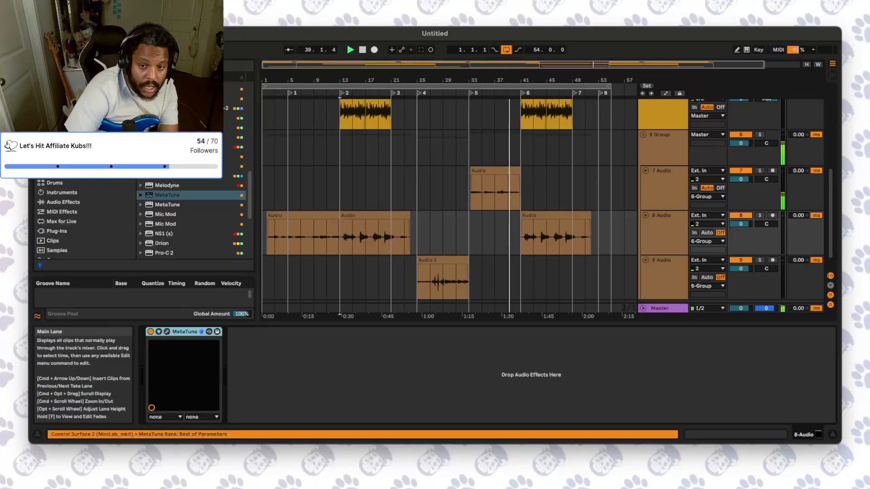
- Check the 6 Group device chain and replay the arrangement from bar 1
left_click(663, 144)
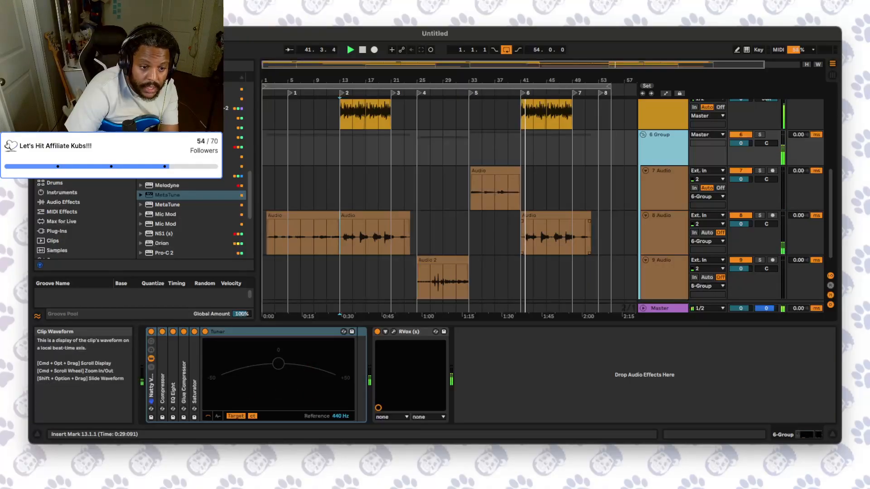
left_click(336, 238)
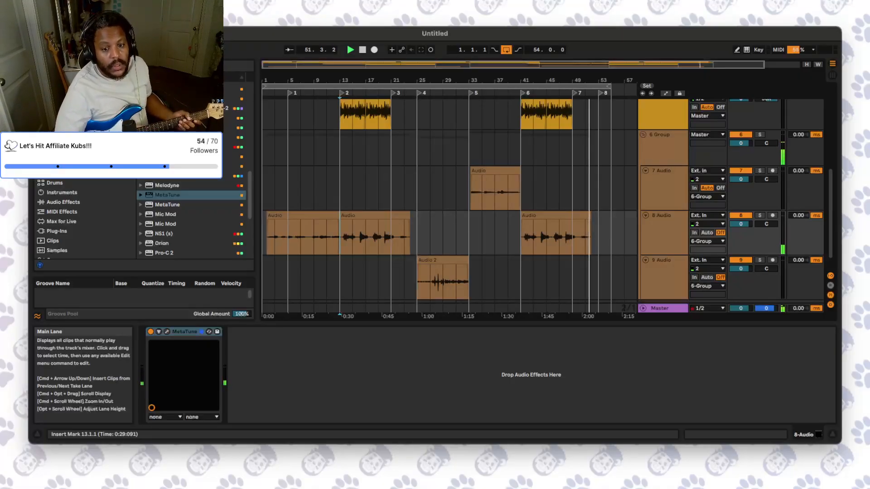
scroll(448, 204, "up", 4)
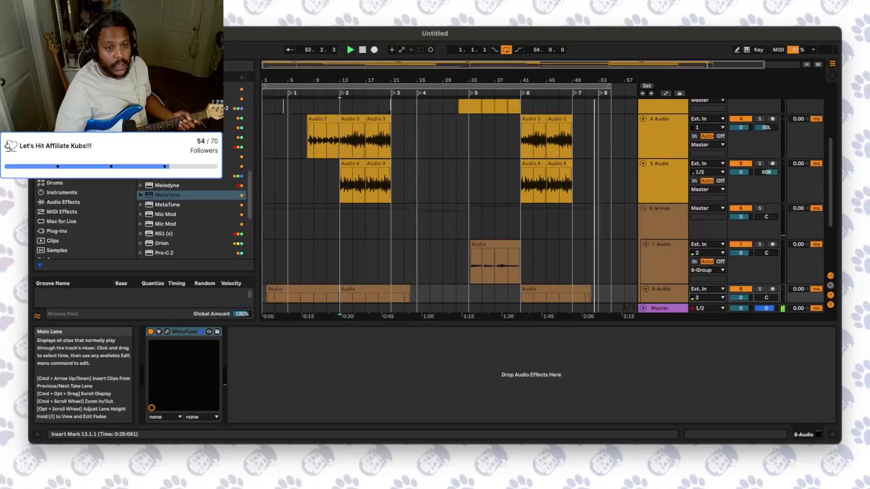
double_click(362, 50)
left_click(350, 49)
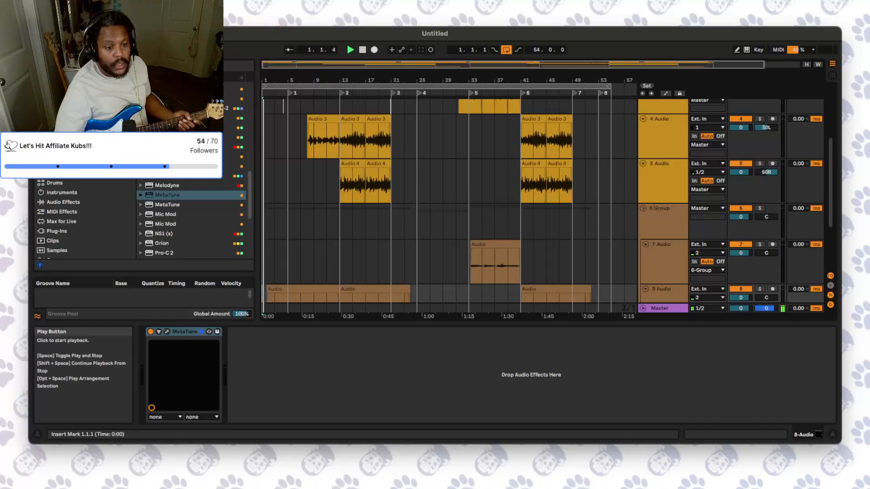
- Add UAD Auto-Tune Realtime Advanced after RVox in the 6 Group device chain
scroll(448, 204, "down", 5)
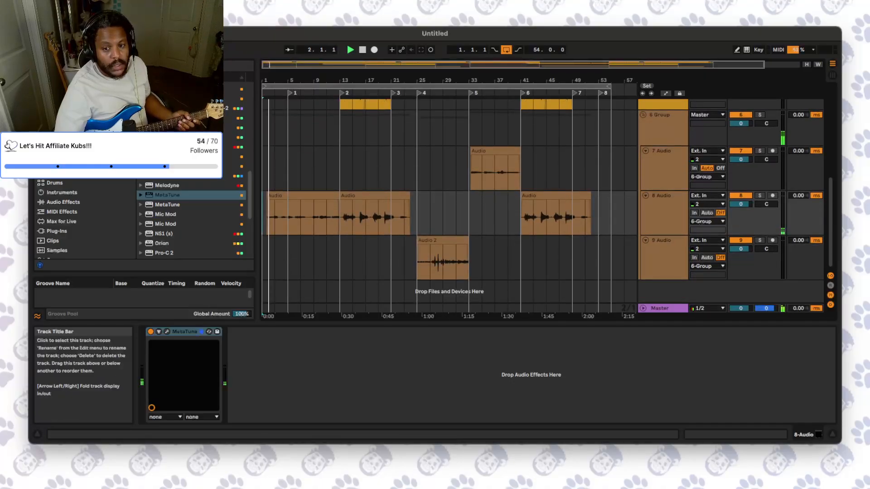
double_click(661, 123)
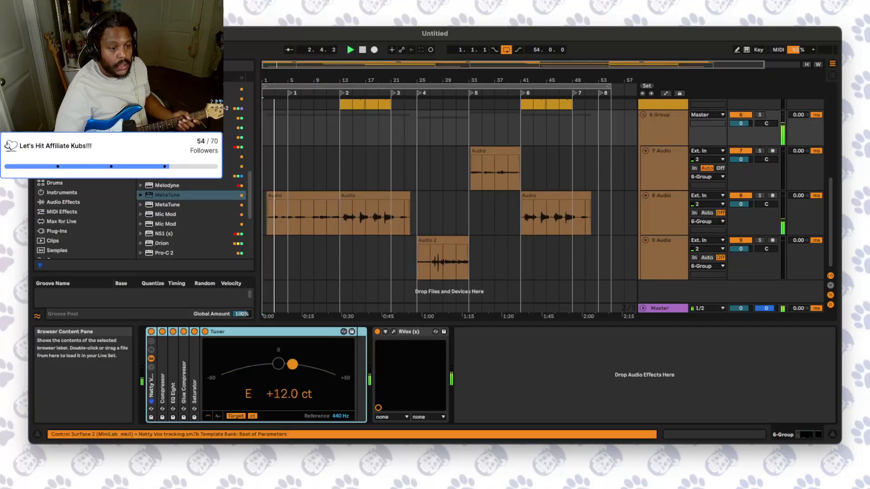
scroll(190, 217, "down", 5)
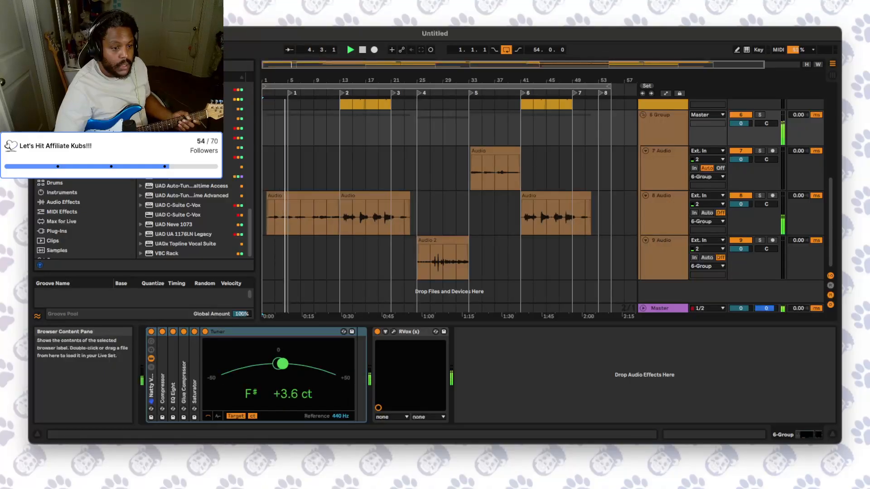
left_click(191, 196)
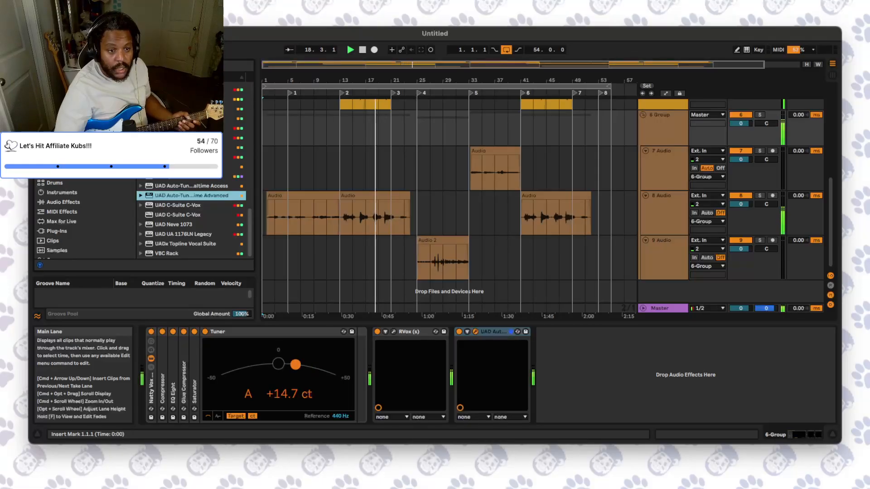
- Delete the MetaTune device from the 8 Audio and 9 Audio tracks
left_click(664, 209)
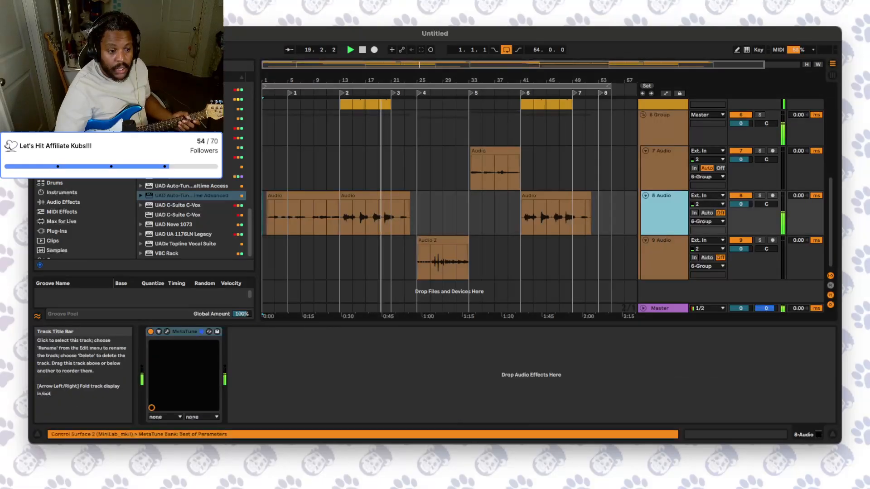
left_click(181, 331)
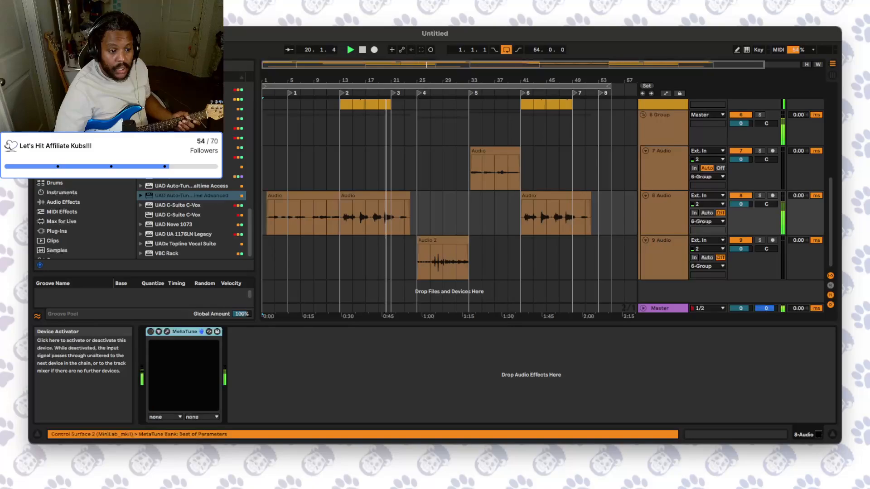
key("Delete")
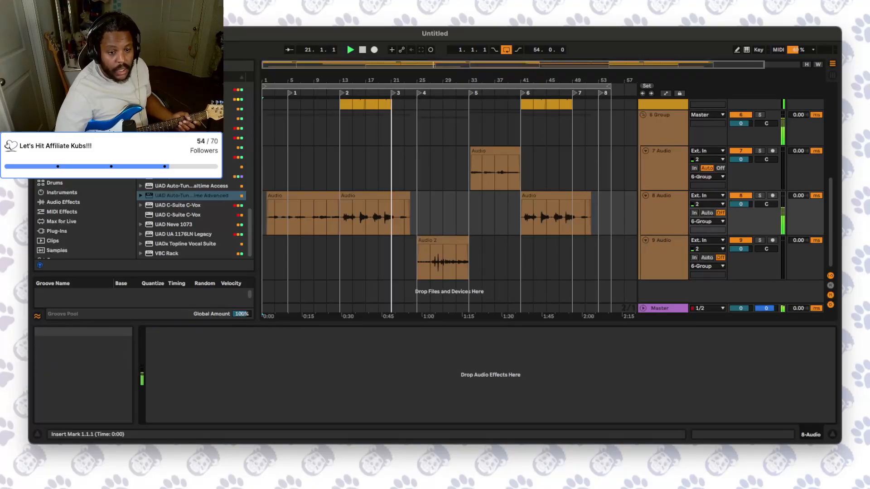
left_click(664, 254)
left_click(183, 331)
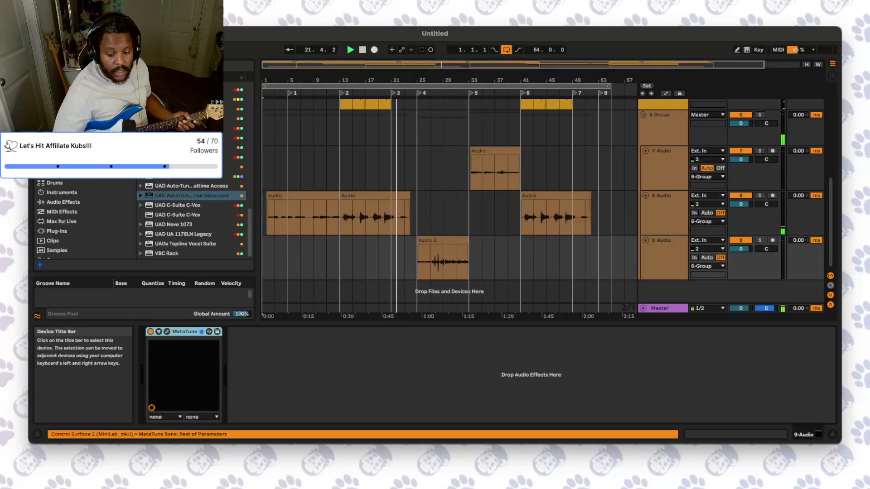
key("Delete")
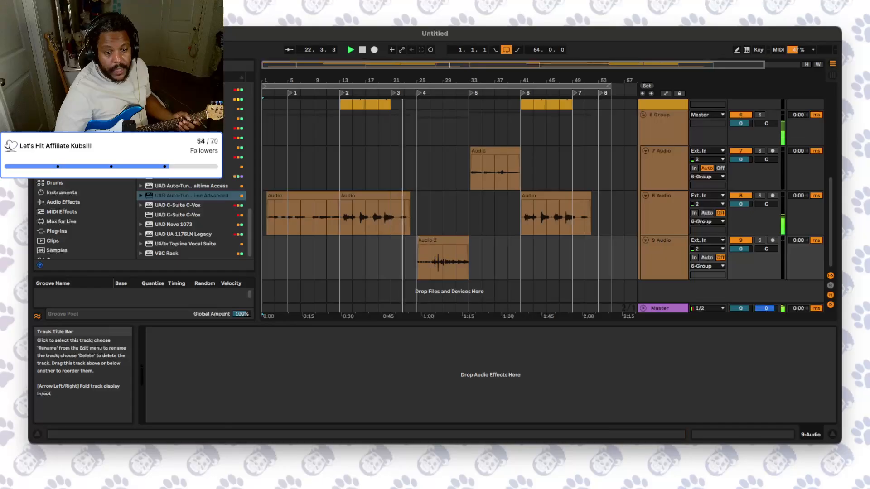
- Move the UAD Auto-Tune device ahead of RVox in the 6 Group chain
left_click(664, 129)
left_click(493, 332)
left_click_drag(493, 332, 399, 332)
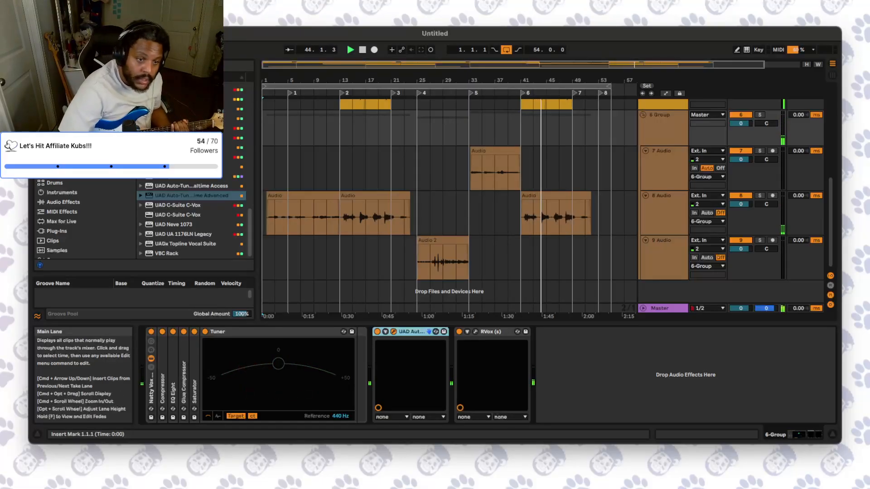
scroll(453, 204, "up", 6)
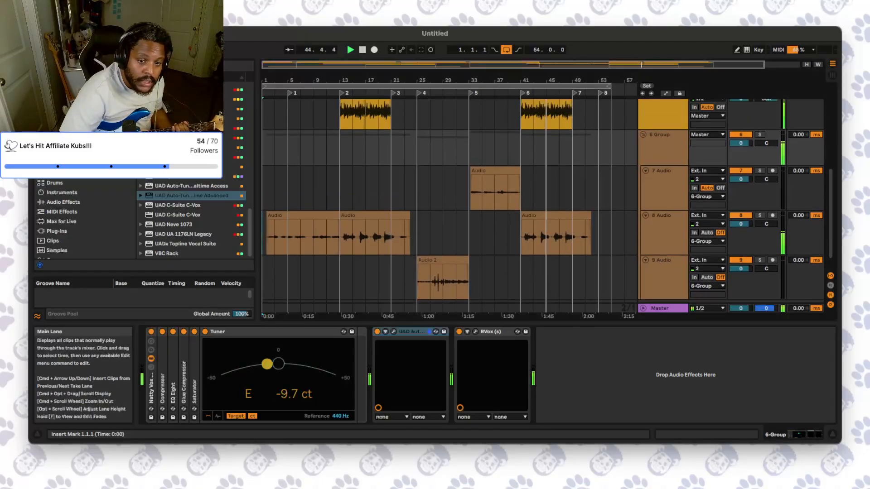
scroll(453, 204, "up", 3)
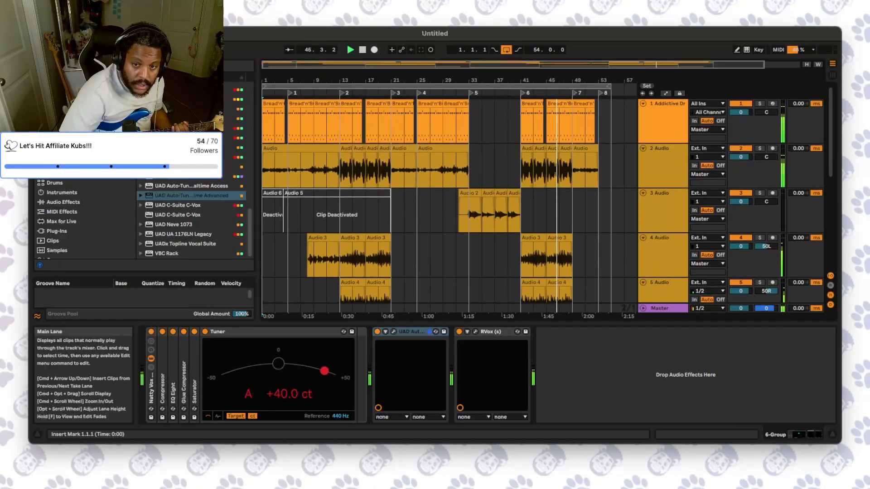
- Add a short fade-out at the end of the last clip on the 8 Audio track
scroll(661, 204, "down", 7)
scroll(661, 204, "up", 1)
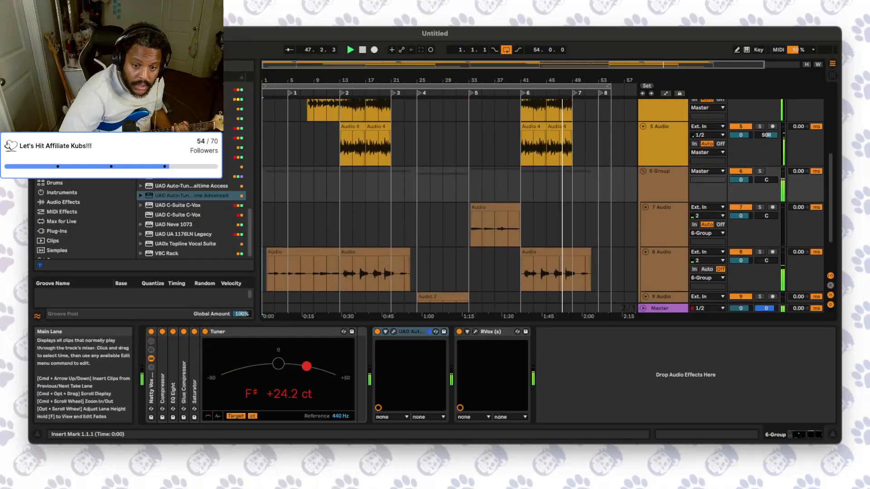
left_click_drag(590, 258, 588, 257)
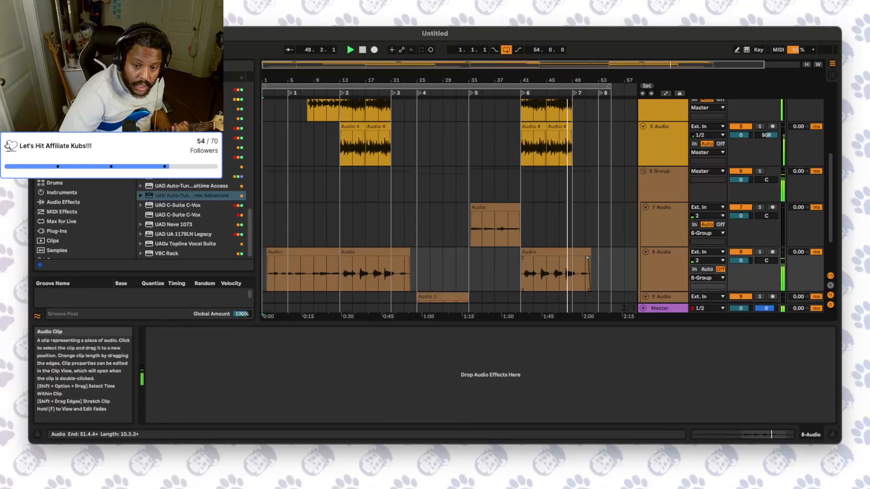
scroll(662, 203, "down", 2)
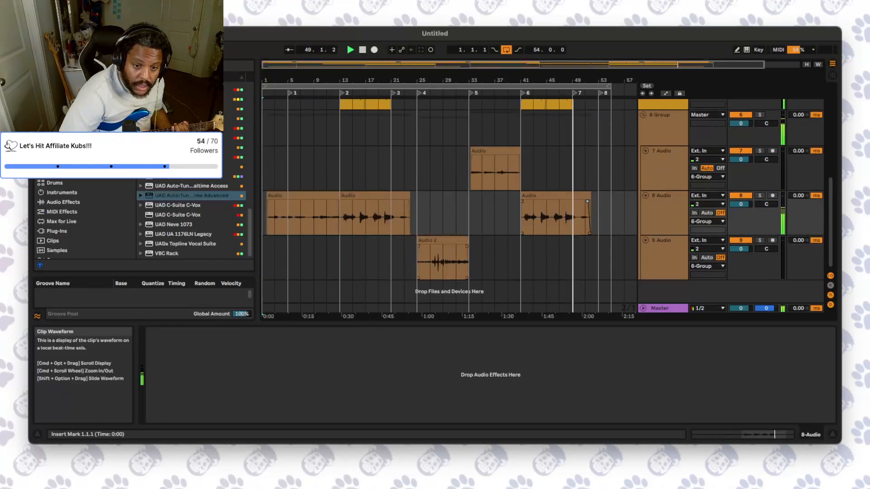
- Delete the deactivated clips from bars 1 to 23 of 3 Audio and add a short fade-in to that track's Audio 2 clip
scroll(453, 204, "up", 6)
scroll(385, 272, "up", 3)
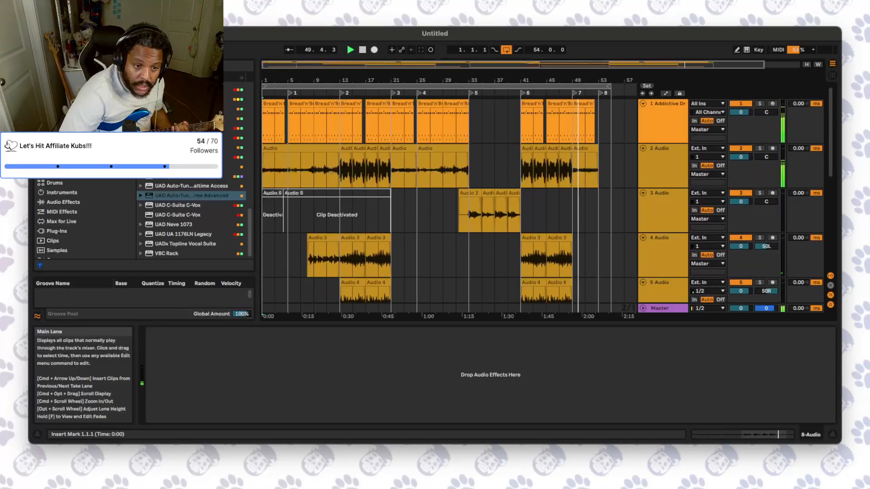
left_click(393, 214)
left_click_drag(403, 215, 263, 215)
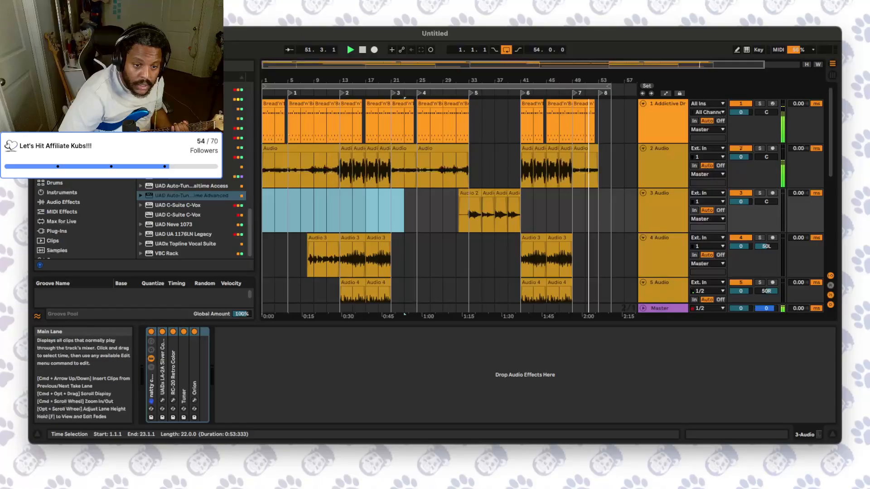
left_click_drag(459, 198, 467, 199)
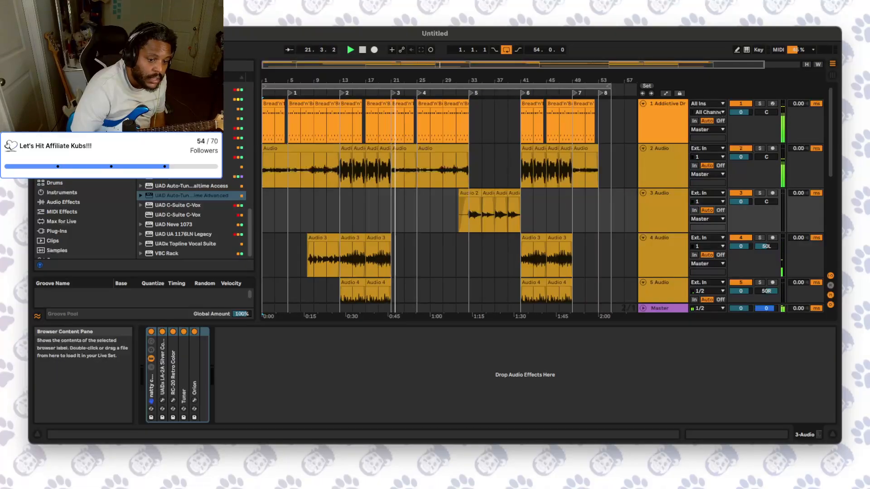
- Review the guitar and vocal tracks while the arrangement plays
scroll(435, 204, "down", 2)
scroll(435, 204, "down", 2)
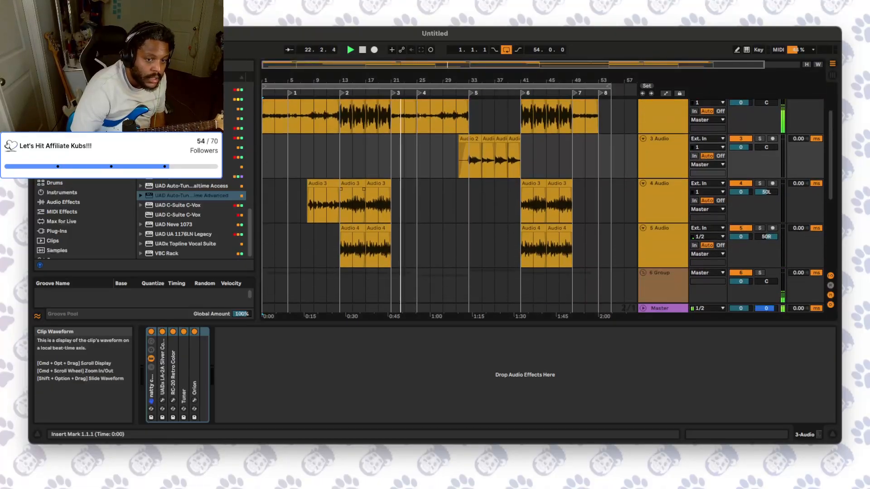
scroll(435, 204, "down", 6)
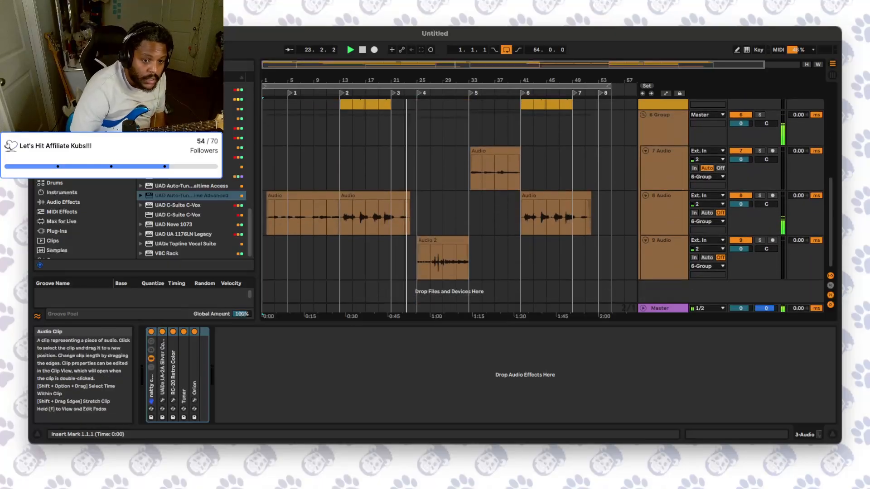
scroll(435, 204, "up", 6)
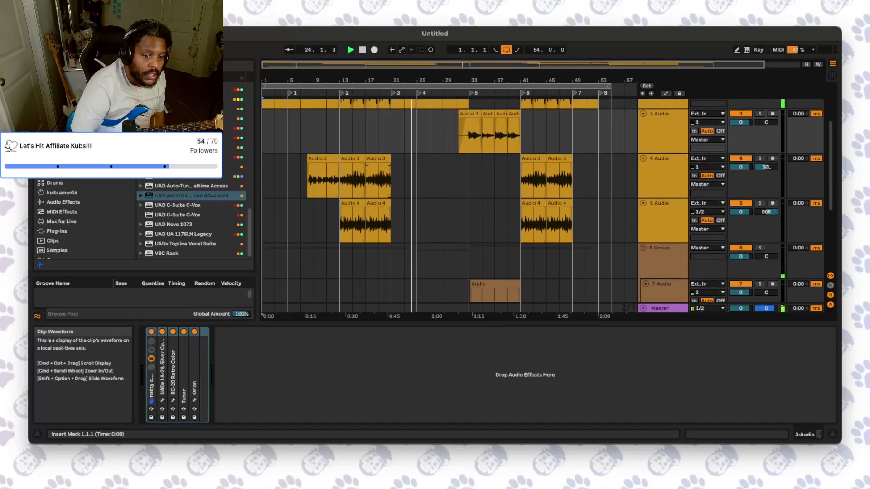
scroll(435, 204, "up", 3)
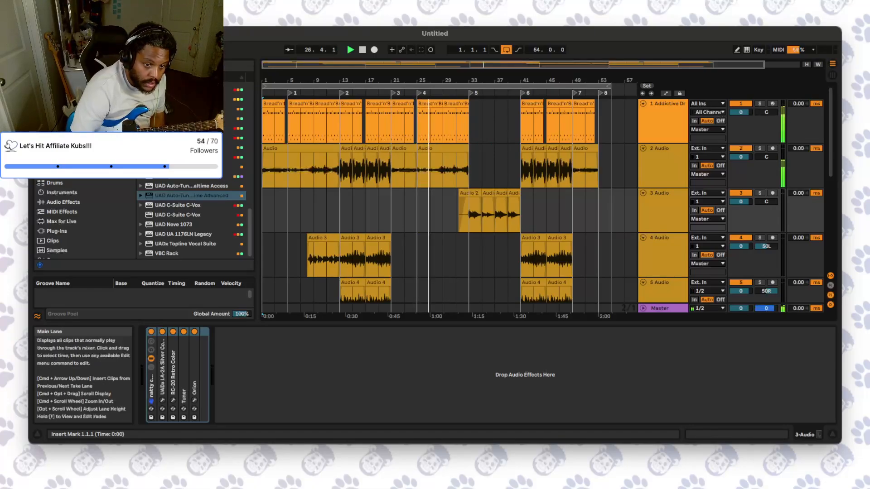
scroll(543, 204, "down", 4)
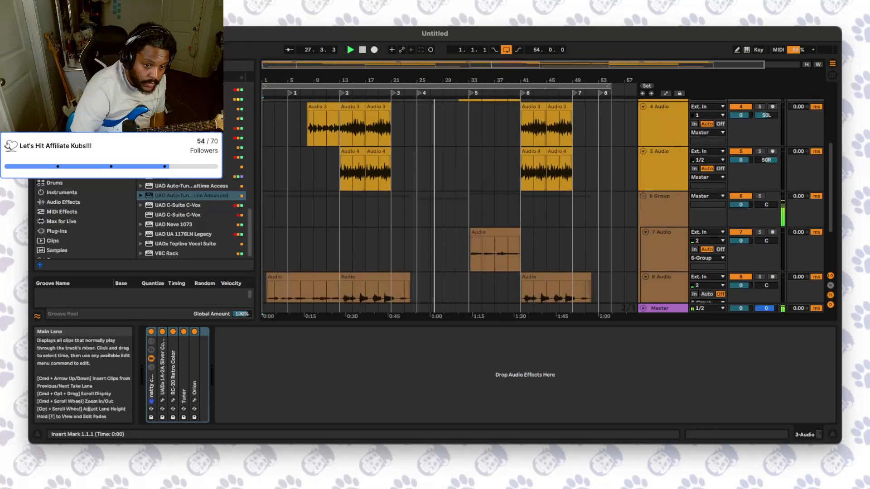
scroll(543, 204, "down", 4)
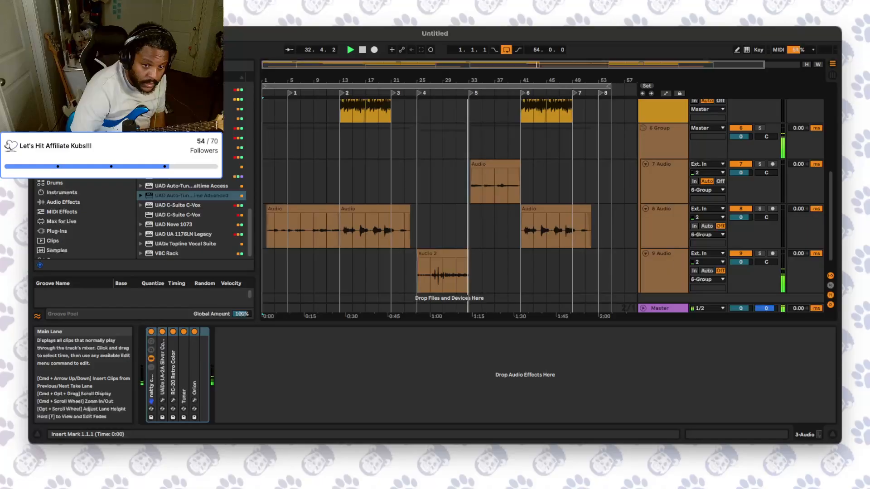
- Extend the 7 Audio clip's start slightly earlier and the 9 Audio clip's end to about bar 34 with a short fade-out
left_click_drag(471, 164, 469, 164)
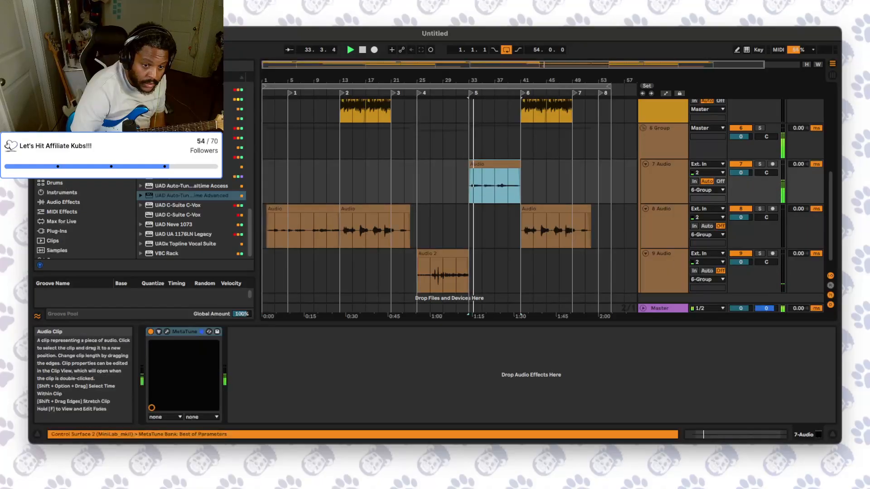
left_click_drag(468, 254, 476, 254)
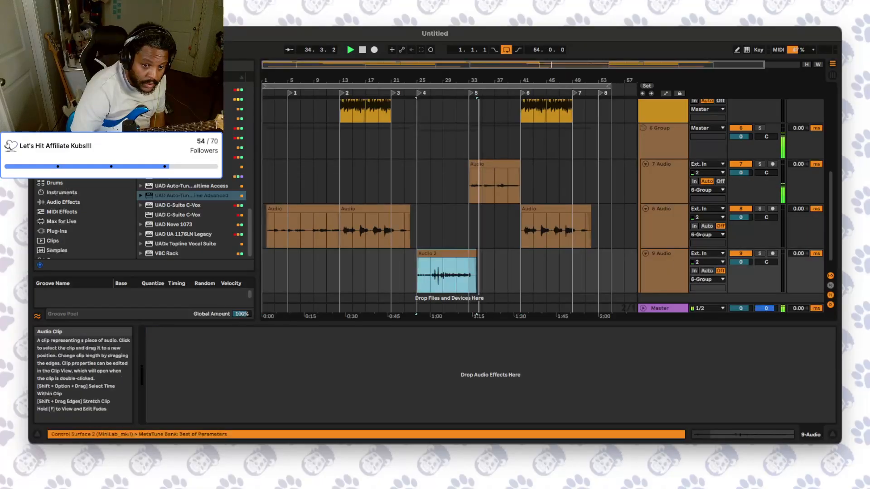
left_click(470, 275)
left_click(351, 50)
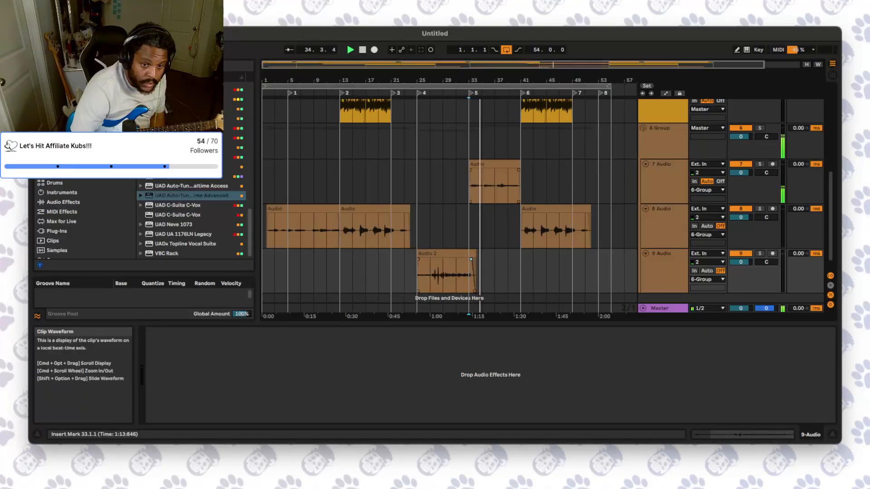
- Listen through the remaining sections while checking all tracks, and stop playback and return to bar 1
left_click(482, 187)
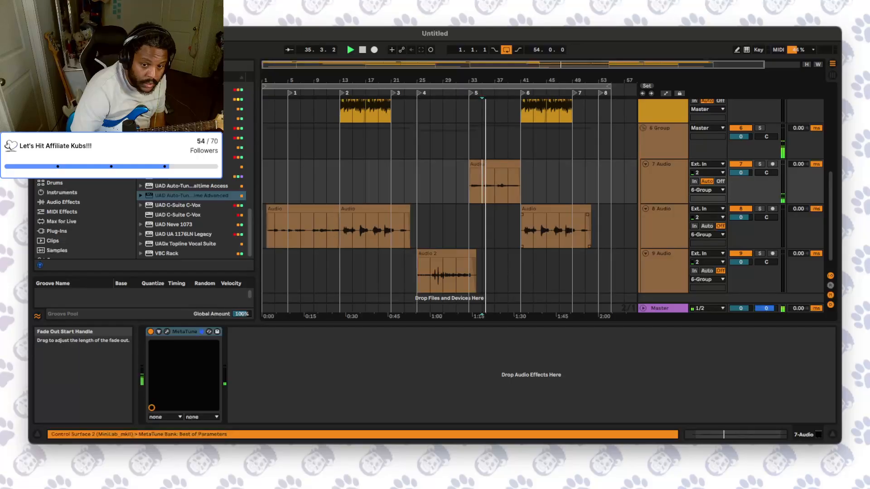
key("Down")
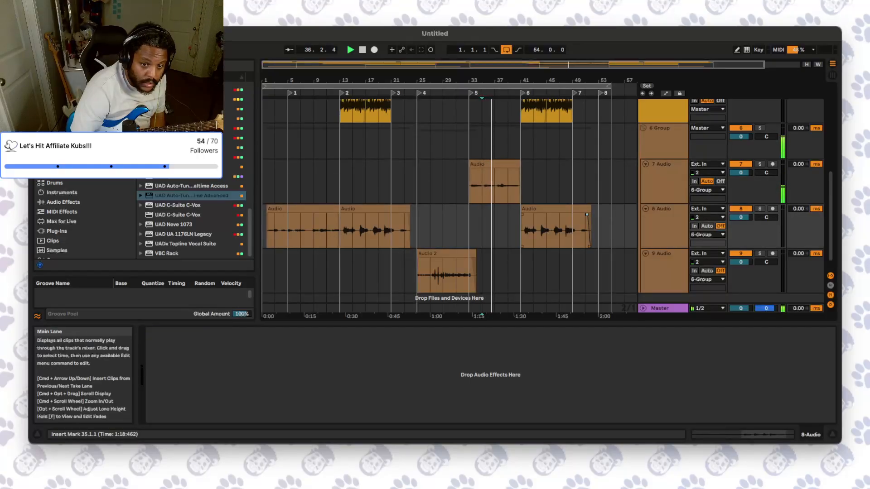
scroll(587, 216, "up", 1)
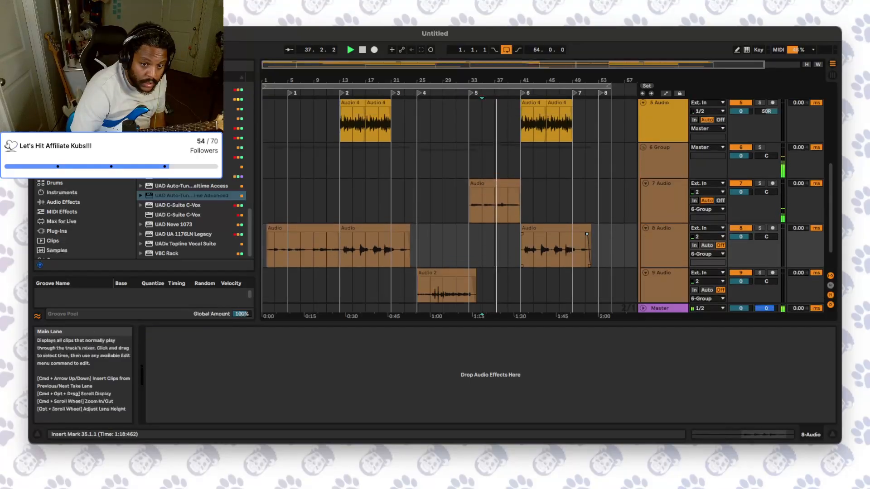
scroll(449, 207, "up", 8)
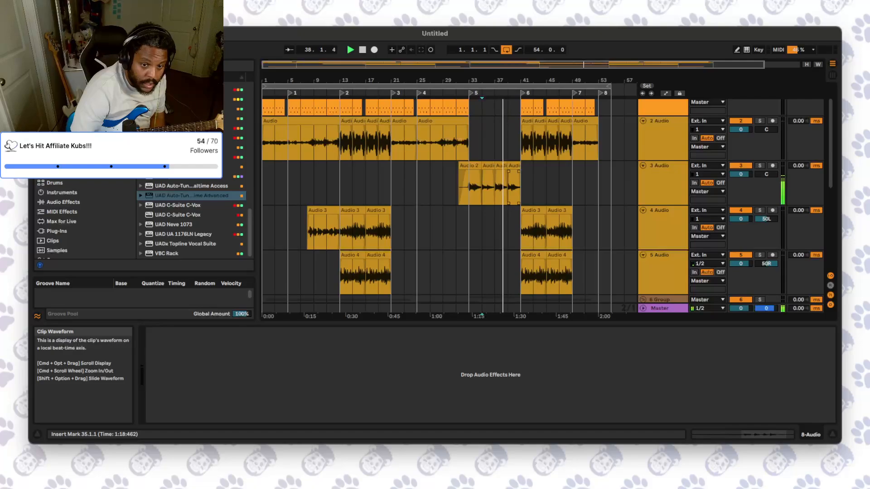
scroll(448, 206, "down", 5)
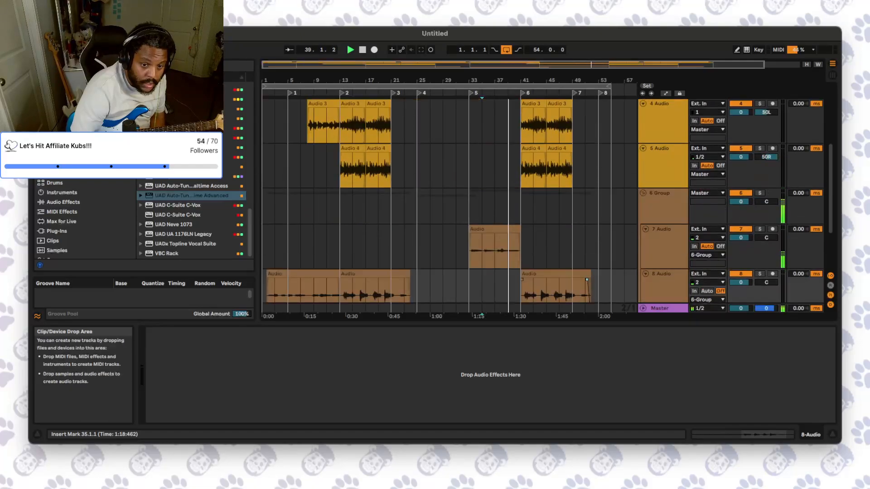
scroll(448, 206, "up", 6)
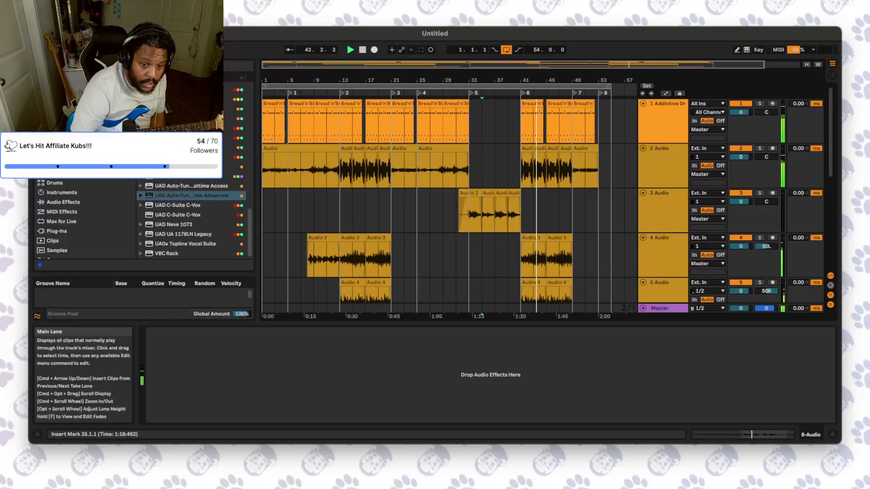
scroll(430, 203, "down", 5)
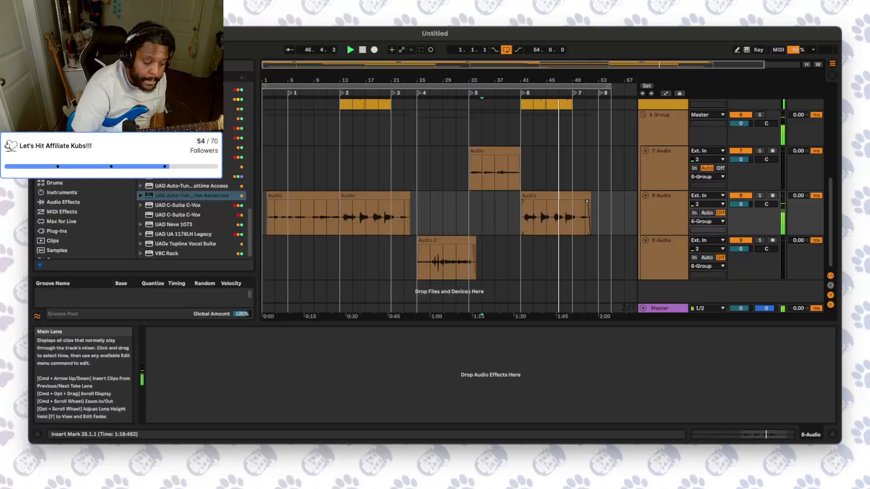
scroll(449, 206, "up", 1)
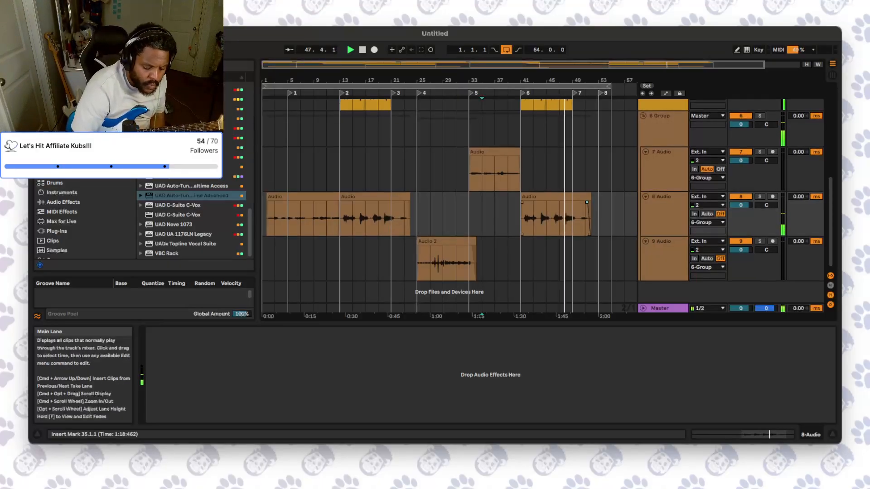
scroll(450, 204, "up", 10)
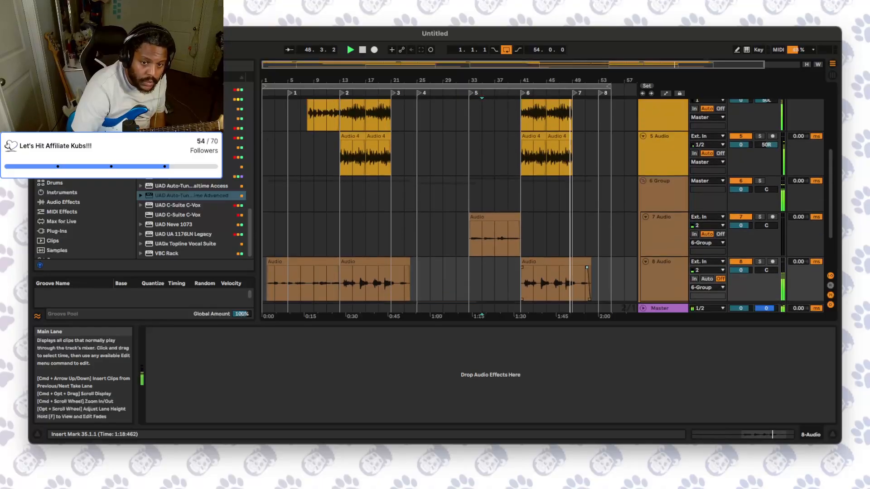
scroll(429, 206, "up", 2)
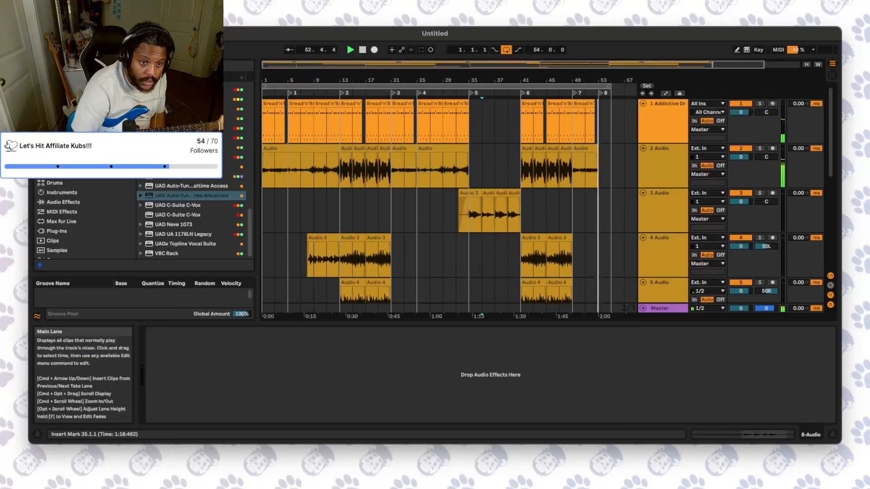
double_click(363, 50)
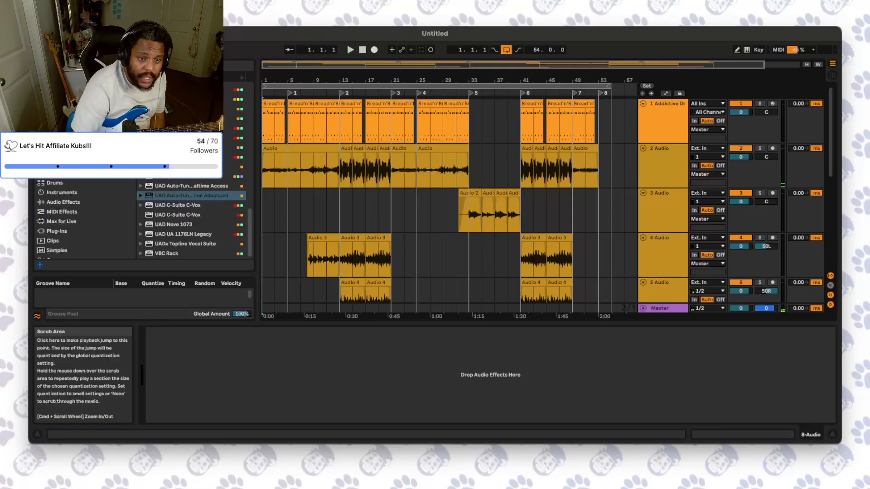
- Select all material within the 54-bar loop region and save the Live Set under a new name
left_click(368, 86)
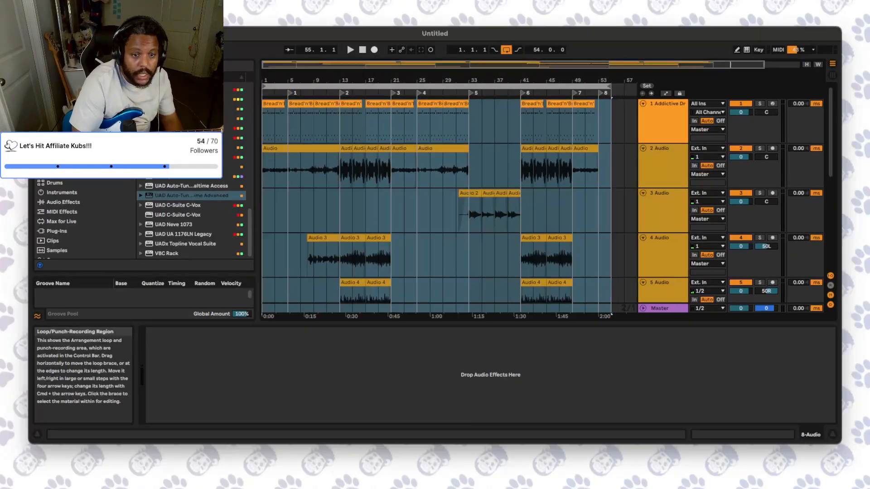
key("super+s")
key("Return")
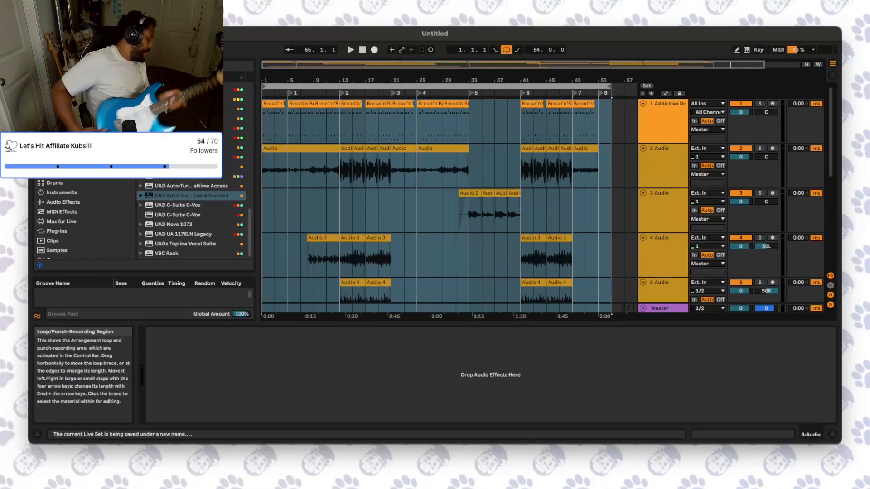